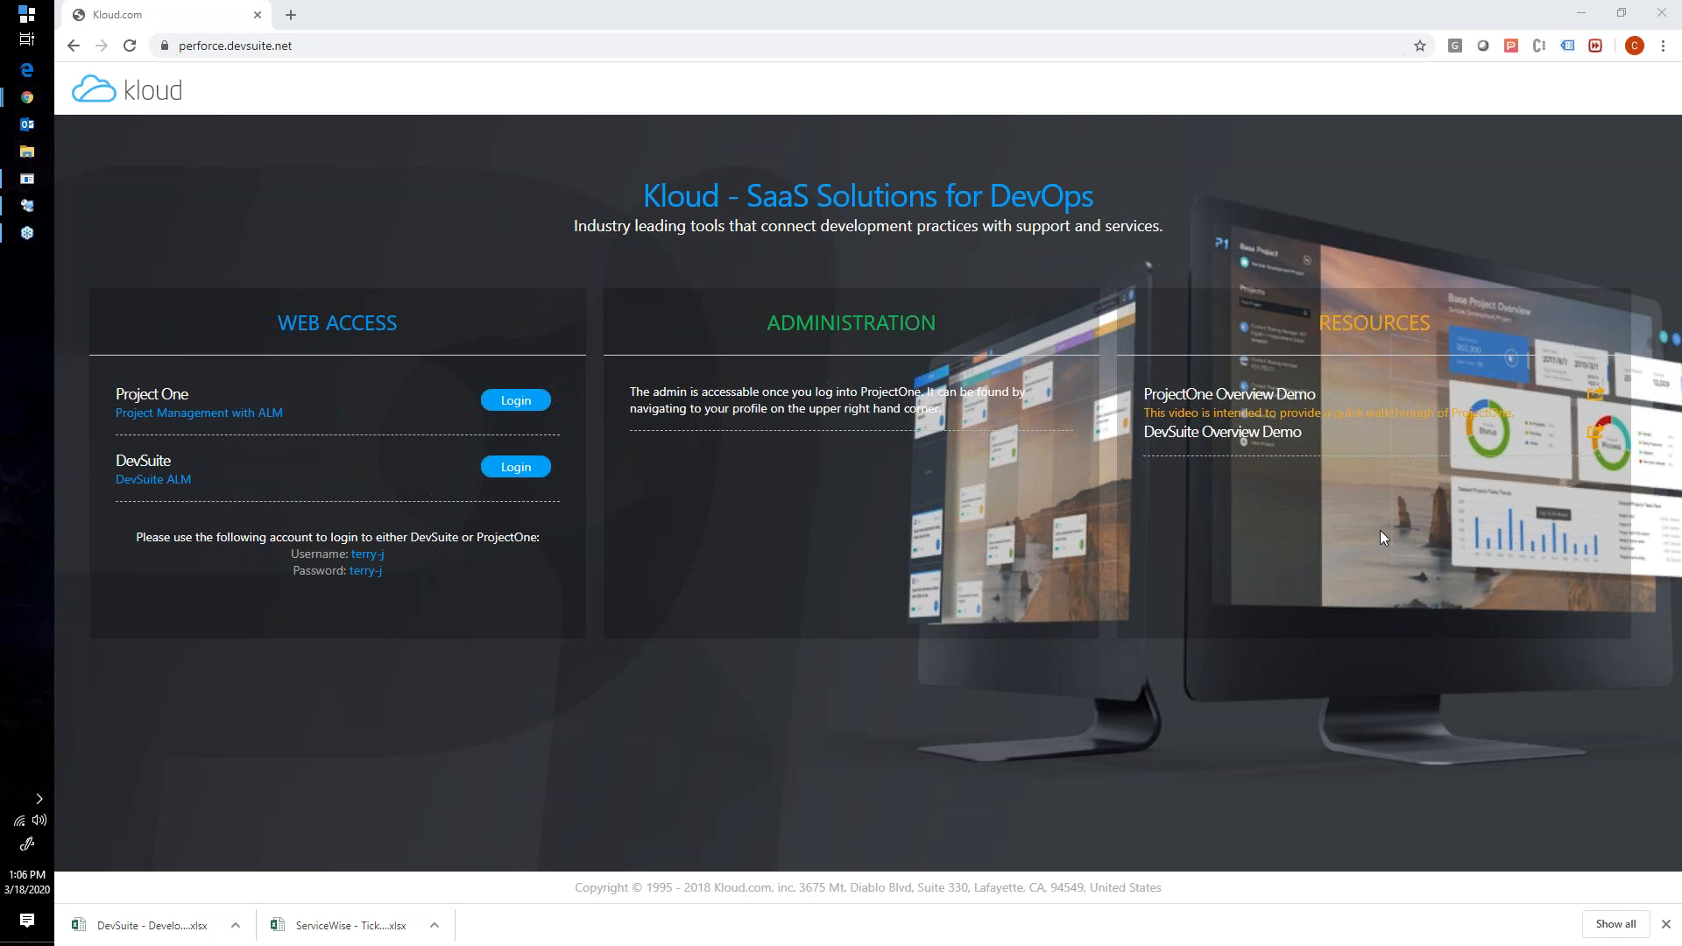
# - Dismiss the downloads bar and log in to DevSuite with the prefilled demo account
pyautogui.click(1302, 902)
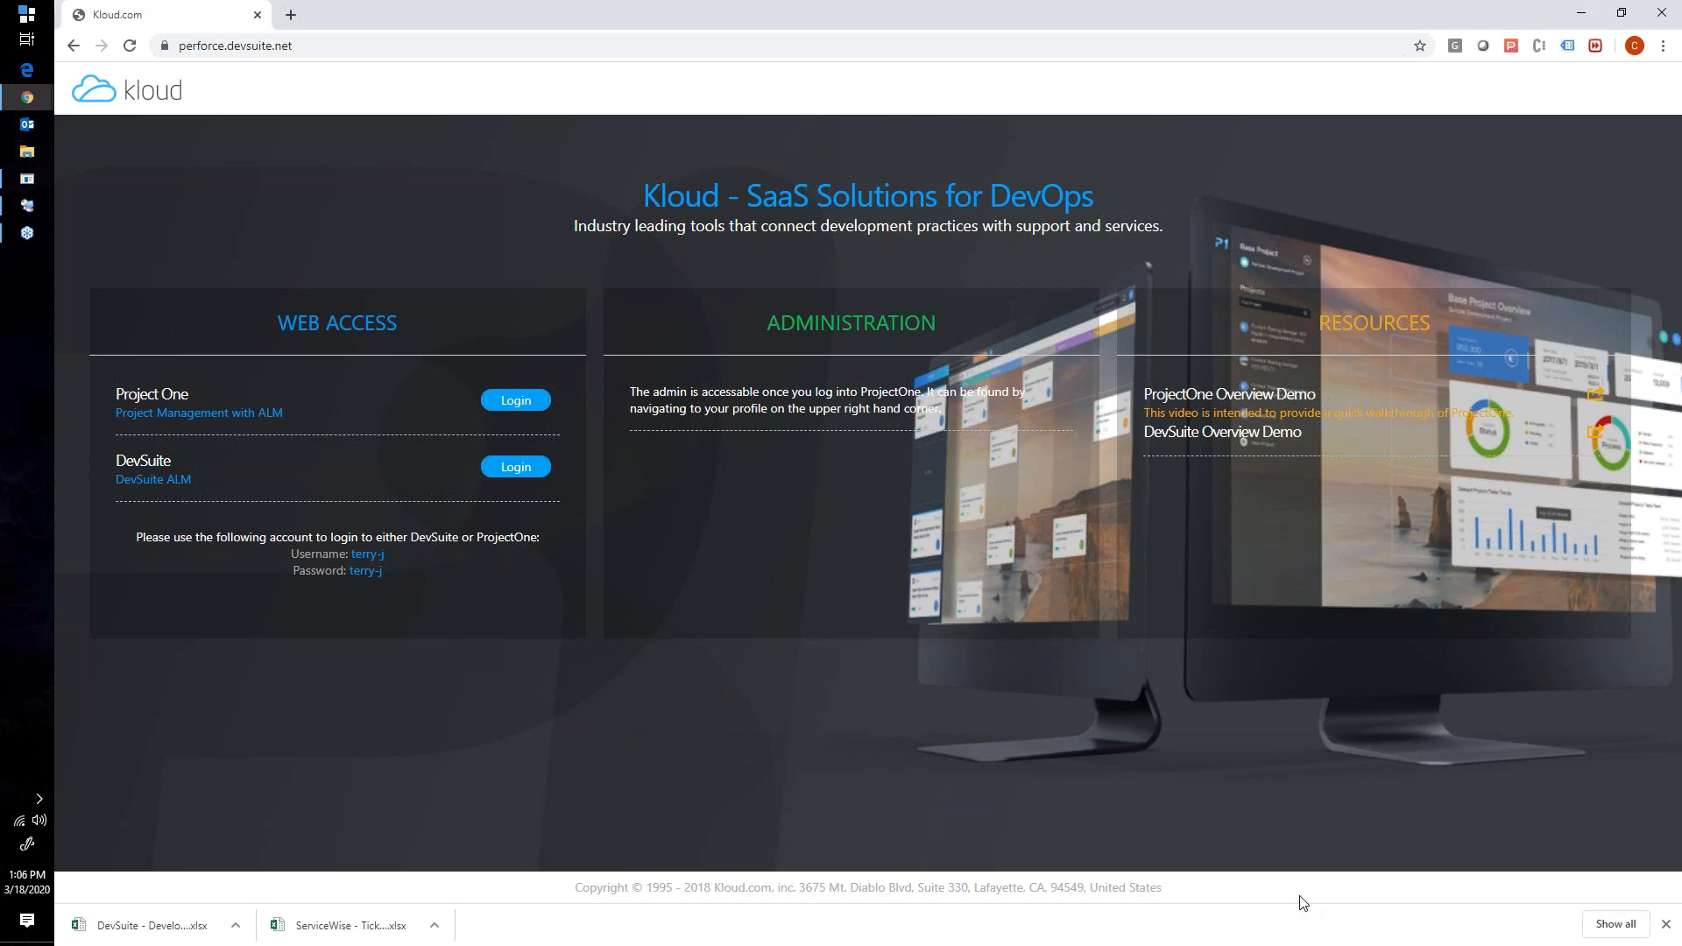
pyautogui.click(1614, 33)
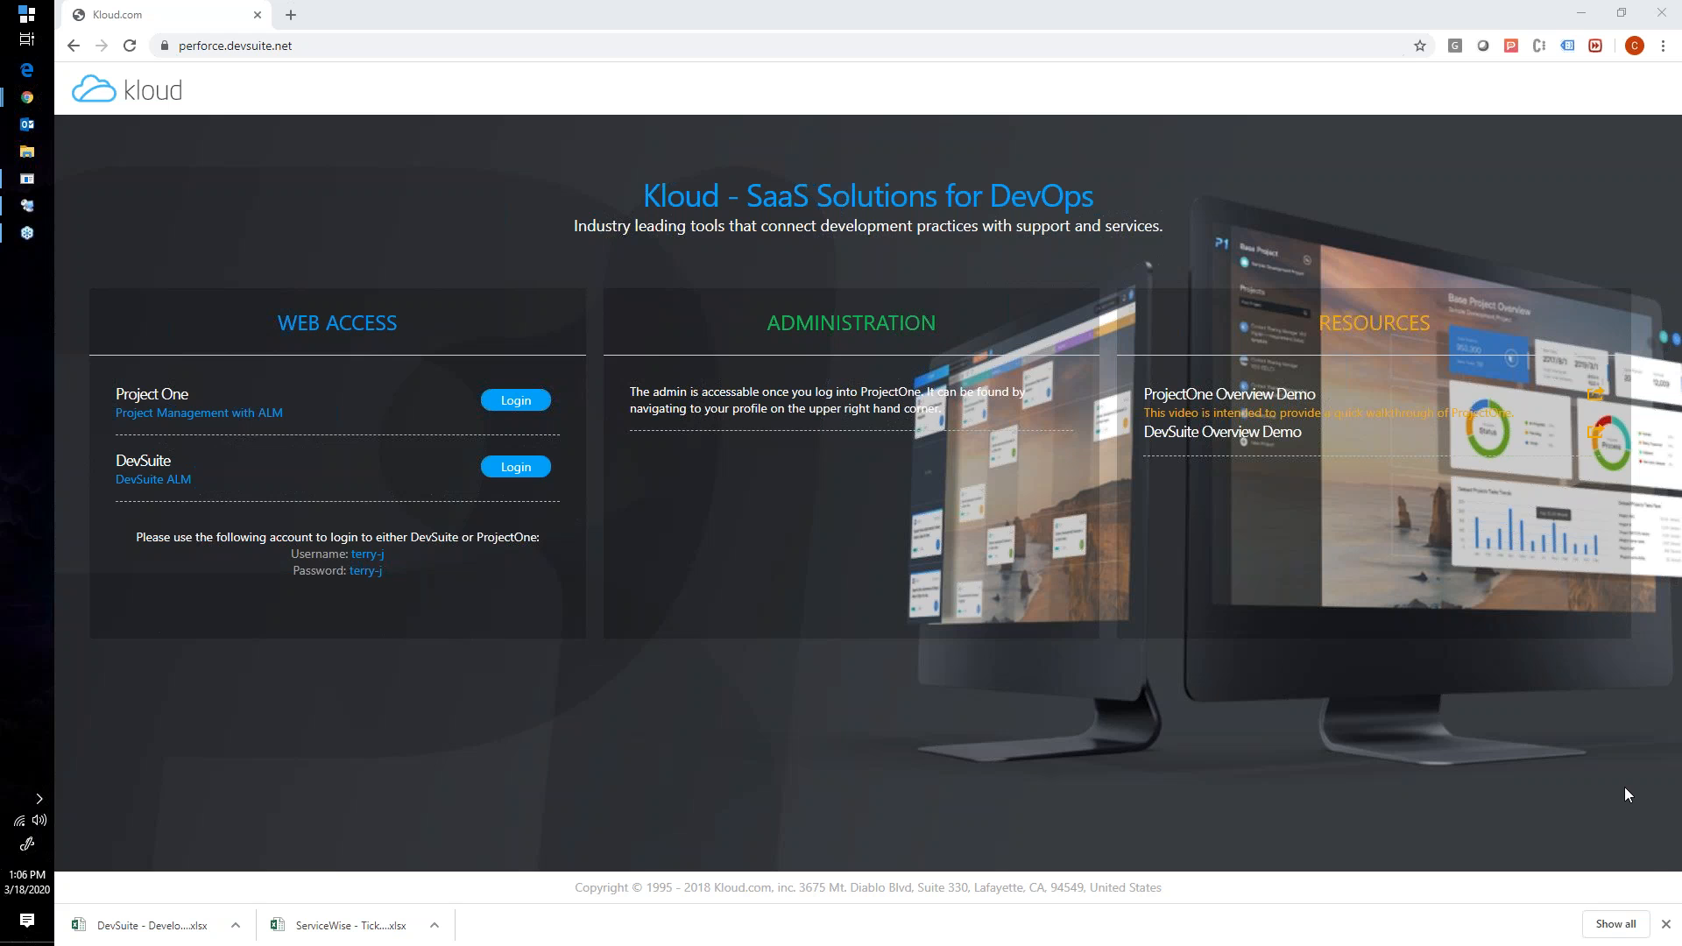
pyautogui.click(1665, 924)
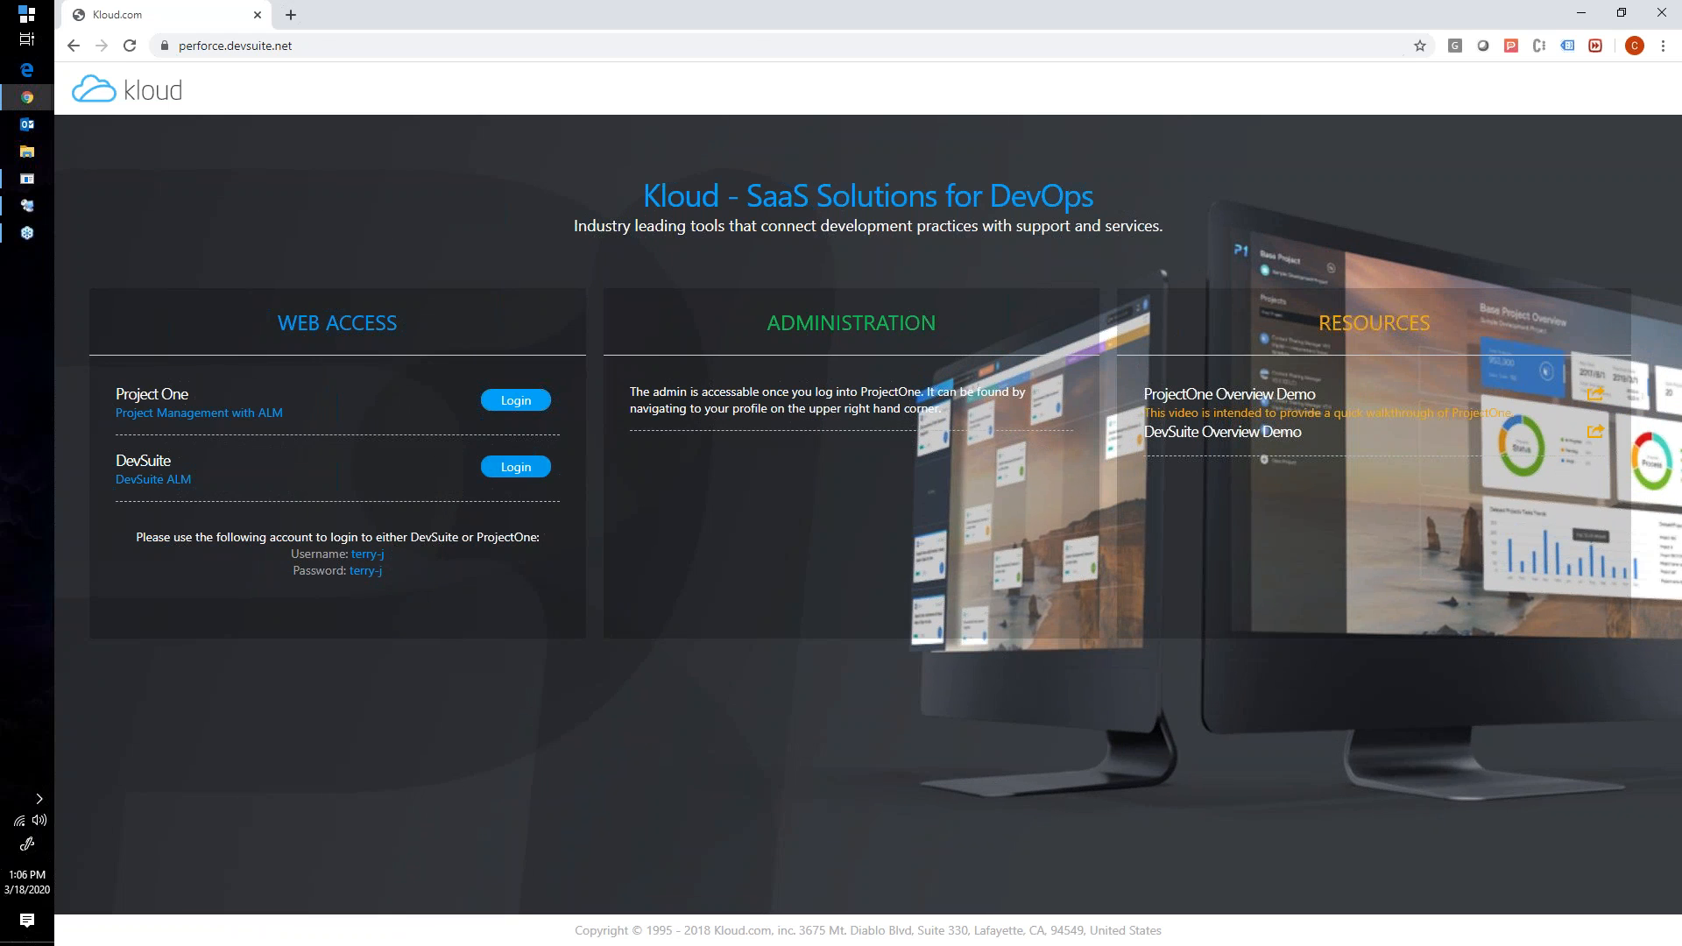
pyautogui.click(516, 466)
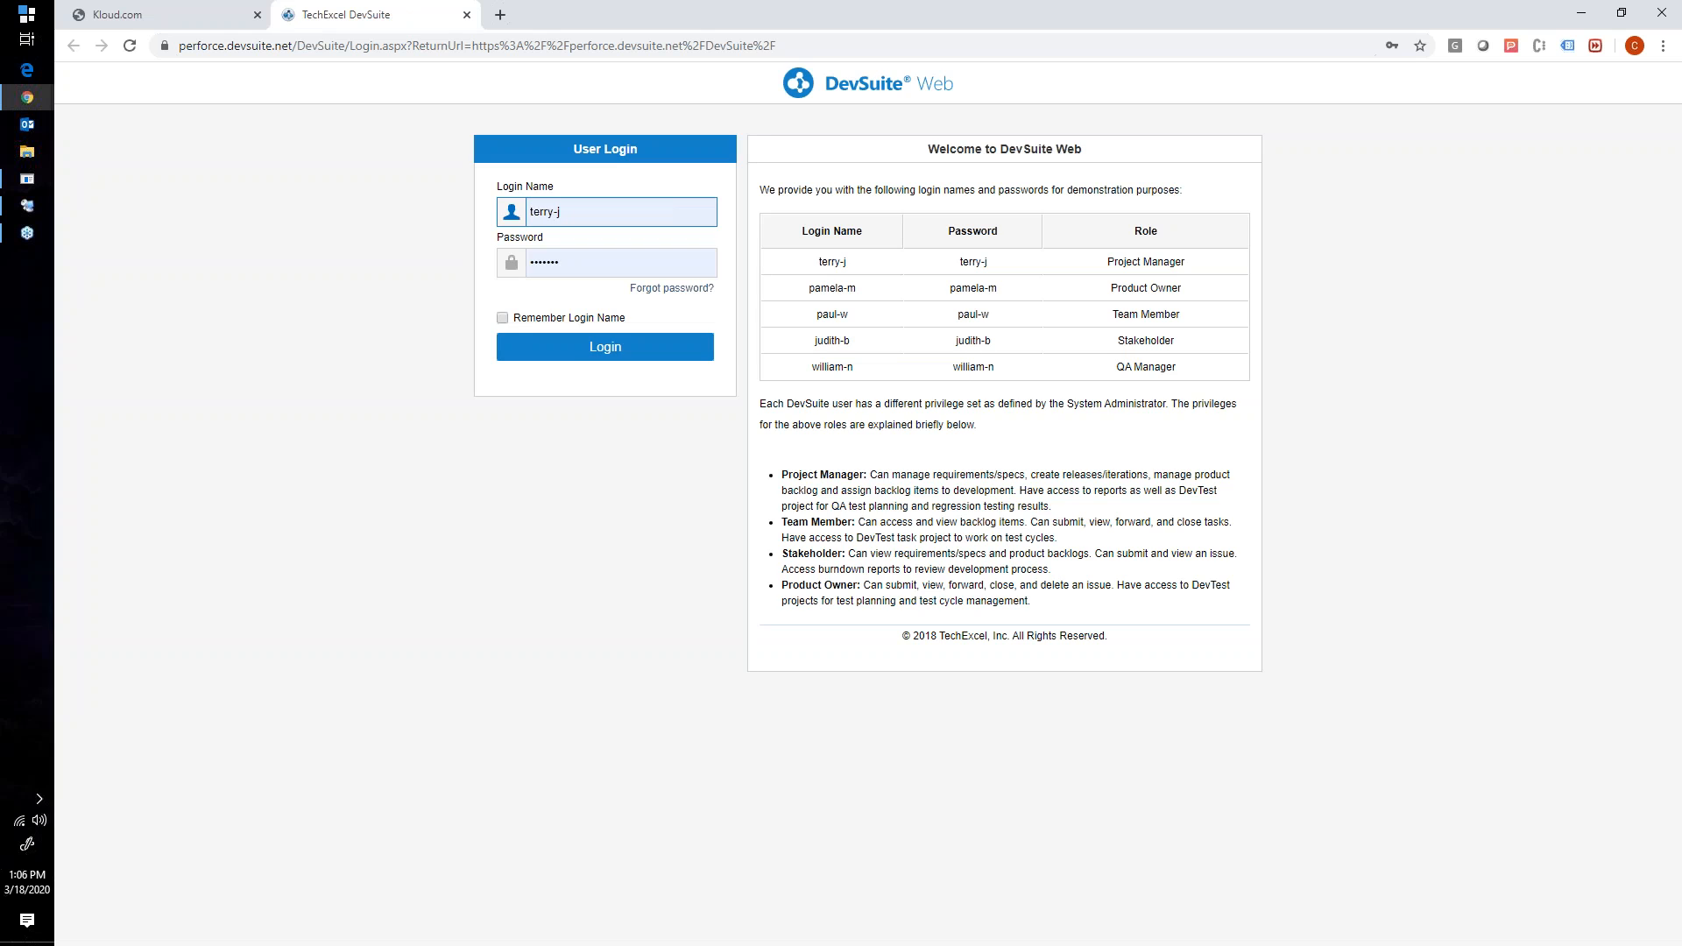
pyautogui.click(577, 357)
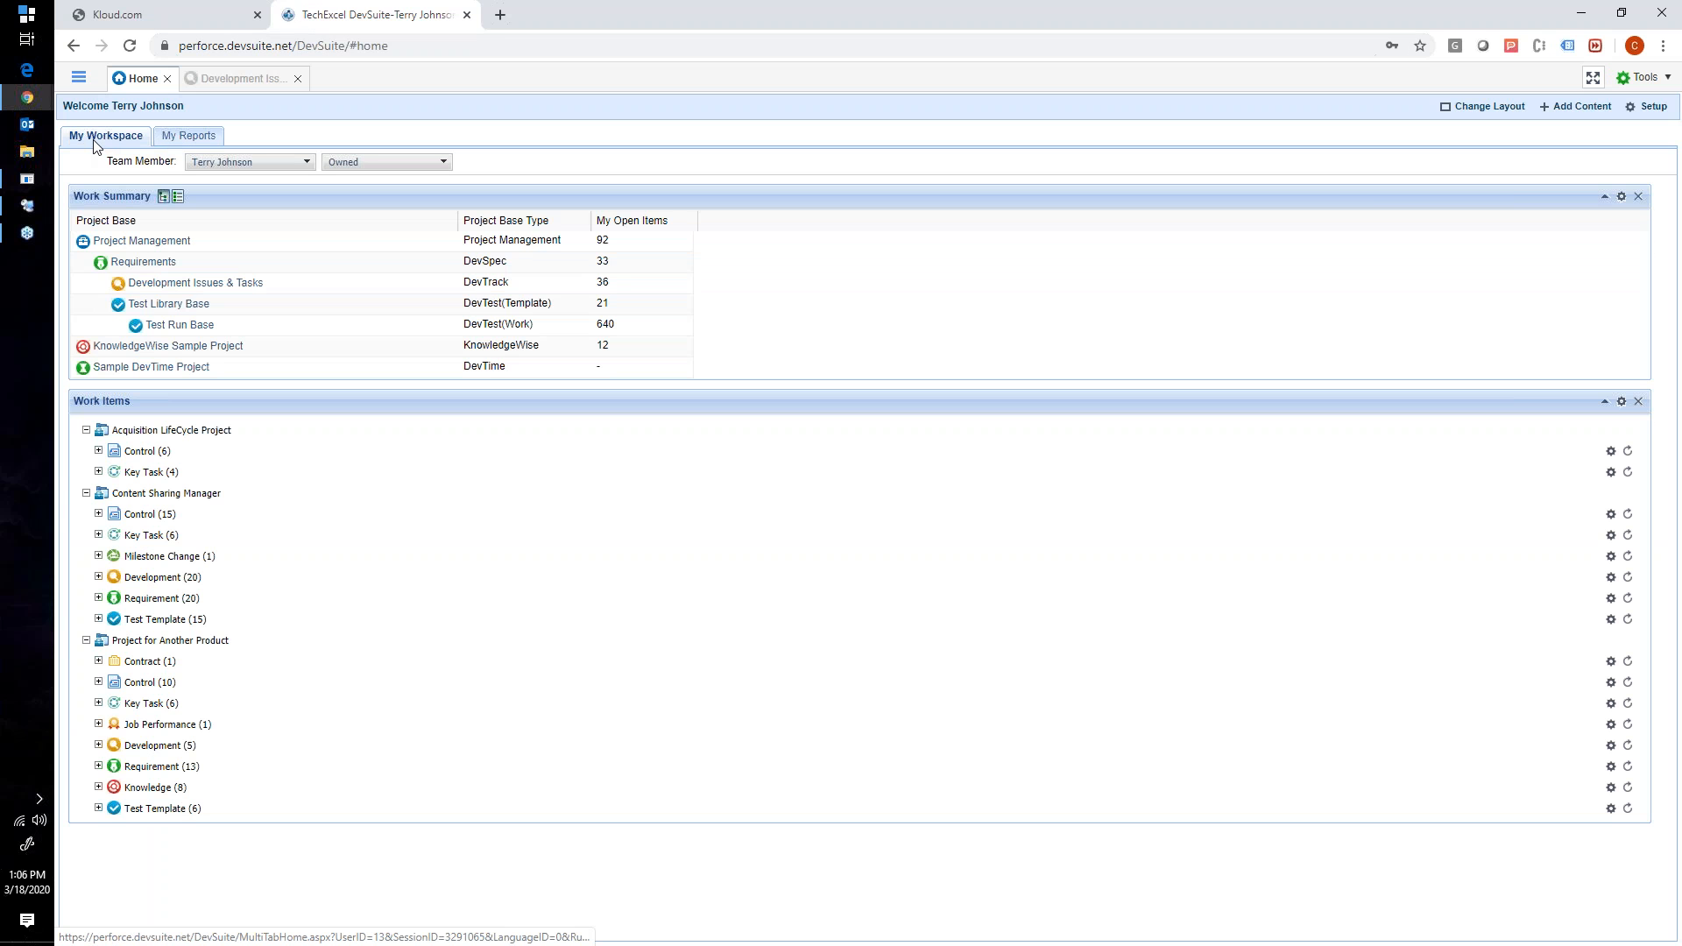
# - Open the Development Issues & Tasks project base and collapse Content Sharing Manager in the project tree
pyautogui.click(82, 80)
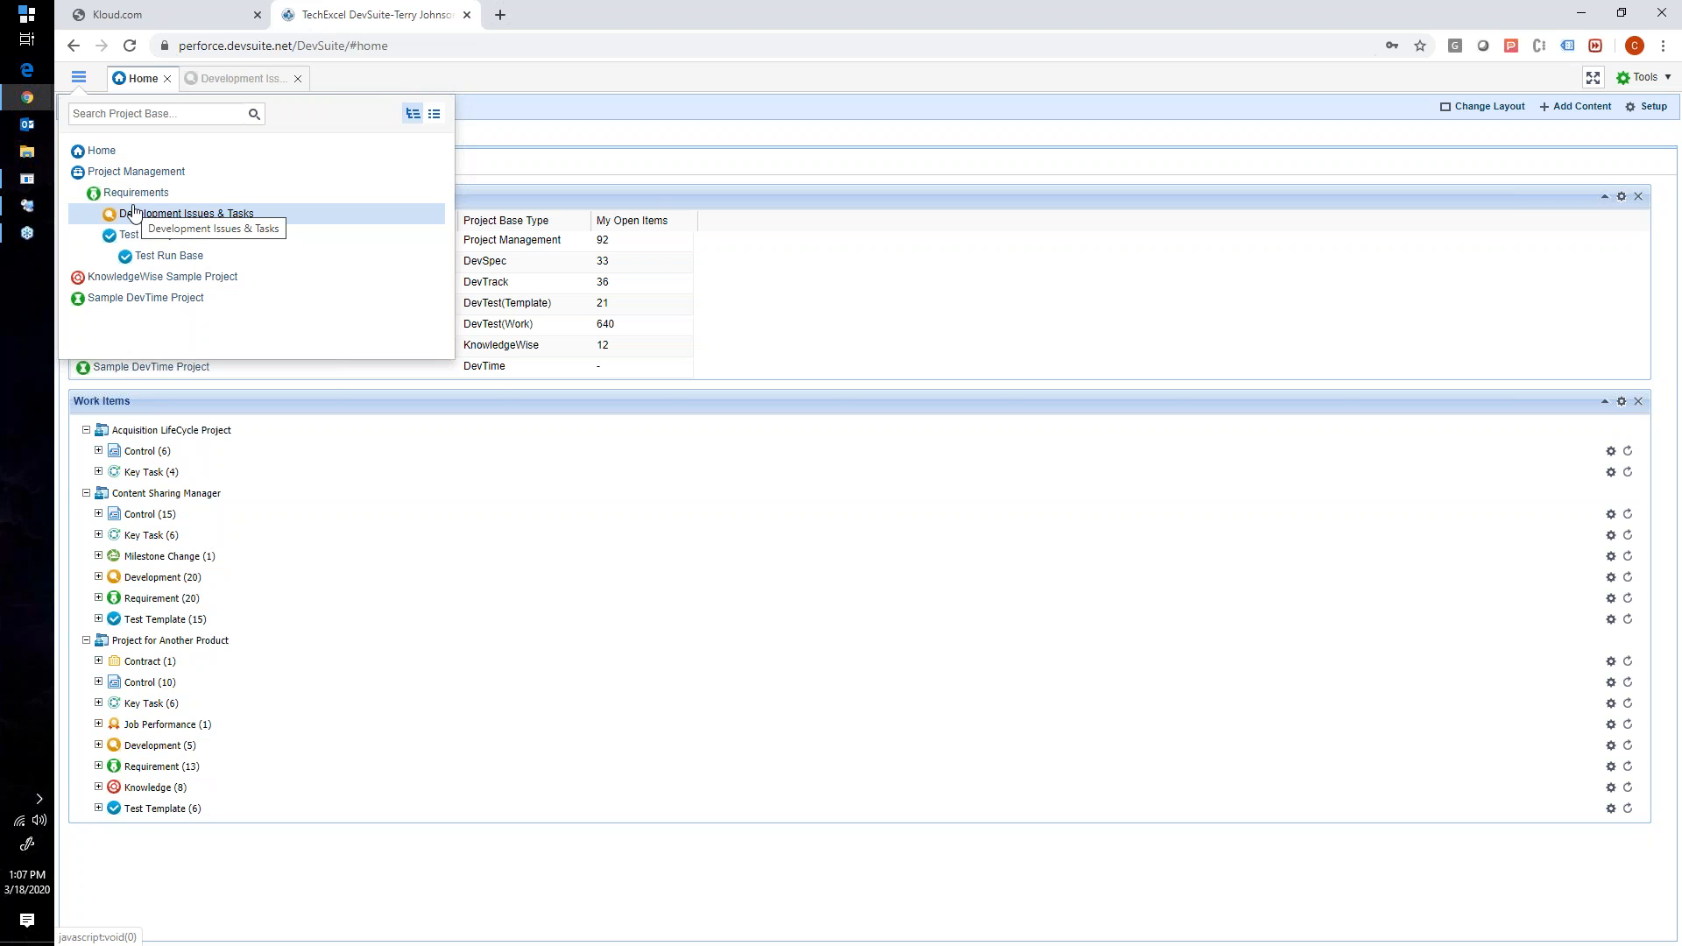
pyautogui.click(216, 85)
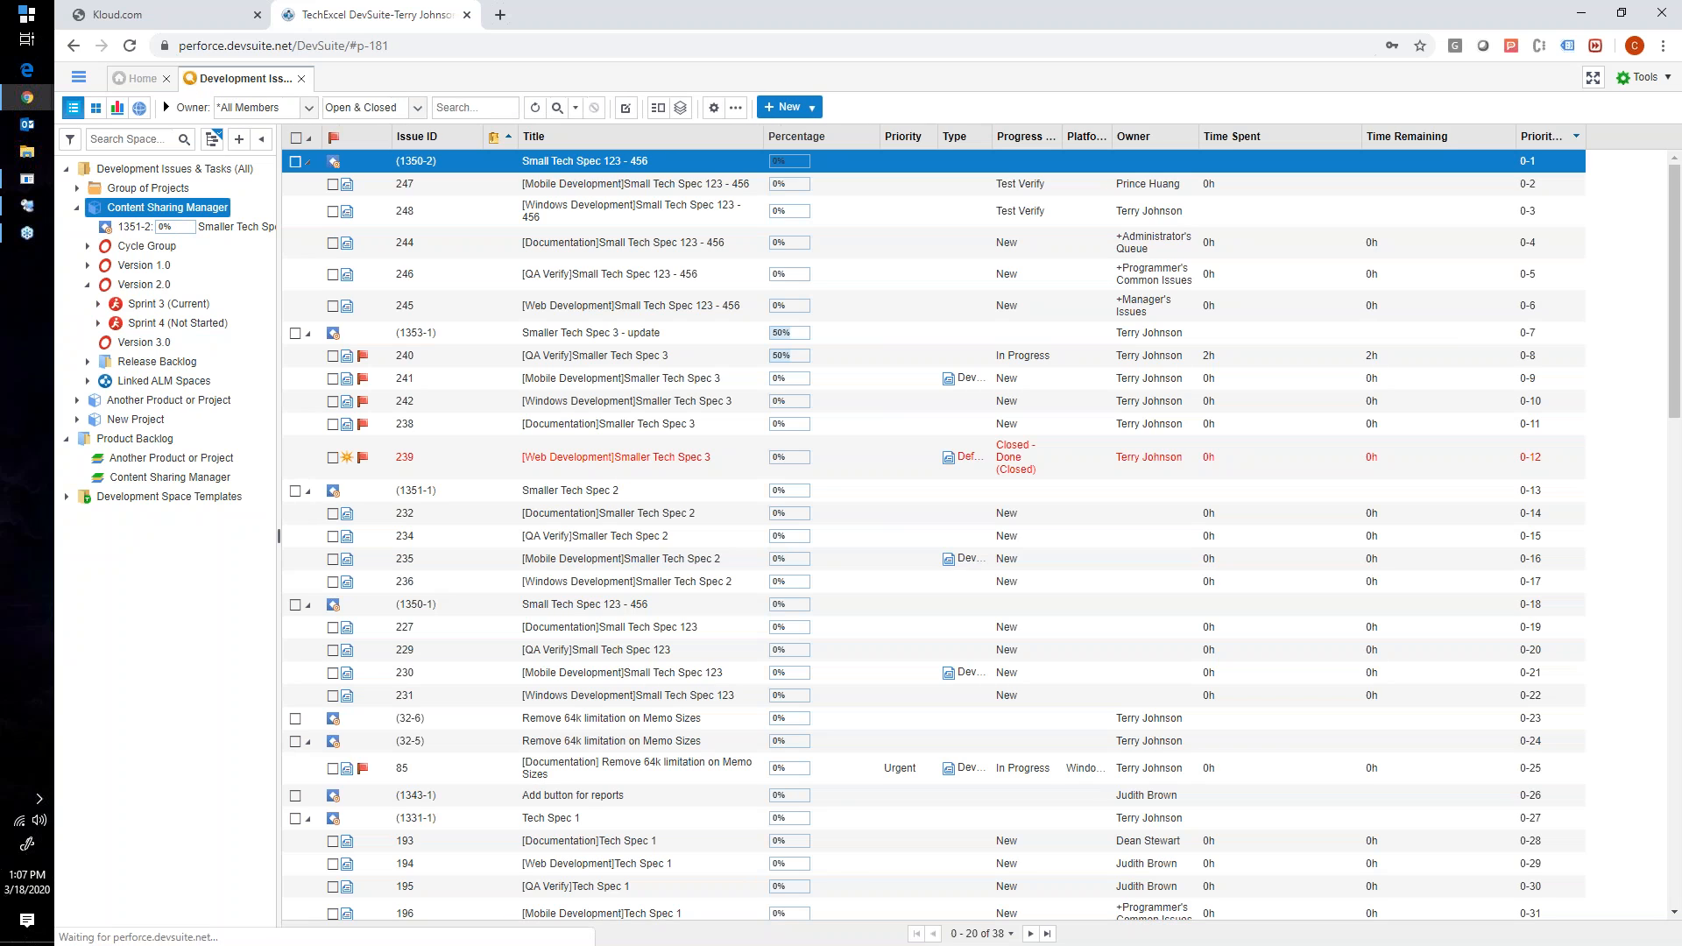
pyautogui.click(77, 207)
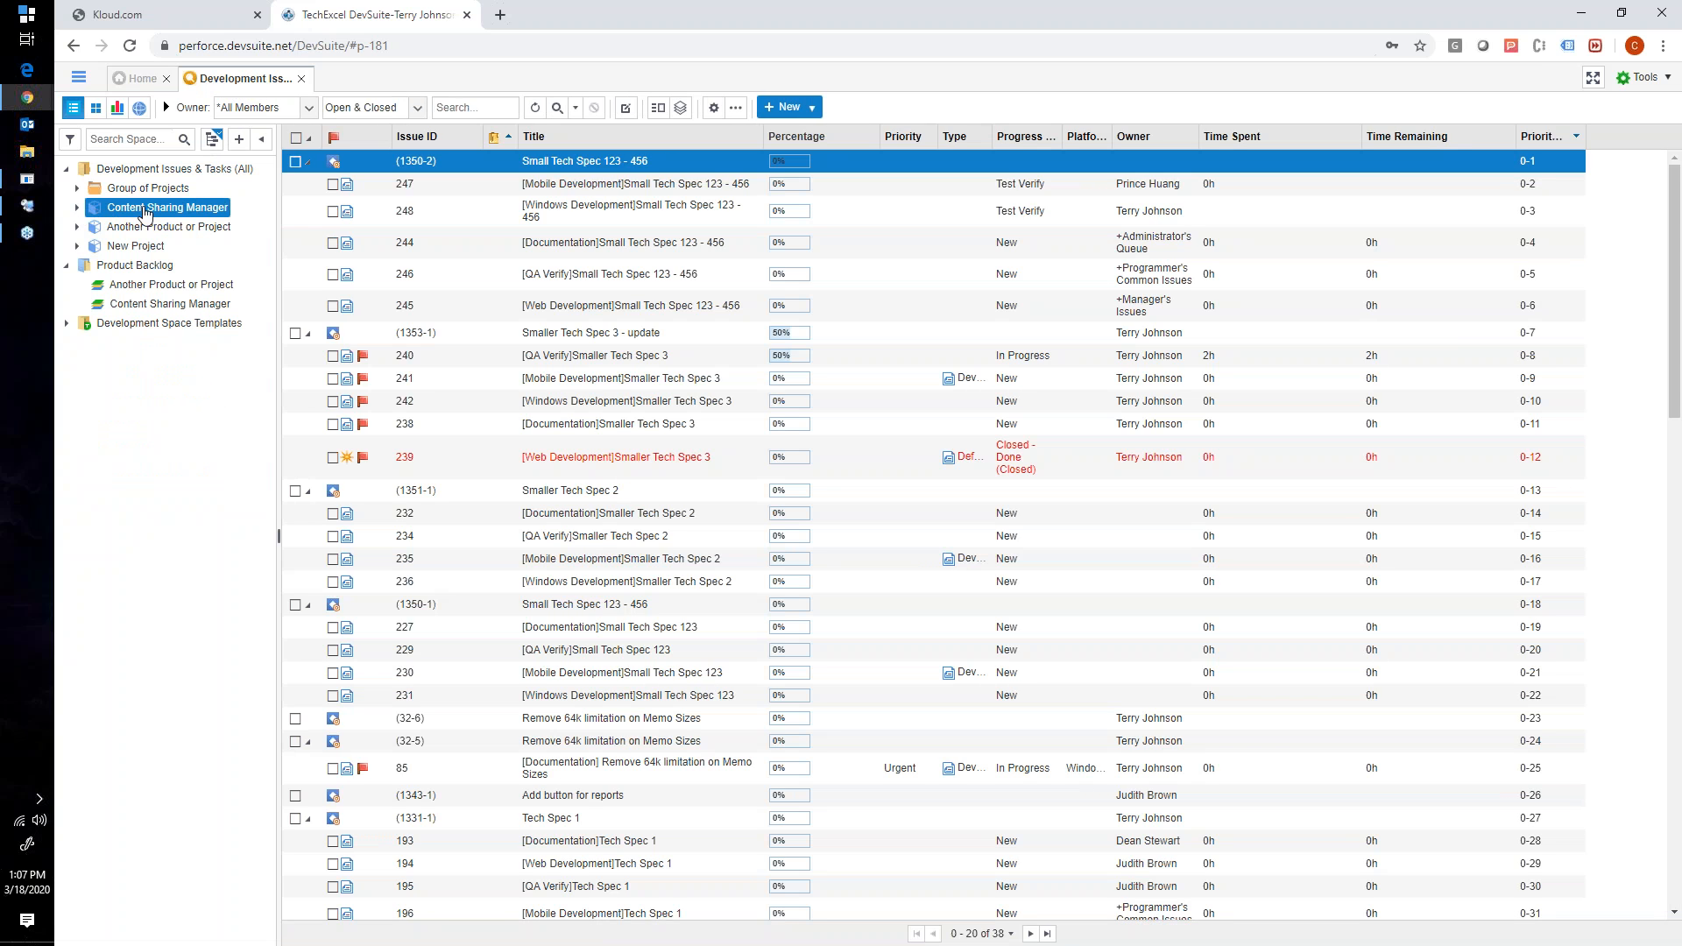
pyautogui.moveTo(277, 225); pyautogui.dragTo(282, 225)
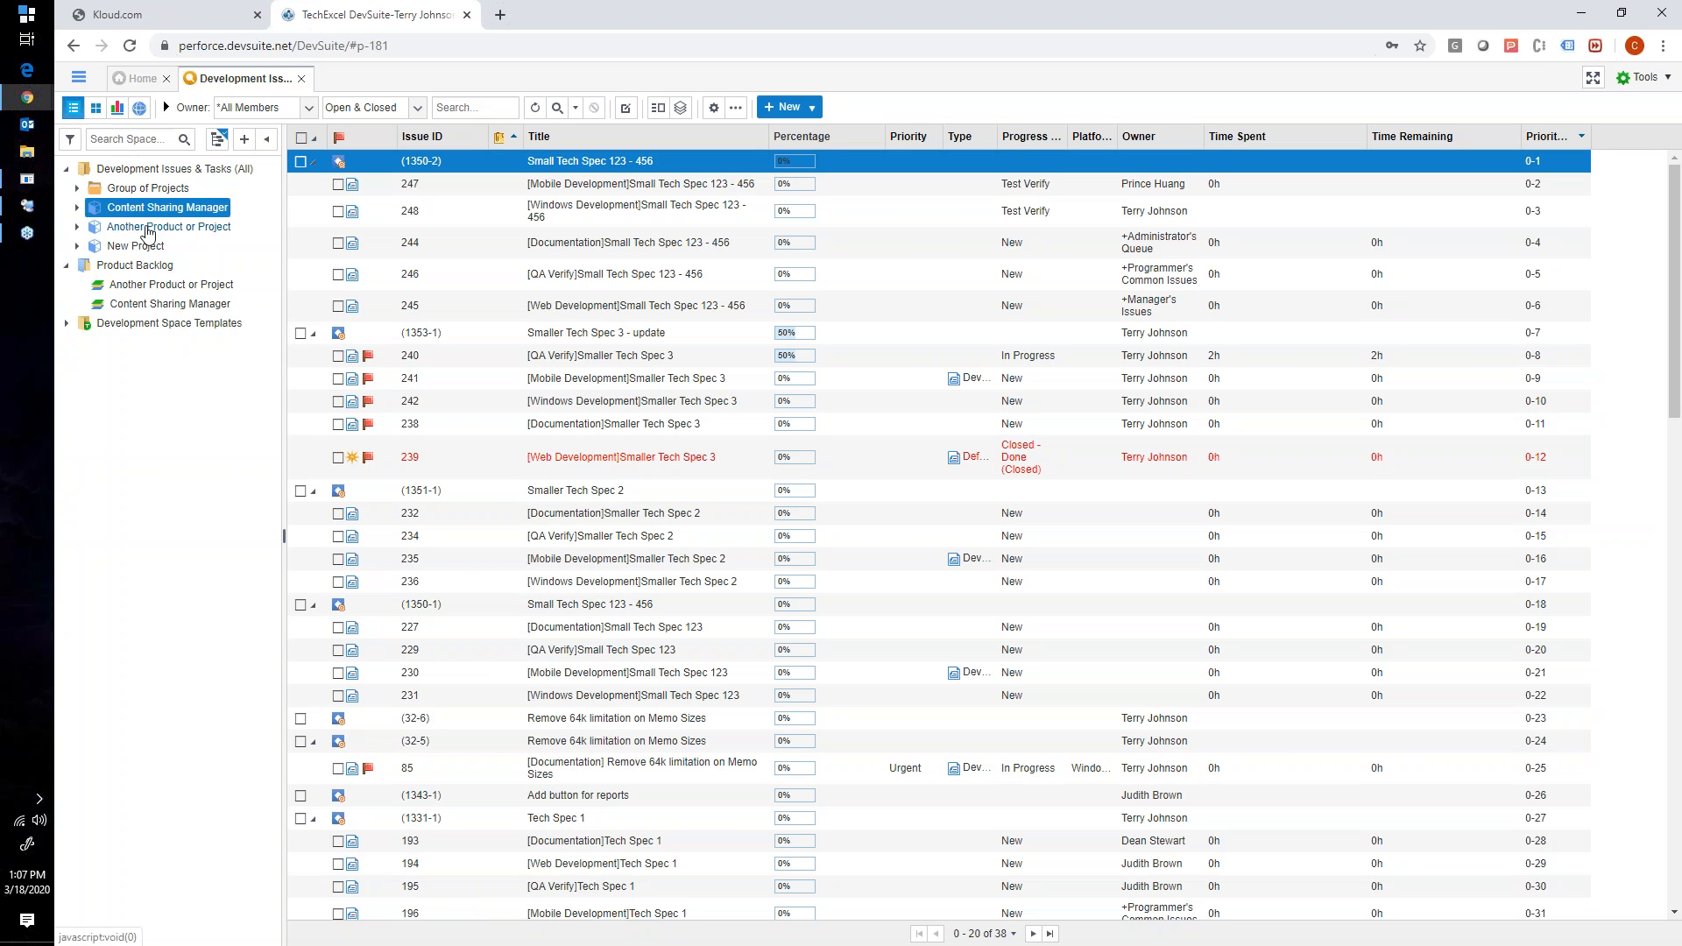
# - View the issue list of Another Product or Project and return to the Content Sharing Manager issues
pyautogui.click(122, 244)
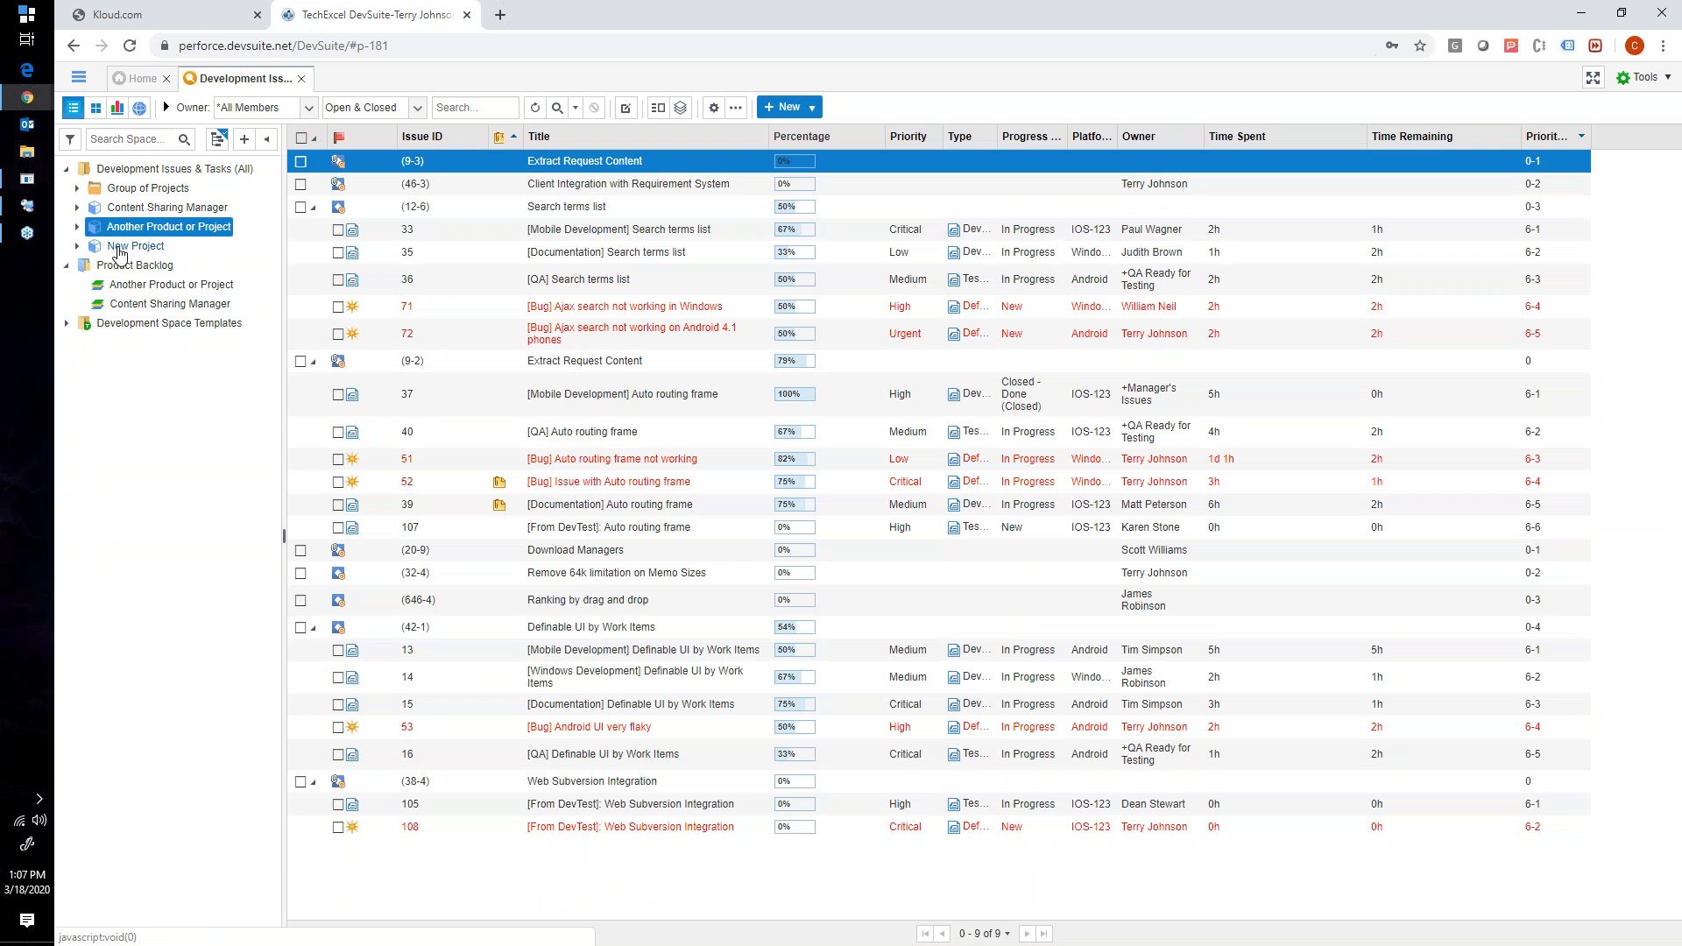
pyautogui.click(131, 230)
pyautogui.click(142, 210)
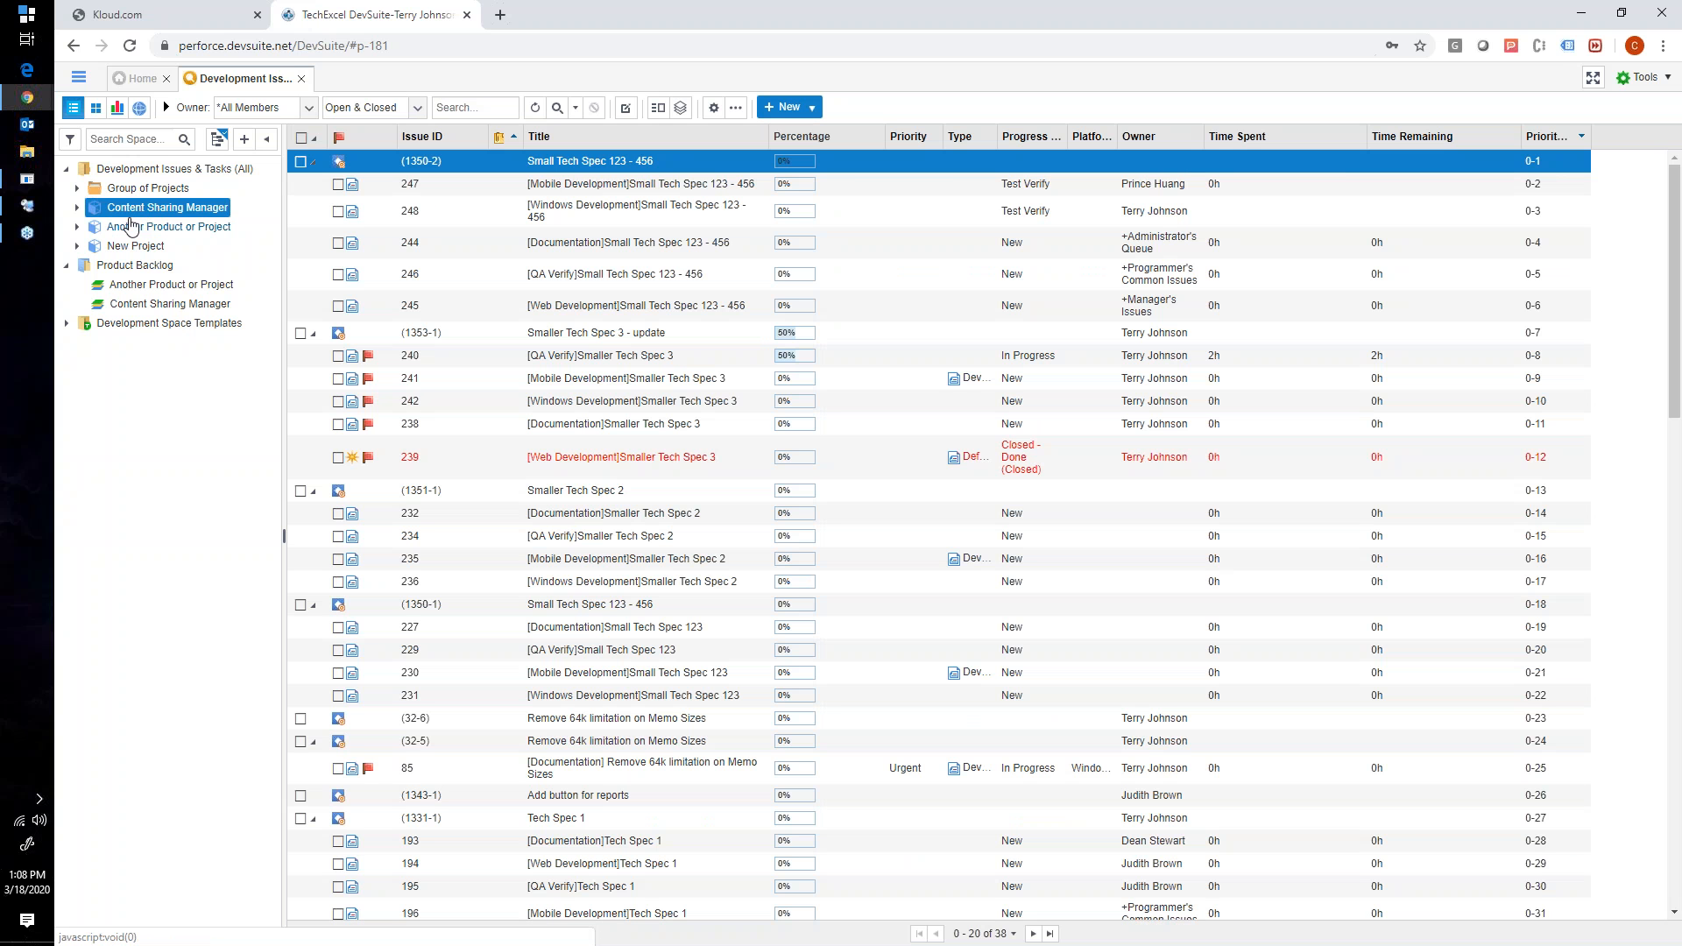
# - Expand Content Sharing Manager, Another Product or Project and its GA Release in the project tree
pyautogui.doubleClick(128, 211)
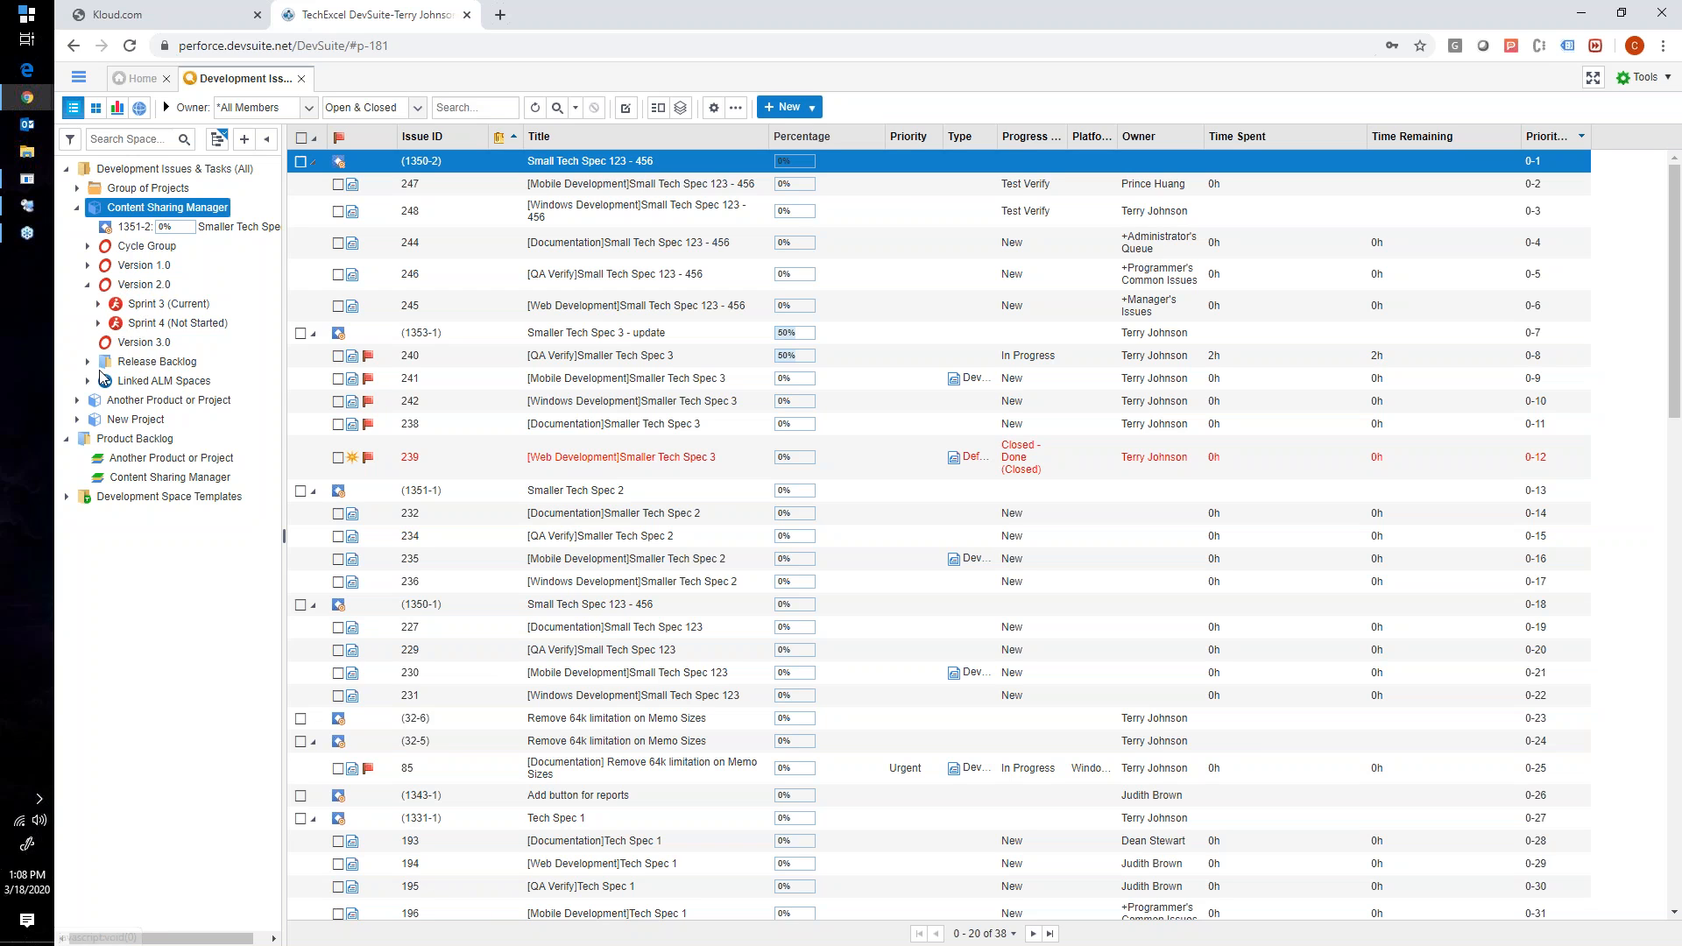
pyautogui.click(78, 402)
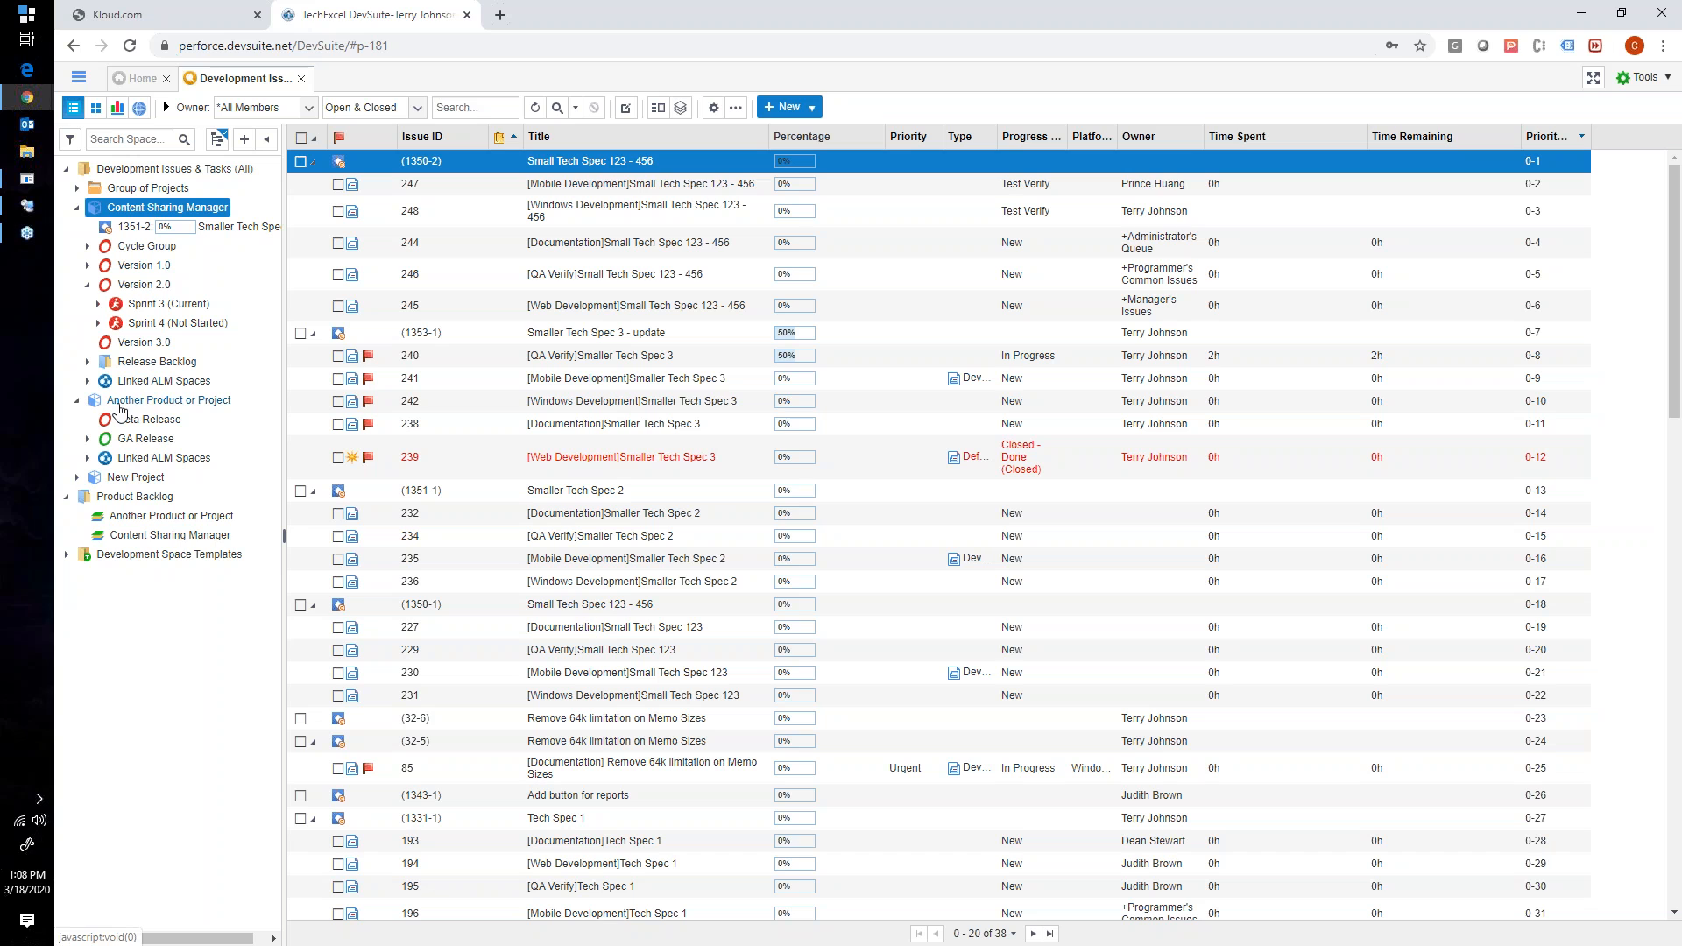
pyautogui.click(88, 438)
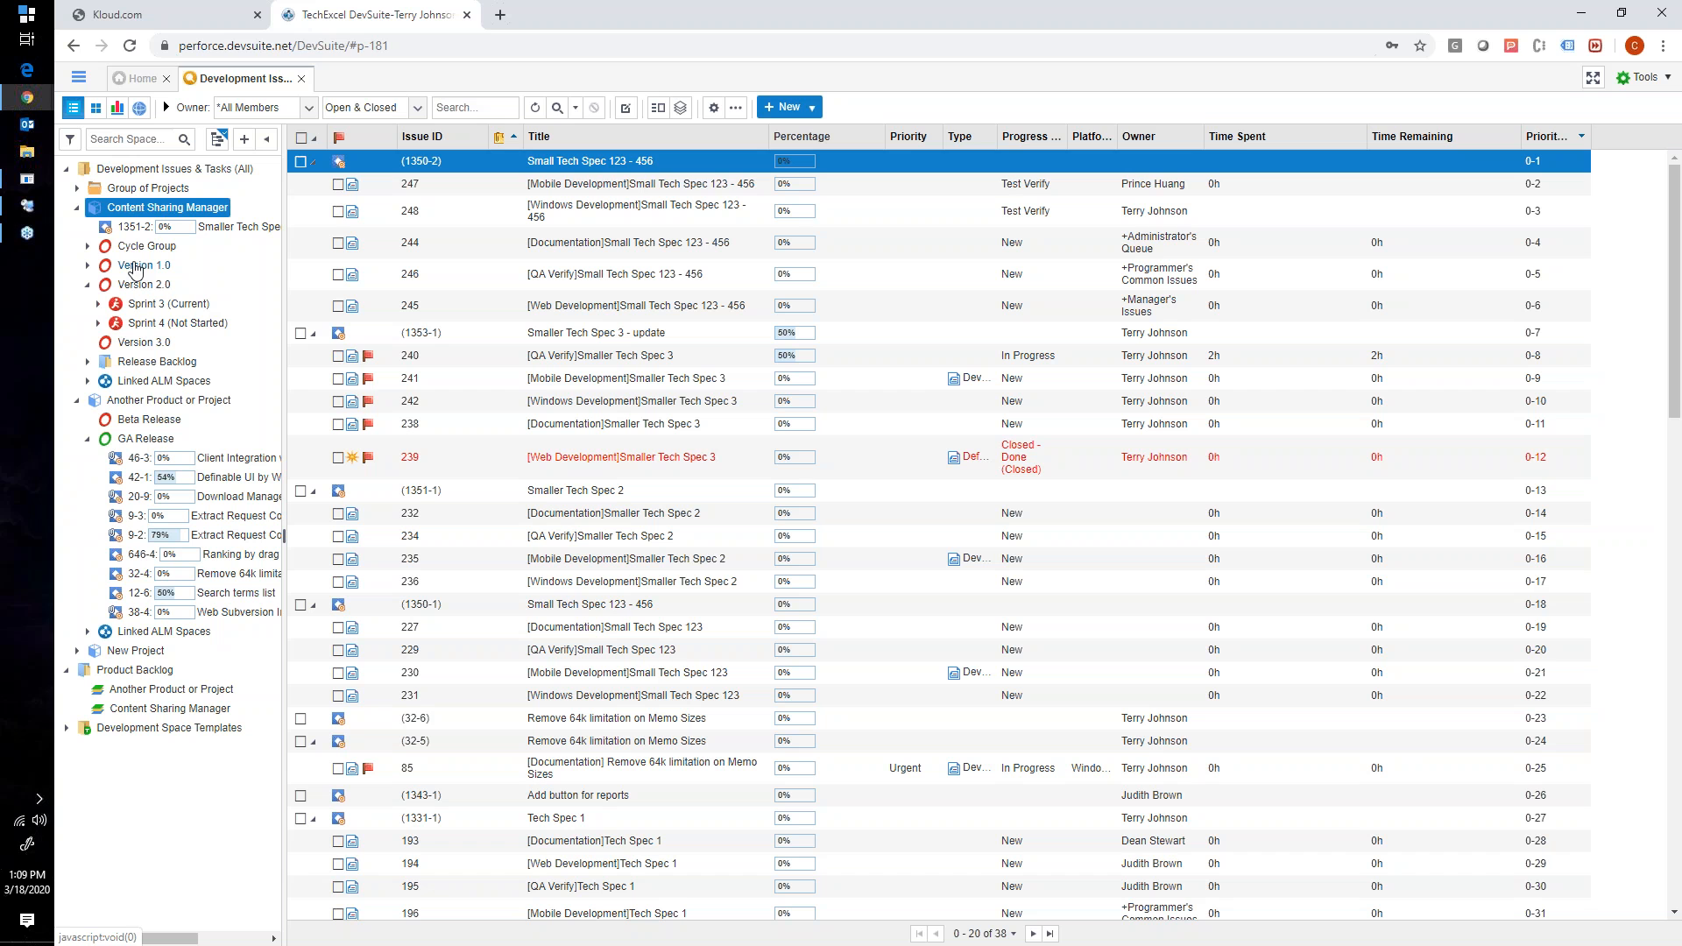
# - Examine the Cycle Group and the backlog item inside its Cycle, and collapse Cycle Group and Version 2.0 in the tree
pyautogui.click(88, 246)
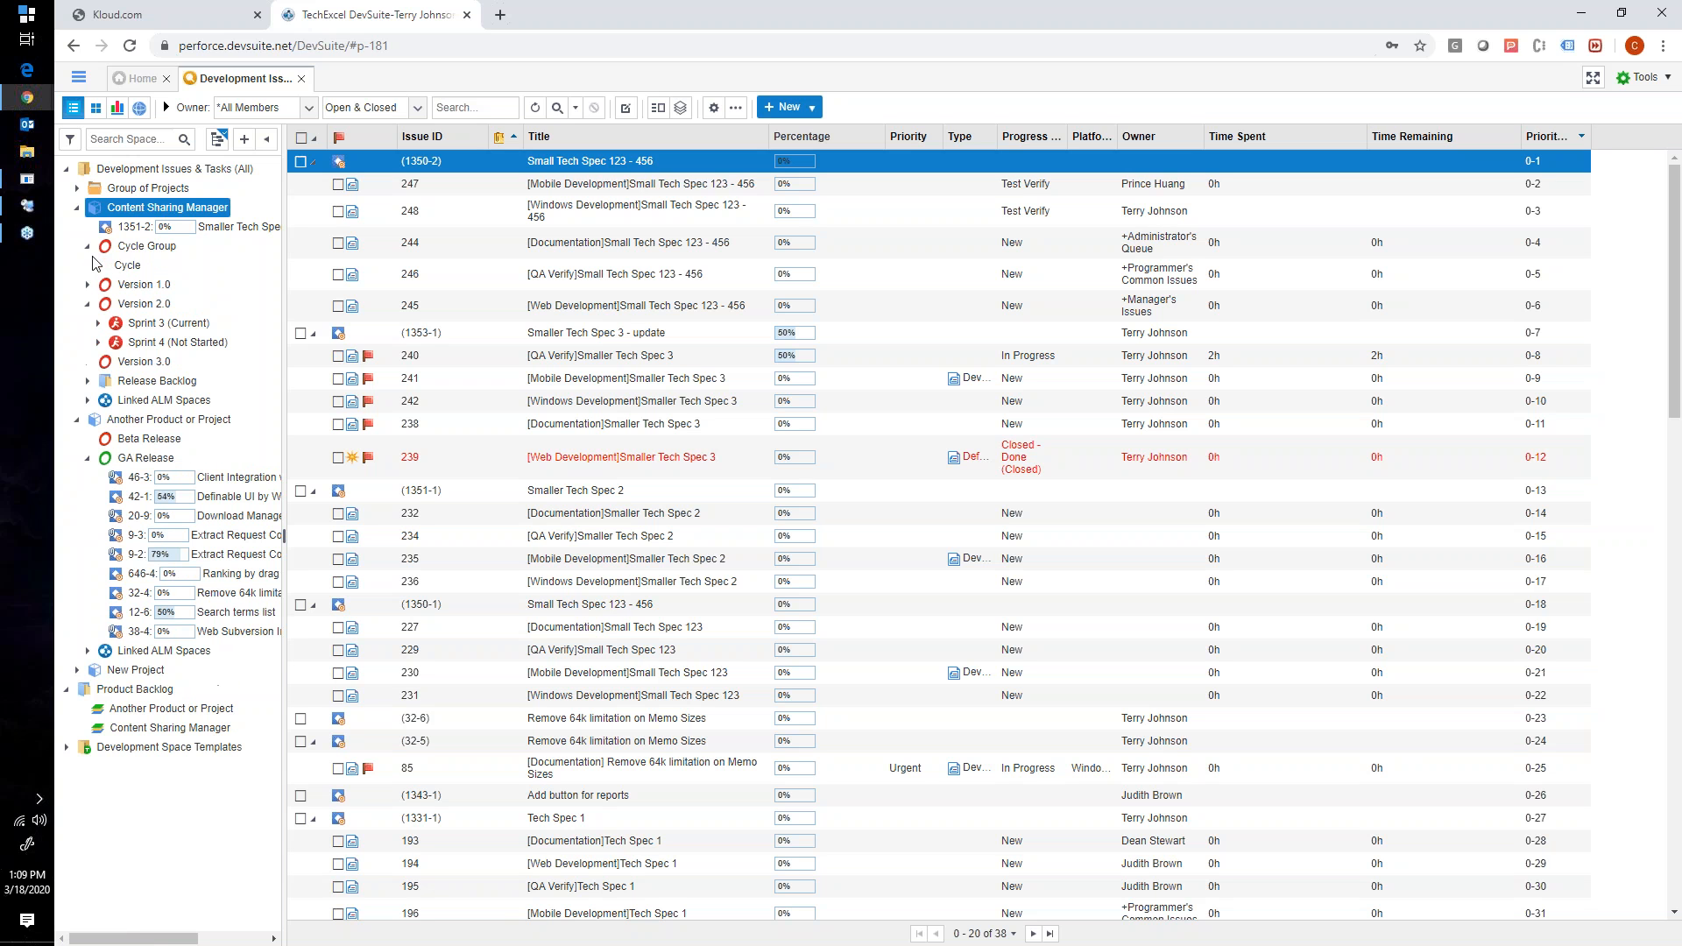
pyautogui.click(88, 284)
pyautogui.click(88, 285)
pyautogui.click(87, 304)
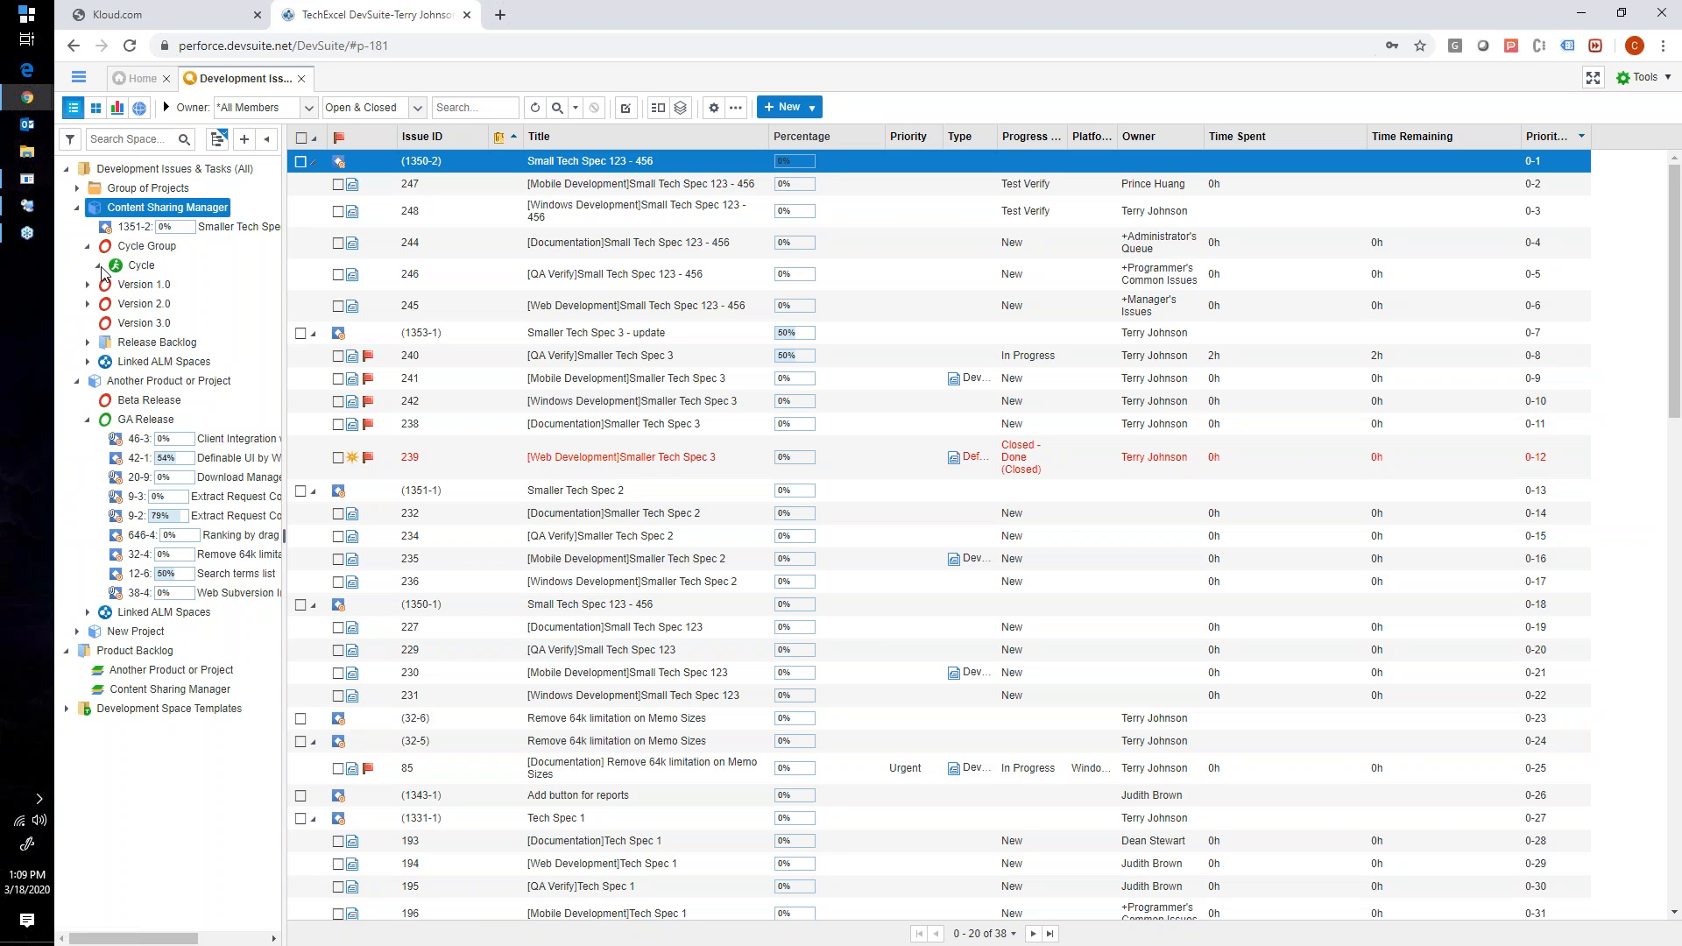
pyautogui.click(99, 267)
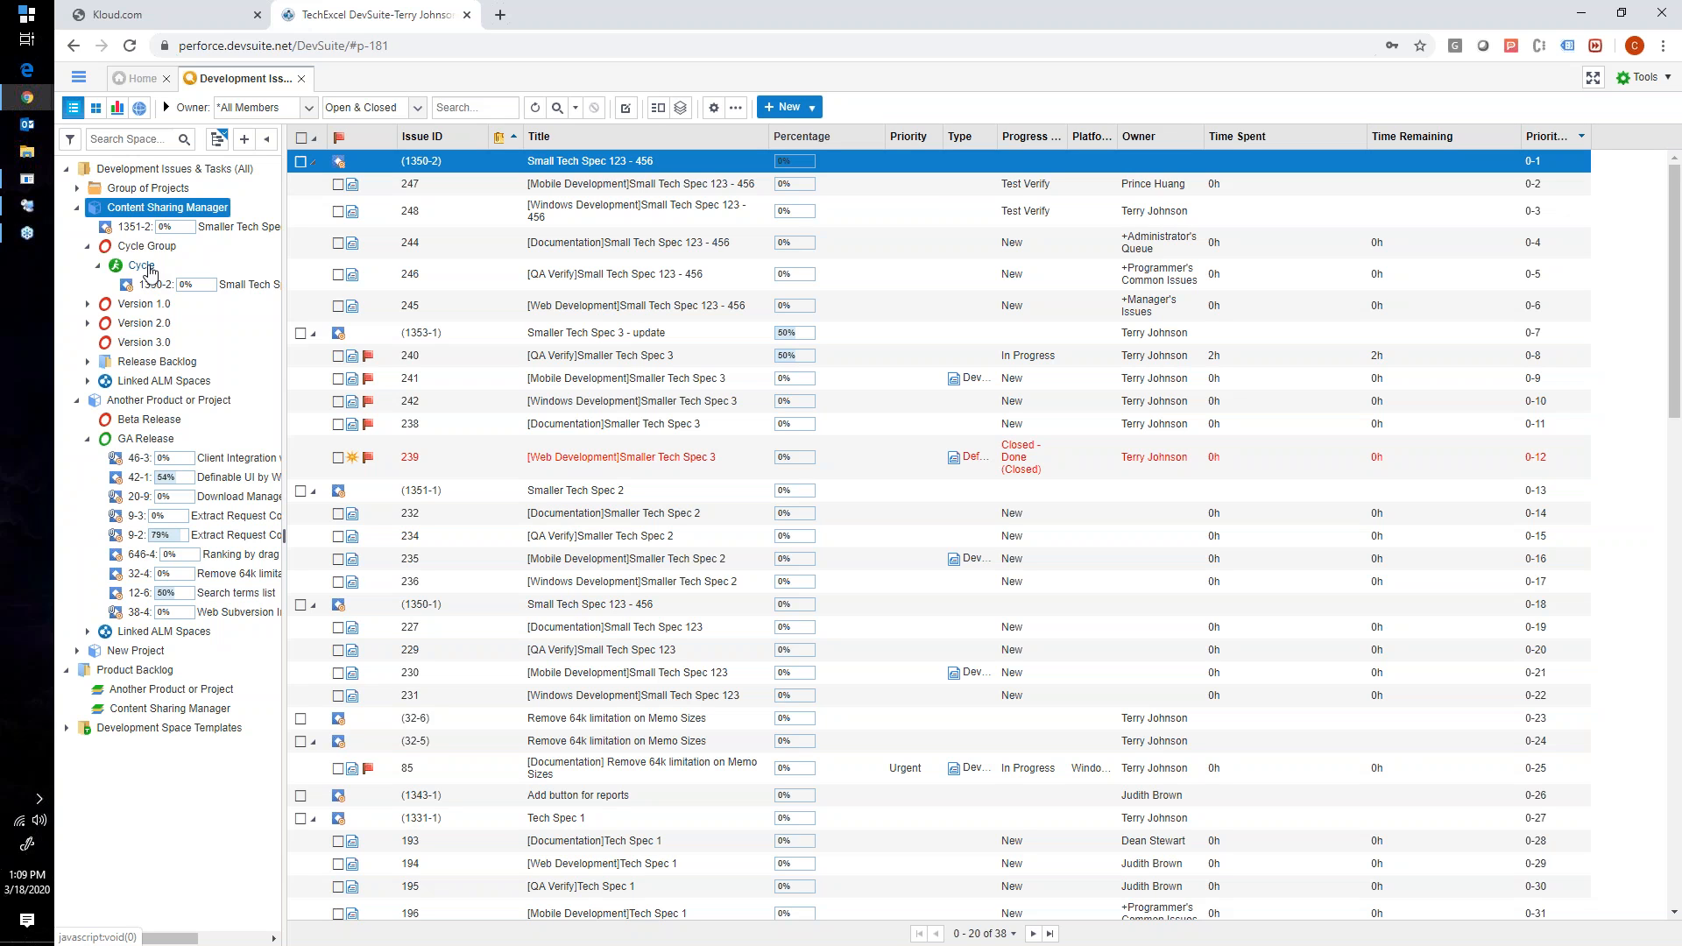
pyautogui.click(87, 246)
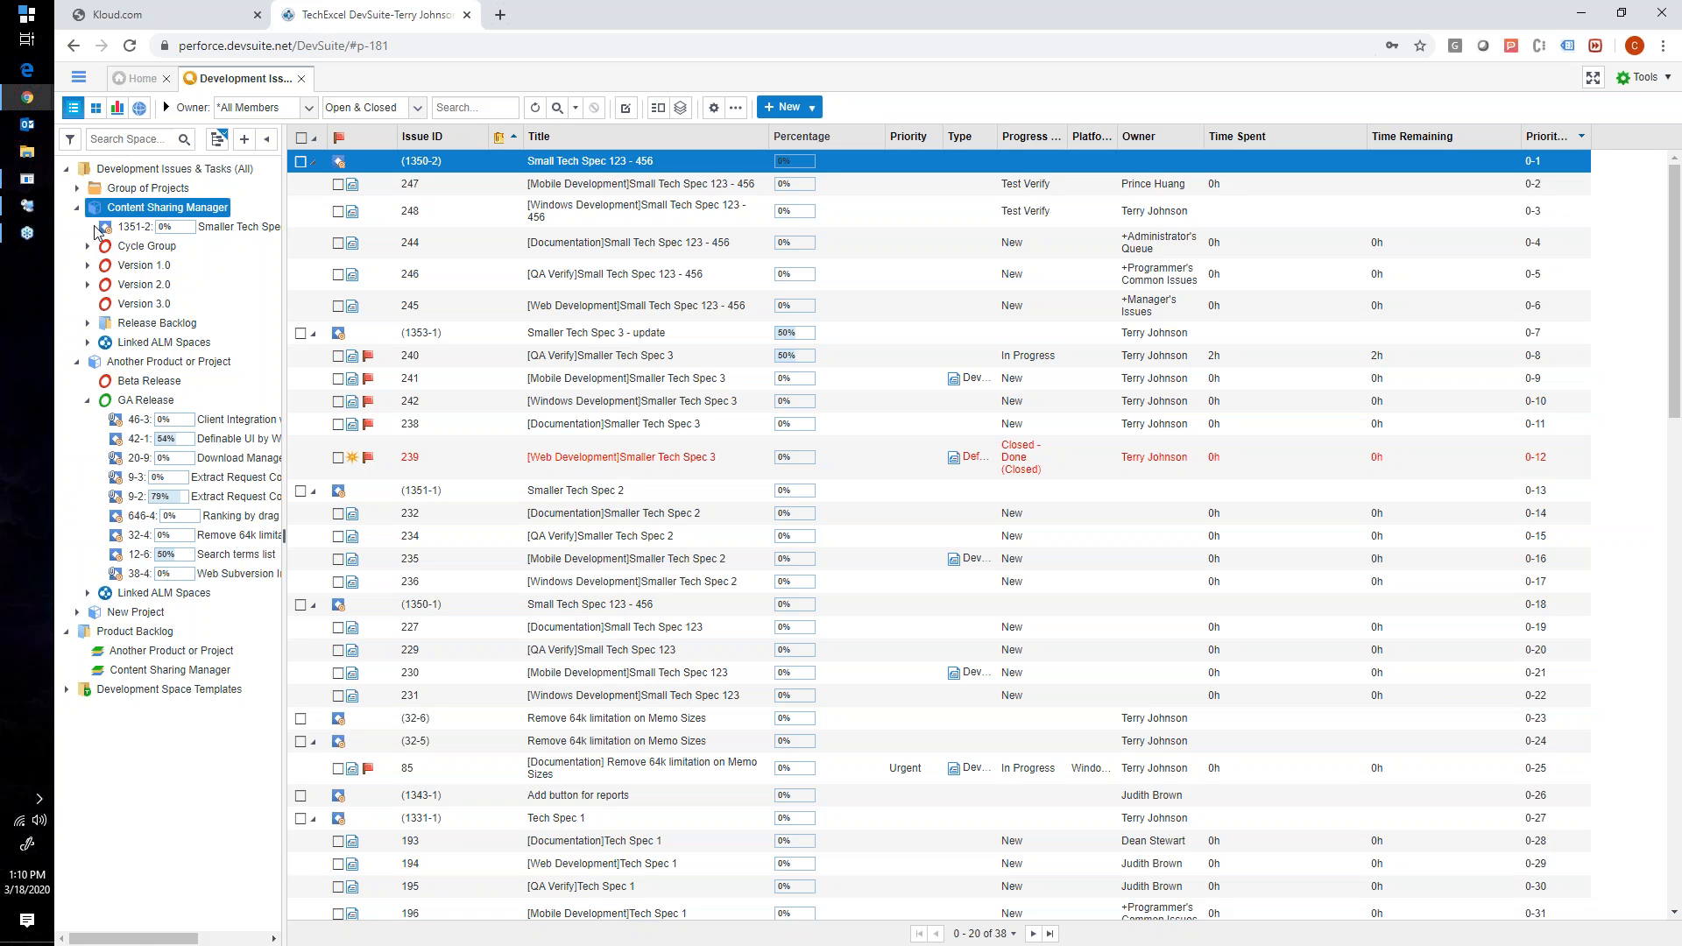
# - Review the actions available for Content Sharing Manager and for the Development Issues & Tasks root
pyautogui.rightClick(159, 210)
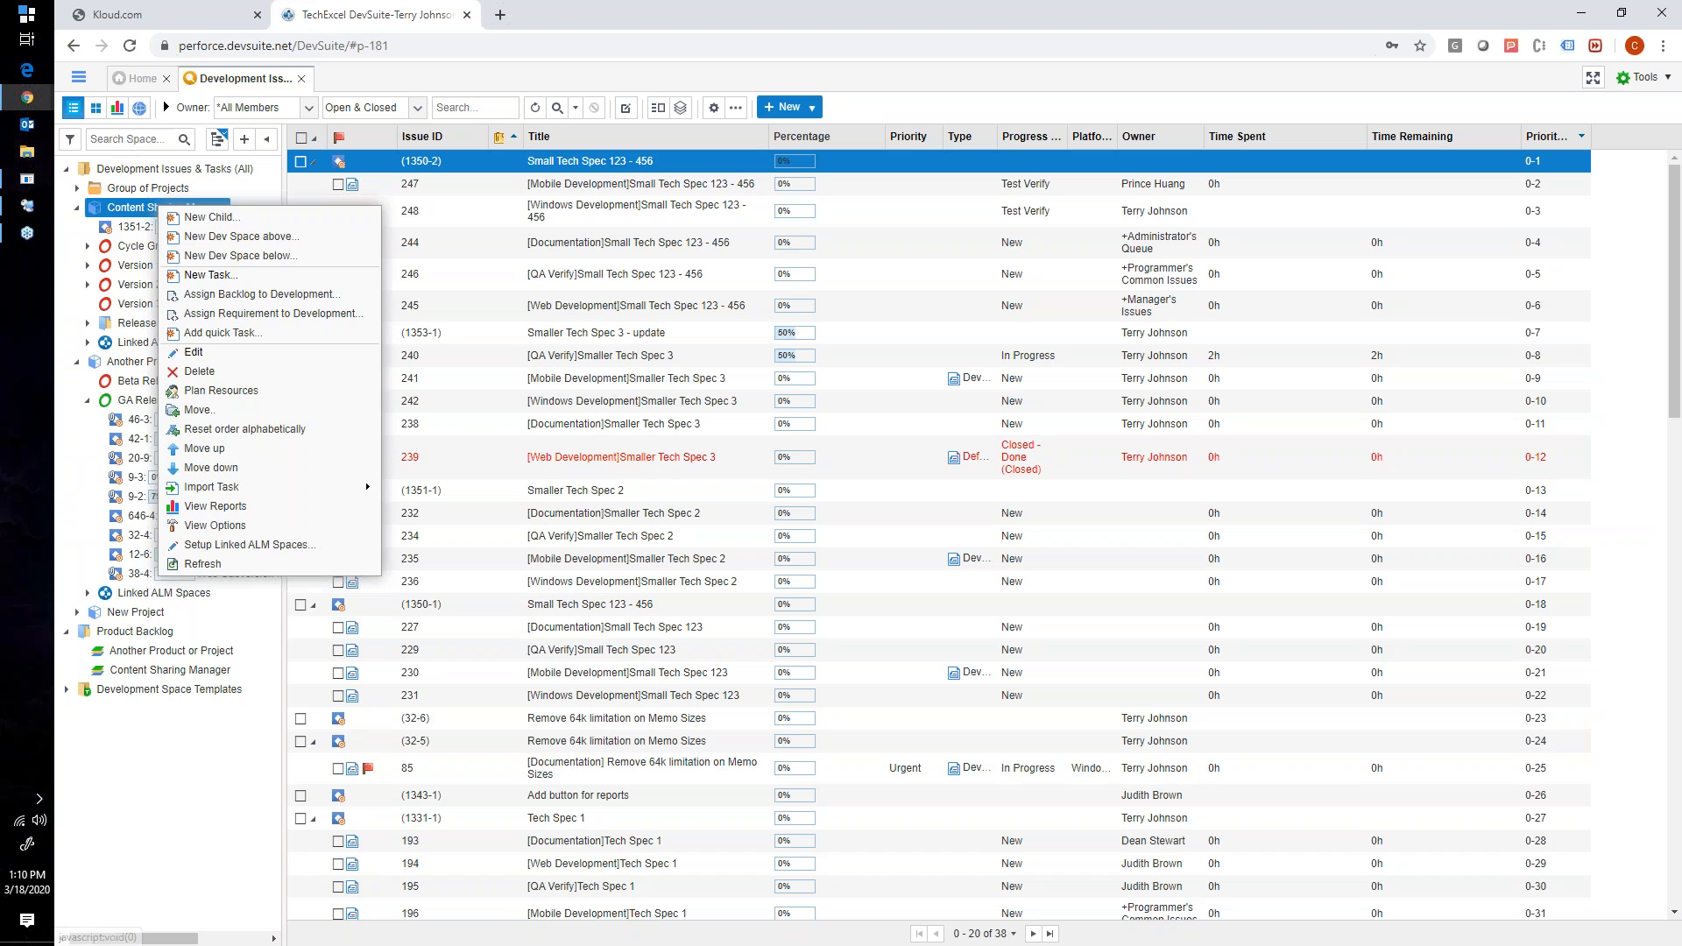
pyautogui.click(127, 219)
pyautogui.rightClick(125, 218)
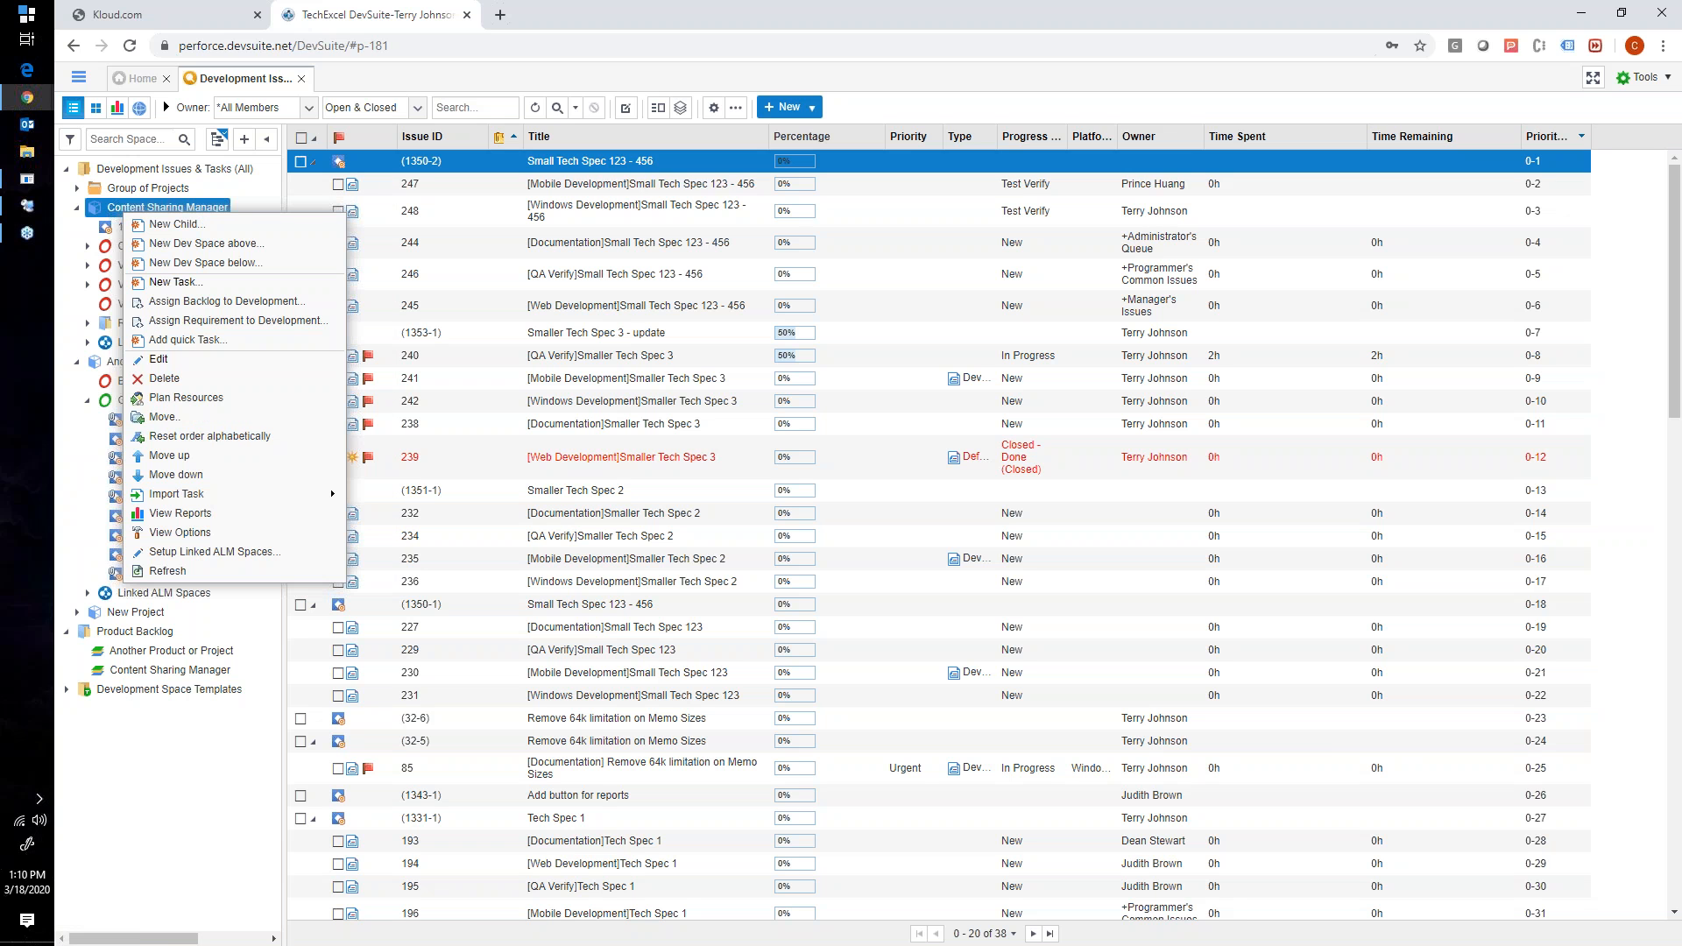
pyautogui.rightClick(112, 172)
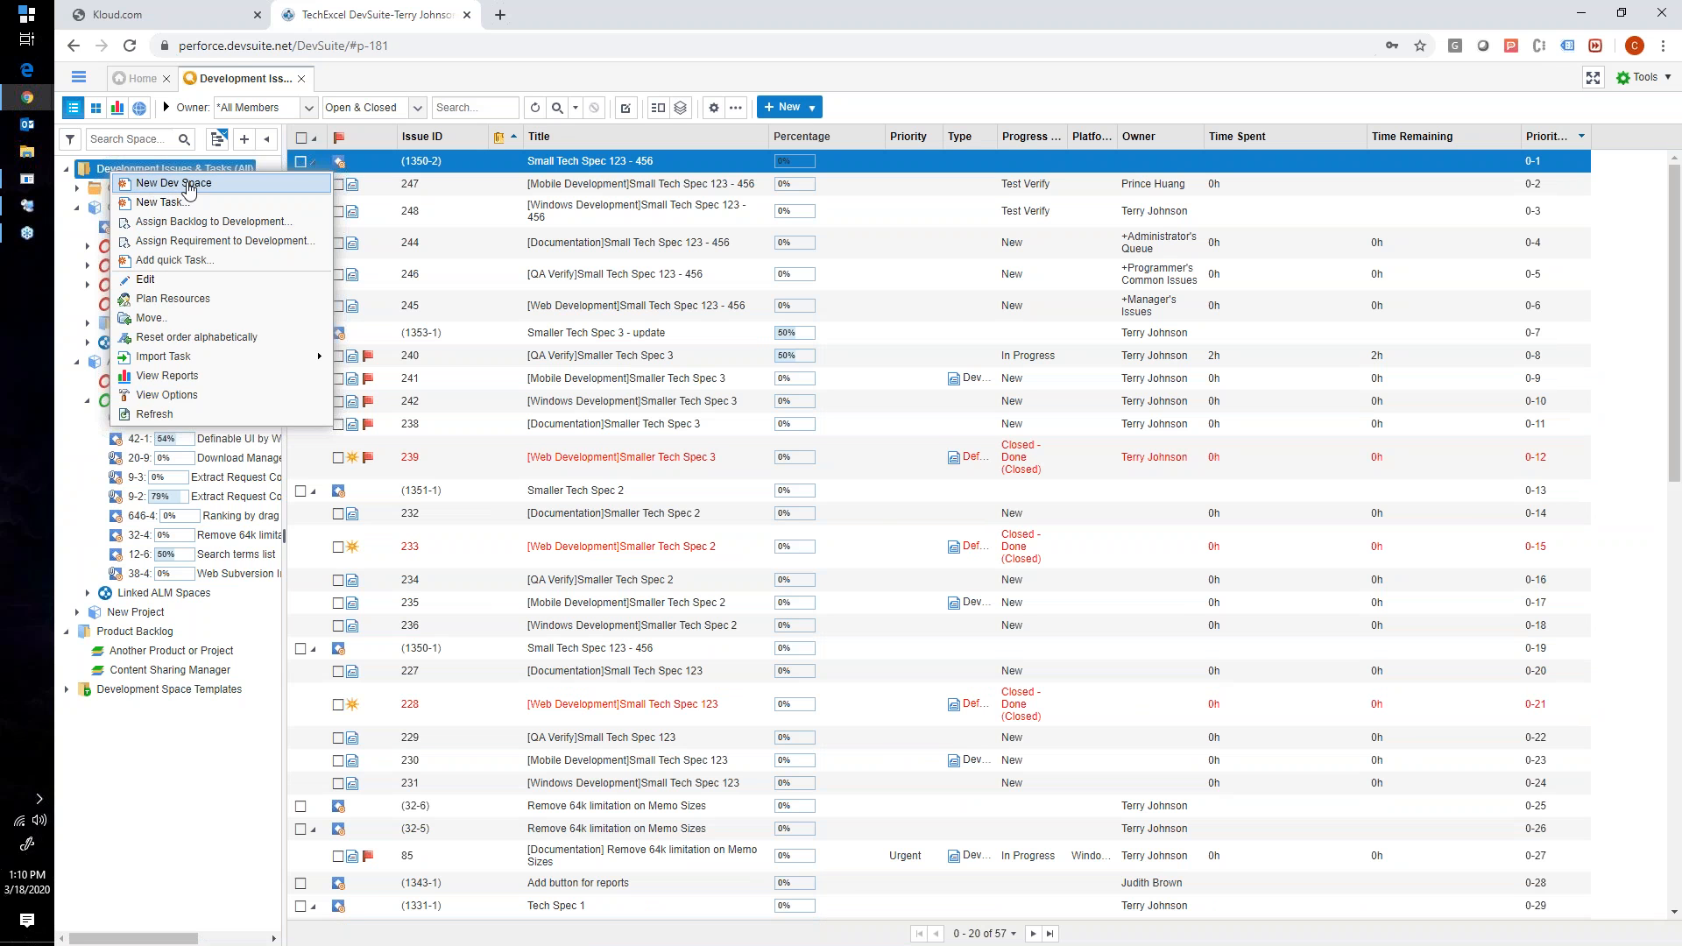
# - Collapse Another Product or Project in the tree and open the Content Sharing Manager space for editing
pyautogui.click(77, 207)
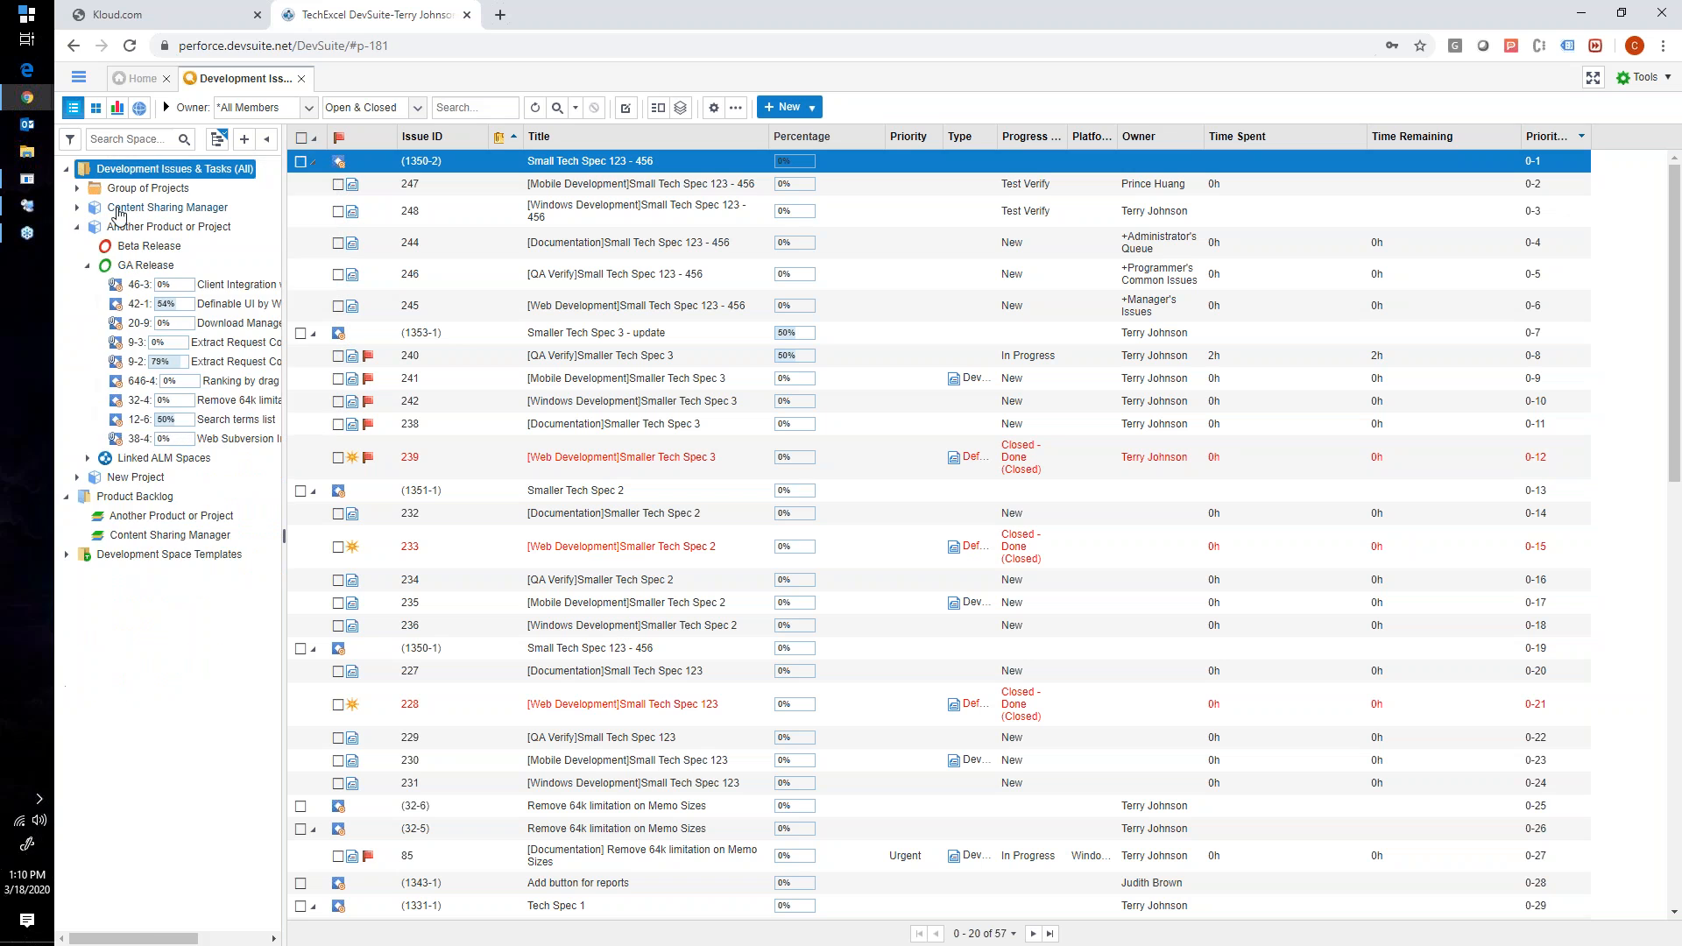
pyautogui.click(77, 207)
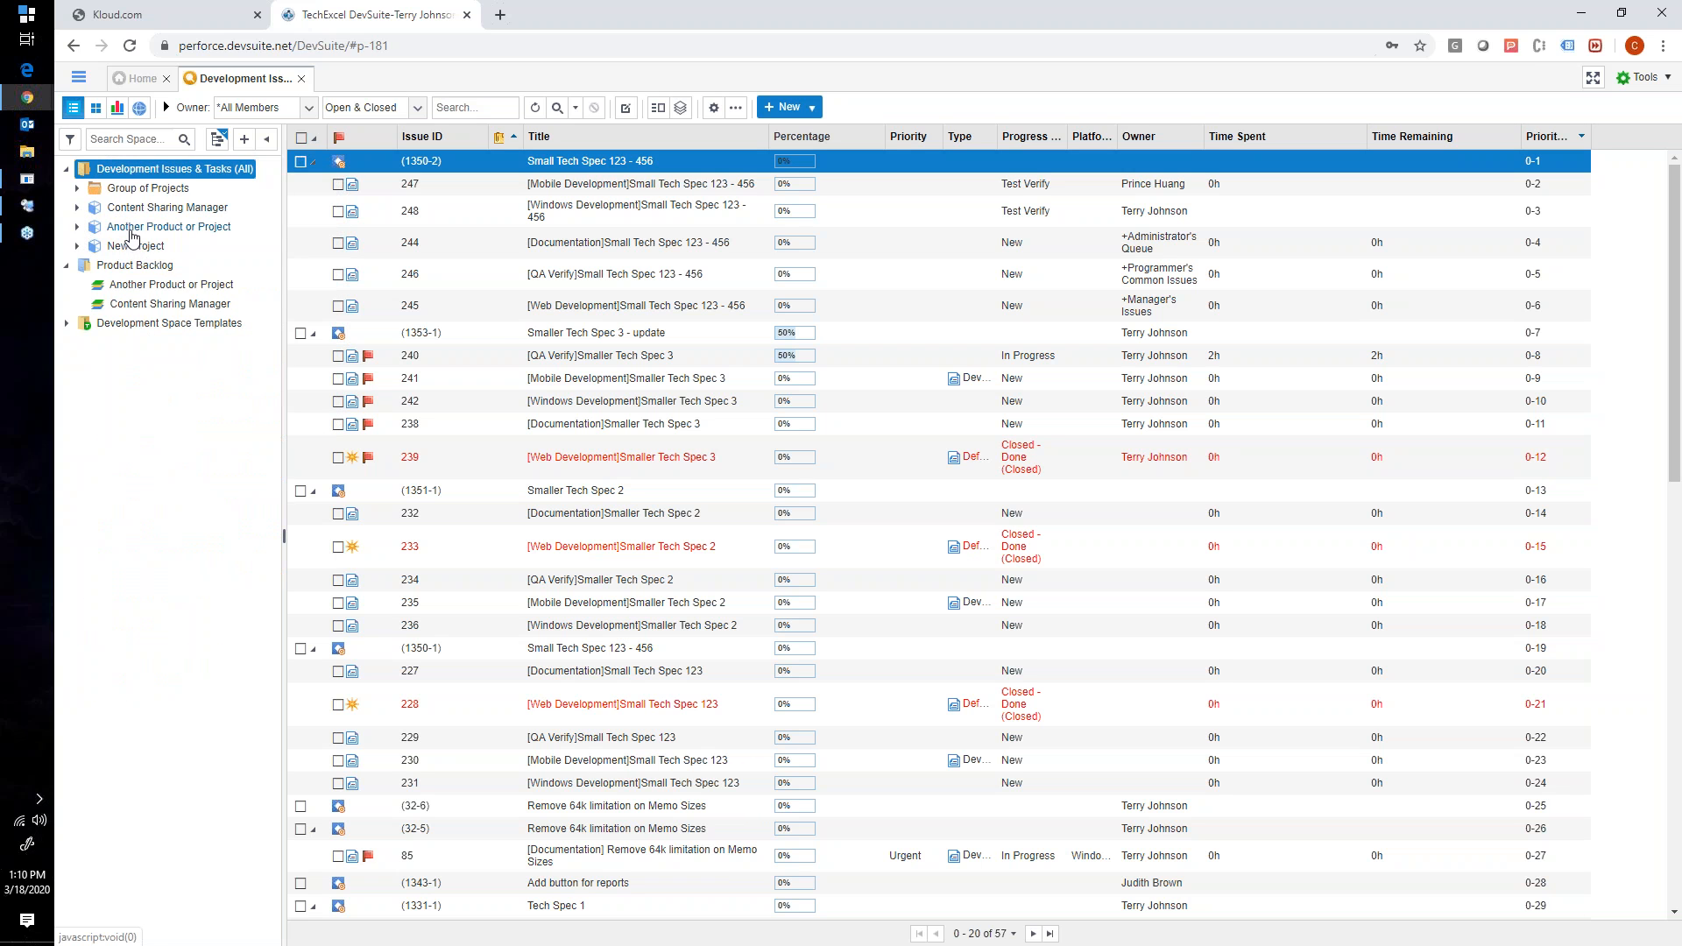
pyautogui.click(77, 208)
pyautogui.rightClick(106, 213)
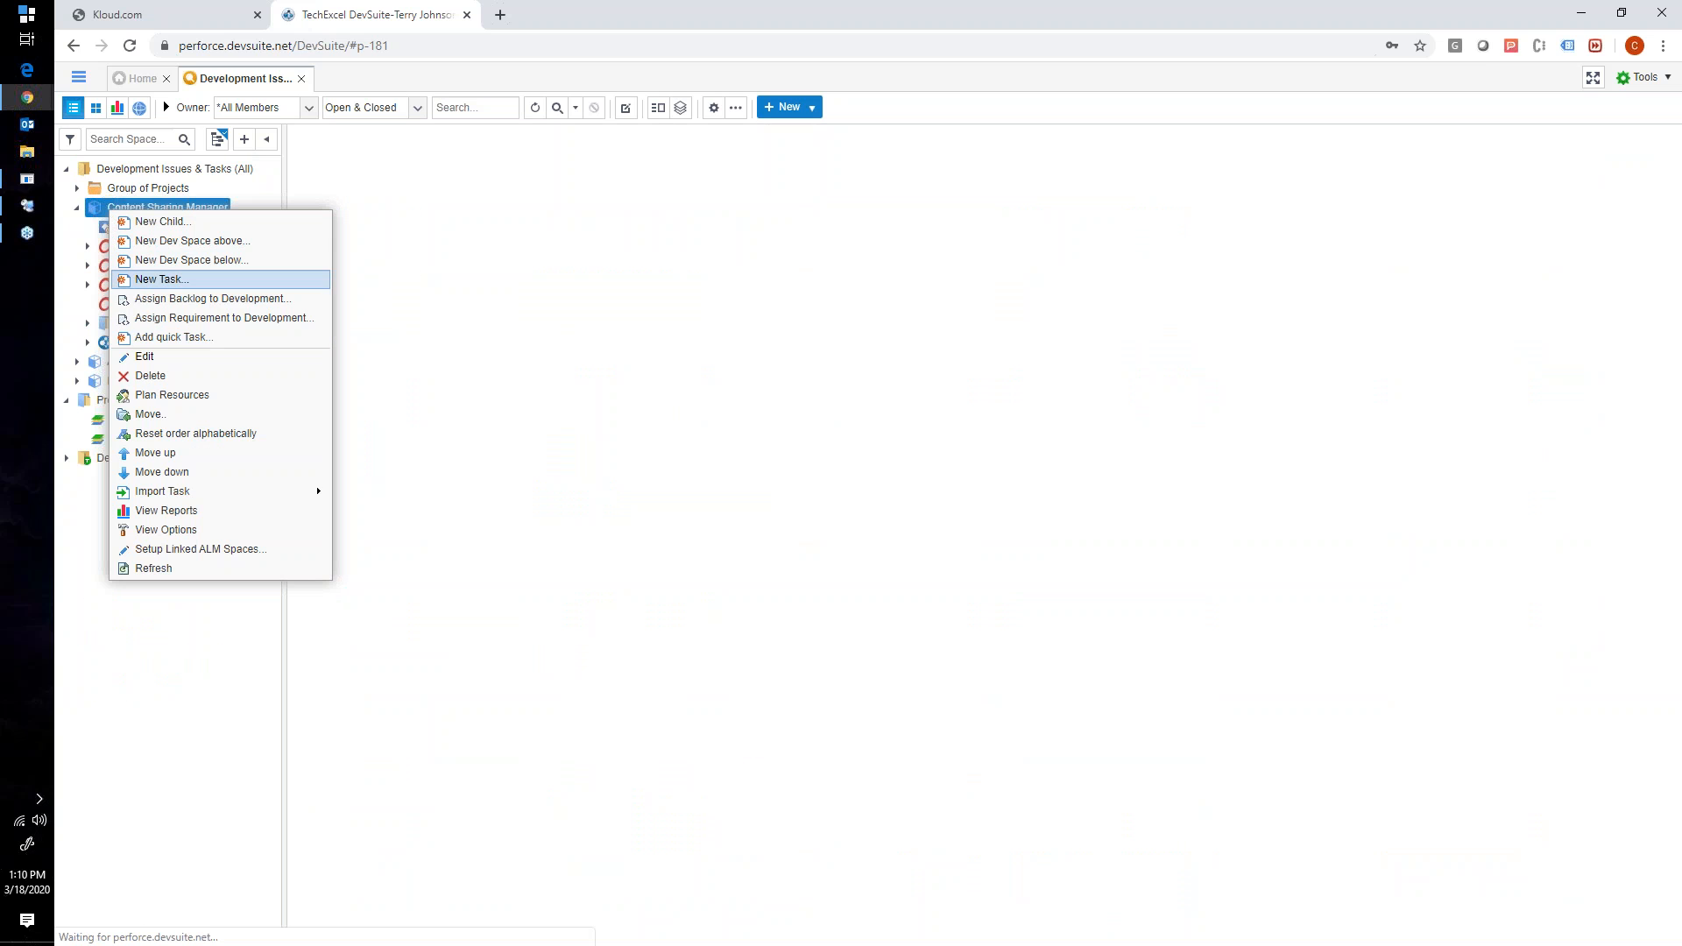
pyautogui.click(146, 356)
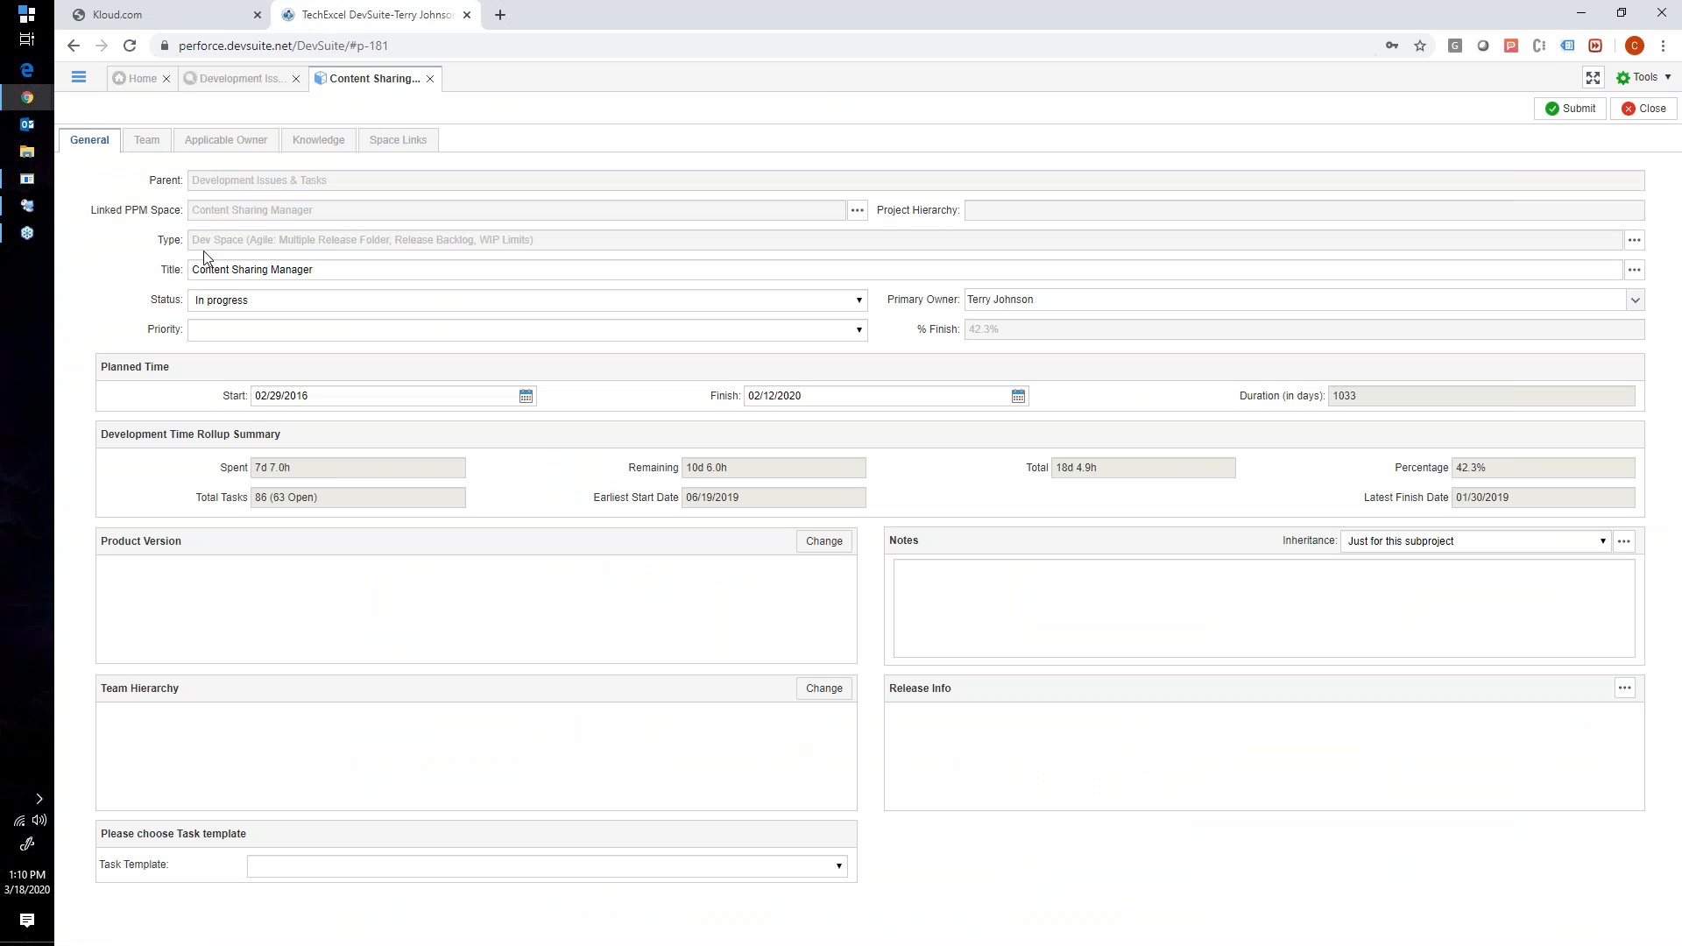
# - Open the dev space type settings of Content Sharing Manager and enlarge the settings dialog
pyautogui.doubleClick(177, 242)
pyautogui.moveTo(298, 243); pyautogui.dragTo(427, 244)
pyautogui.click(1634, 240)
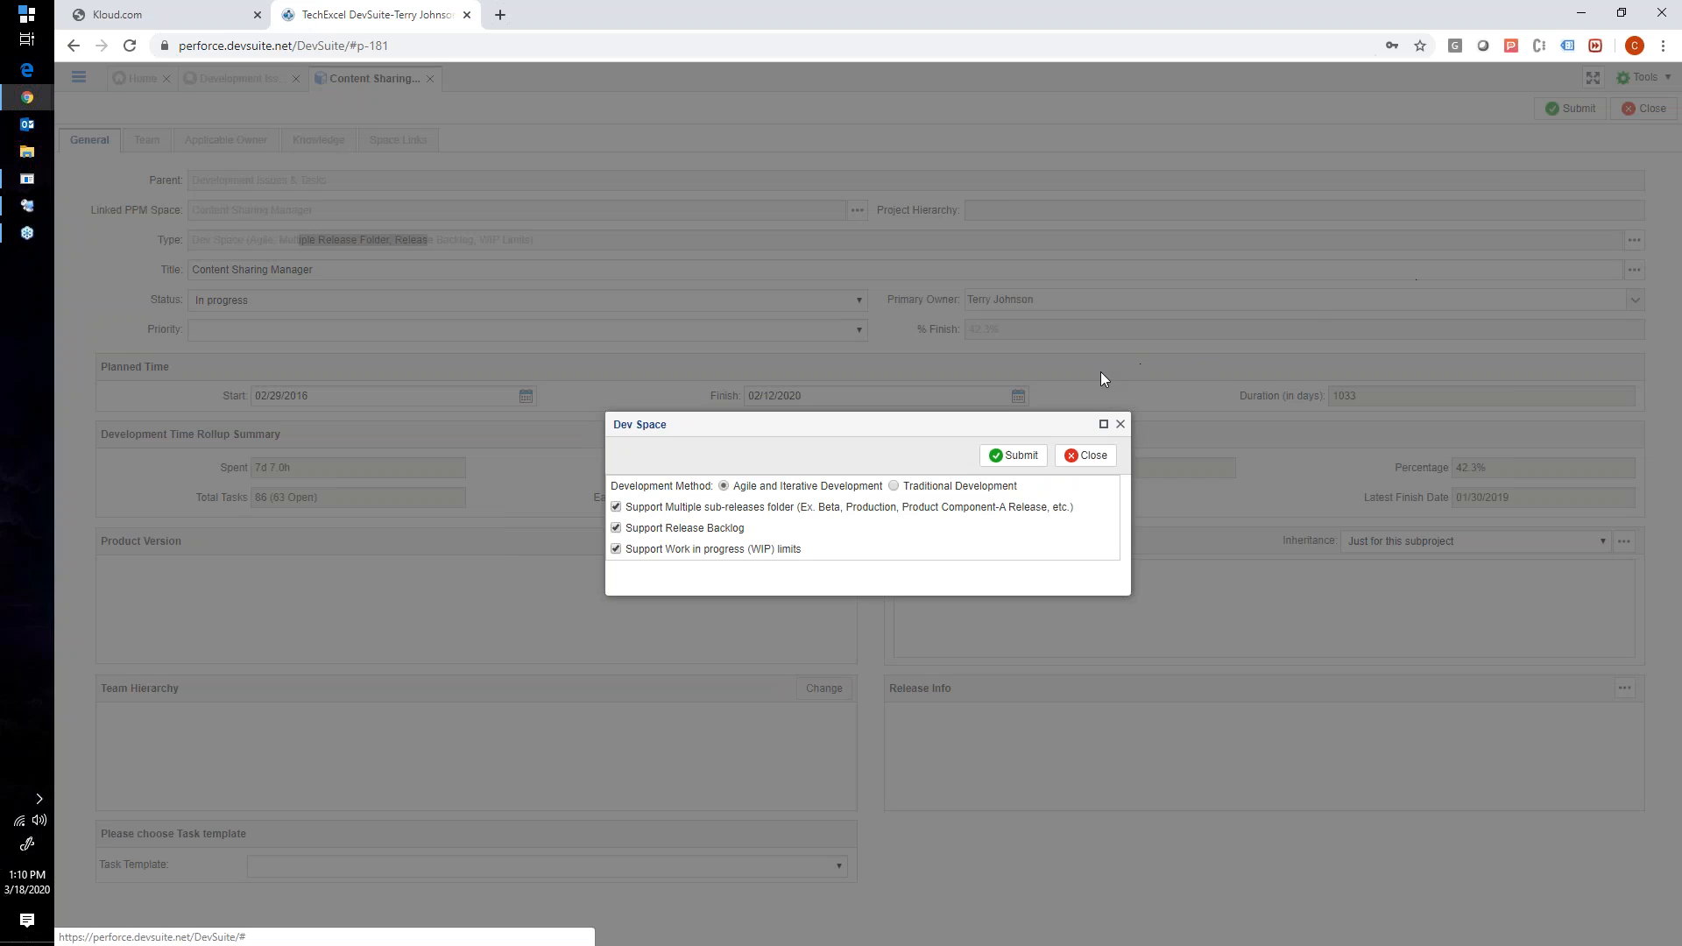
pyautogui.moveTo(845, 420); pyautogui.dragTo(823, 282)
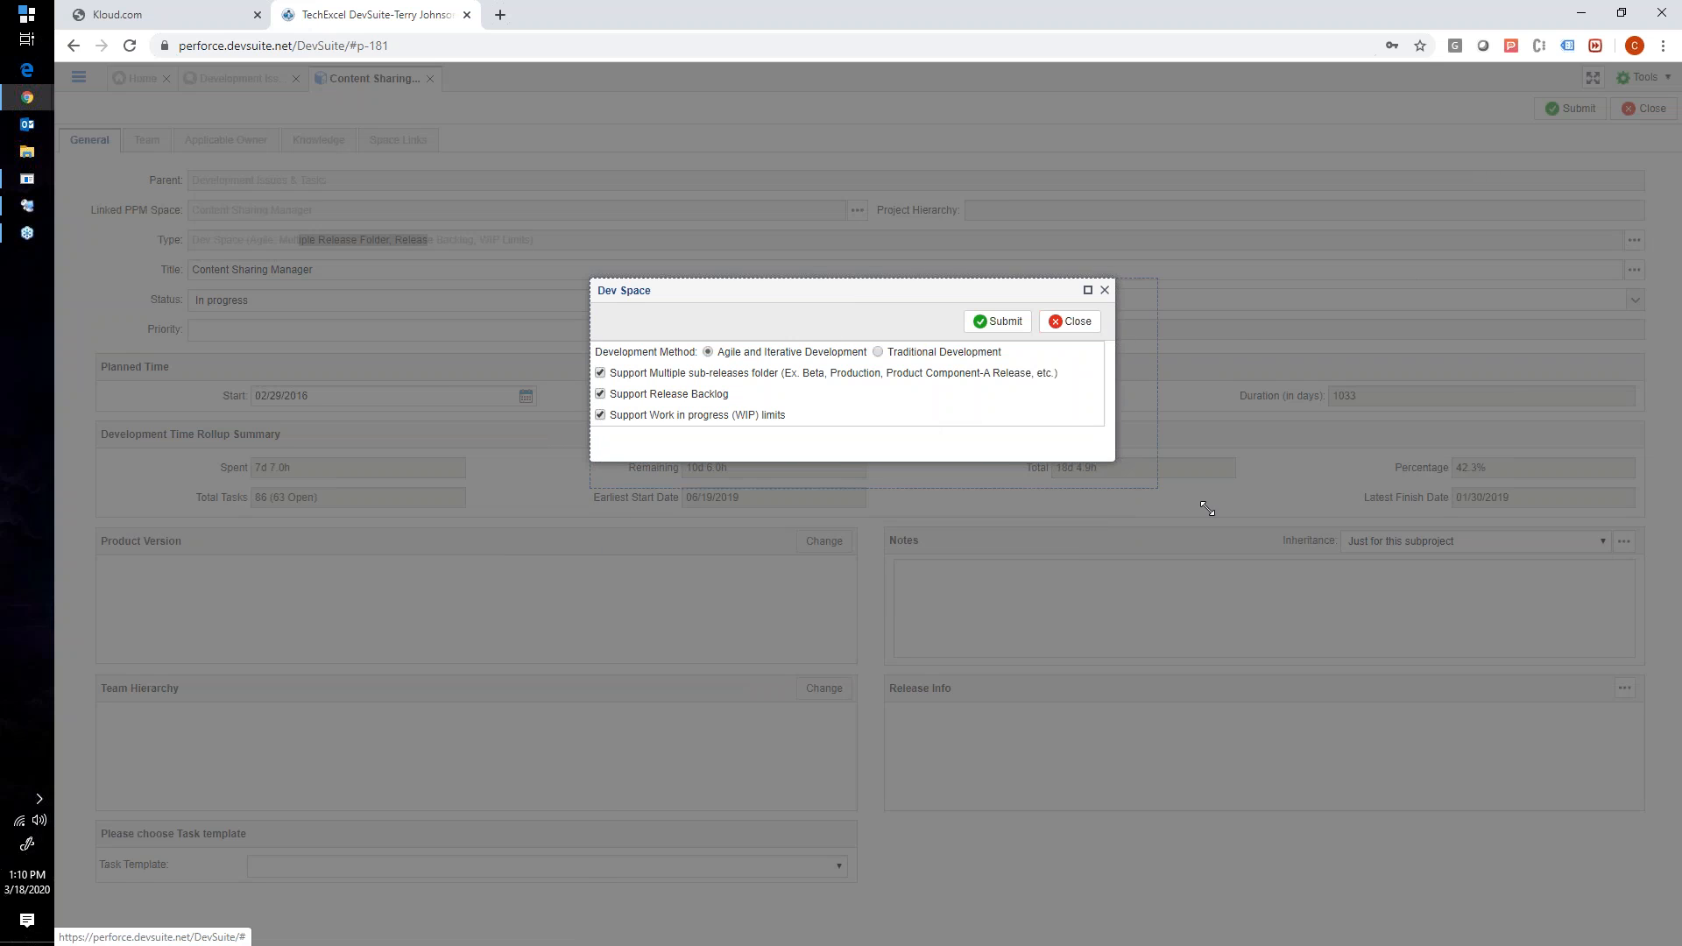
pyautogui.moveTo(1111, 460); pyautogui.dragTo(1239, 520)
# - Examine the development method, multiple sub-releases folder, release backlog and work in progress limit options of the dev space
pyautogui.moveTo(615, 354); pyautogui.dragTo(659, 354)
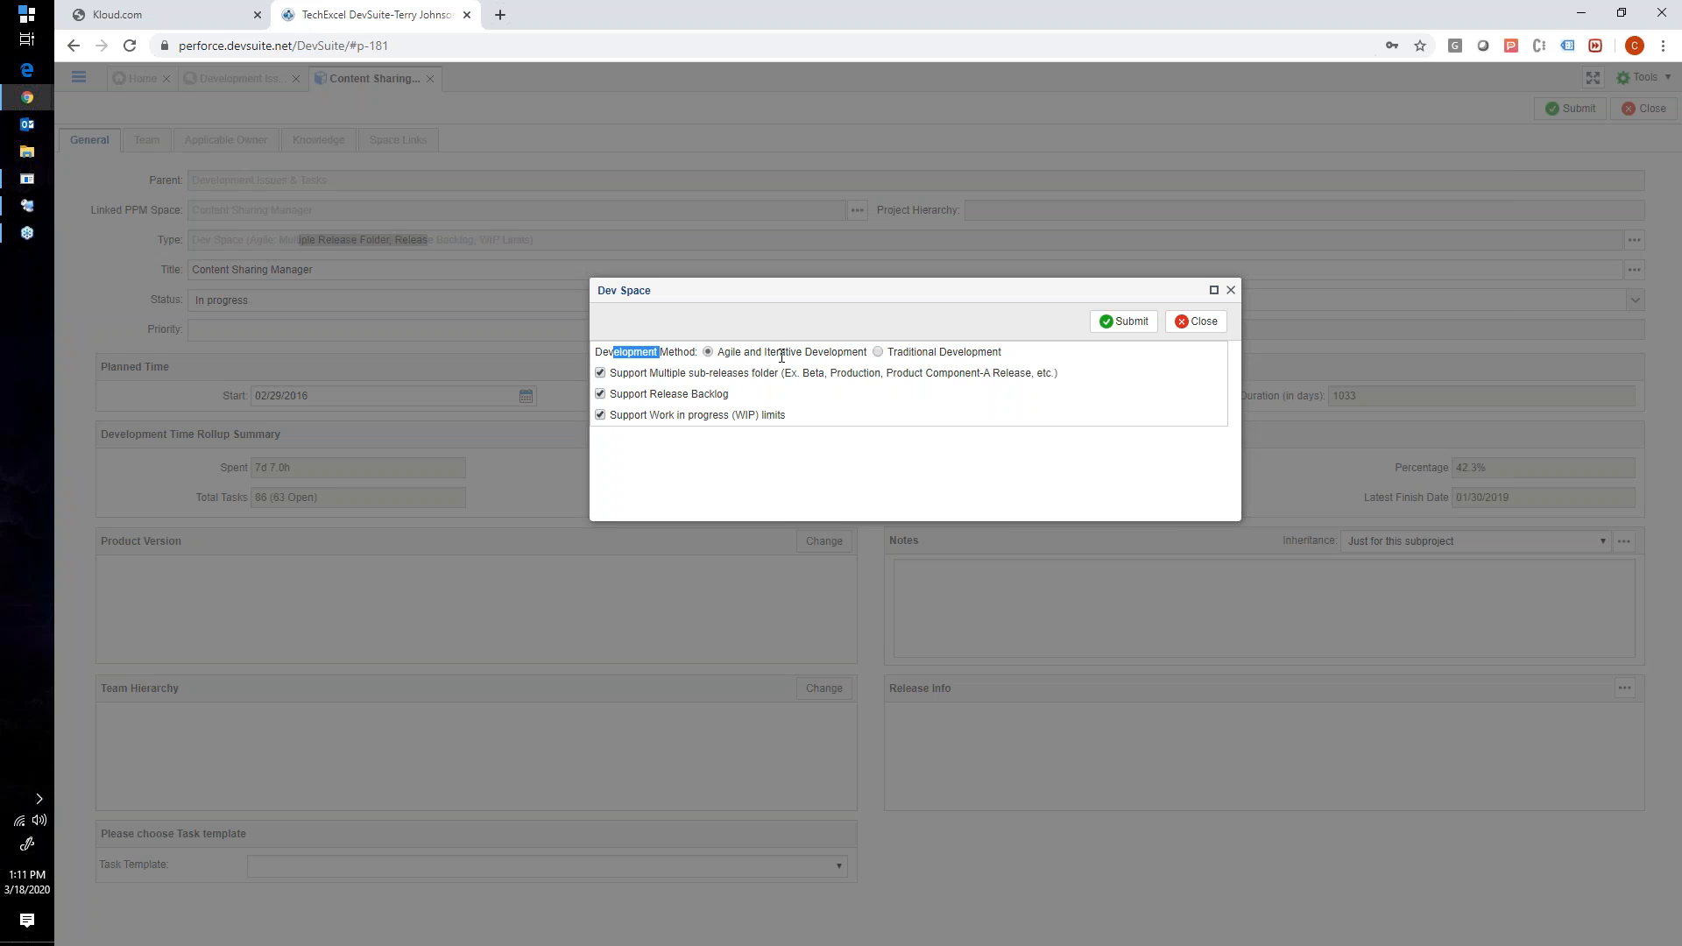
pyautogui.moveTo(663, 373); pyautogui.dragTo(769, 368)
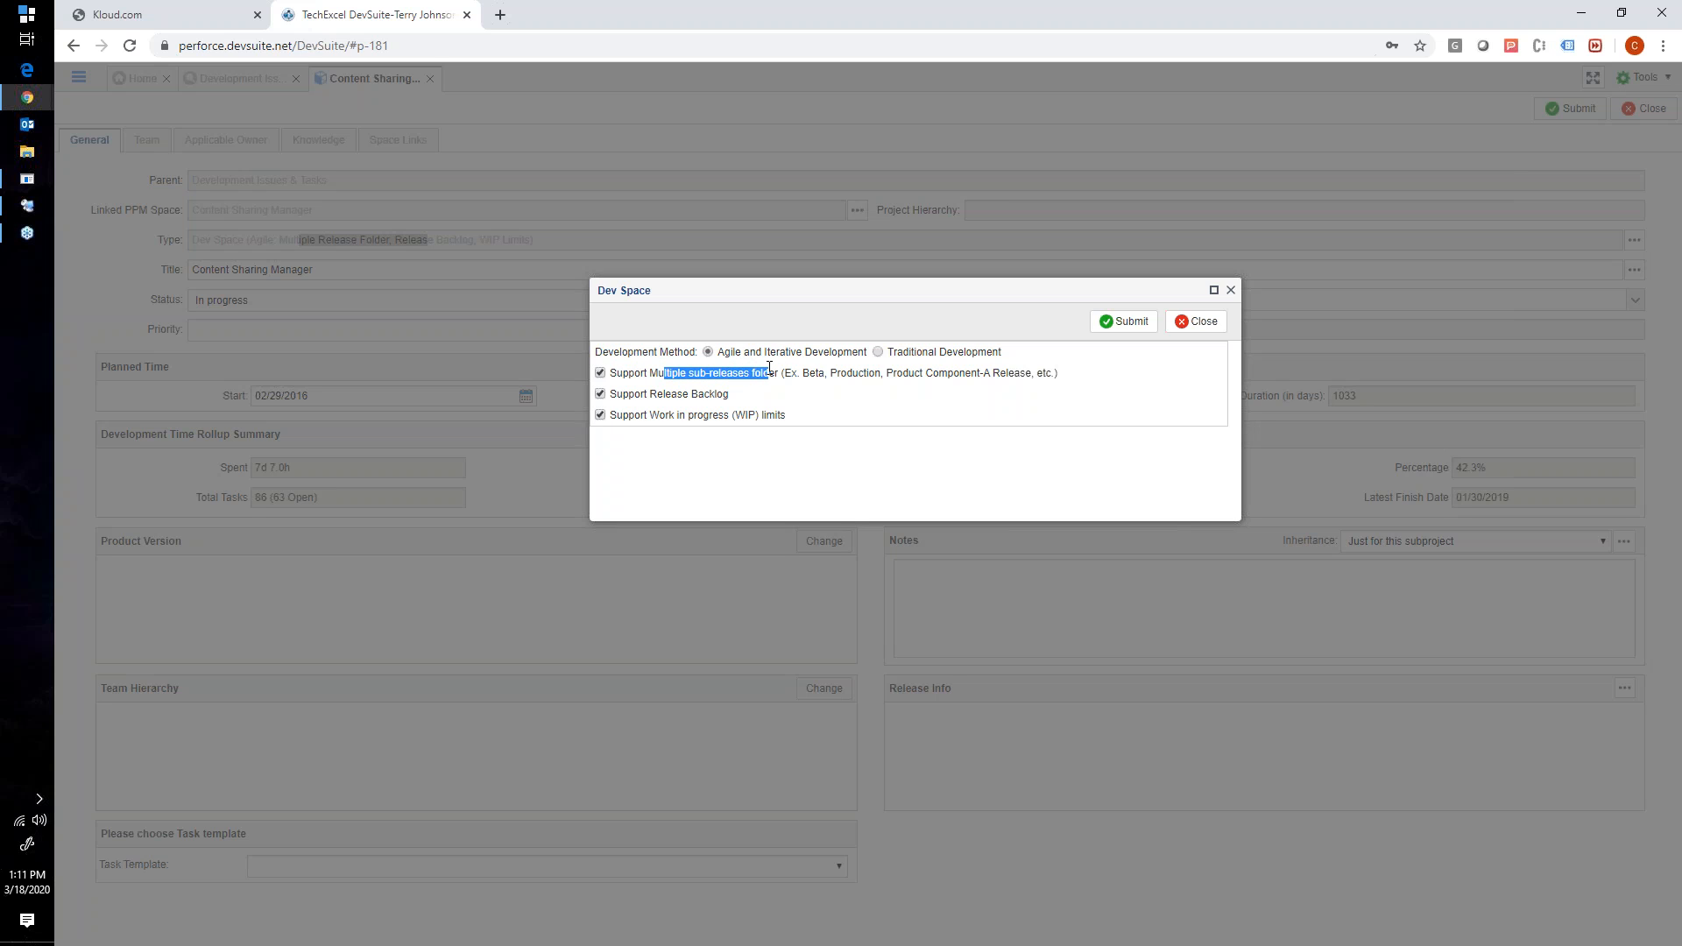
pyautogui.click(732, 370)
pyautogui.moveTo(694, 373); pyautogui.dragTo(736, 374)
pyautogui.click(681, 391)
pyautogui.moveTo(656, 393); pyautogui.dragTo(714, 396)
pyautogui.click(675, 427)
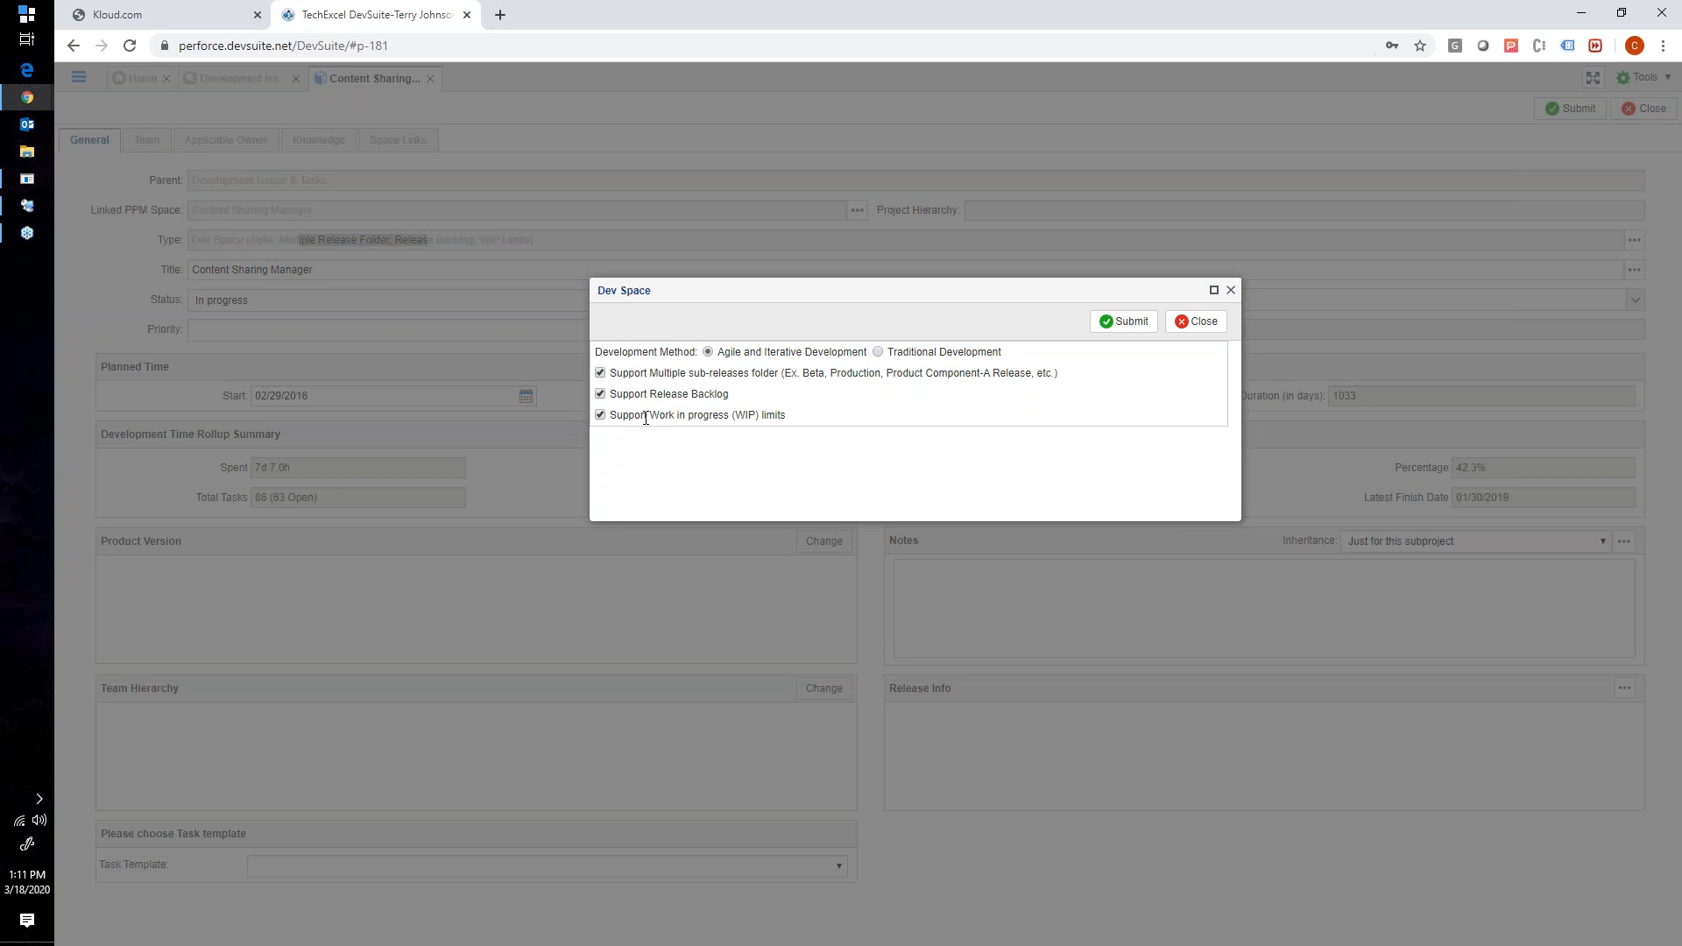
pyautogui.moveTo(651, 416); pyautogui.dragTo(780, 417)
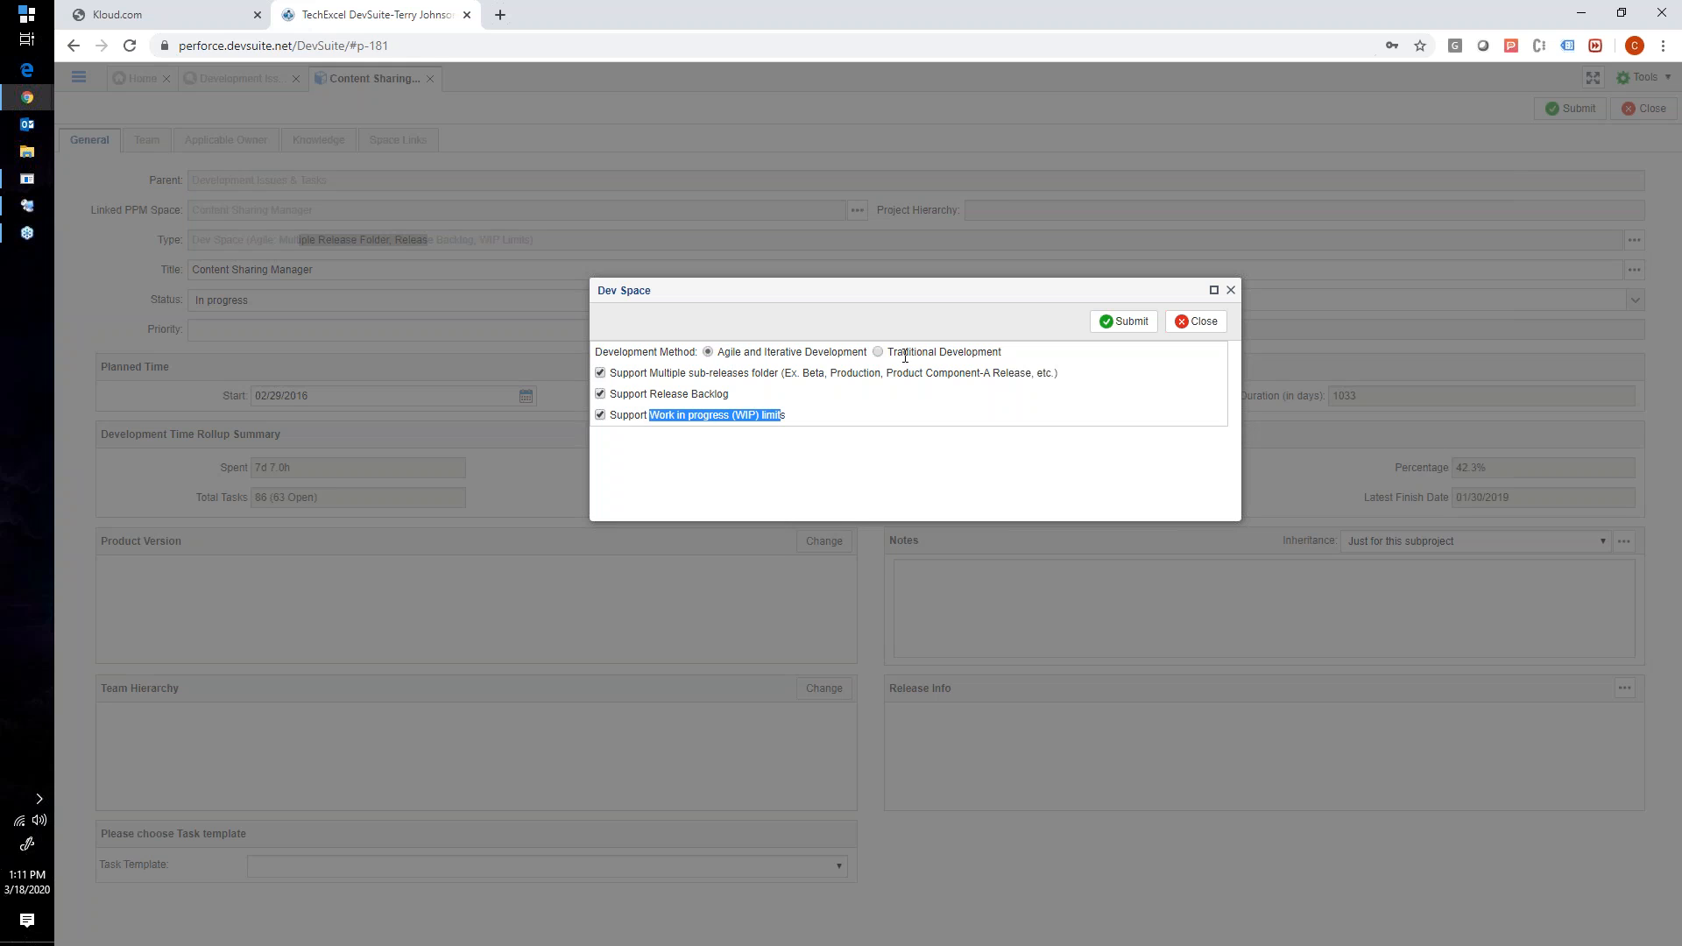
# - Try the Traditional Development method for the dev space, discard the change and stop editing Content Sharing Manager
pyautogui.click(877, 351)
pyautogui.click(688, 373)
pyautogui.moveTo(667, 373); pyautogui.dragTo(768, 368)
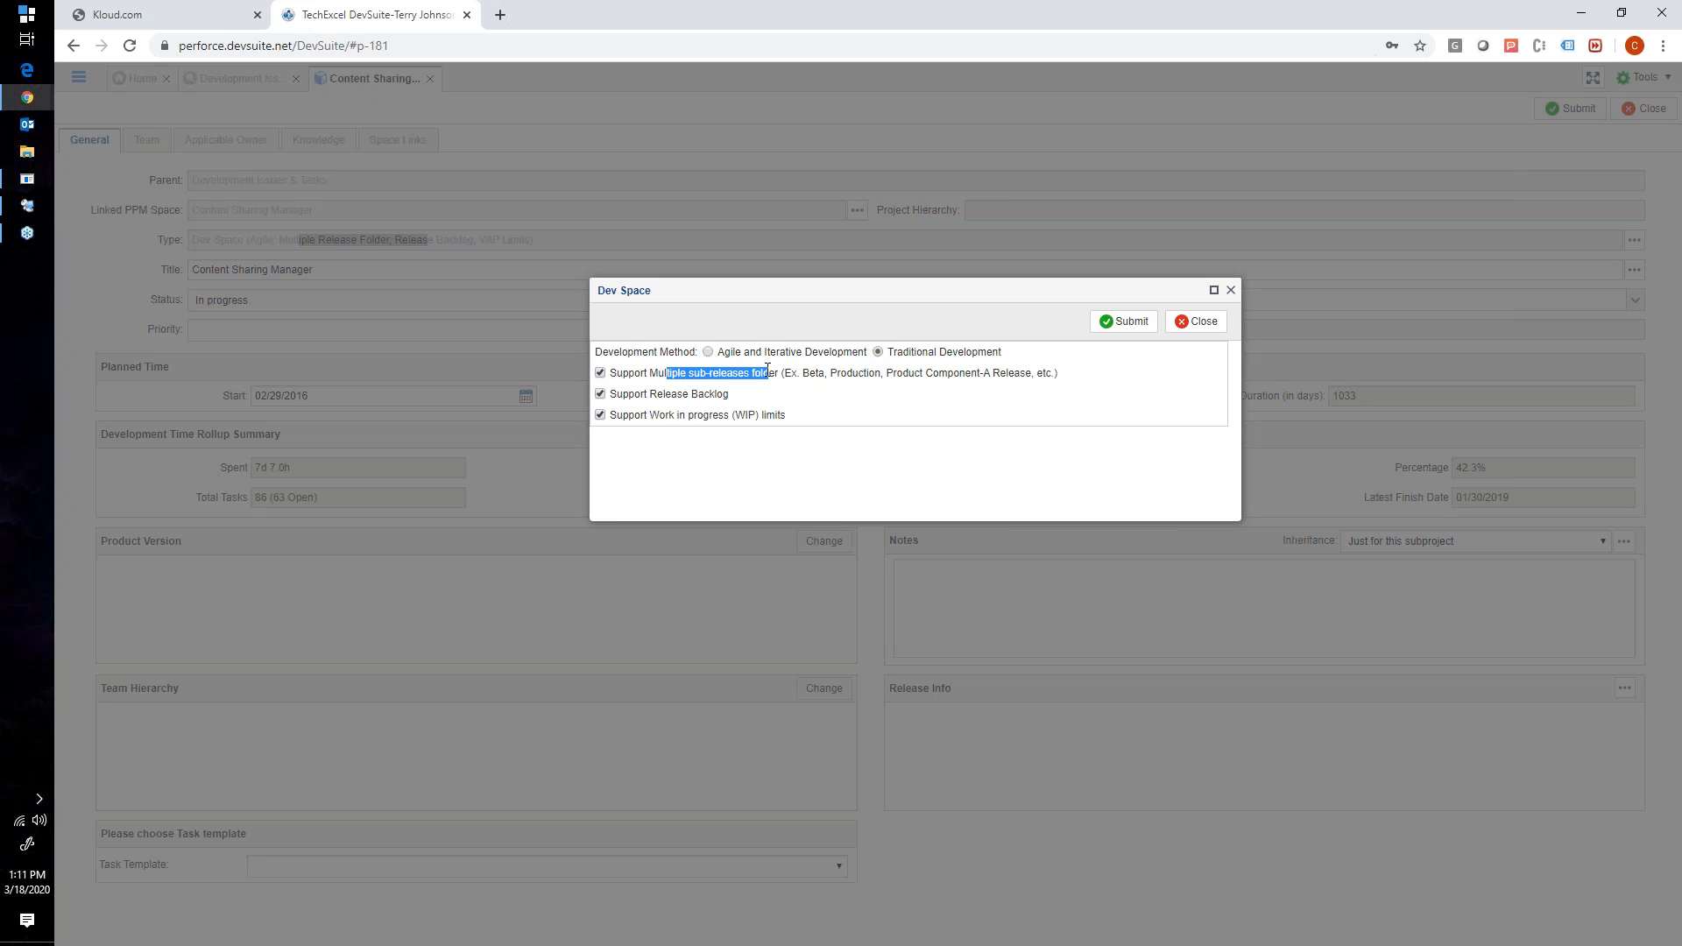
pyautogui.click(761, 366)
pyautogui.click(1197, 321)
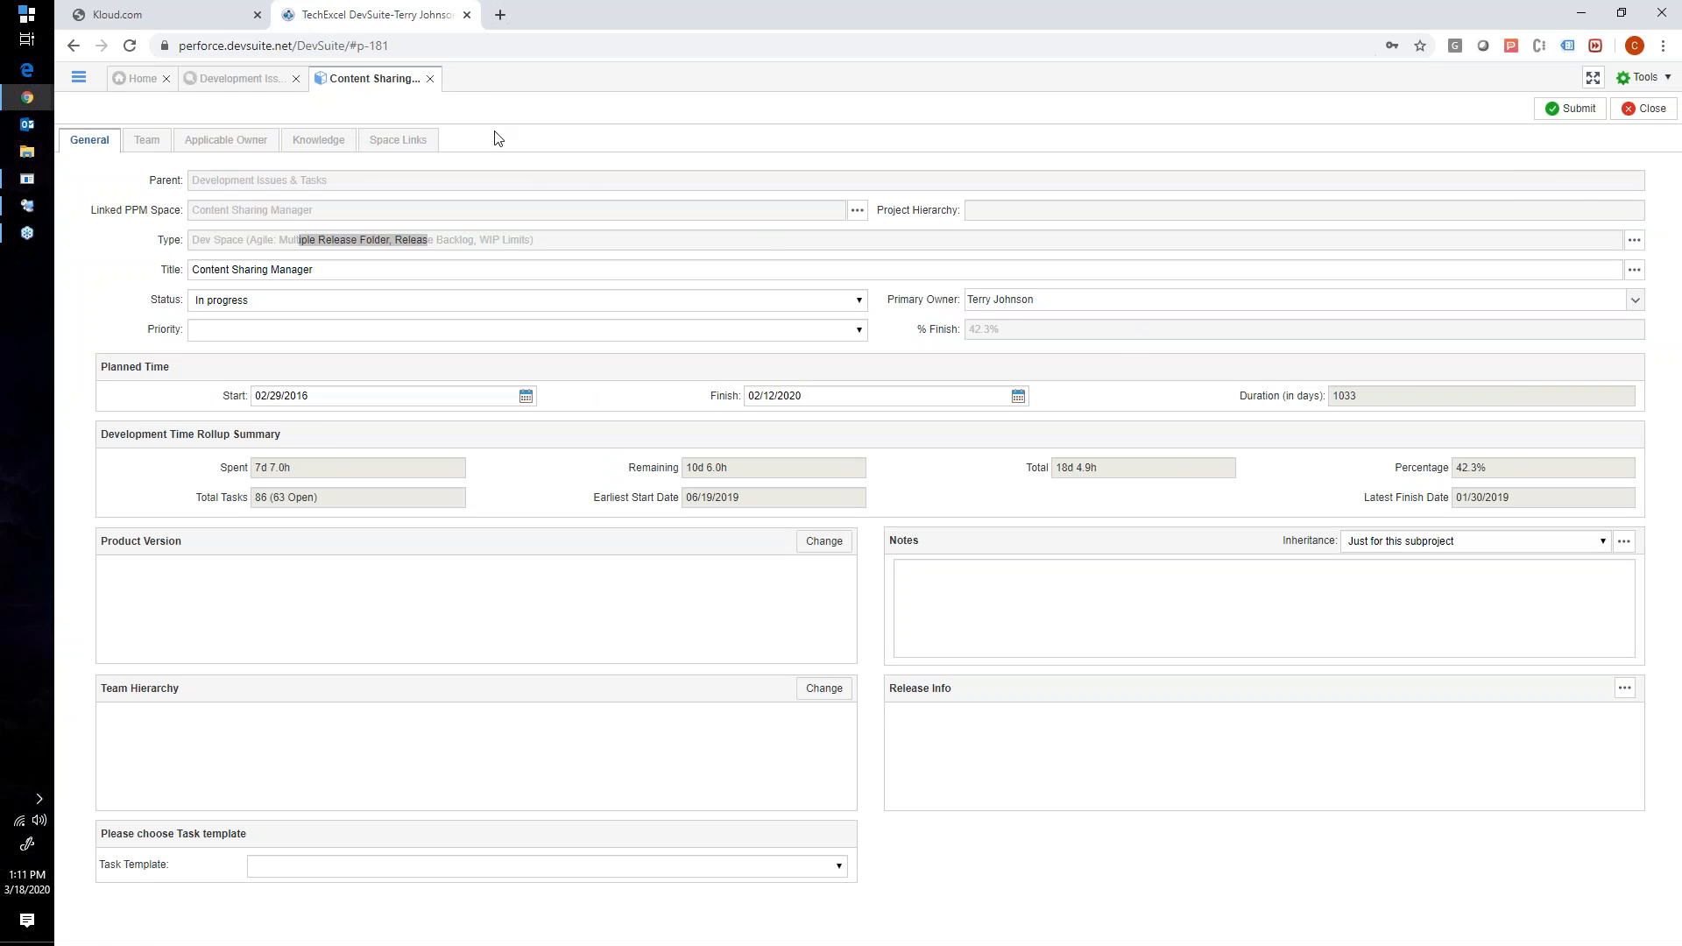
pyautogui.click(430, 80)
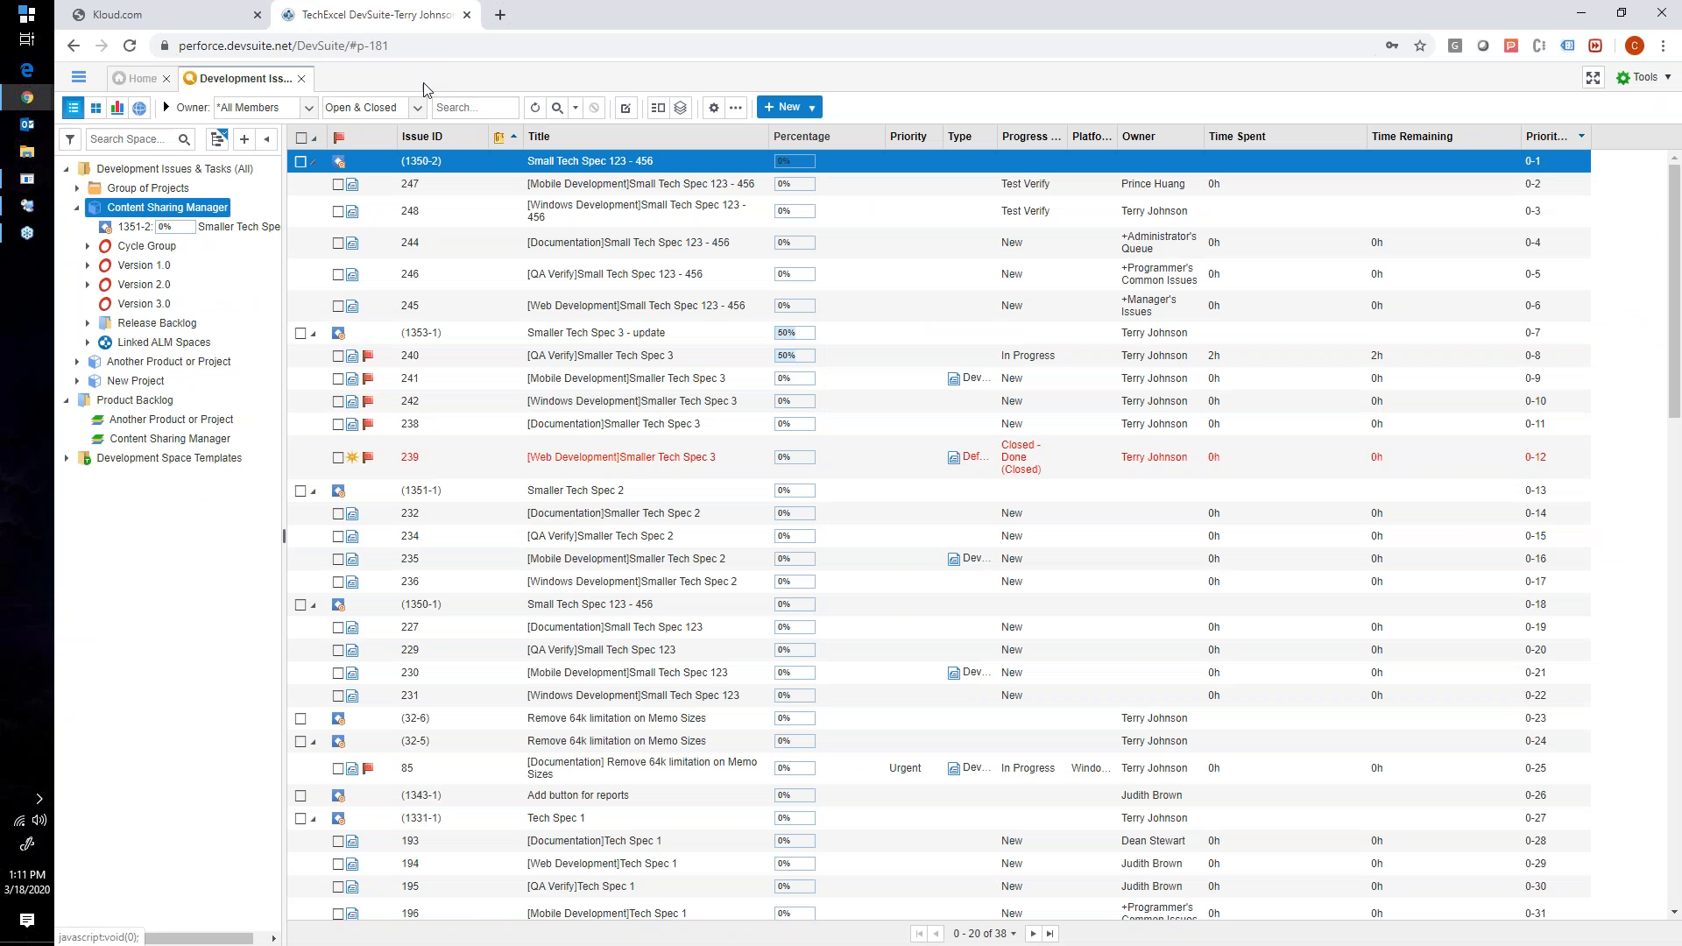
# - Add a child subproject of type Version titled Version 4.0 to the Content Sharing Manager space and submit it
pyautogui.rightClick(164, 208)
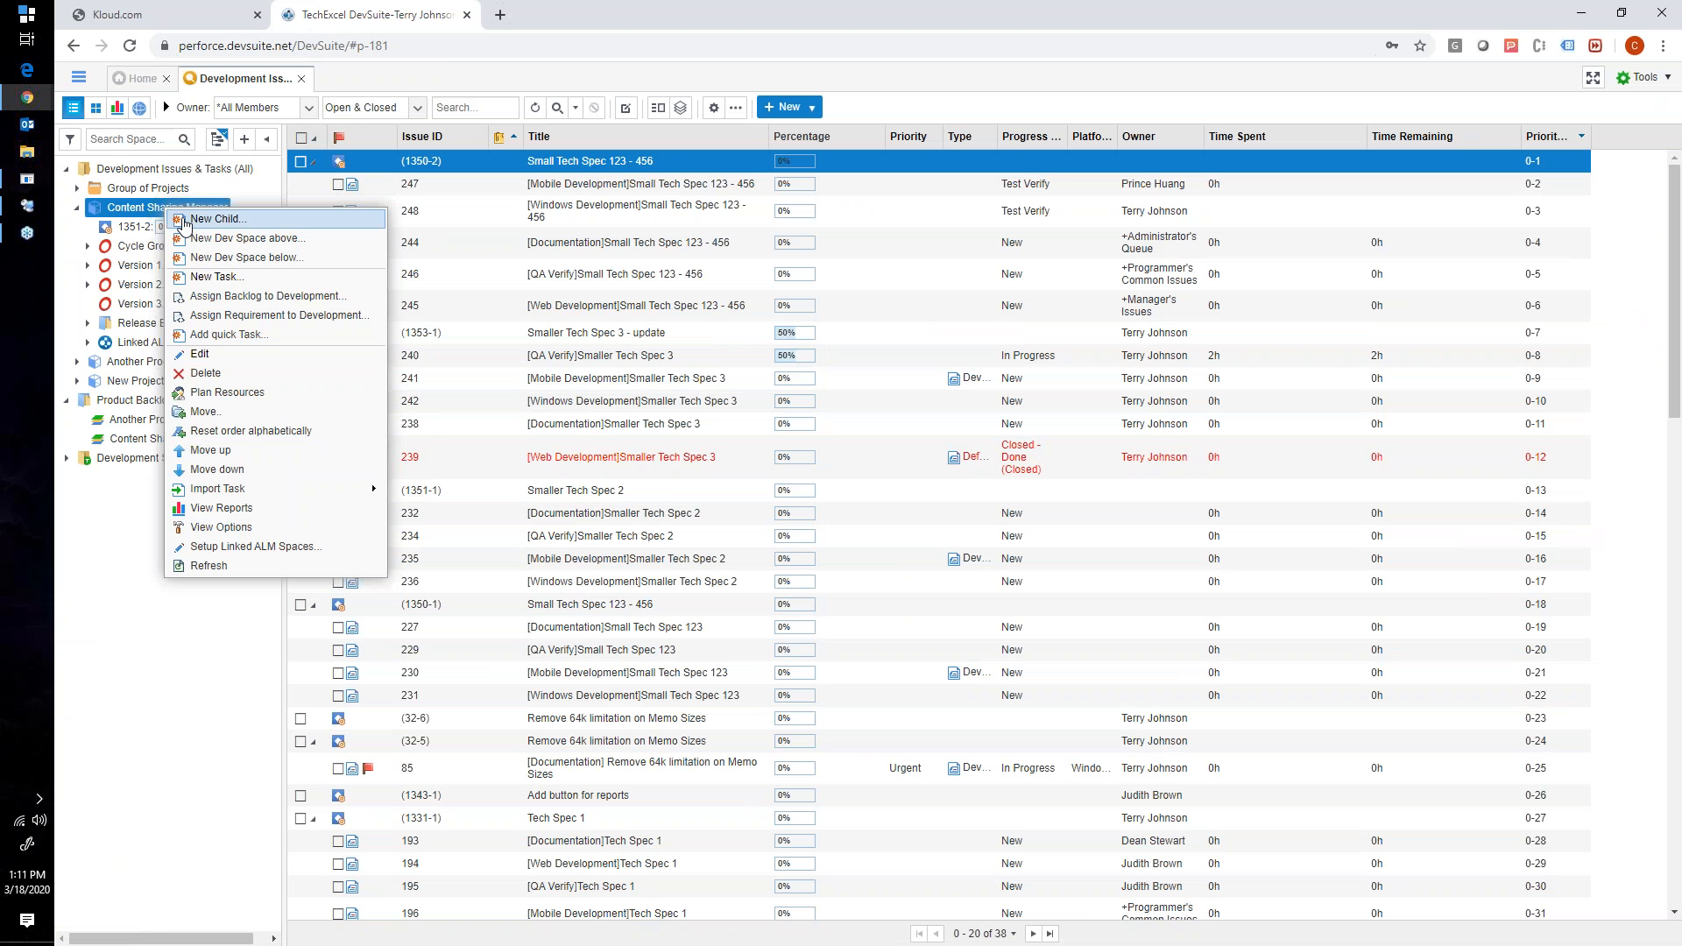
pyautogui.click(230, 219)
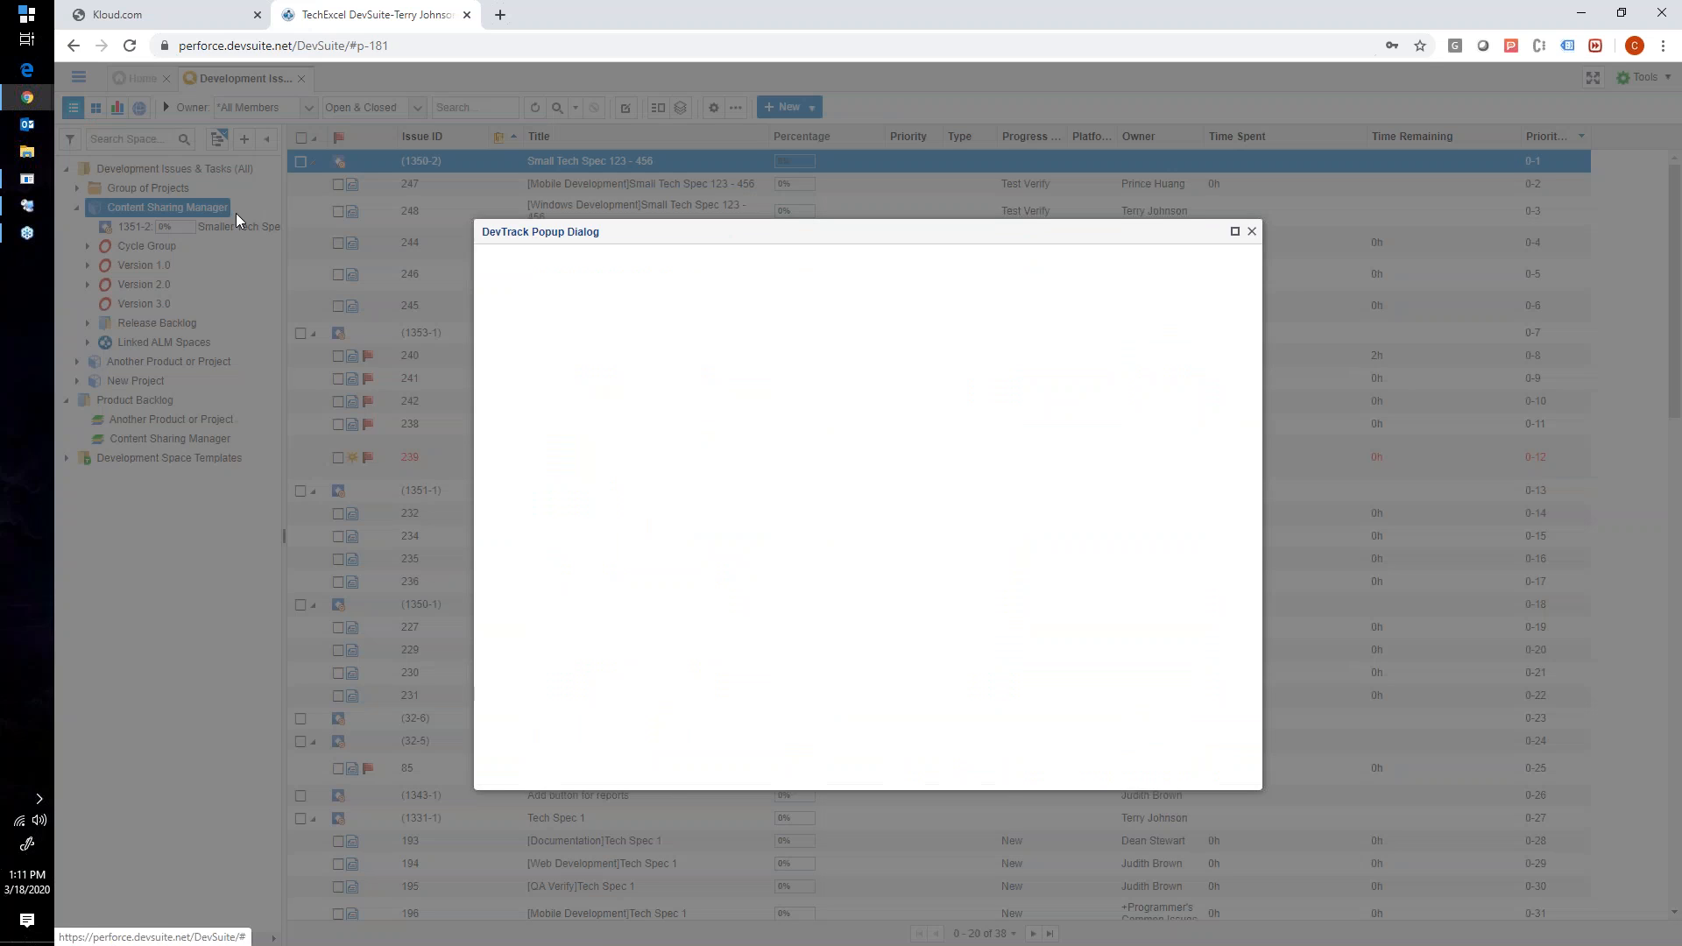
pyautogui.click(653, 343)
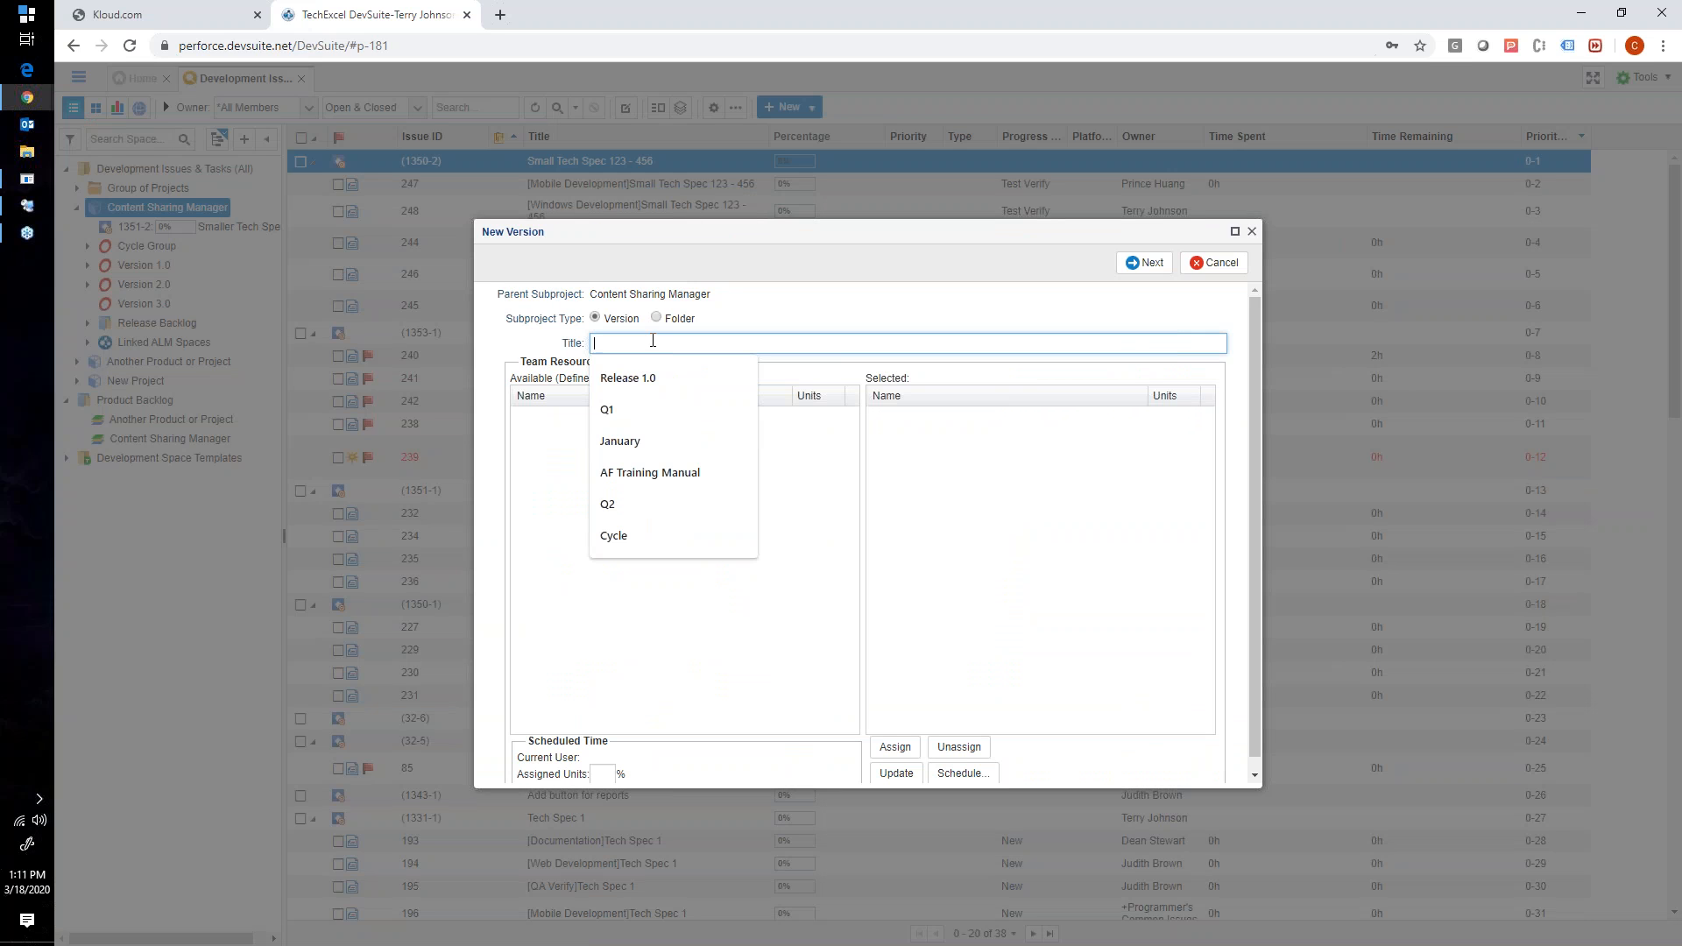
pyautogui.doubleClick(611, 321)
pyautogui.click(685, 326)
pyautogui.doubleClick(621, 319)
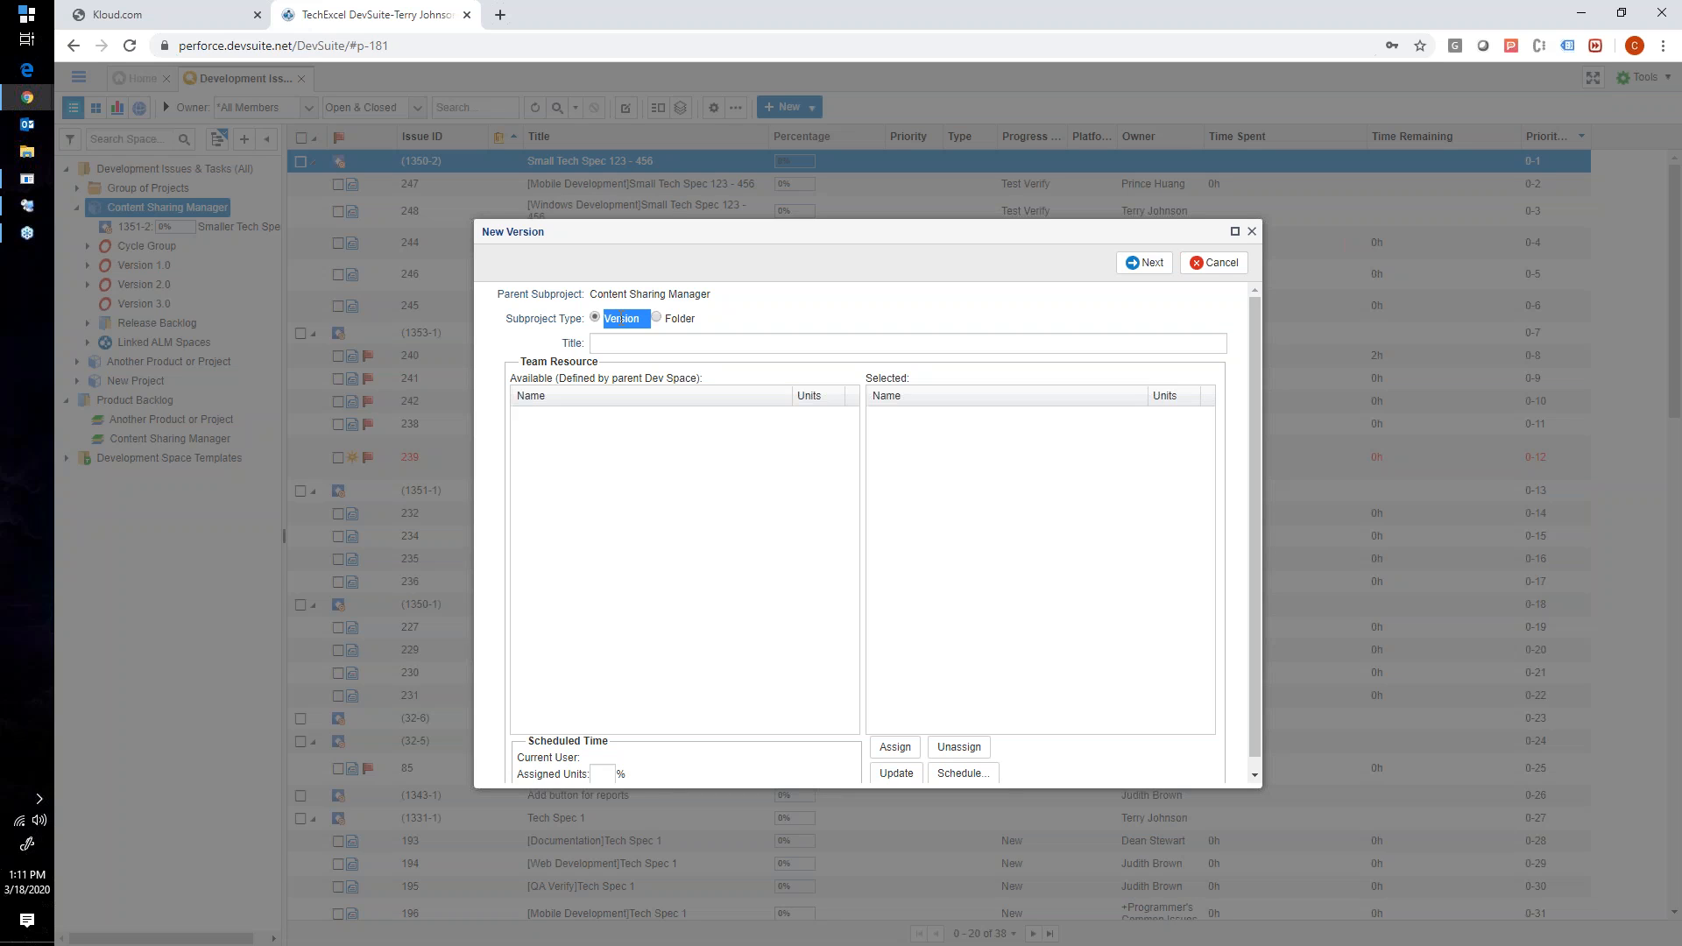
pyautogui.click(595, 343)
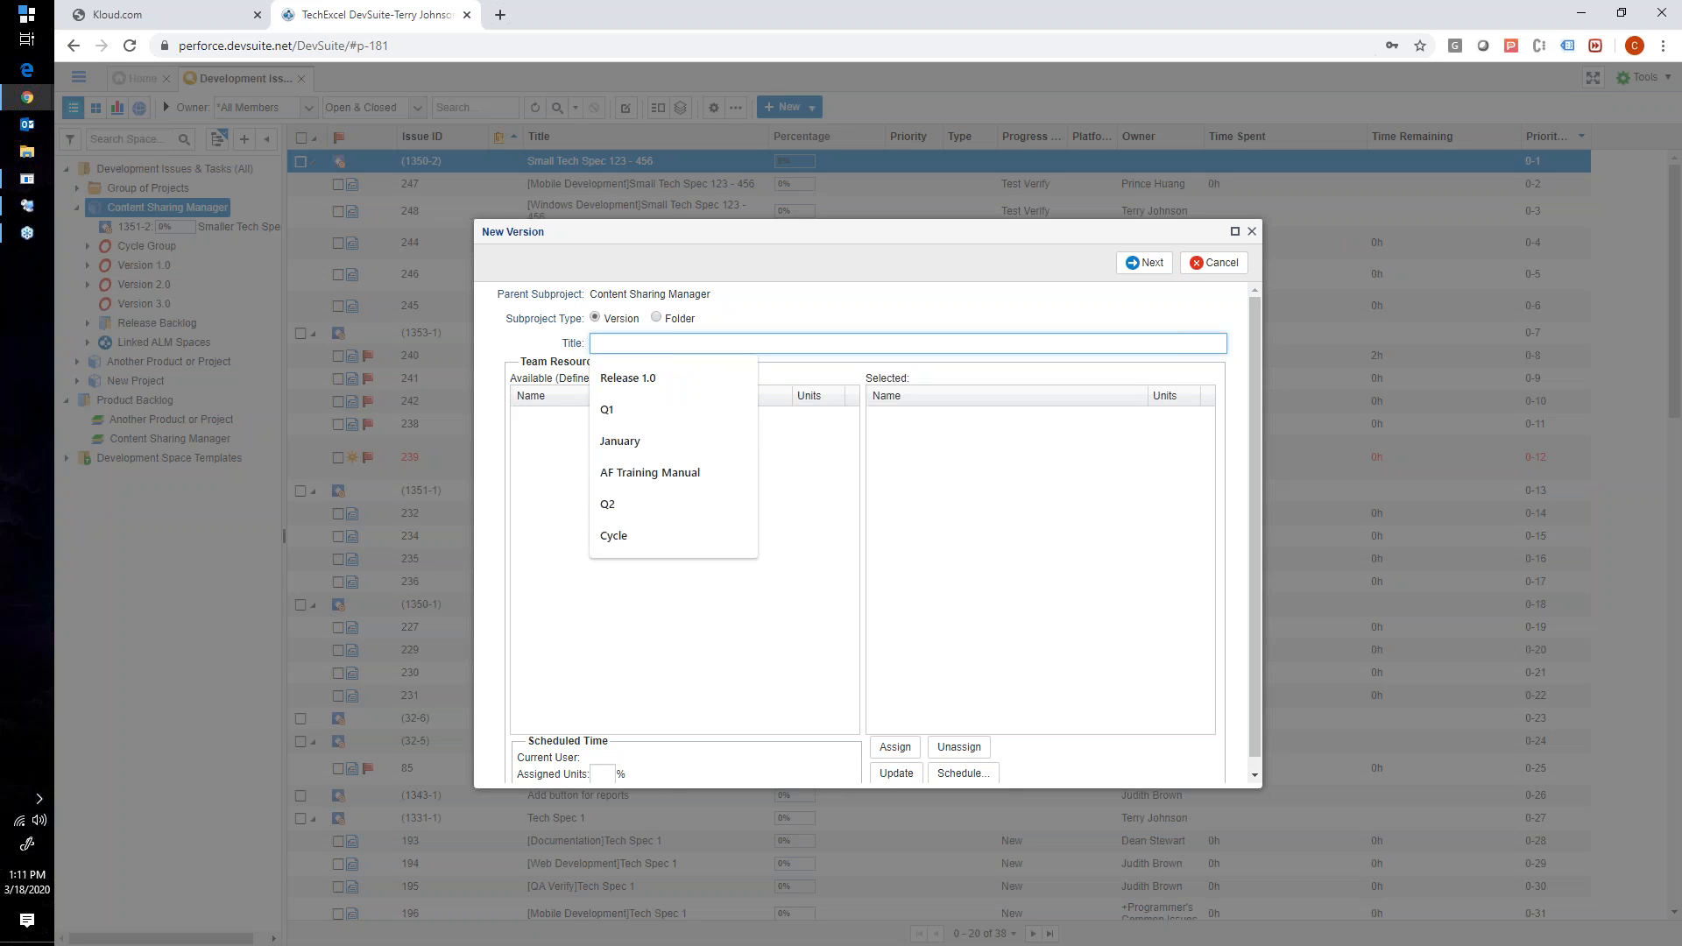
pyautogui.write('Version 4.0')
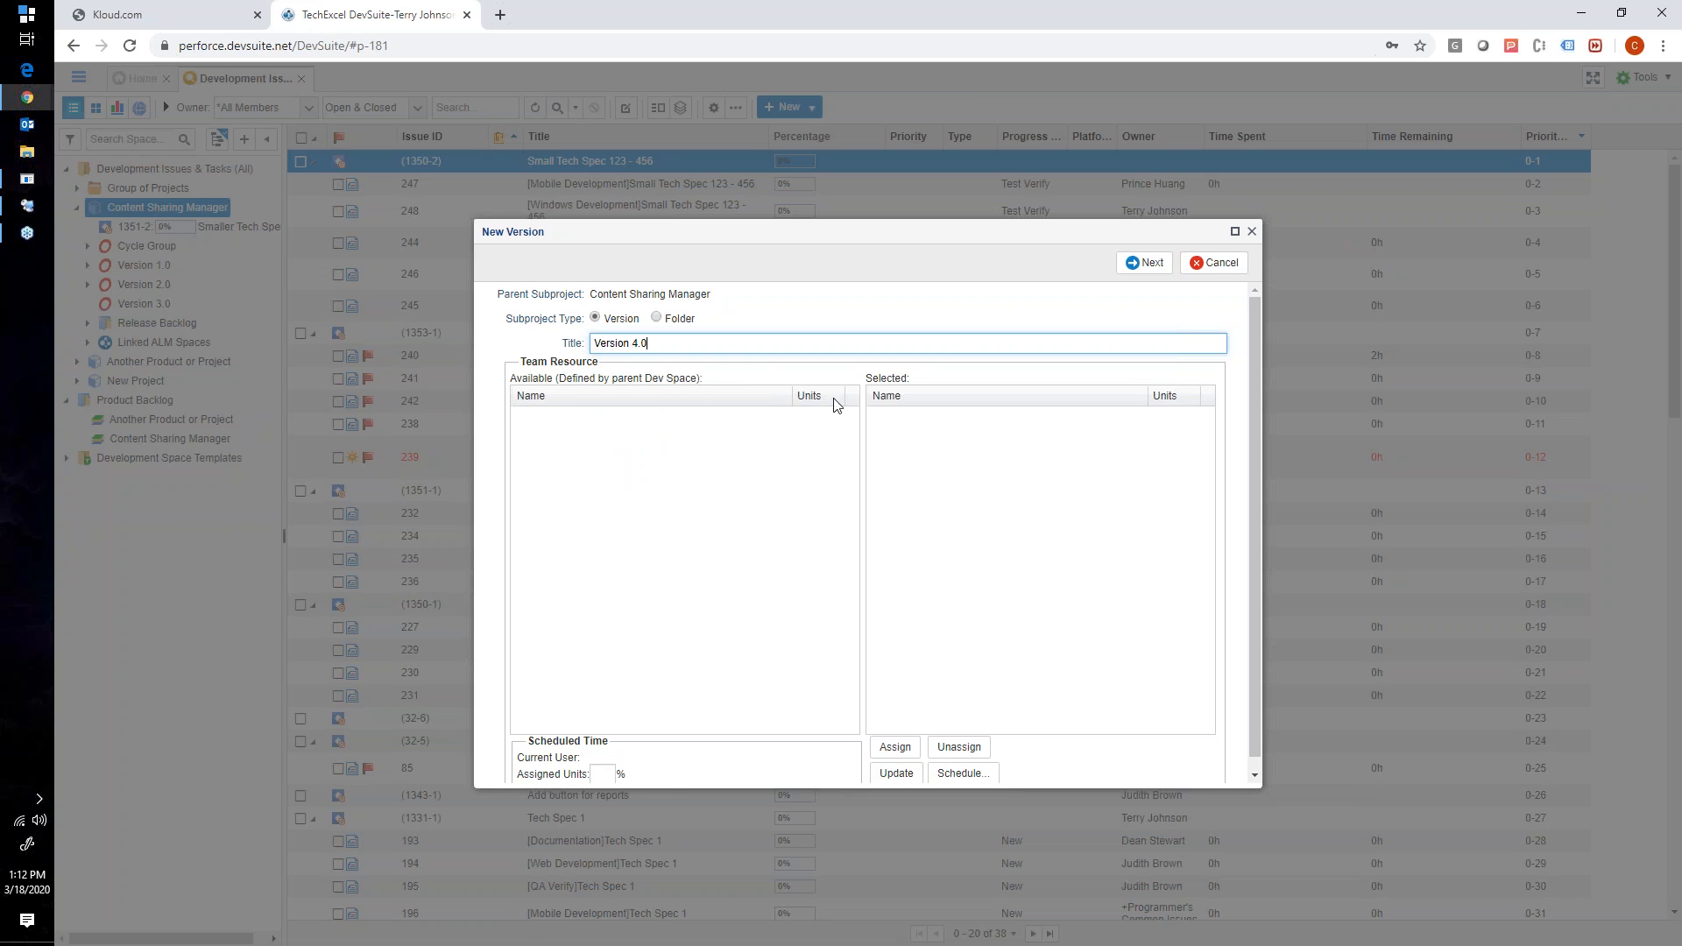
pyautogui.scroll(-1, 650, 500)
pyautogui.scroll(1, 651, 500)
pyautogui.click(1140, 263)
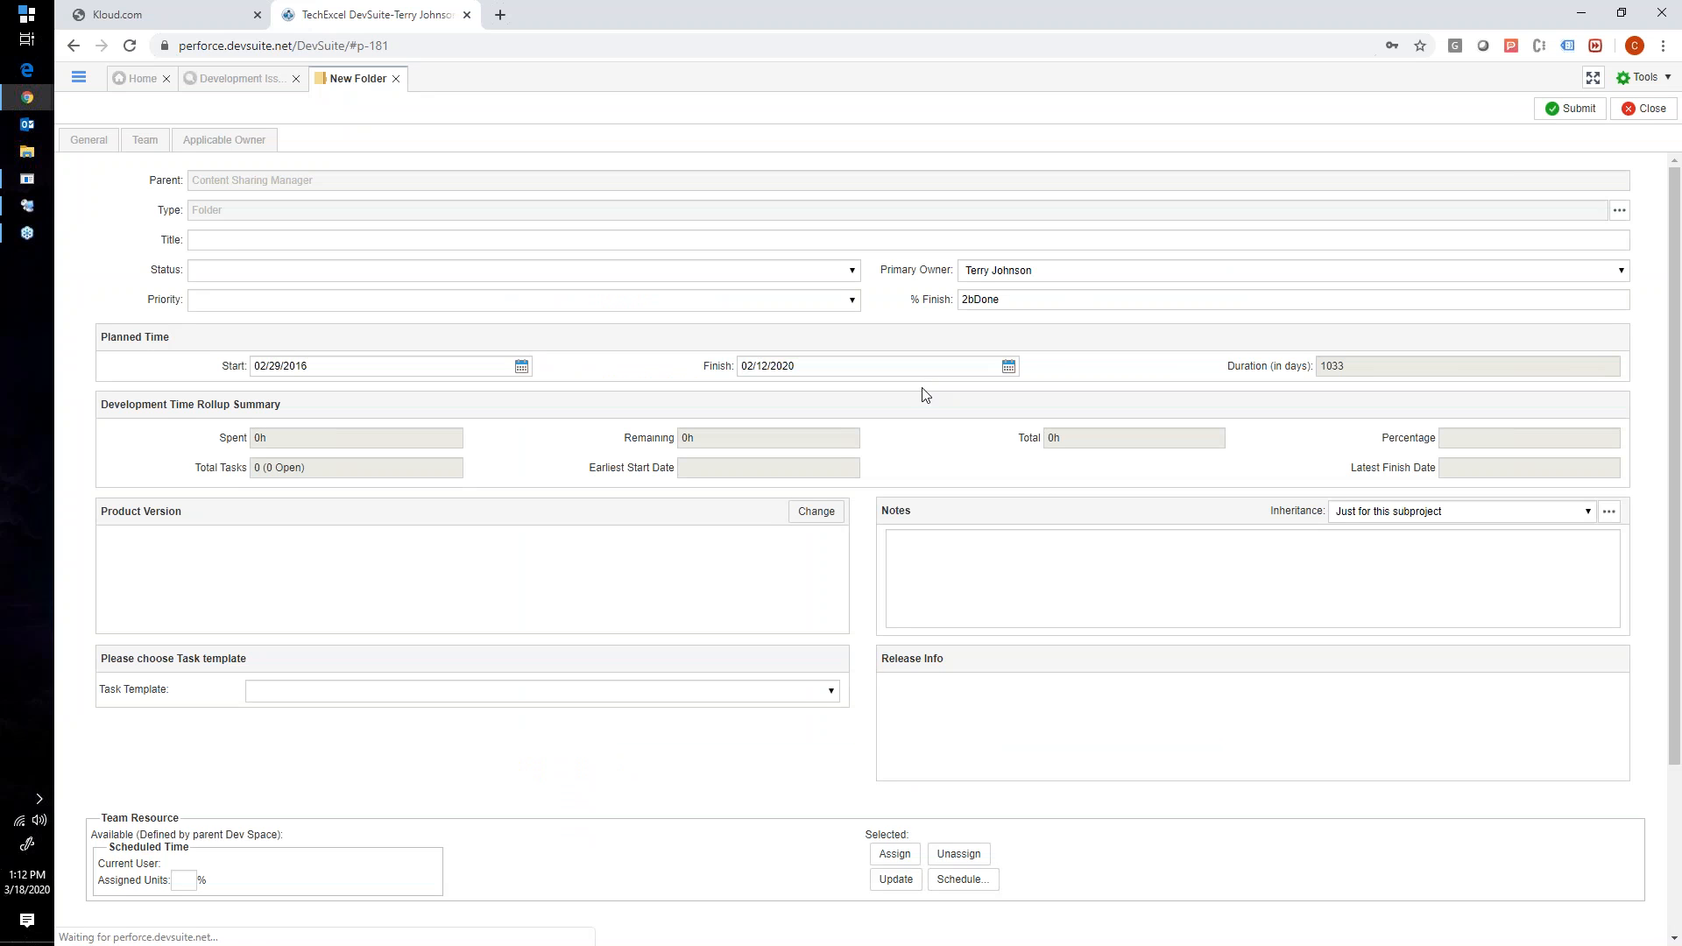
pyautogui.click(1566, 108)
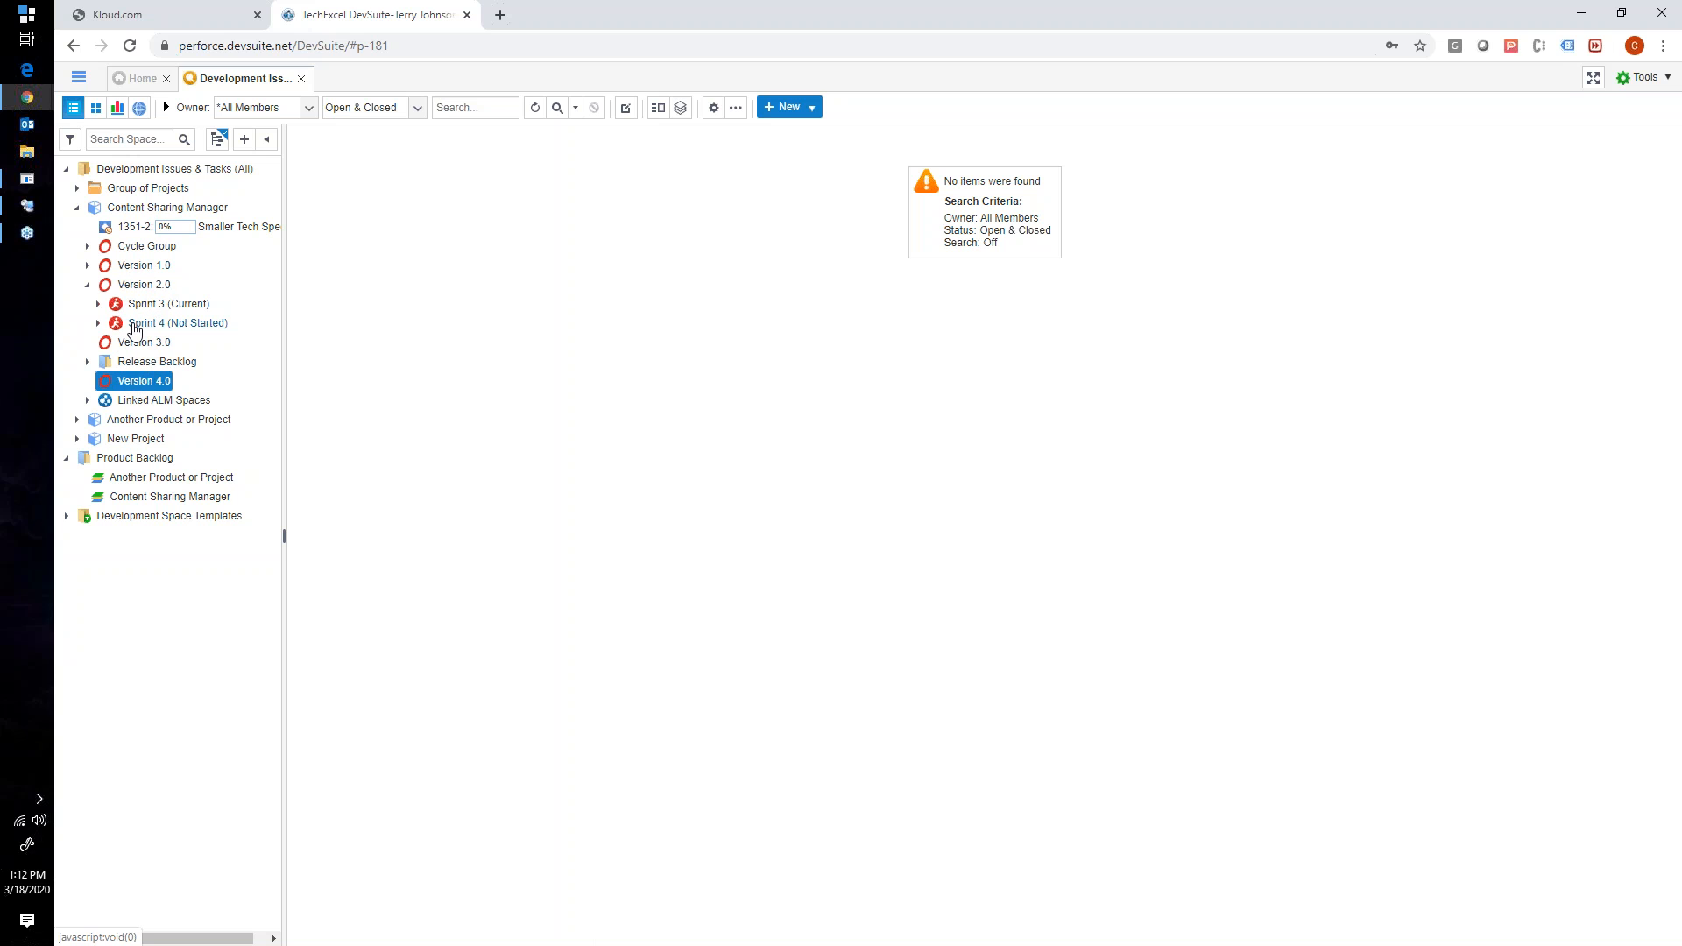
# - Add a sprint/iteration titled Sprint 1 under Version 4.0, check its planned start, finish and duration, and submit it
pyautogui.rightClick(137, 388)
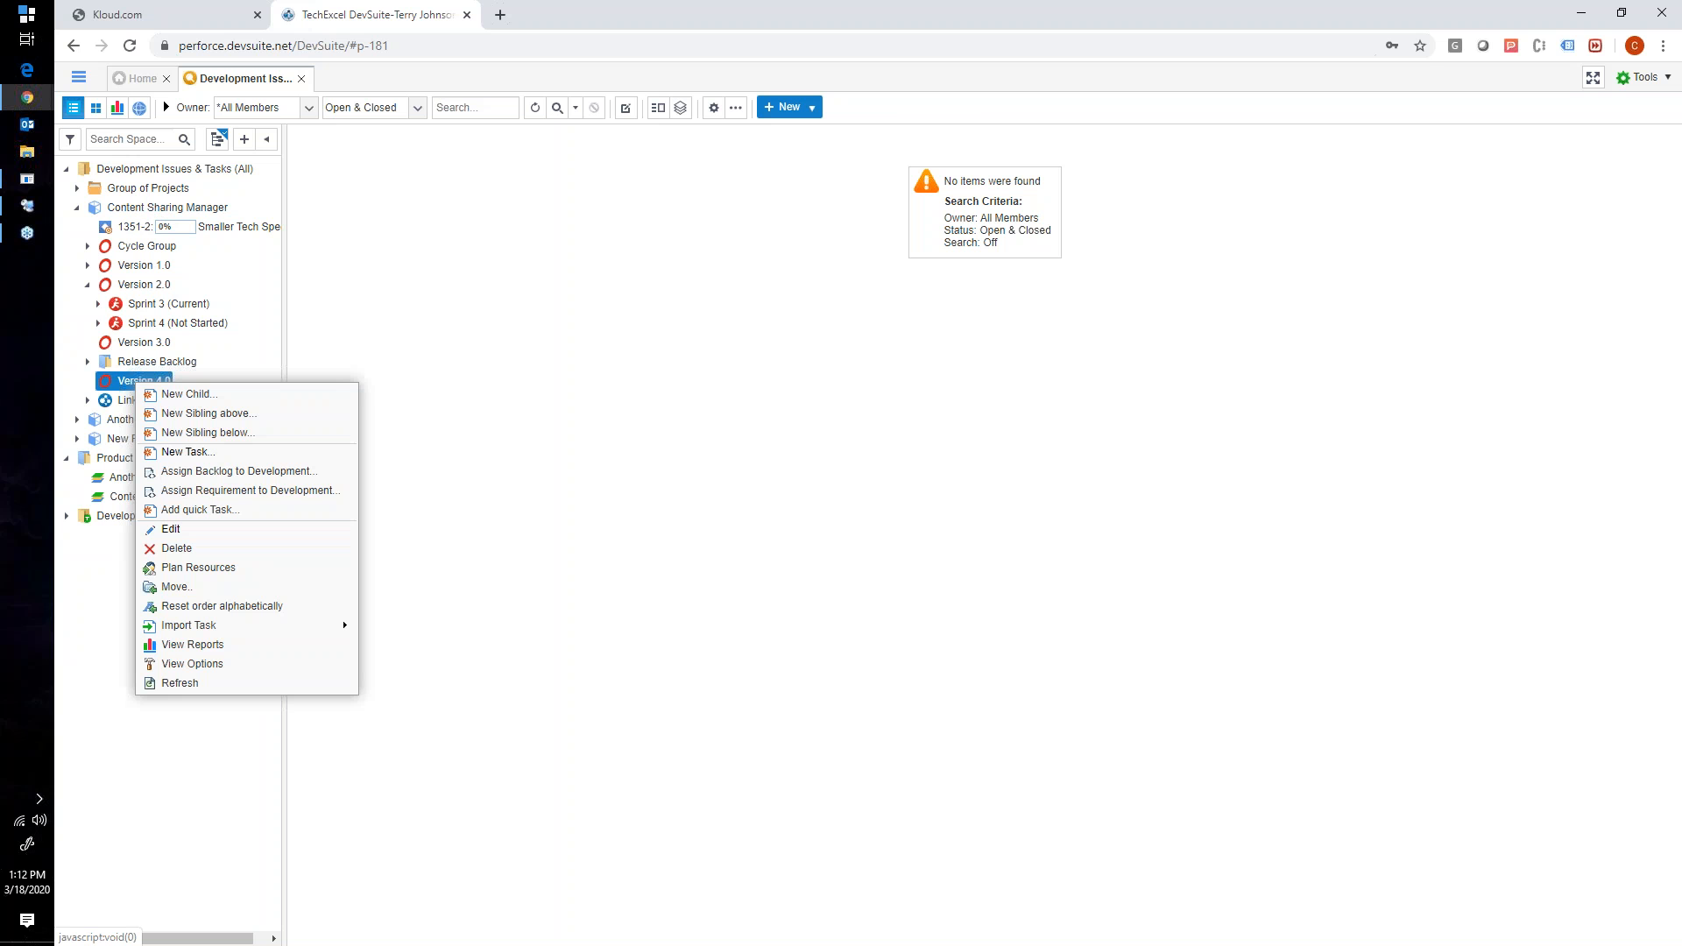
pyautogui.click(175, 396)
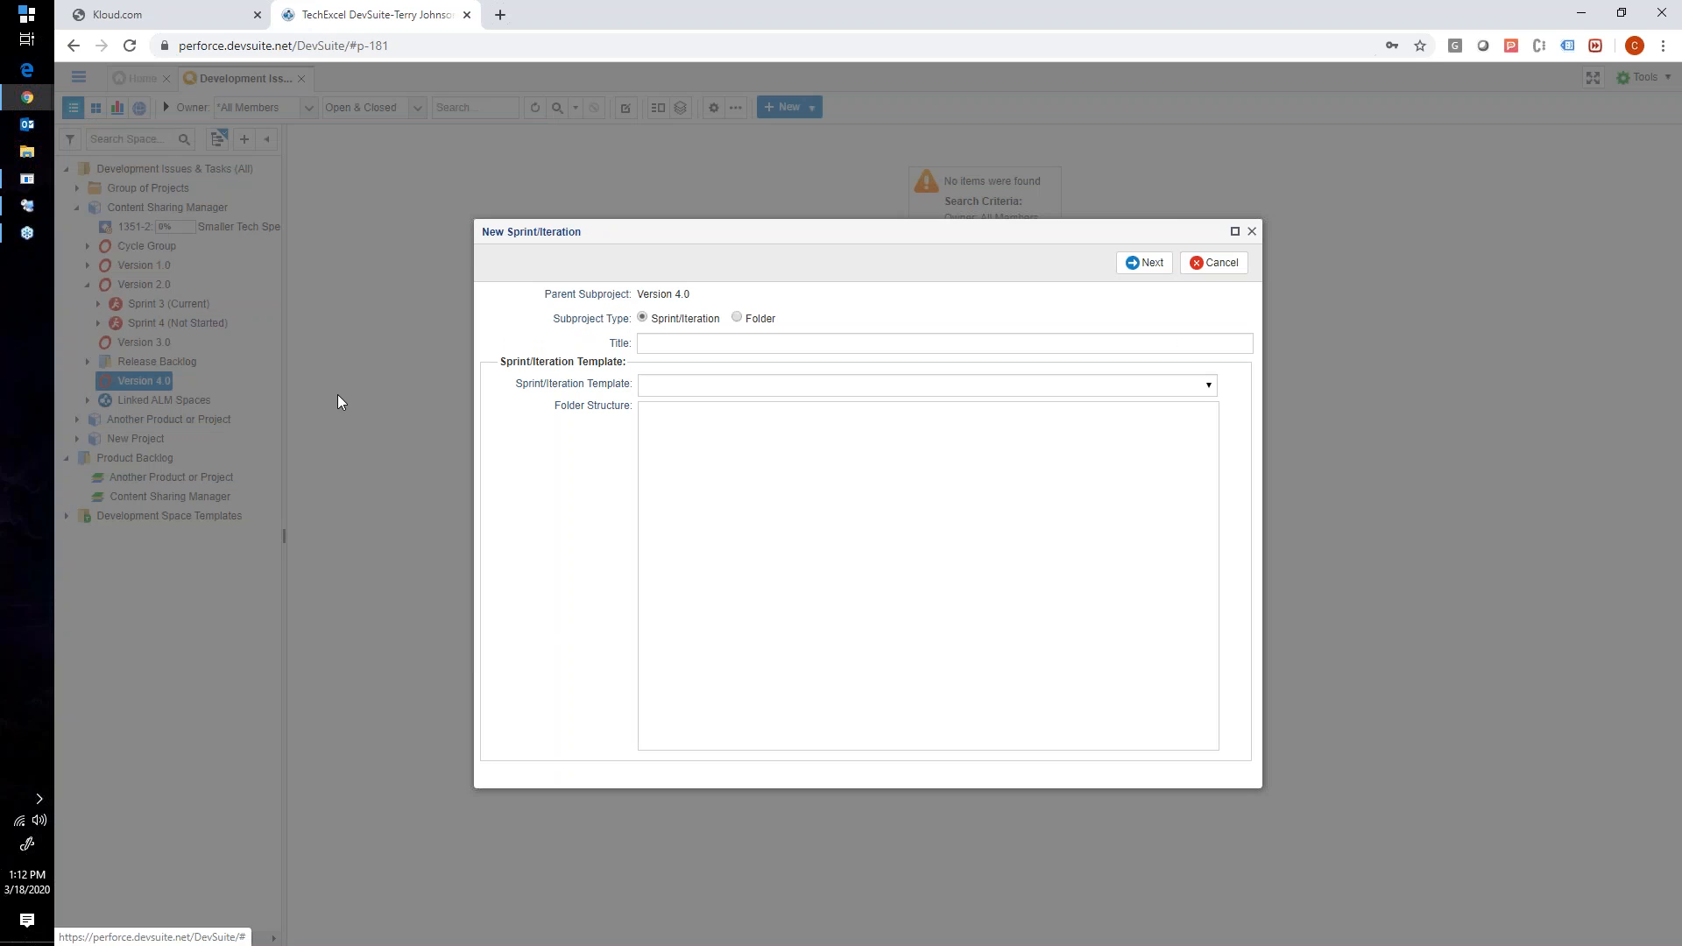
pyautogui.click(676, 343)
pyautogui.write('Sprint 7')
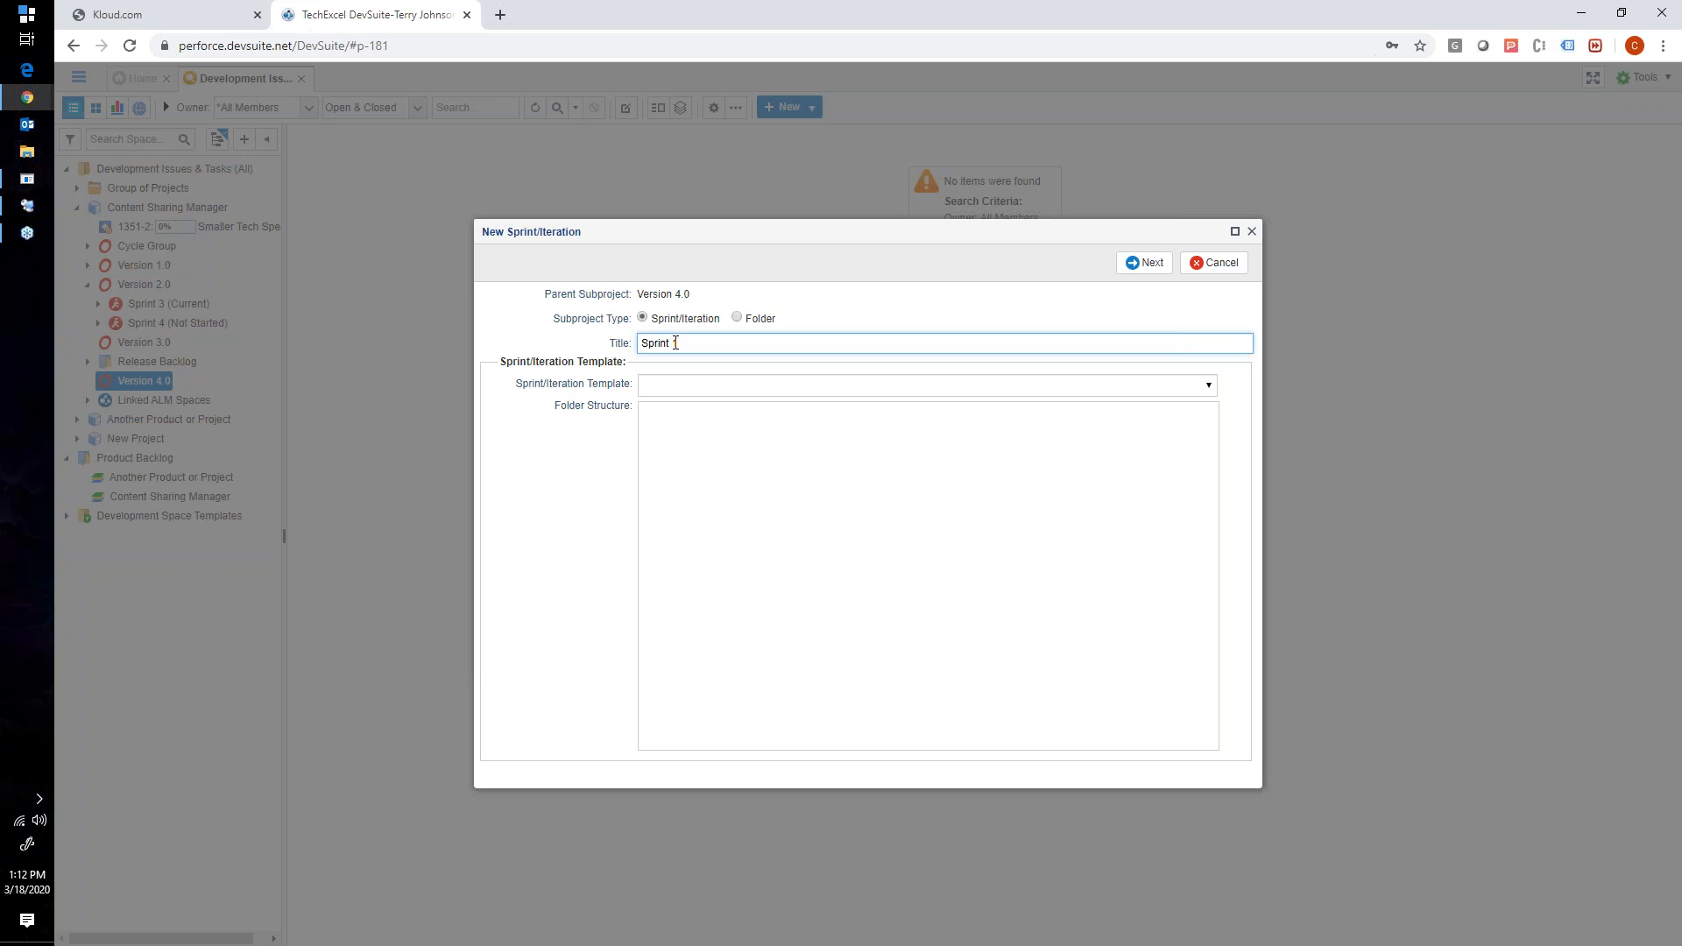
pyautogui.click(1140, 263)
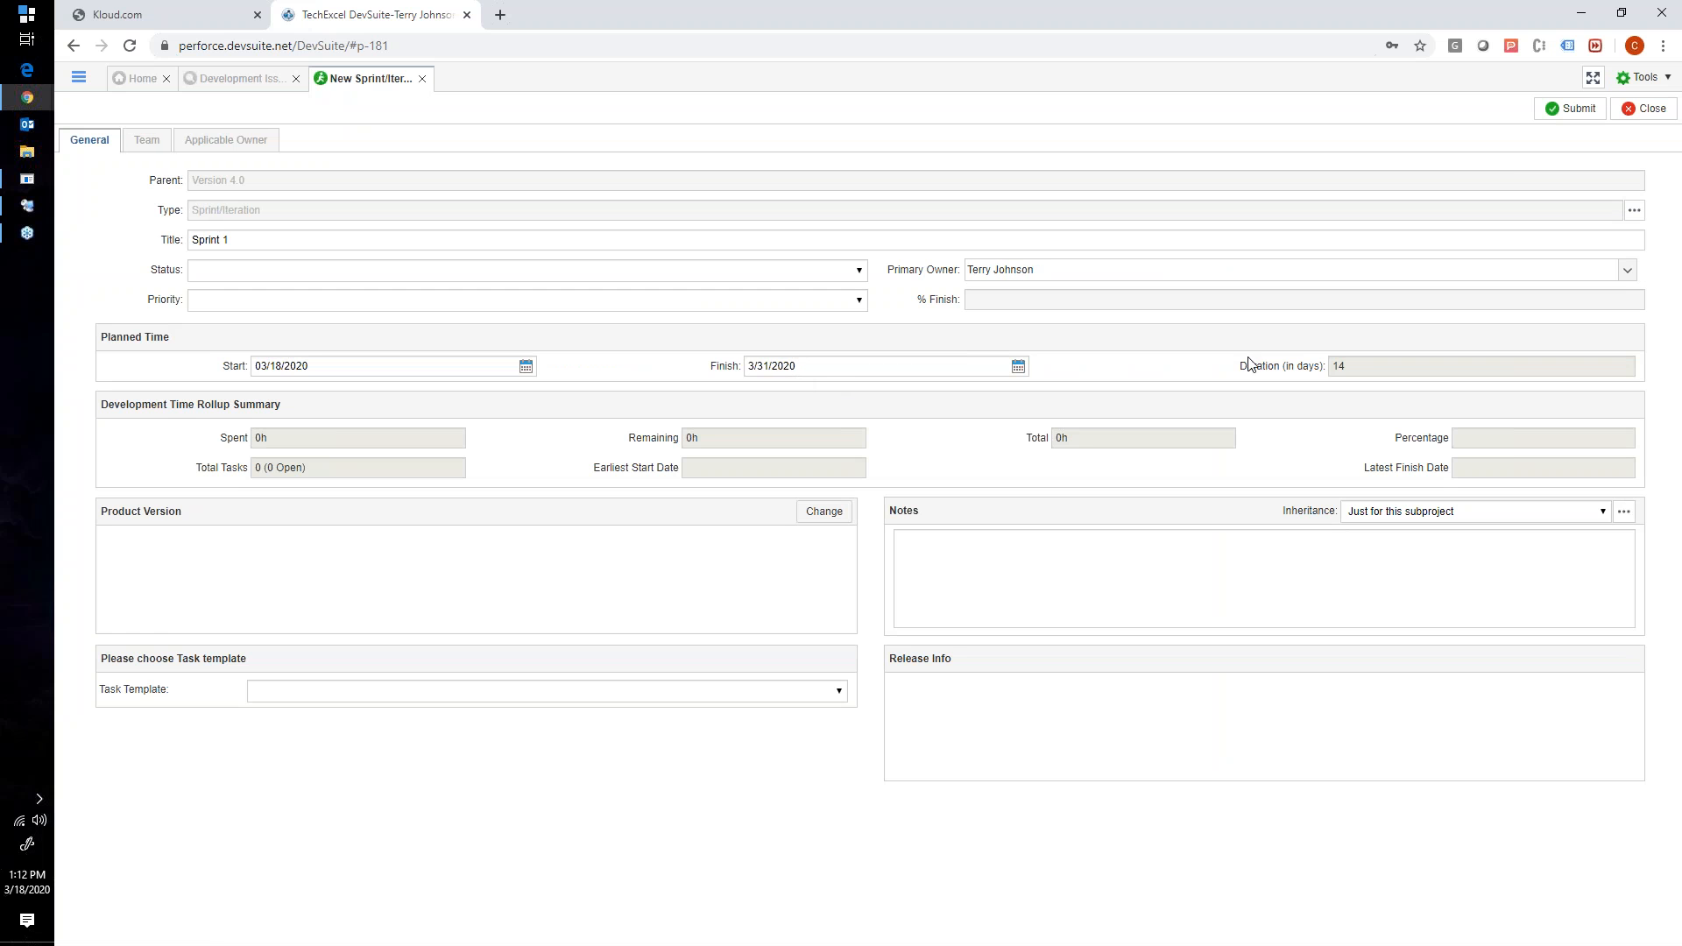
pyautogui.doubleClick(1338, 366)
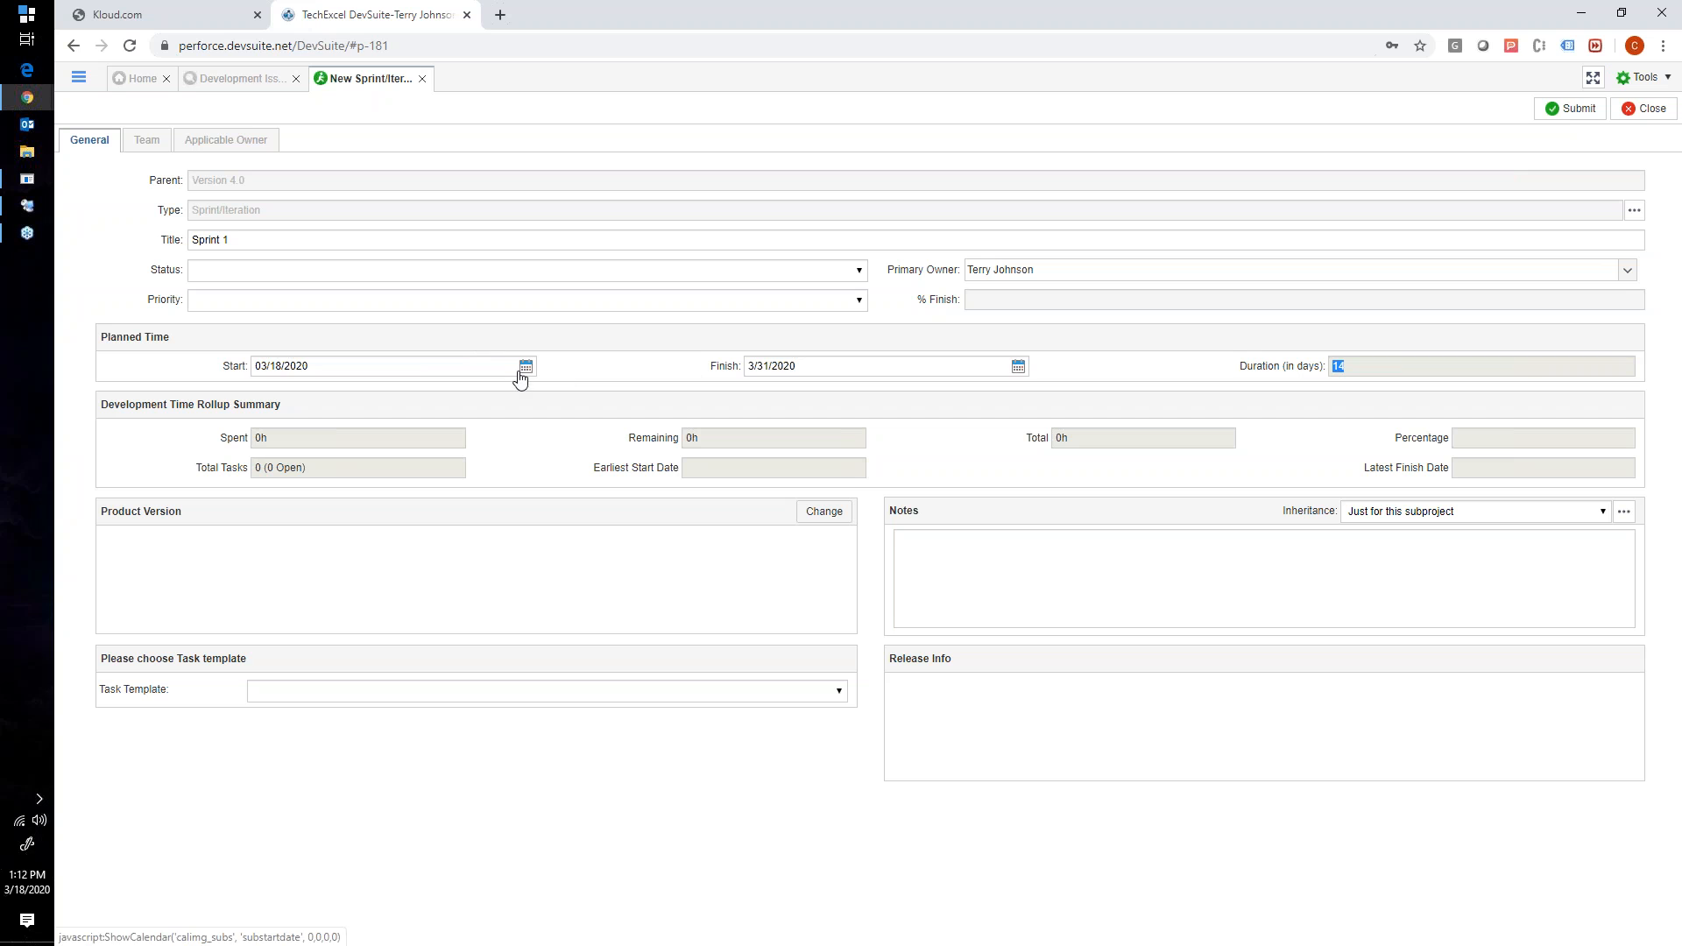
pyautogui.click(407, 364)
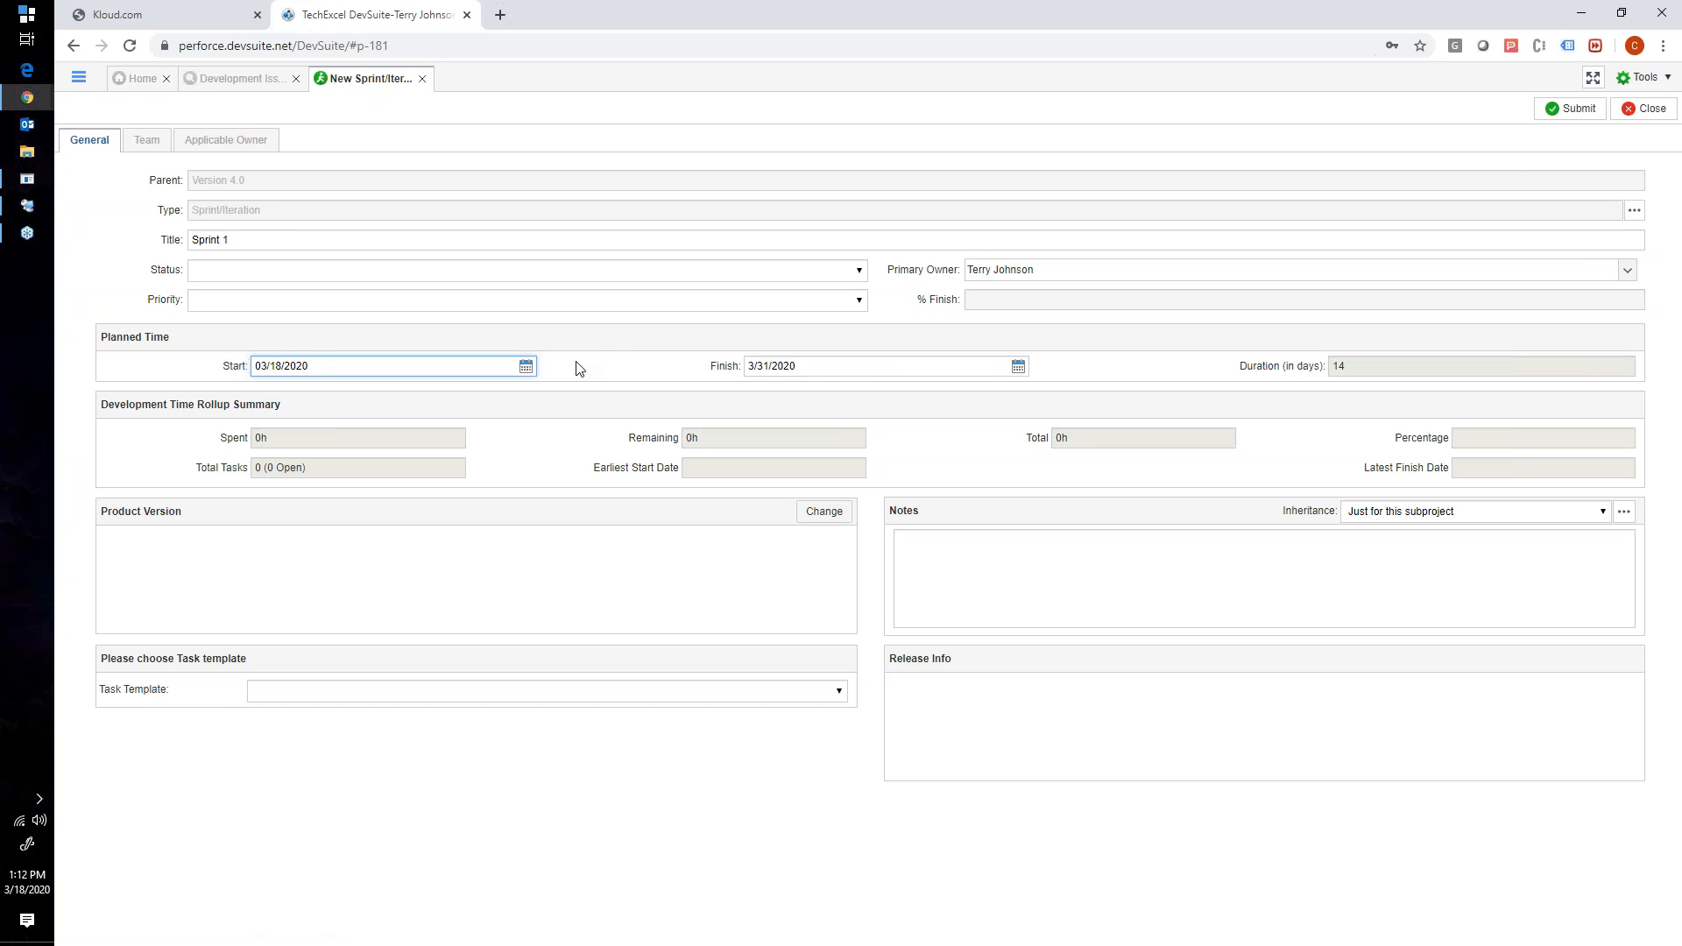
pyautogui.doubleClick(1365, 372)
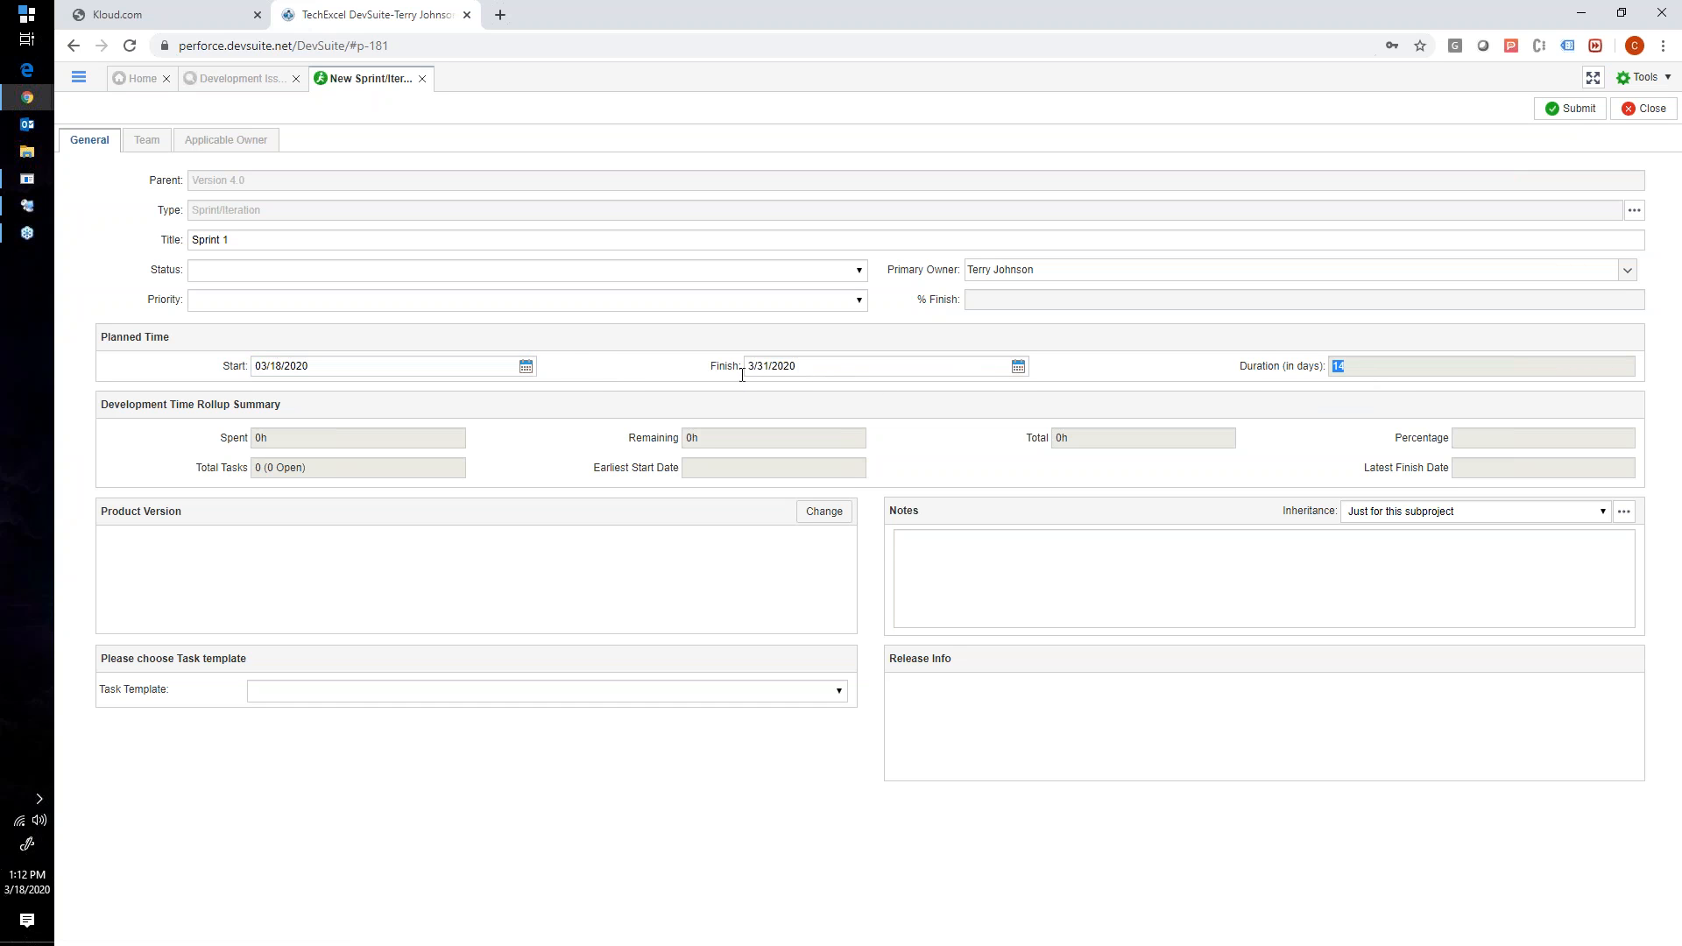
pyautogui.click(1572, 108)
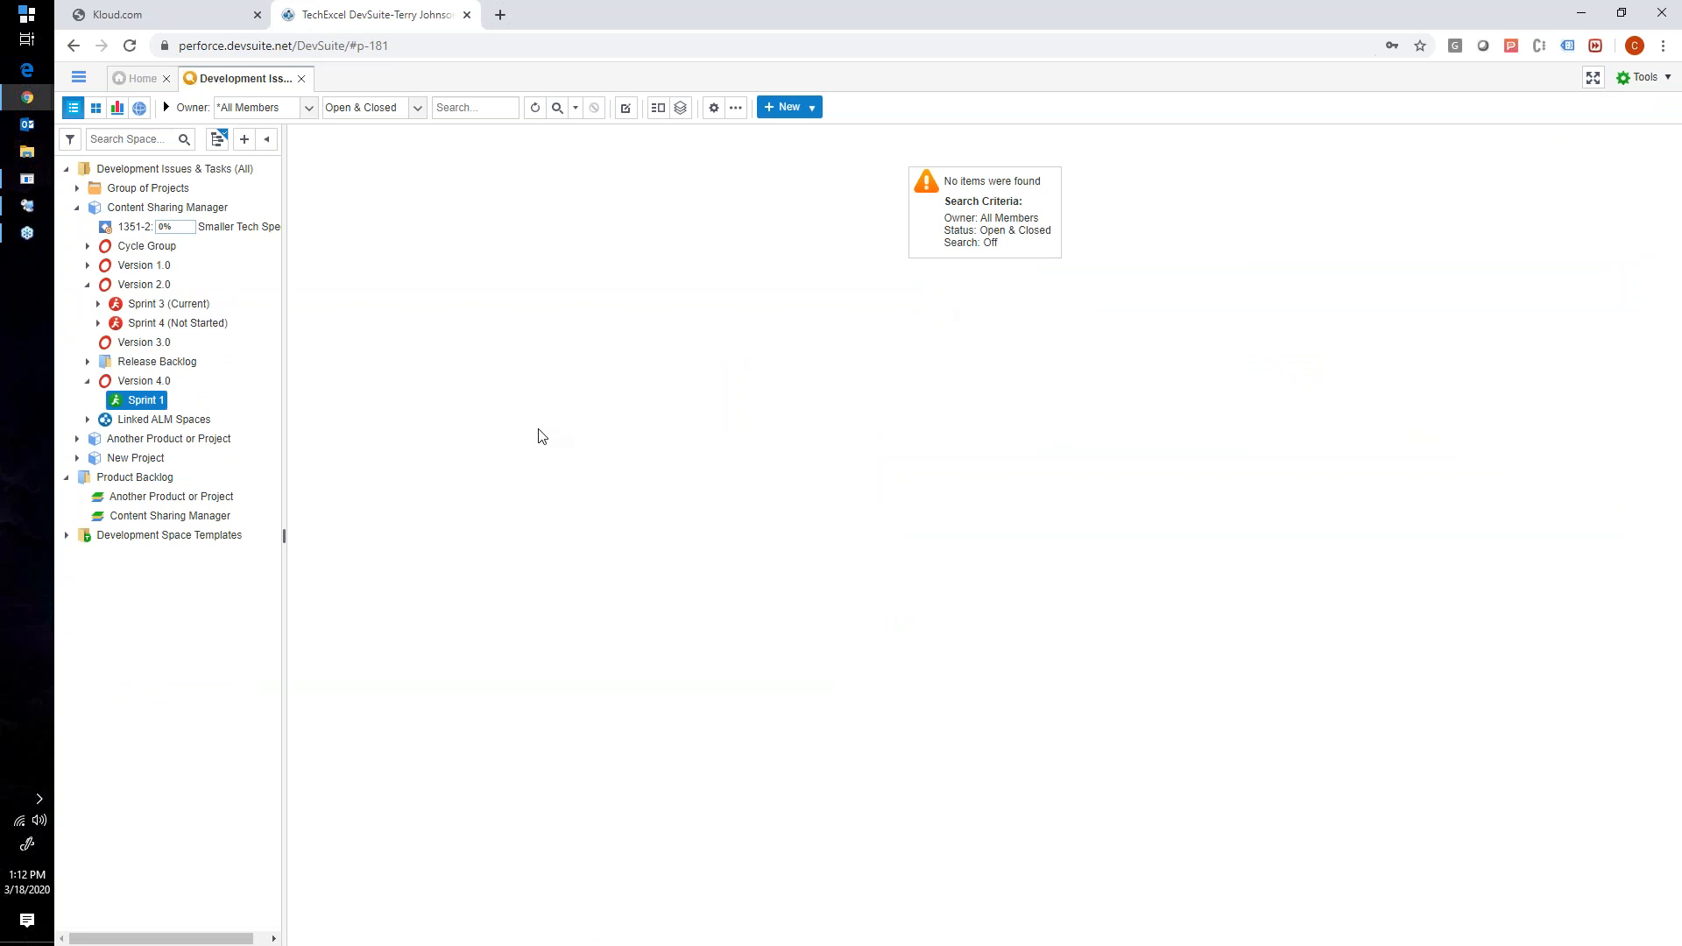
# - Select and collapse the Content Sharing Manager space in the tree, and look through the list of project bases
pyautogui.click(166, 207)
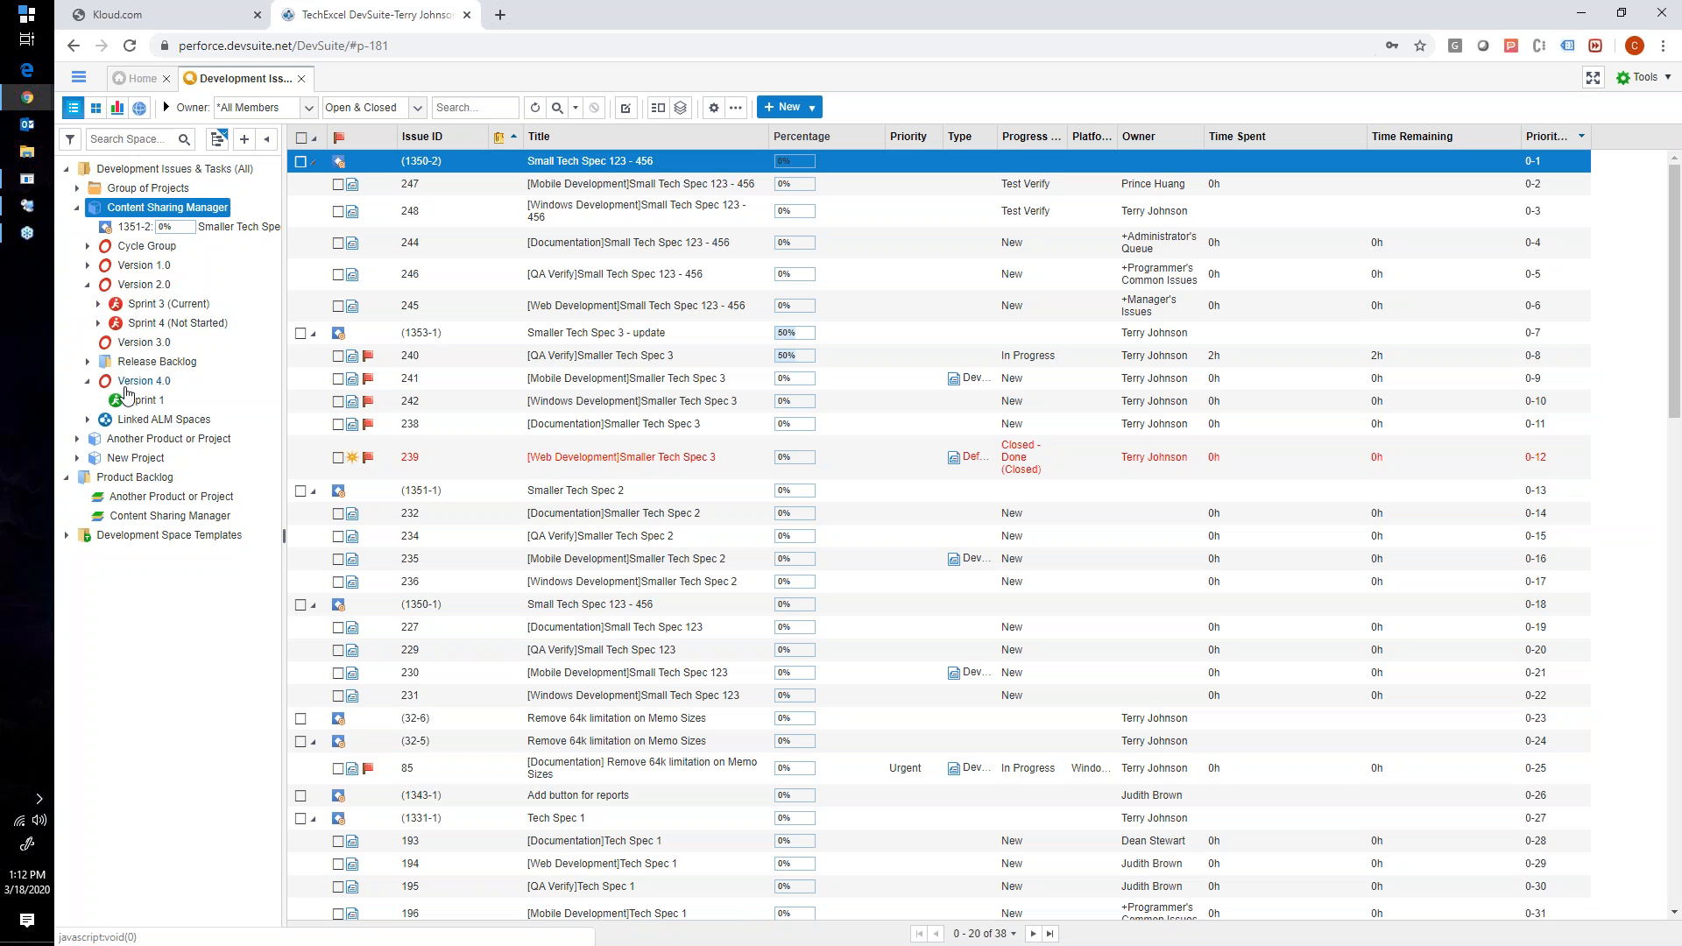
pyautogui.click(78, 211)
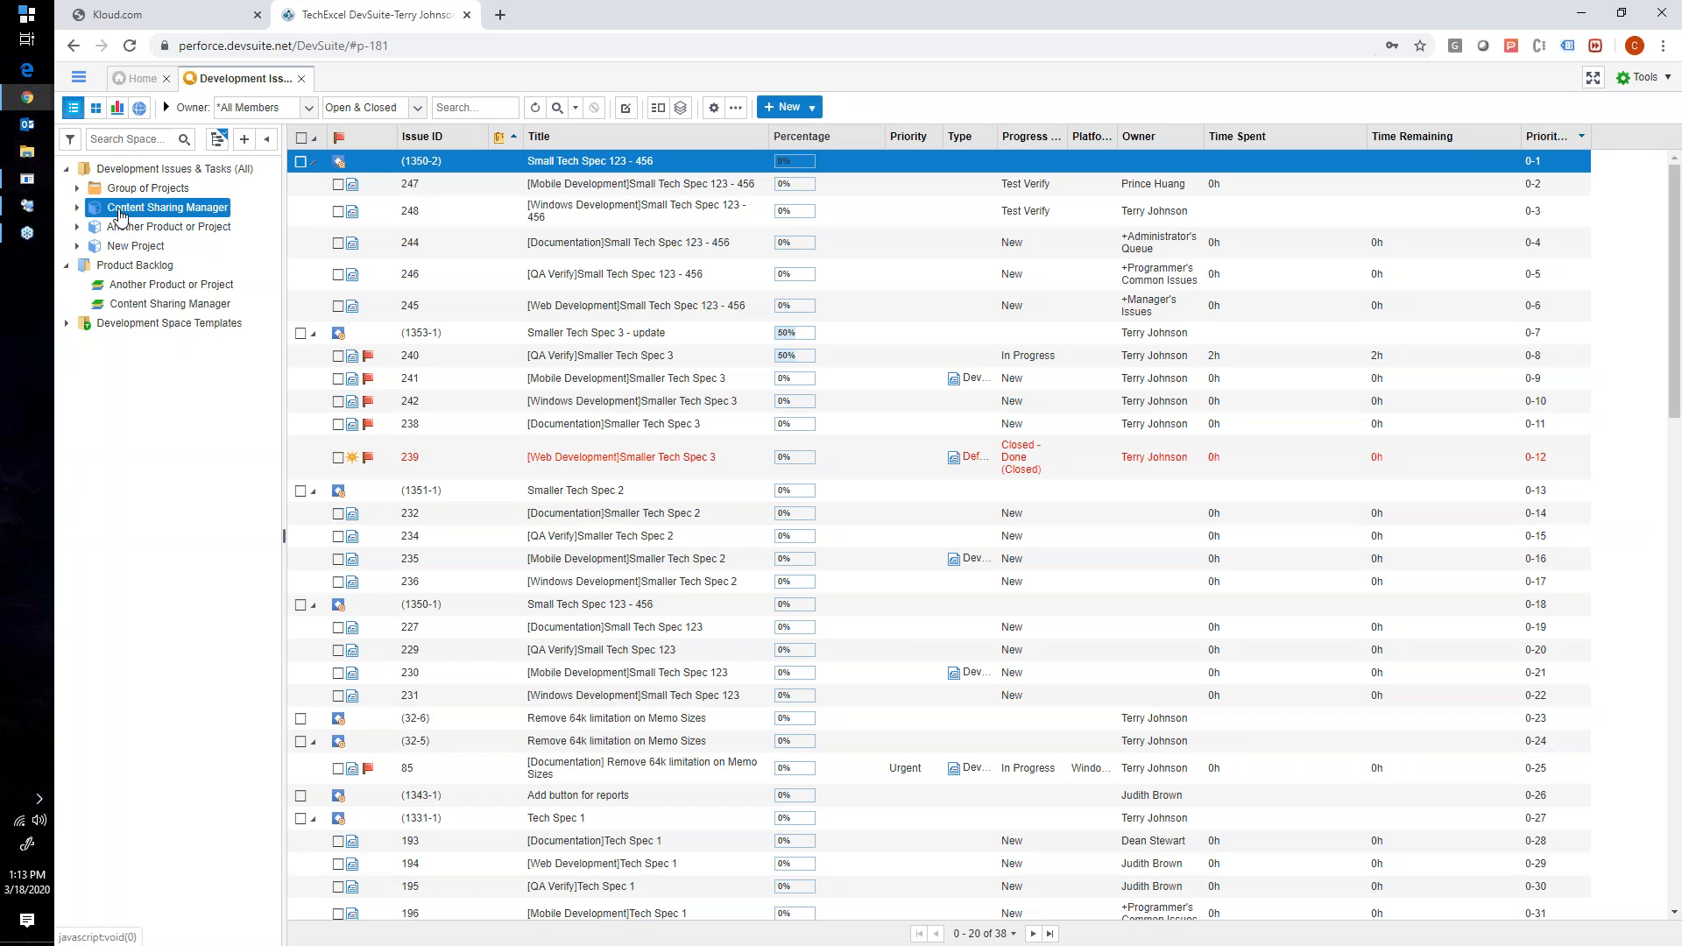
pyautogui.click(78, 78)
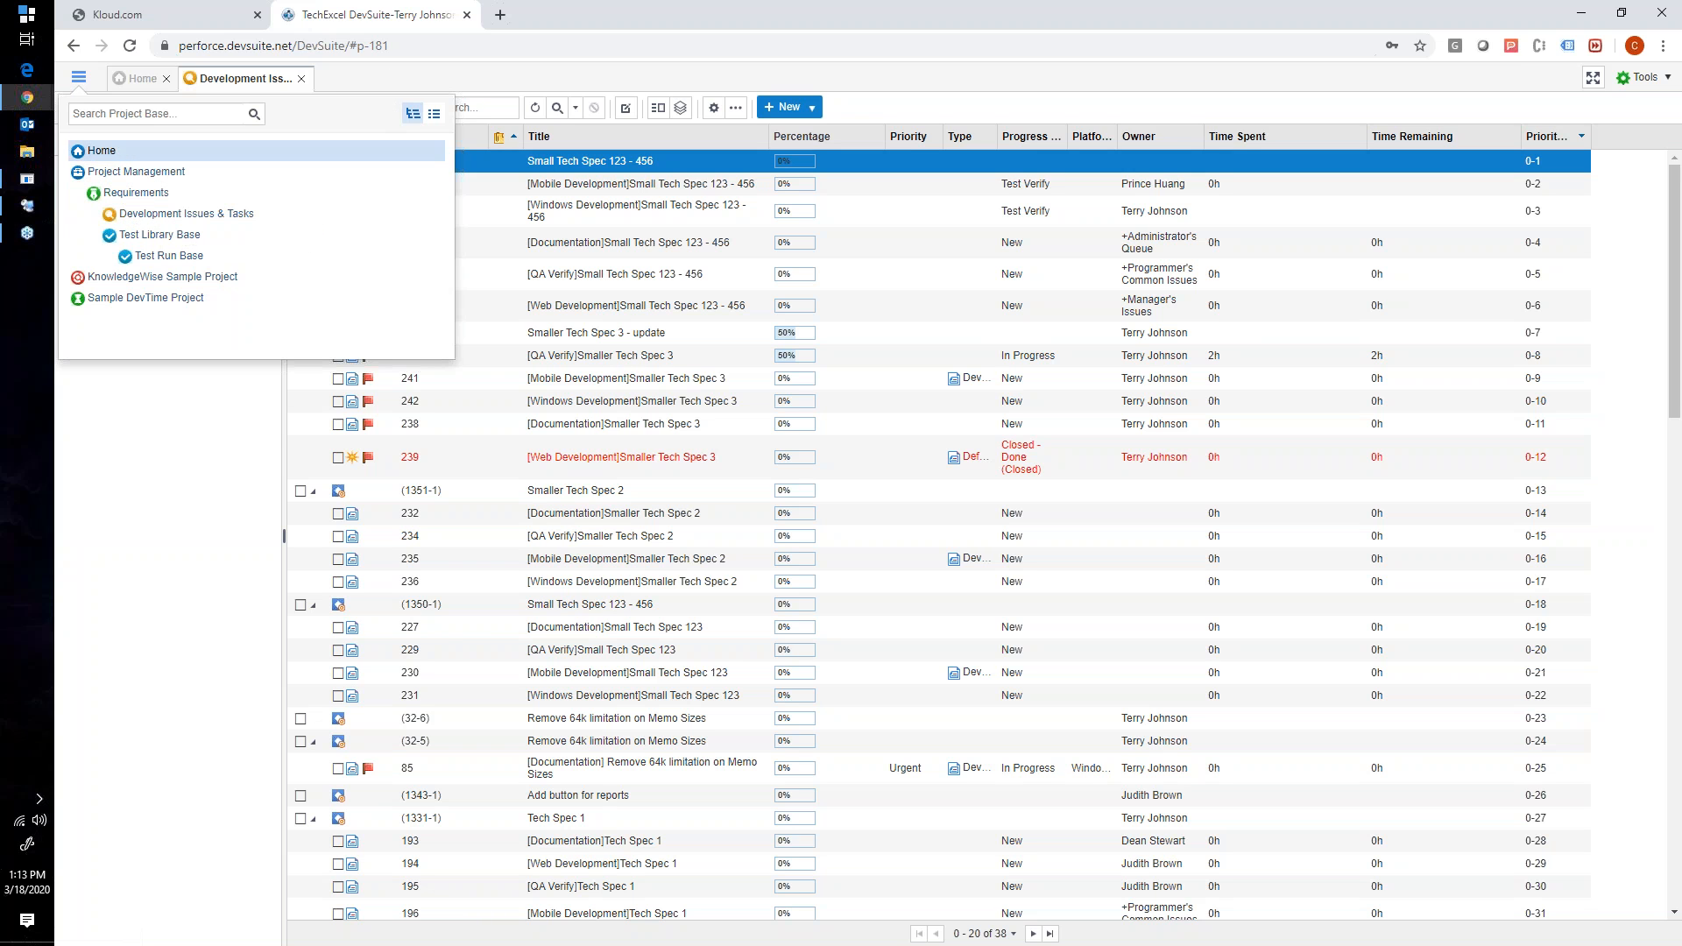
pyautogui.click(139, 86)
pyautogui.click(216, 90)
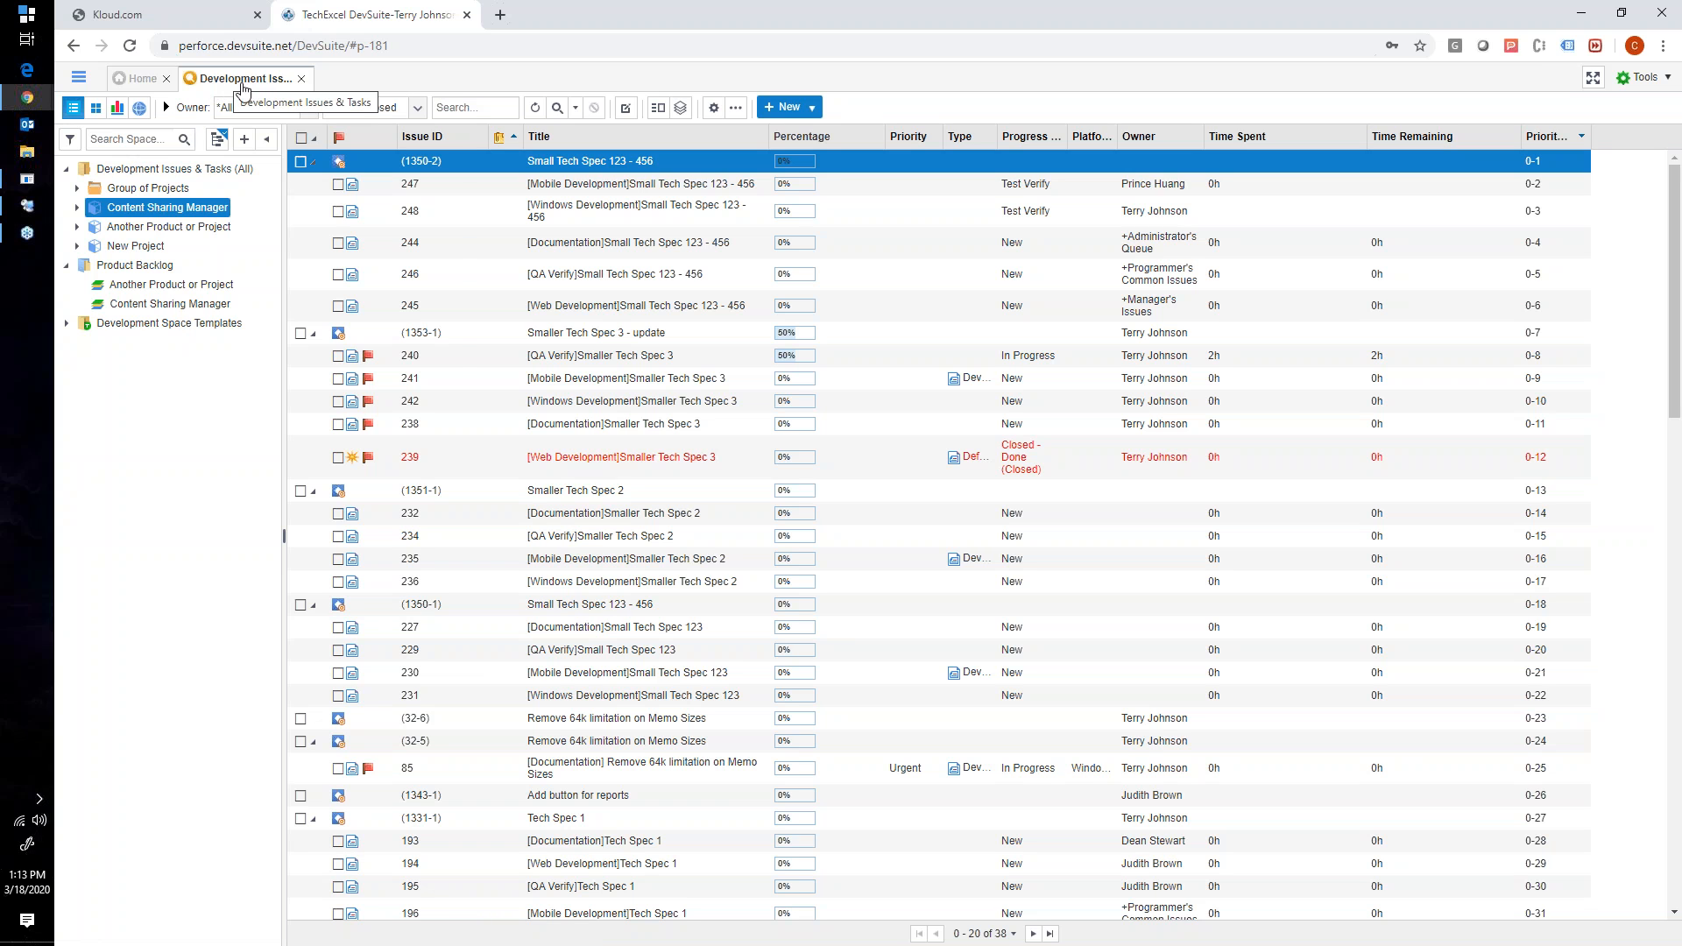
pyautogui.click(86, 91)
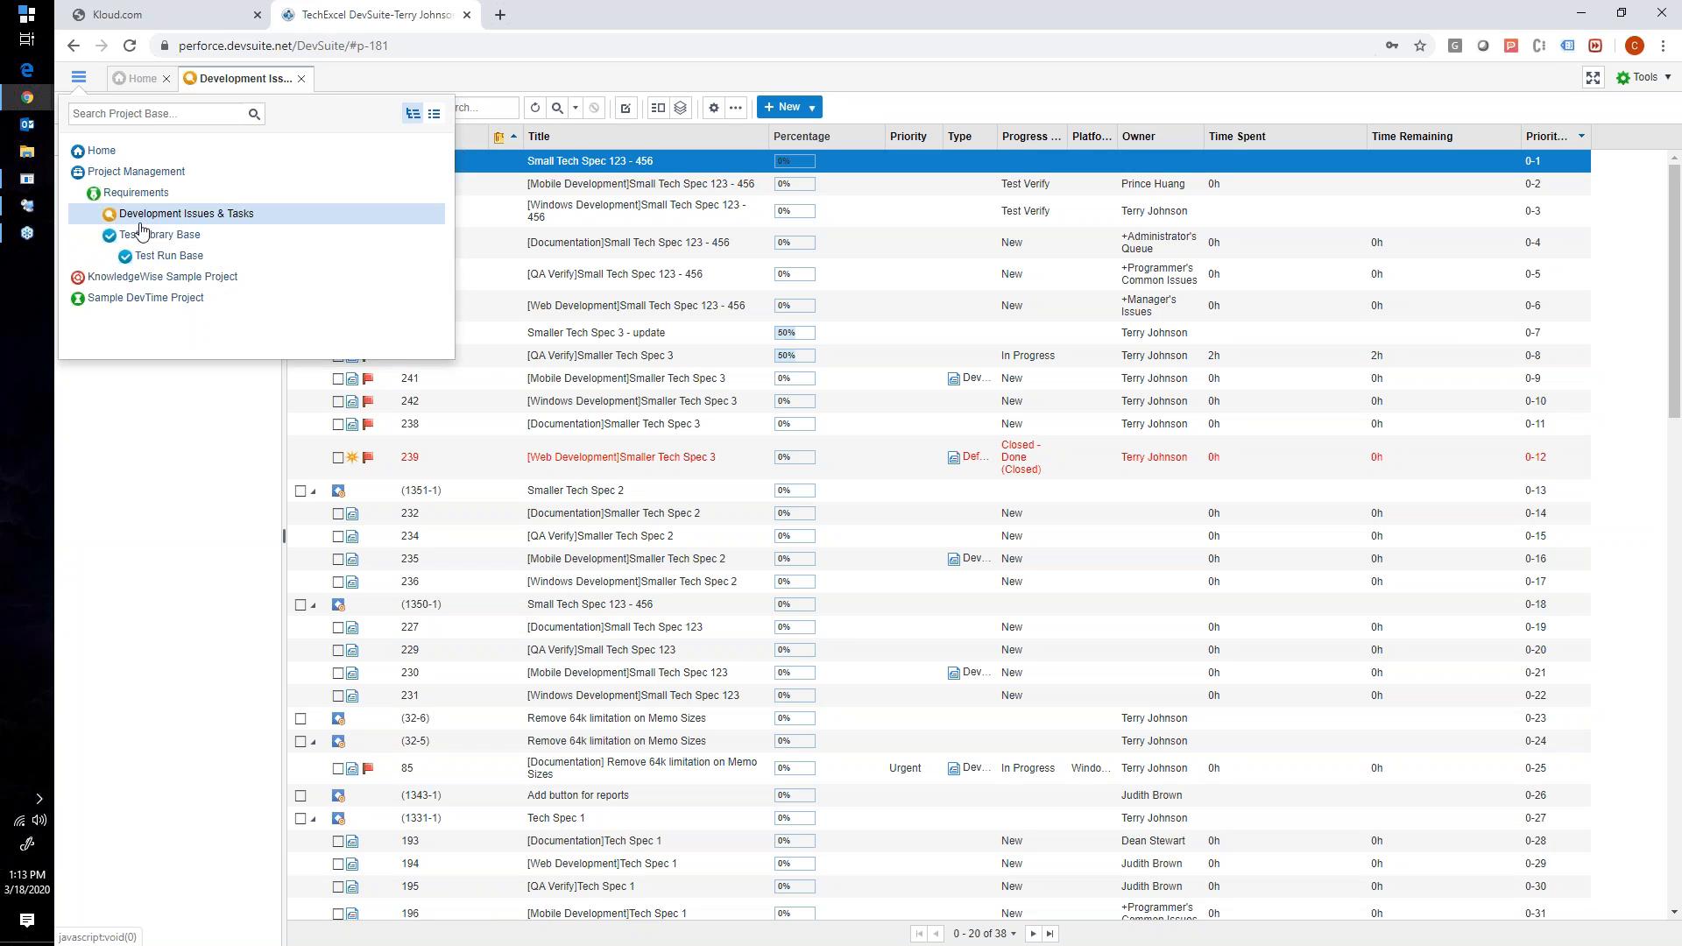
pyautogui.click(324, 87)
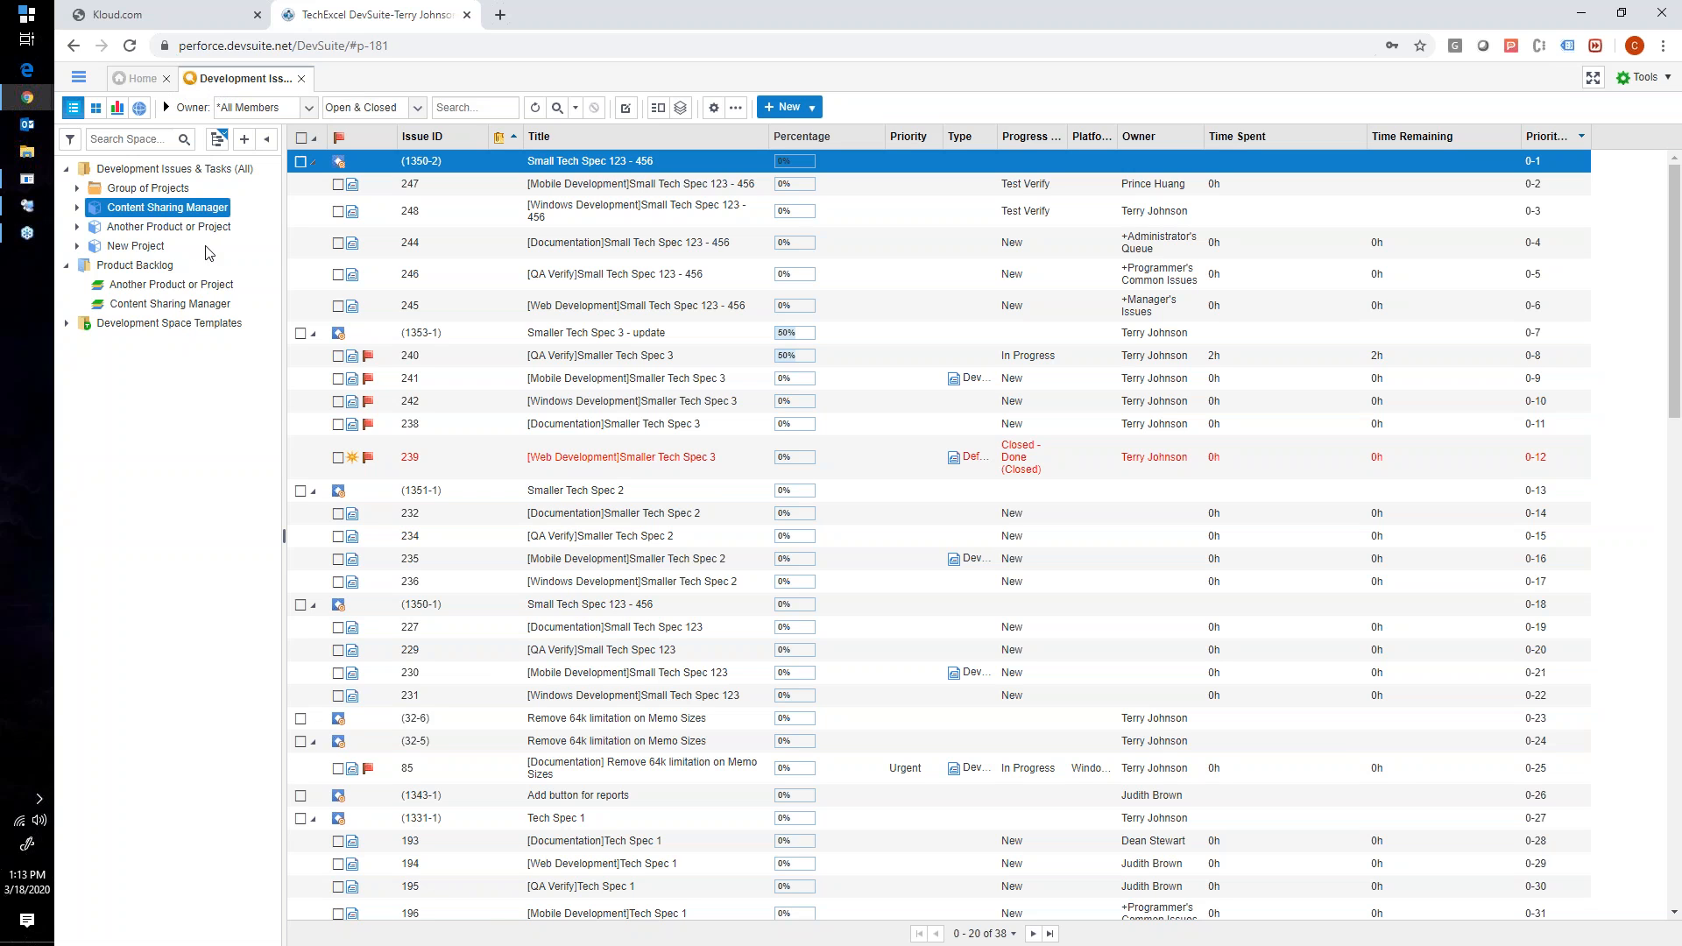
# - Expand Content Sharing Manager to view its releases, show the Product Backlog items, and collapse the space again
pyautogui.click(67, 267)
pyautogui.click(66, 267)
pyautogui.click(78, 208)
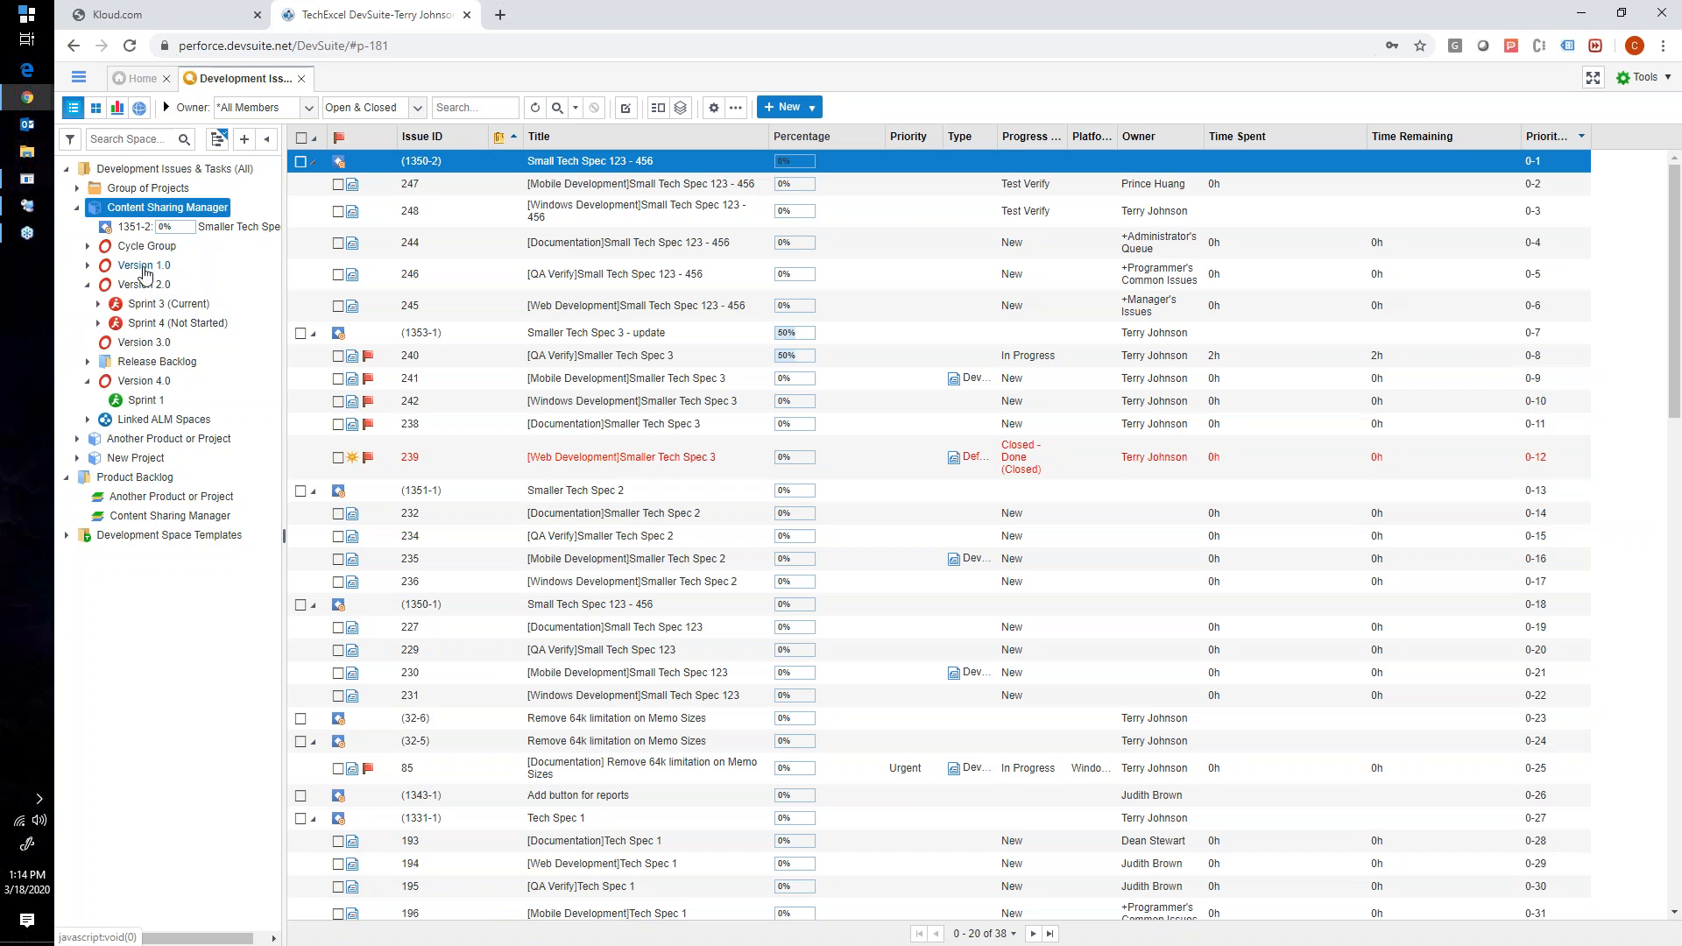
pyautogui.click(127, 479)
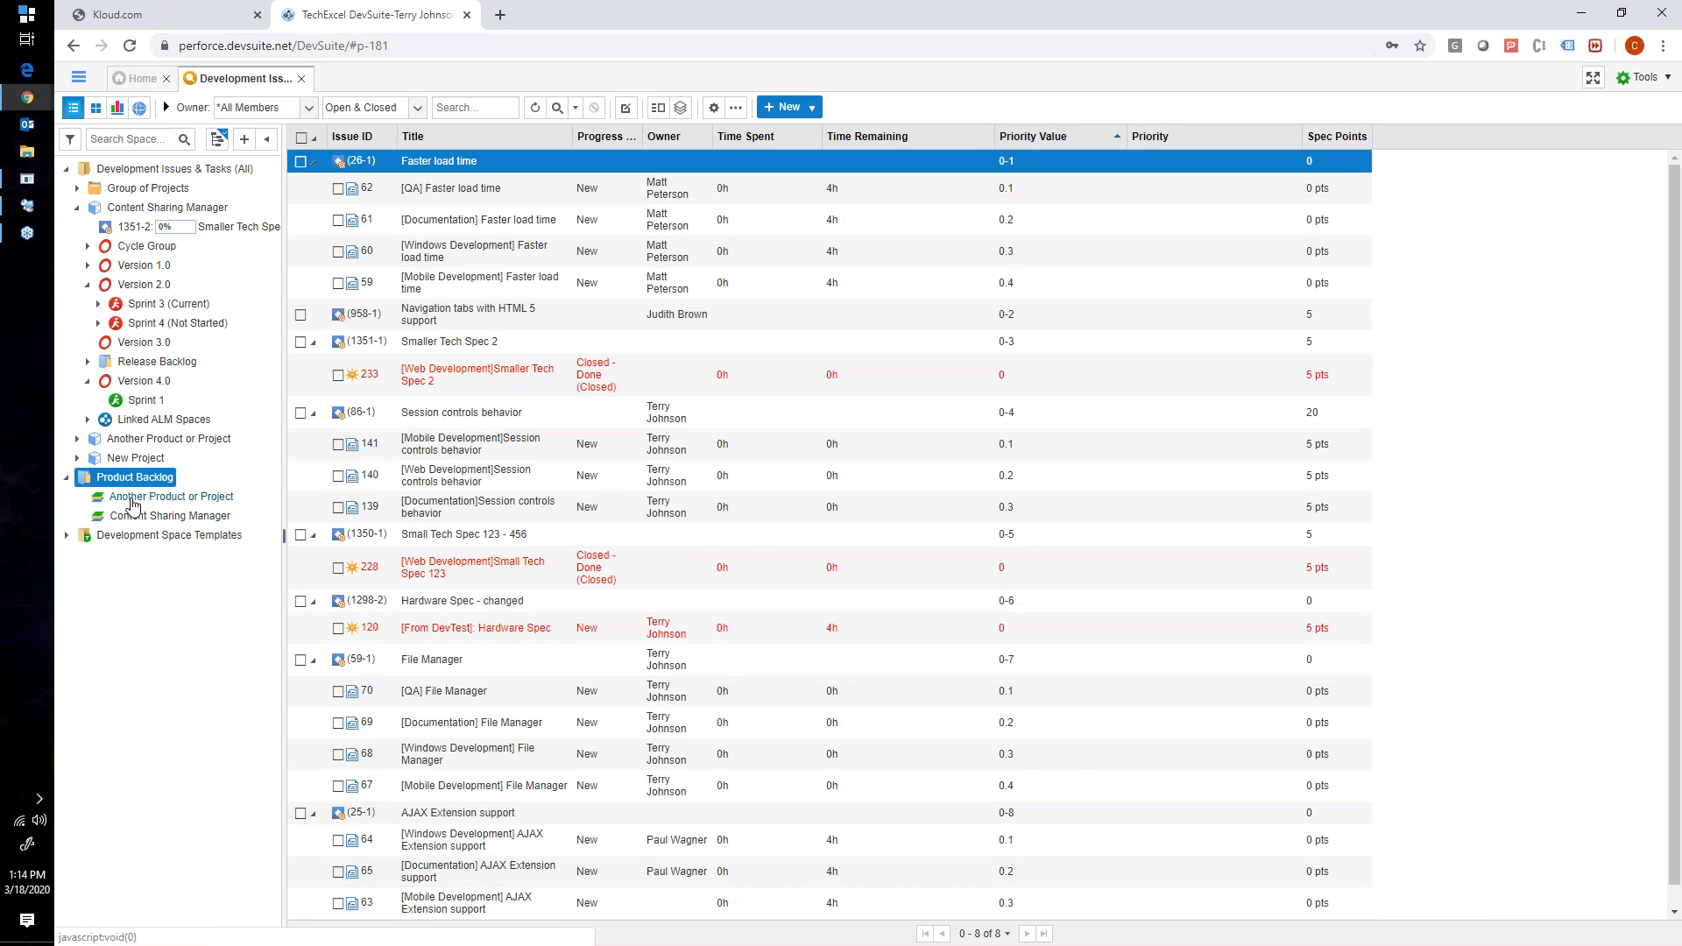
pyautogui.click(79, 209)
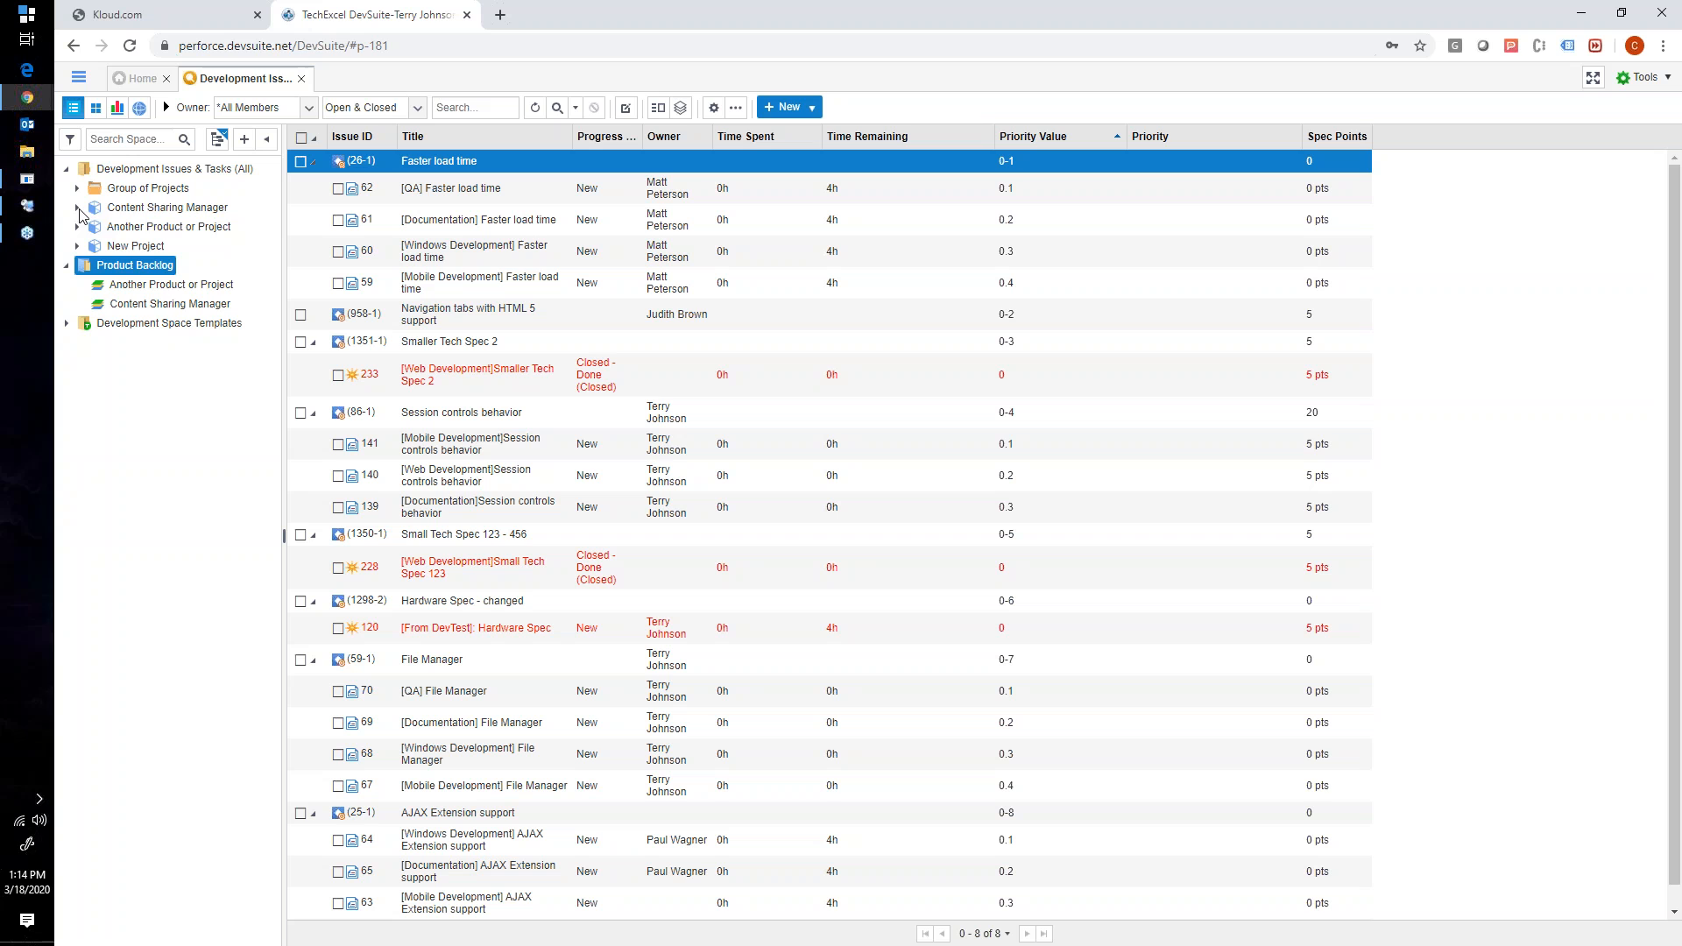
# - Create a backlog folder titled New Project under Product Backlog and submit it
pyautogui.rightClick(129, 269)
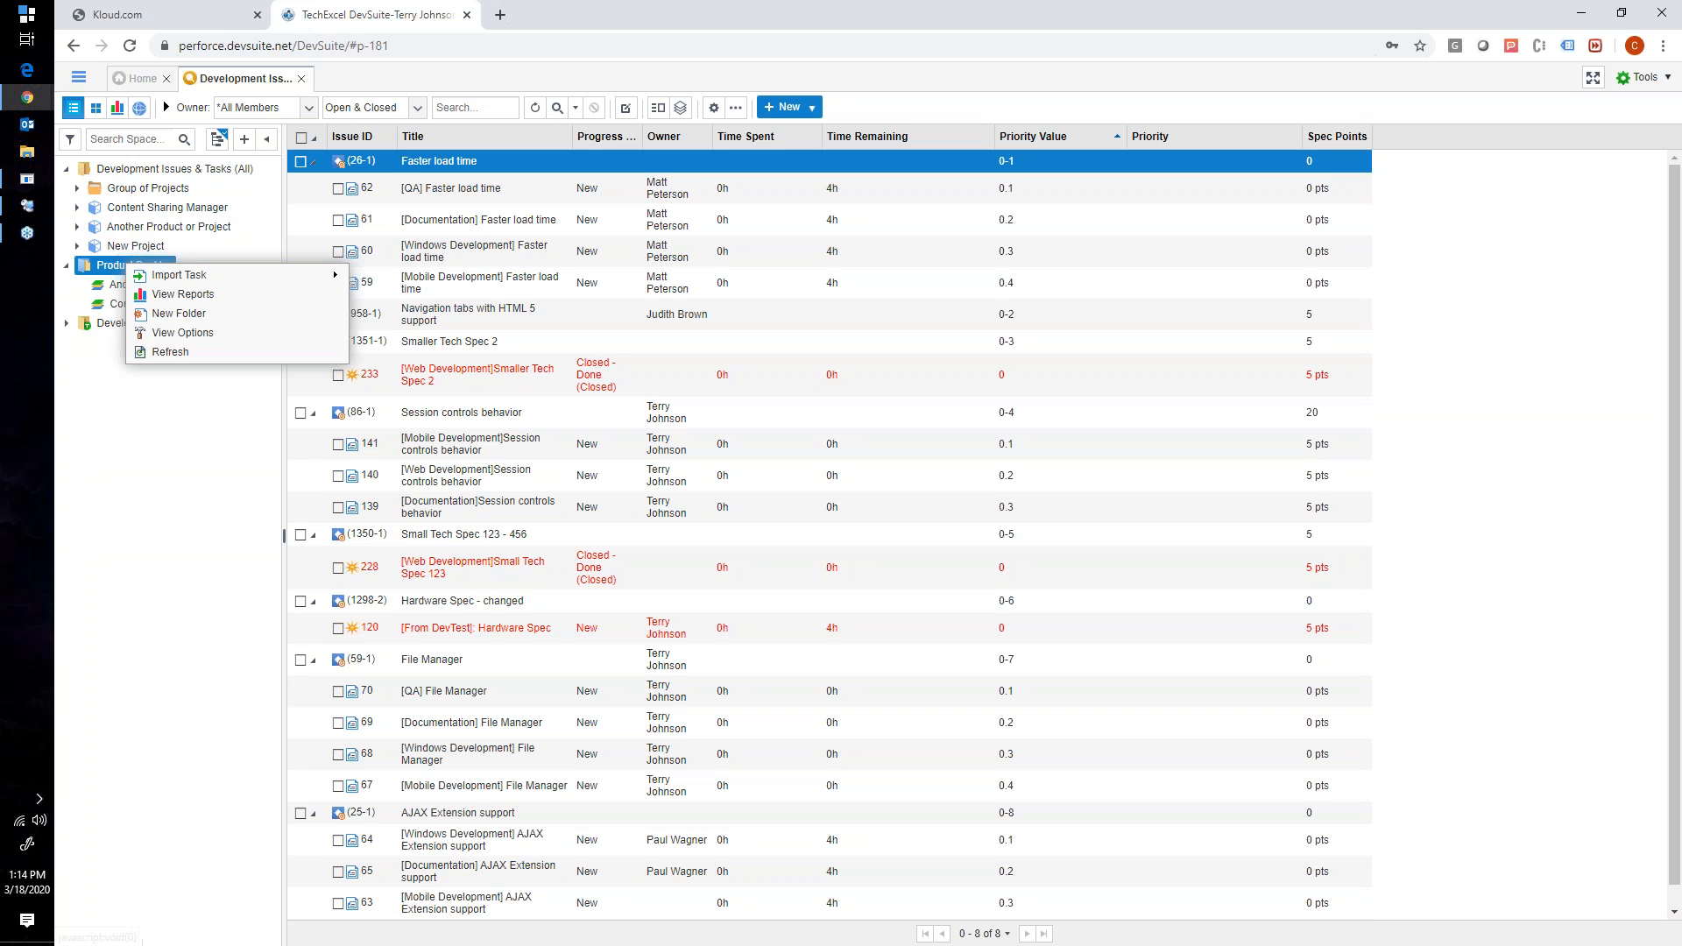
pyautogui.click(168, 315)
pyautogui.click(256, 209)
pyautogui.click(256, 210)
pyautogui.write('N')
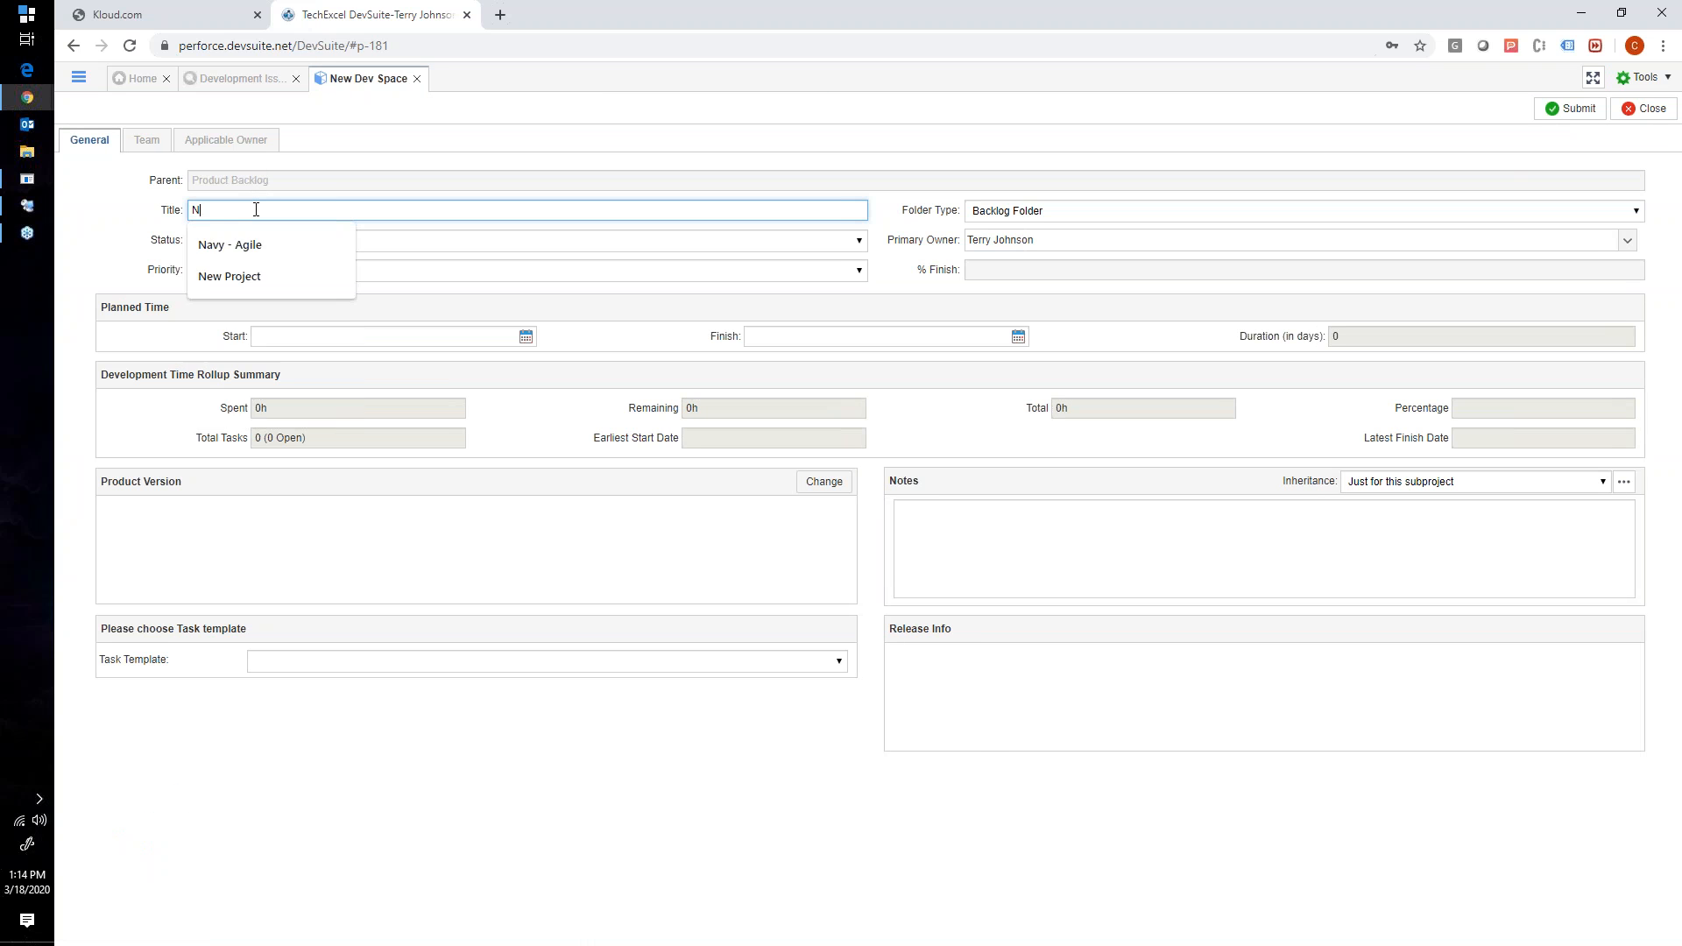
pyautogui.write('ew Project')
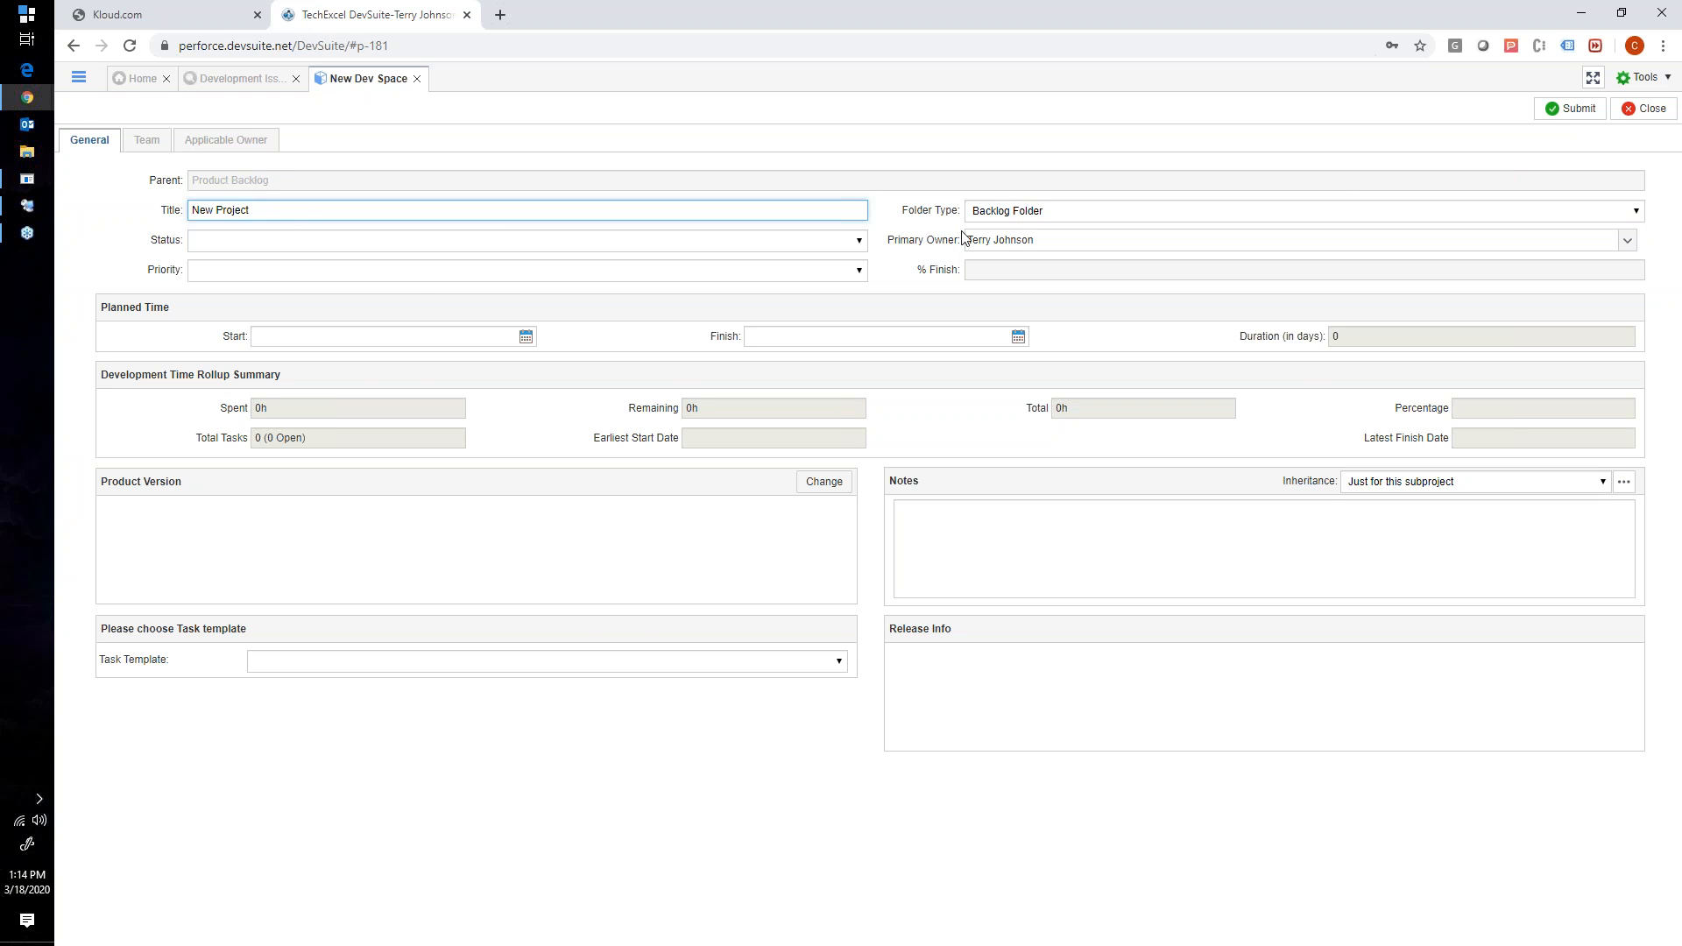
pyautogui.click(1568, 113)
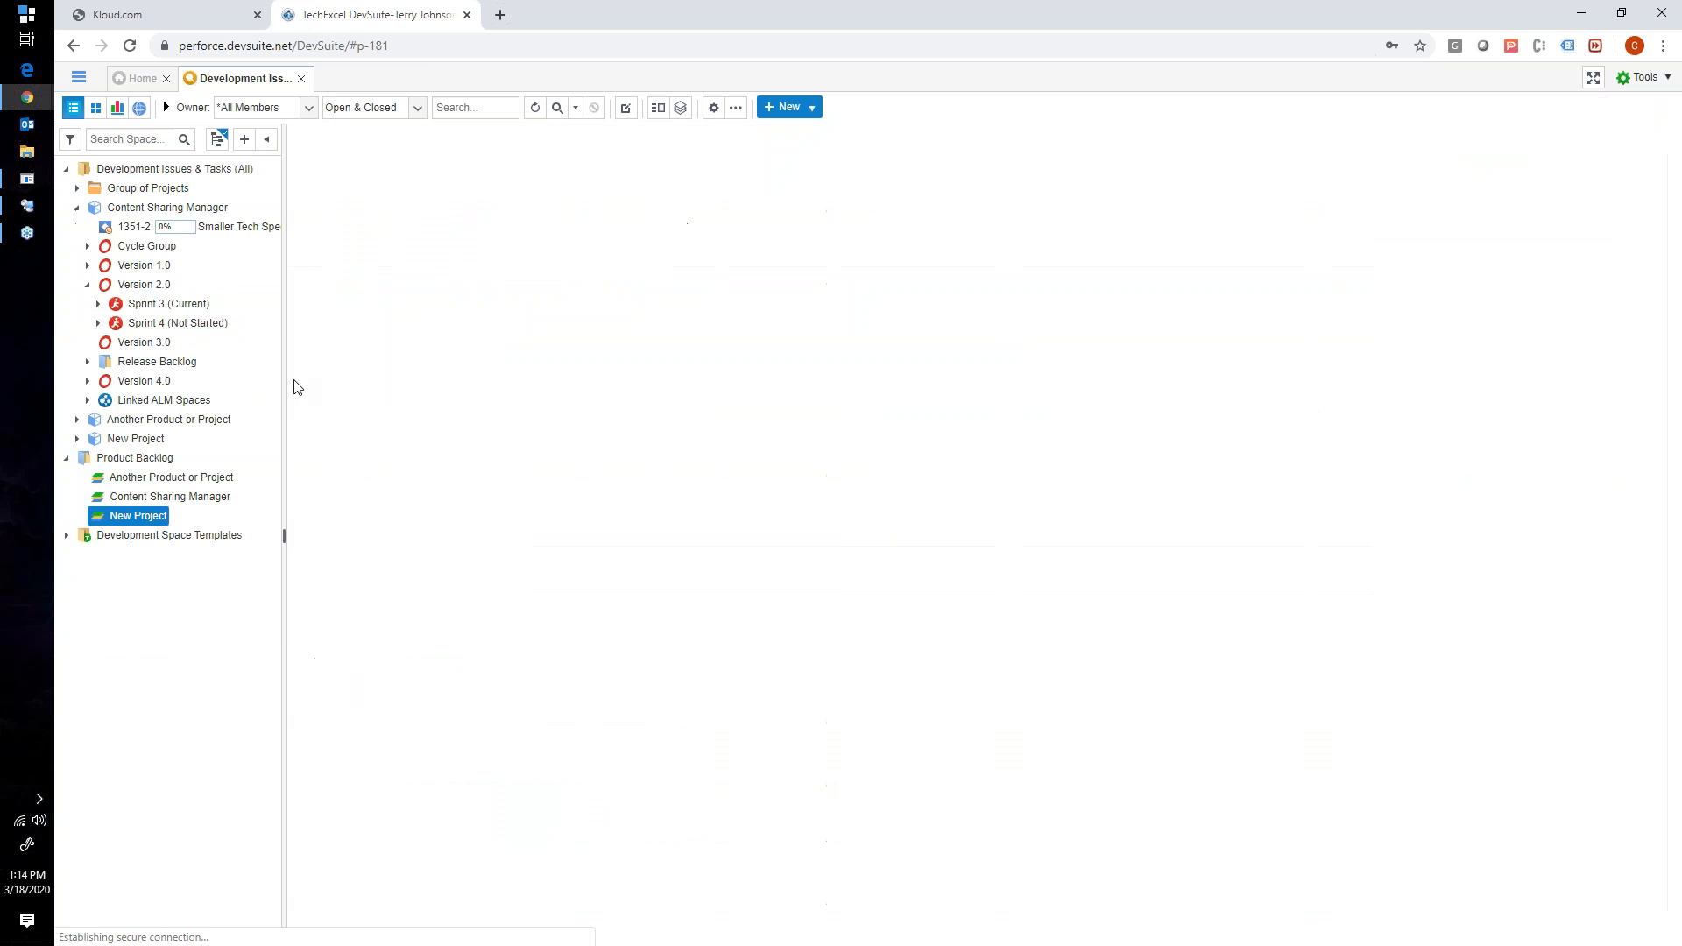
# - View the backlog folders under Product Backlog in turn, collapsing the backlog items of Content Sharing Manager to their parent rows
pyautogui.click(136, 477)
pyautogui.click(131, 496)
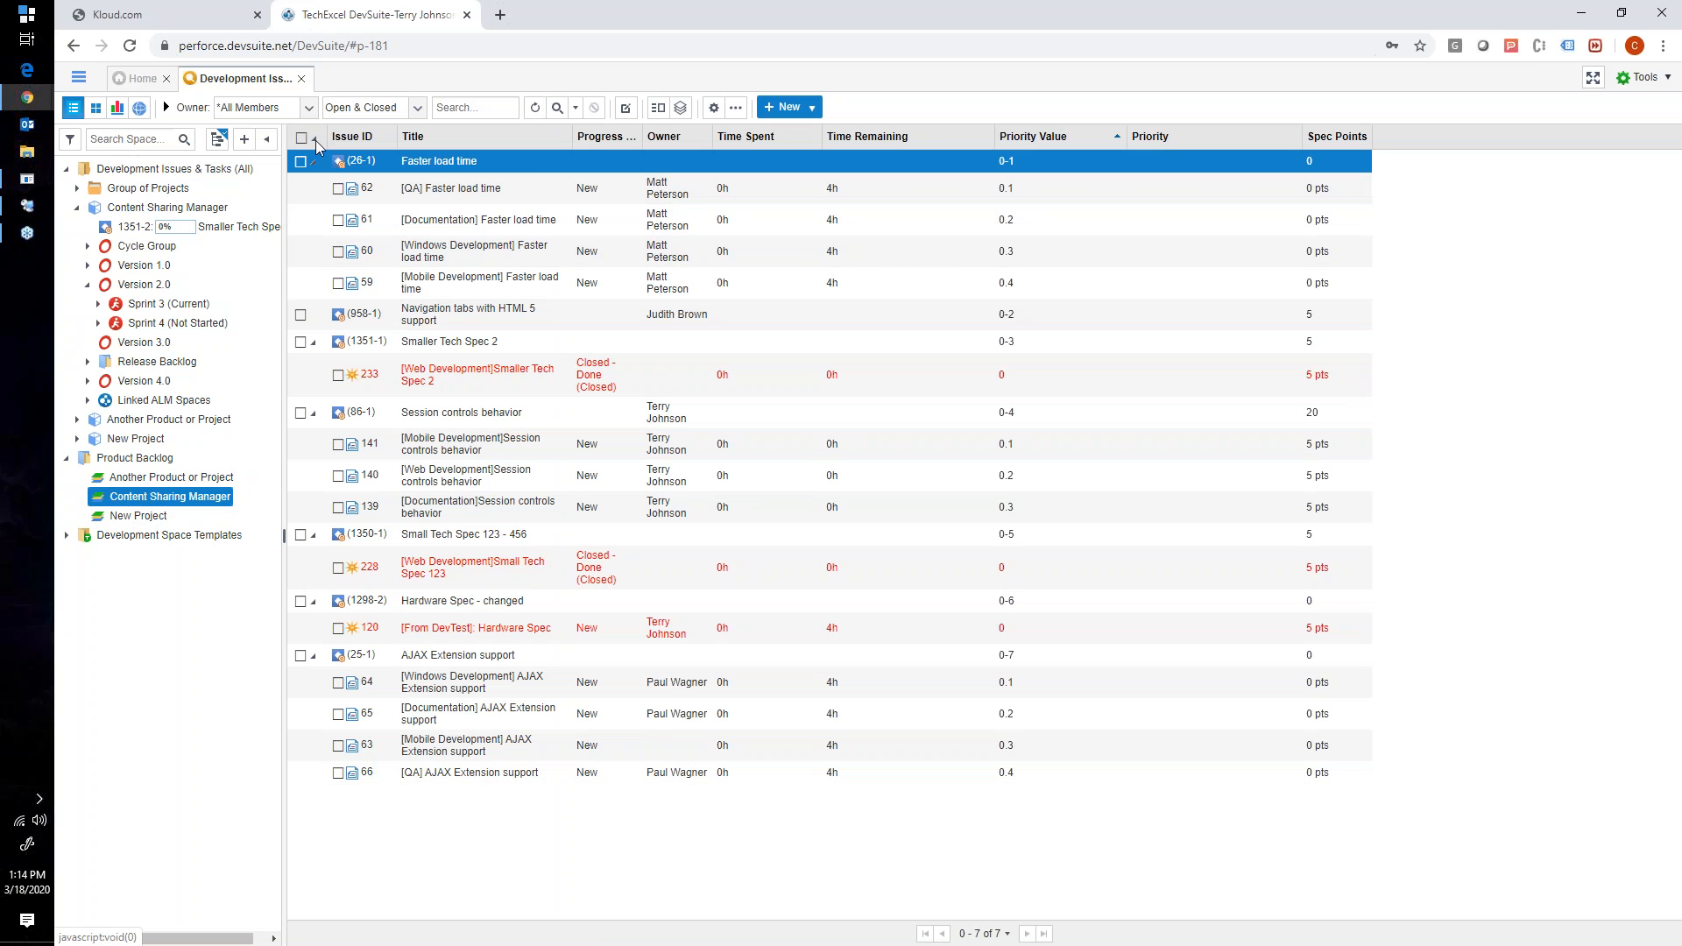
pyautogui.click(313, 137)
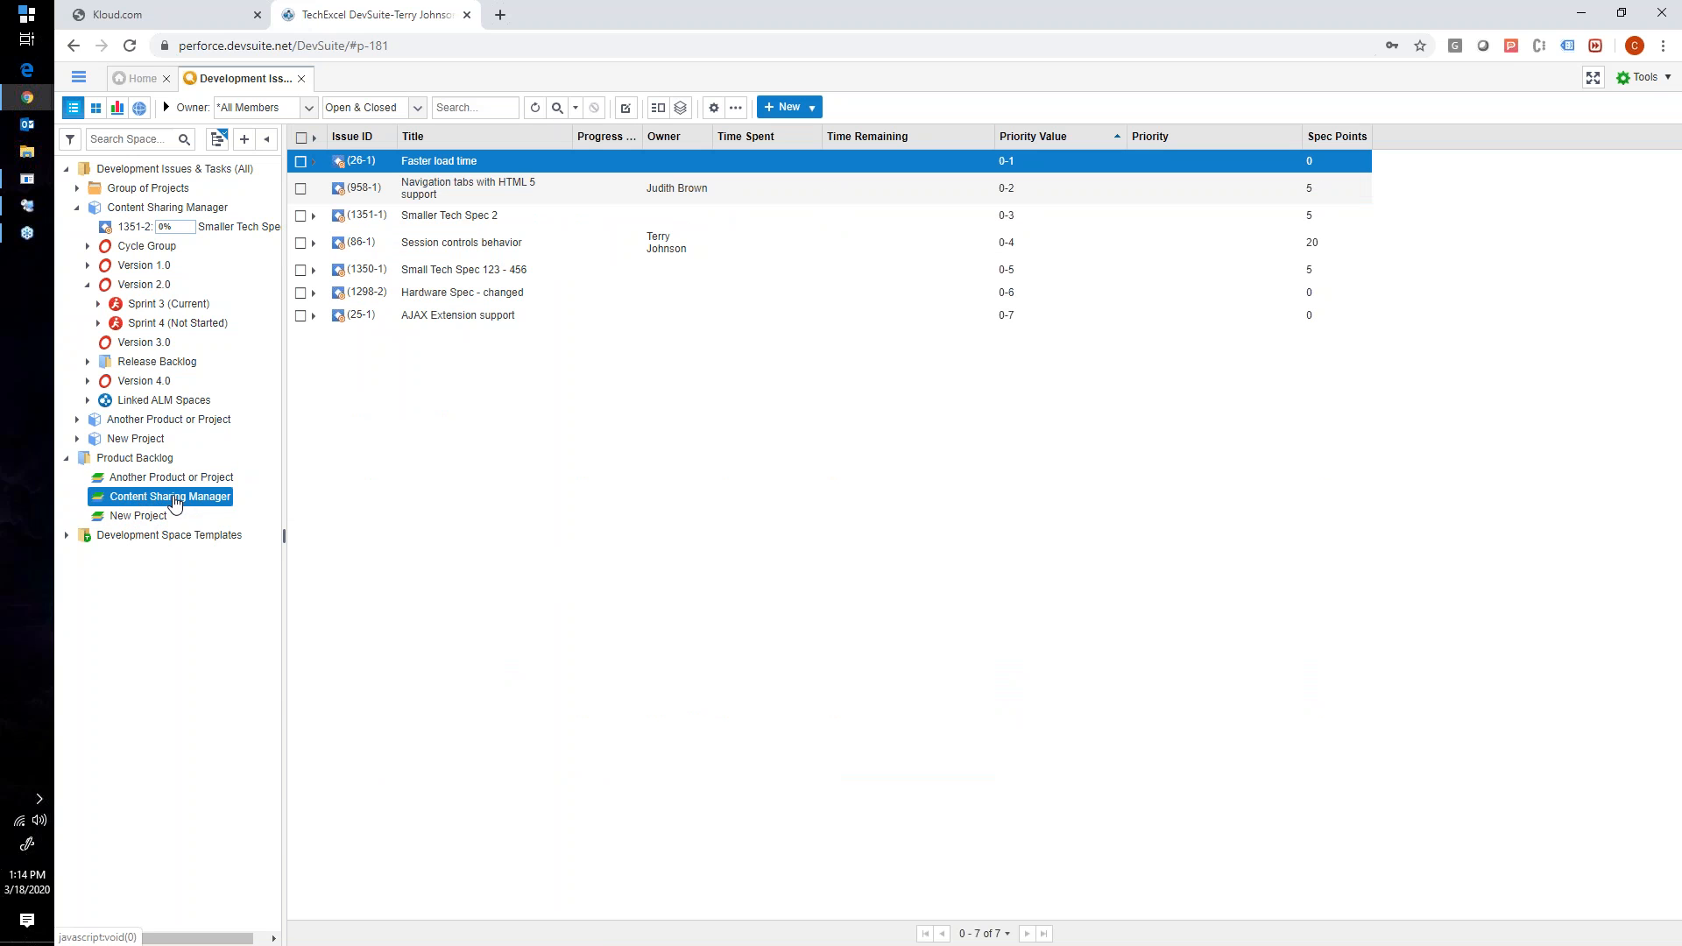
pyautogui.click(121, 515)
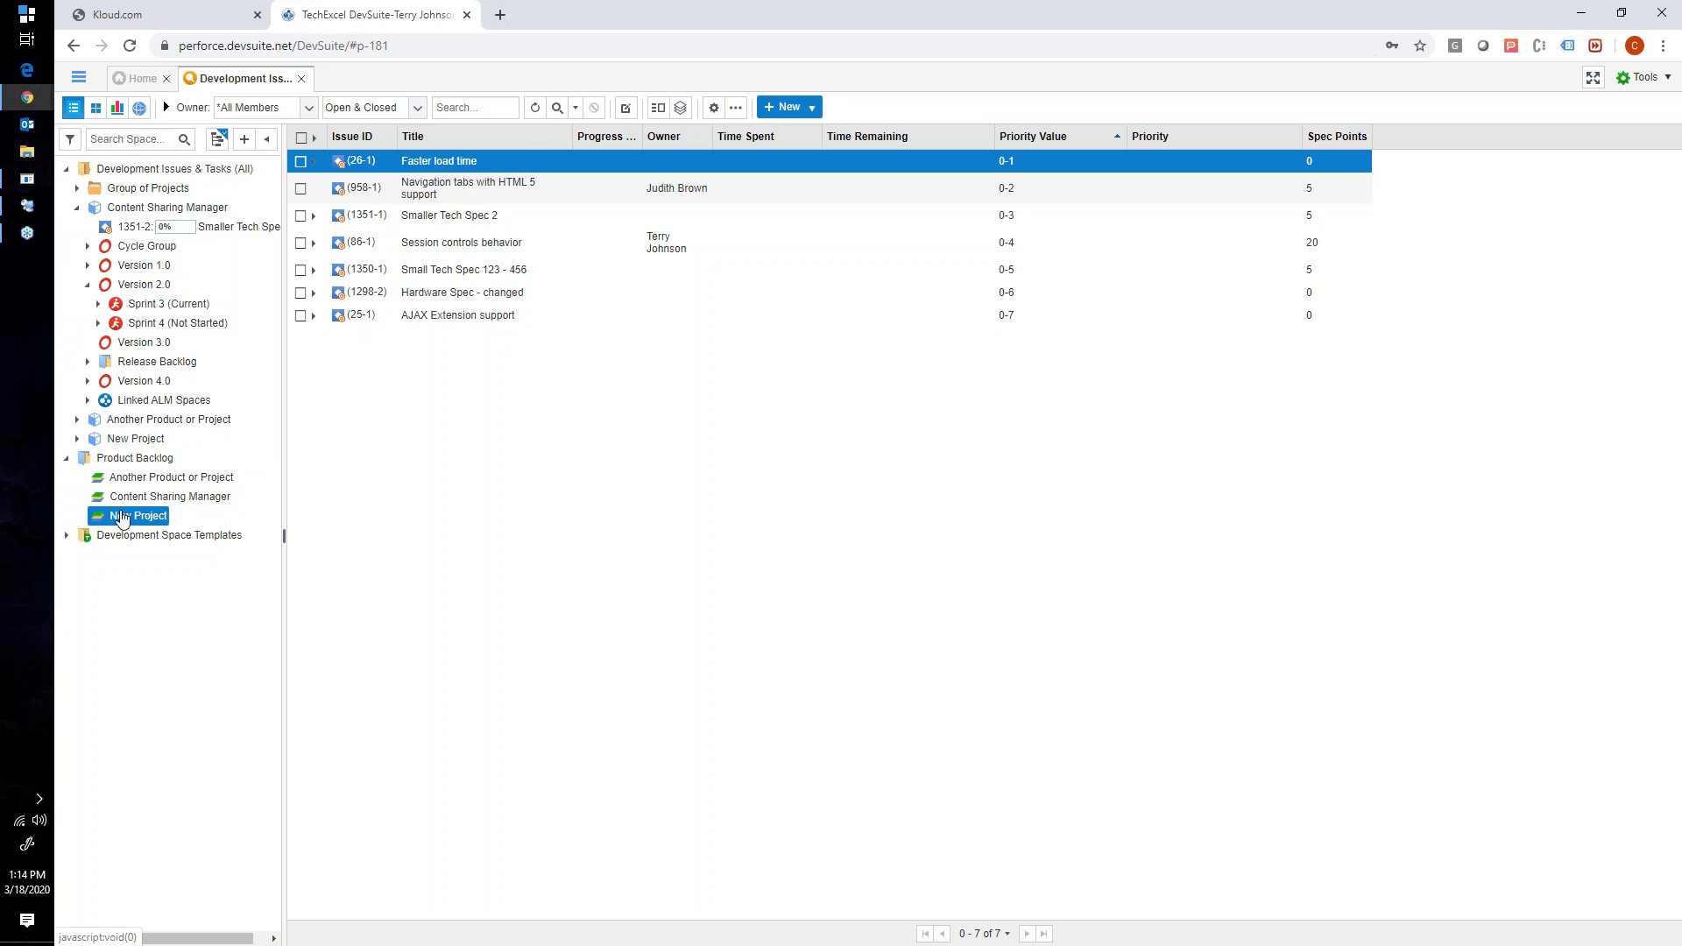
pyautogui.click(129, 479)
pyautogui.click(135, 499)
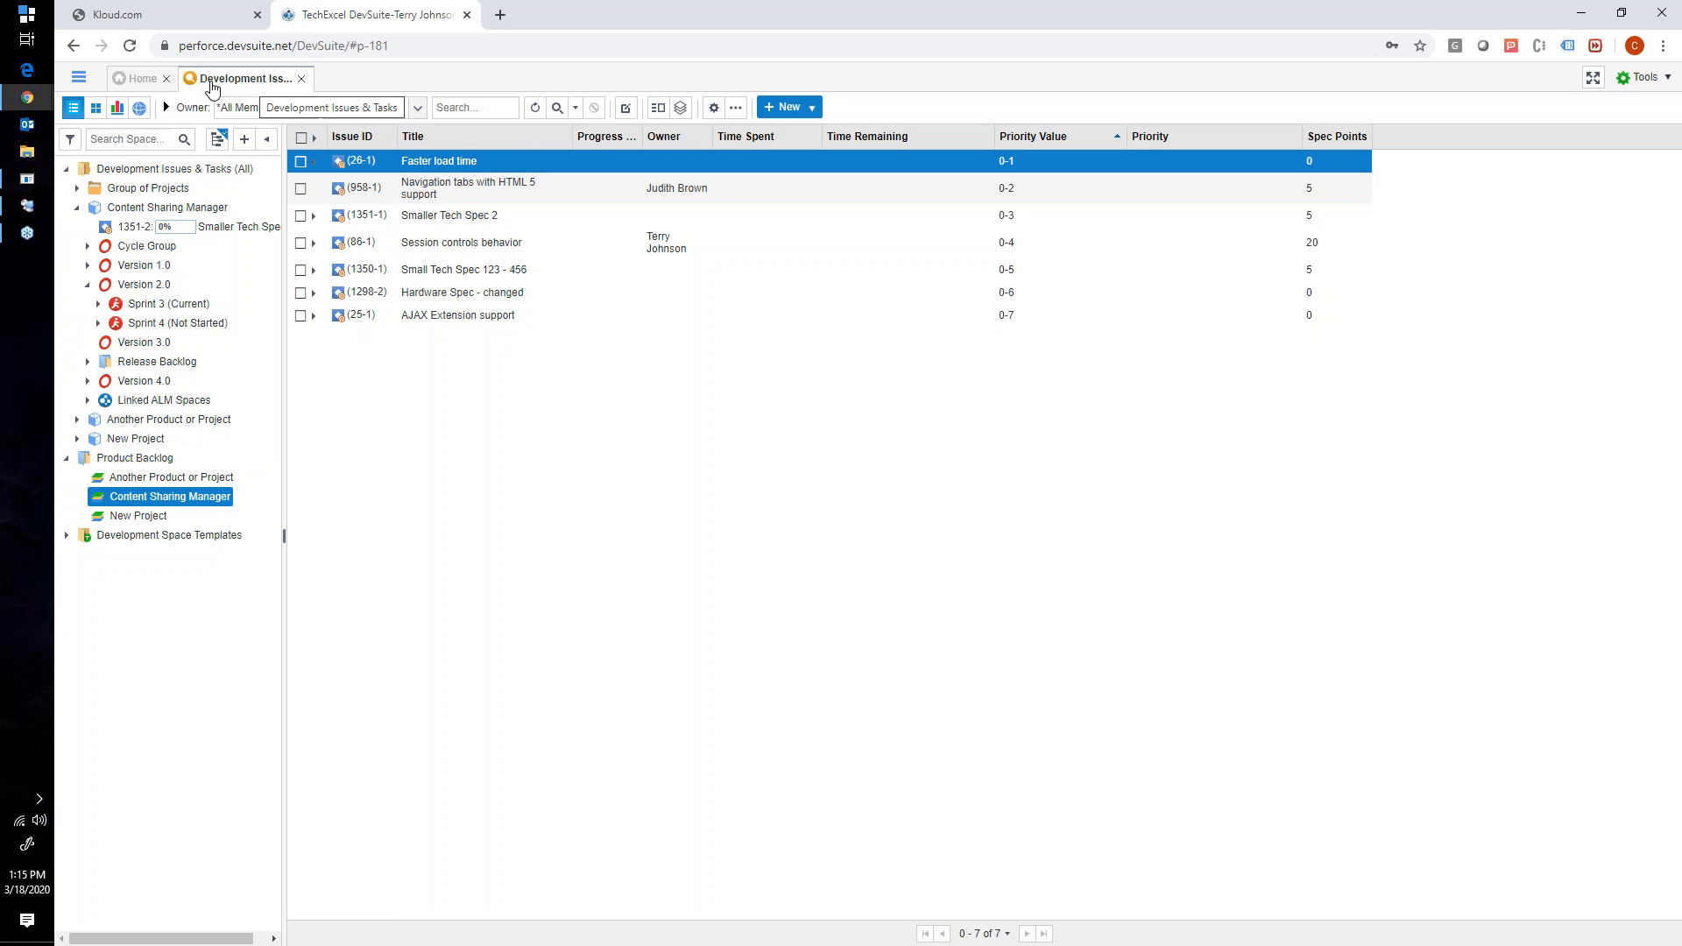
# - Open the Requirements project base alongside Development Issues & Tasks and bring its spec list into view
pyautogui.click(79, 79)
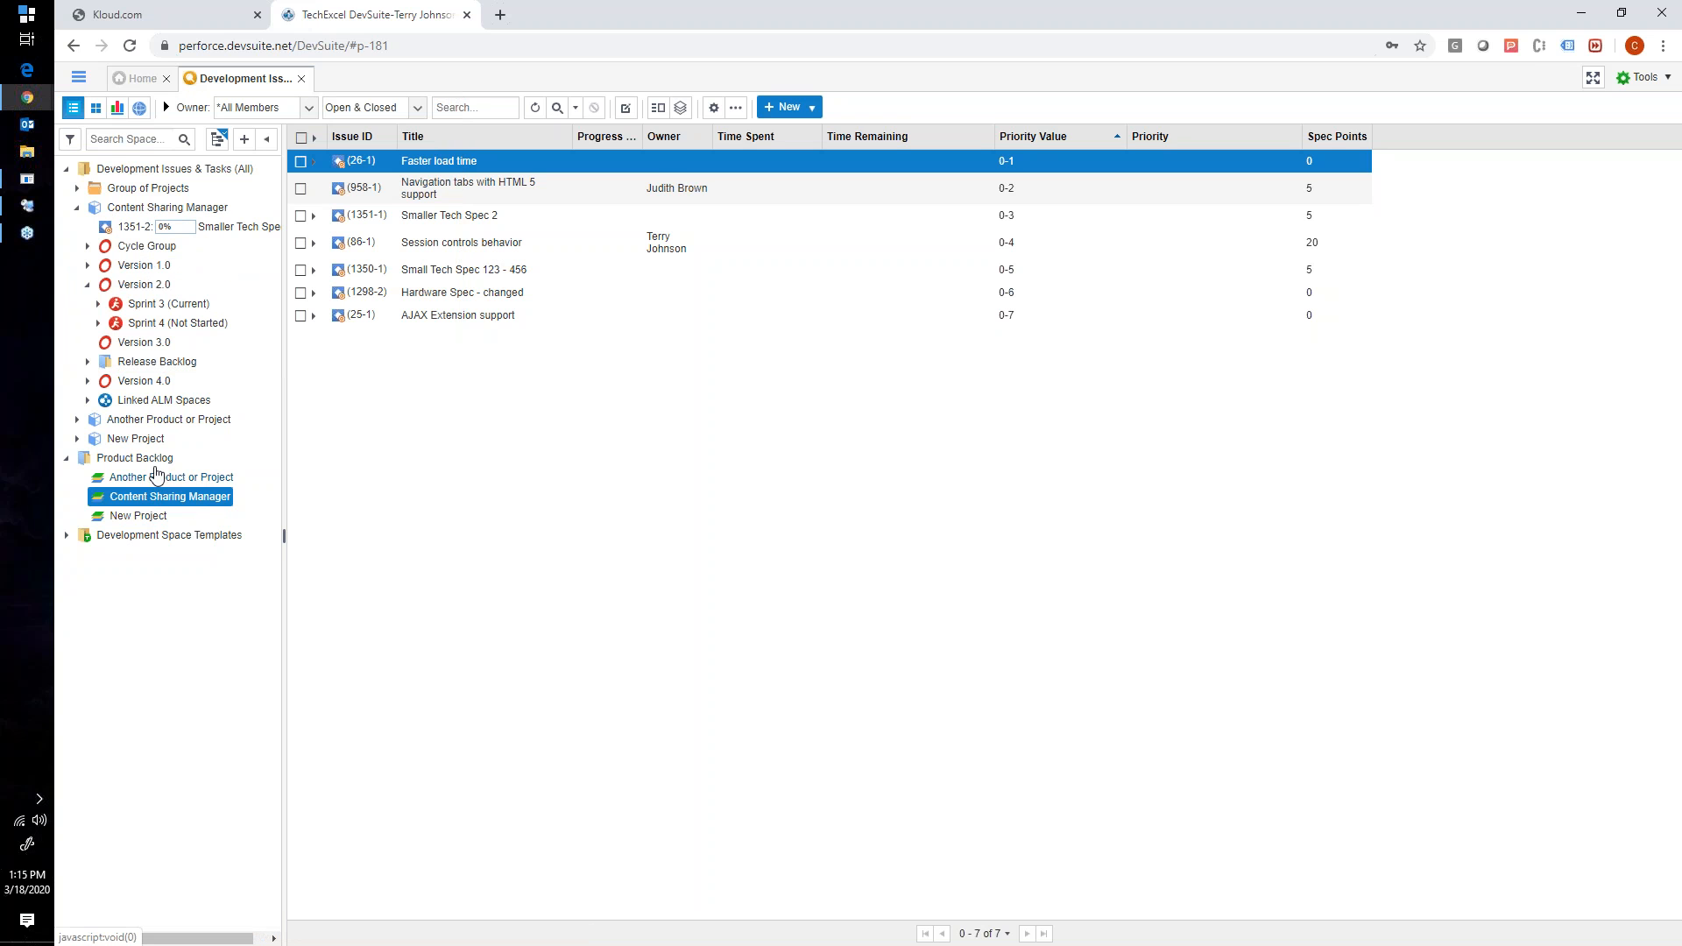
pyautogui.click(81, 81)
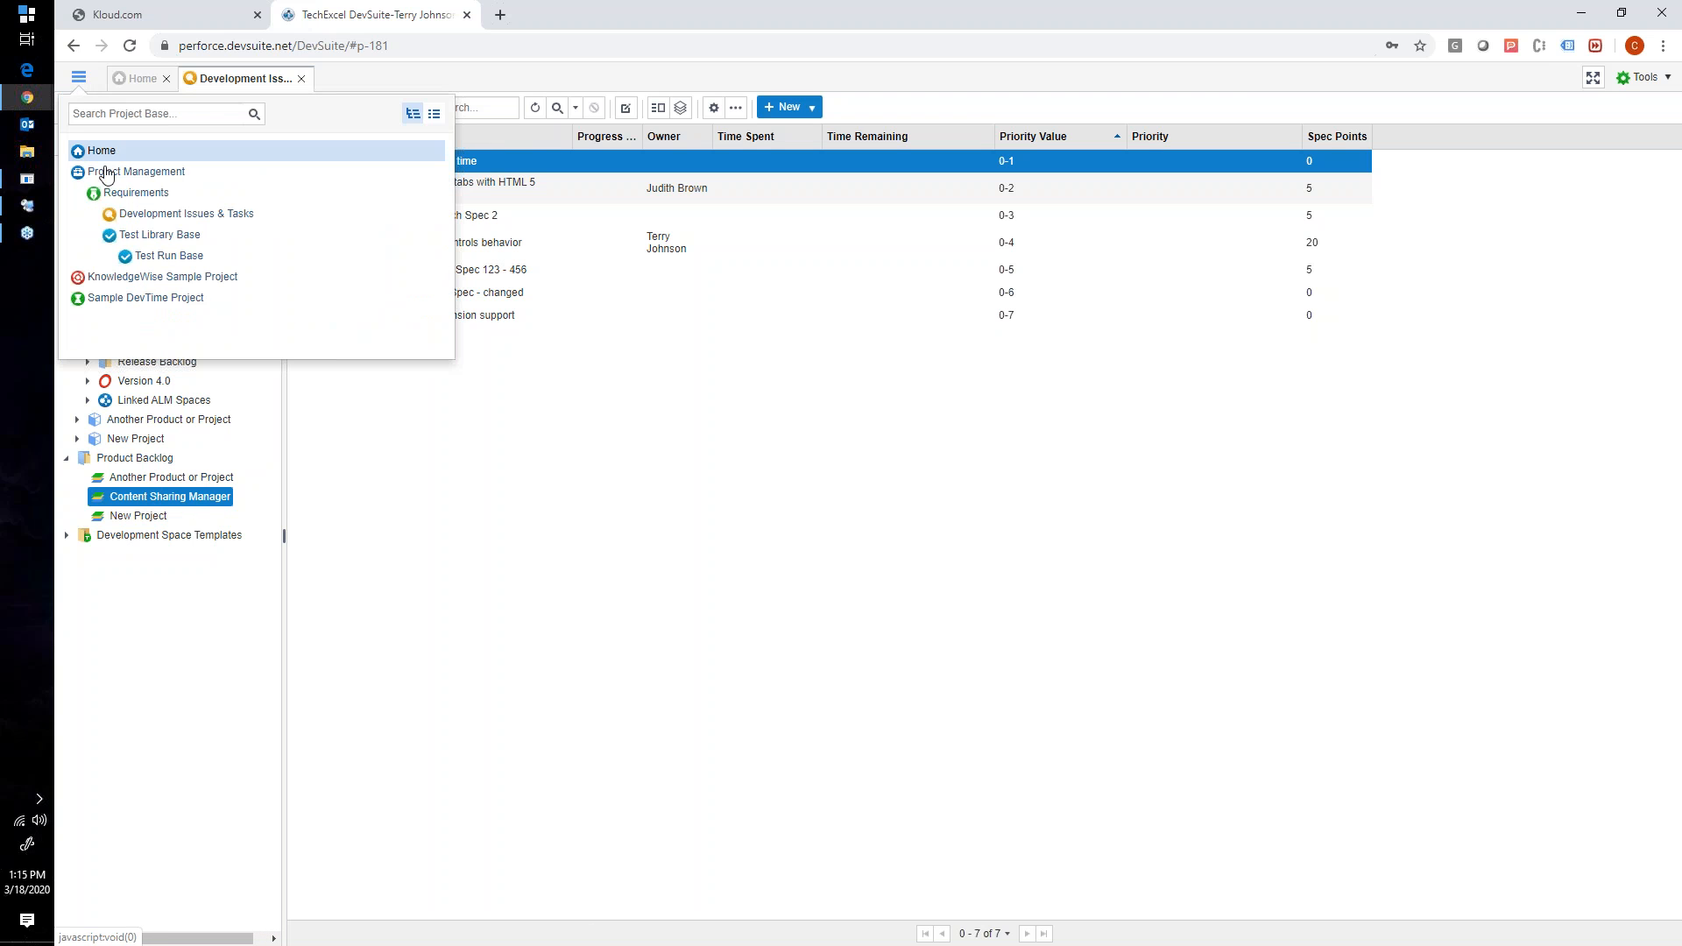
pyautogui.click(136, 193)
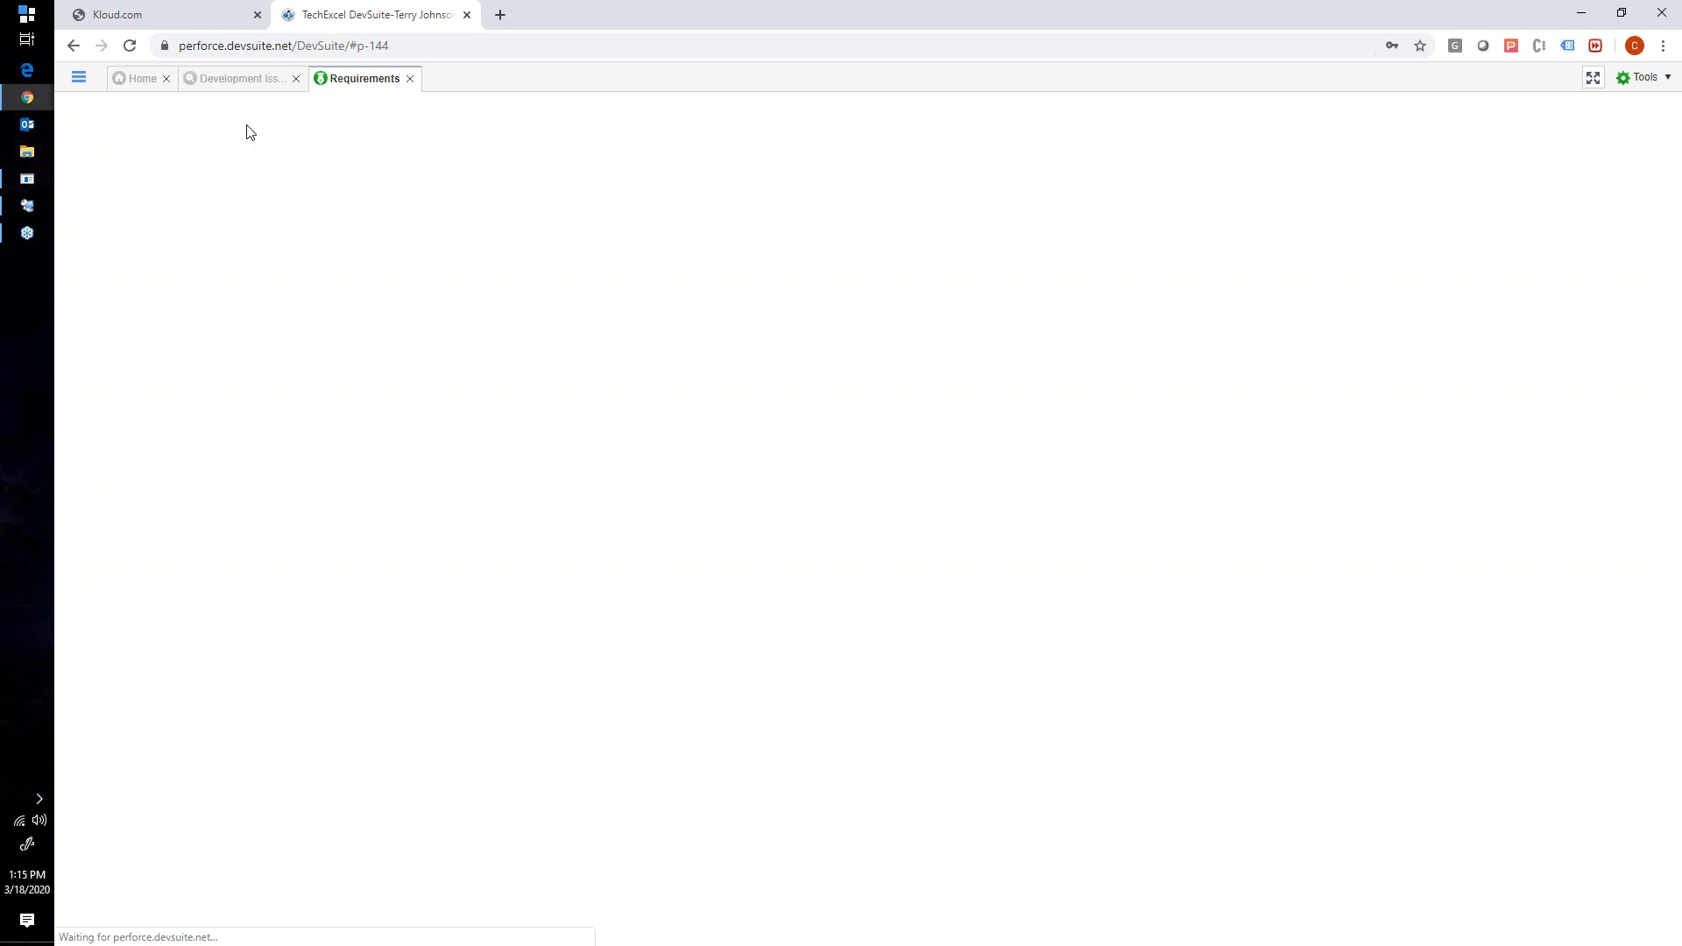
pyautogui.click(235, 79)
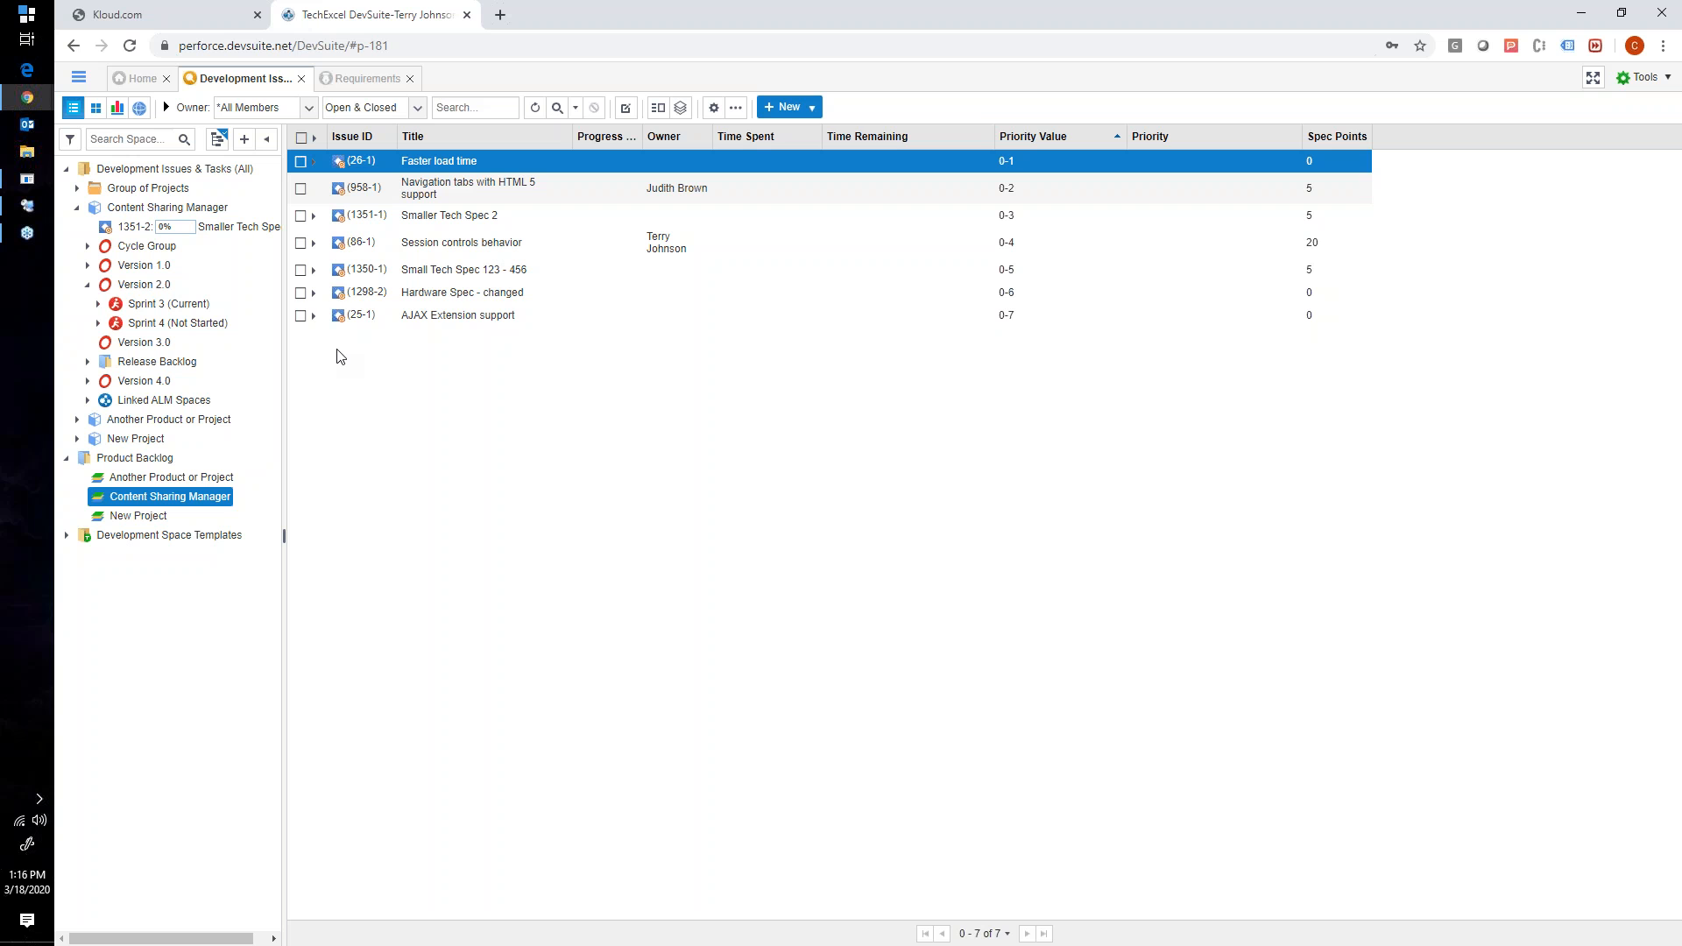
pyautogui.click(346, 83)
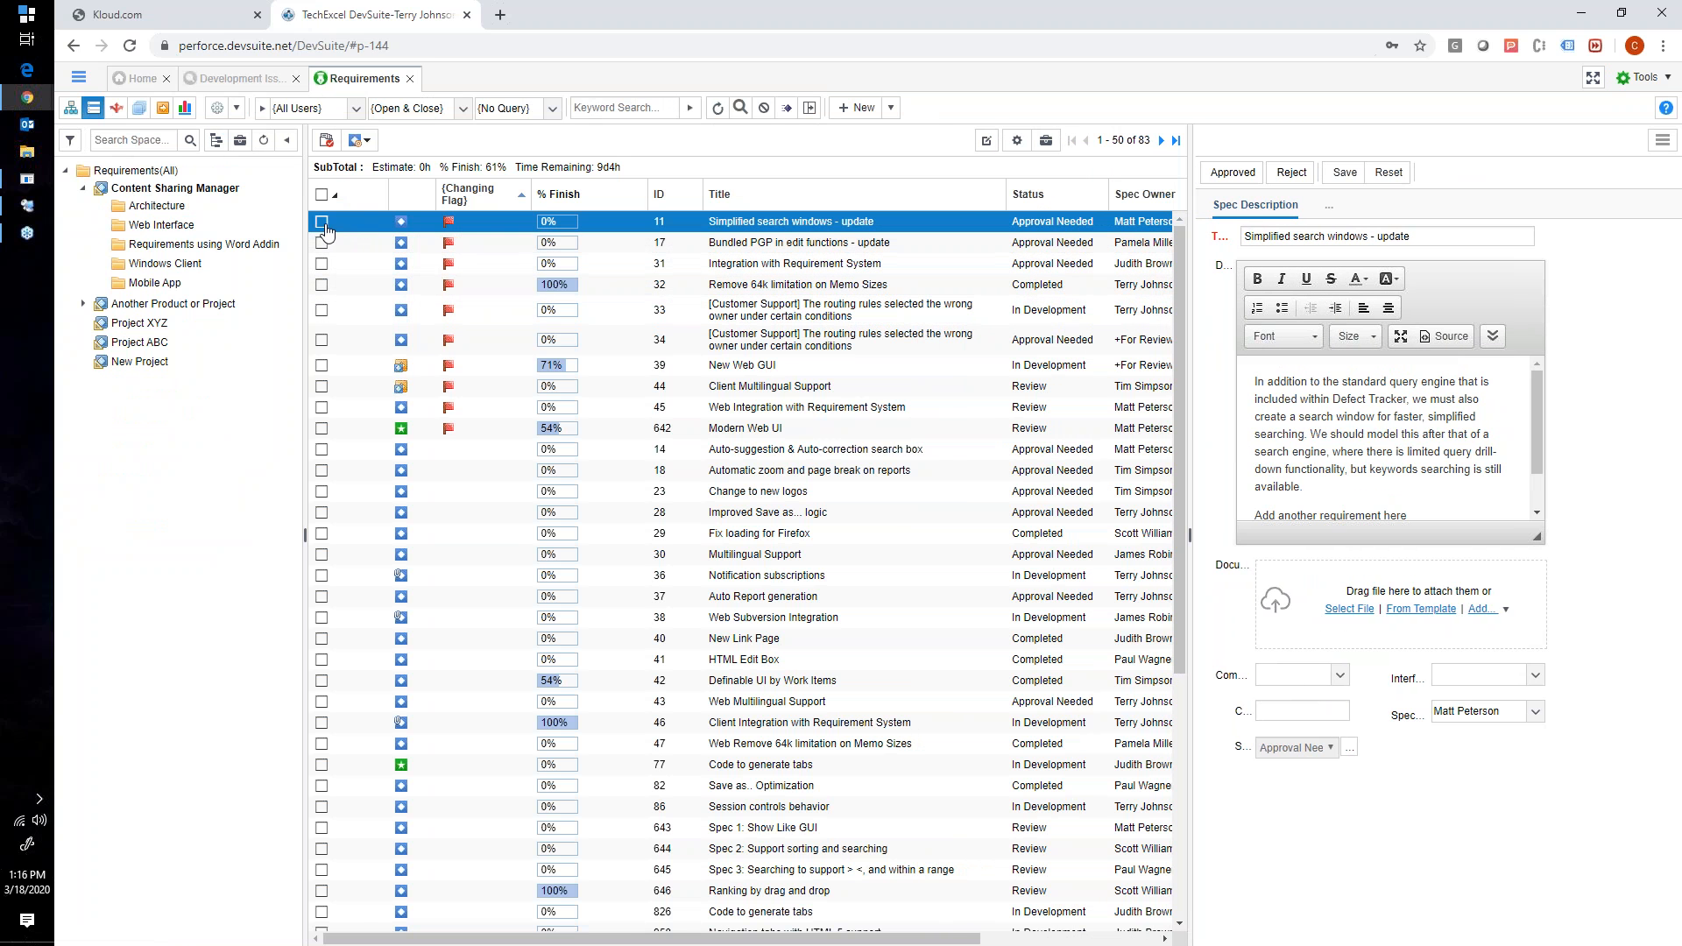
# - Try to assign specs 11 (Simplified search windows - update) and 17 (Bundled PGP in edit functions - update) to the backlog
pyautogui.click(321, 243)
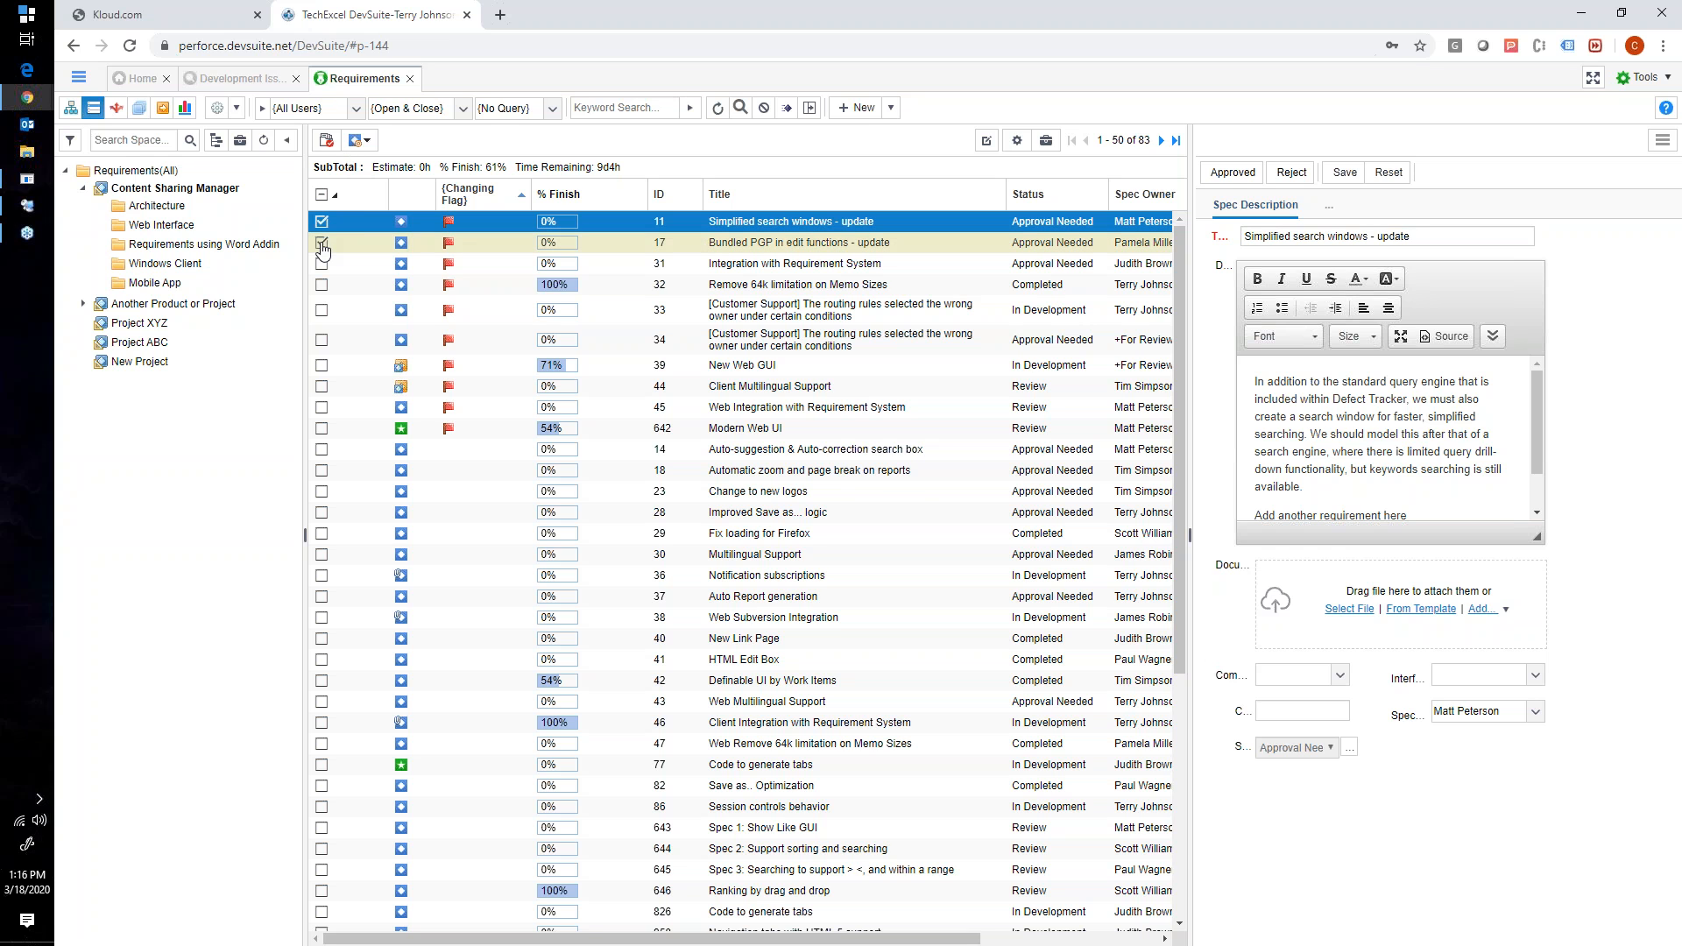
pyautogui.rightClick(355, 225)
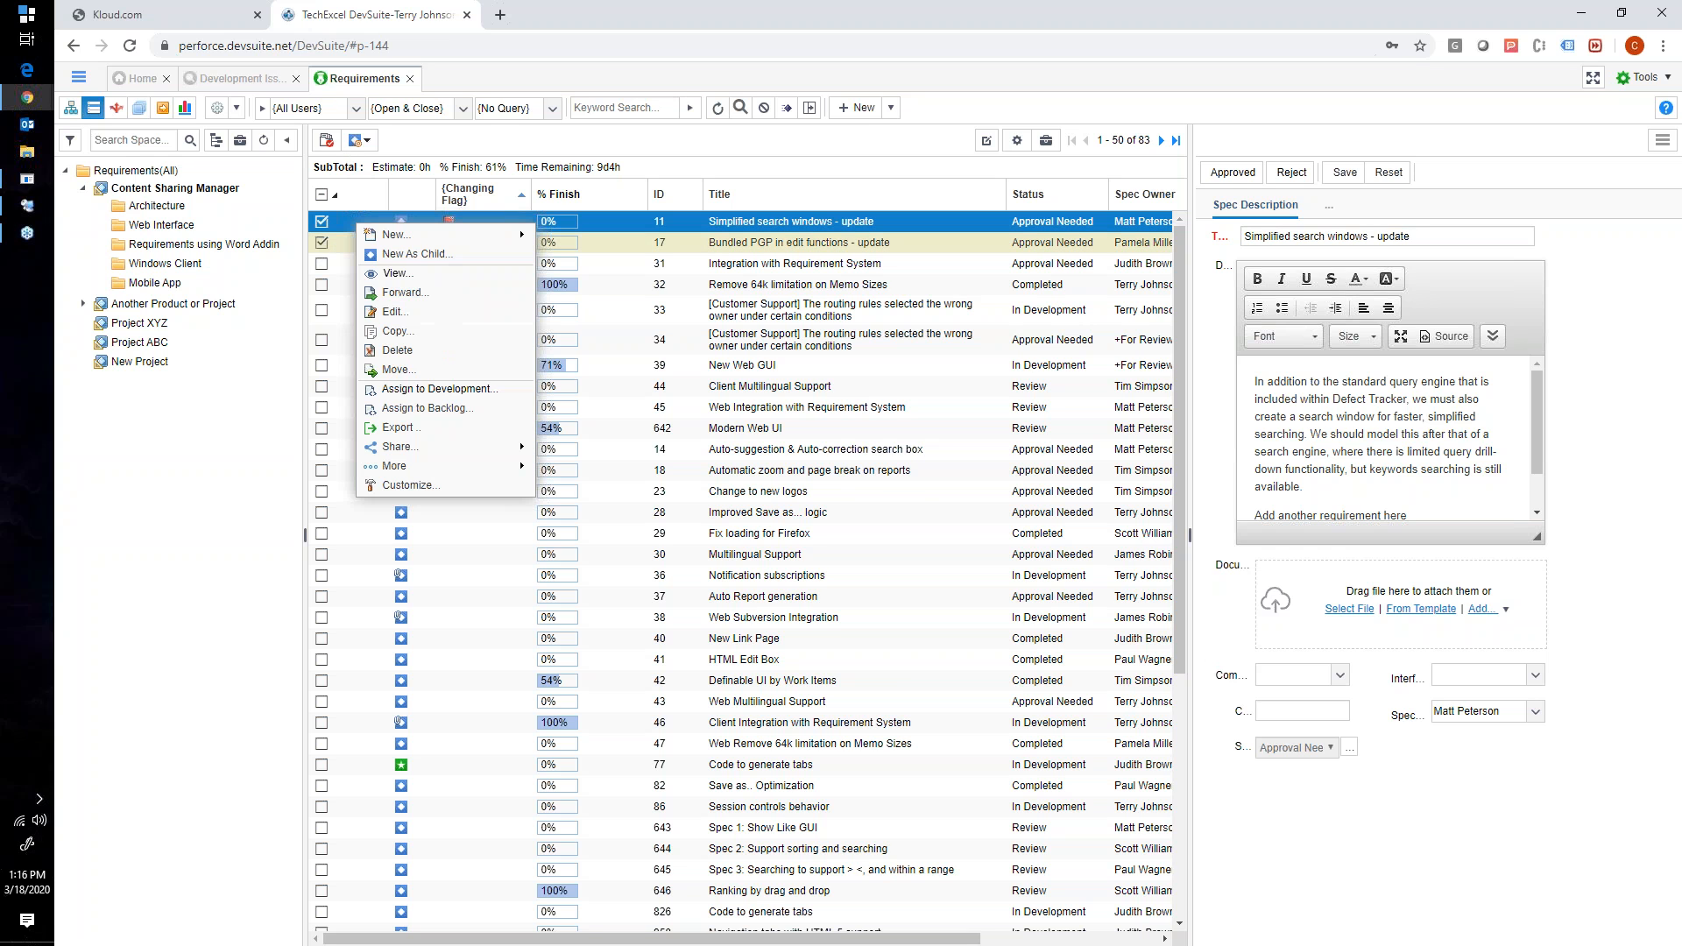
pyautogui.click(405, 408)
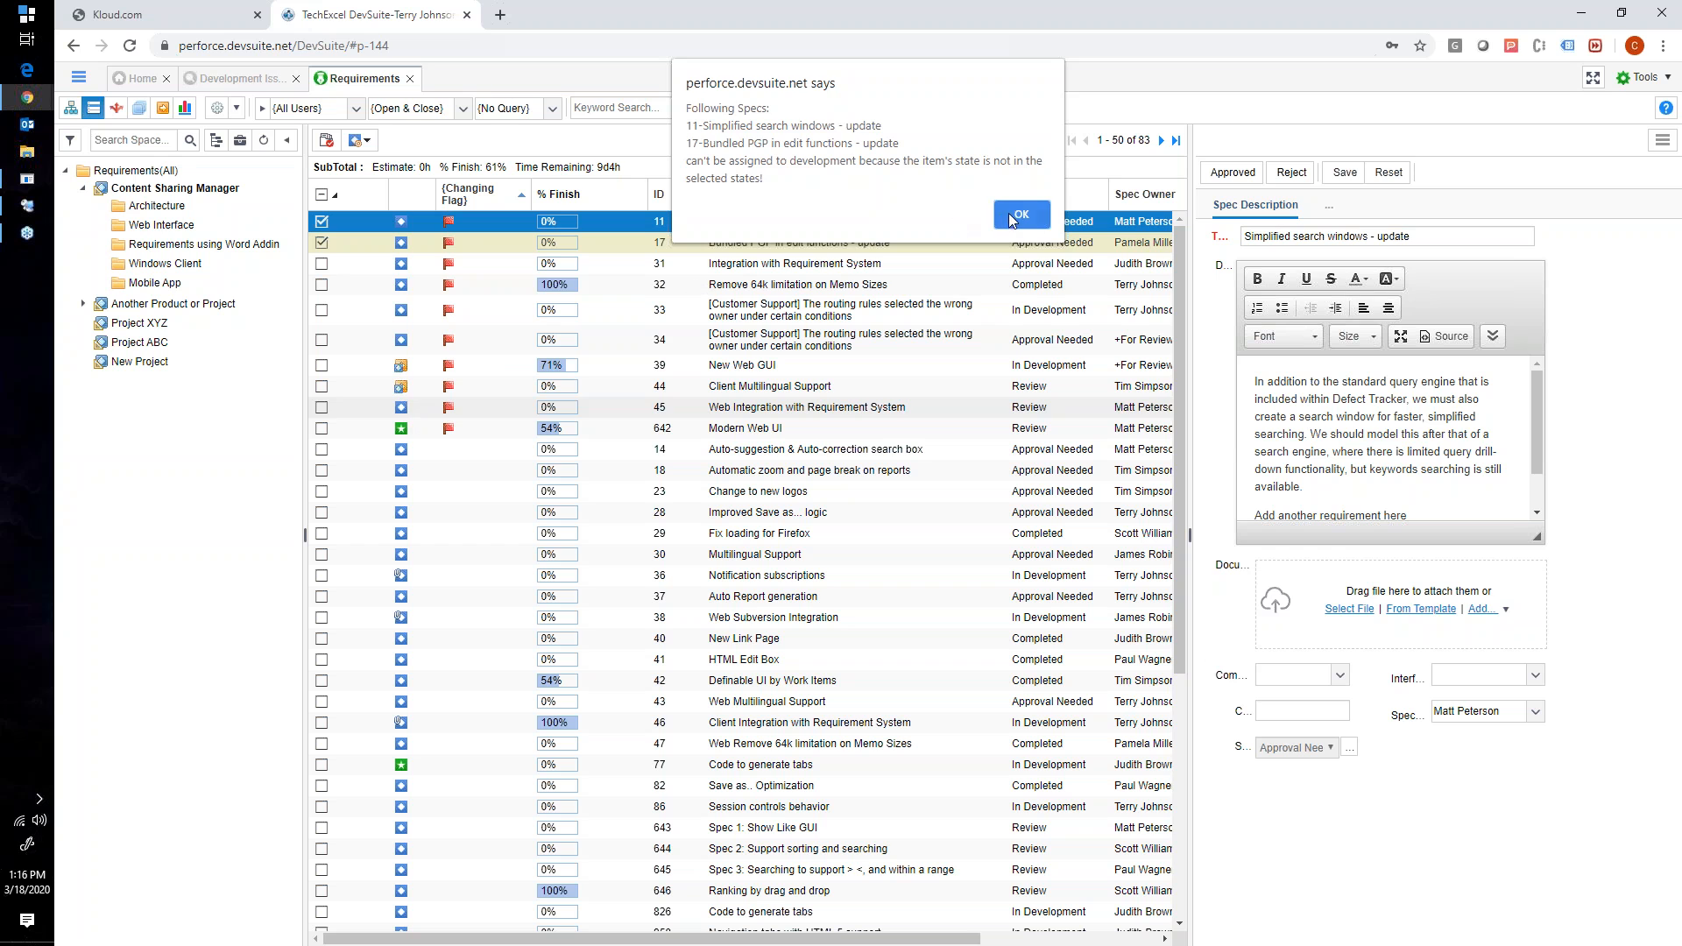
pyautogui.click(1015, 217)
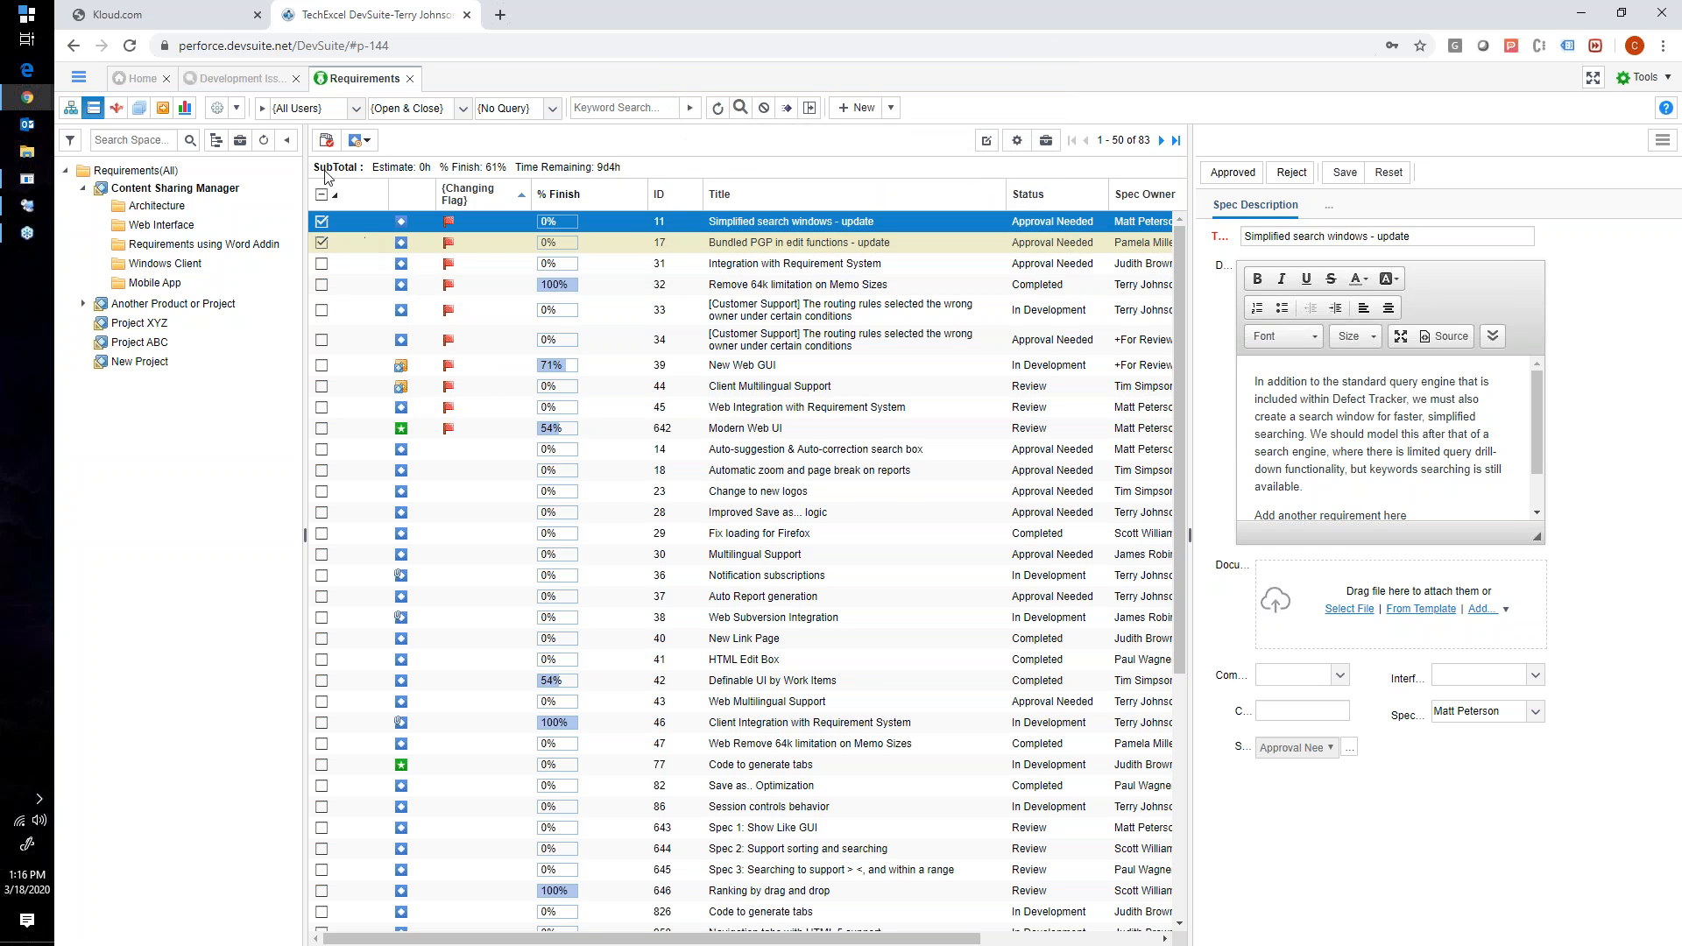
# - Select only spec 33, examine its Assign to Backlog options and the selectable Product Backlog folders, and close without assigning
pyautogui.click(322, 239)
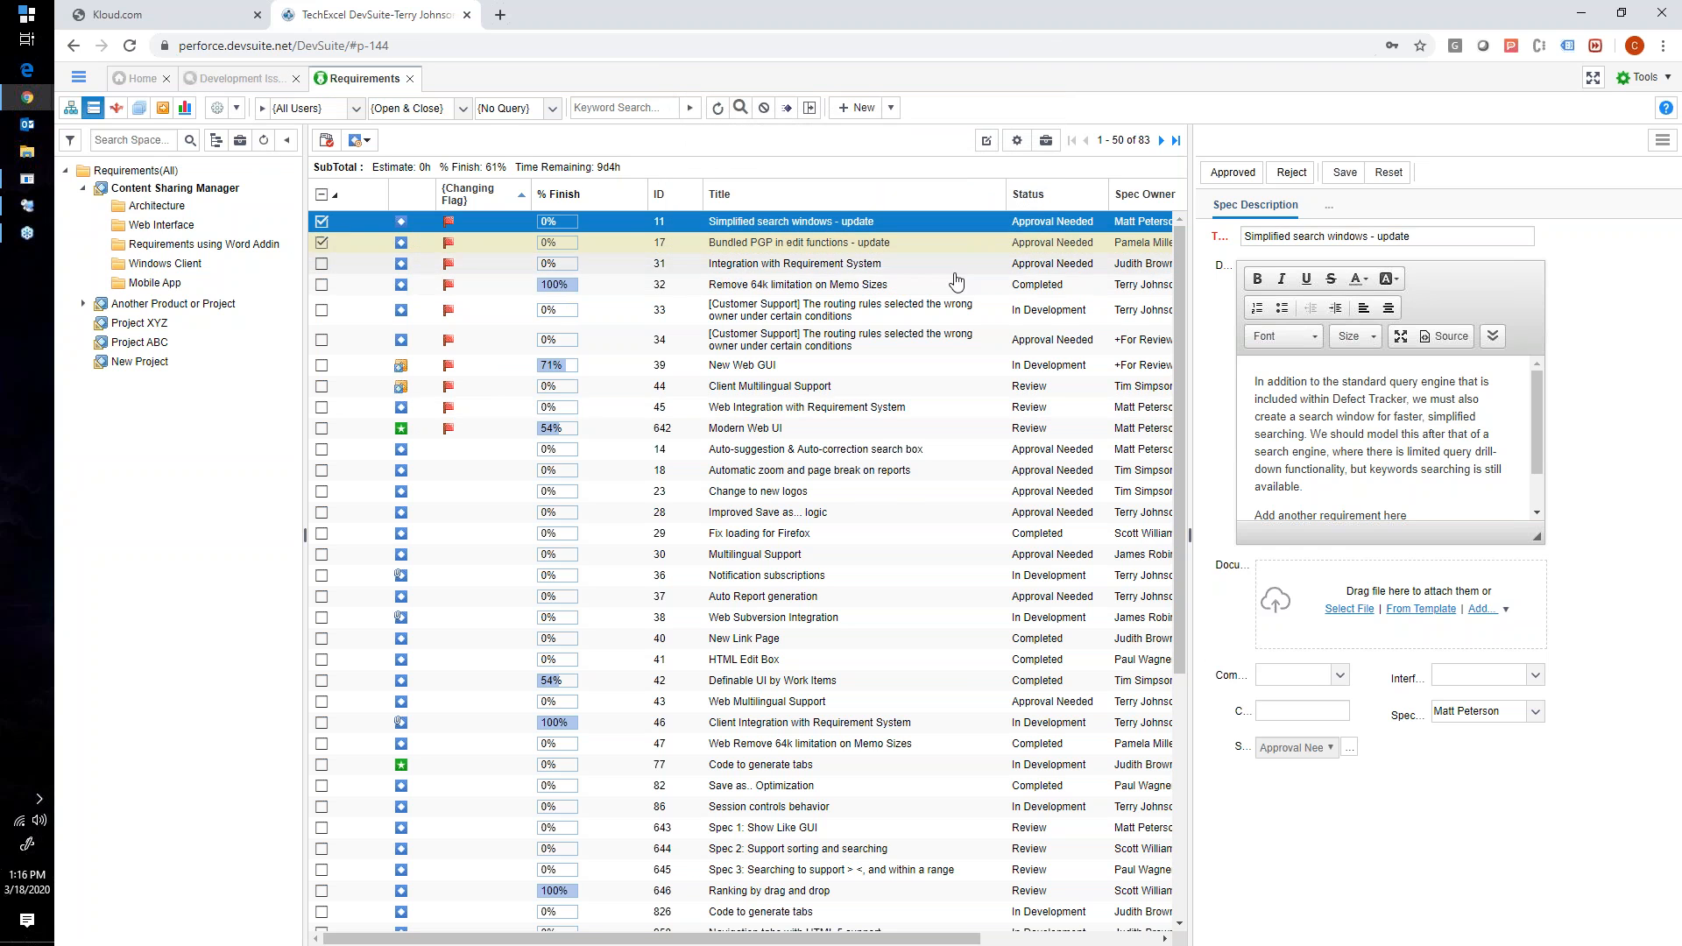
pyautogui.click(338, 313)
pyautogui.rightClick(377, 316)
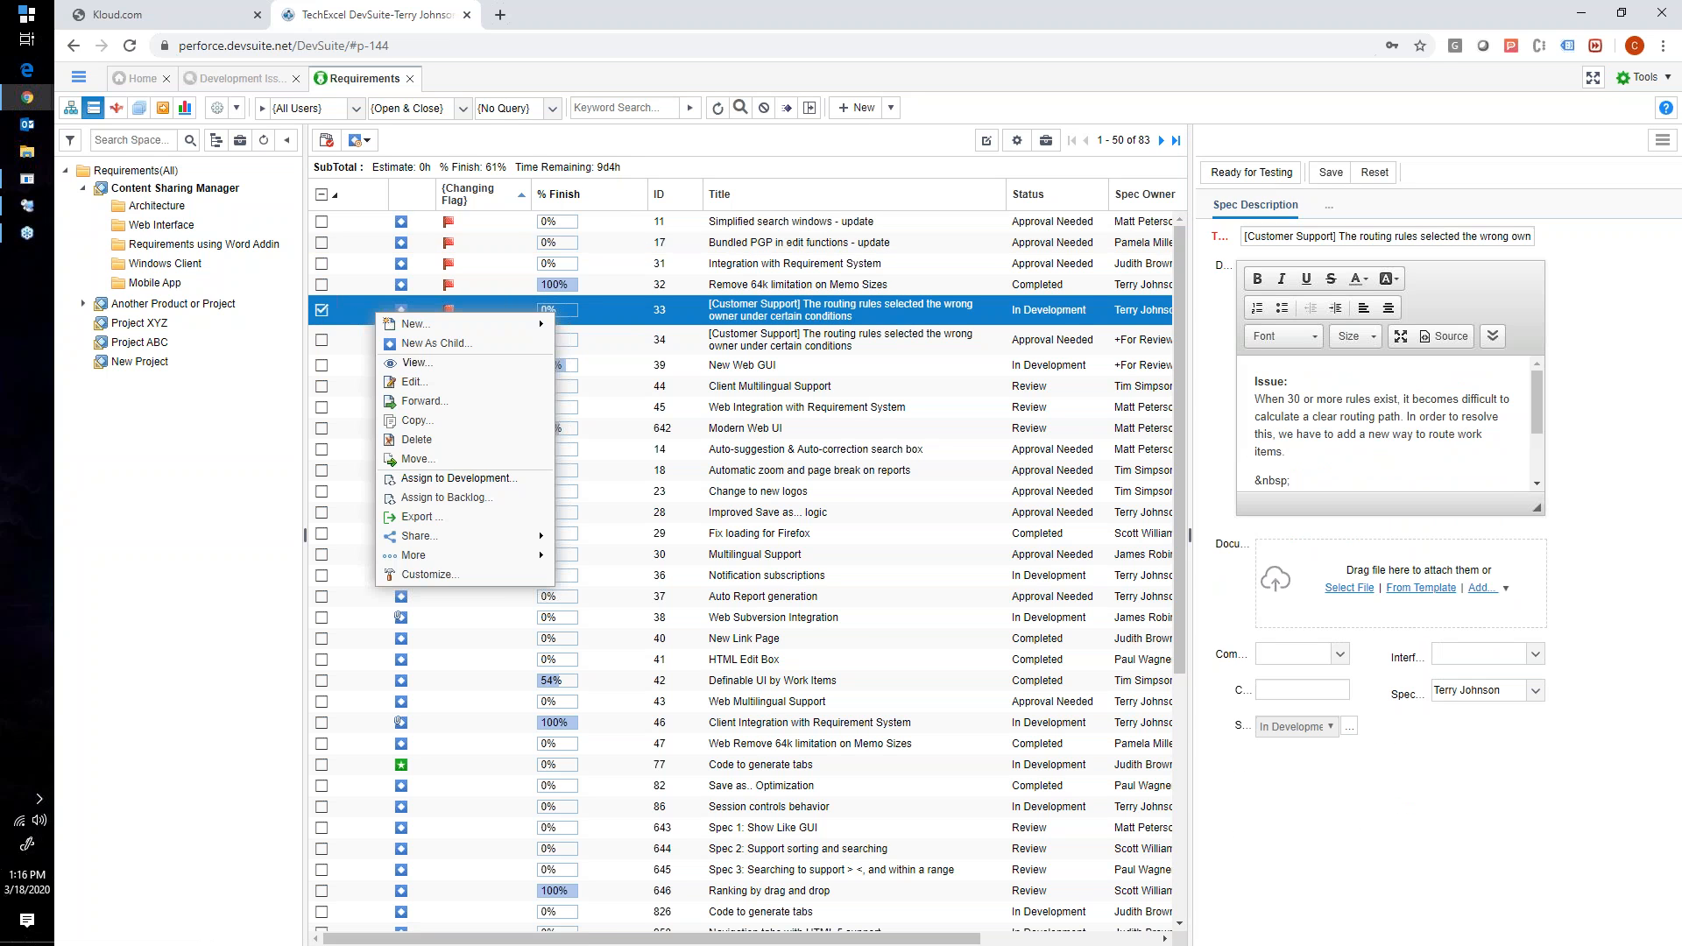
pyautogui.click(417, 496)
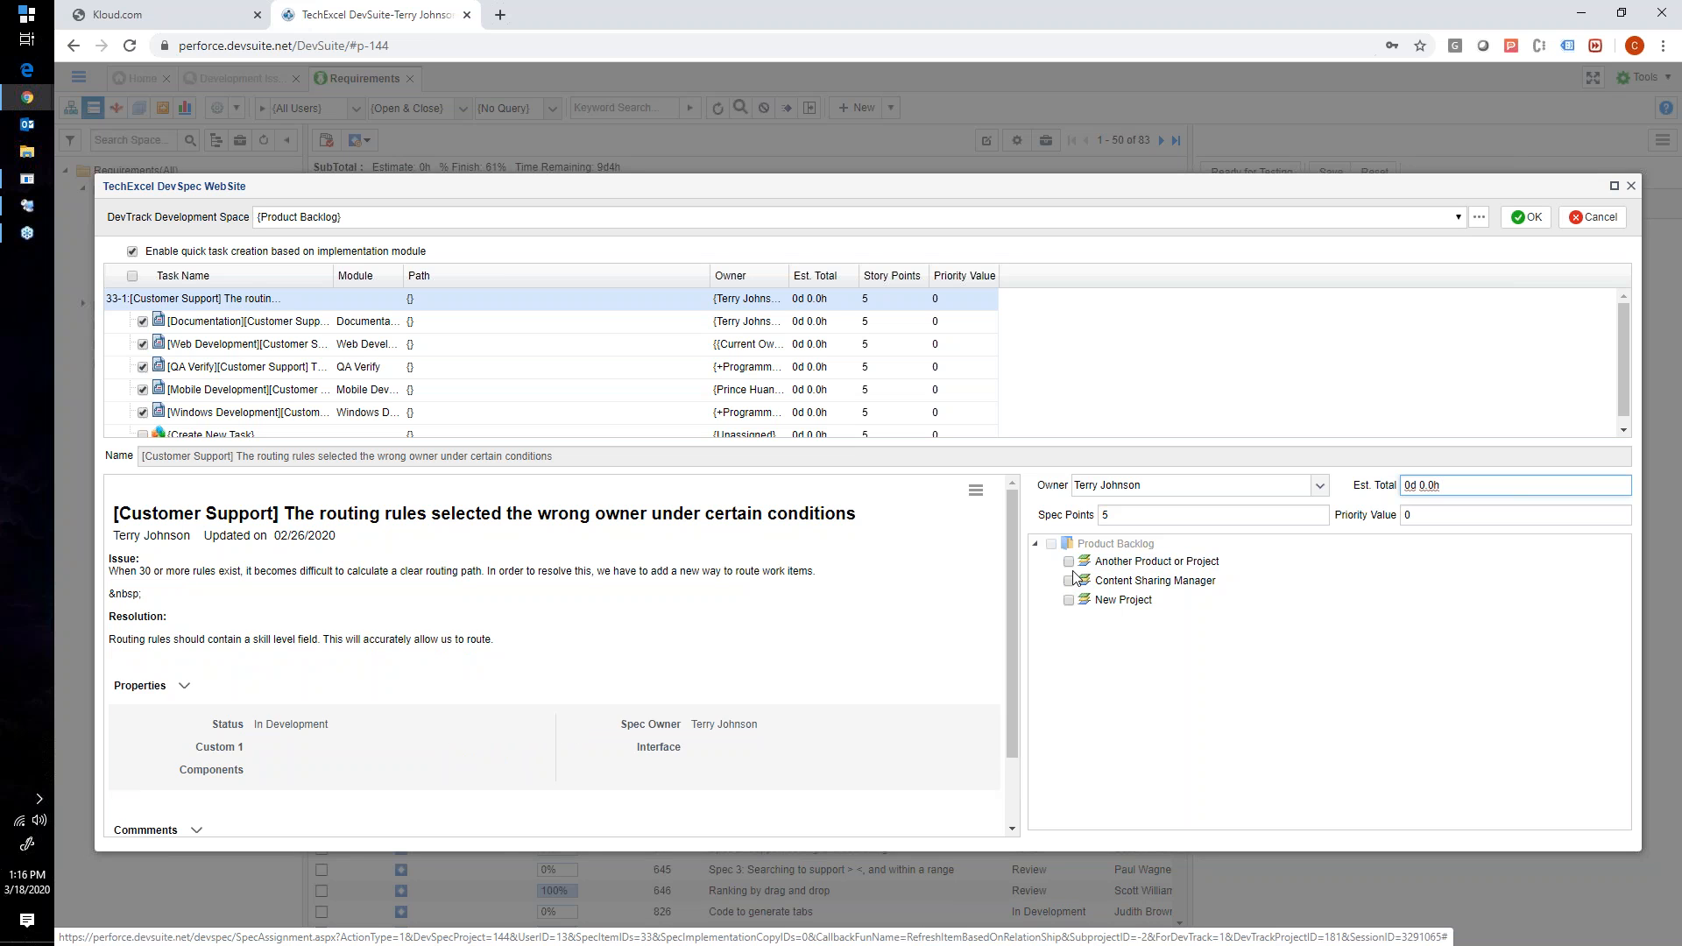
pyautogui.click(1592, 216)
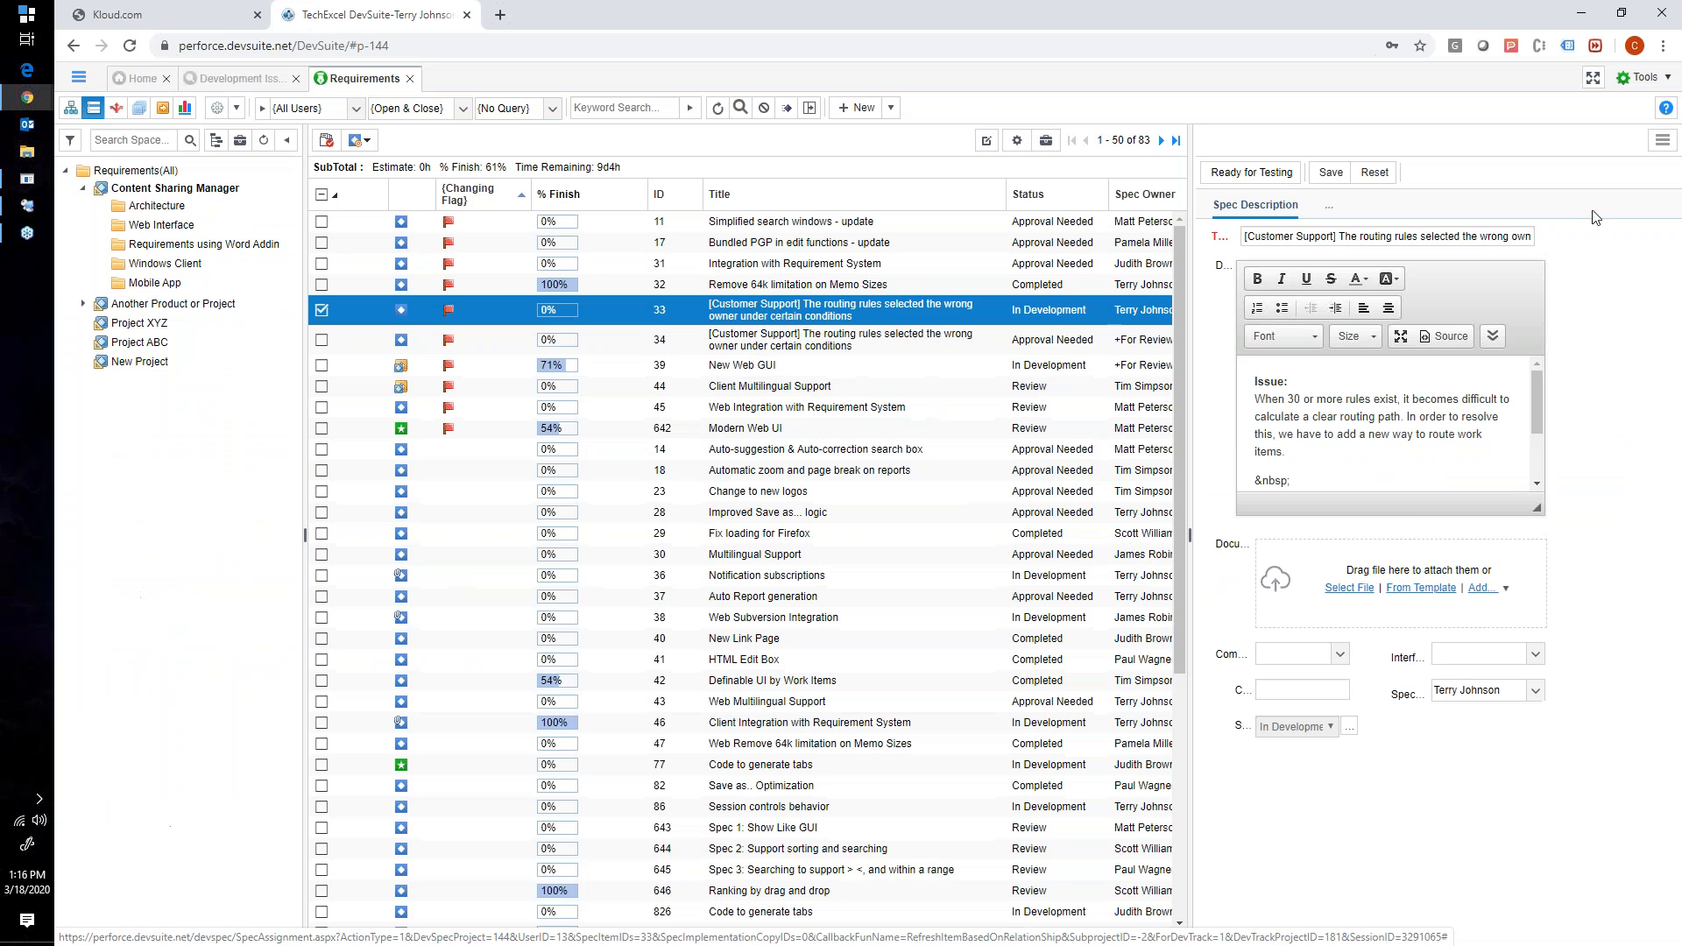
# - Return to Development Issues & Tasks, start Prioritize Task Items for the Content Sharing Manager backlog, and collapse the items to parent rows
pyautogui.click(217, 81)
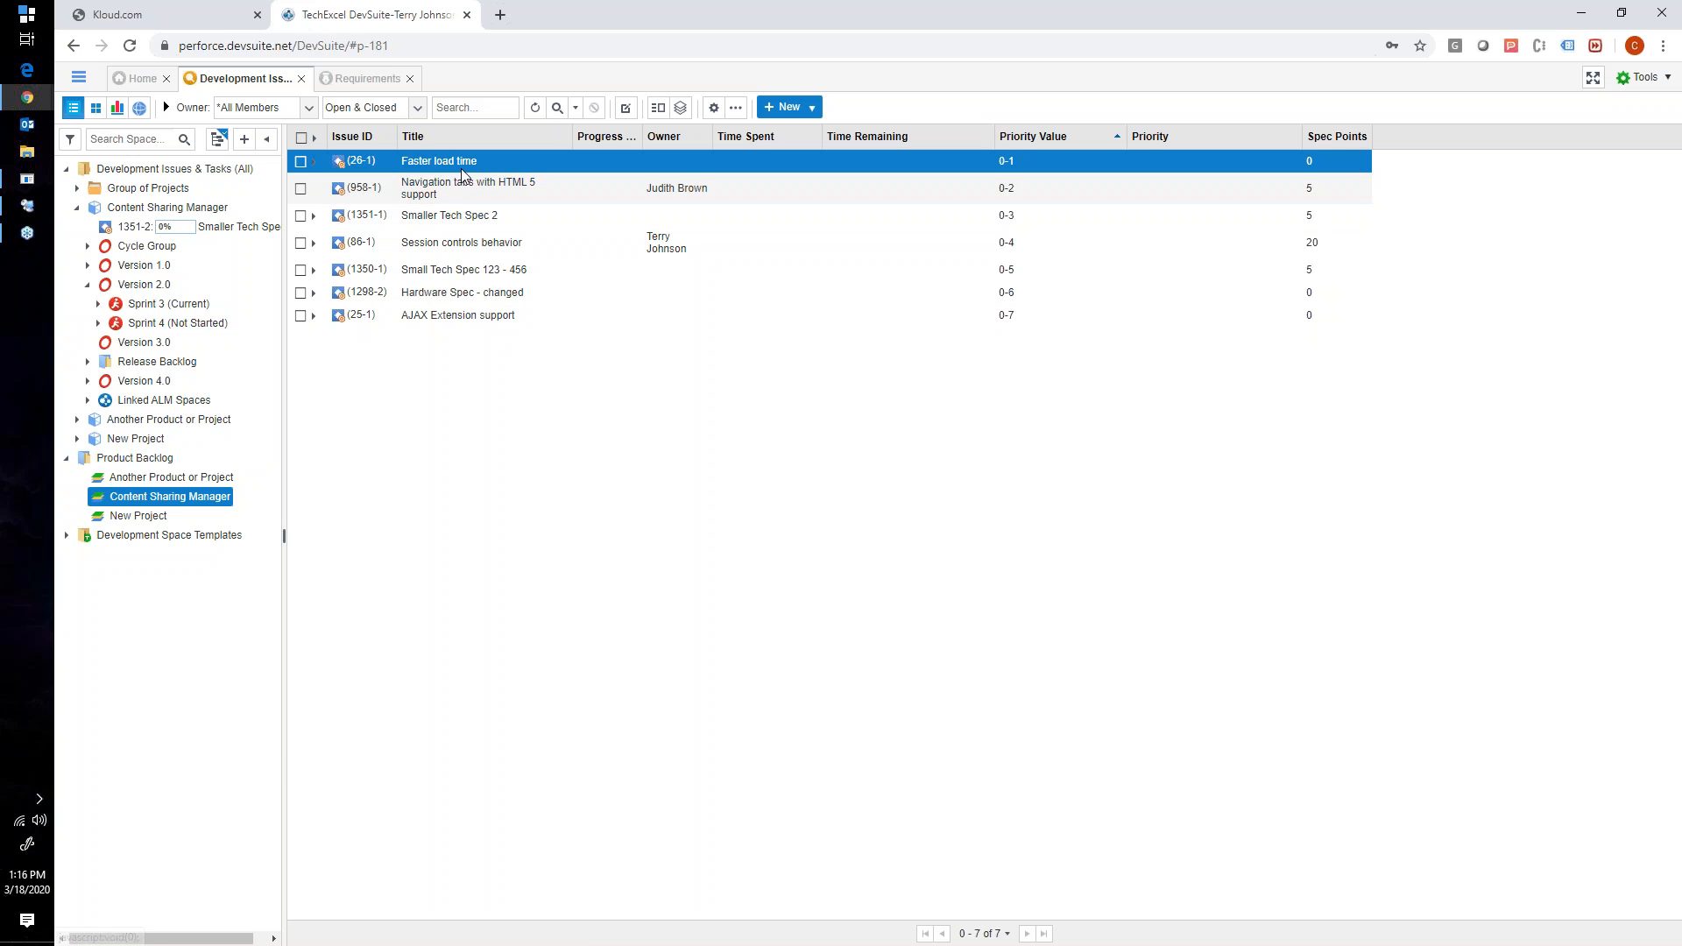
pyautogui.rightClick(403, 181)
pyautogui.moveTo(490, 290)
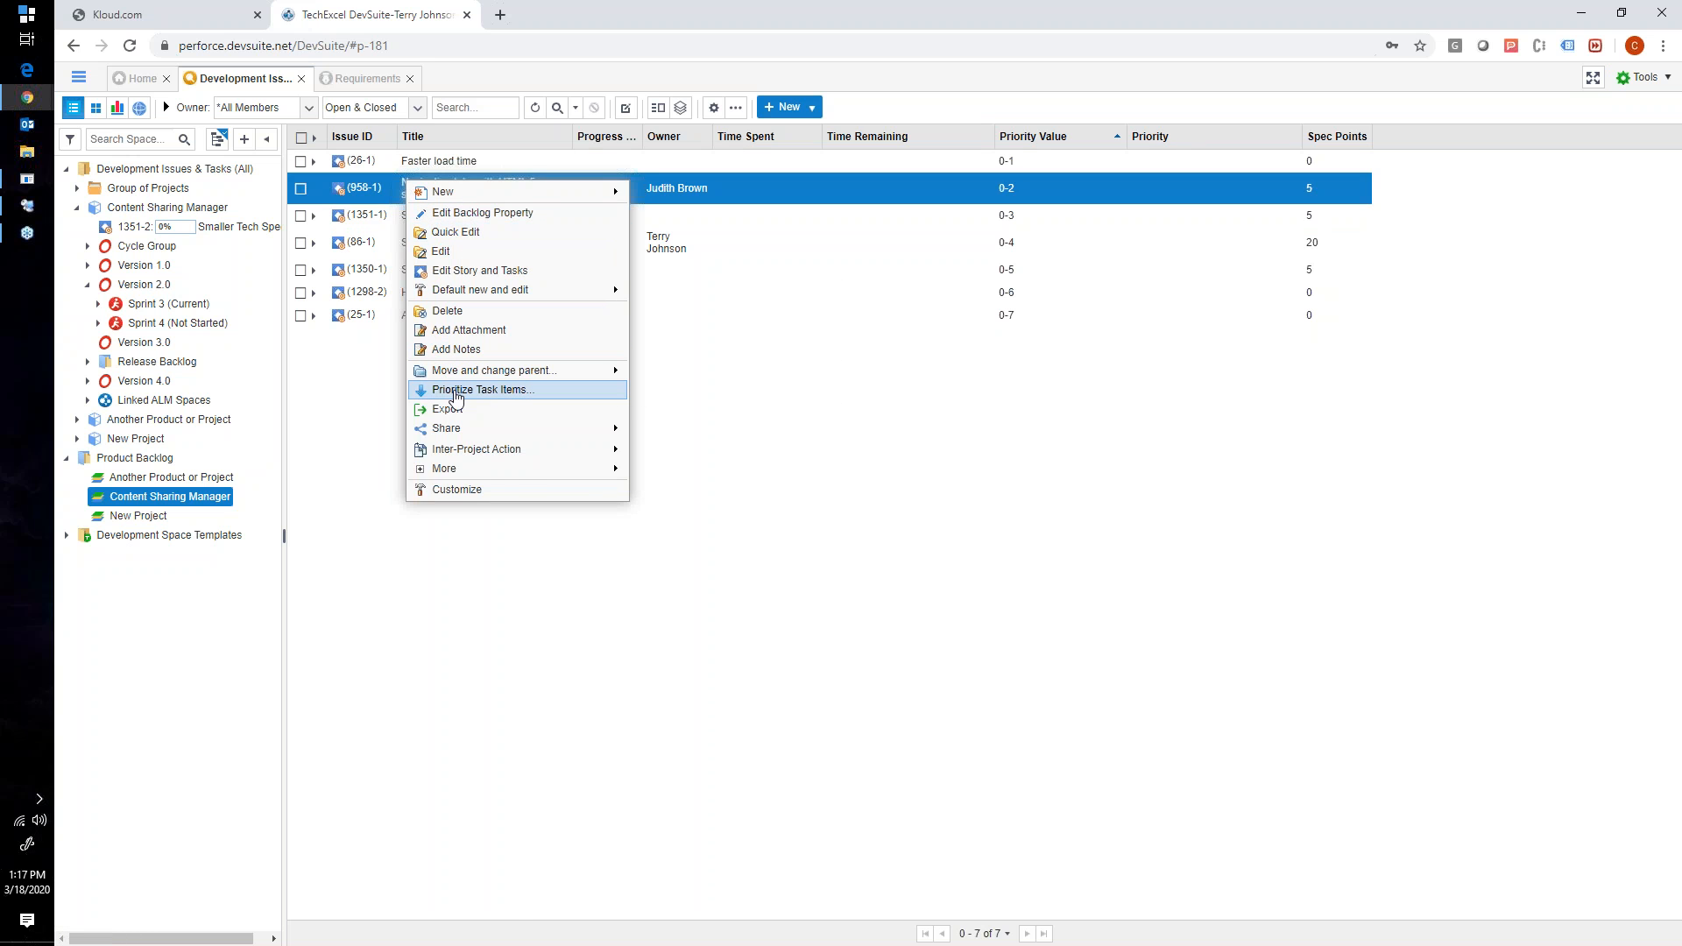
pyautogui.click(455, 389)
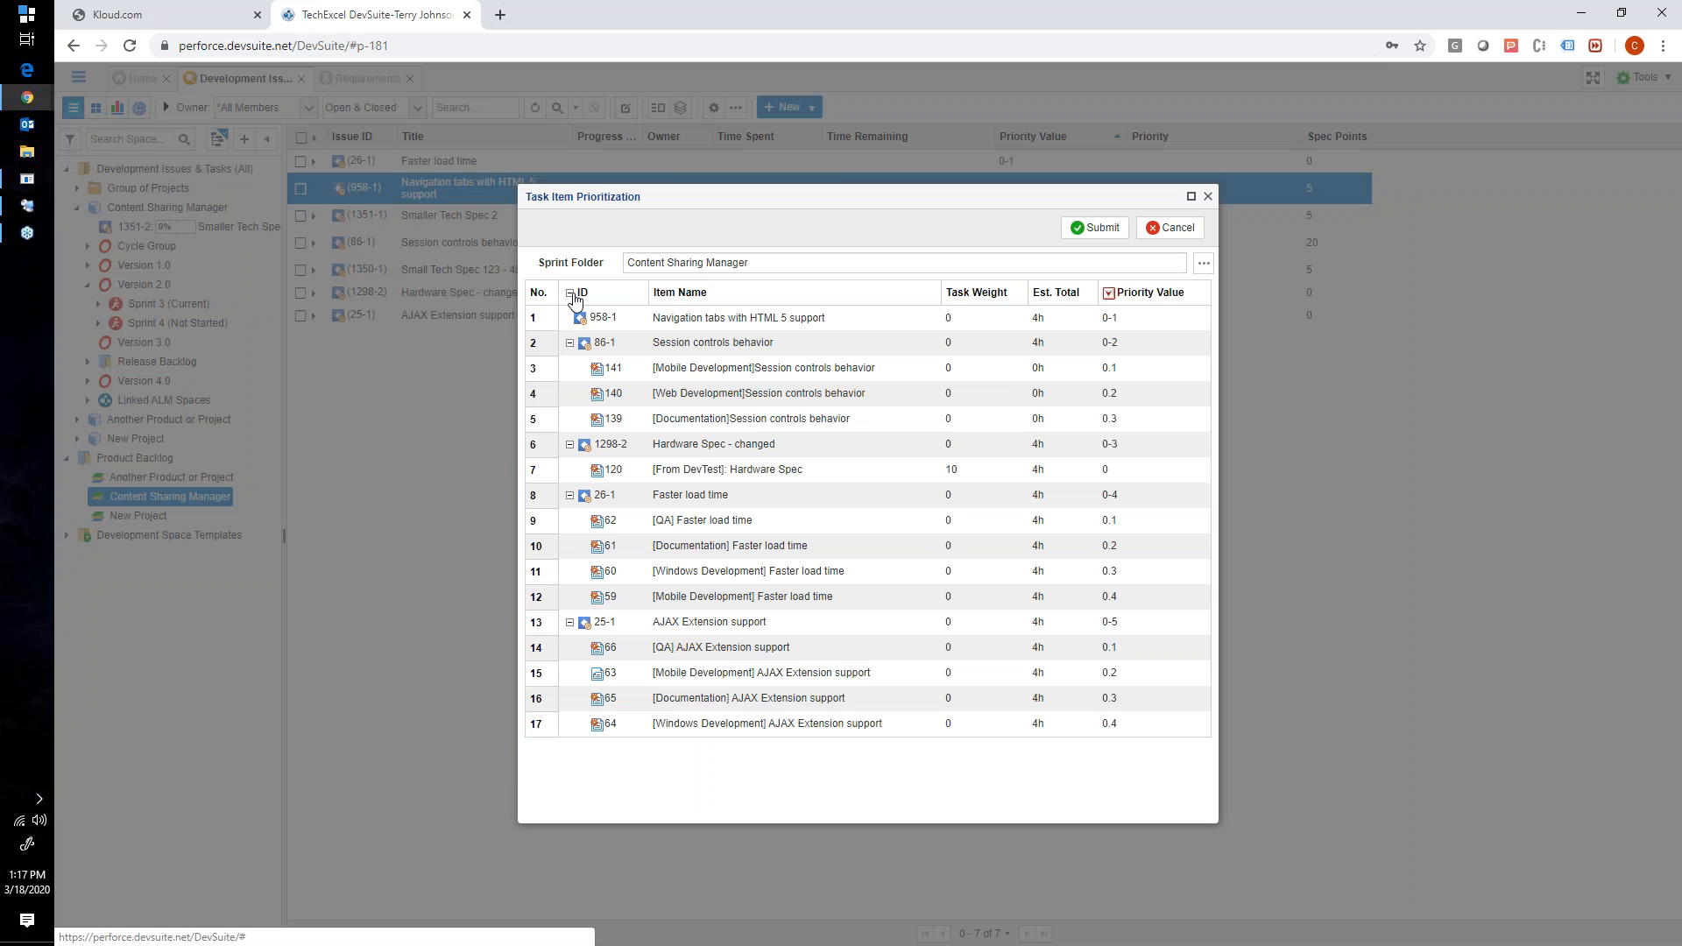
pyautogui.click(569, 293)
pyautogui.click(574, 294)
pyautogui.click(573, 294)
pyautogui.click(574, 294)
pyautogui.click(570, 292)
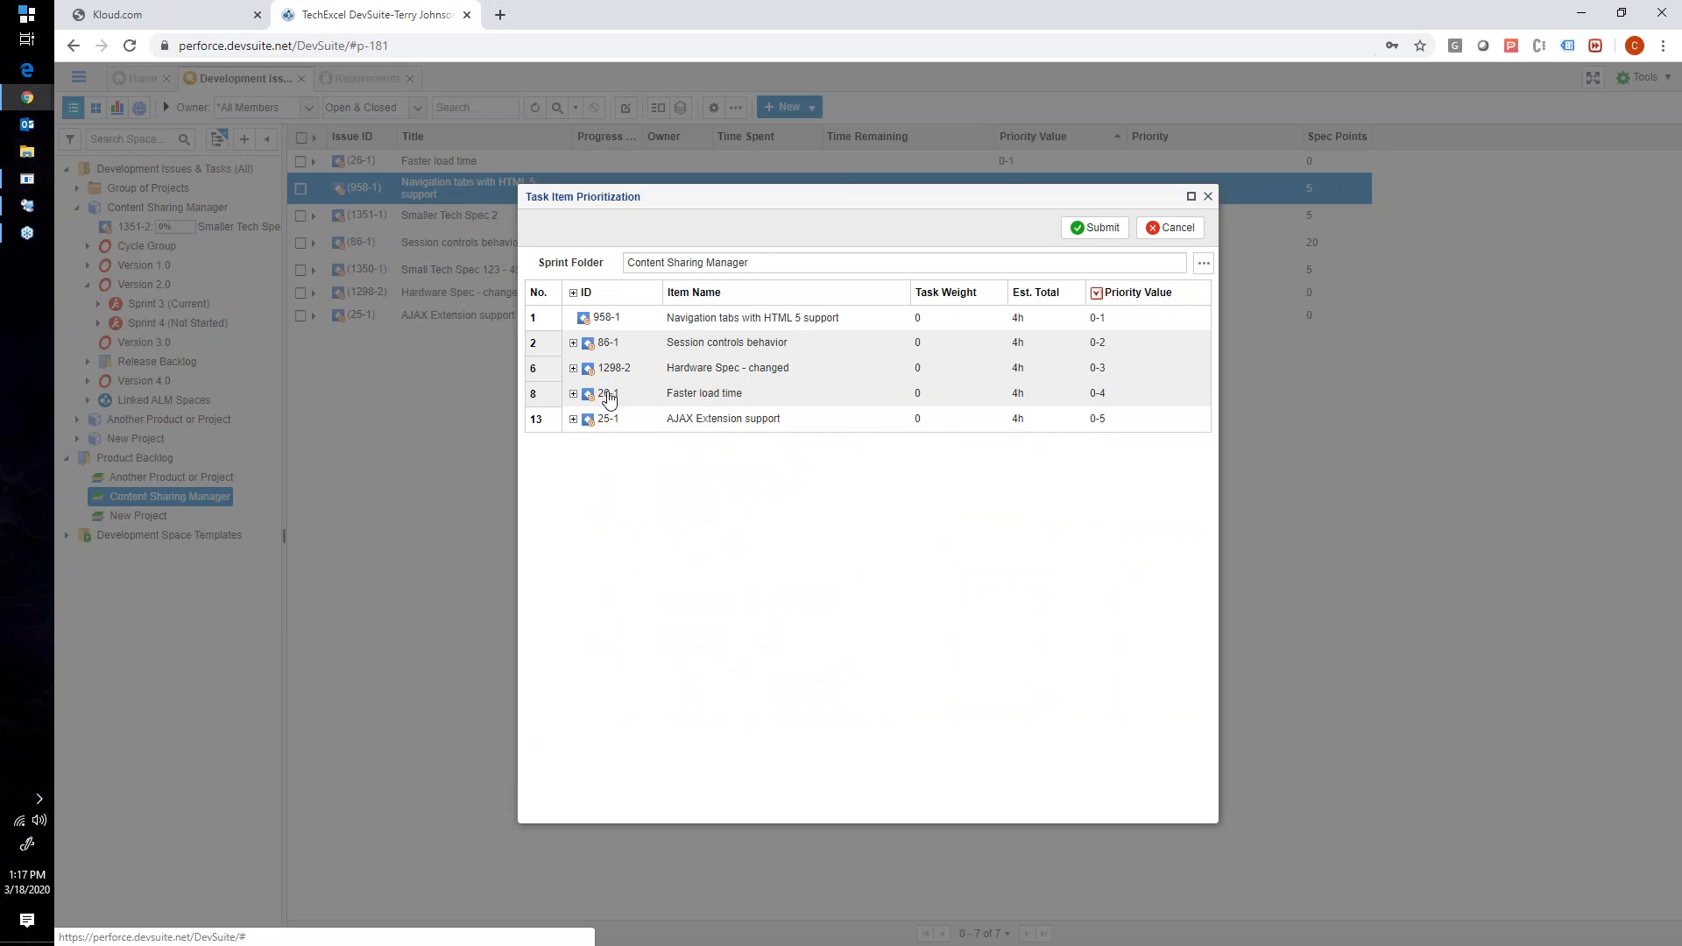
# - Move AJAX Extension support to second place and Hardware Spec - changed to first in the prioritization list, and submit the order
pyautogui.moveTo(680, 426); pyautogui.dragTo(729, 353)
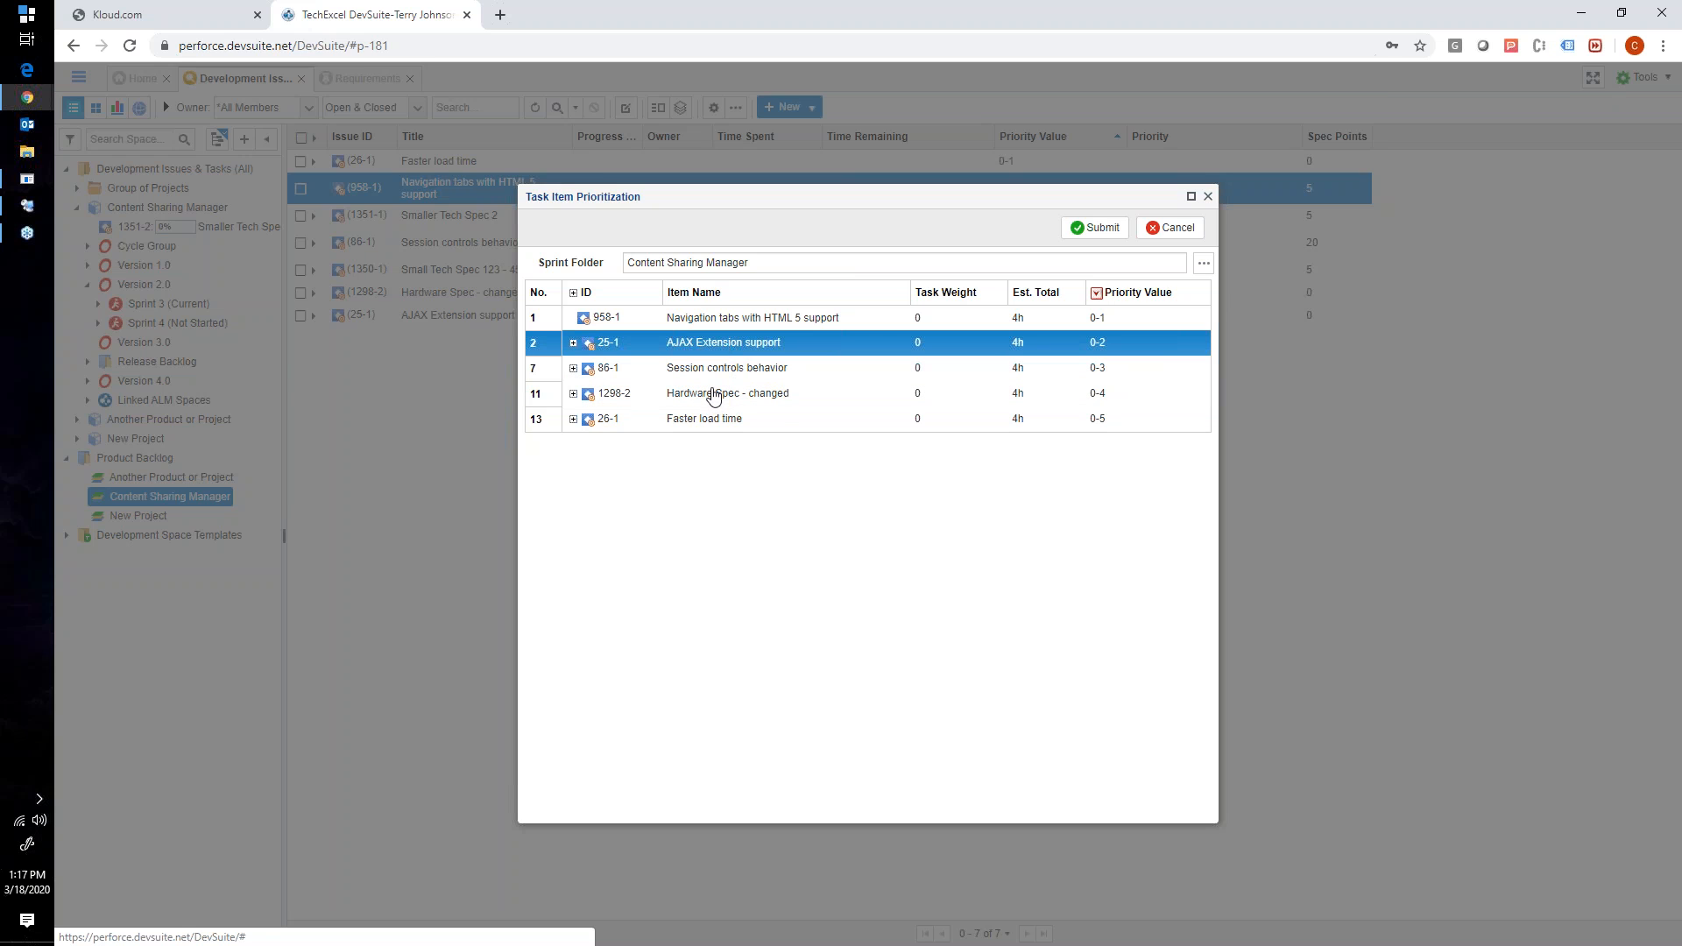
pyautogui.moveTo(705, 392); pyautogui.dragTo(743, 321)
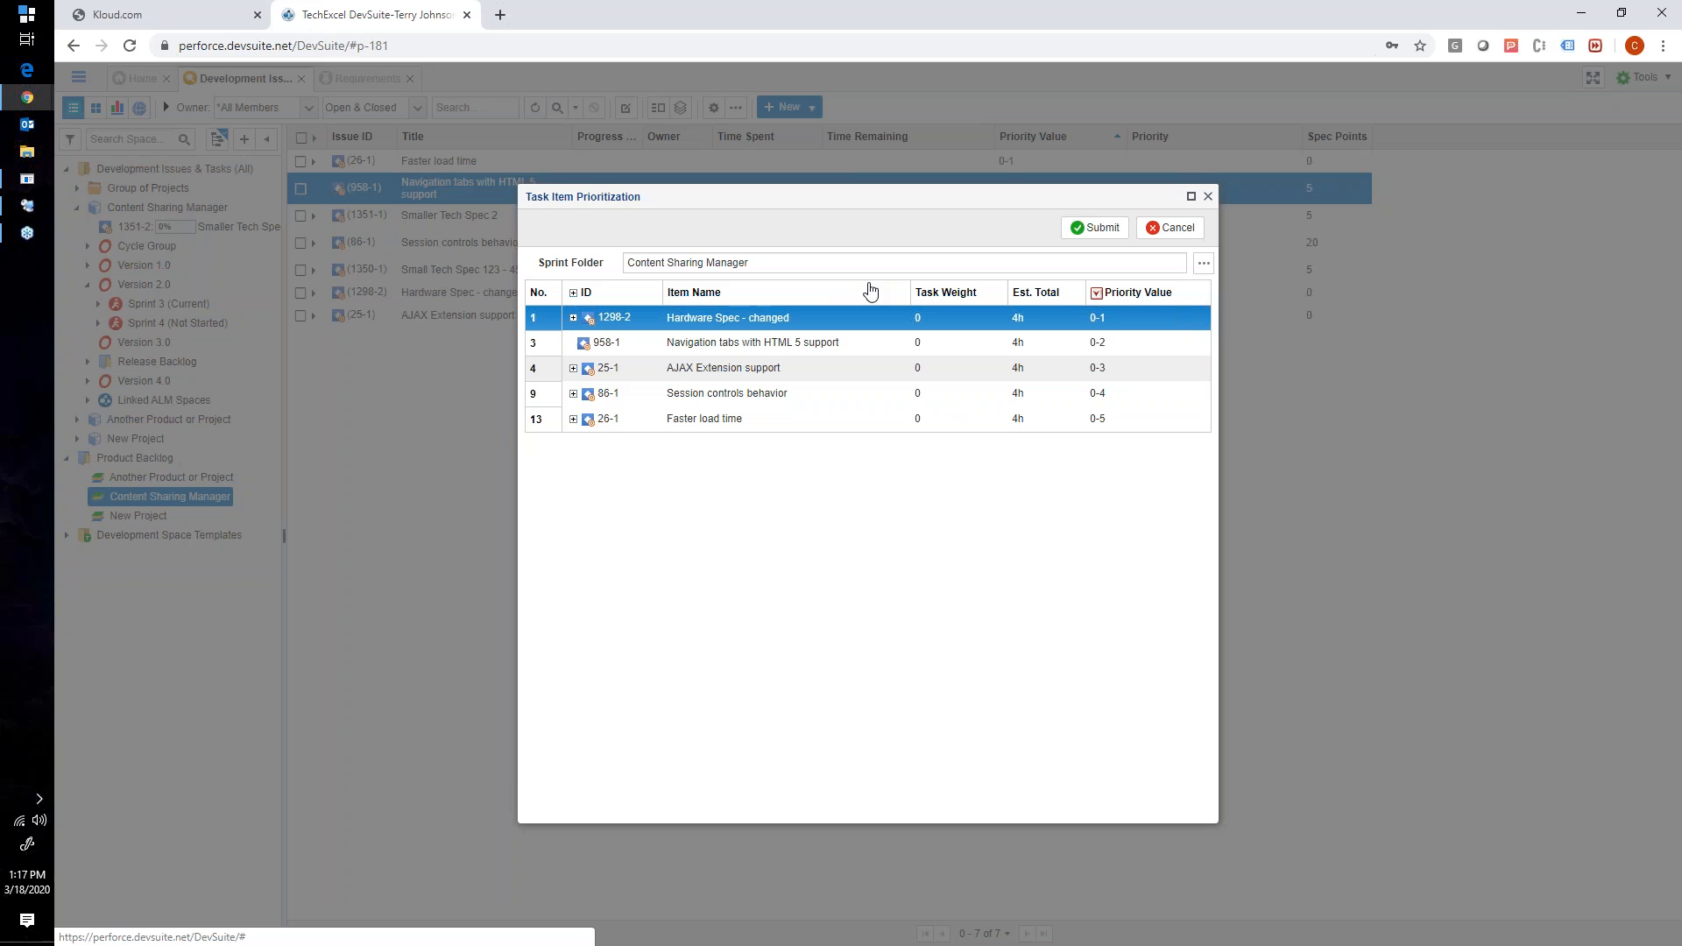
pyautogui.click(1082, 228)
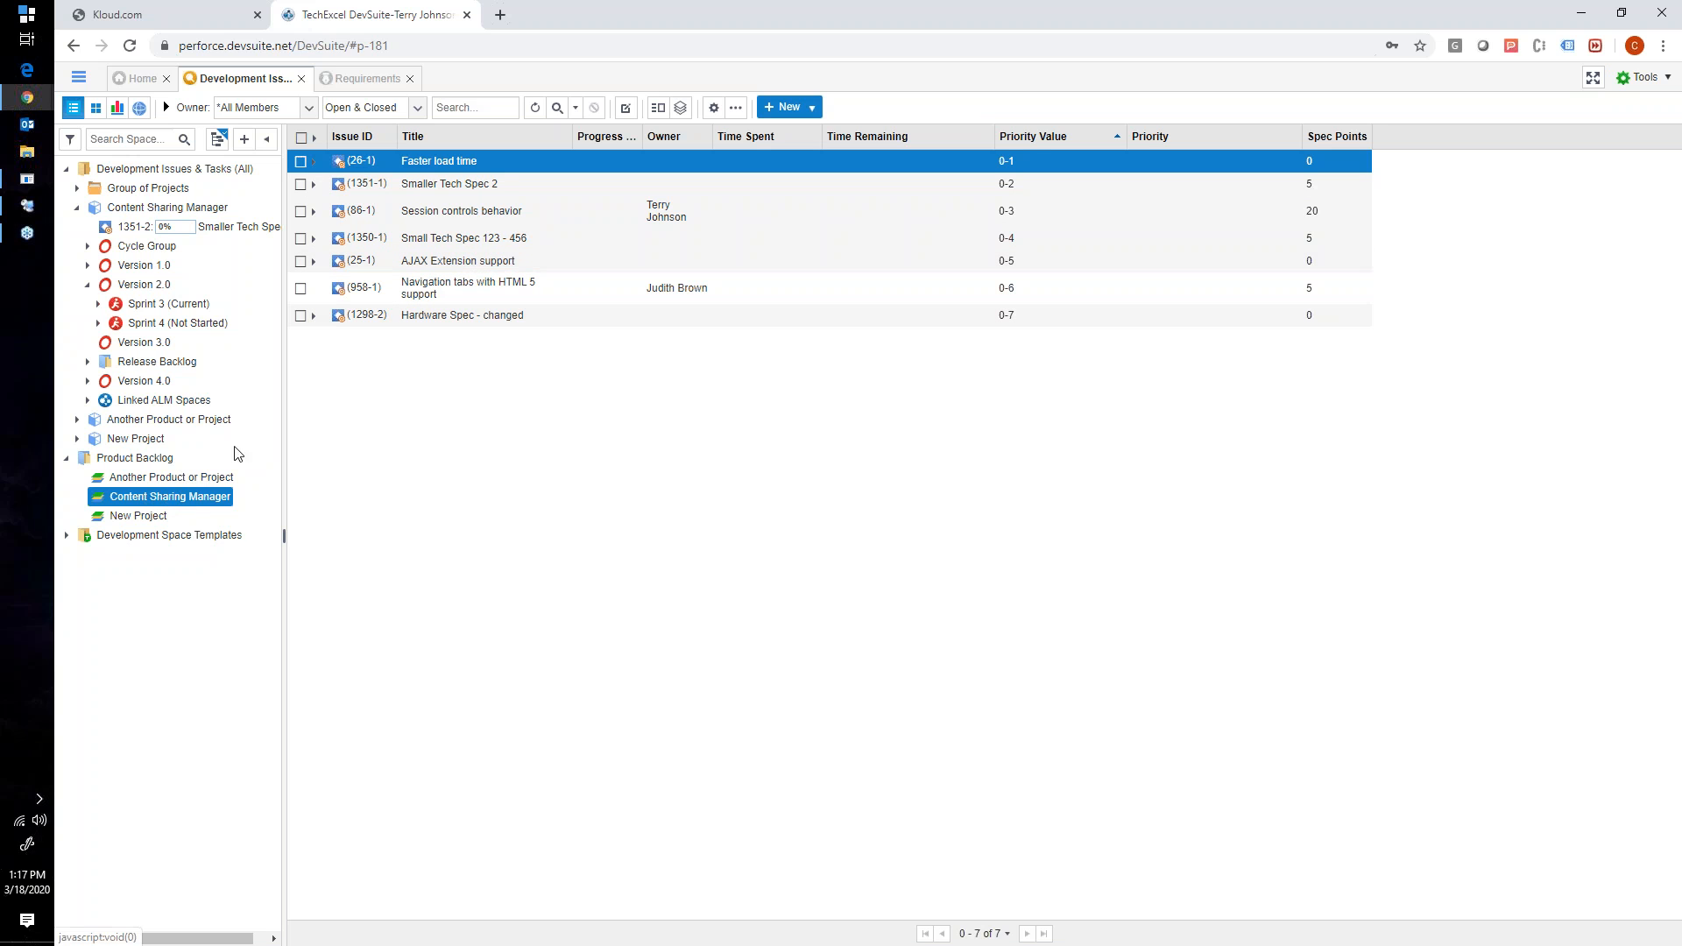
# - Look over the project bases, examine the Assign to Development options for spec 33 in Requirements, and close without assigning
pyautogui.click(78, 77)
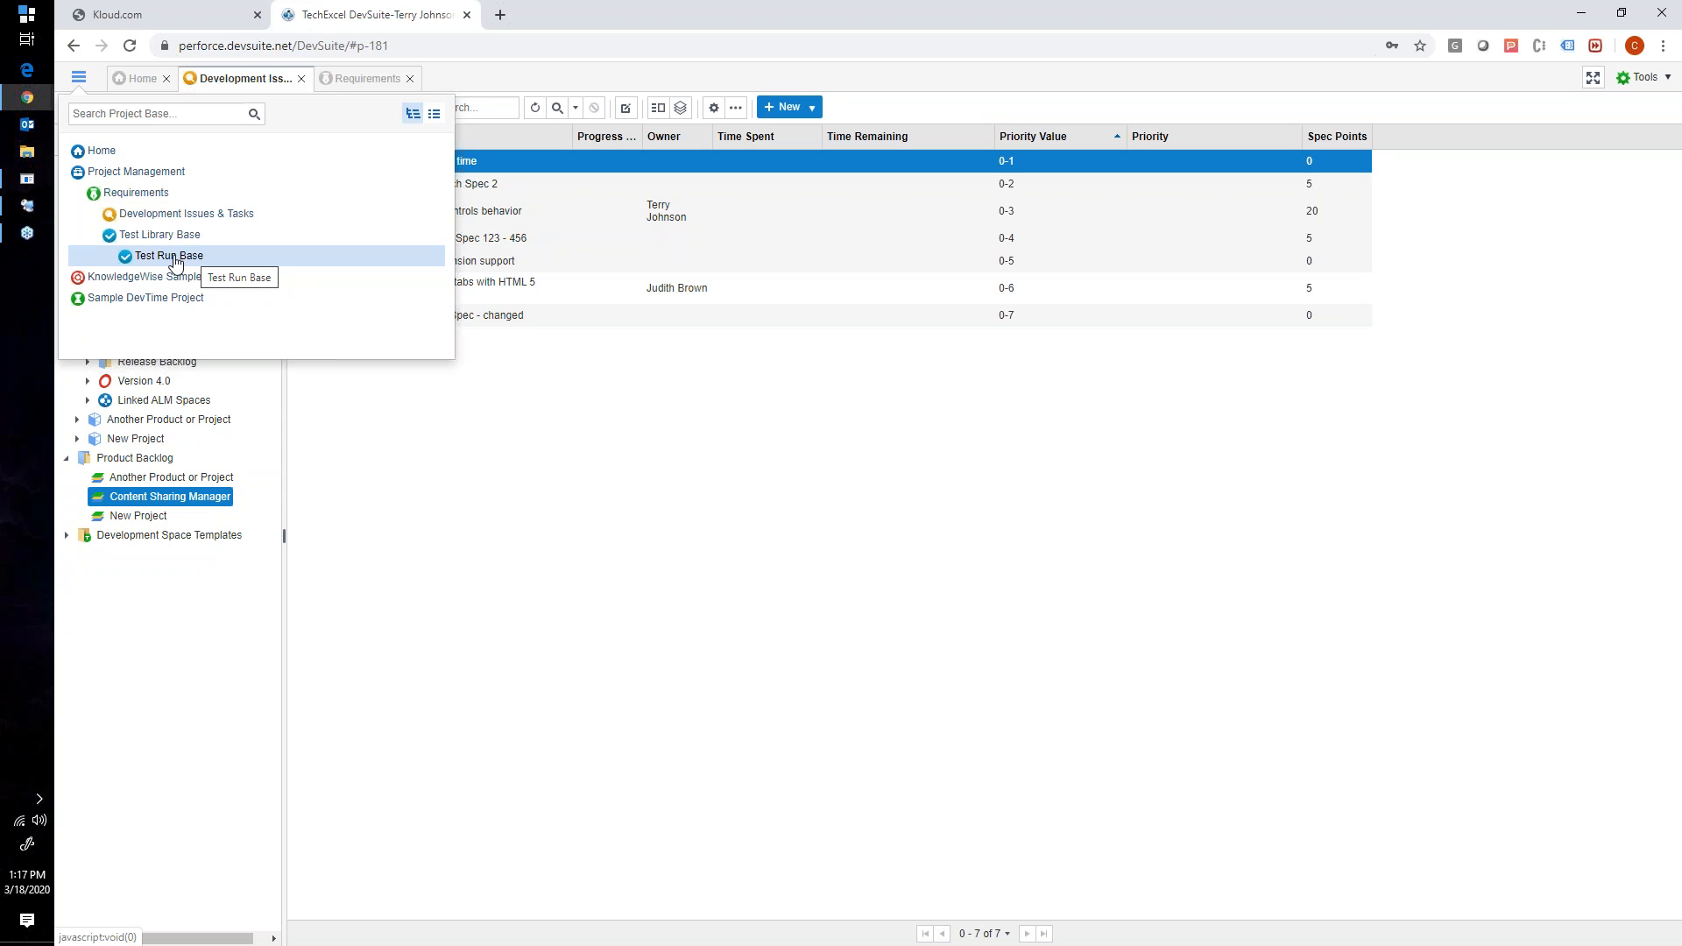
pyautogui.click(388, 416)
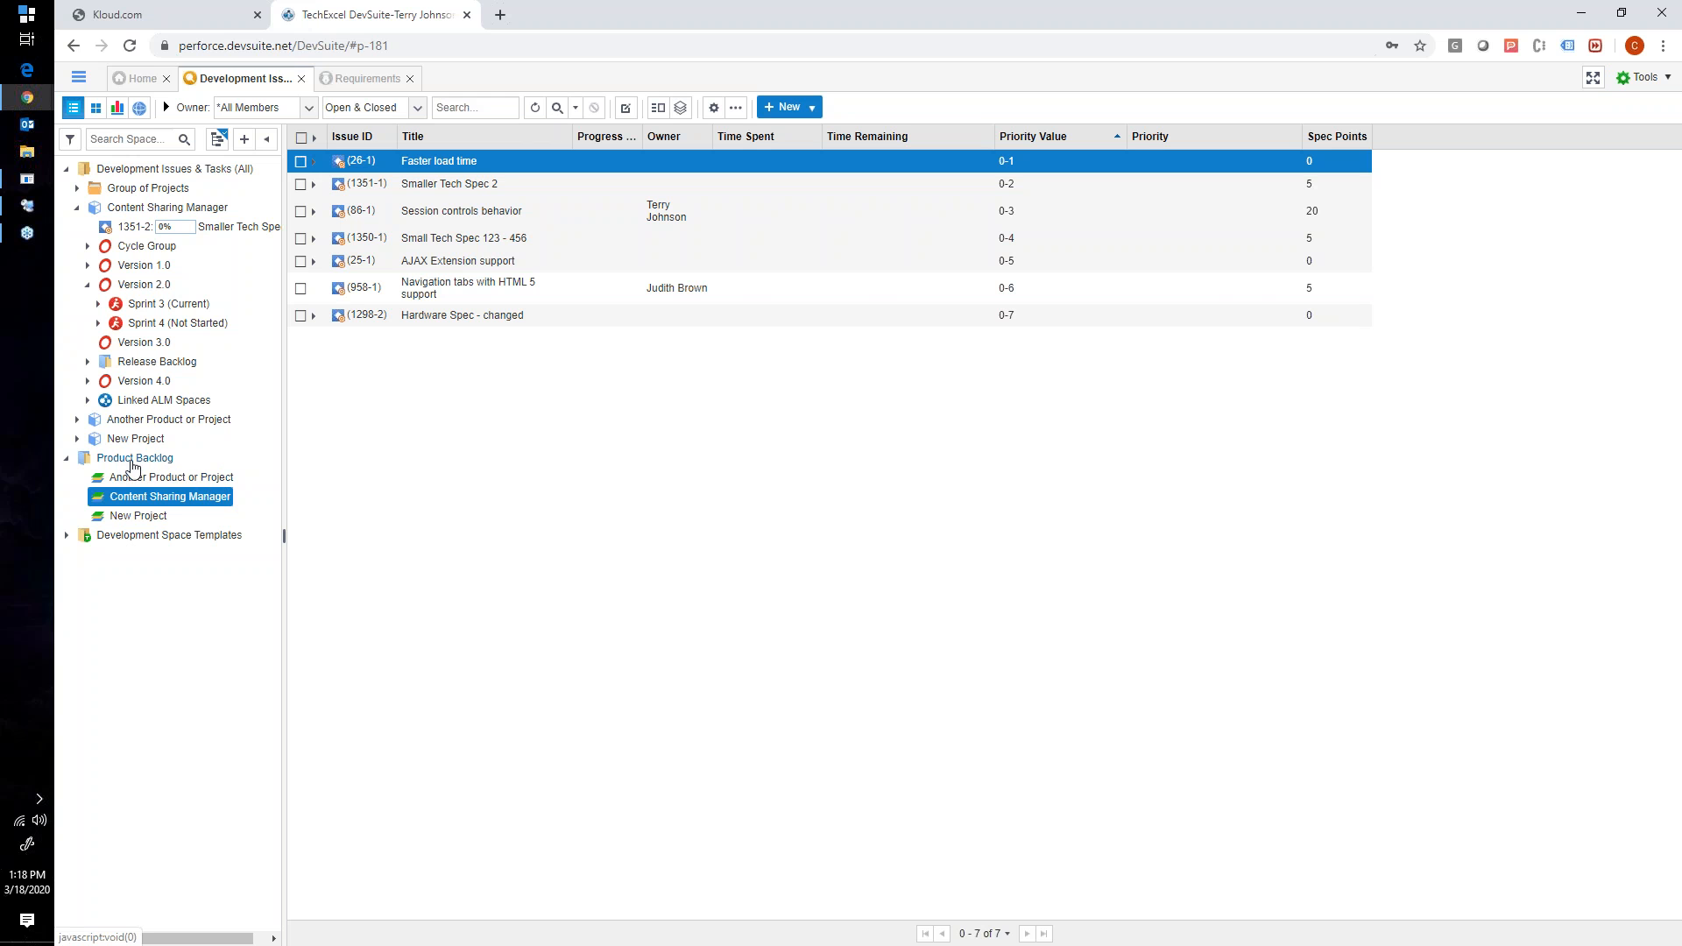
pyautogui.click(364, 78)
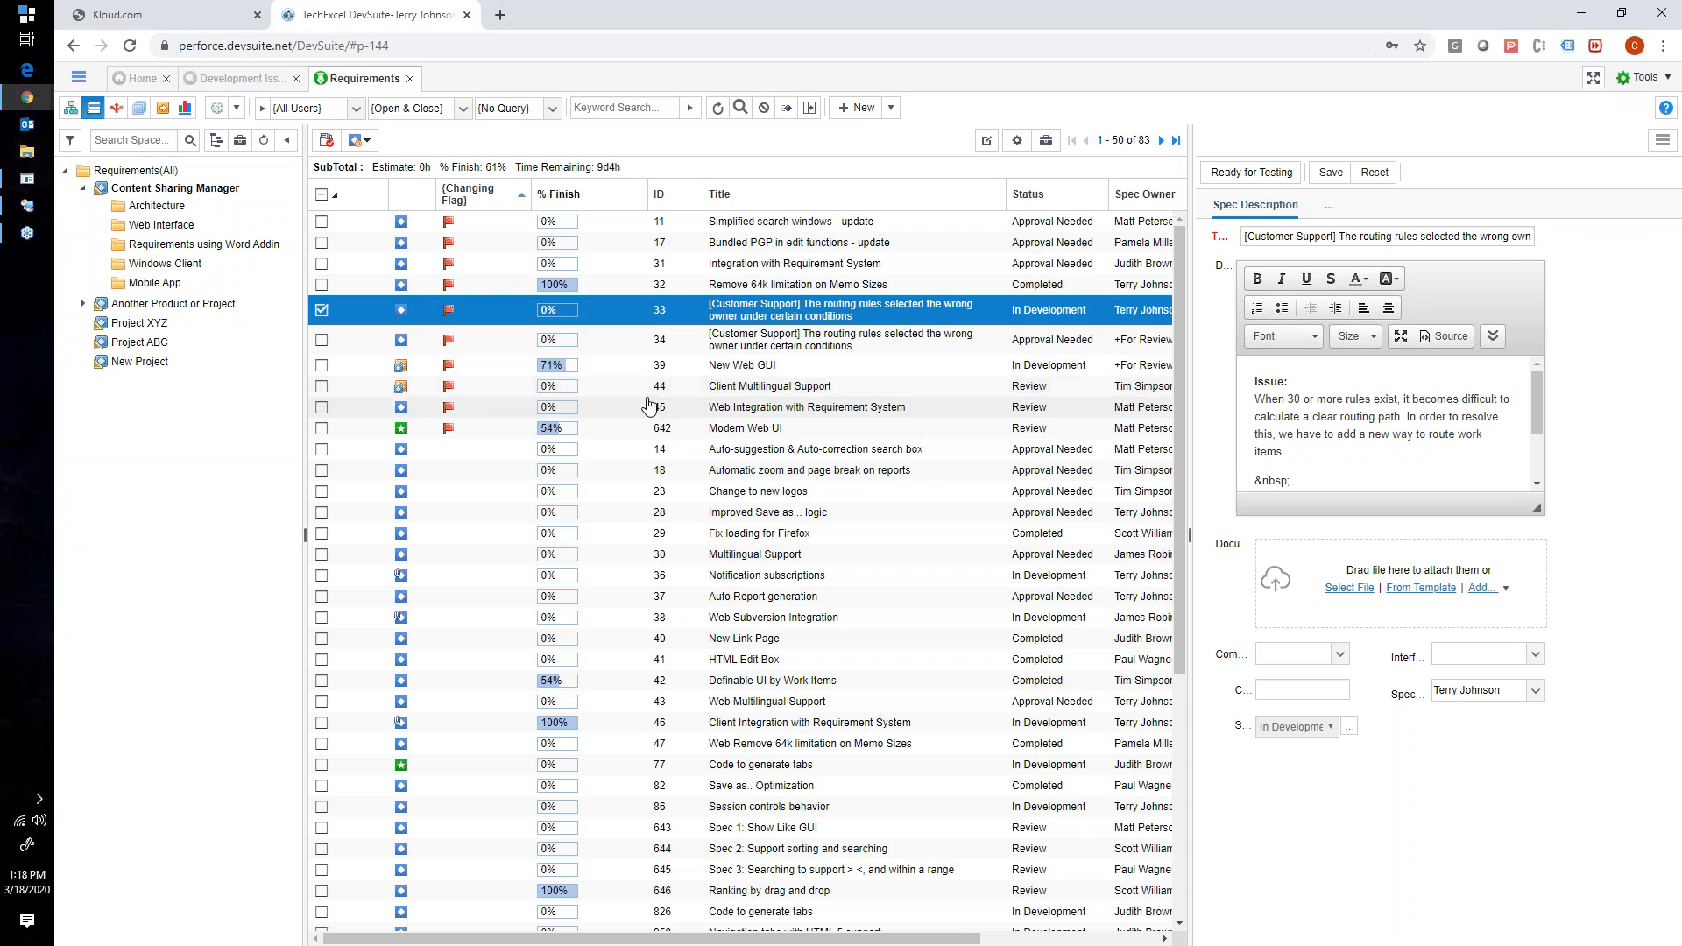
pyautogui.rightClick(660, 307)
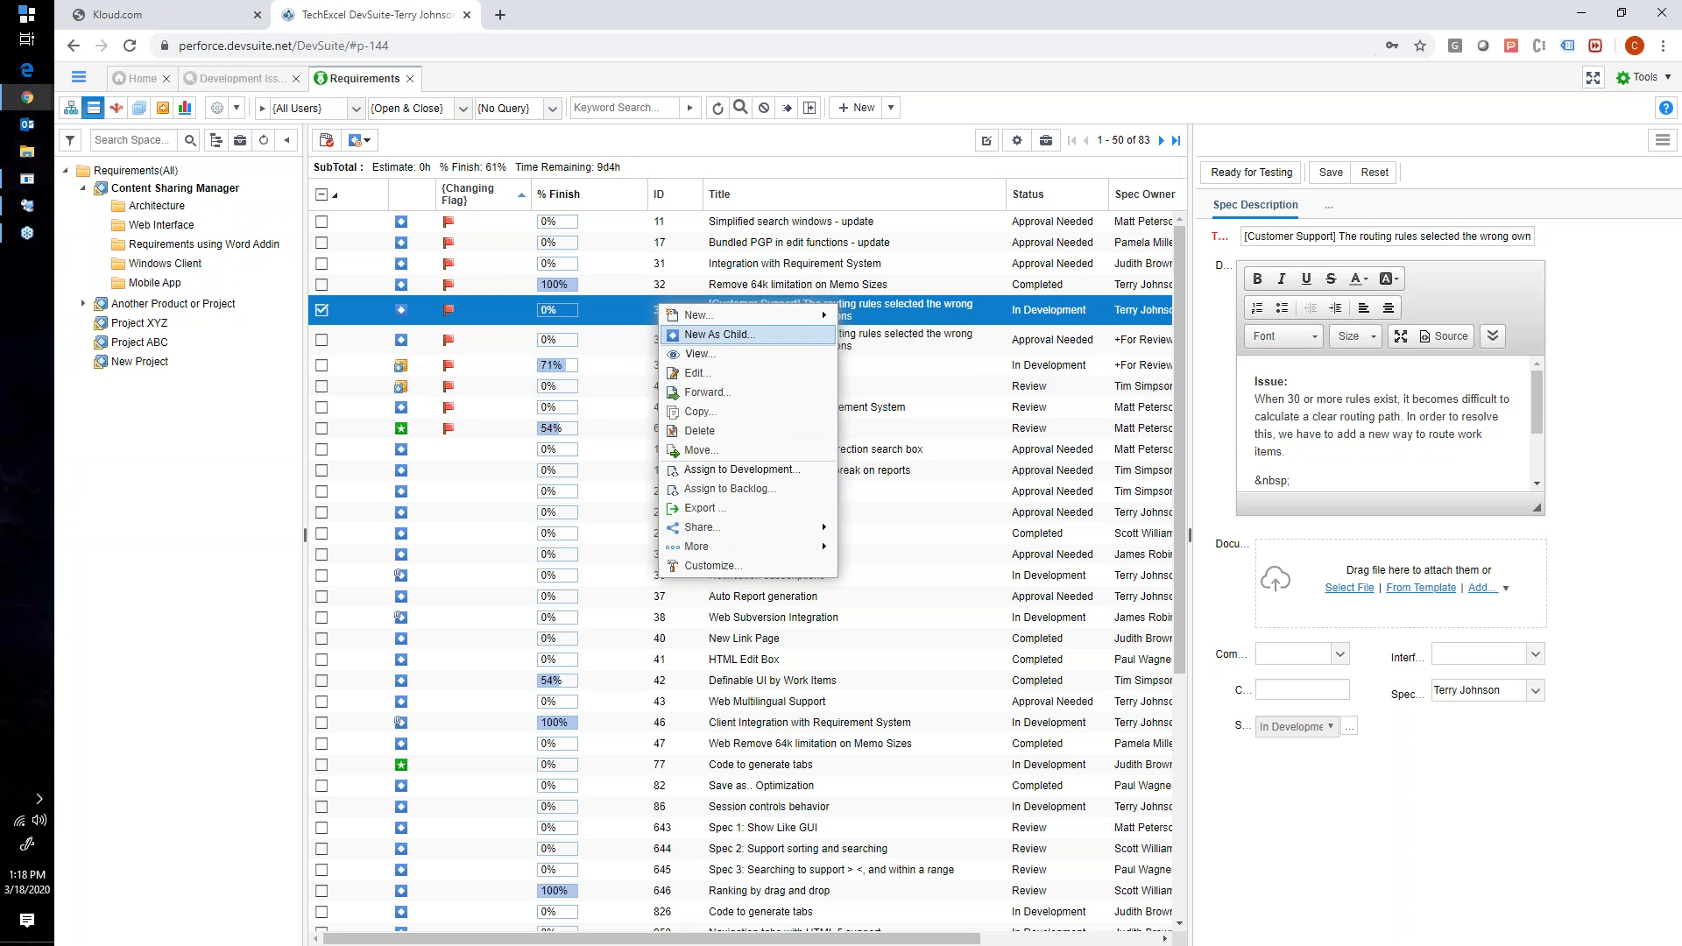
pyautogui.click(709, 472)
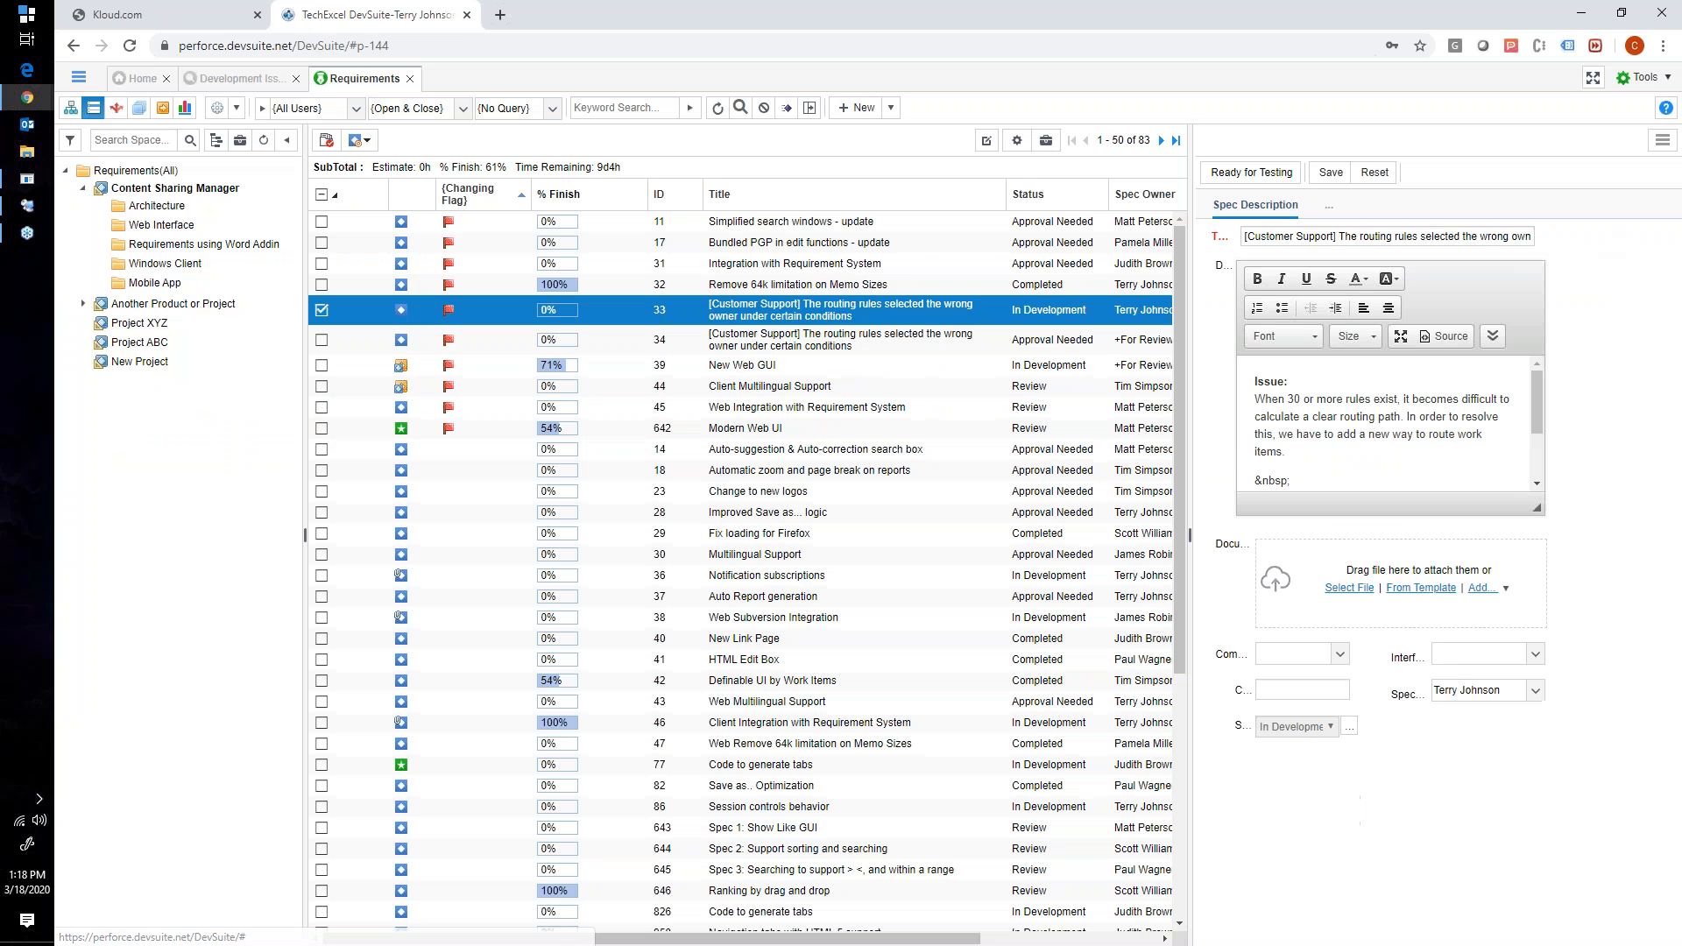
pyautogui.click(1592, 217)
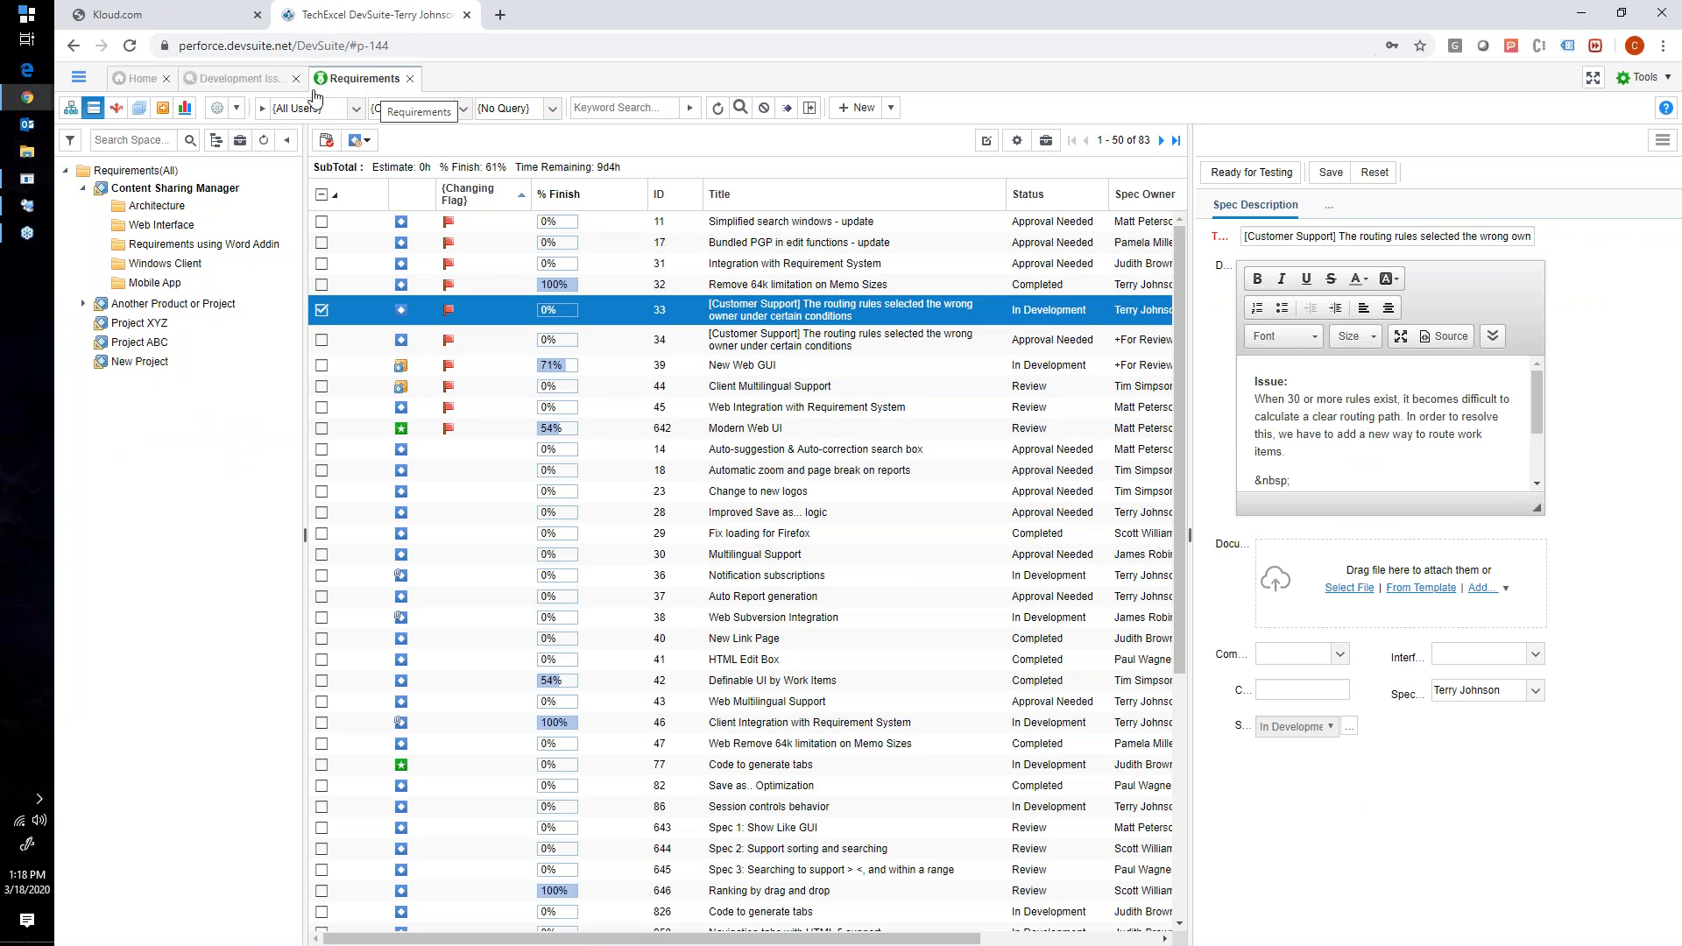
# - Return to Development Issues & Tasks, view the New Story and Tasks form for the Content Sharing Manager backlog, and cancel it
pyautogui.click(243, 80)
pyautogui.rightClick(357, 365)
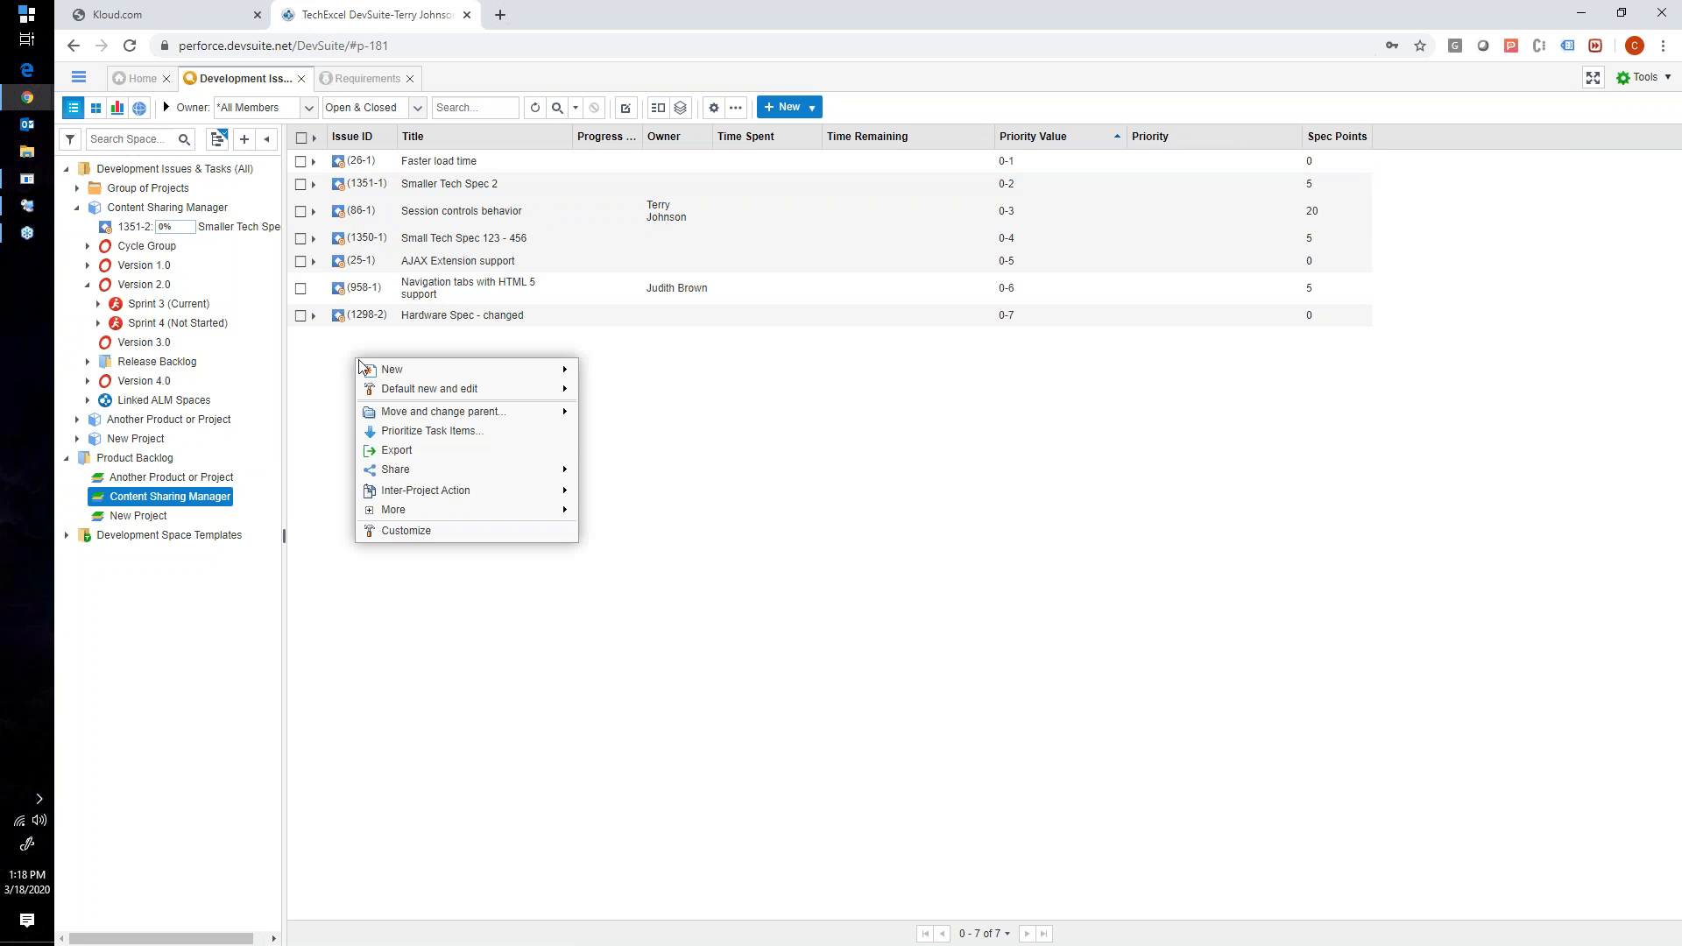
pyautogui.moveTo(374, 375)
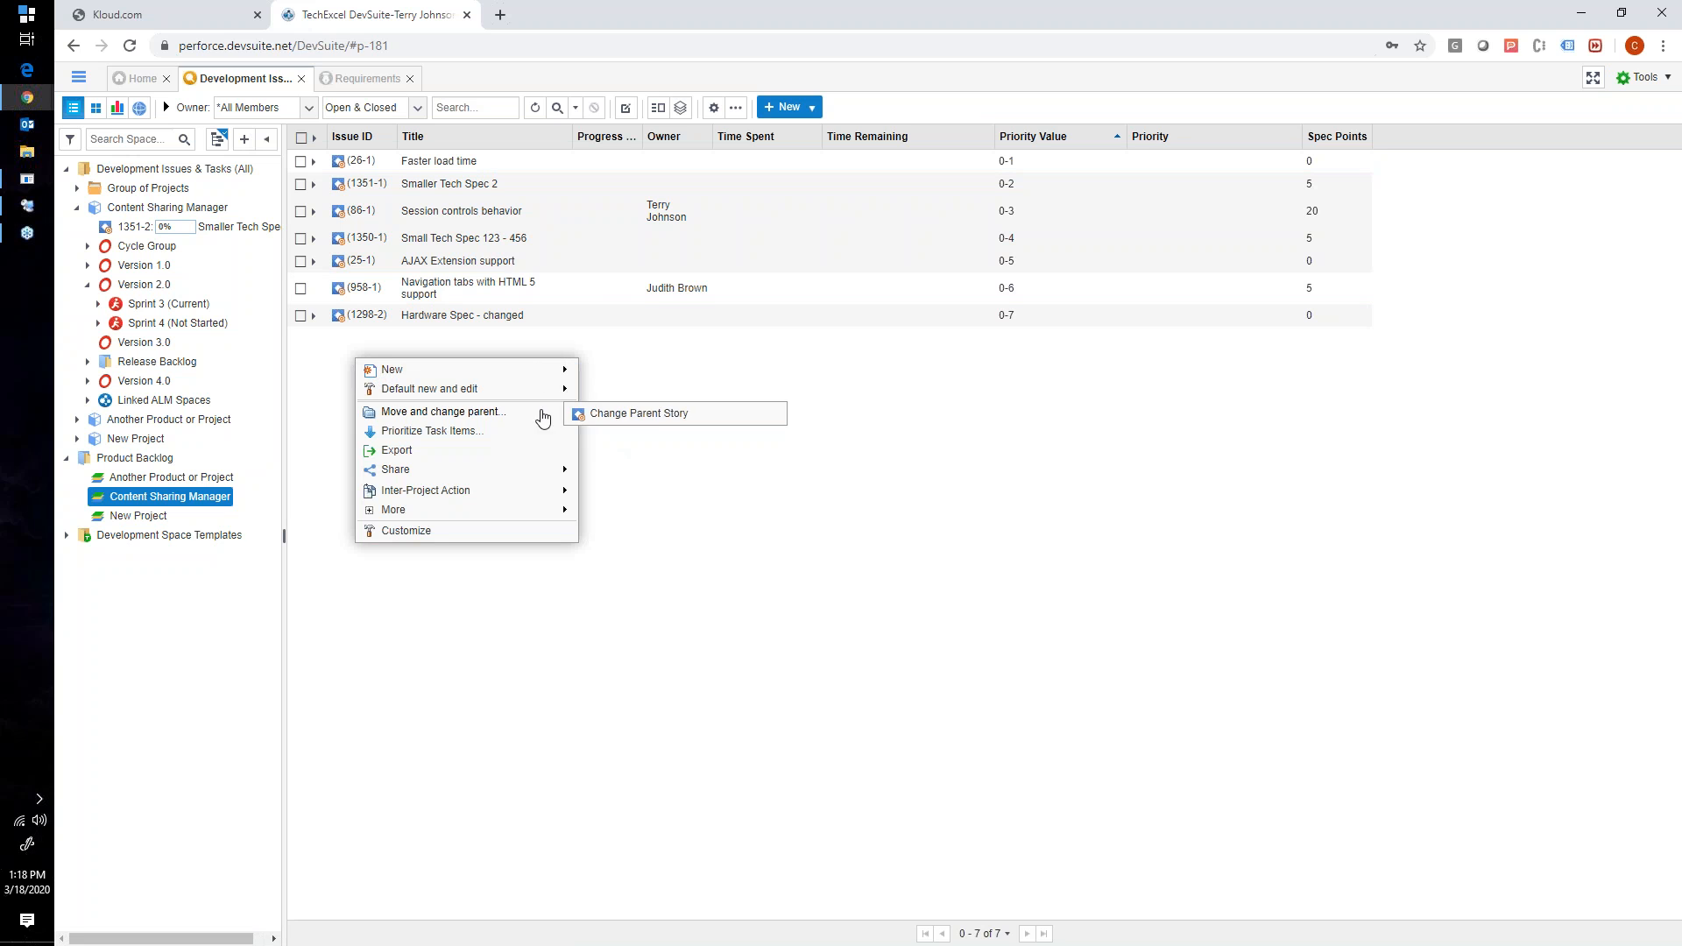
pyautogui.click(626, 432)
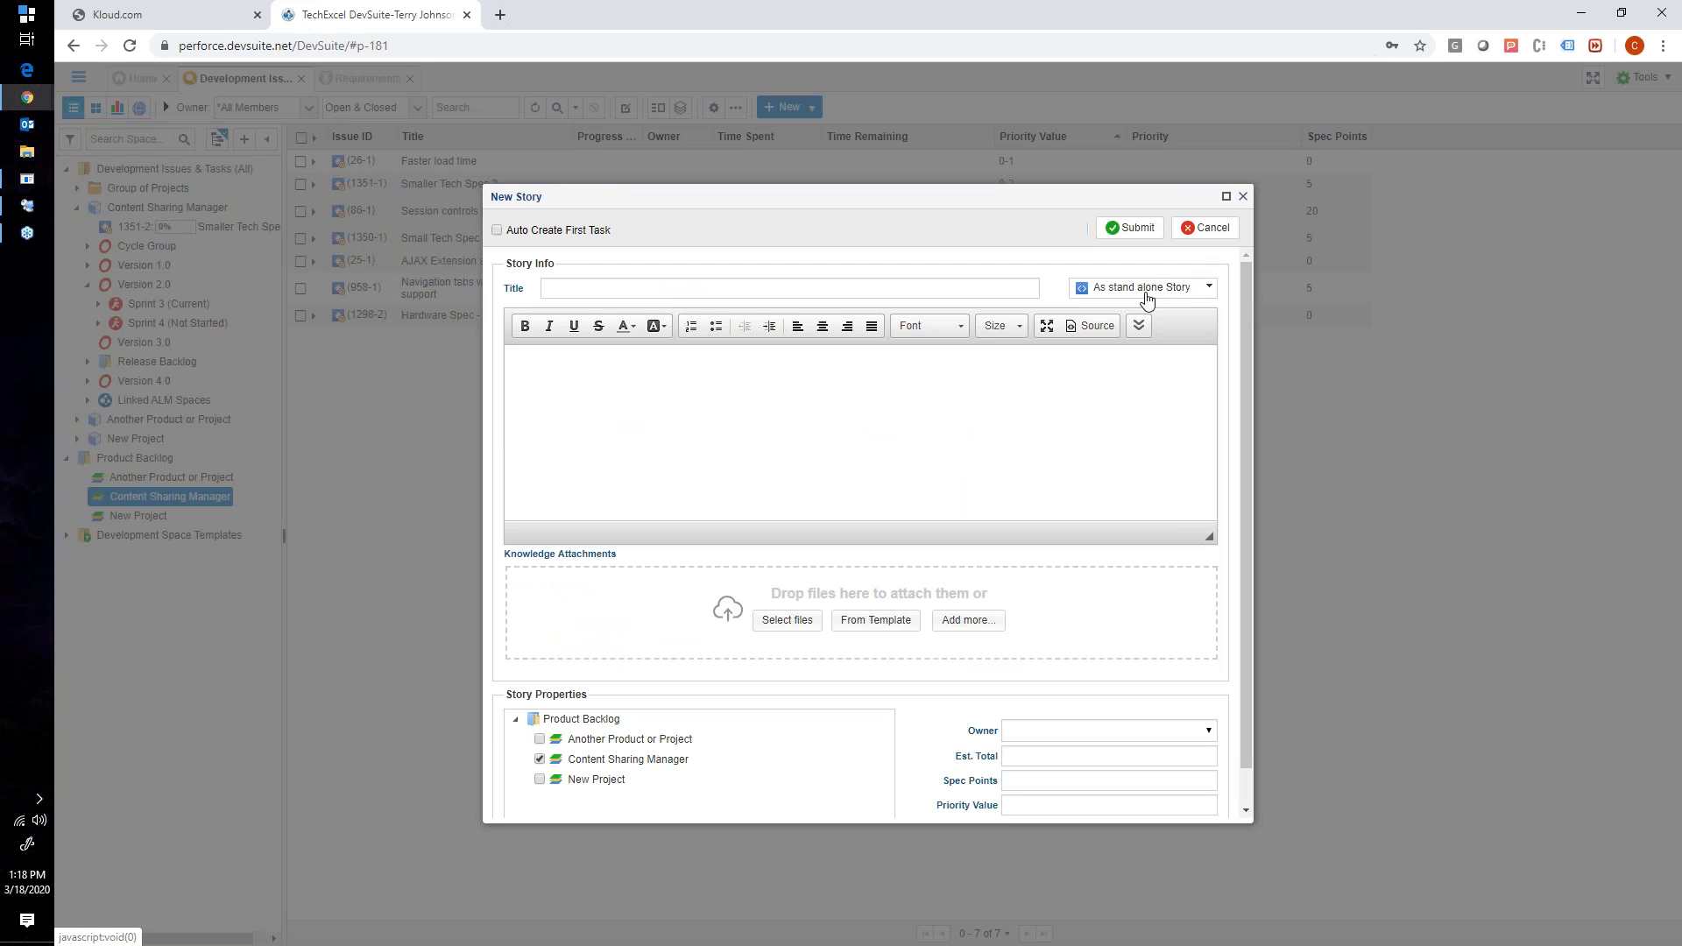
pyautogui.click(1201, 229)
# - Create a stand-alone story titled "A new story" in the Content Sharing Manager backlog, and close its story and tasks editor without changes
pyautogui.rightClick(592, 369)
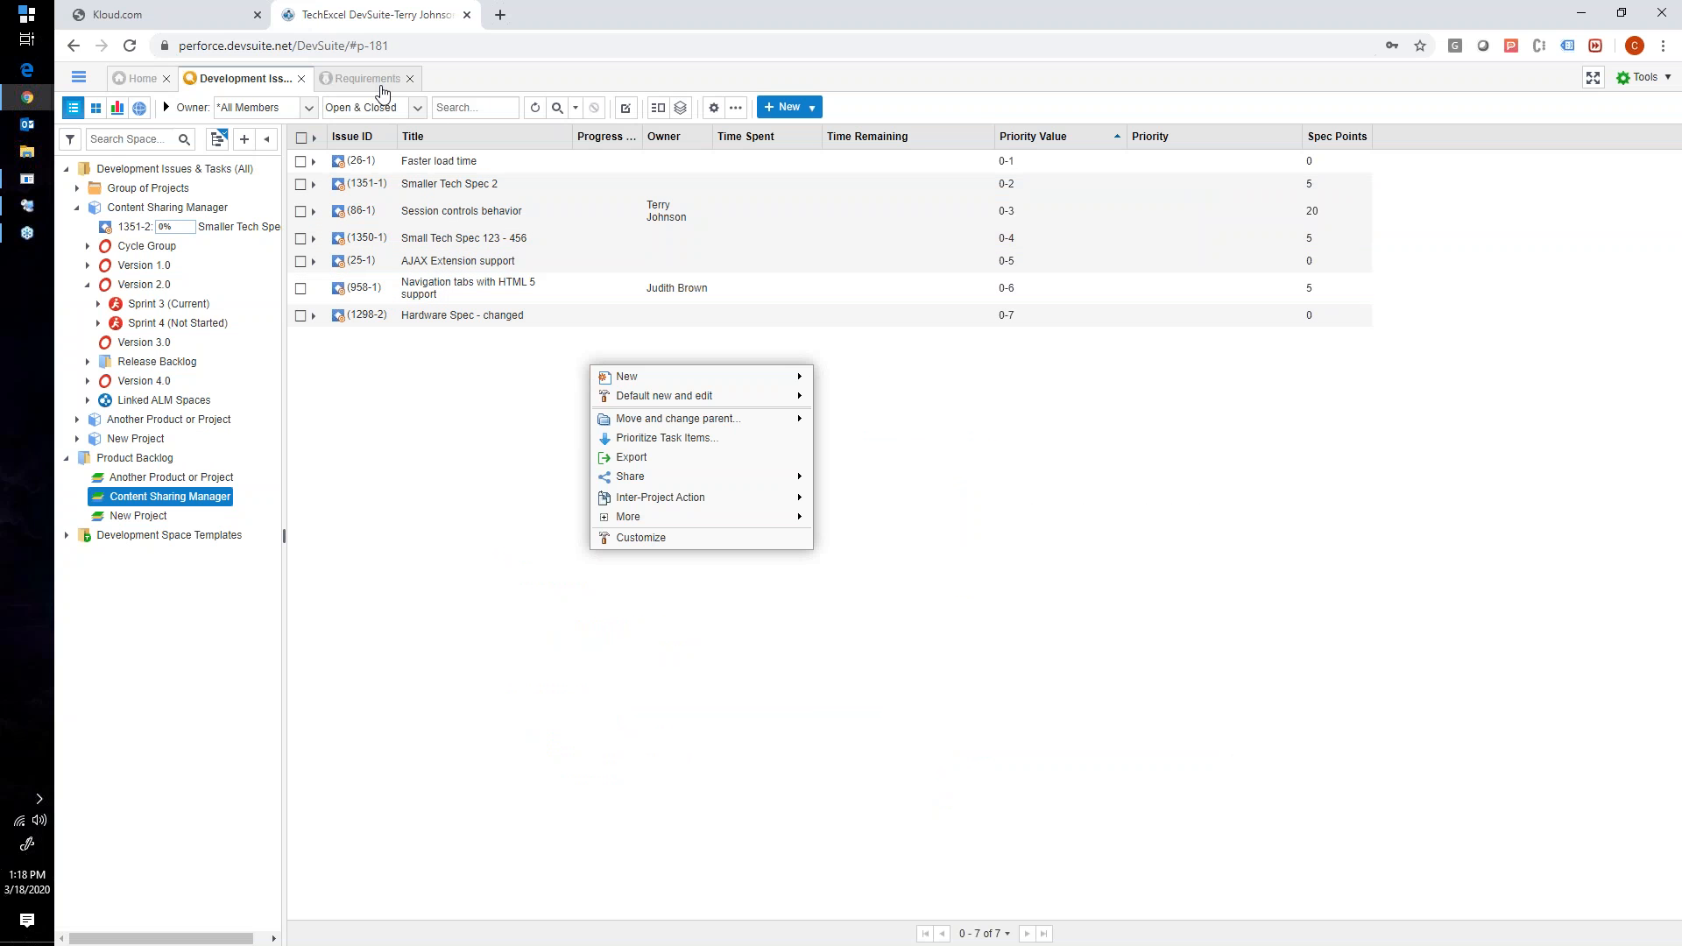
pyautogui.rightClick(442, 349)
pyautogui.moveTo(473, 361)
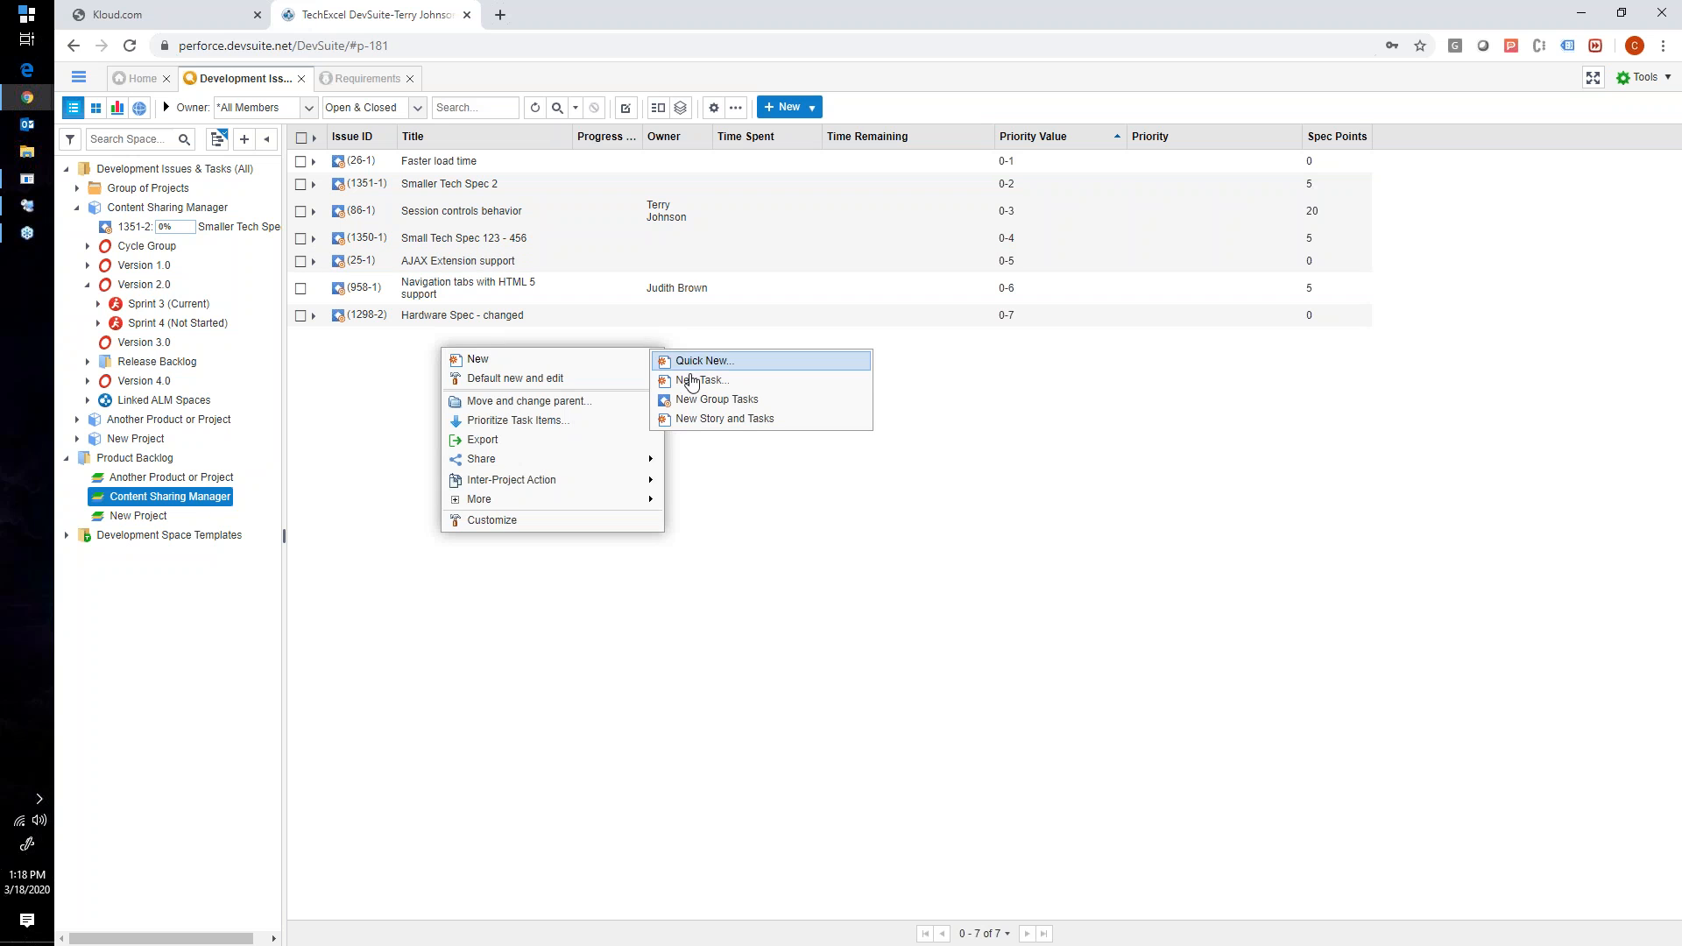
pyautogui.click(710, 420)
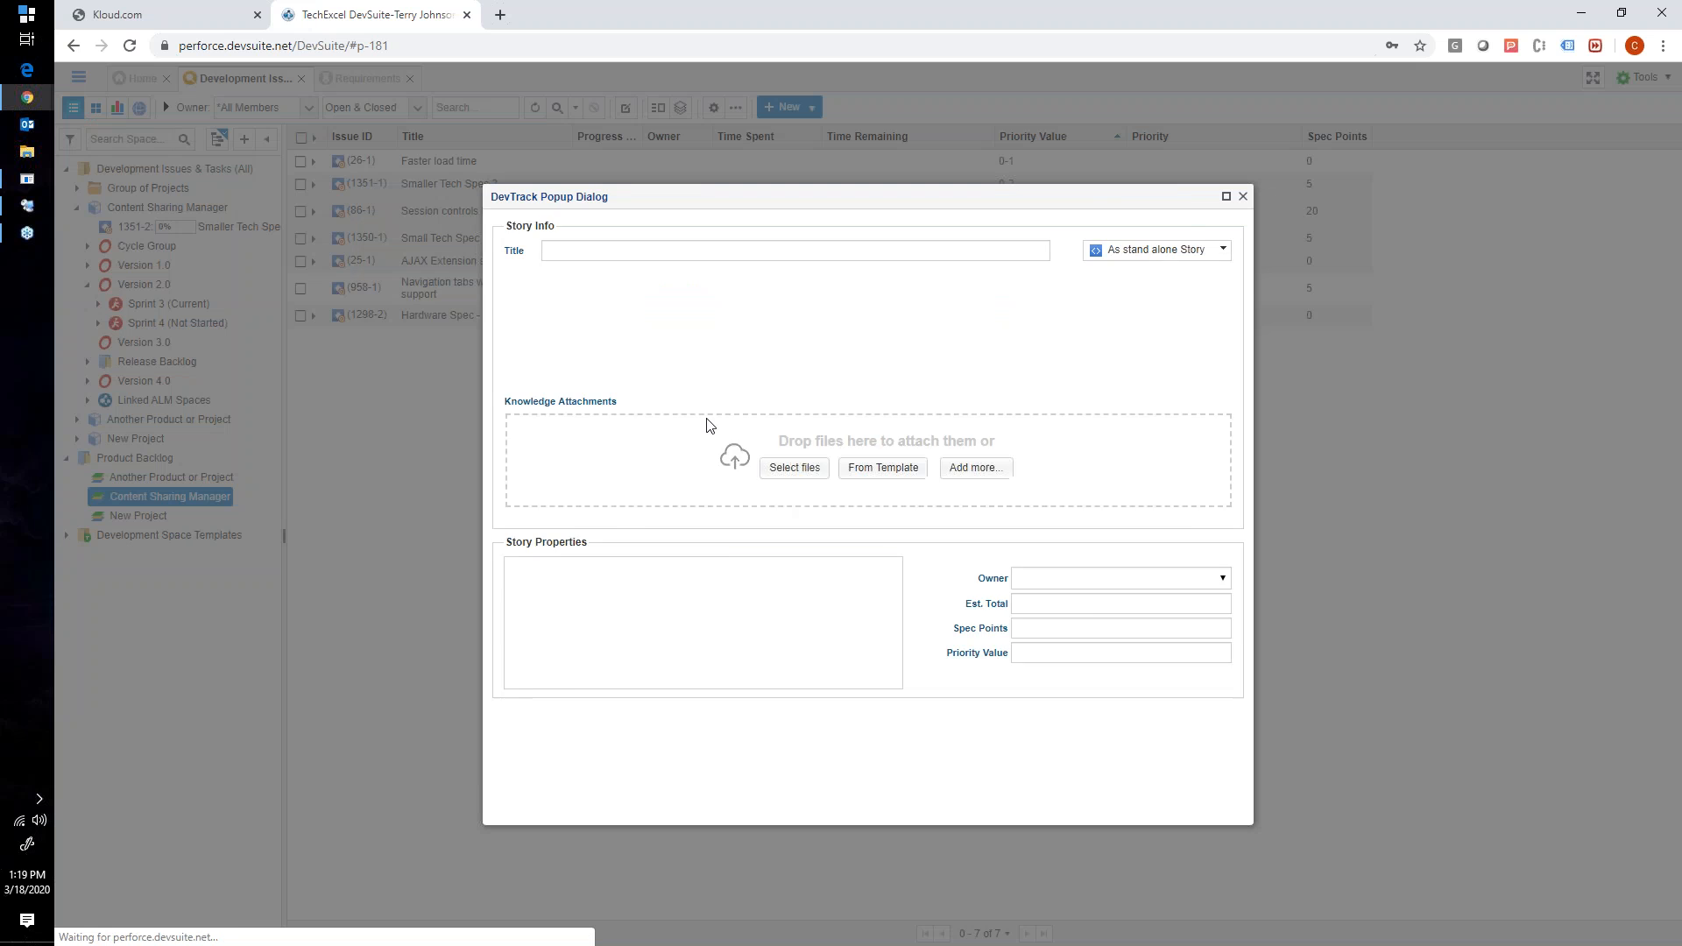
pyautogui.click(1115, 298)
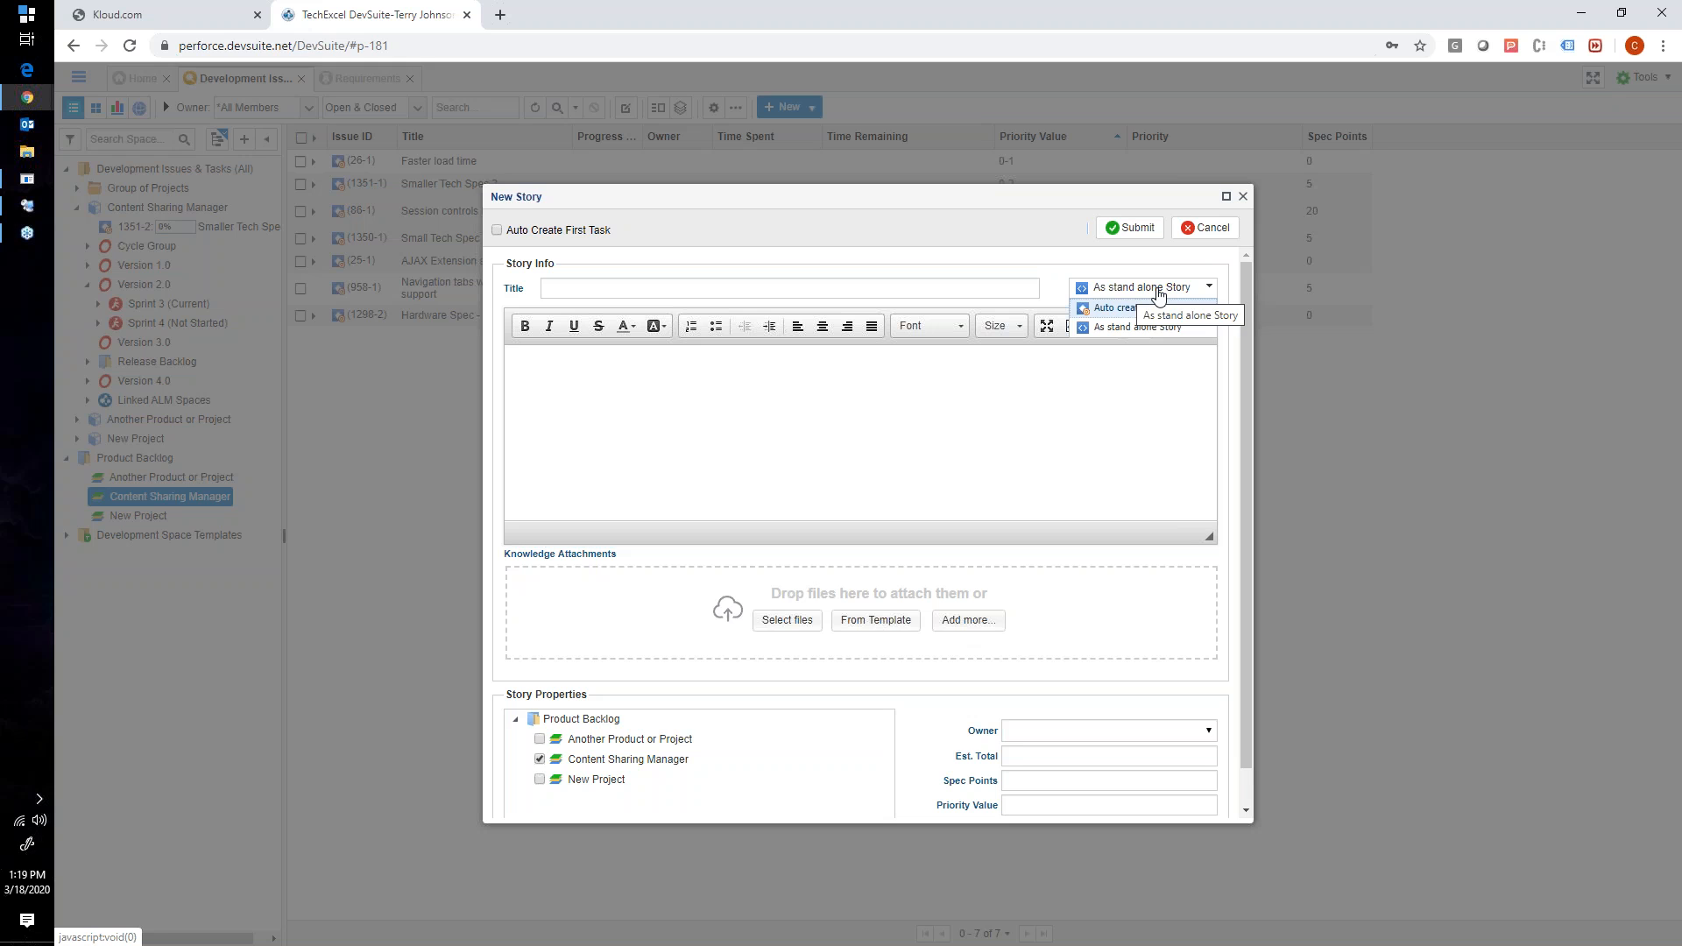
pyautogui.click(1002, 287)
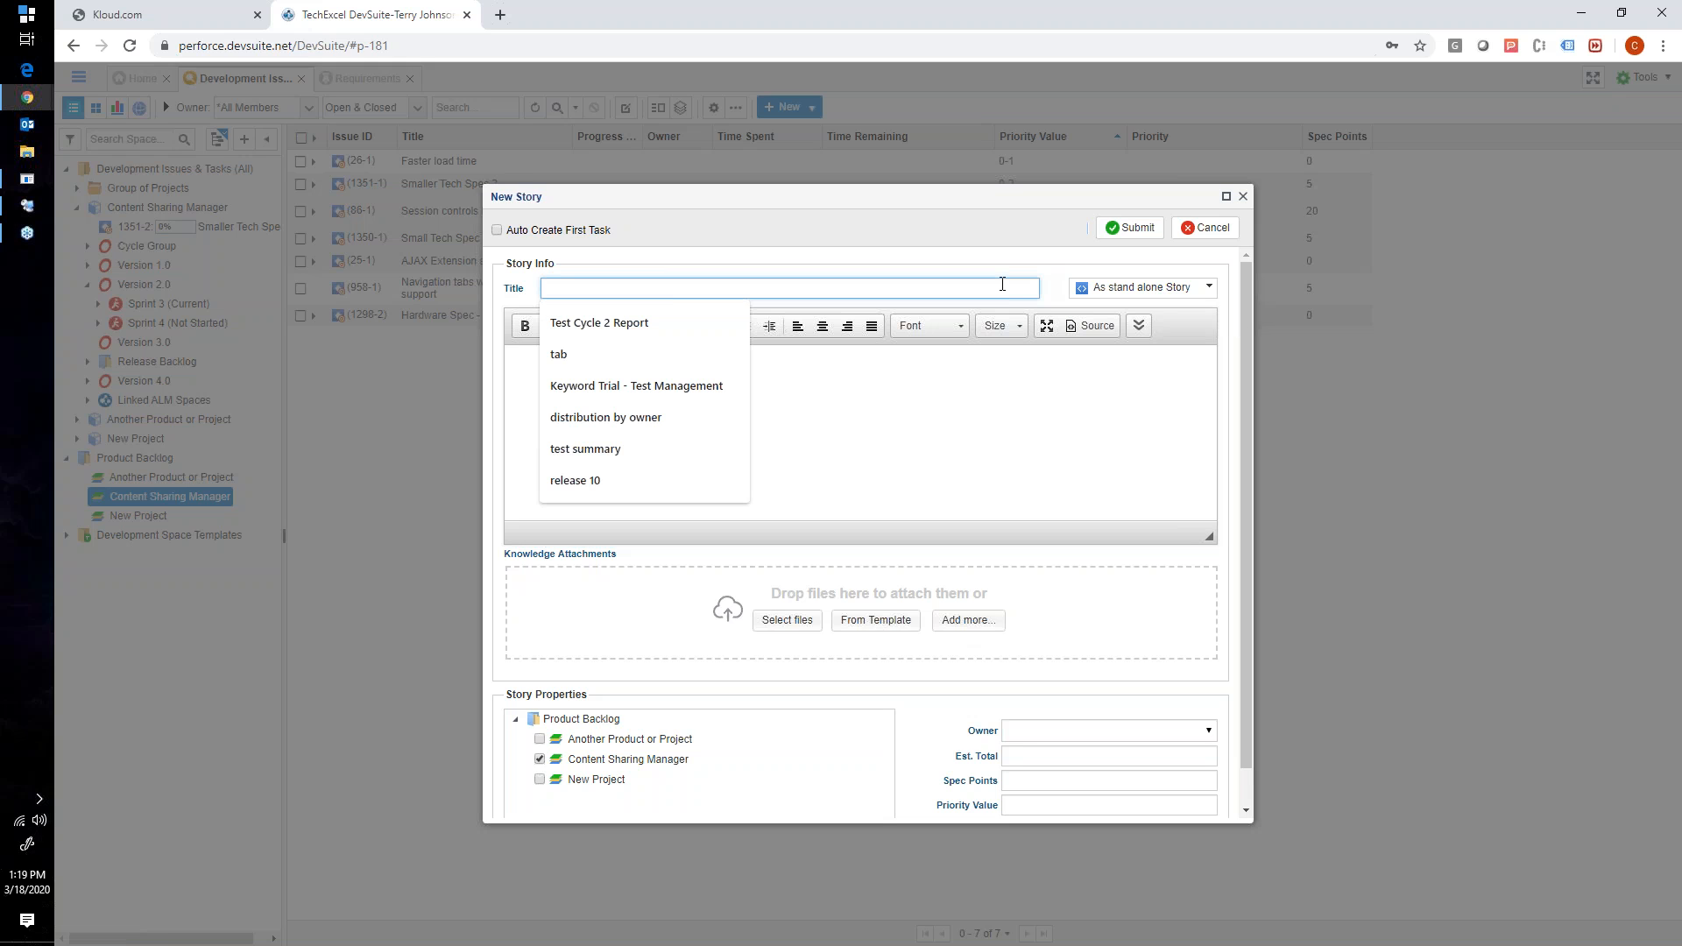
pyautogui.write('A new story')
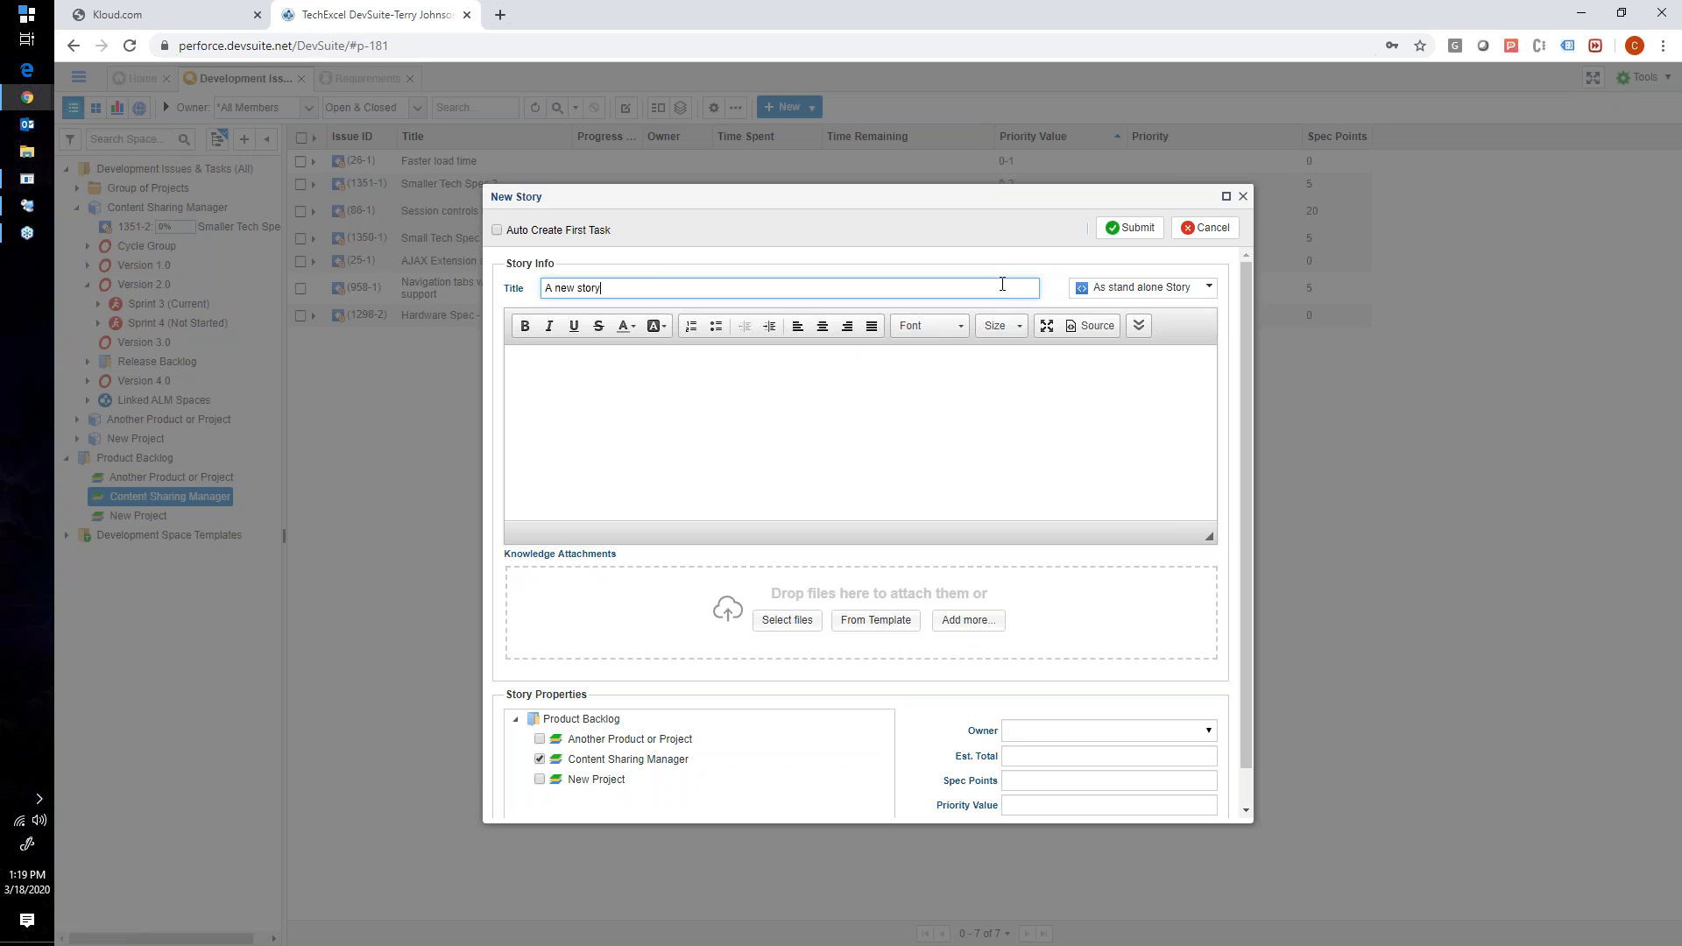
pyautogui.click(761, 427)
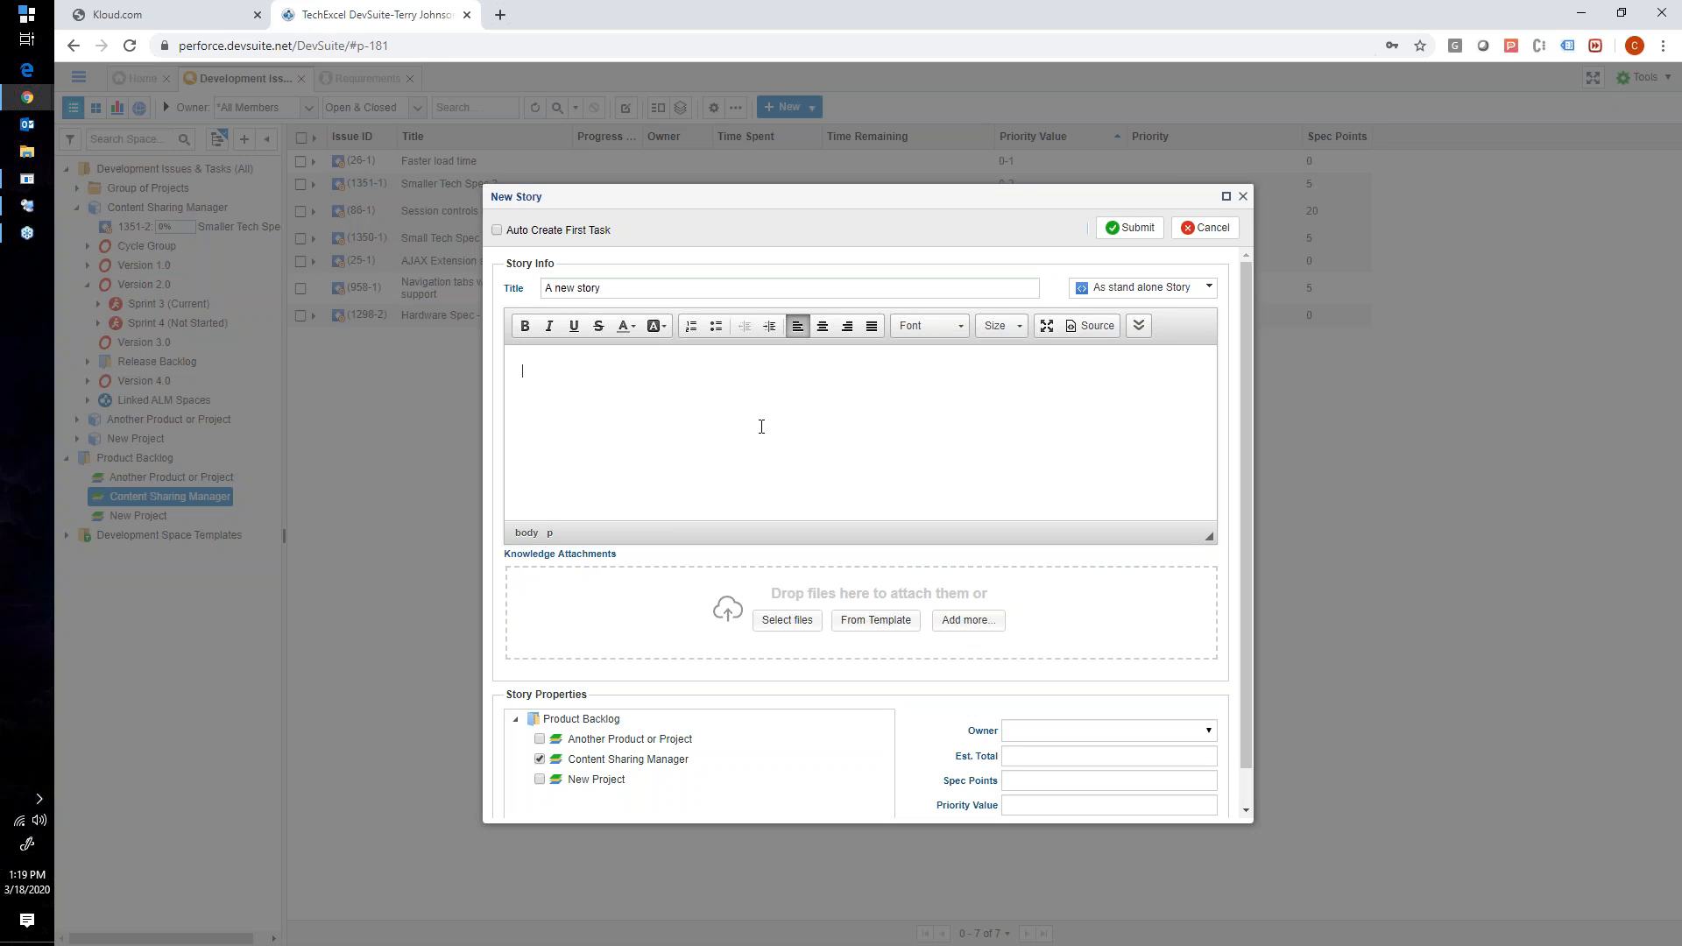
pyautogui.click(1130, 228)
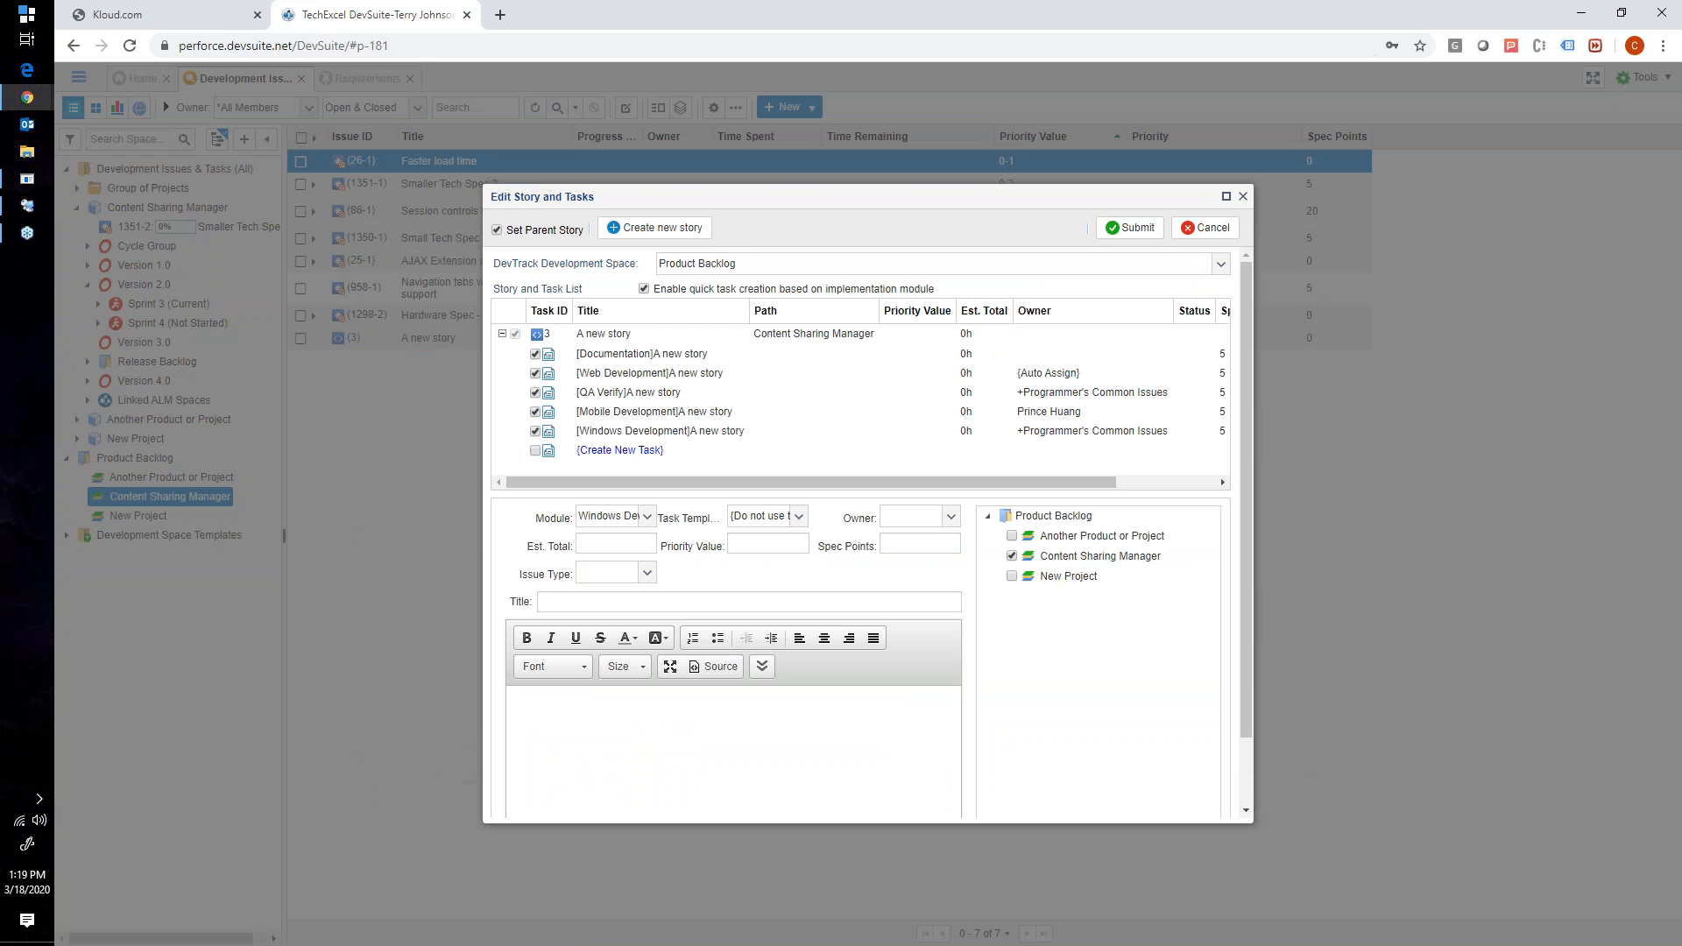
pyautogui.click(1242, 196)
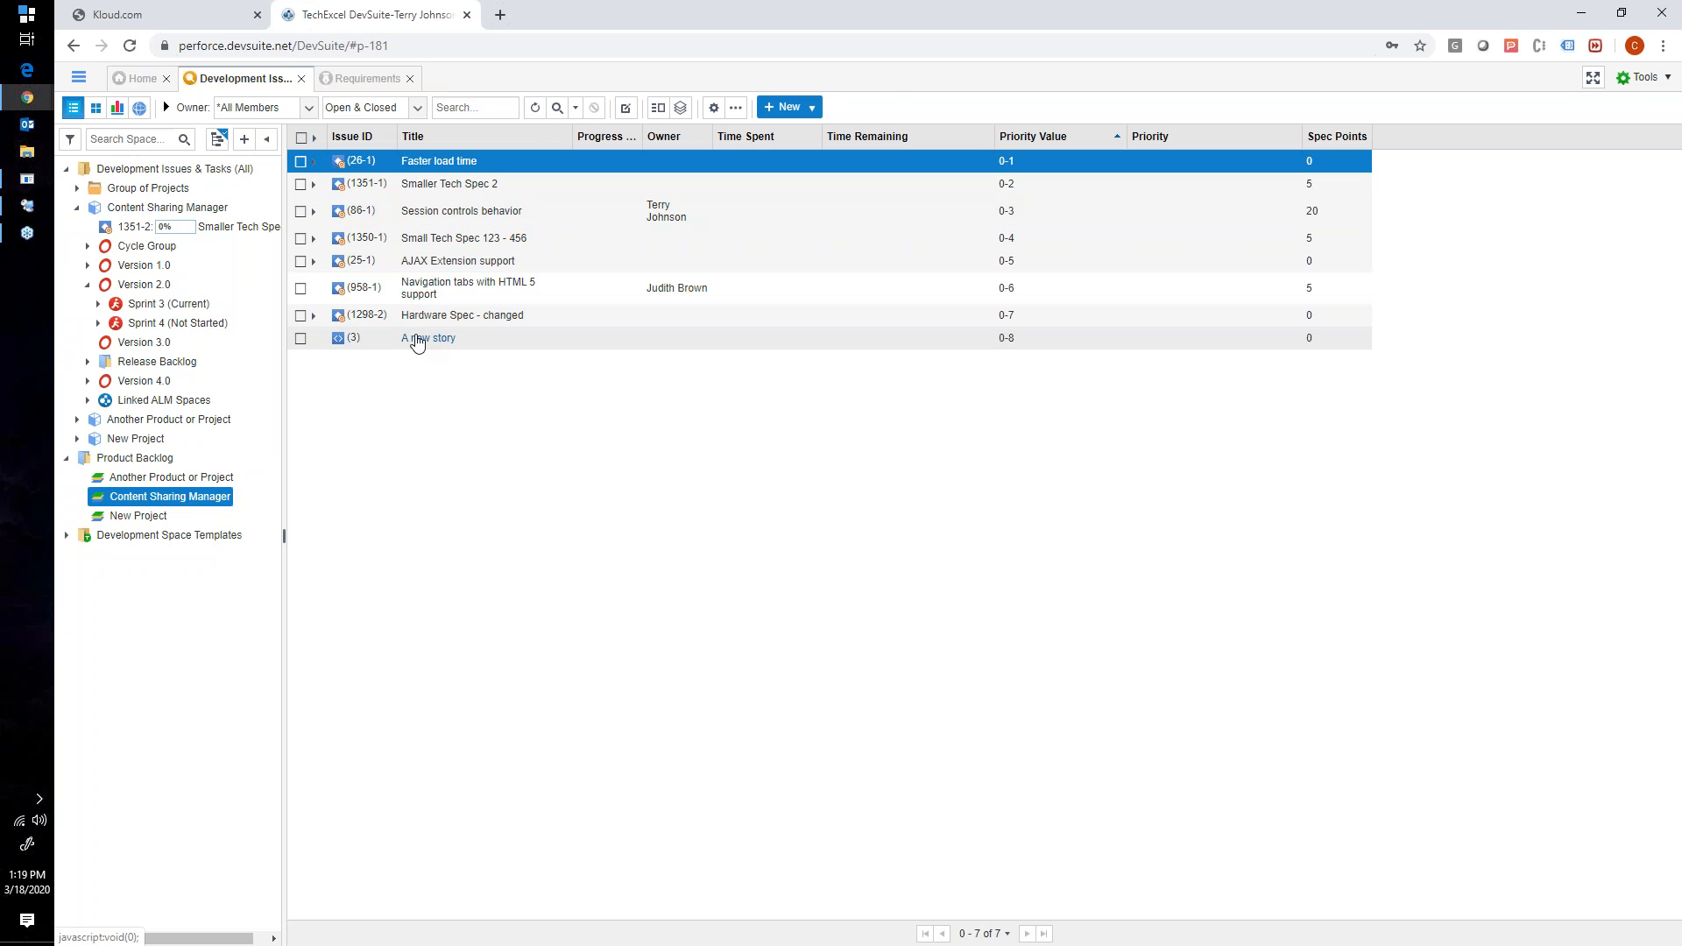
# - Glance at Requirements, return to Development Issues & Tasks, and examine the child tasks of Faster load time and Smaller Tech Spec 2
pyautogui.click(366, 78)
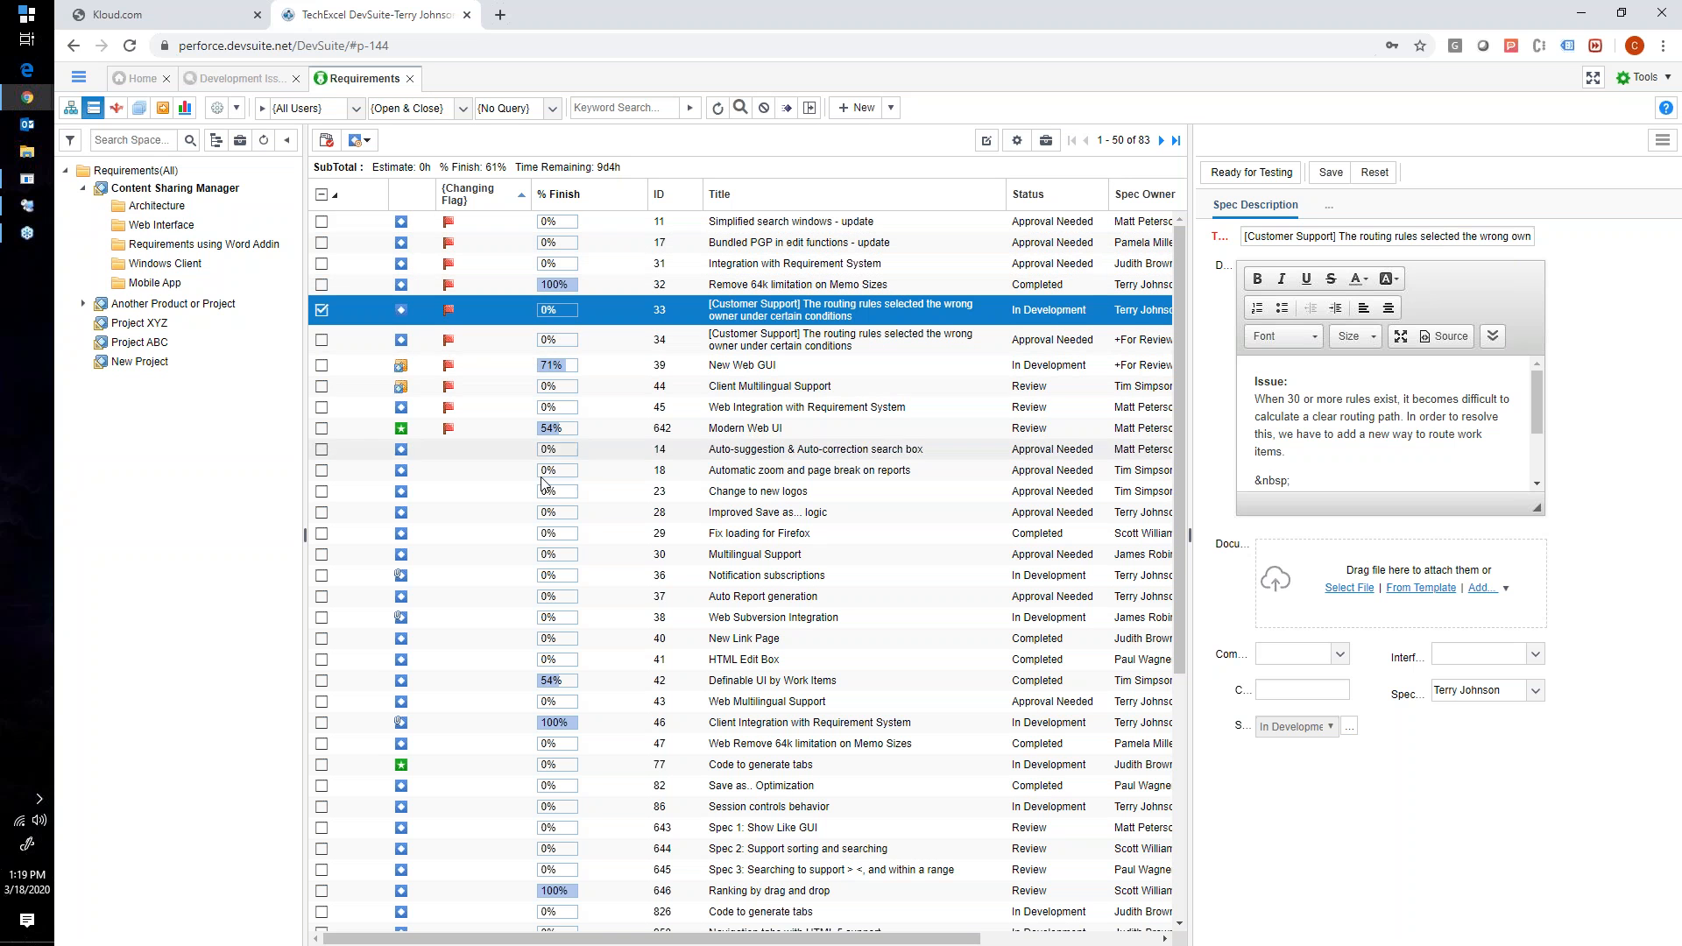
pyautogui.click(241, 81)
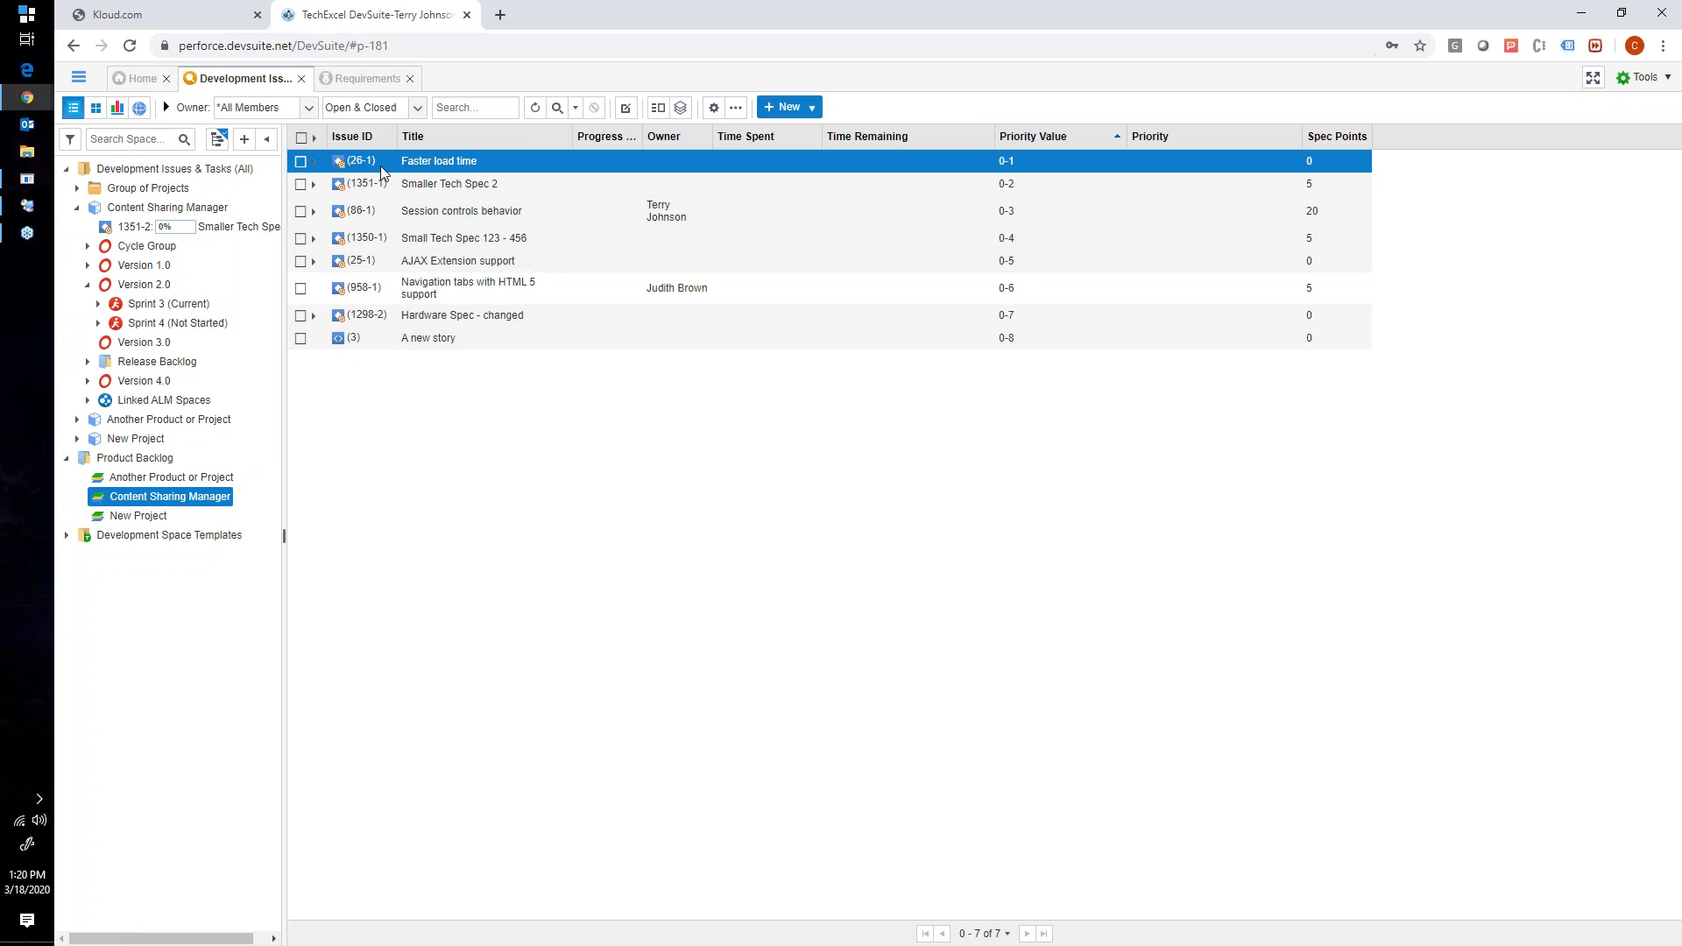
pyautogui.click(313, 161)
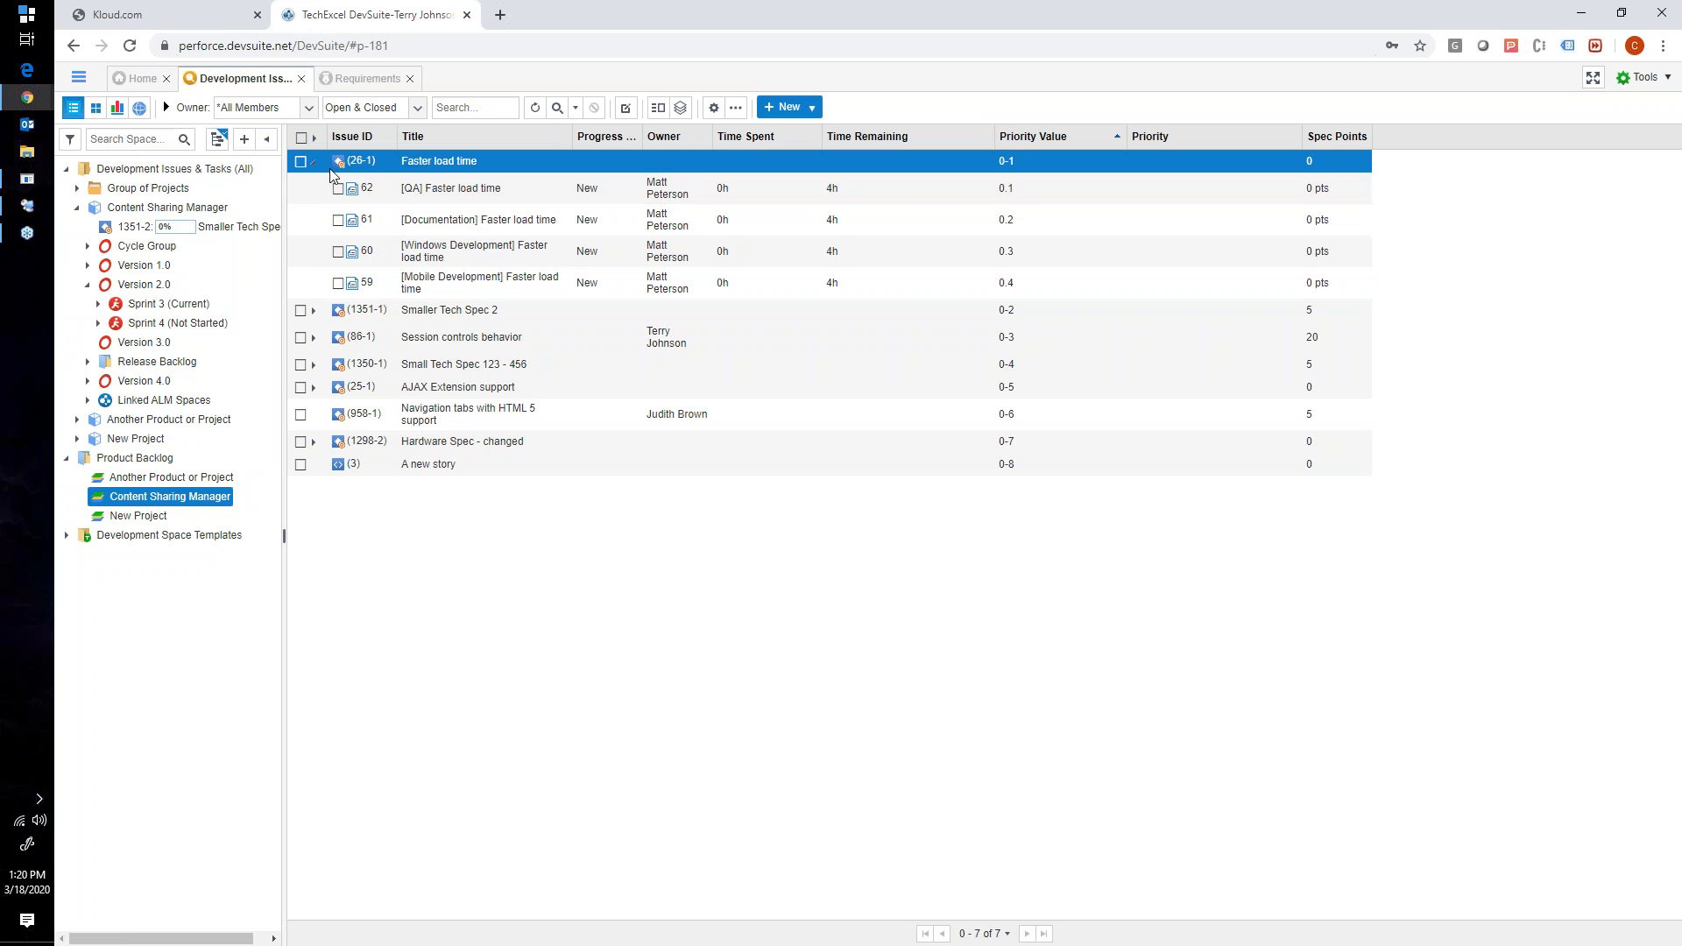
pyautogui.click(314, 311)
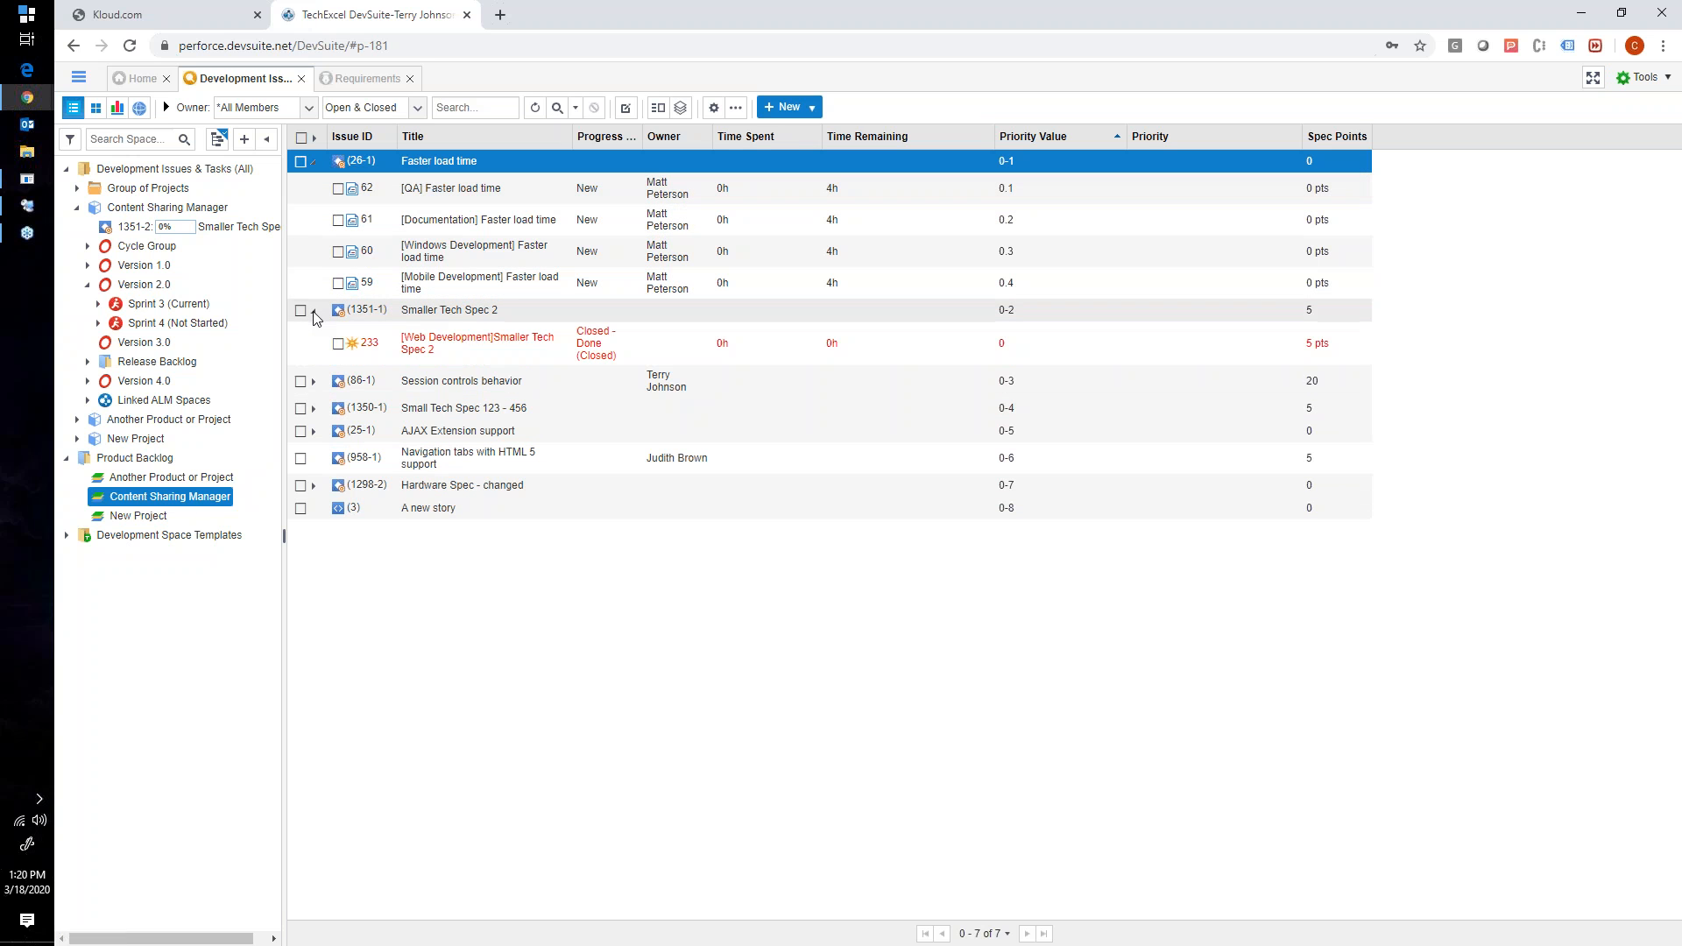
pyautogui.click(314, 382)
pyautogui.click(313, 382)
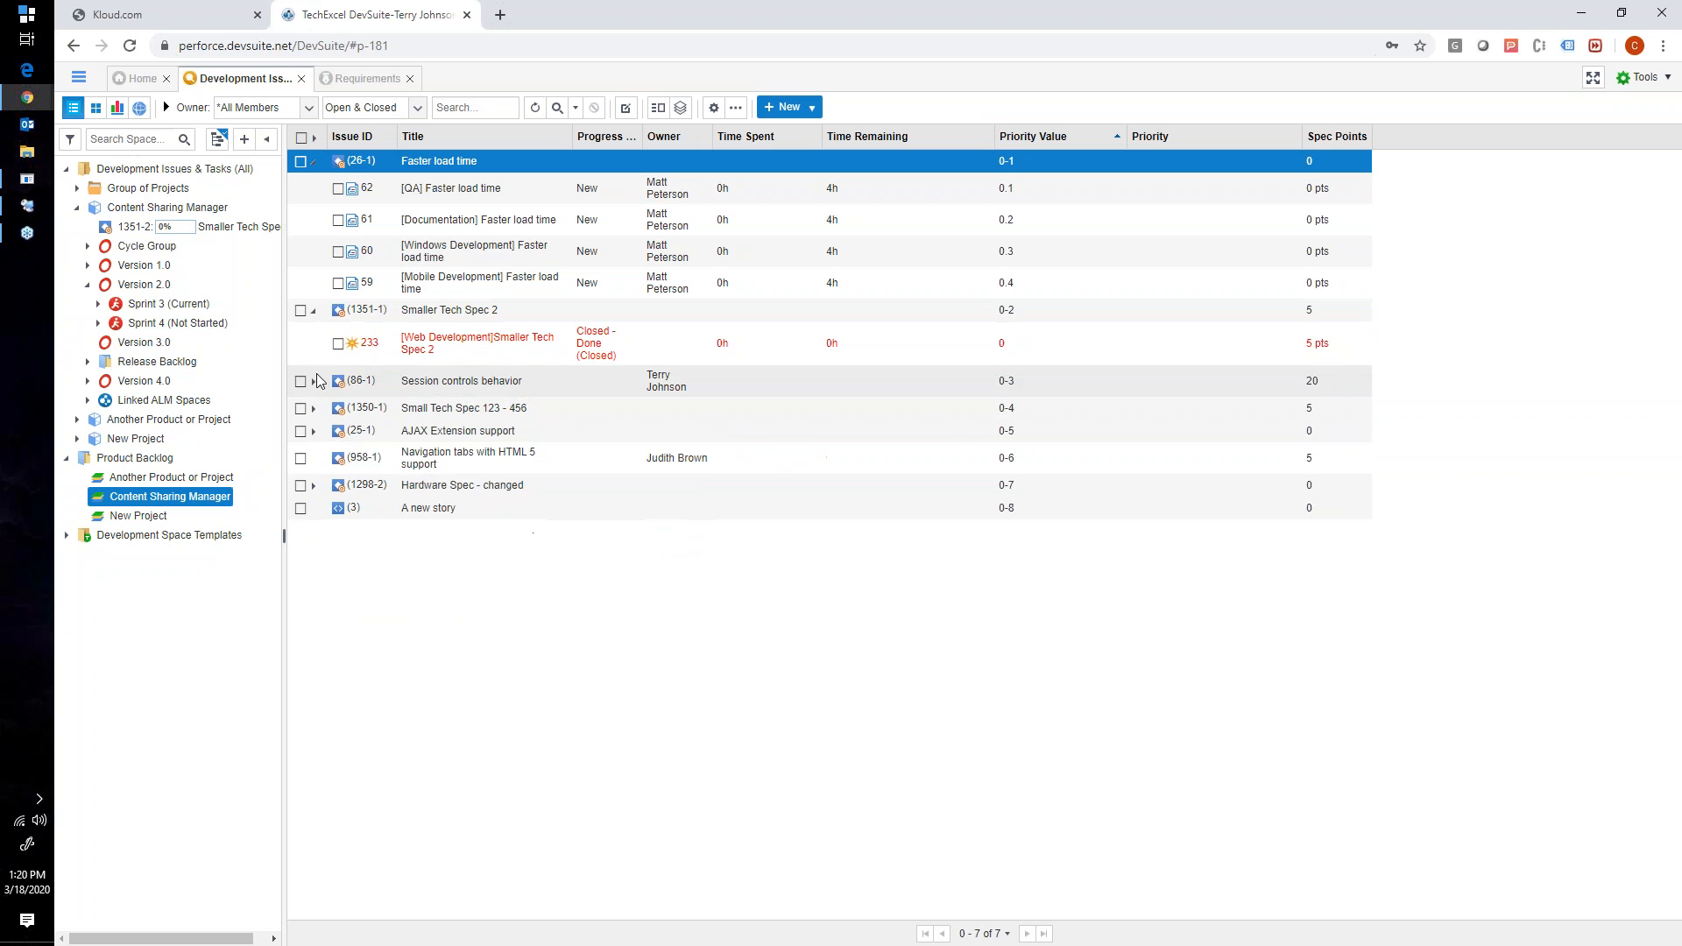
pyautogui.click(312, 161)
pyautogui.click(314, 184)
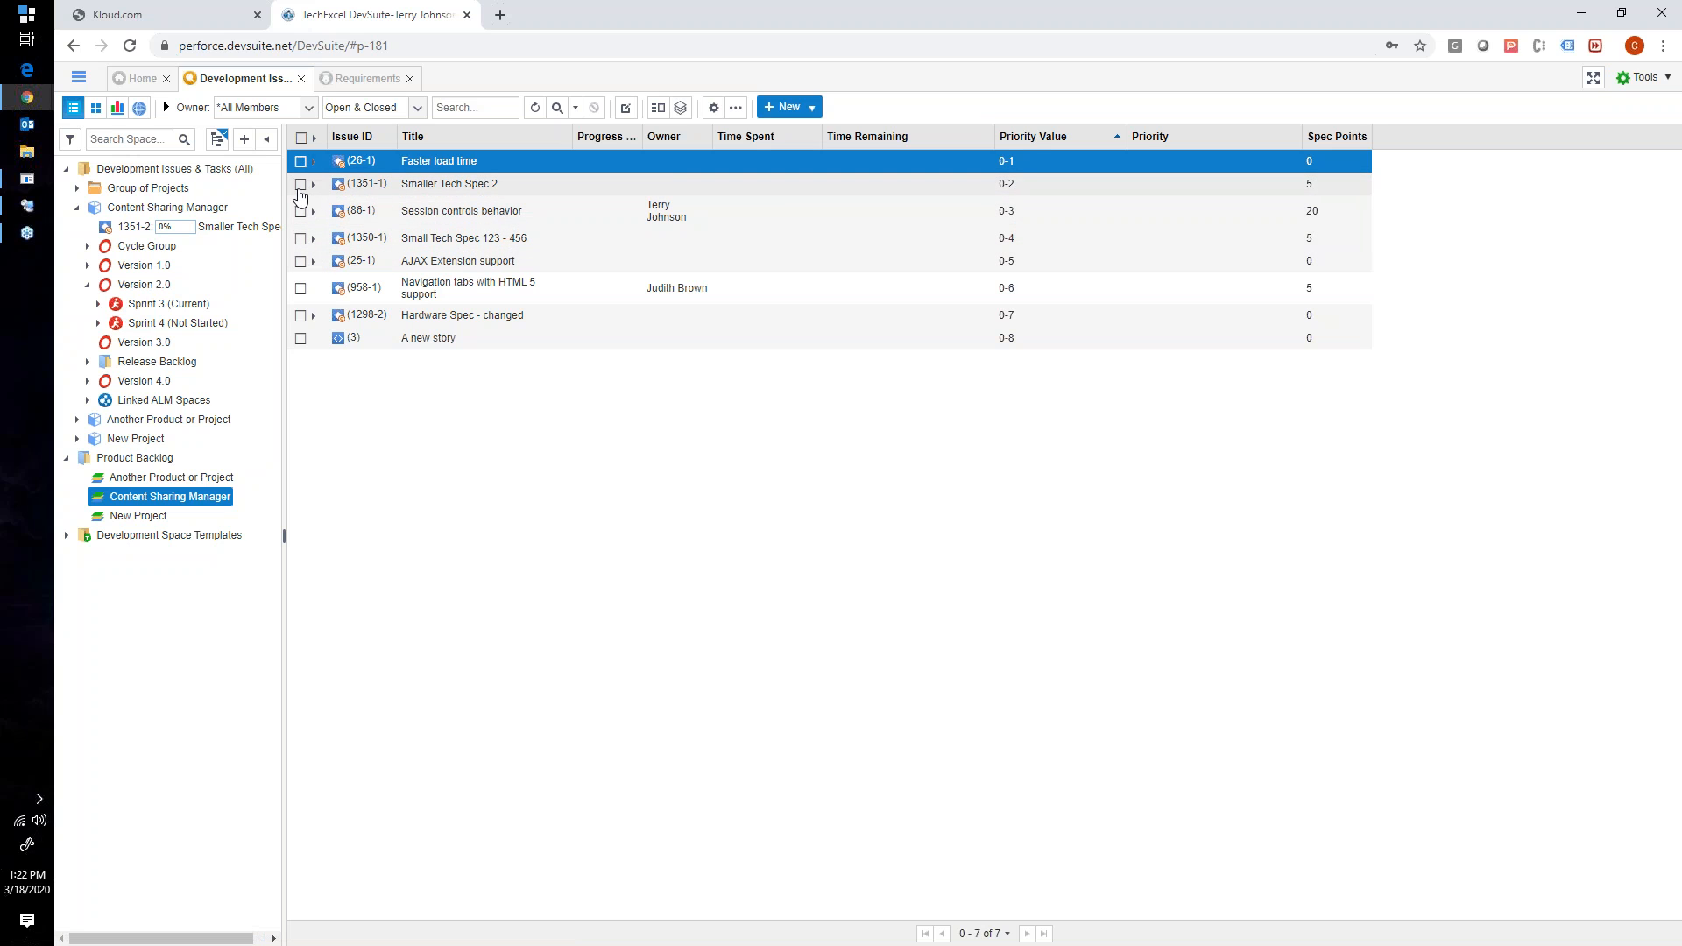
# - Select the five backlog items from Smaller Tech Spec 2 through Navigation tabs with HTML 5 support
pyautogui.click(300, 238)
pyautogui.click(301, 261)
pyautogui.click(302, 291)
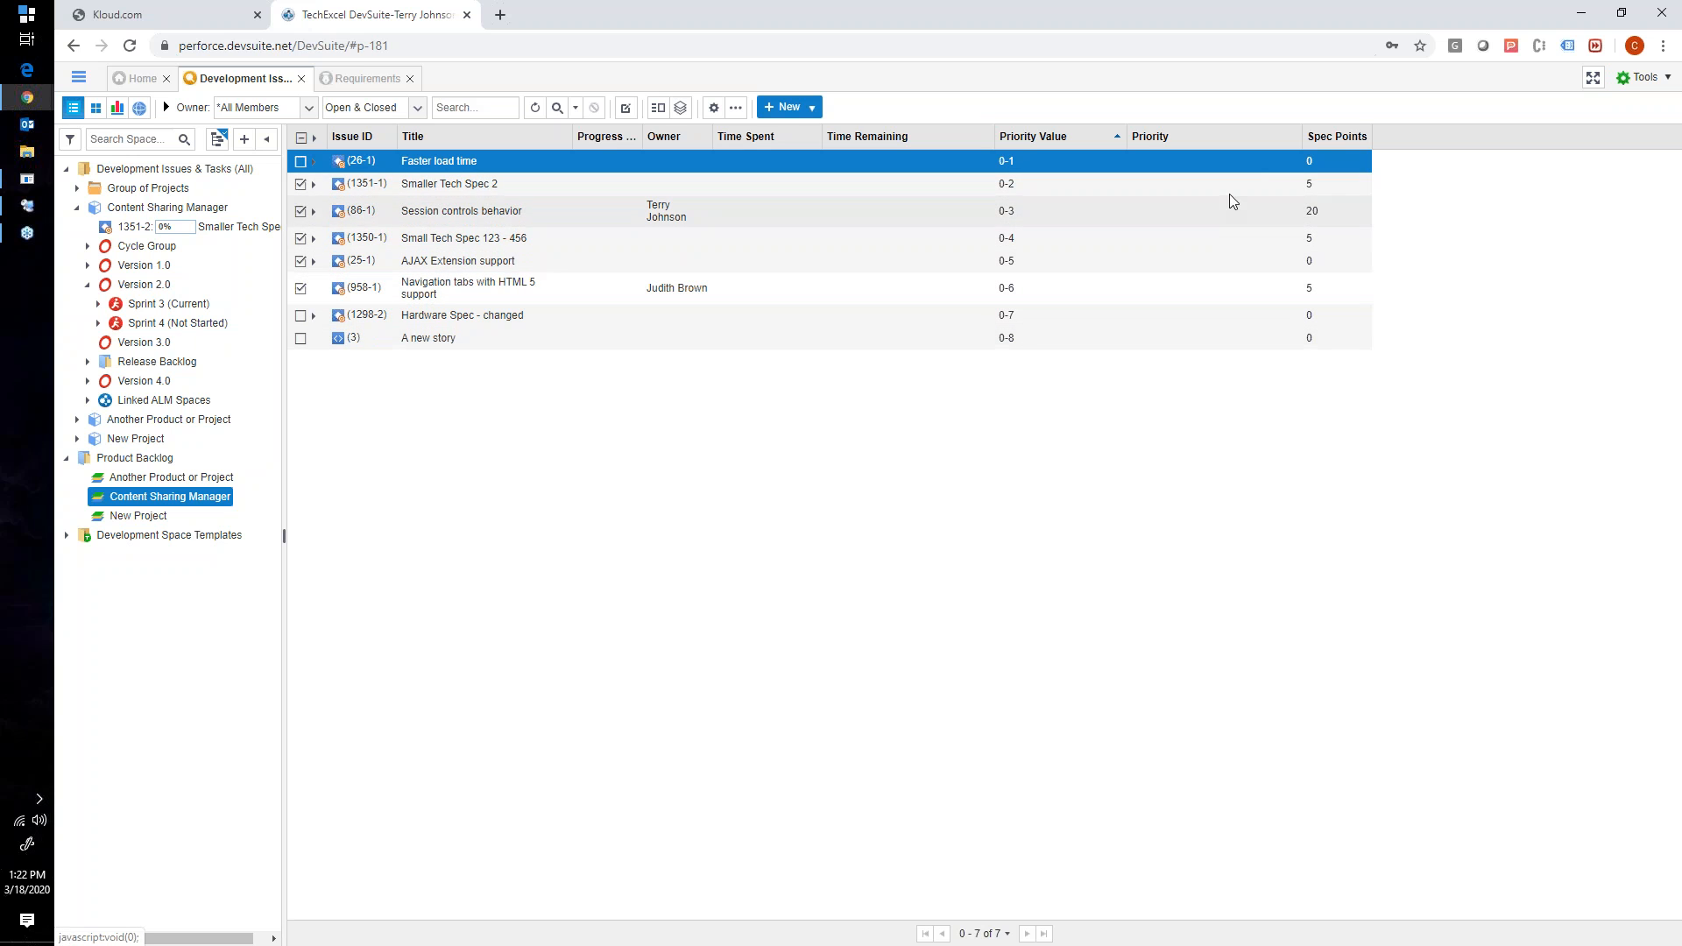
pyautogui.moveTo(420, 161); pyautogui.dragTo(351, 214)
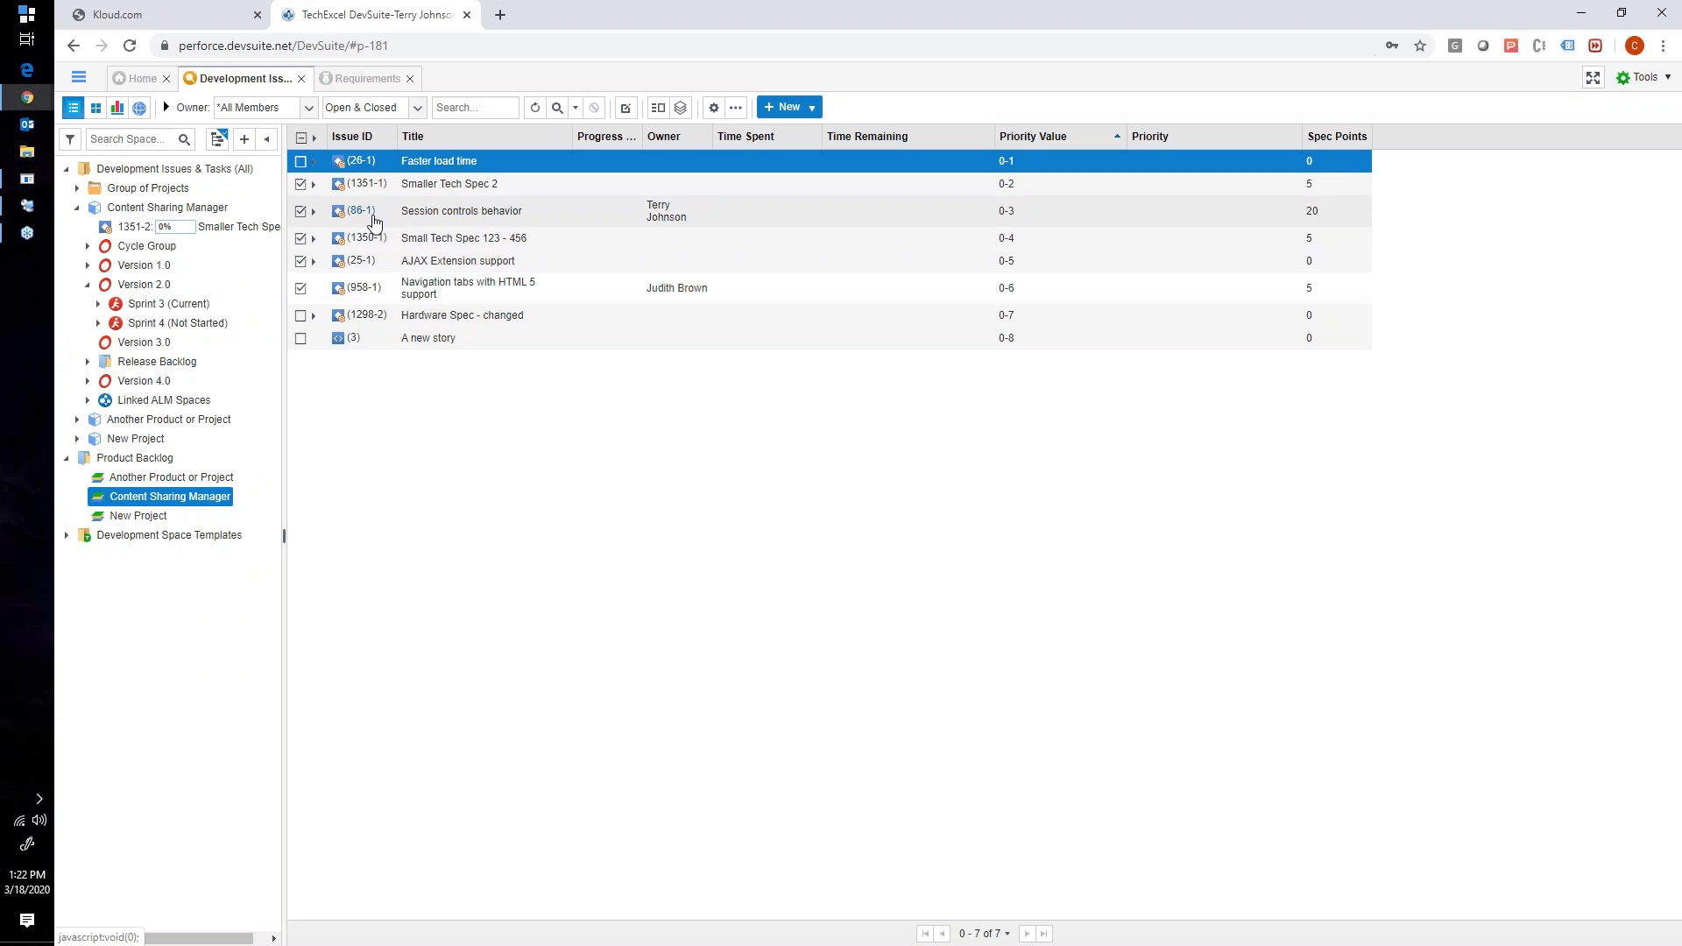
# - Look over the actions available for the Faster load time backlog item without choosing one
pyautogui.rightClick(419, 165)
pyautogui.moveTo(430, 274)
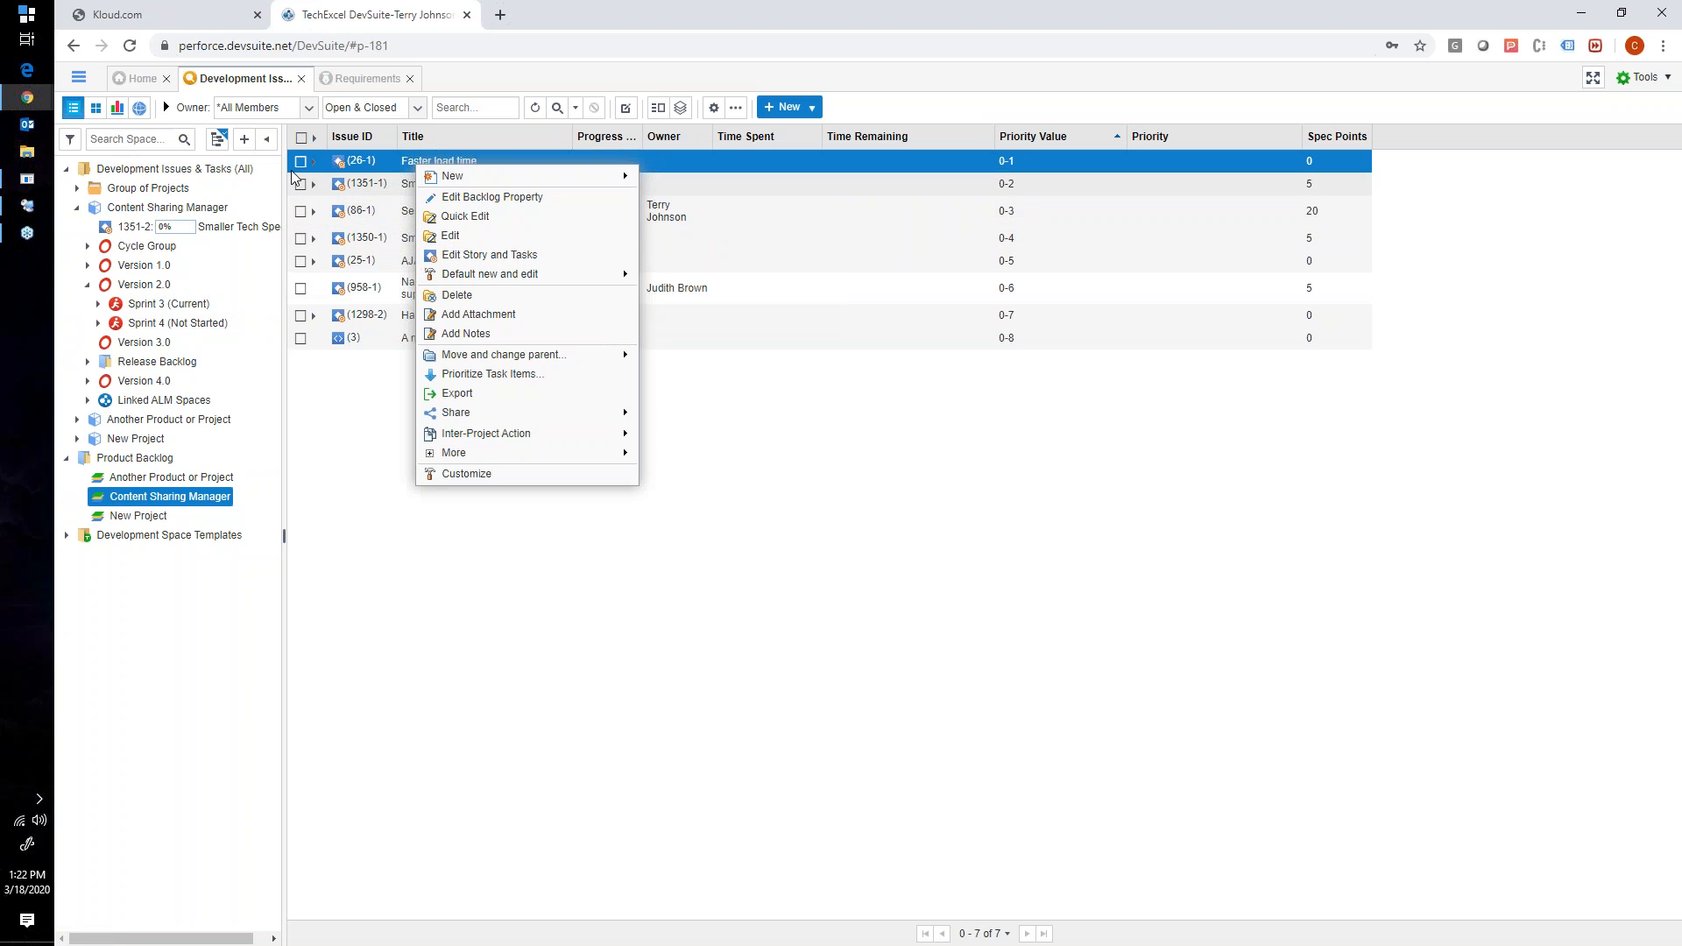
pyautogui.click(384, 165)
pyautogui.rightClick(401, 165)
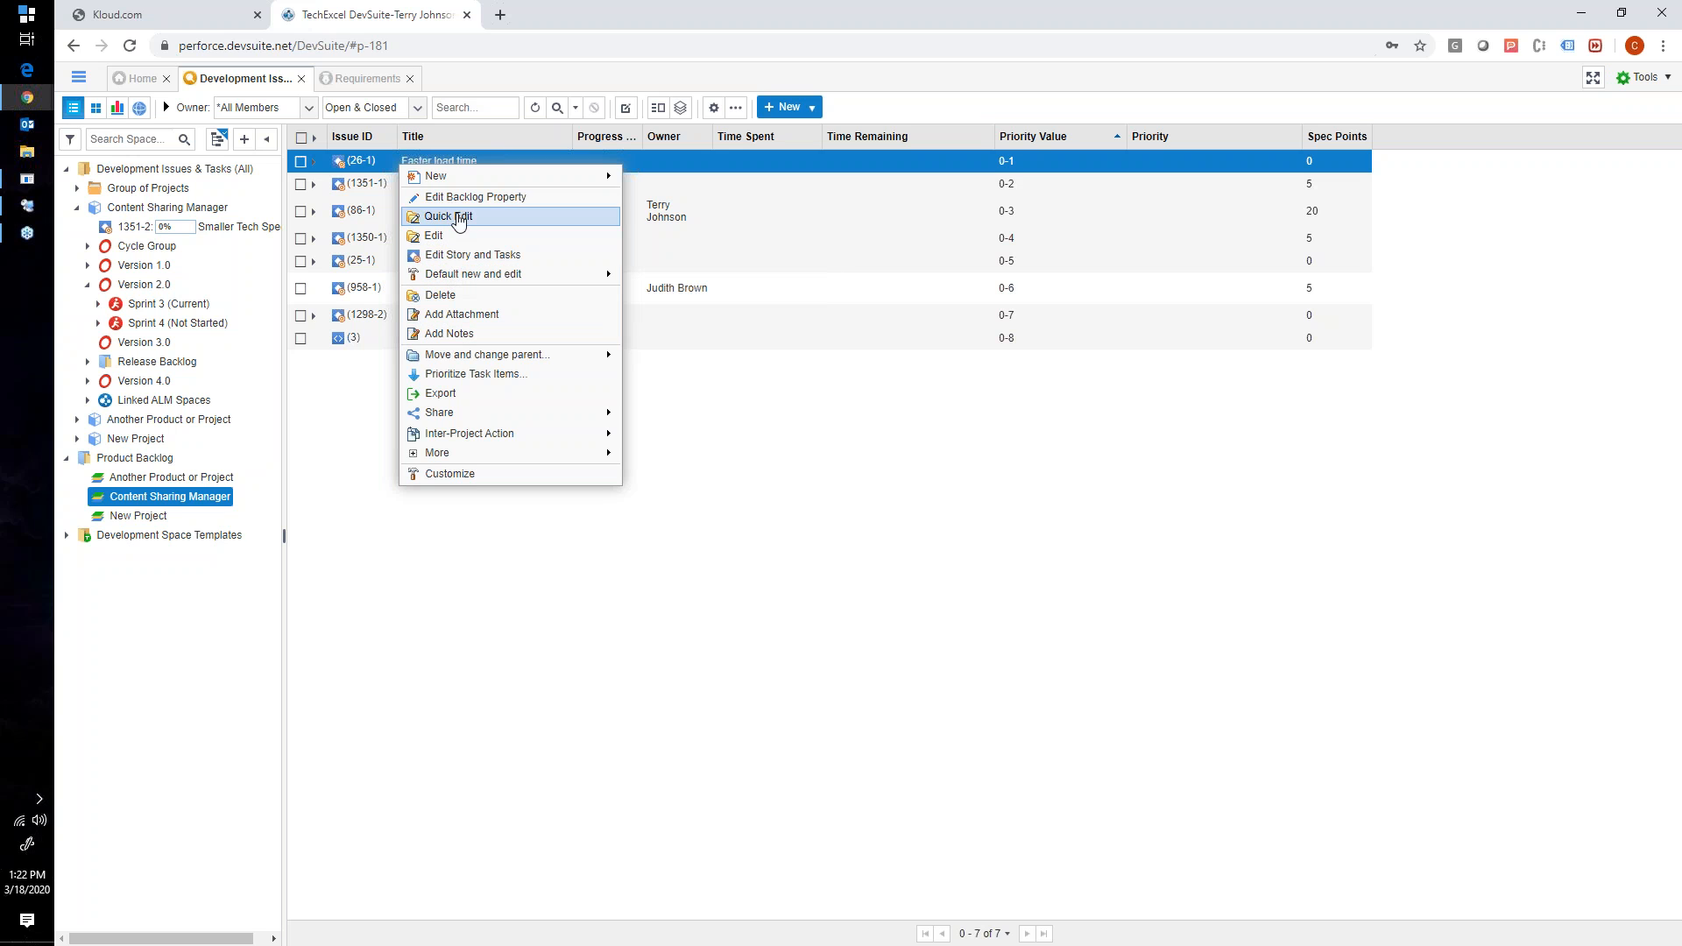
pyautogui.click(300, 170)
# - Select Faster load time in the backlog and start moving it to Sprint 4 (Not Started) under Version 2.0
pyautogui.click(300, 162)
pyautogui.click(301, 184)
pyautogui.click(301, 211)
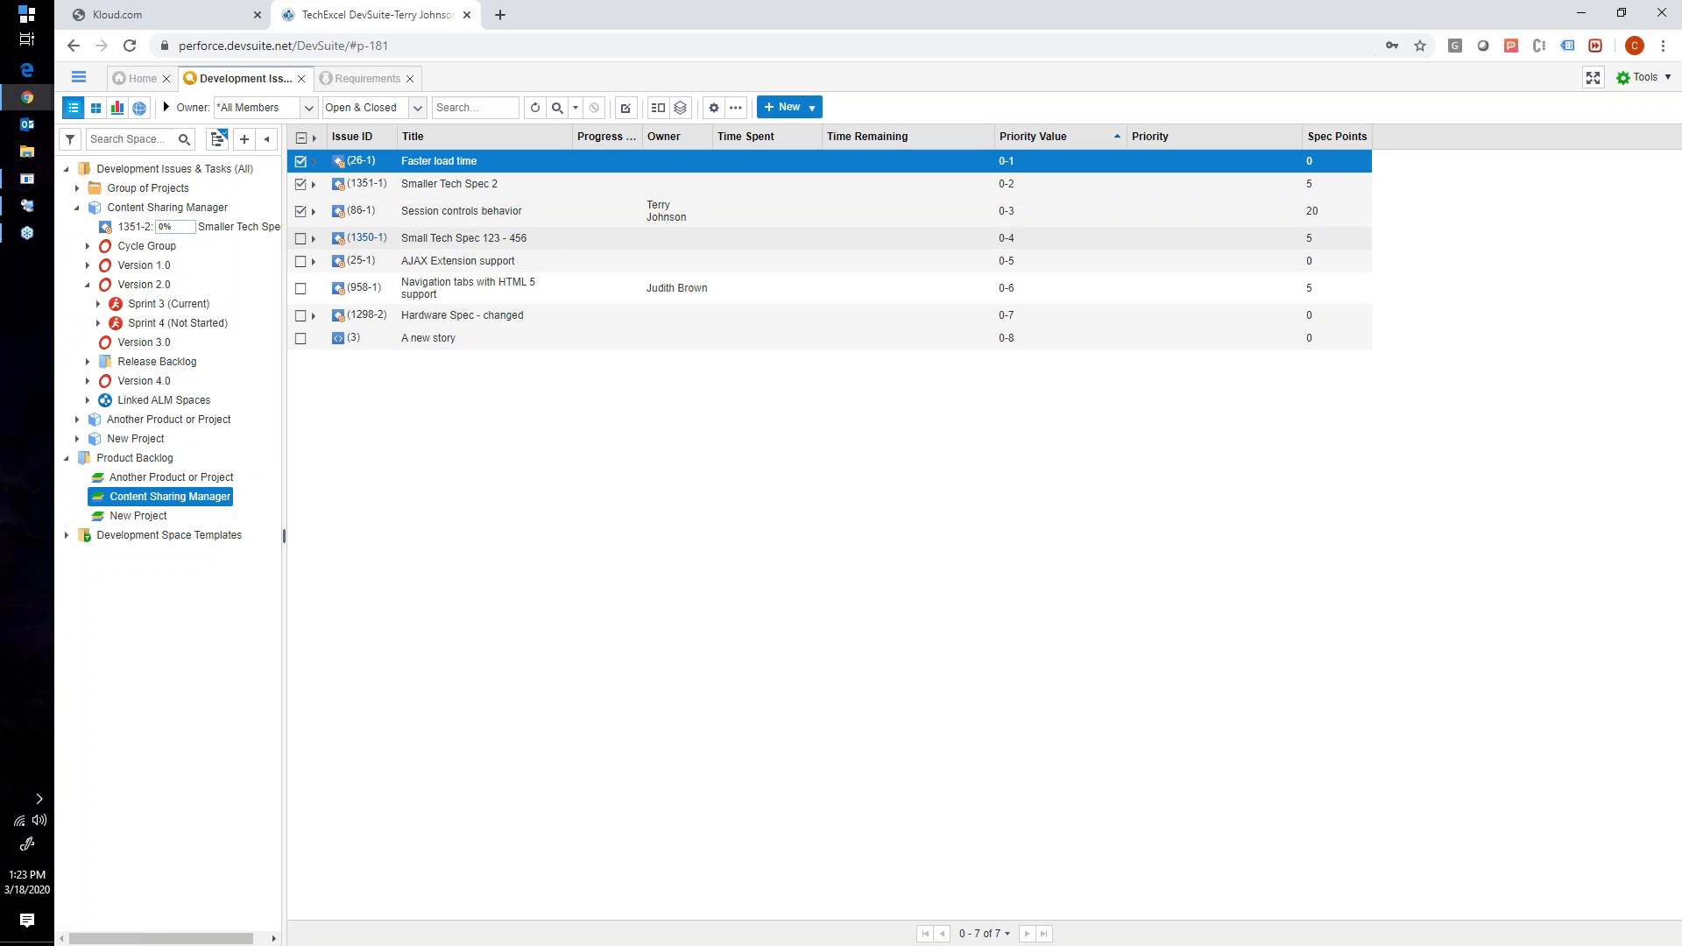
pyautogui.click(300, 183)
pyautogui.moveTo(359, 162); pyautogui.dragTo(164, 329)
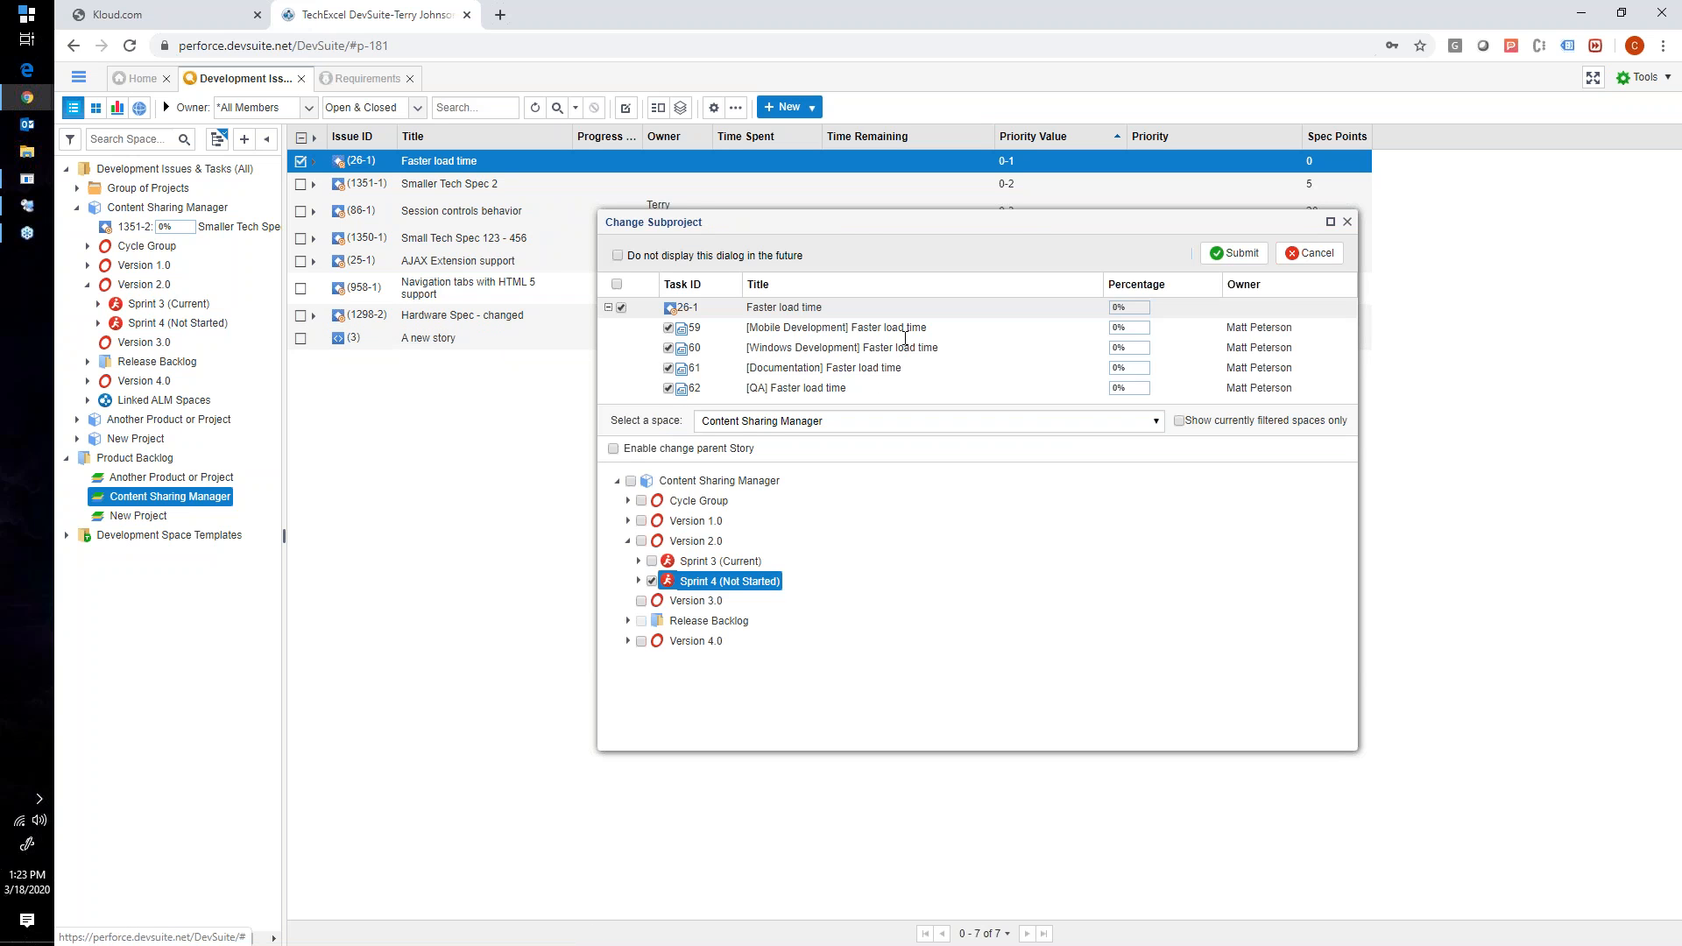
# - Examine the Mobile Development, Windows Development, Documentation and QA tasks listed for Faster load time in the Change Subproject dialog
pyautogui.moveTo(839, 229); pyautogui.dragTo(772, 224)
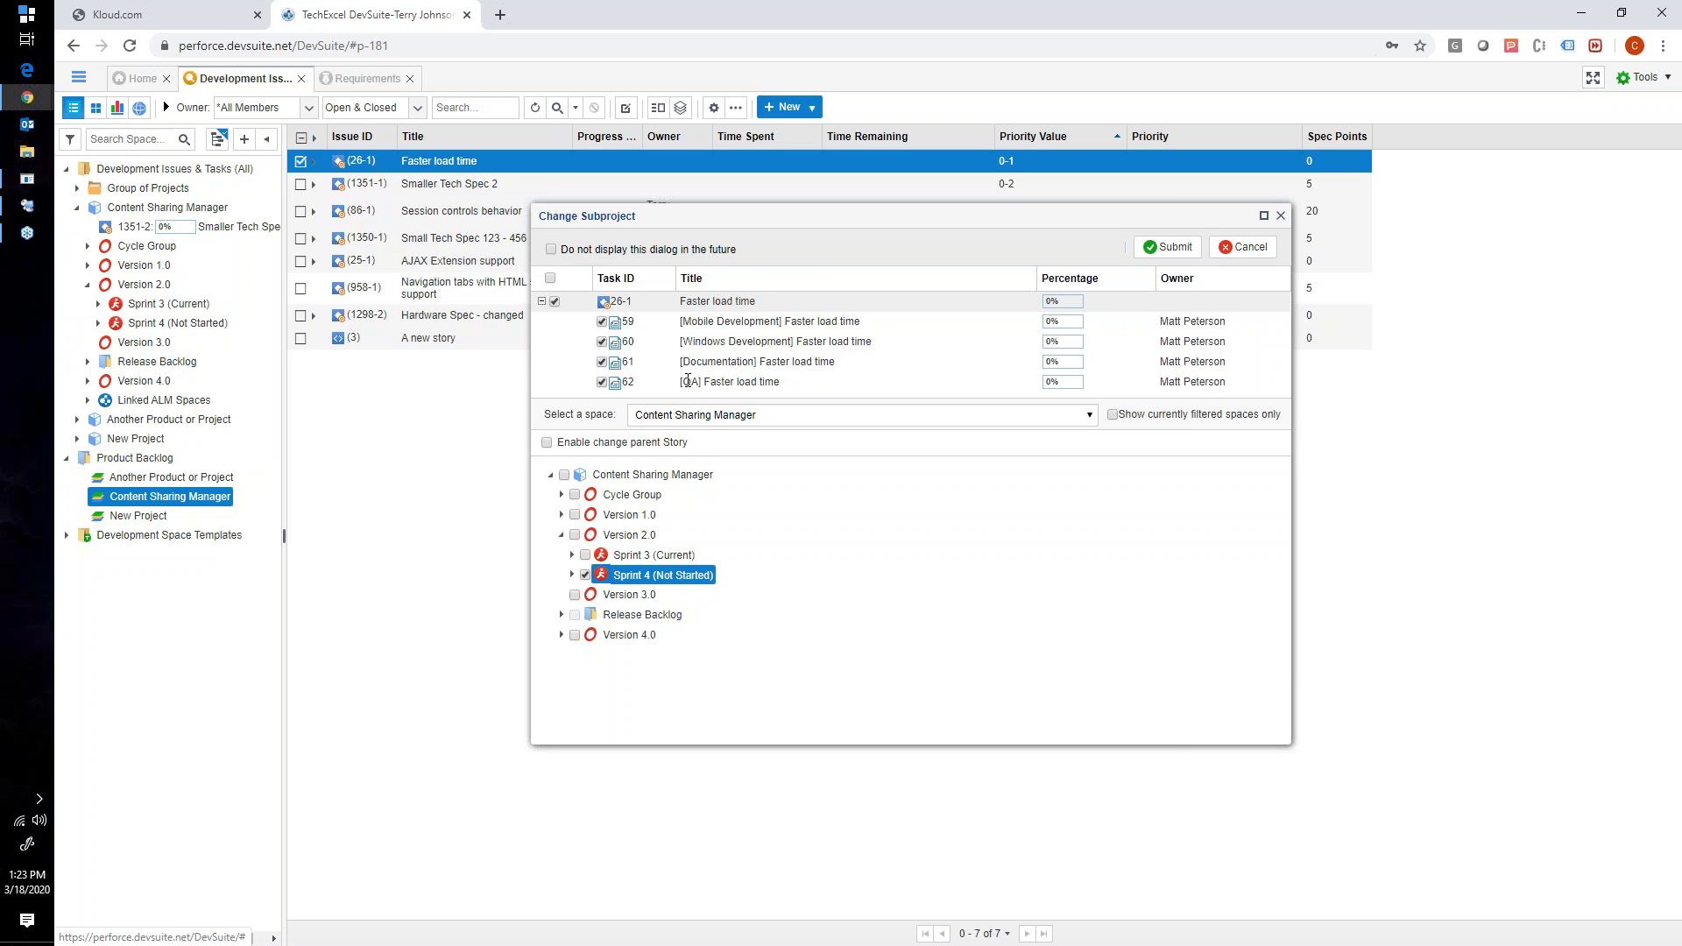
pyautogui.moveTo(691, 321); pyautogui.dragTo(777, 344)
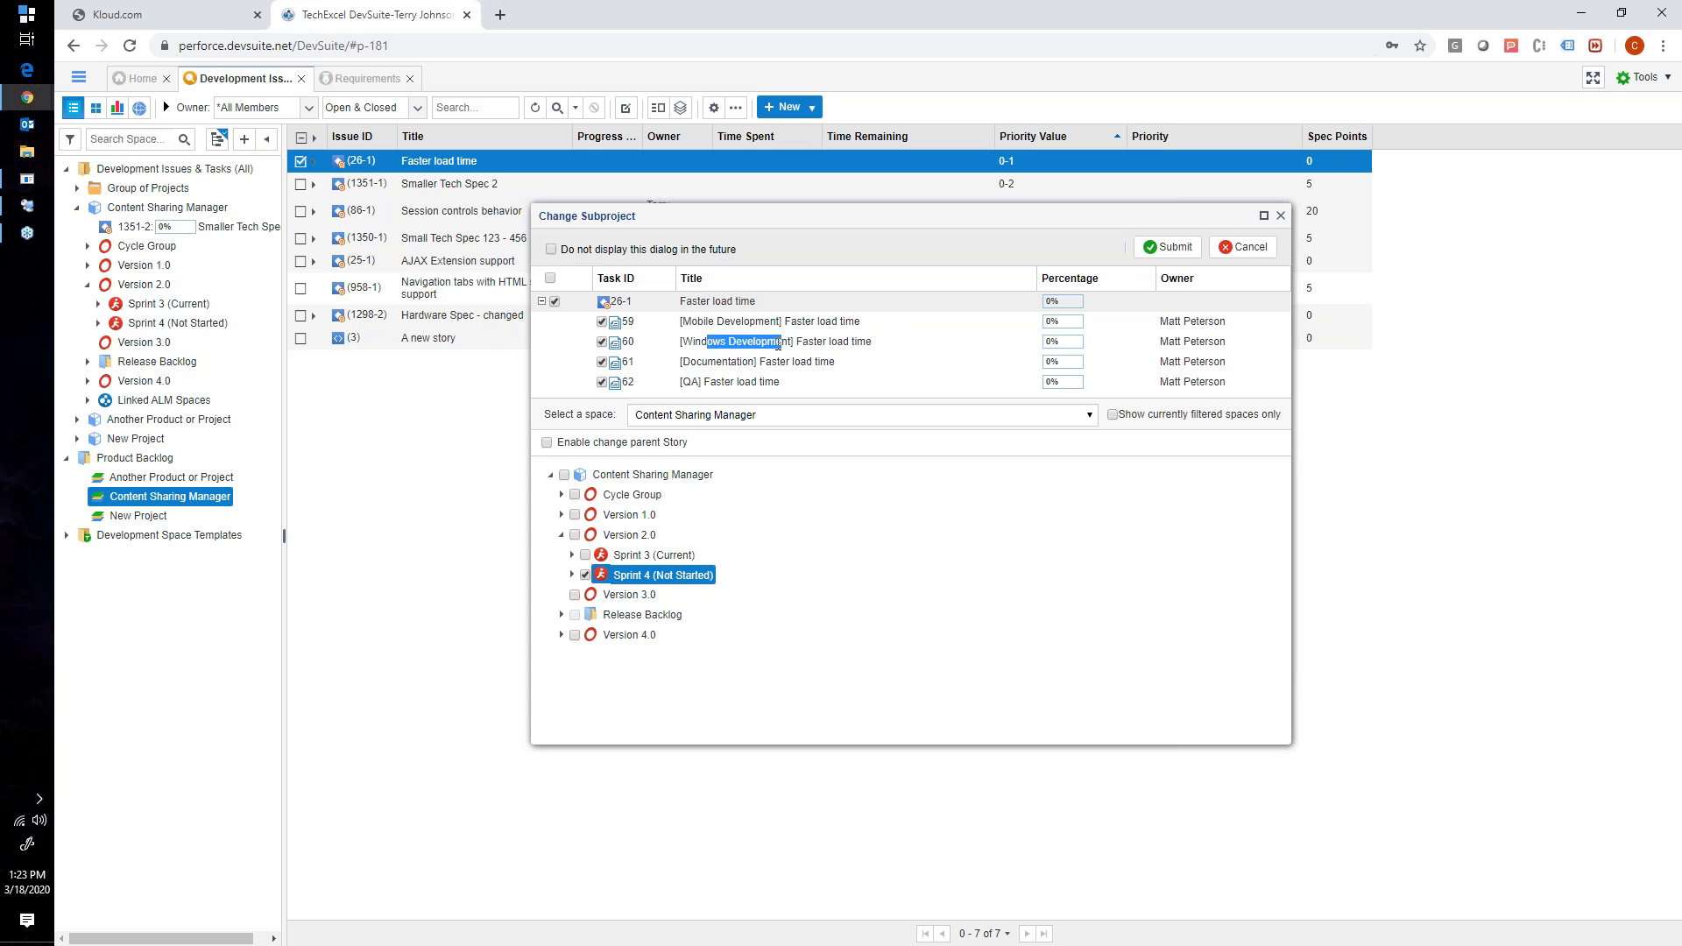
pyautogui.doubleClick(715, 361)
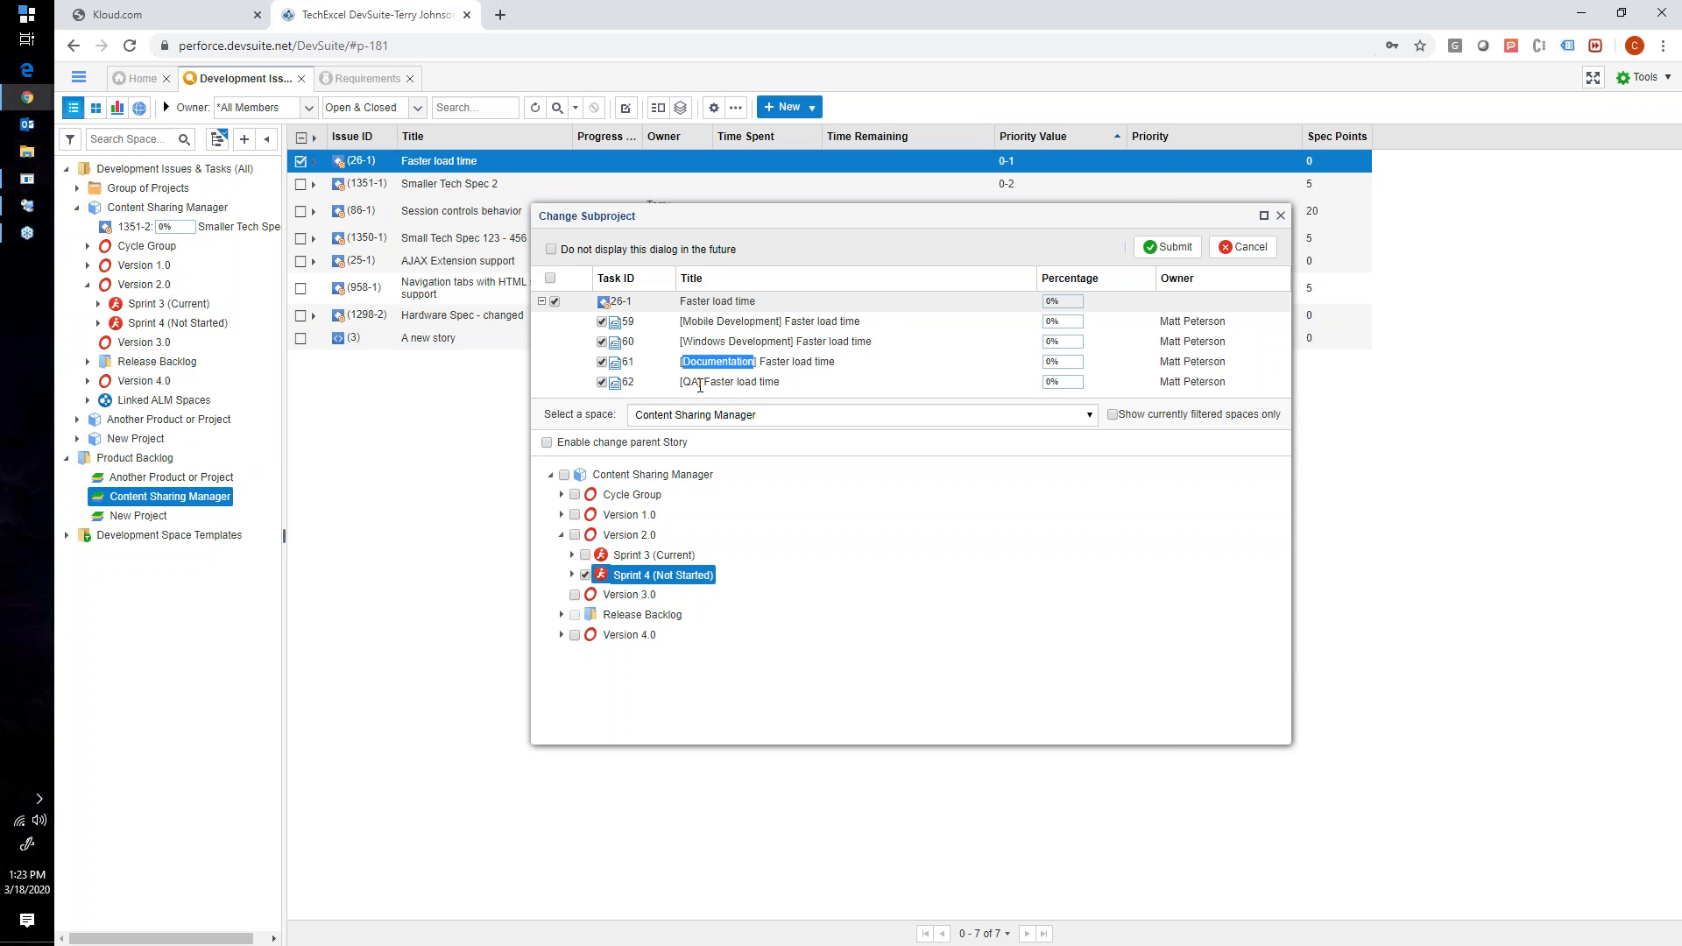
pyautogui.doubleClick(696, 385)
# - Switch to Remote Desktop Connection Manager and connect to the perforce.devsuite.net server
pyautogui.click(79, 78)
pyautogui.click(24, 207)
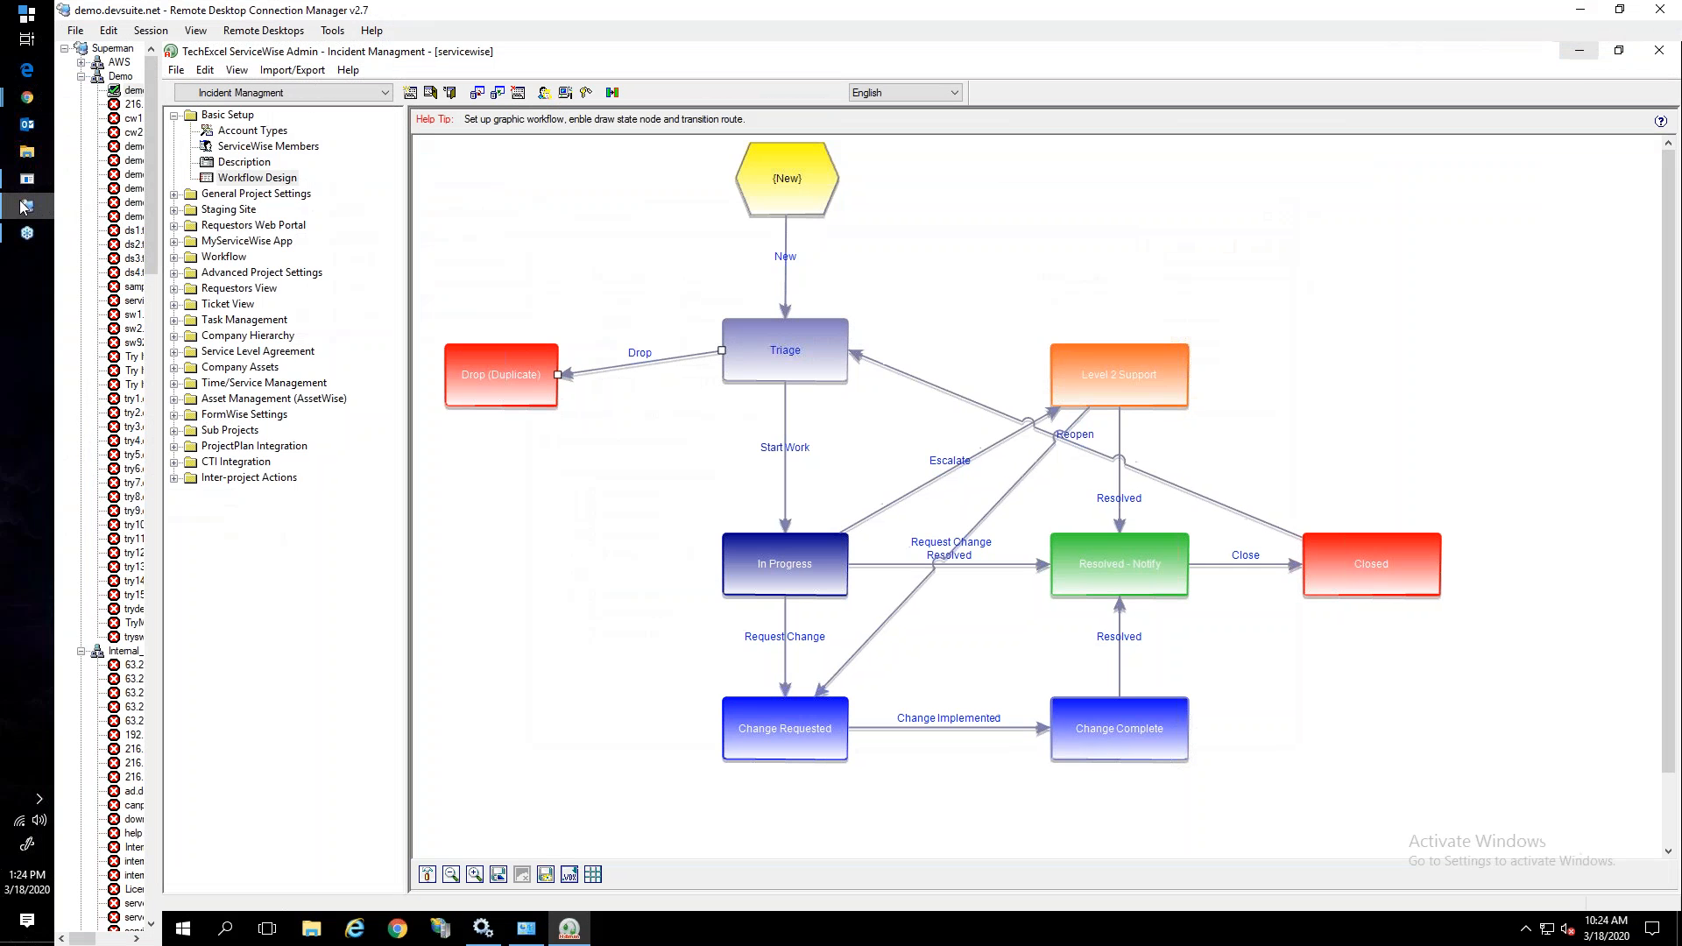
pyautogui.click(137, 192)
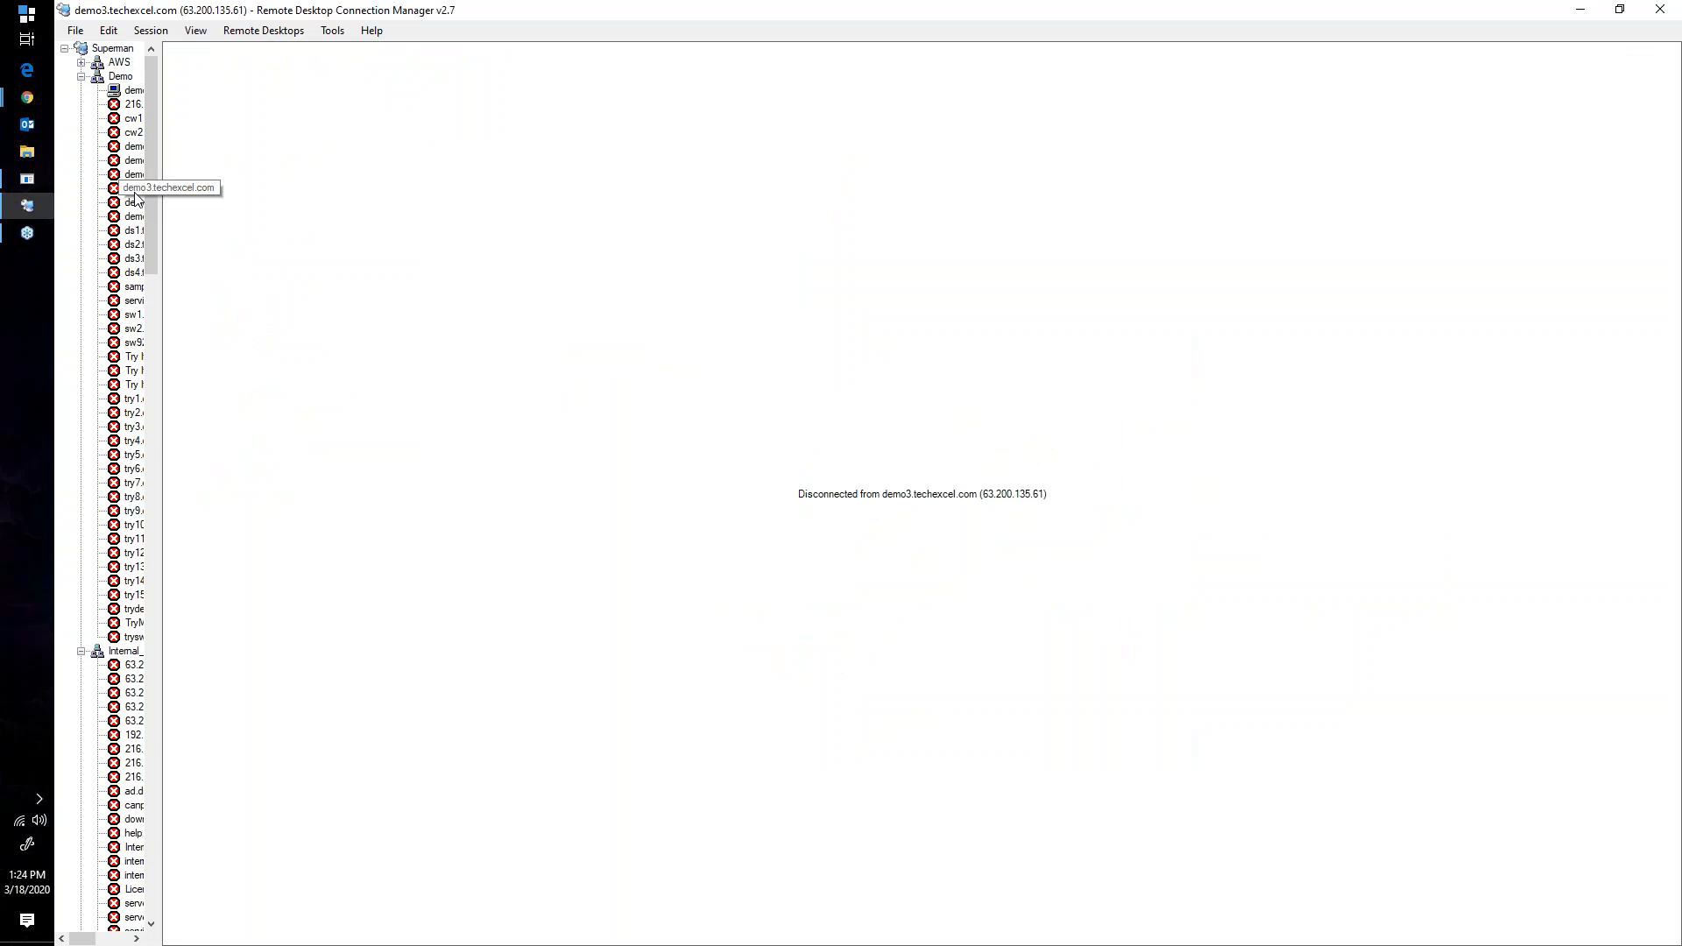
pyautogui.press('p')
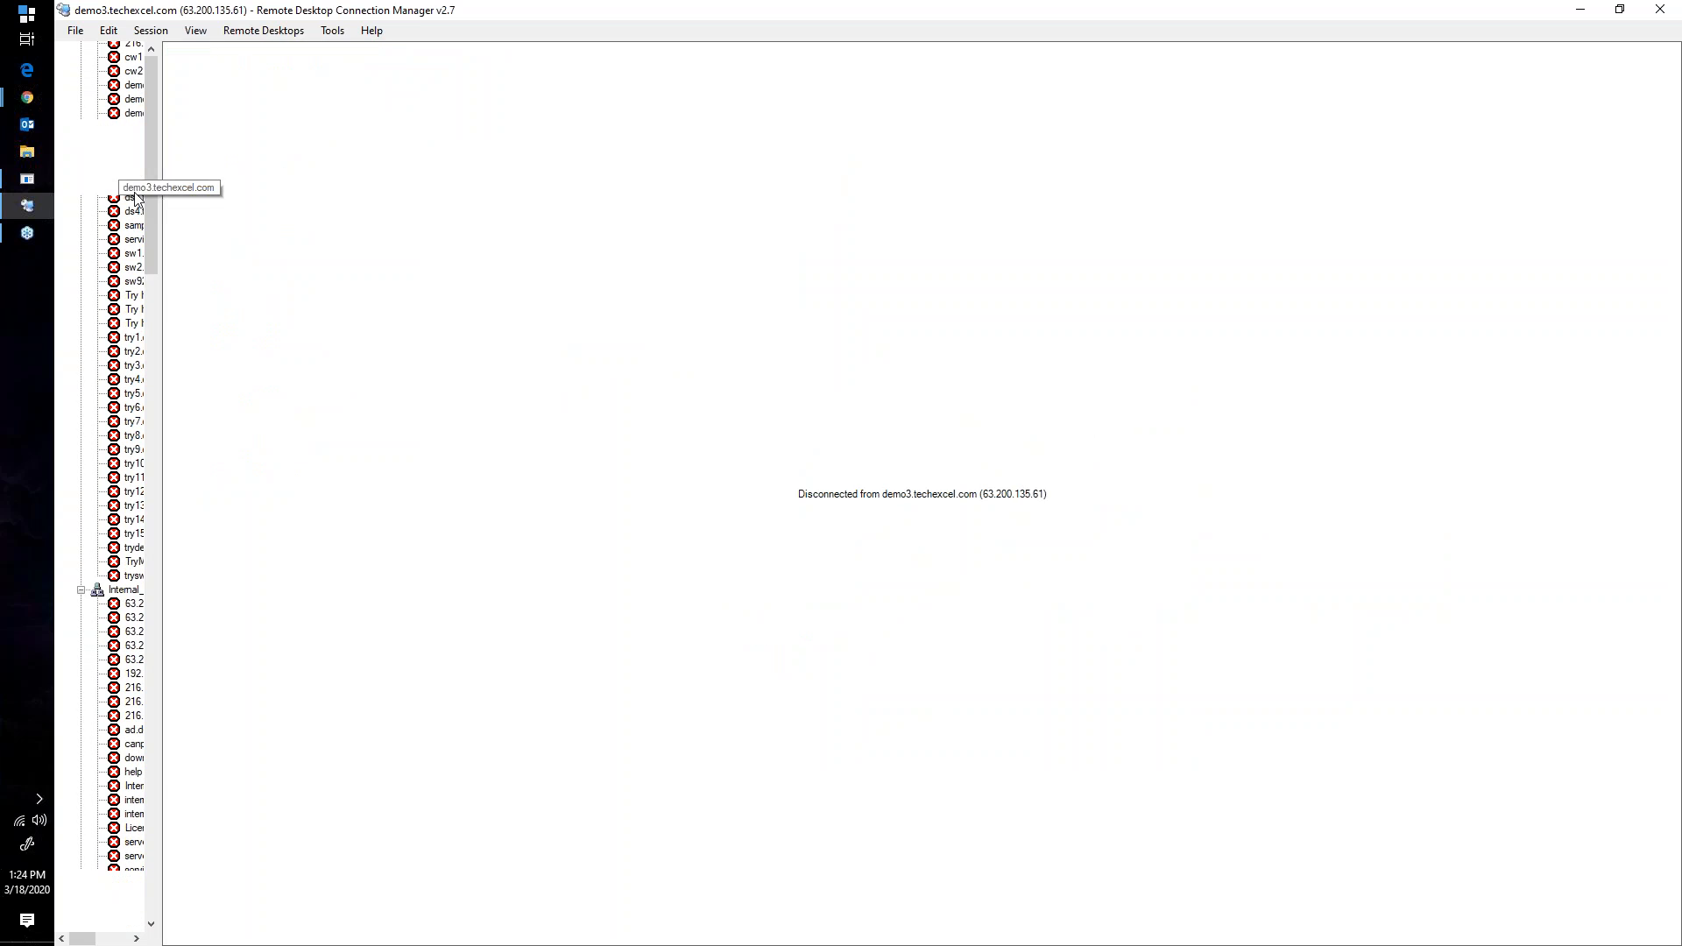
pyautogui.press('Return')
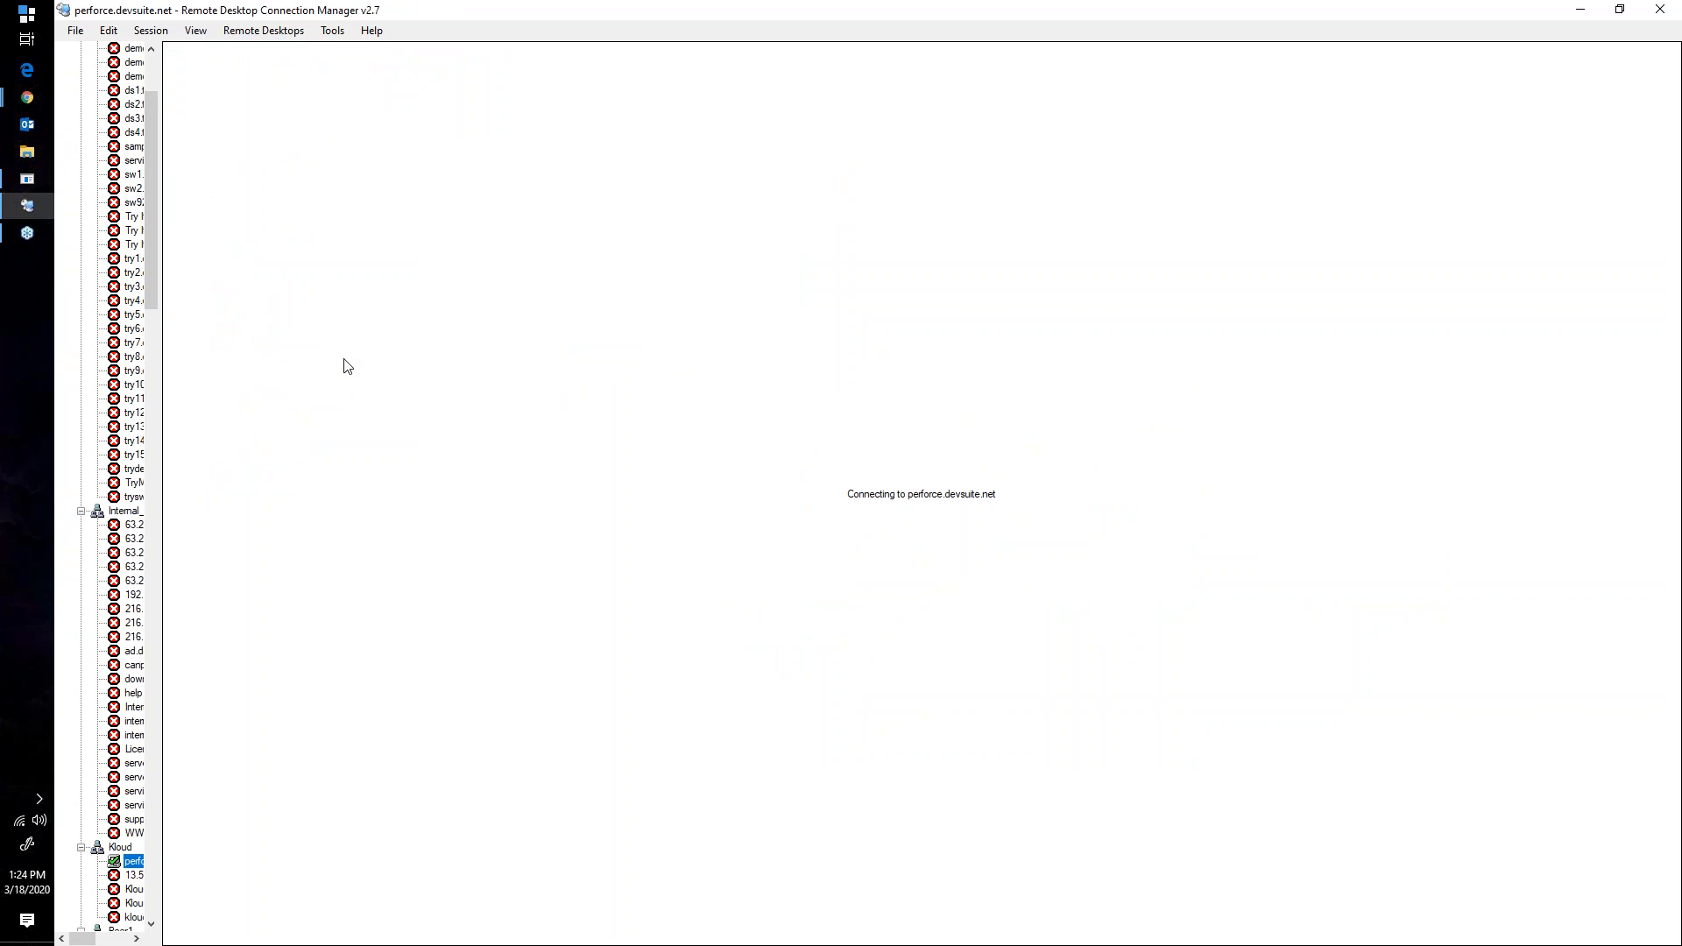
pyautogui.click(953, 645)
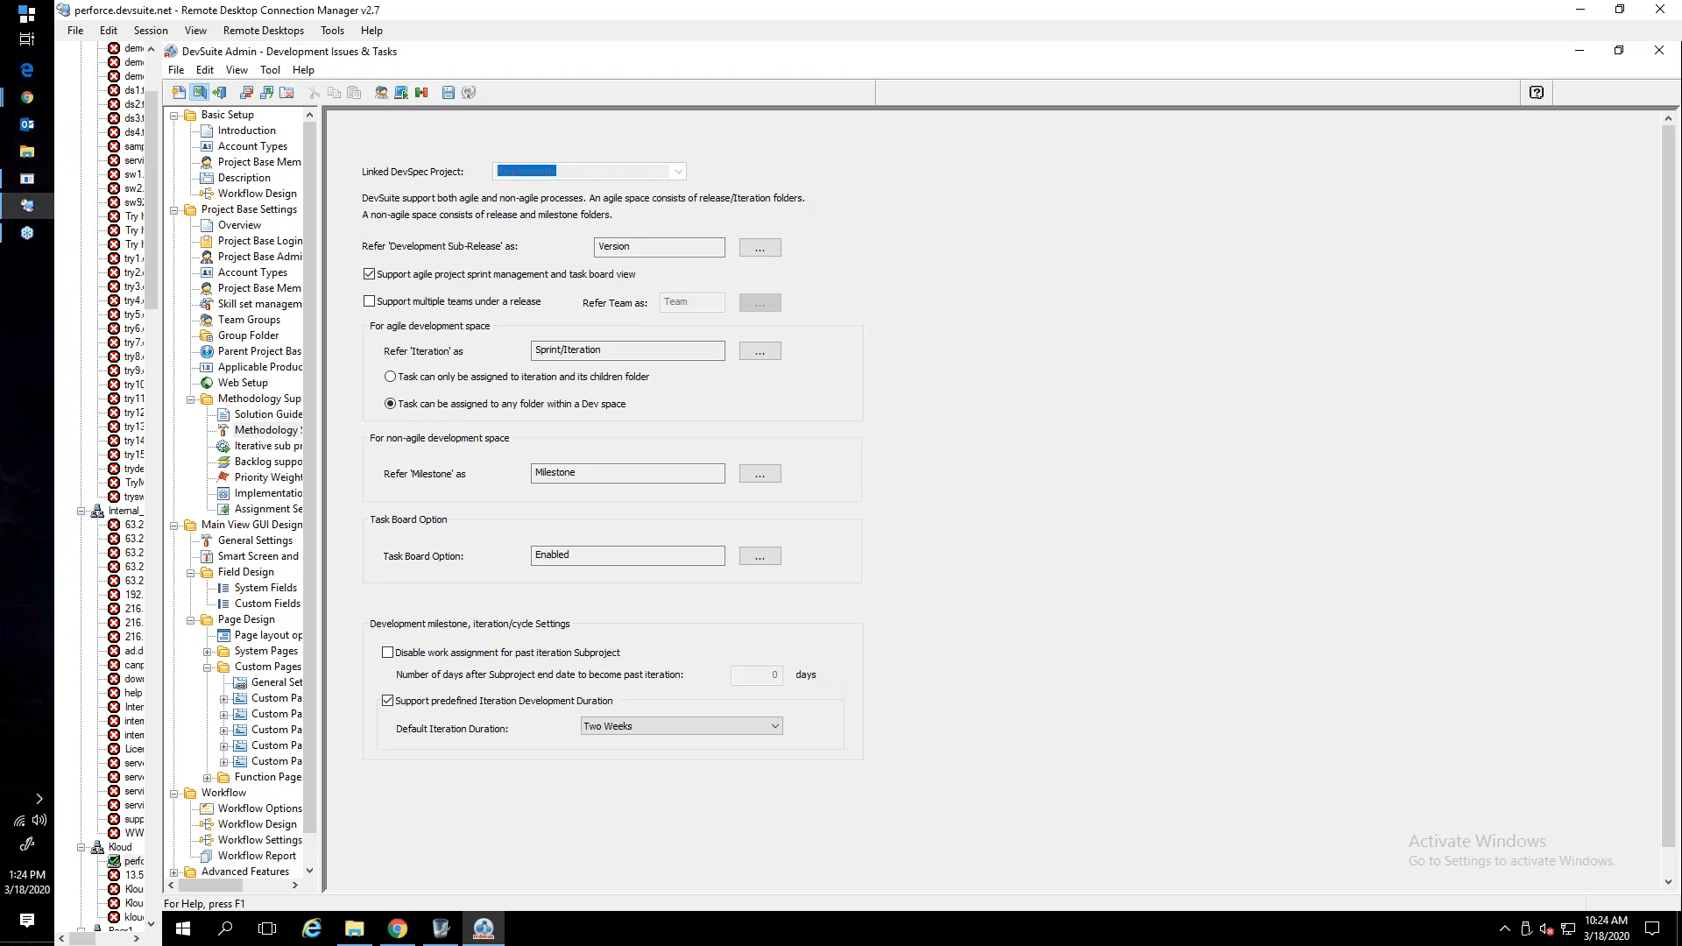
# - View the list of project bases in DevSuite Admin without opening another, and show the Workflow Design for Development Issues & Tasks
pyautogui.click(200, 92)
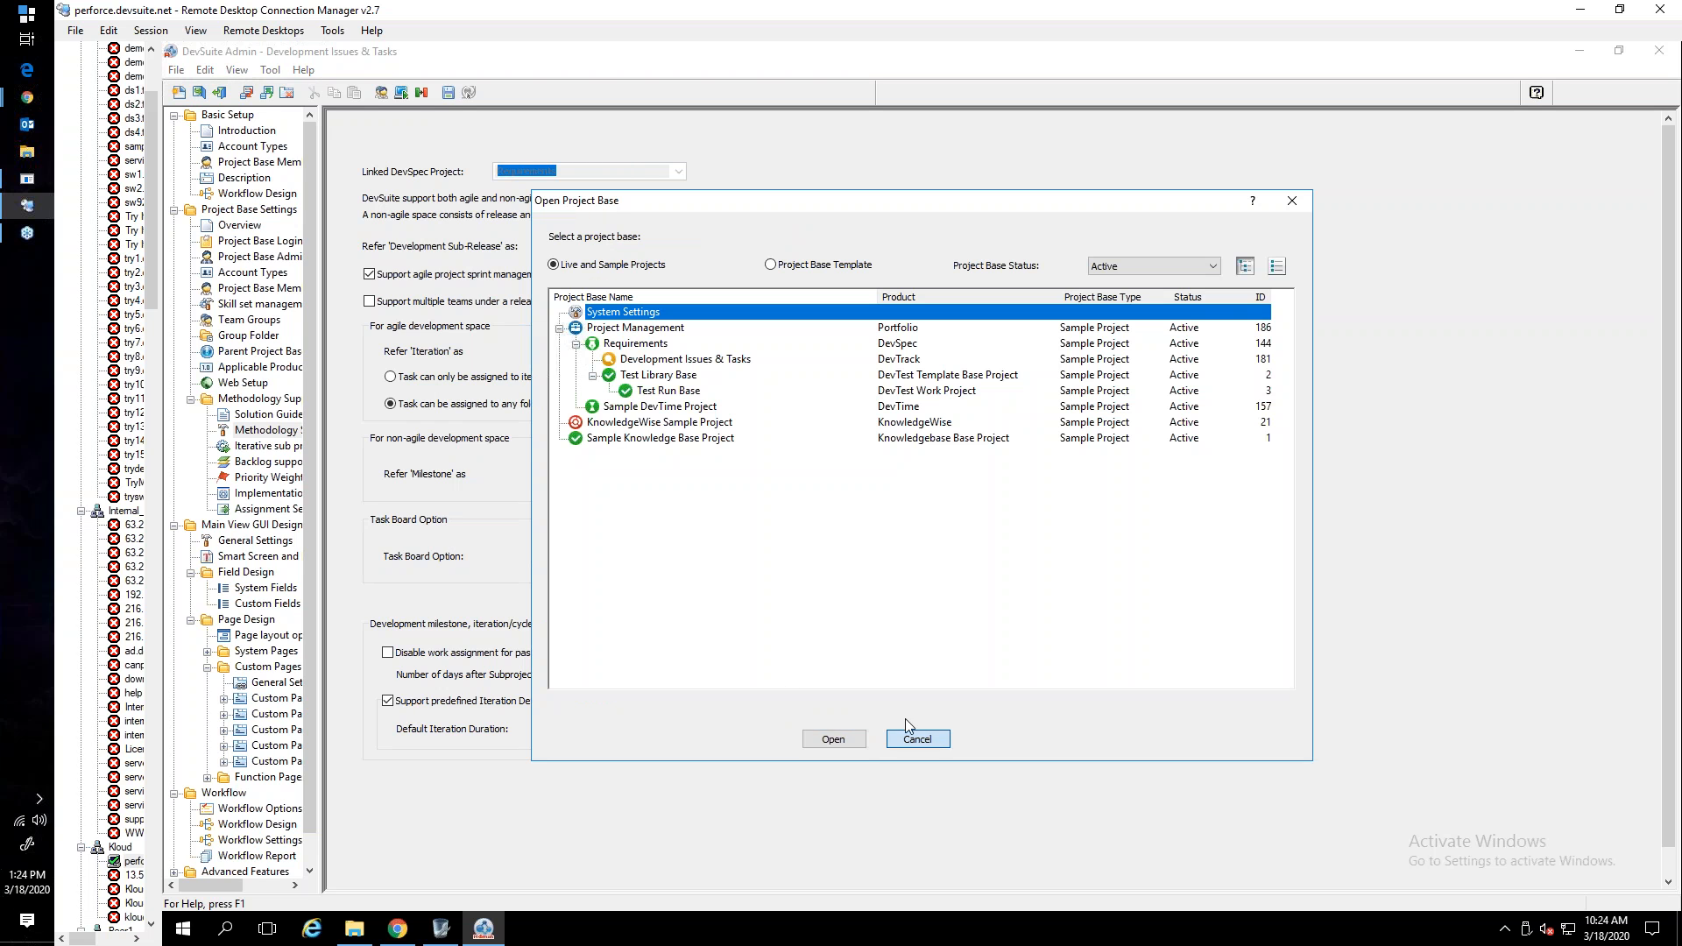
pyautogui.click(917, 739)
pyautogui.click(226, 196)
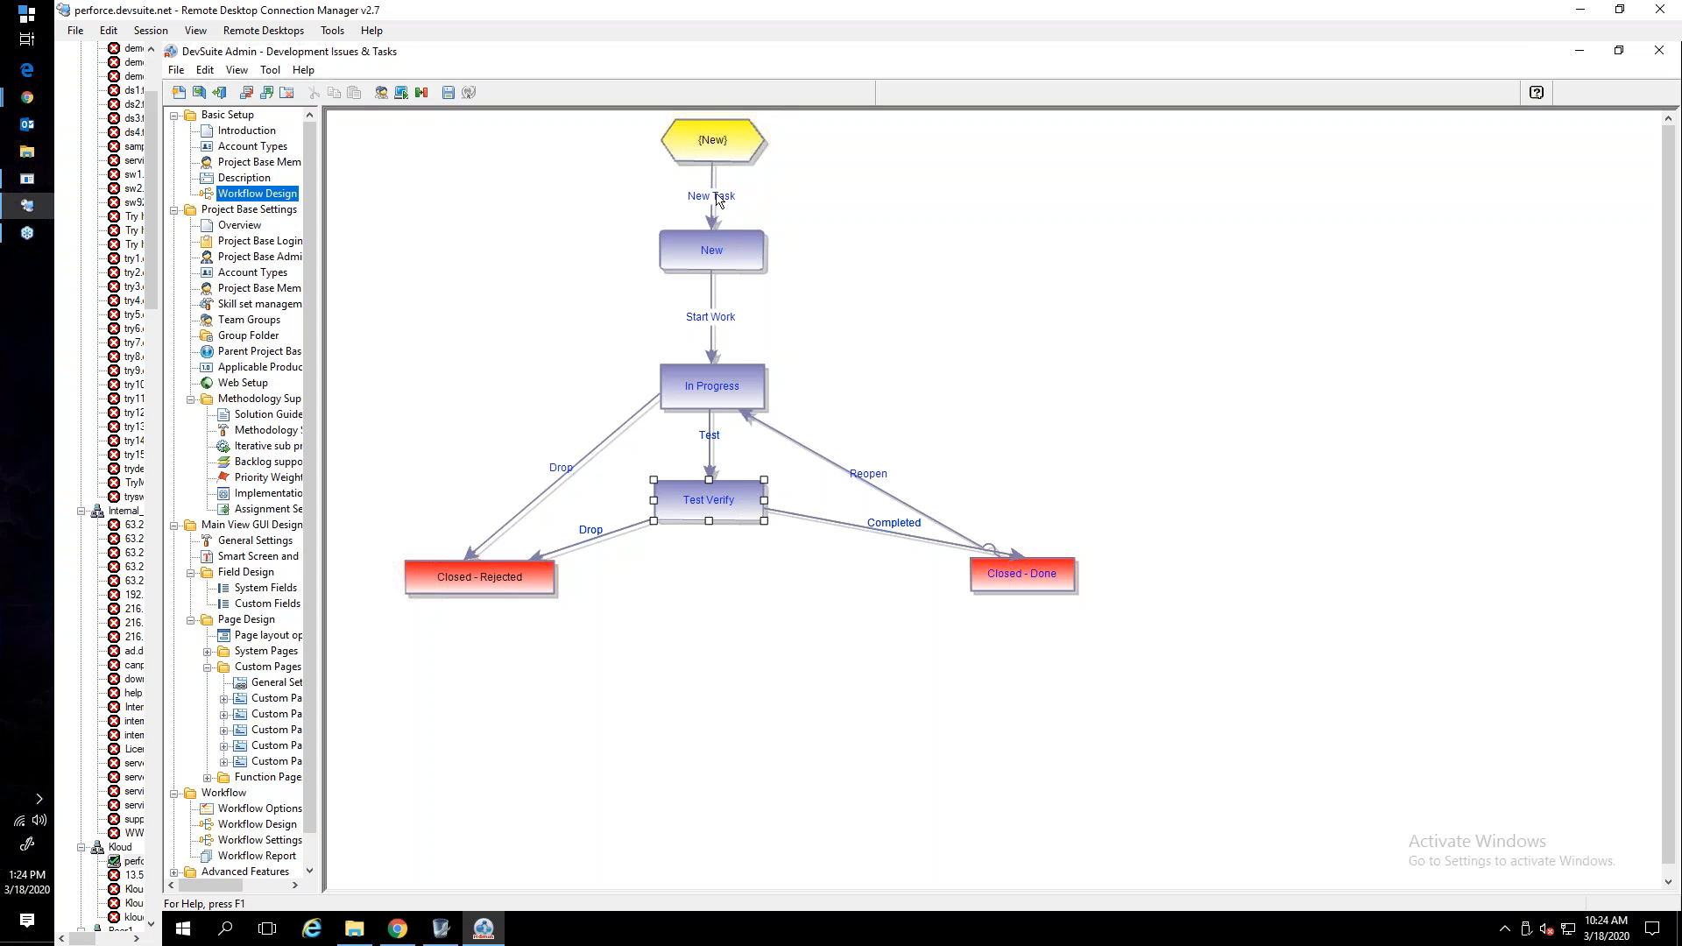
# - Examine the New, In Progress and Test Verify workflow states and the options for Test Verify, and switch back to Chrome
pyautogui.click(723, 256)
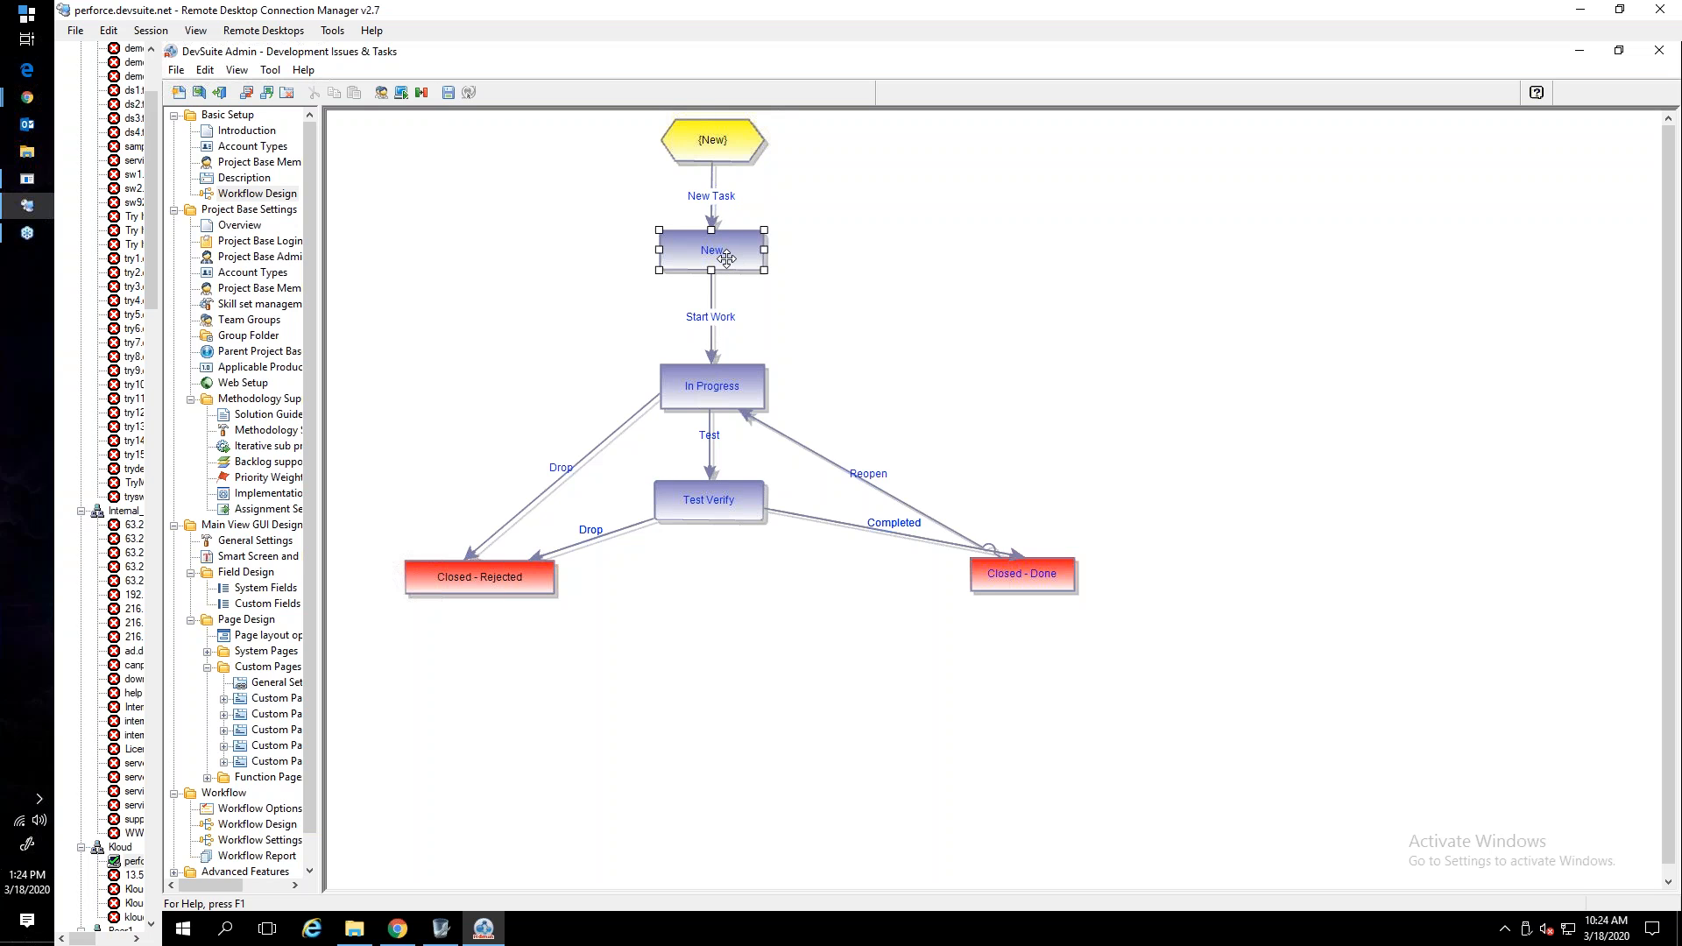
pyautogui.click(726, 392)
pyautogui.click(701, 506)
pyautogui.rightClick(718, 500)
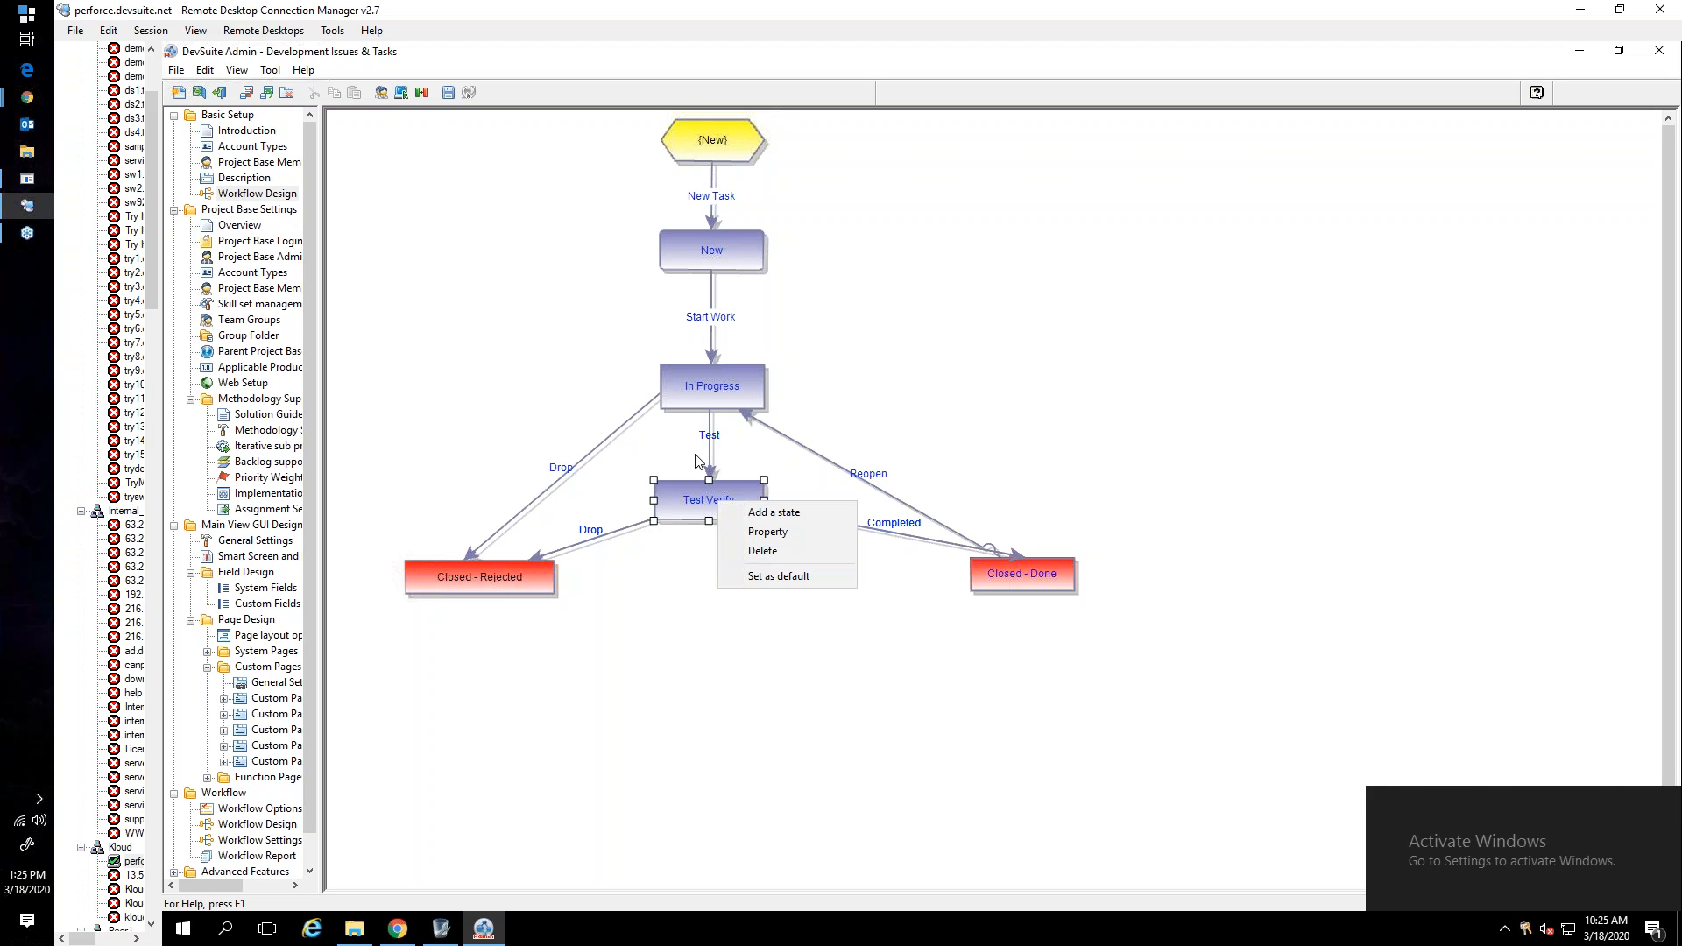
pyautogui.click(697, 462)
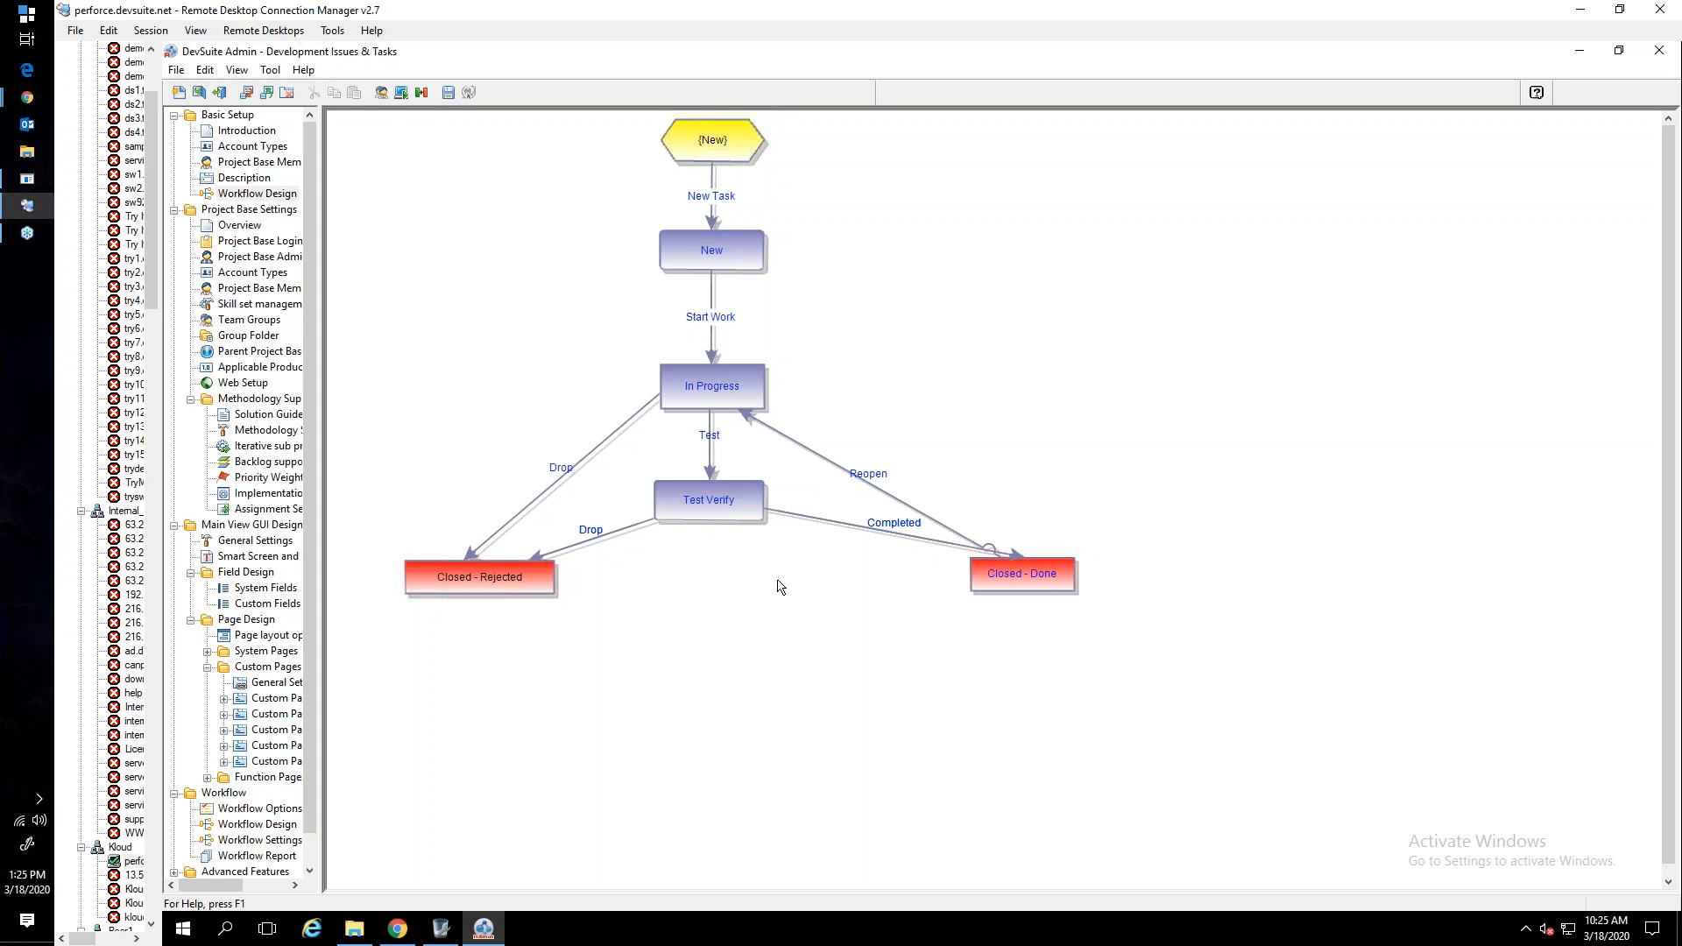
pyautogui.click(710, 396)
pyautogui.click(33, 101)
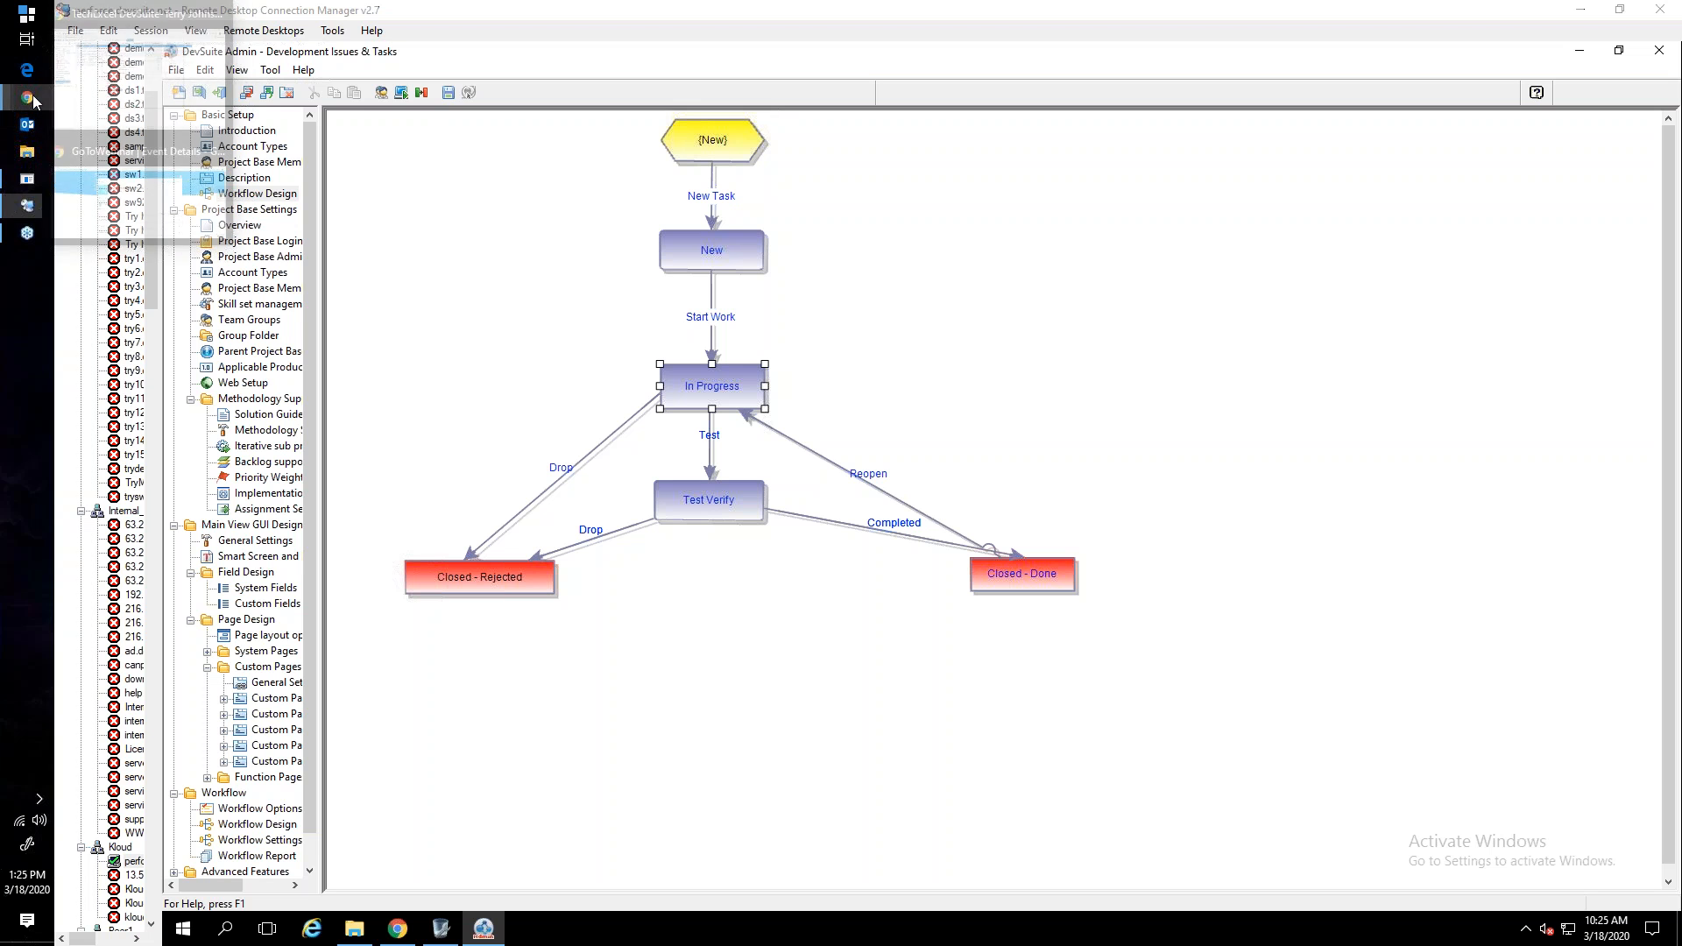
# - Switch to the DevSuite window in Chrome and examine the QA and Documentation tasks of Faster load time in the Change Subproject dialog
pyautogui.click(97, 110)
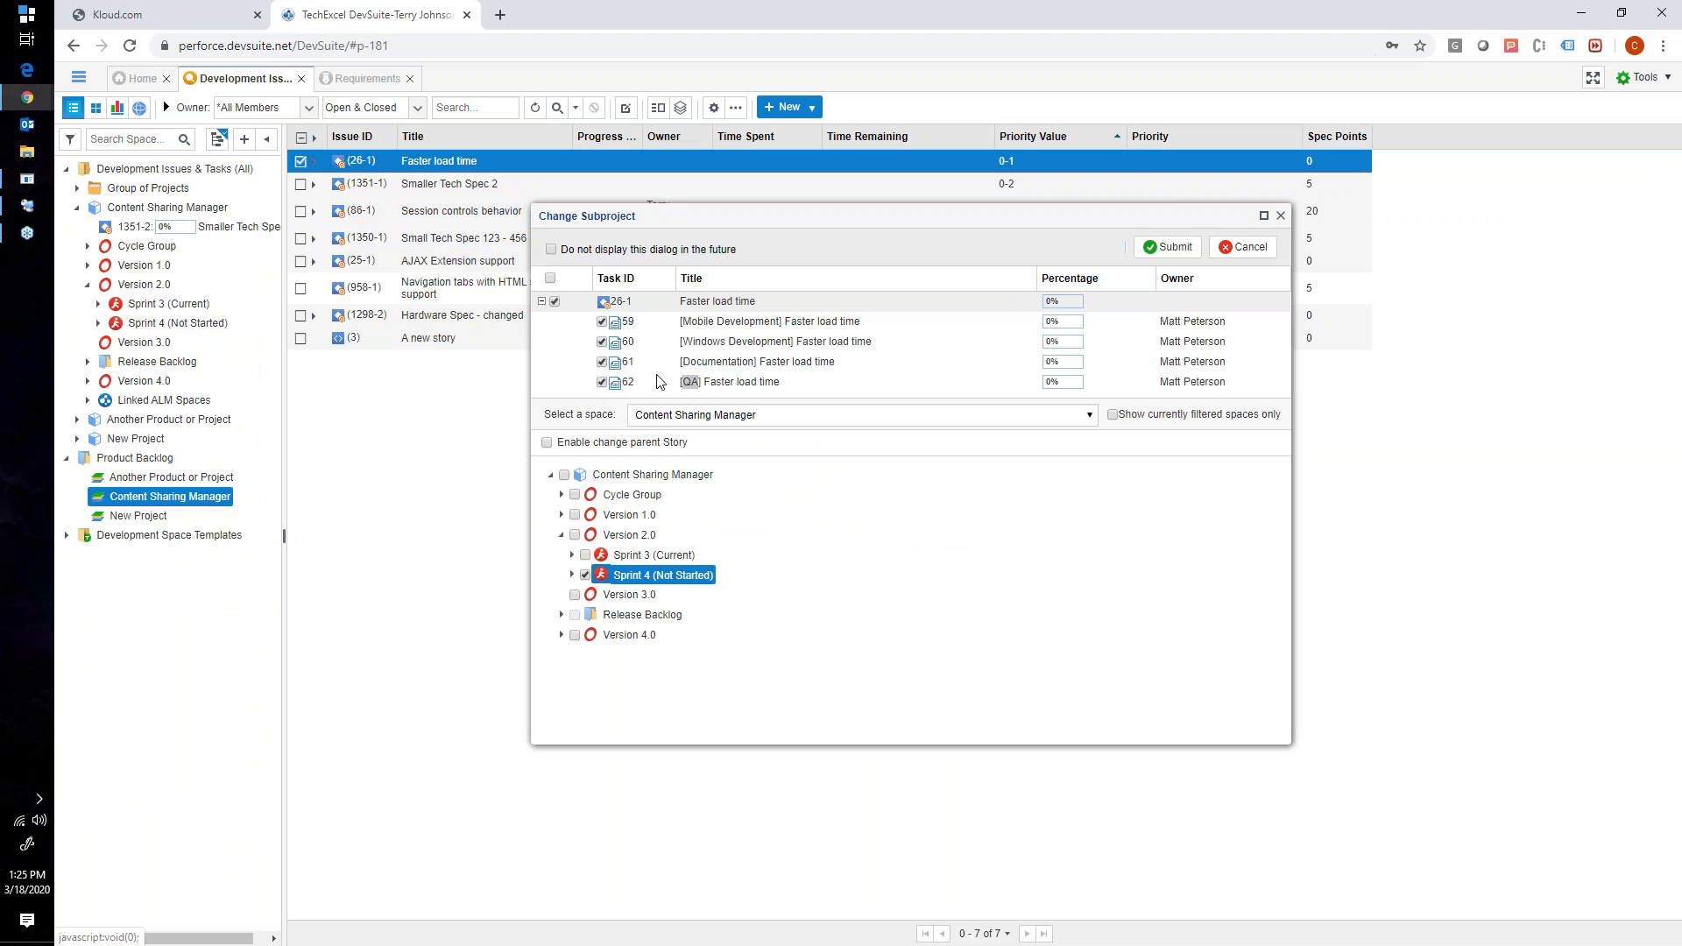
pyautogui.click(684, 382)
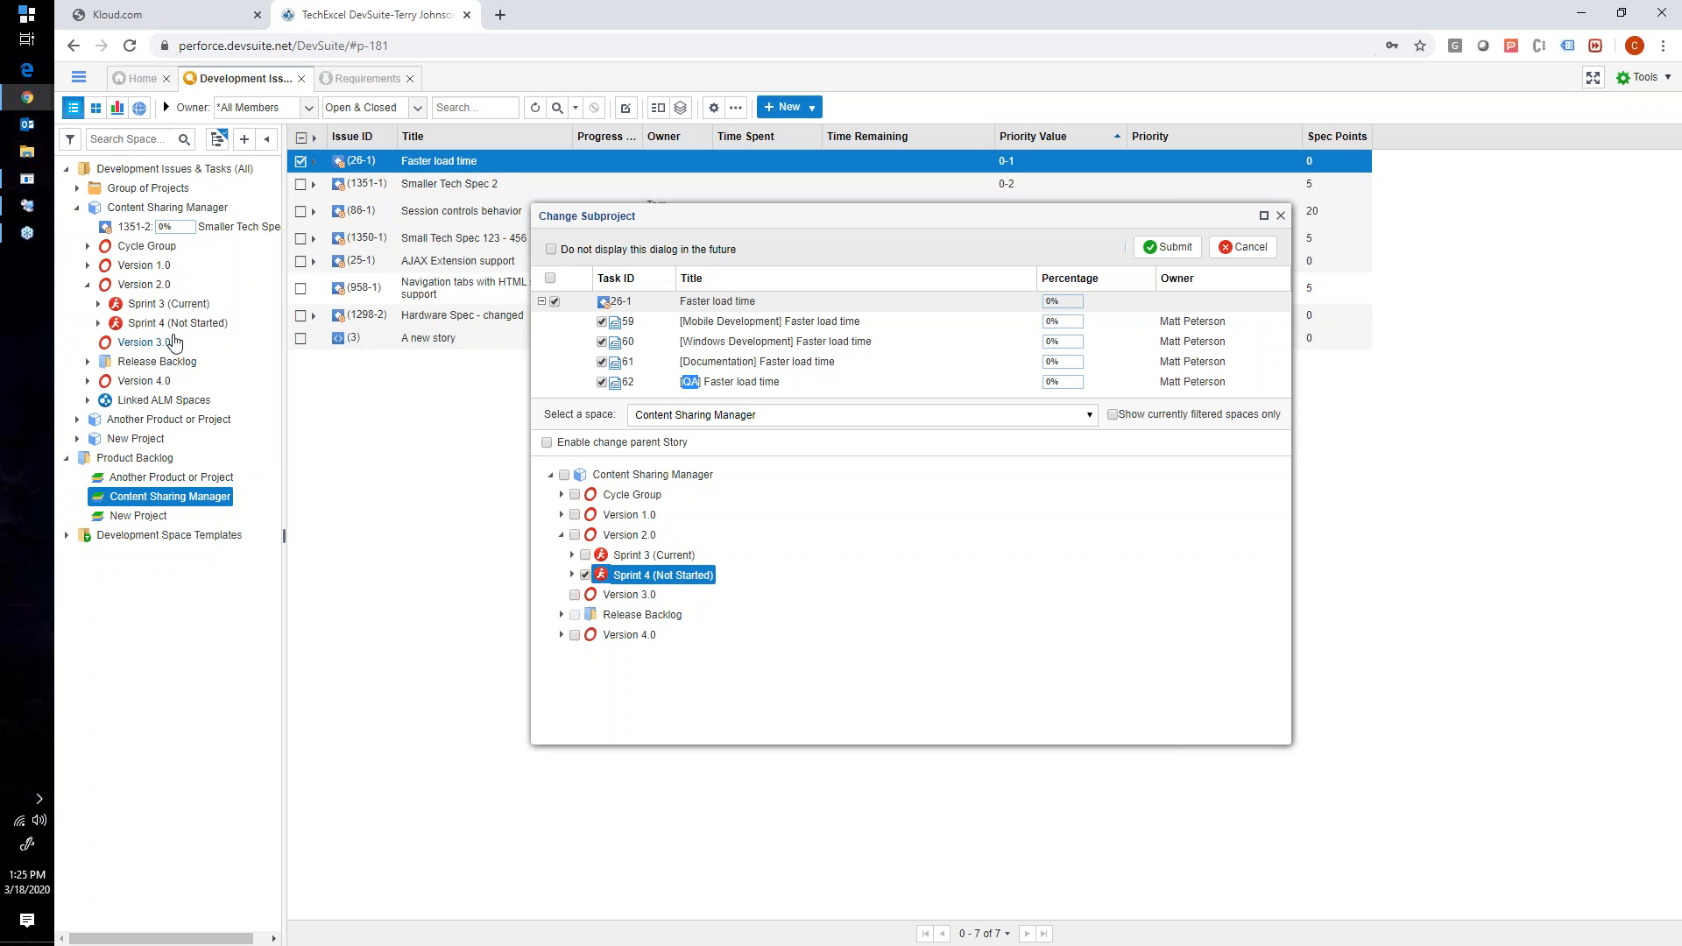
pyautogui.moveTo(682, 362); pyautogui.dragTo(755, 364)
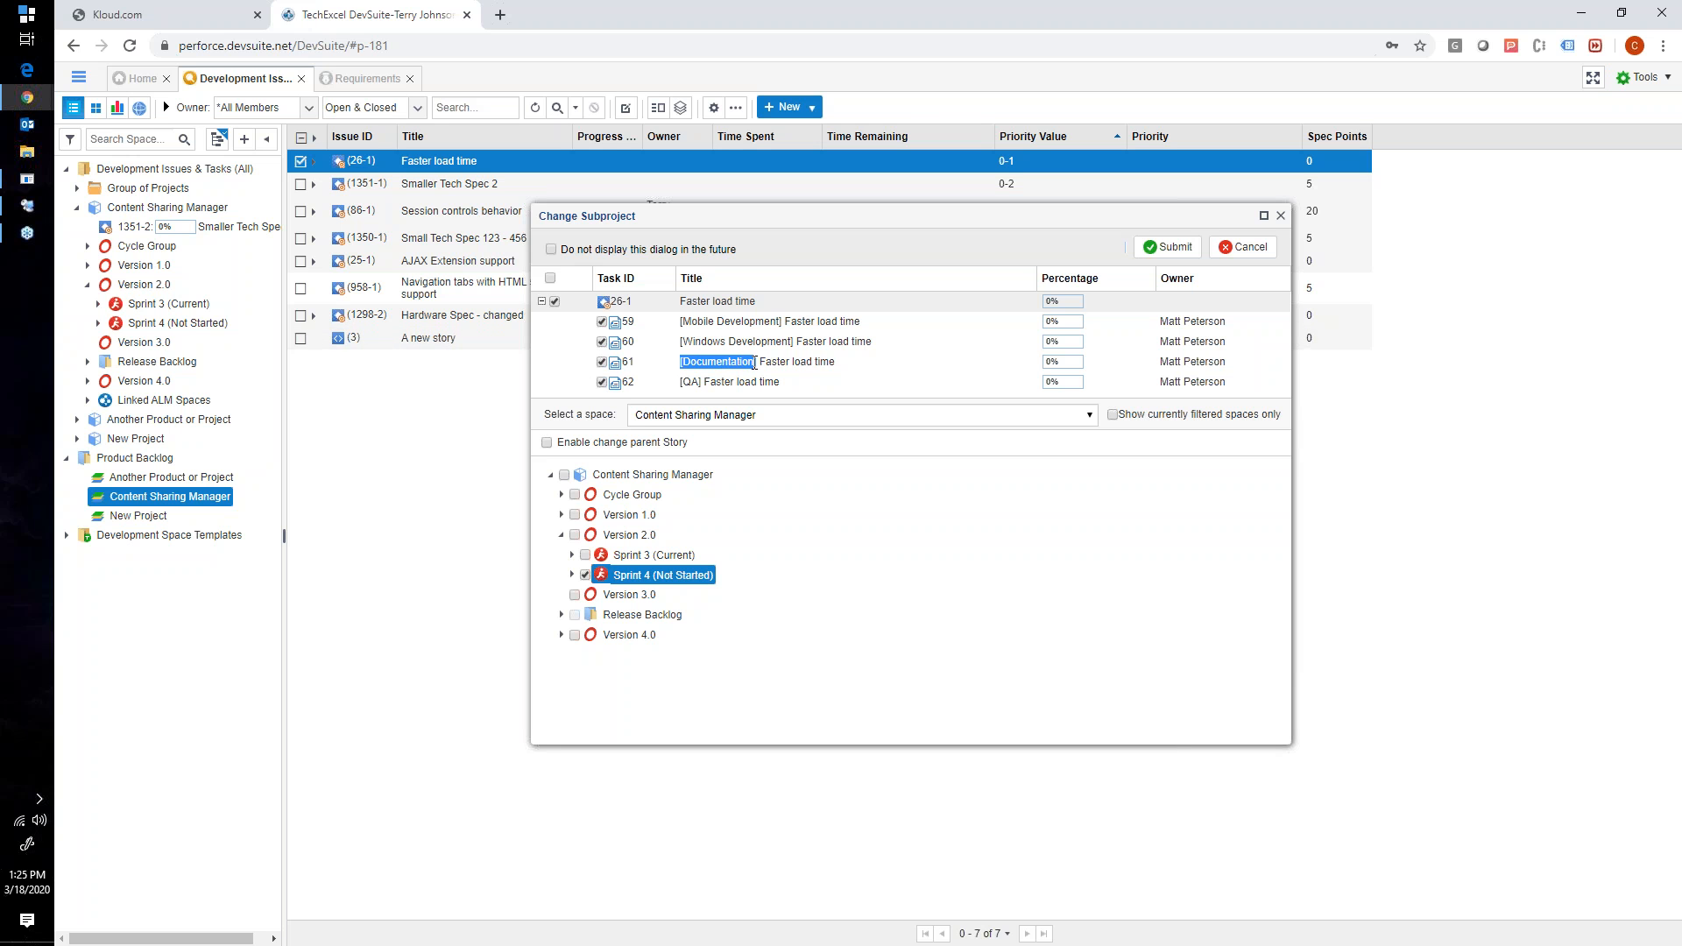
# - Switch to Remote Desktop Connection Manager and add a state named Ready for Documentation beside In Progress in the workflow diagram
pyautogui.click(50, 215)
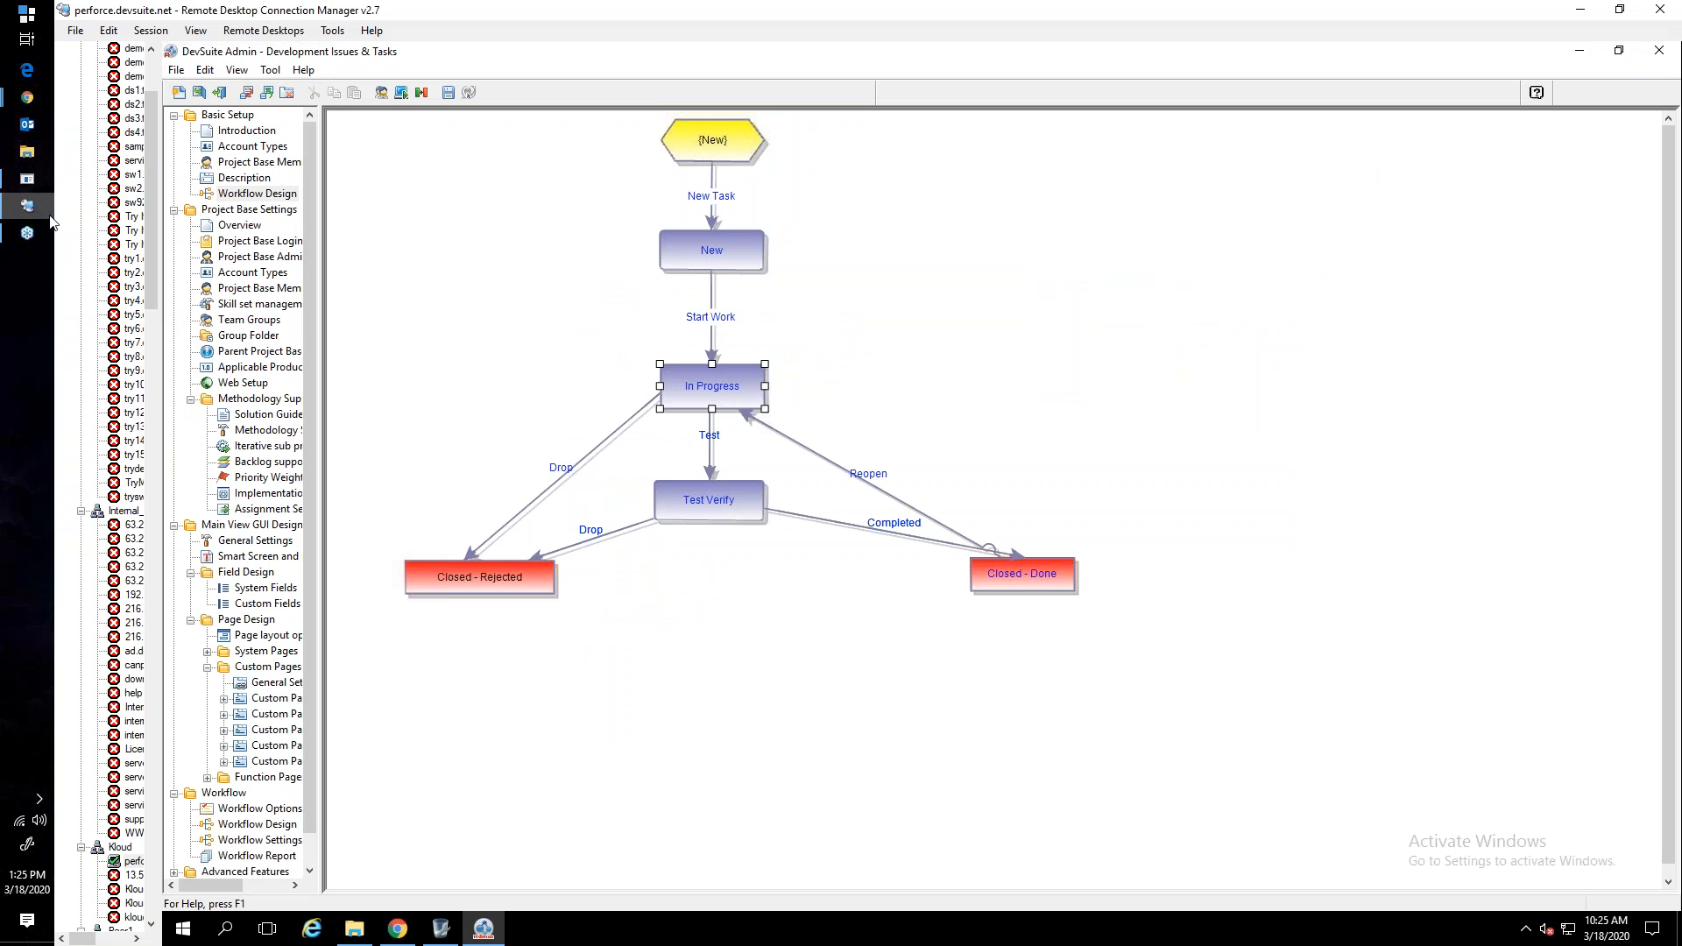
pyautogui.rightClick(869, 377)
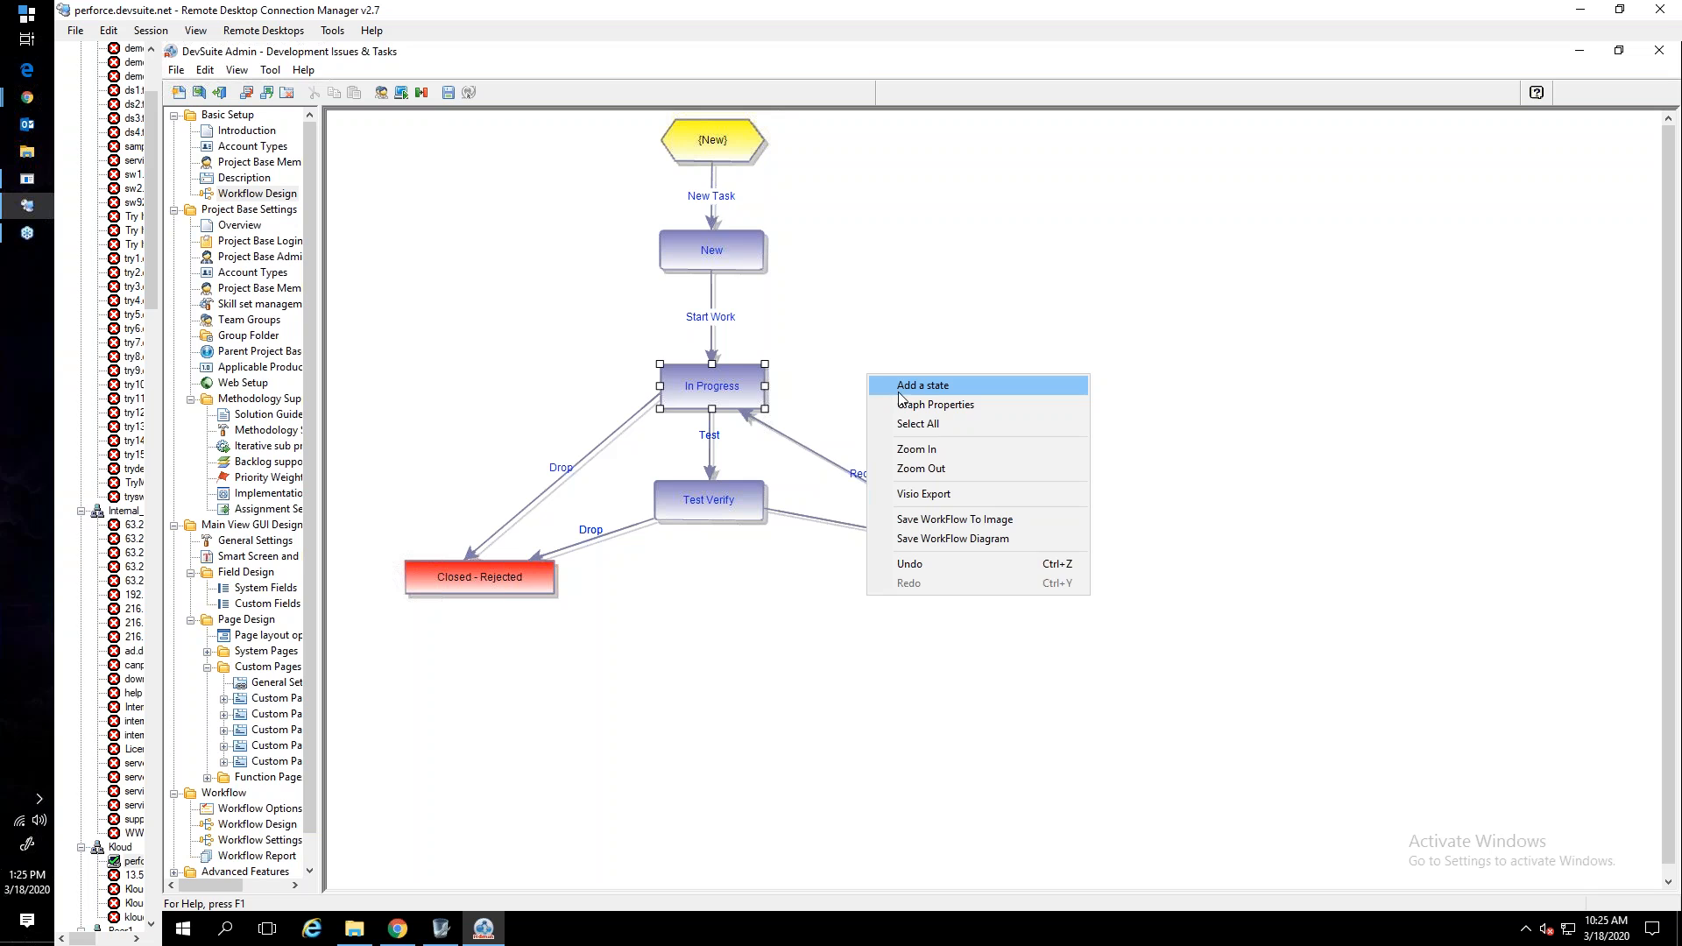
pyautogui.click(906, 387)
pyautogui.click(812, 290)
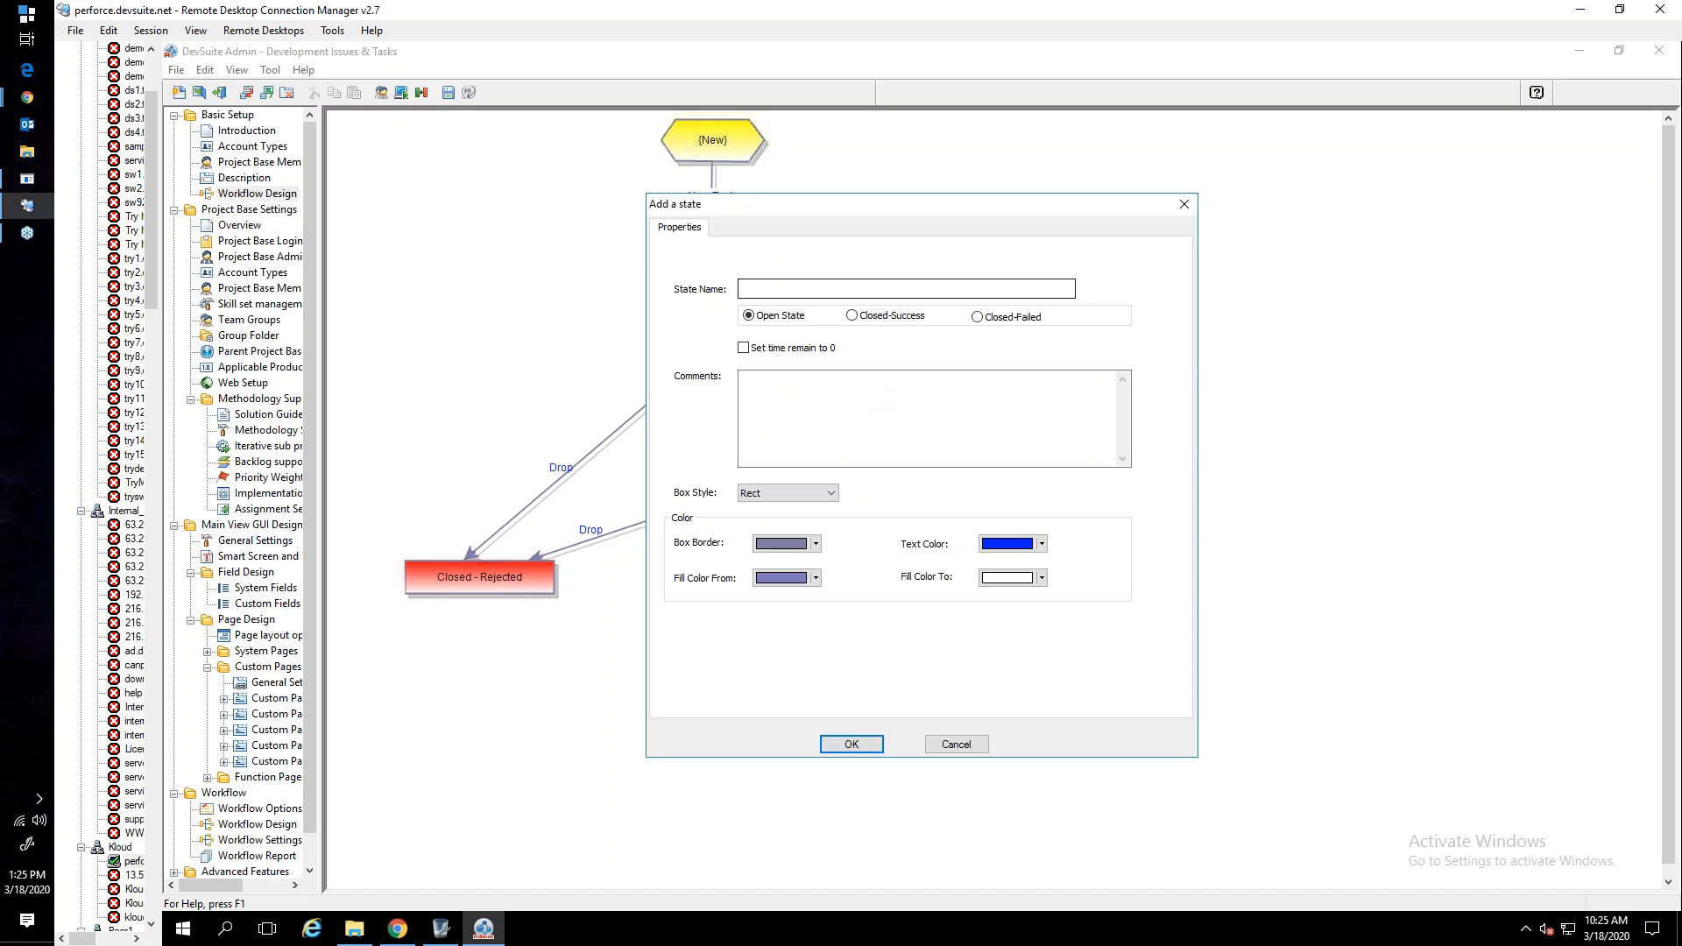
pyautogui.click(854, 744)
pyautogui.click(927, 422)
pyautogui.moveTo(991, 461); pyautogui.dragTo(979, 428)
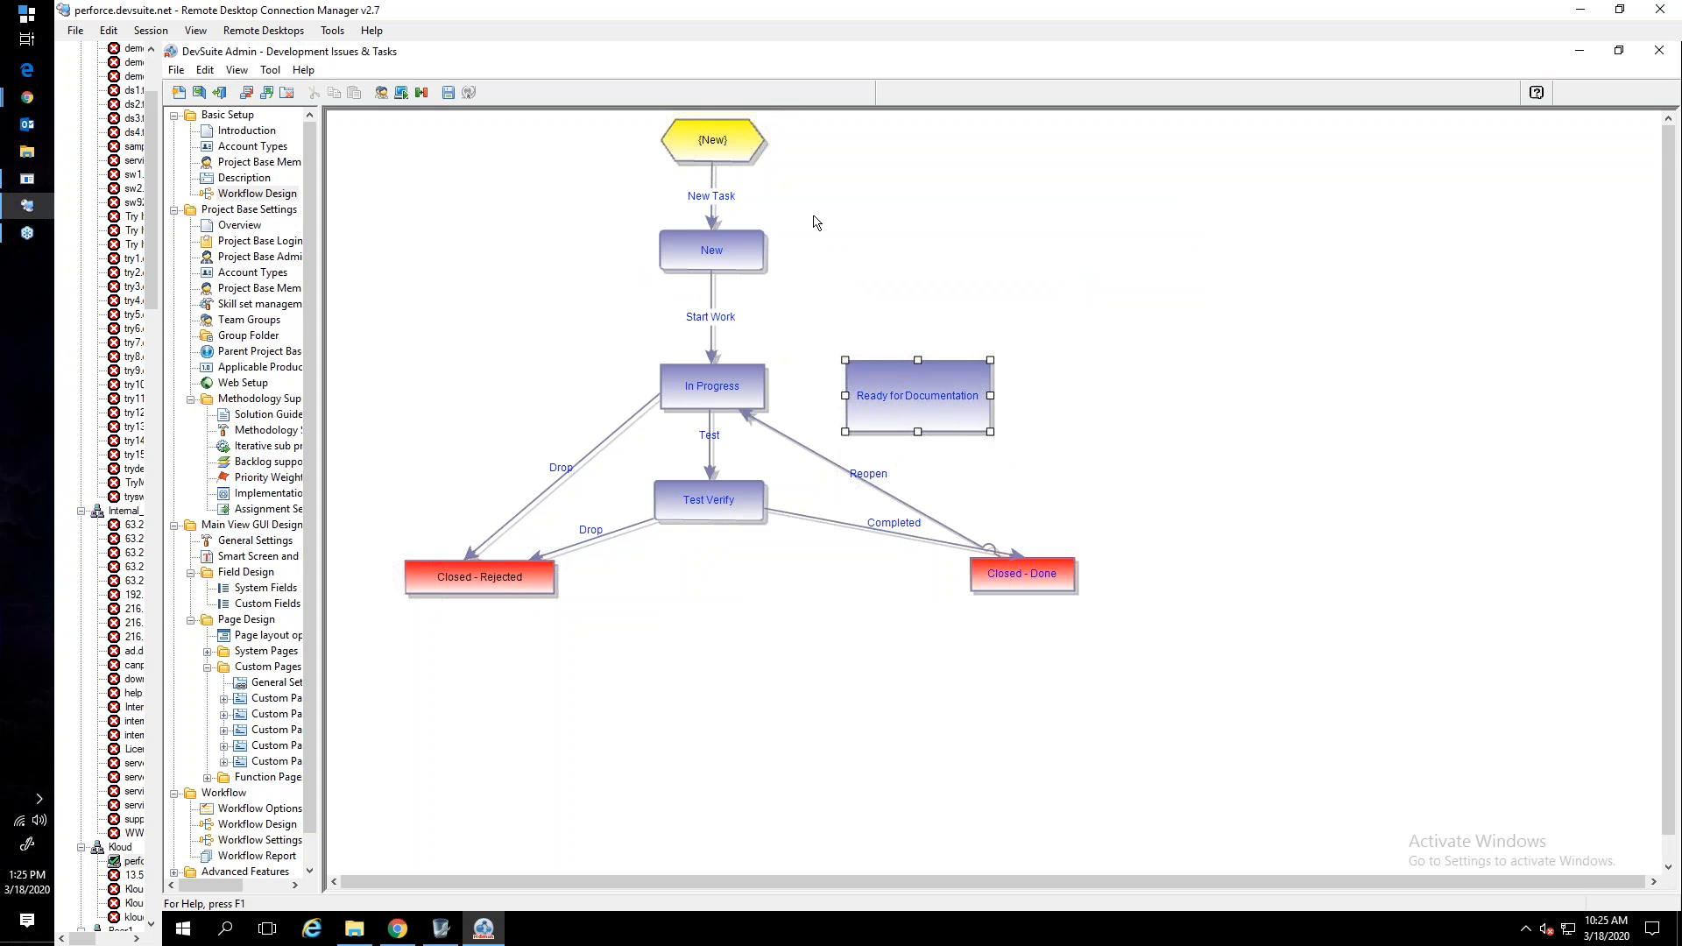
# - Try to add a transition from In Progress to Ready for Documentation
pyautogui.moveTo(755, 390); pyautogui.dragTo(854, 389)
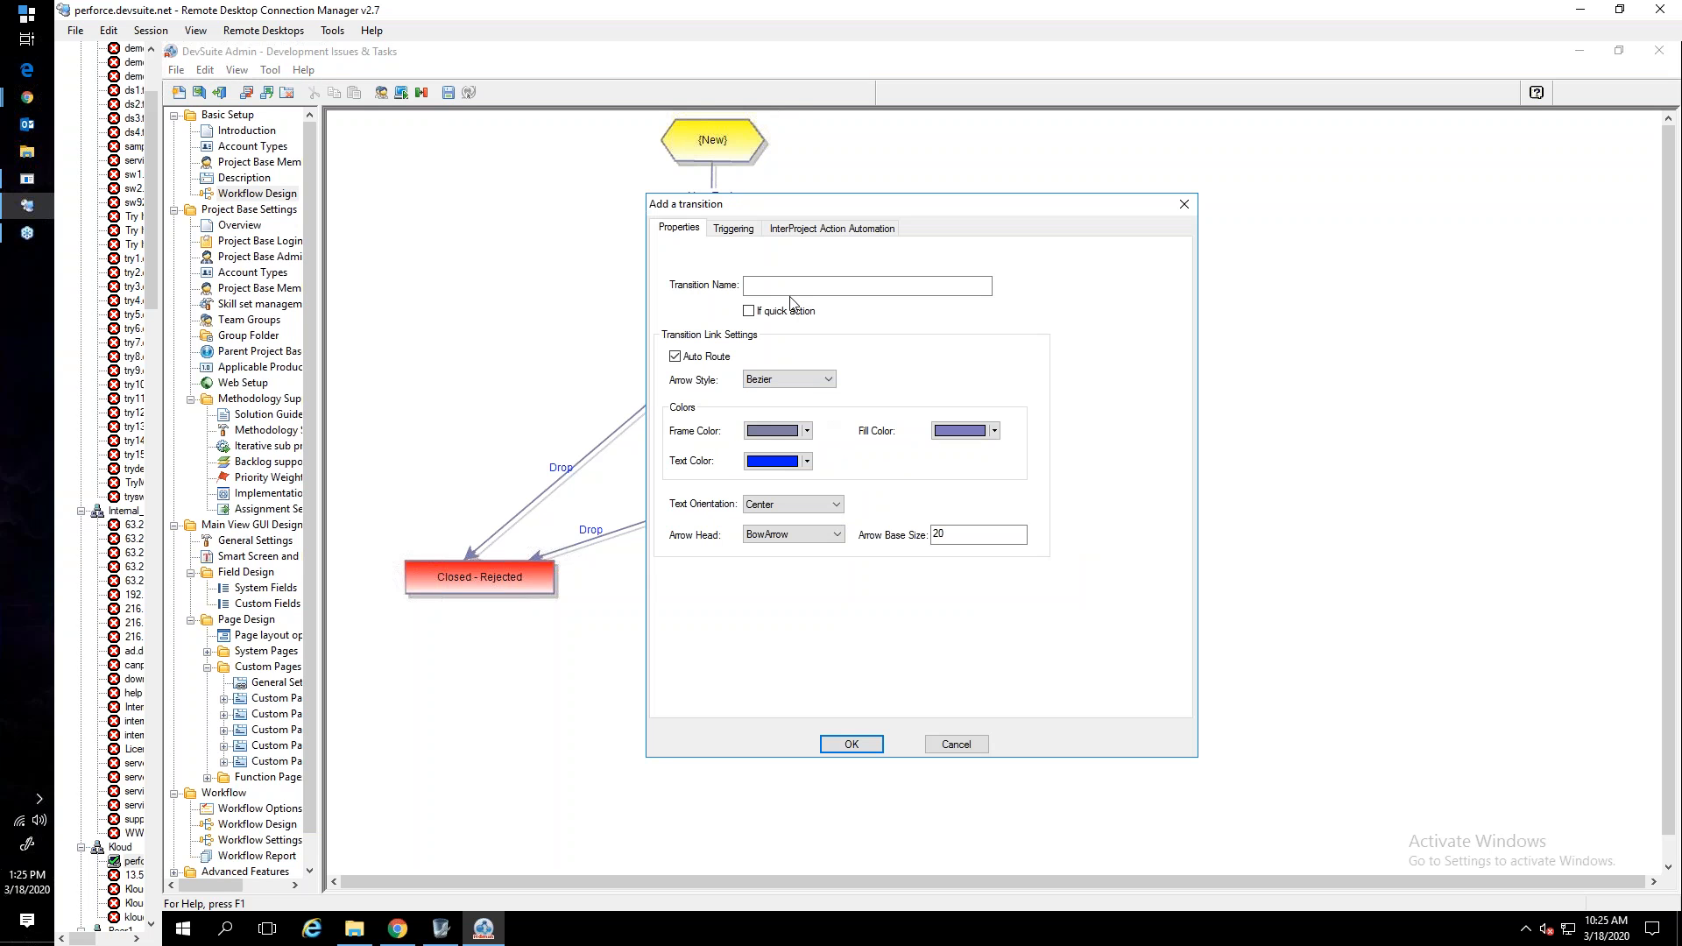
pyautogui.click(954, 742)
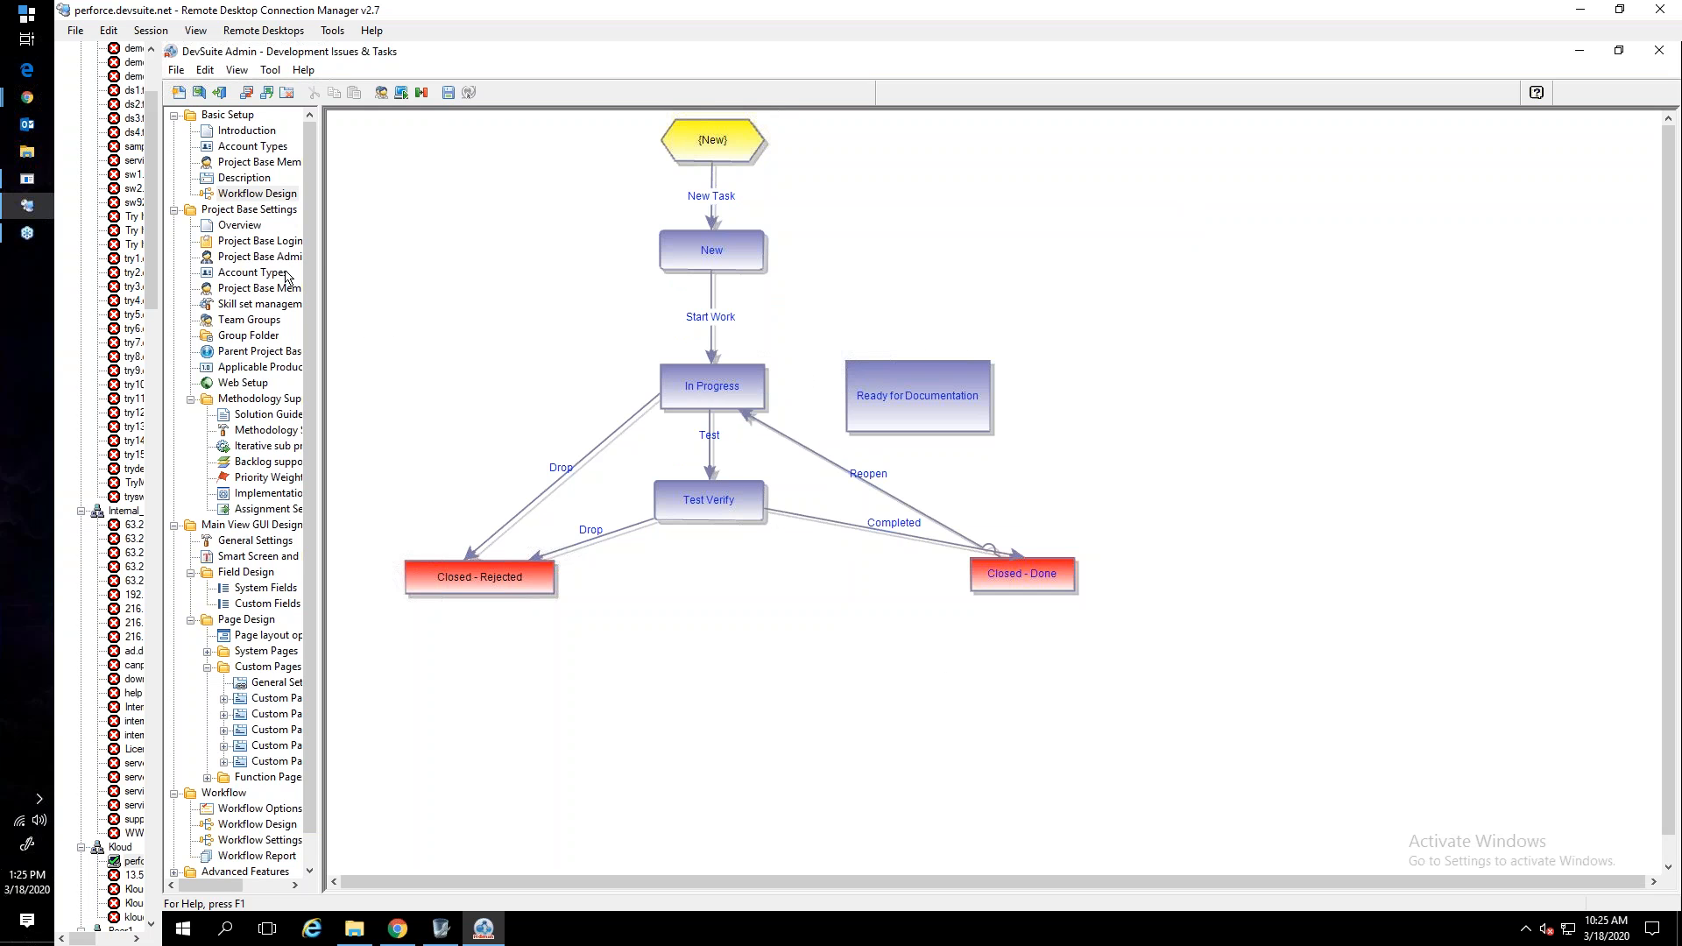
# - Switch to Chrome and examine the Mobile Development and Windows Development tasks of Faster load time and their owner
pyautogui.moveTo(27, 104)
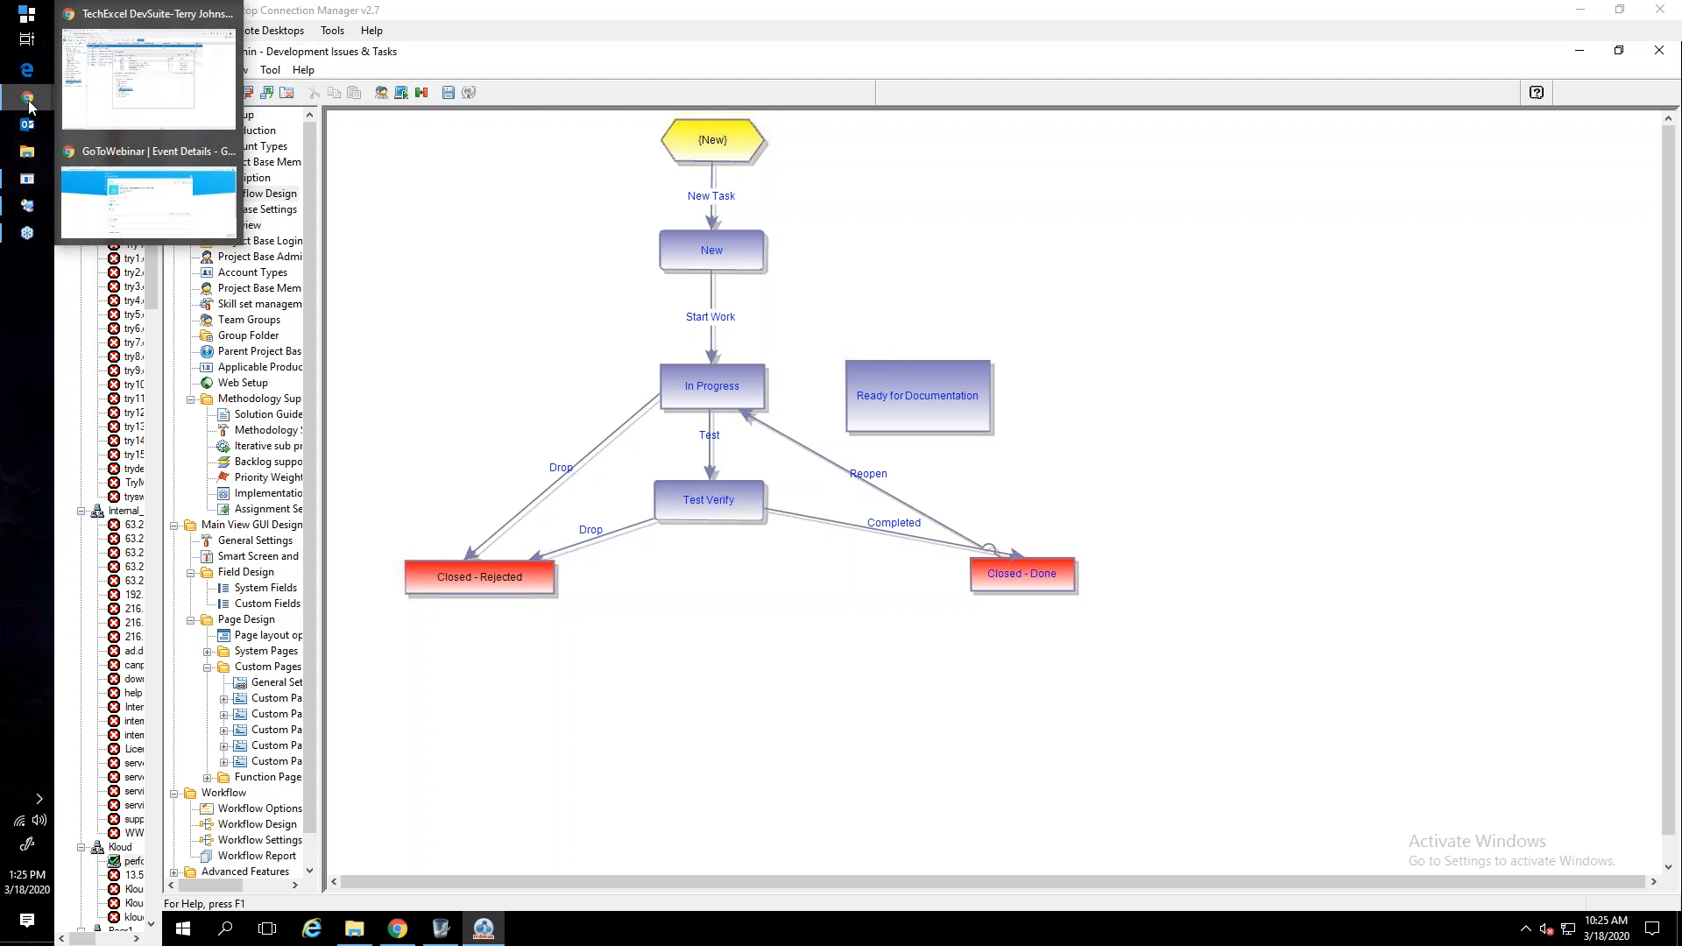
pyautogui.click(102, 115)
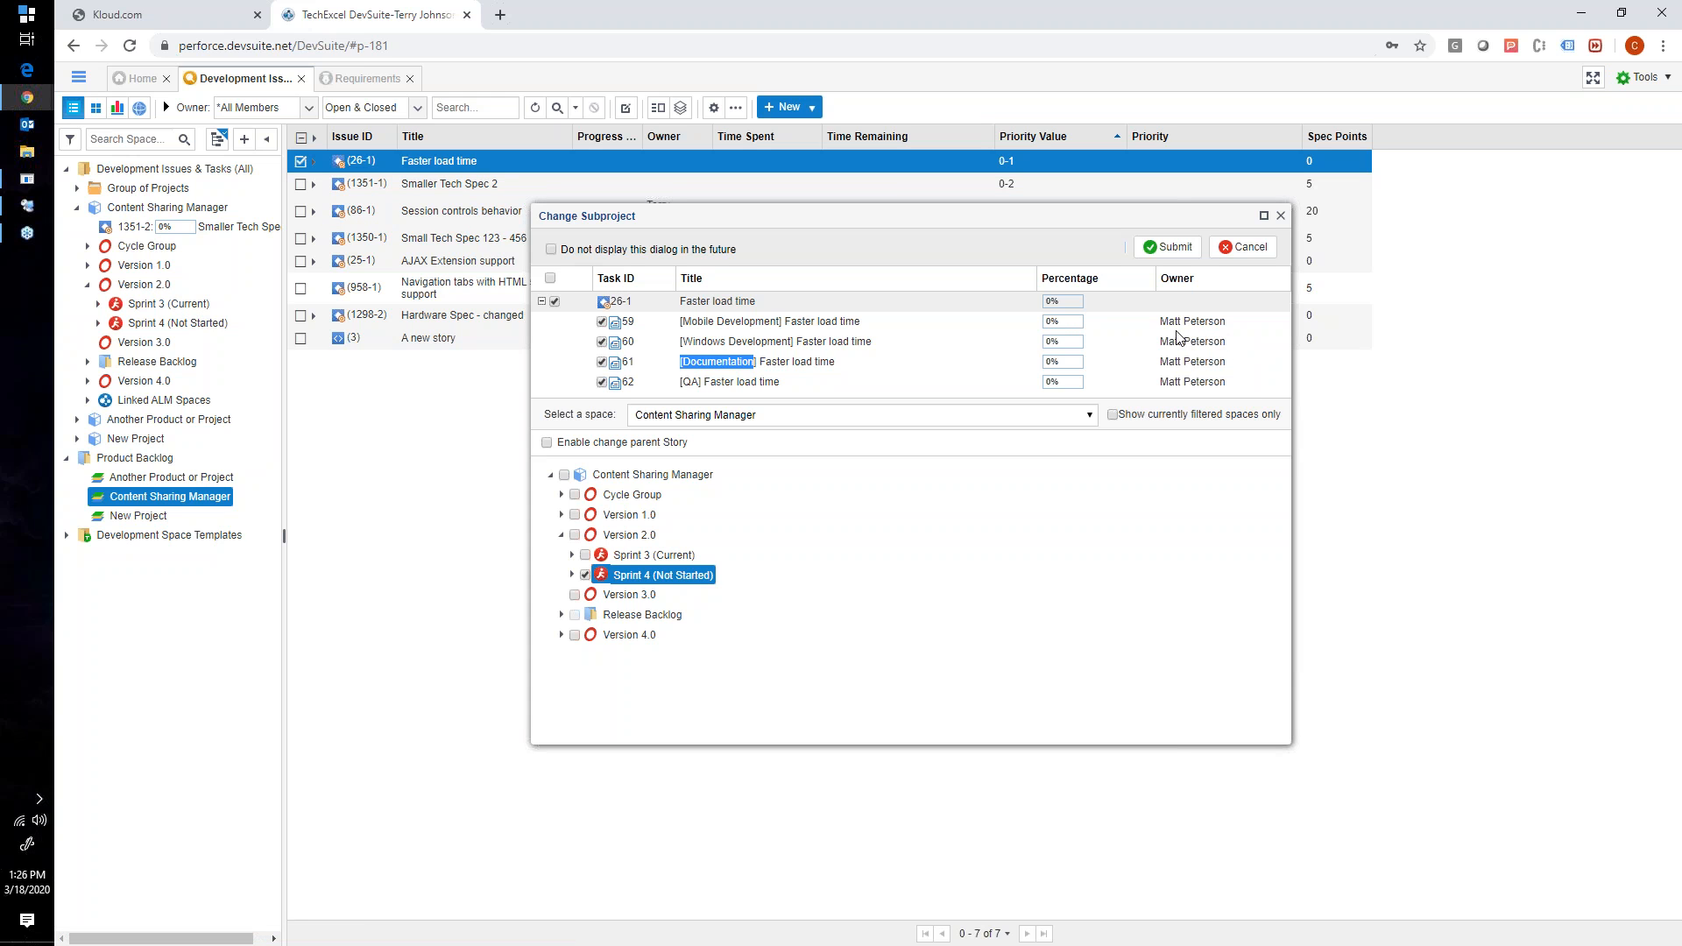
pyautogui.click(780, 323)
pyautogui.moveTo(1182, 320); pyautogui.dragTo(1259, 322)
pyautogui.click(810, 345)
# - Switch to Remote Desktop Connection Manager, show the Workflow Options in DevSuite Admin and examine the Enable Multiple Workflow option
pyautogui.click(27, 205)
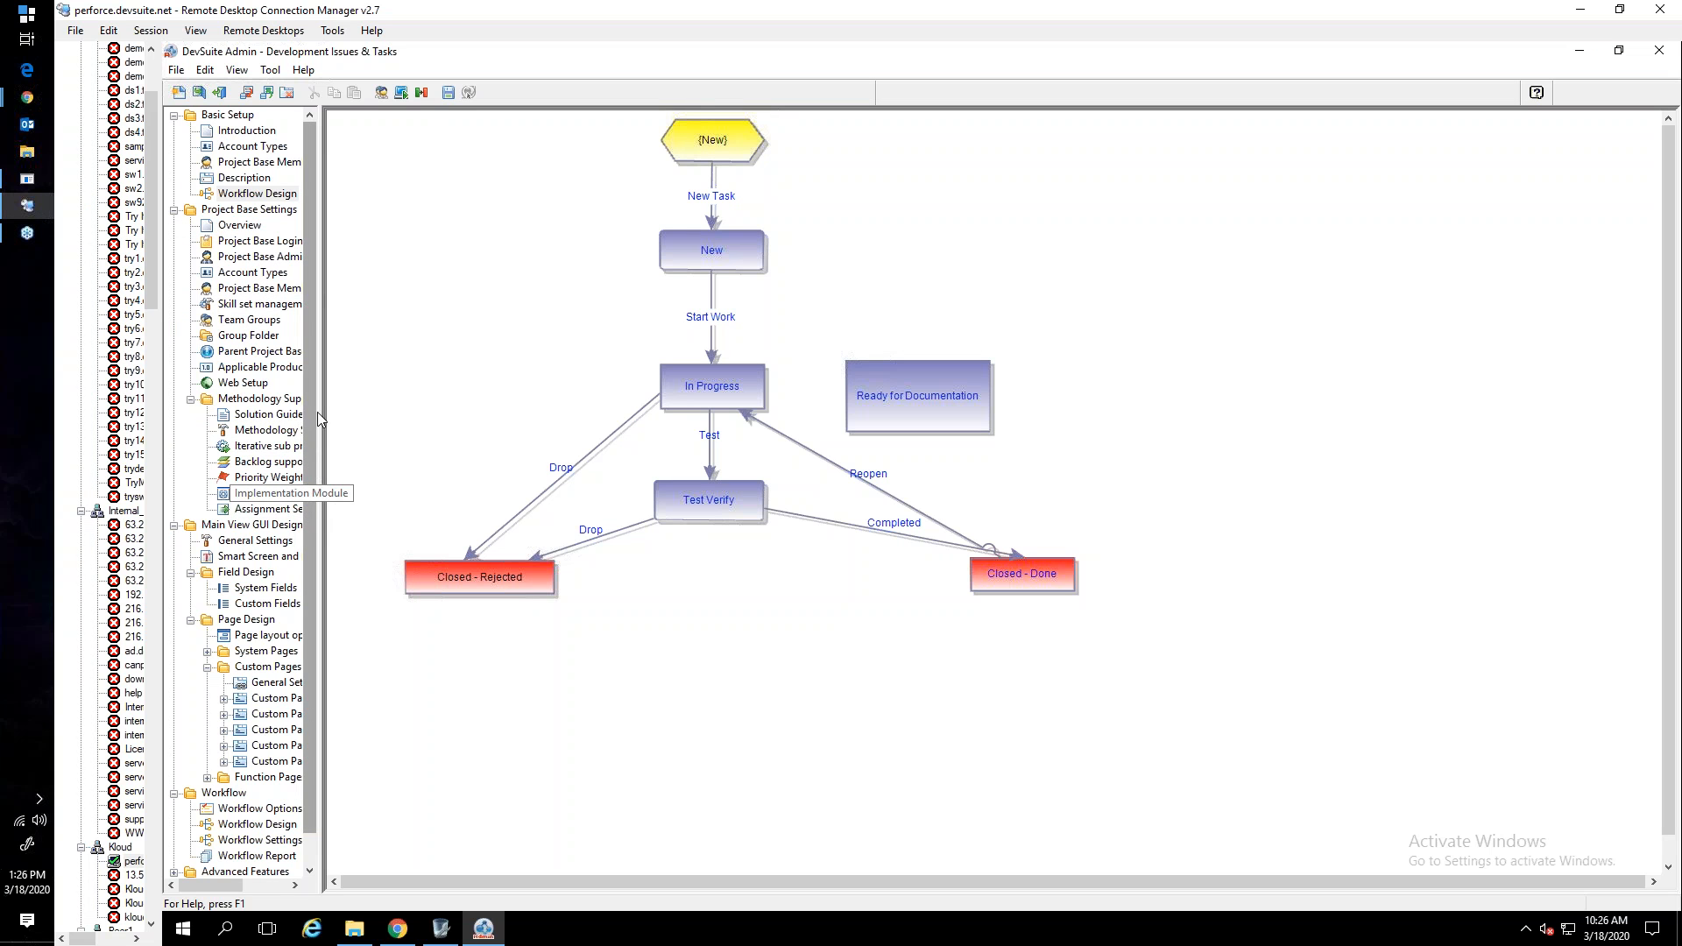
pyautogui.moveTo(317, 421); pyautogui.dragTo(359, 422)
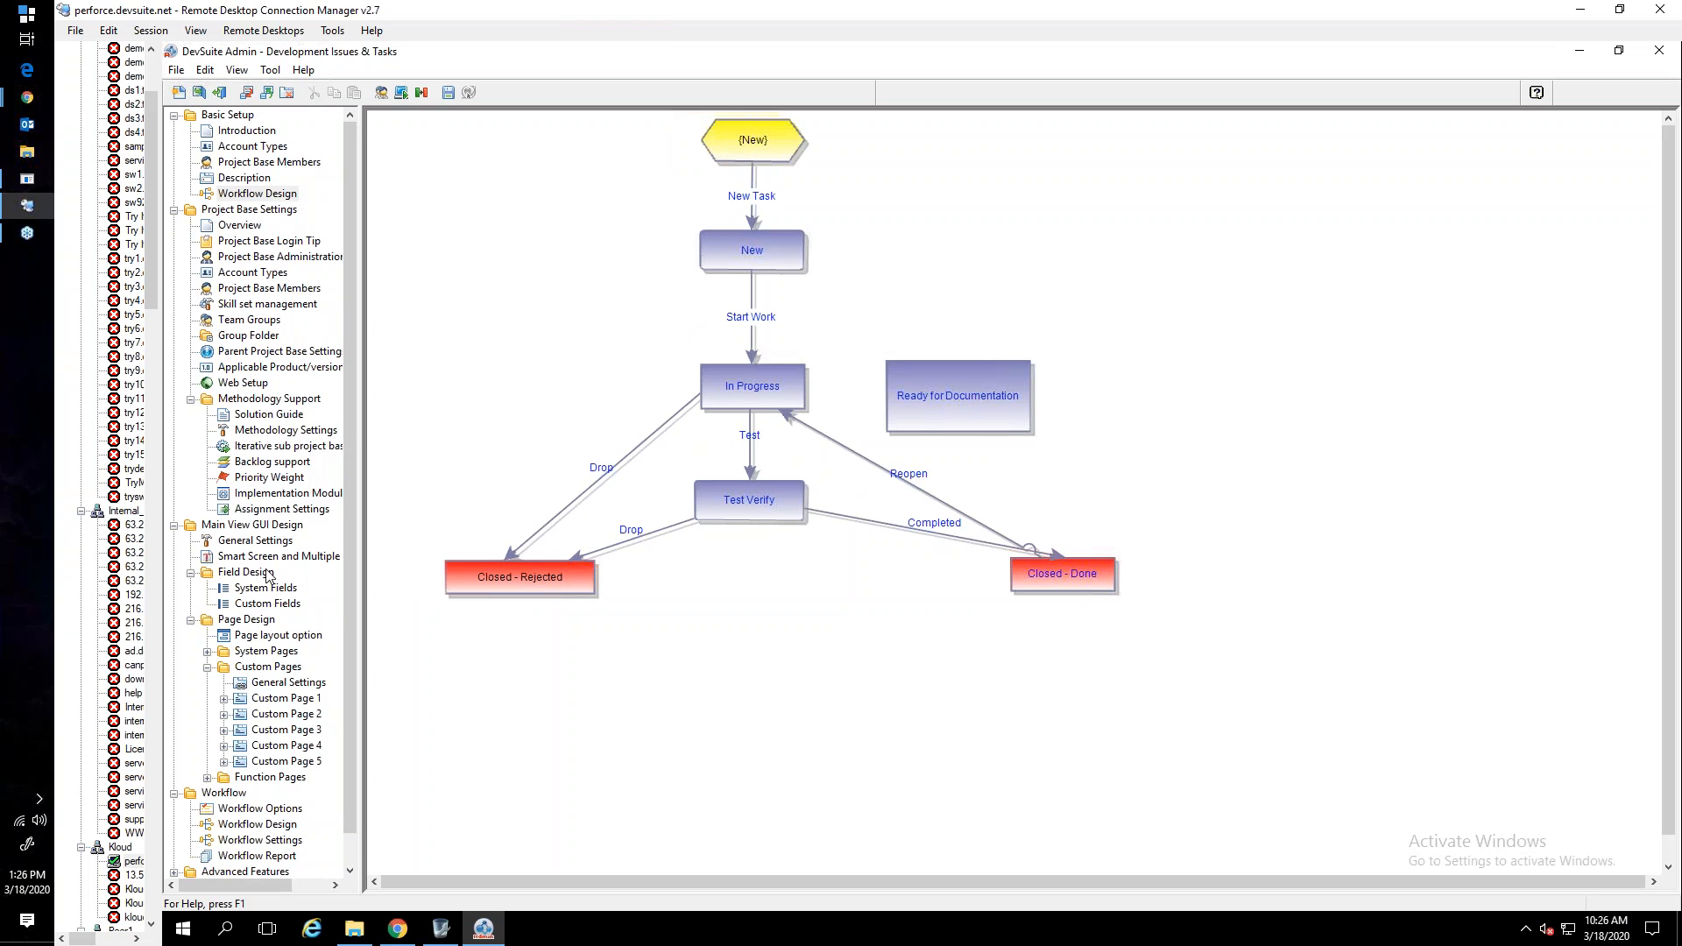
pyautogui.click(250, 827)
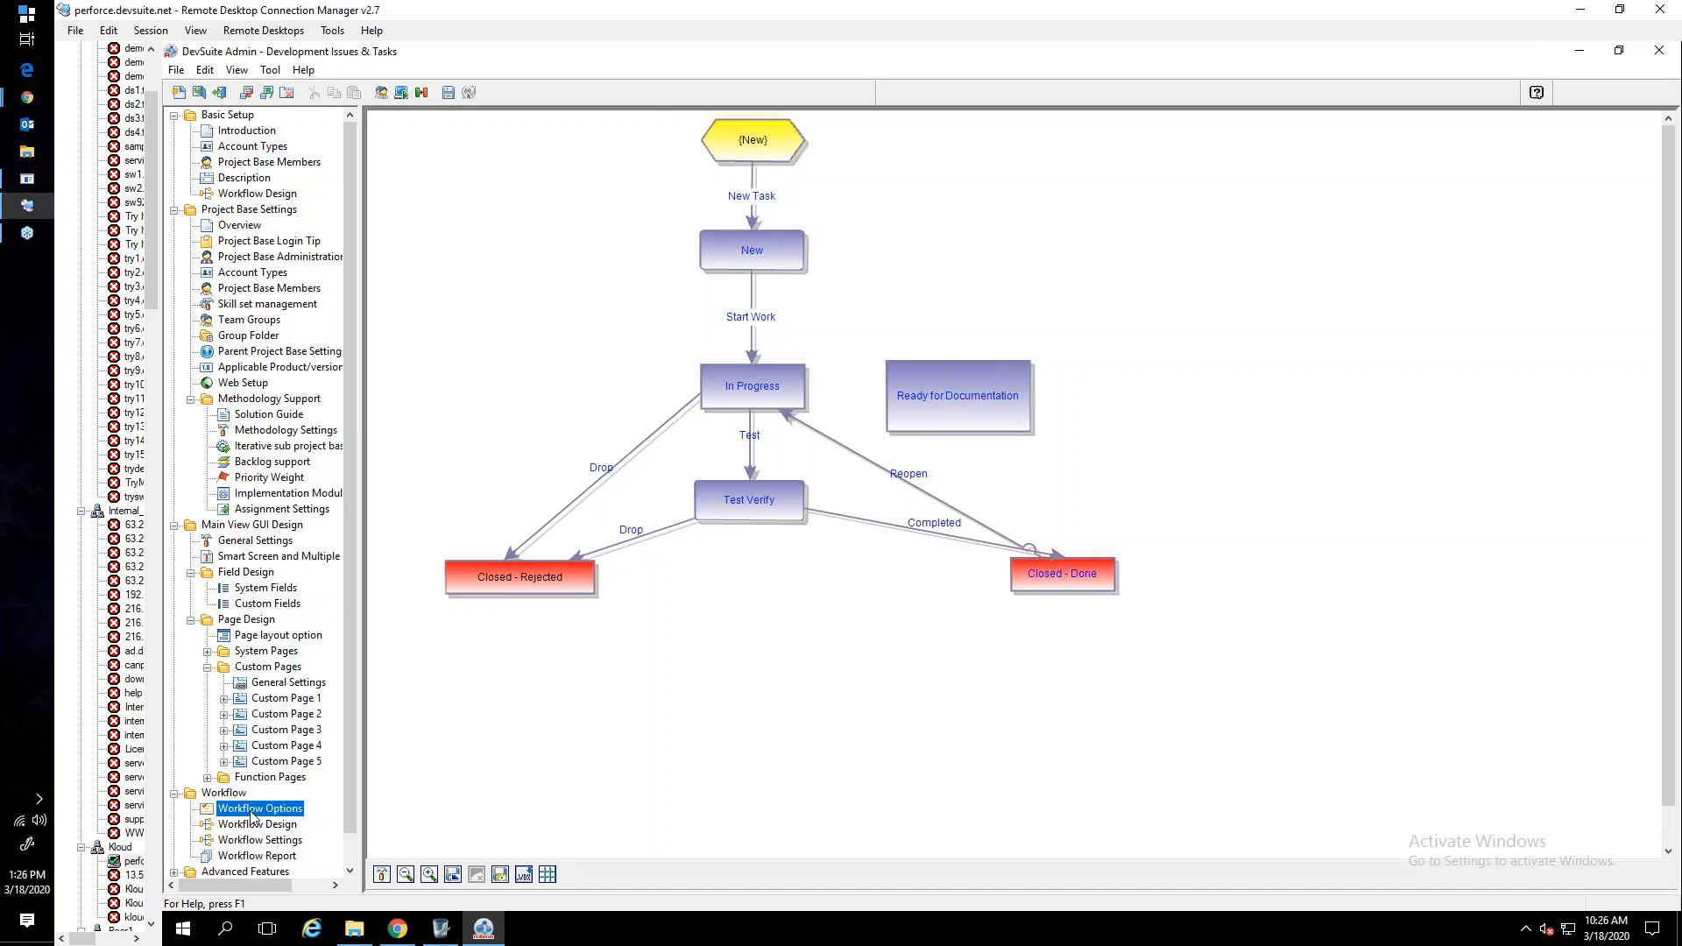
pyautogui.click(253, 812)
pyautogui.click(461, 186)
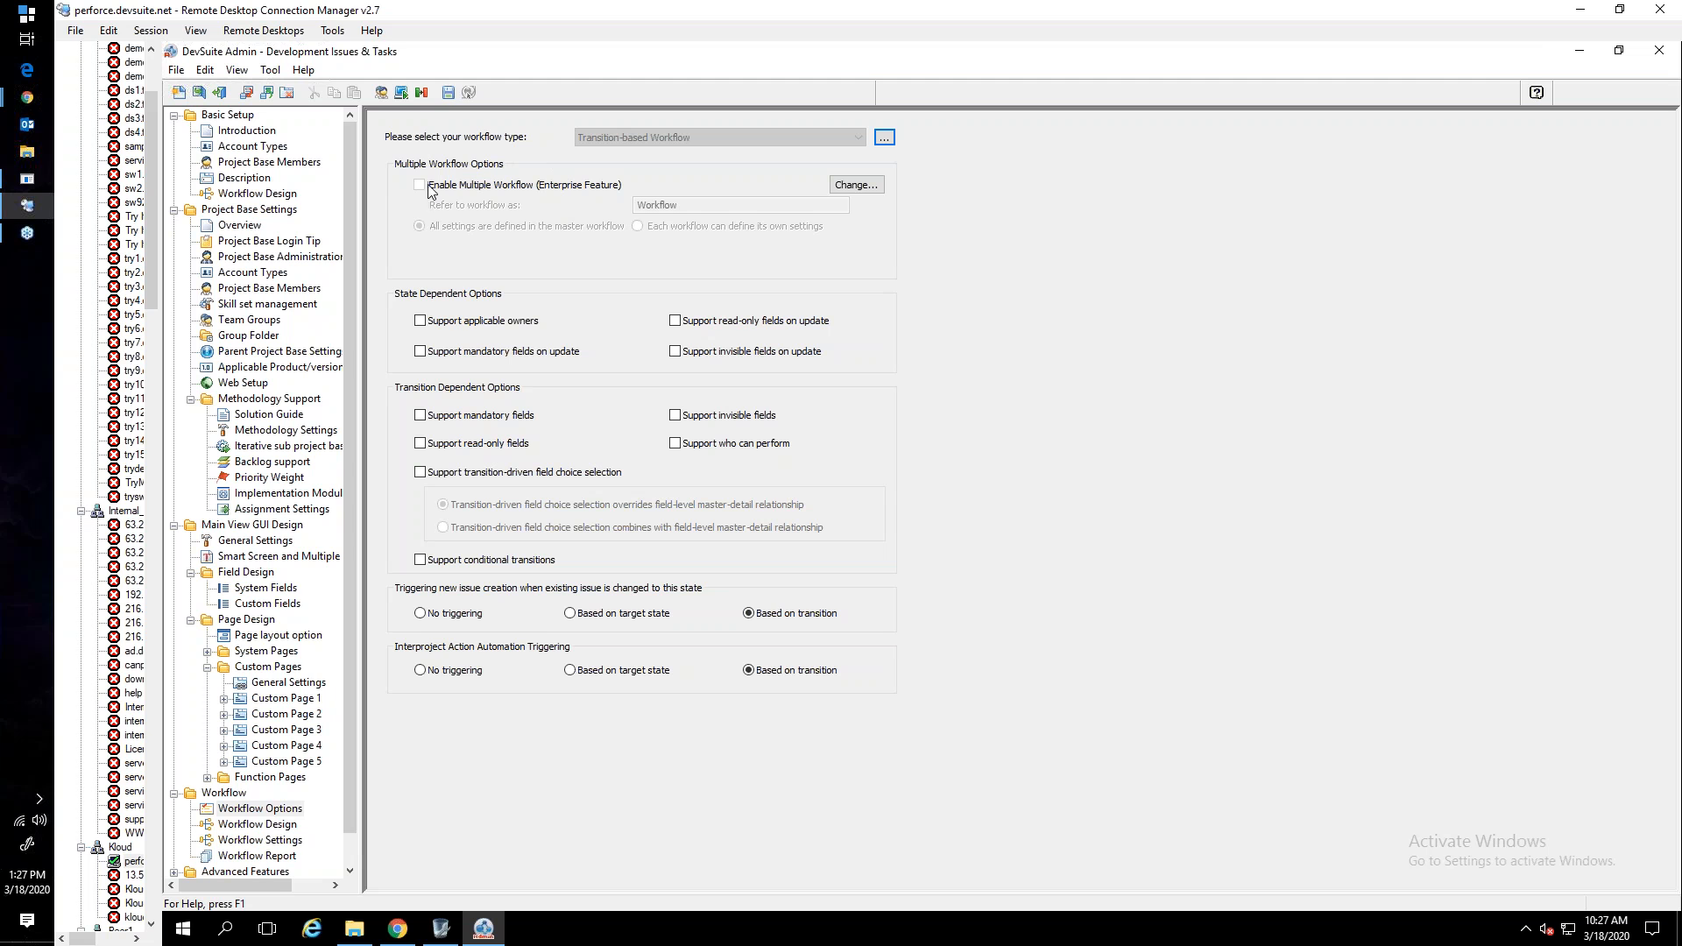
# - Switch to Chrome and submit the move of Faster load time with its four tasks to Sprint 4 of Version 2.0
pyautogui.moveTo(26, 103)
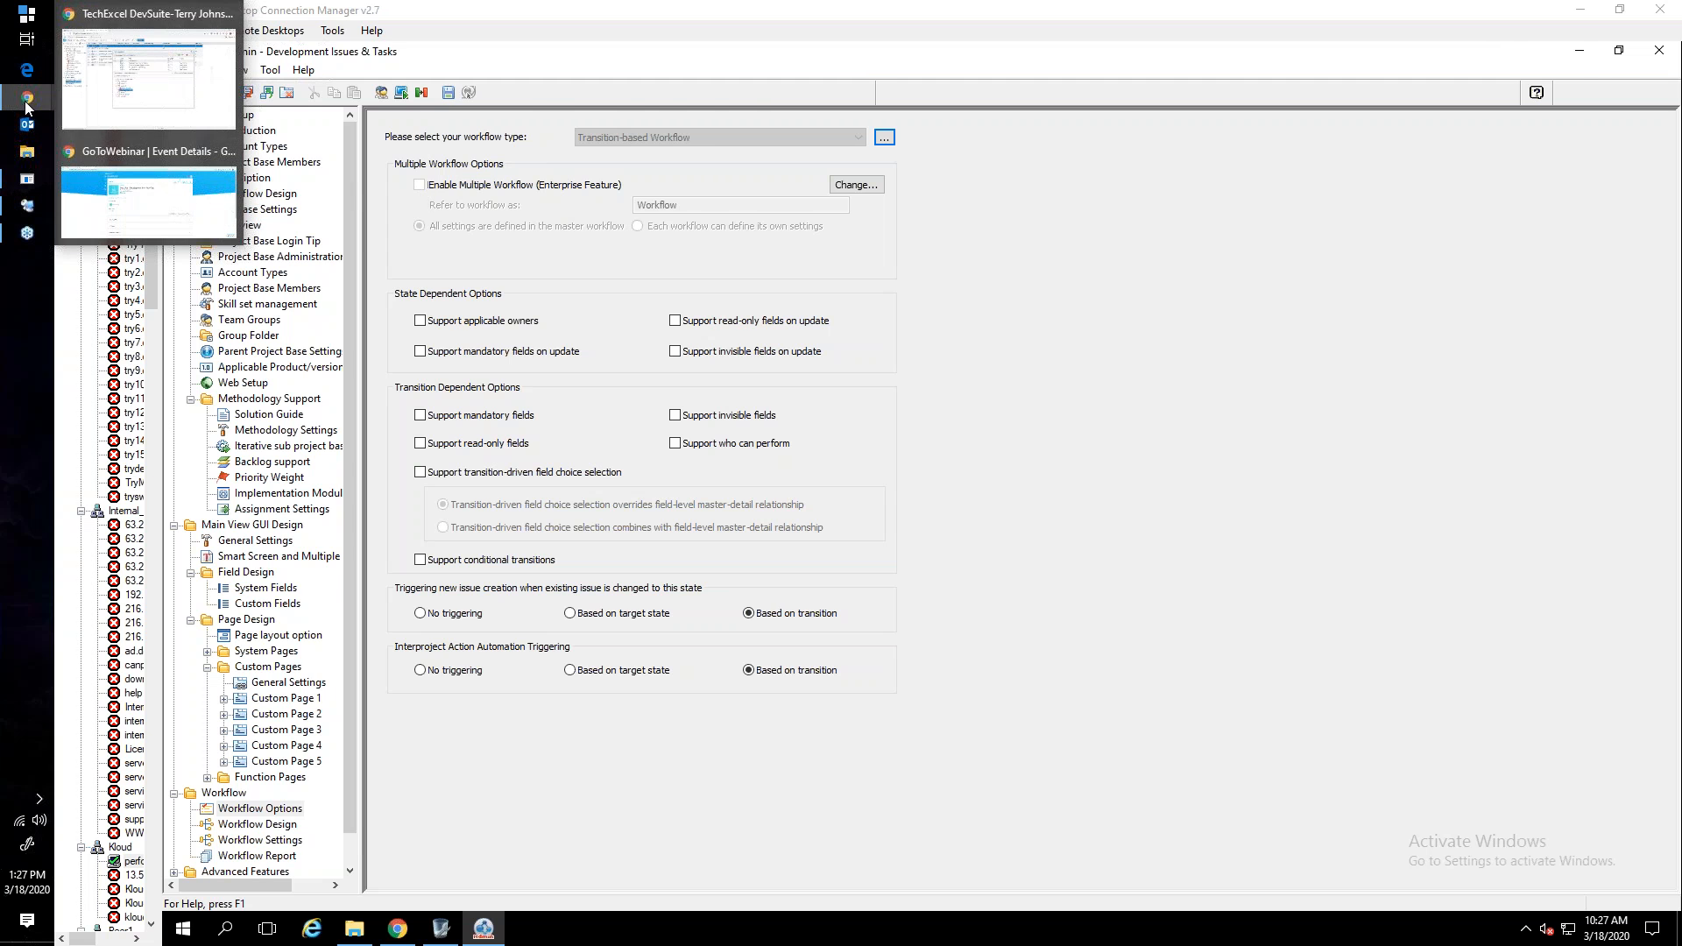
pyautogui.click(110, 103)
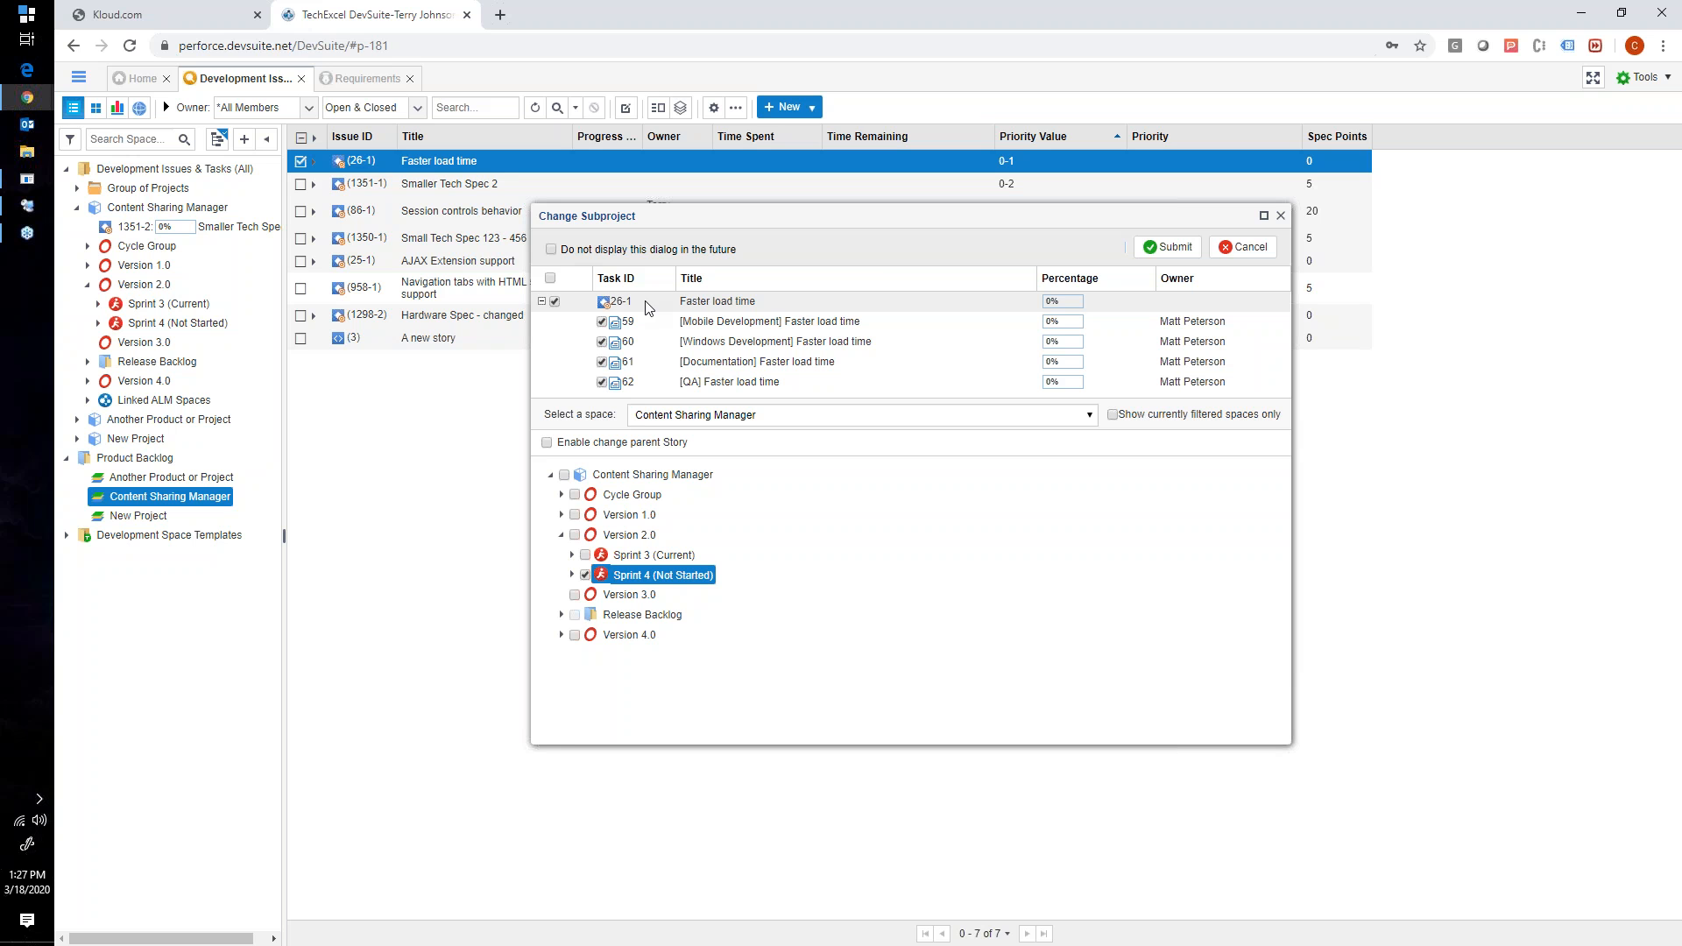
pyautogui.click(1170, 247)
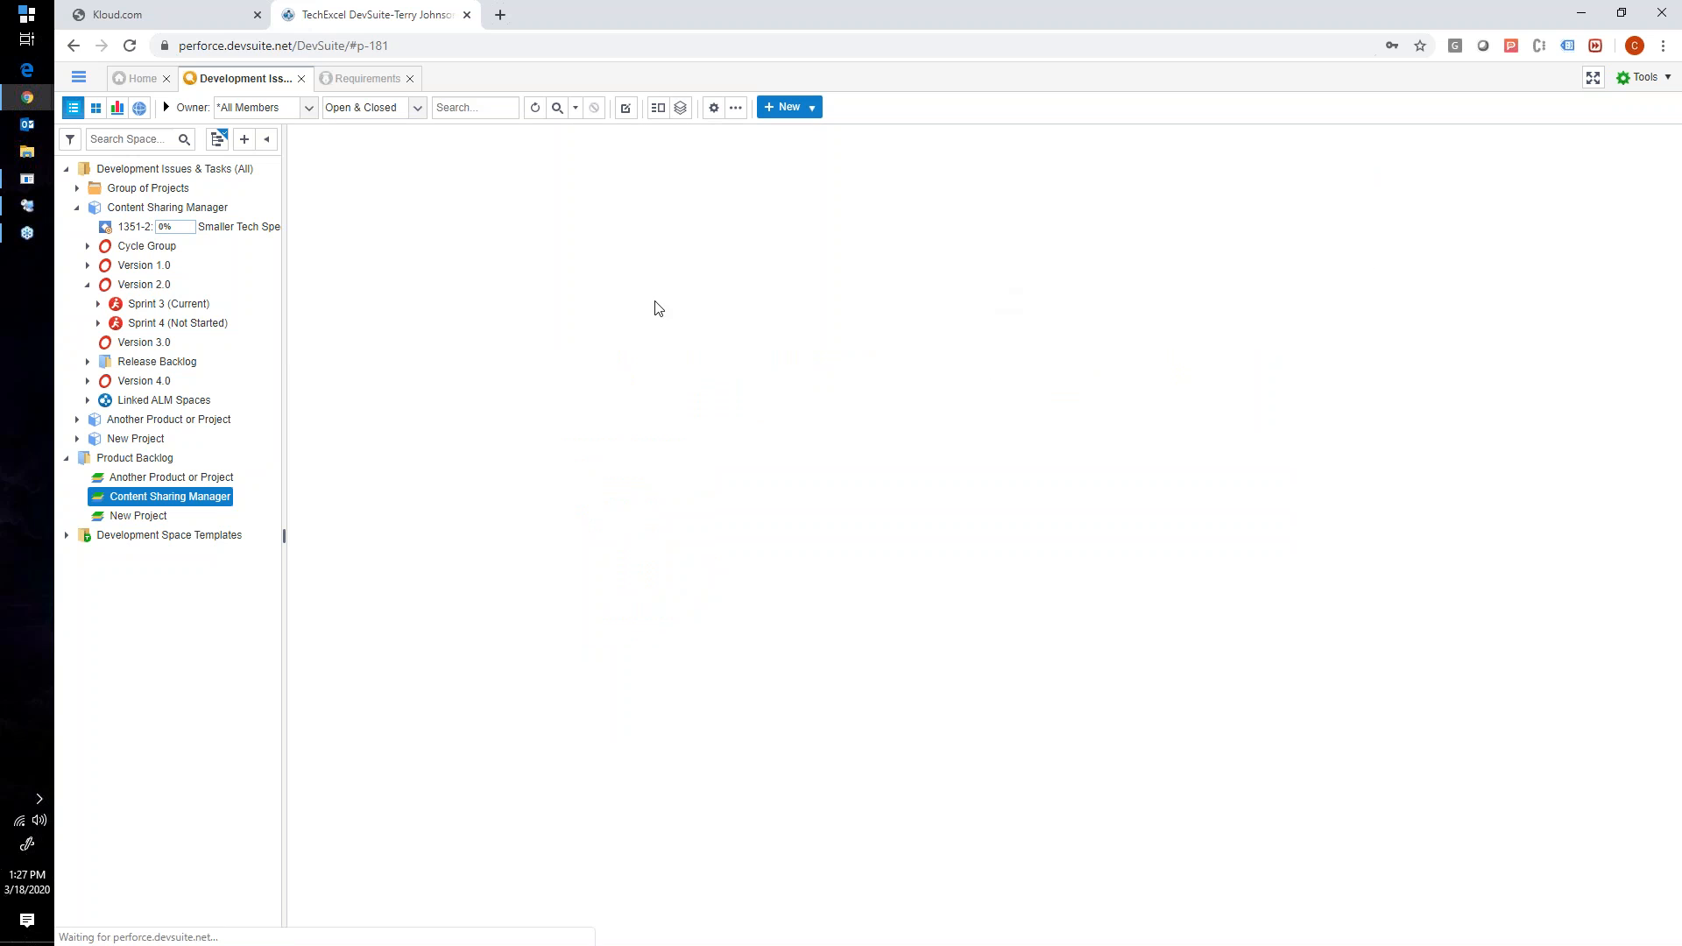
# - Expand Sprint 4 in a widened project tree and list its stories and tasks
pyautogui.click(100, 324)
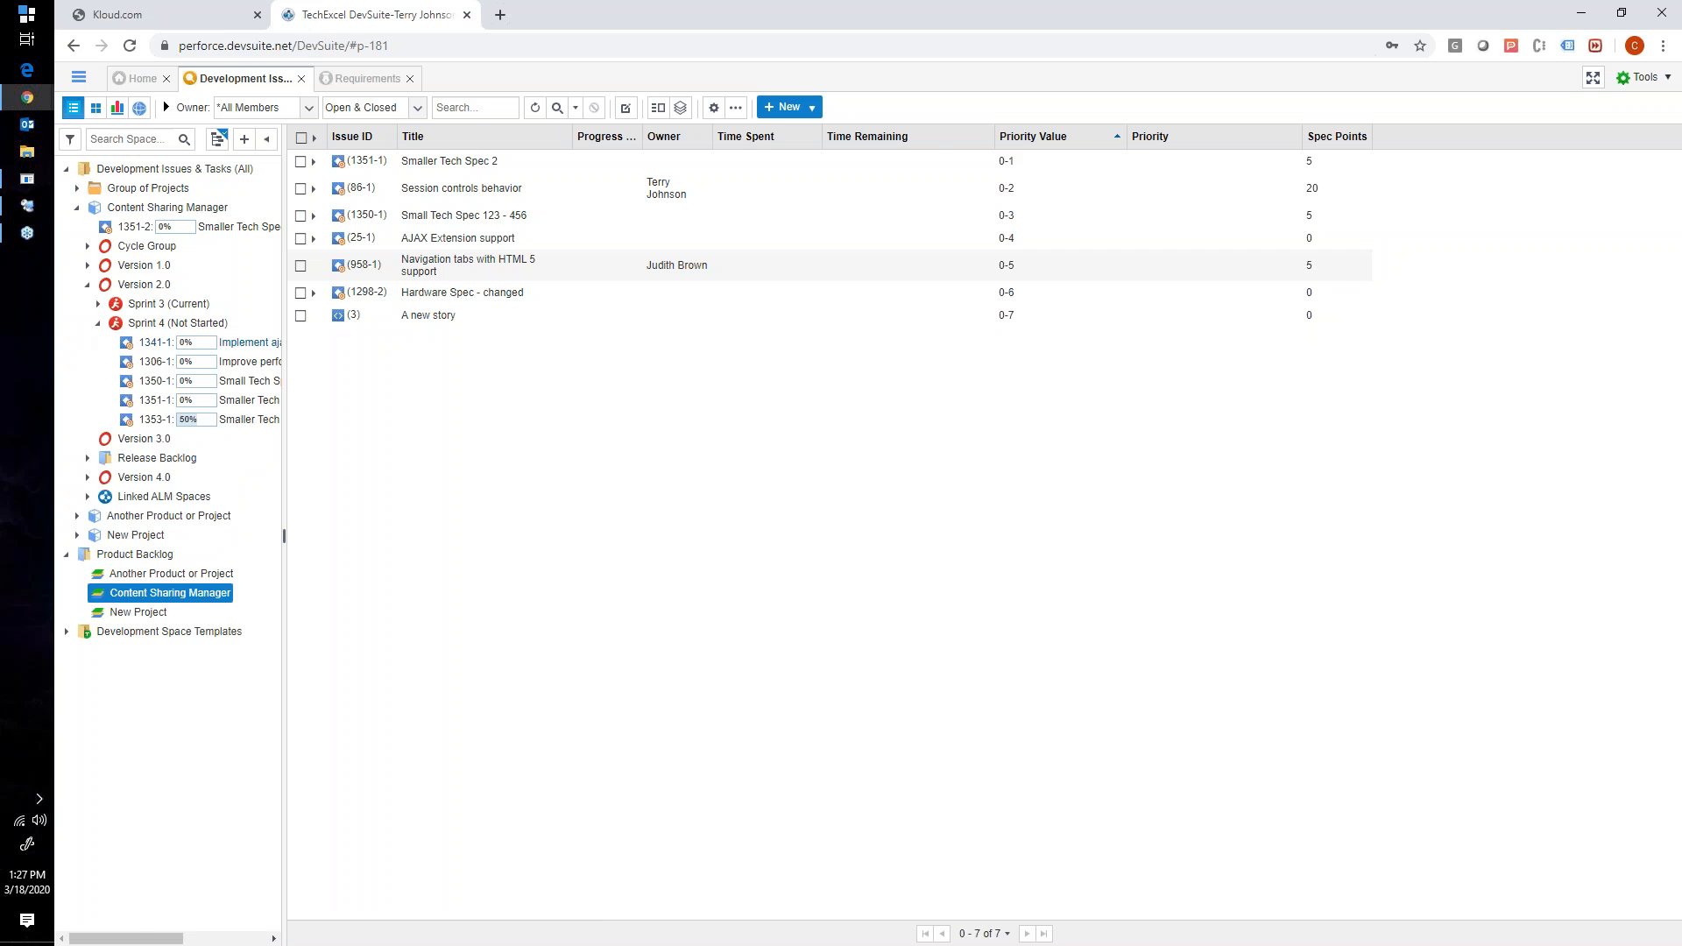
pyautogui.moveTo(284, 372); pyautogui.dragTo(473, 373)
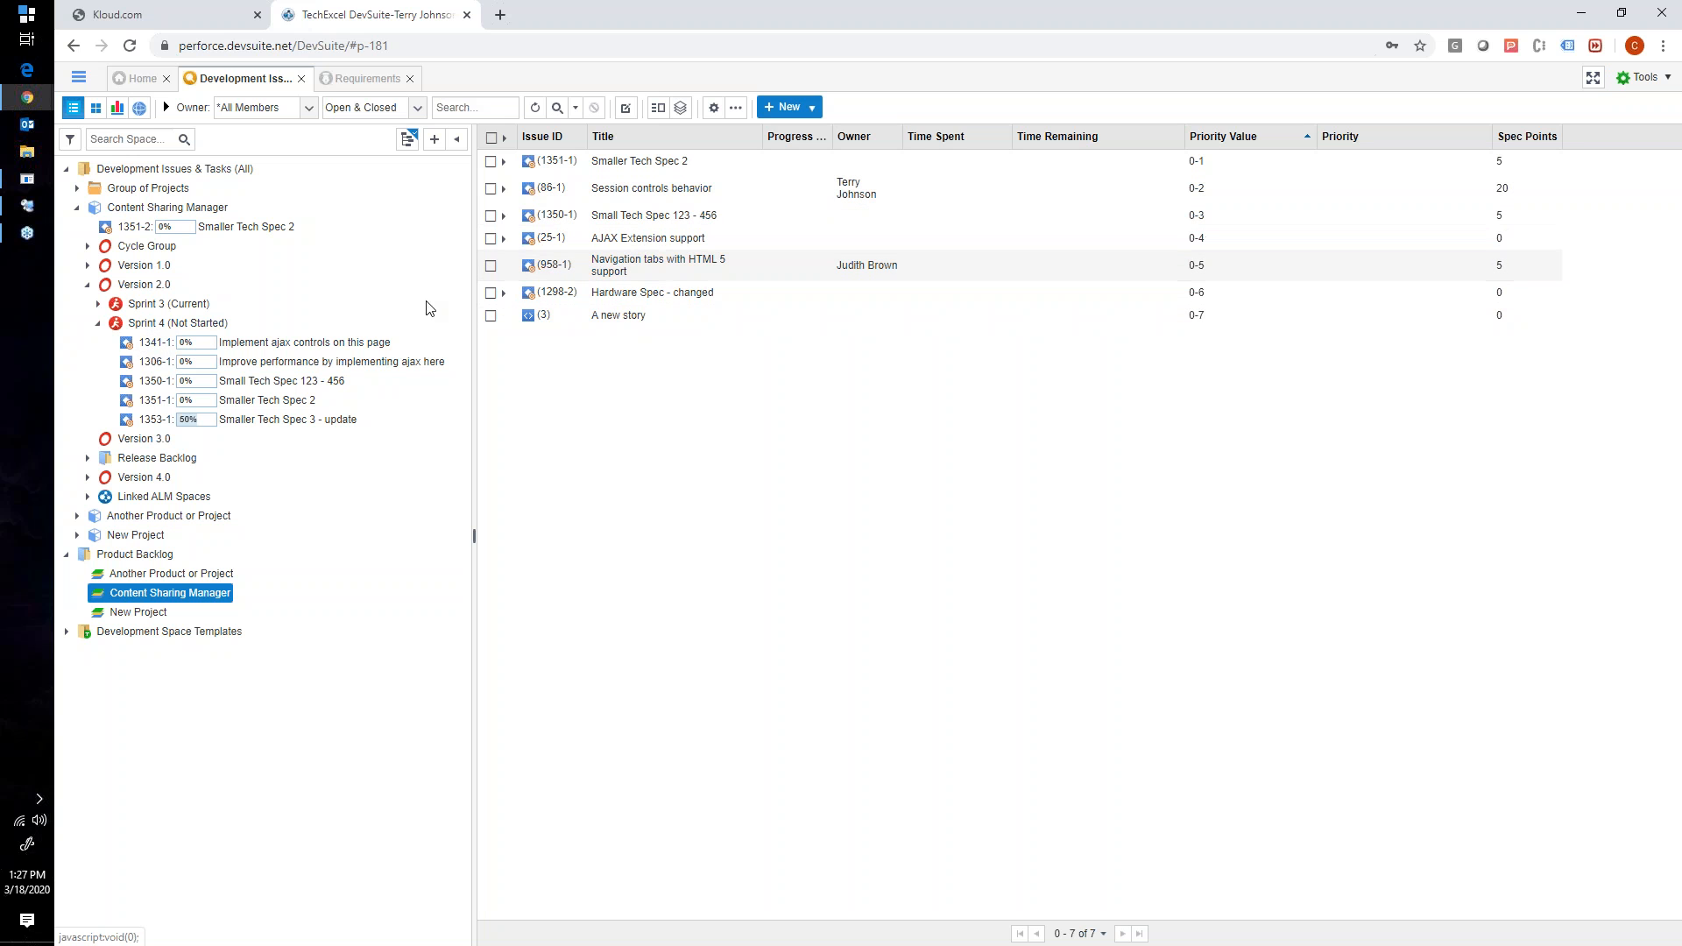
pyautogui.click(163, 324)
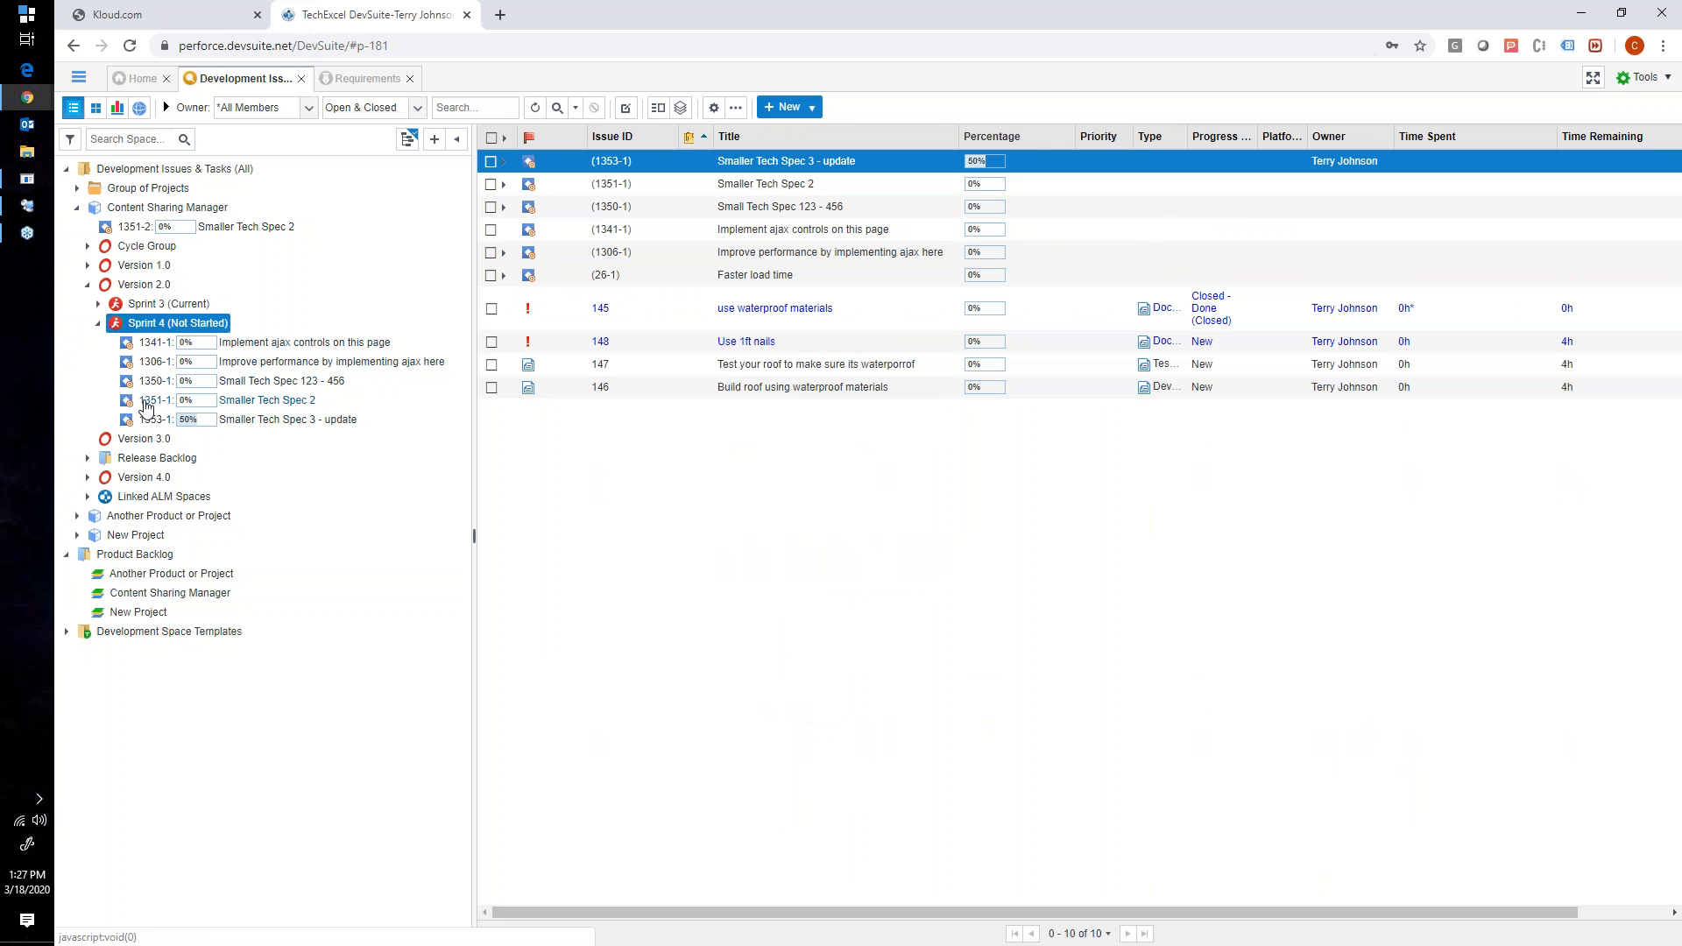
# - Expand Another Product or Project and its GA Release, and view the actions available for Sprint 4 without choosing one
pyautogui.click(77, 517)
pyautogui.click(86, 555)
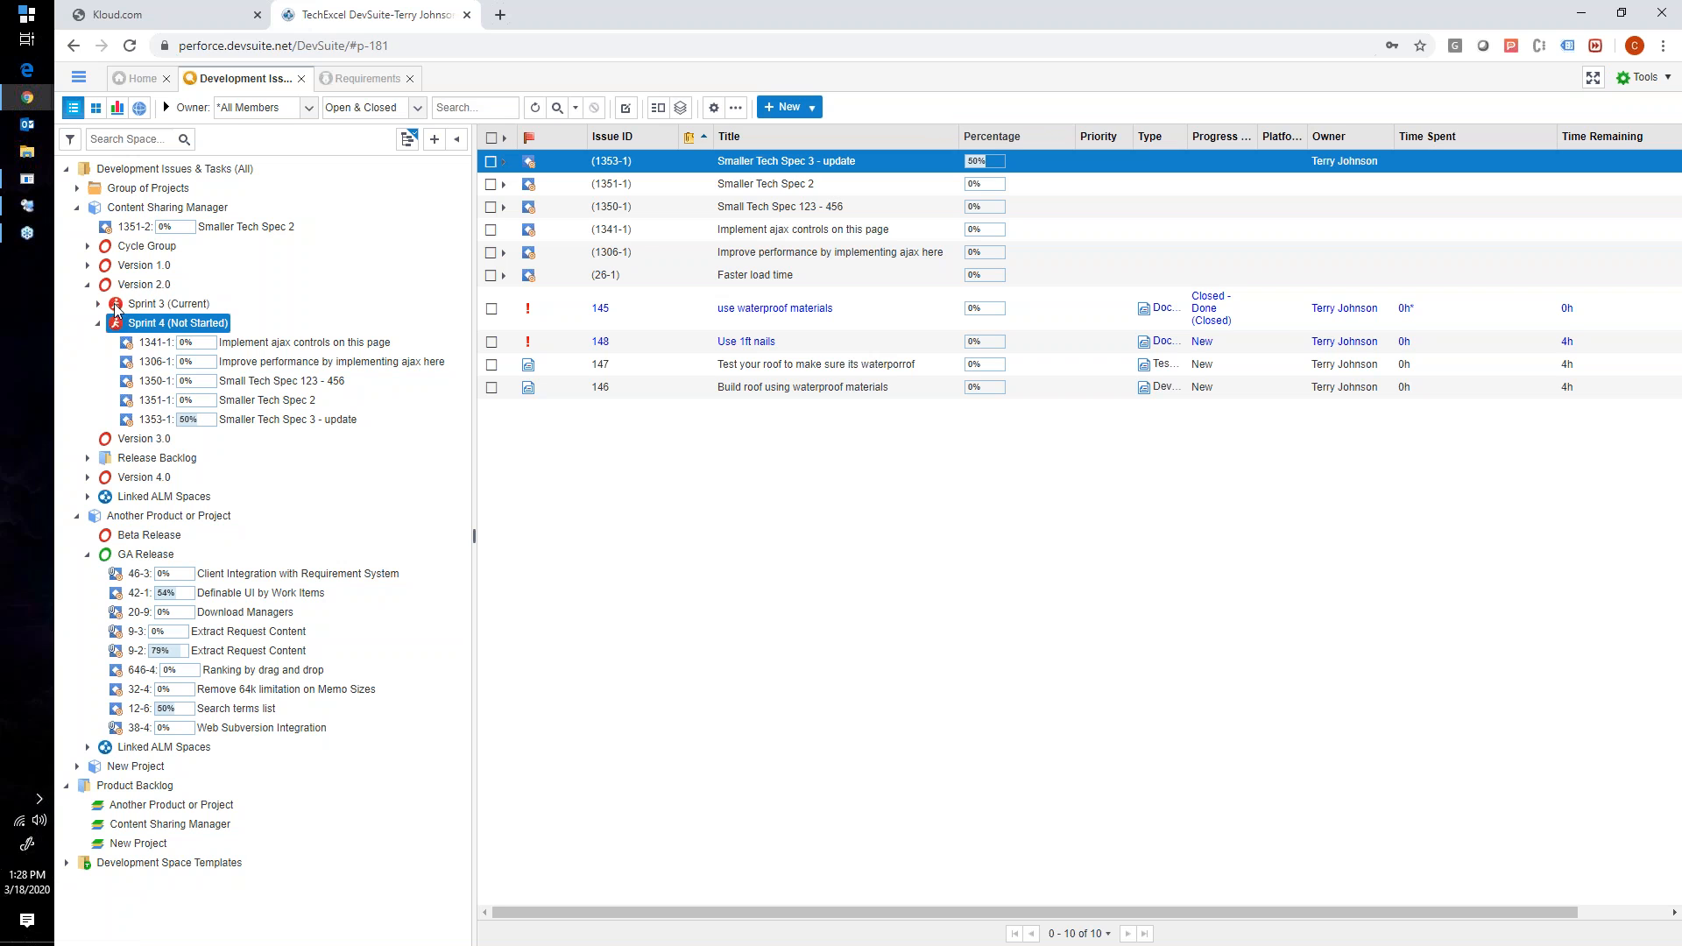
pyautogui.rightClick(136, 324)
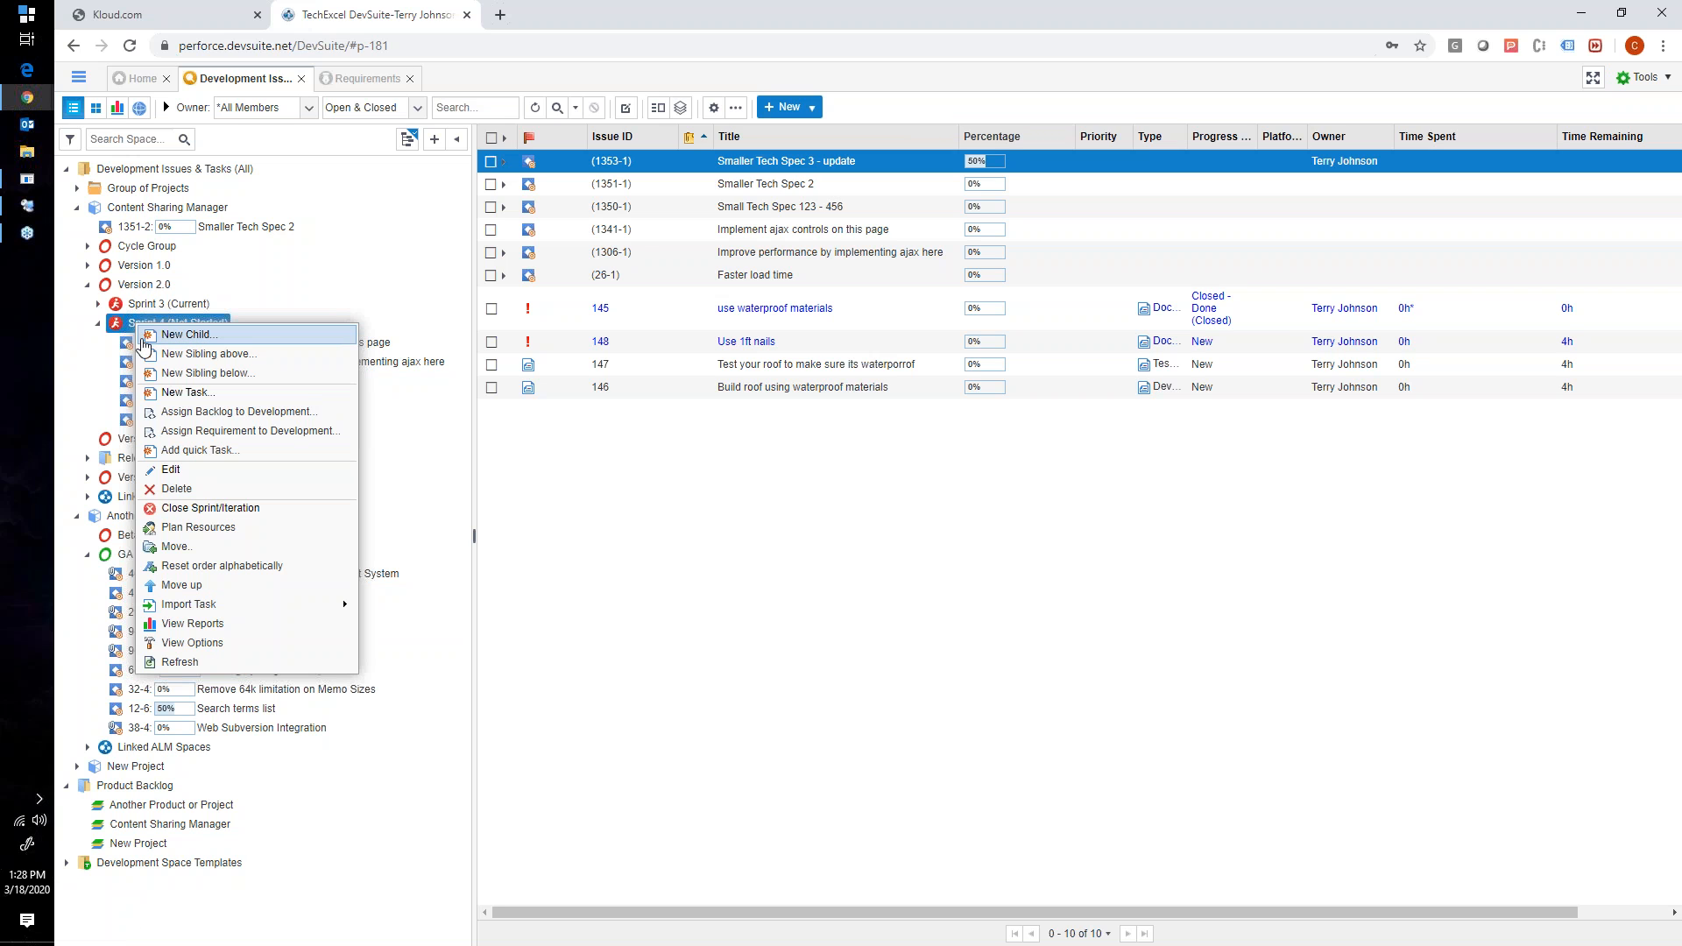
pyautogui.click(557, 461)
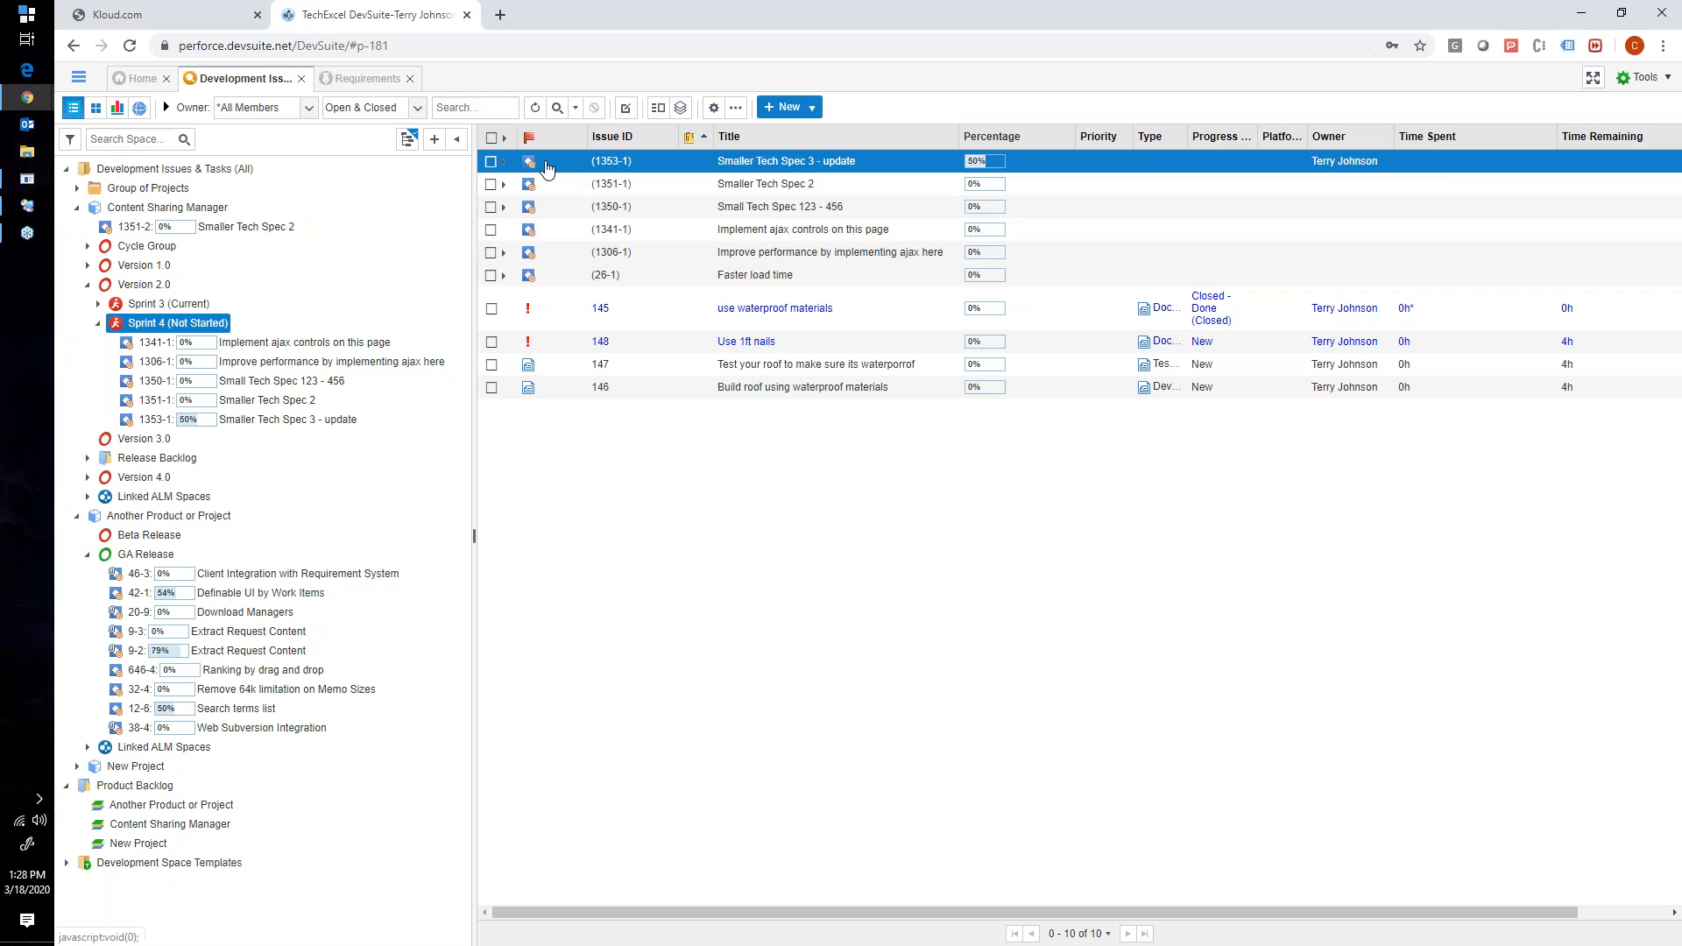
# - In the Content Sharing Manager product backlog, examine the tasks under Smaller Tech Spec 2 and Session controls behavior, and collapse both again
pyautogui.click(158, 824)
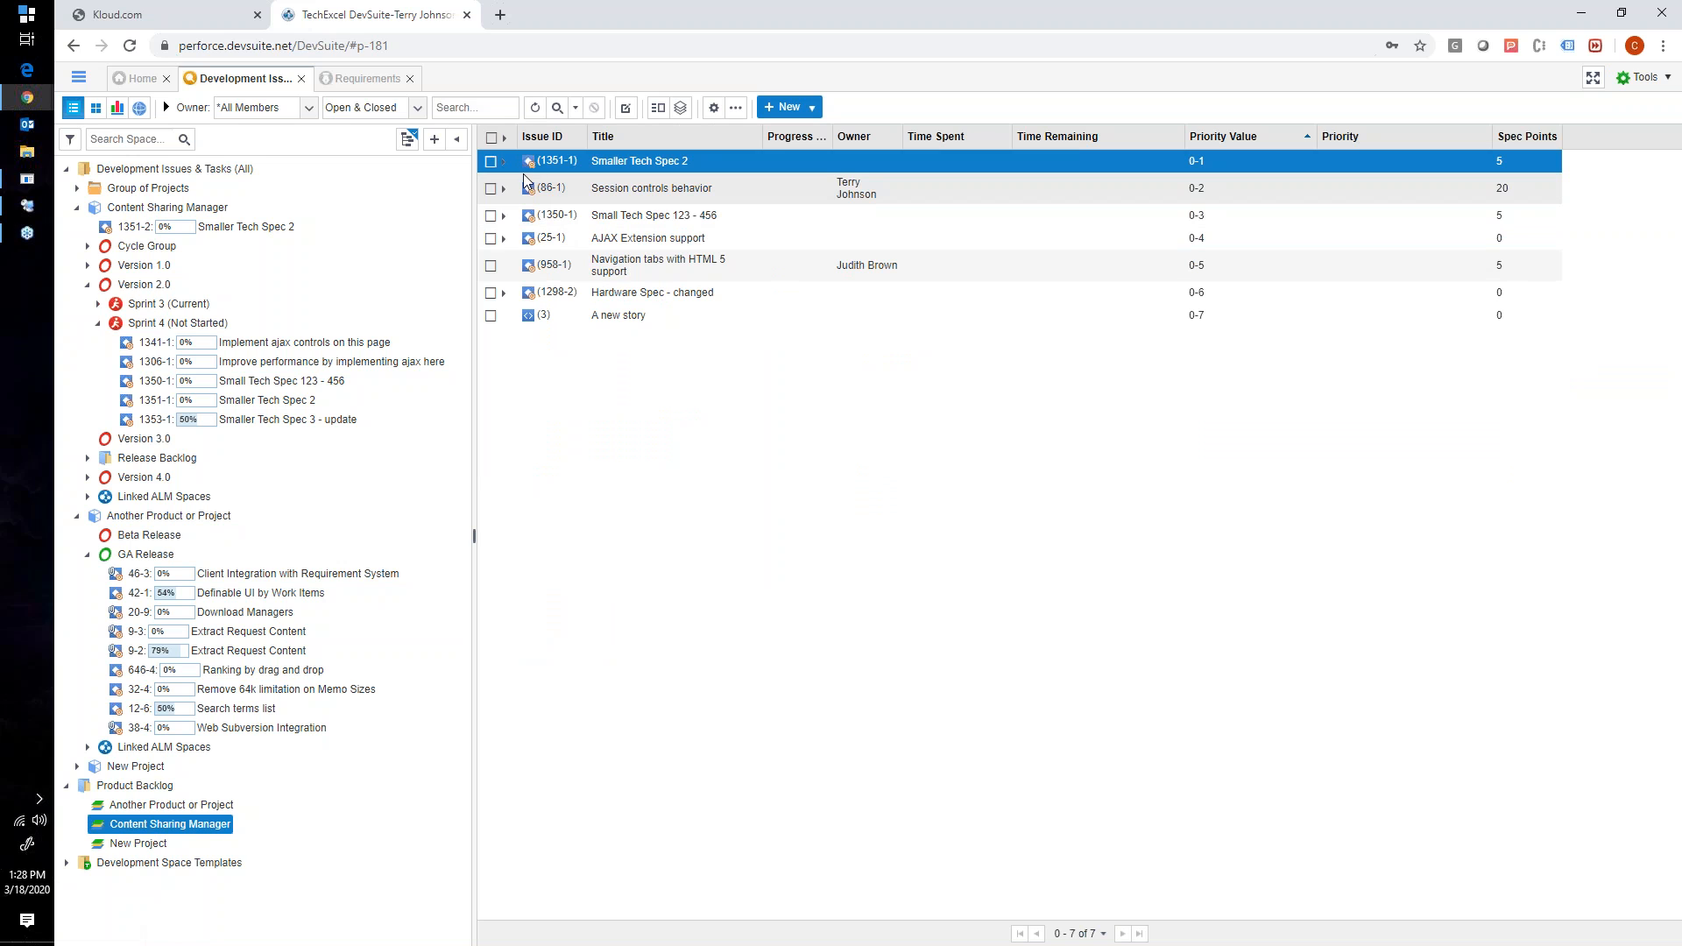
pyautogui.click(503, 162)
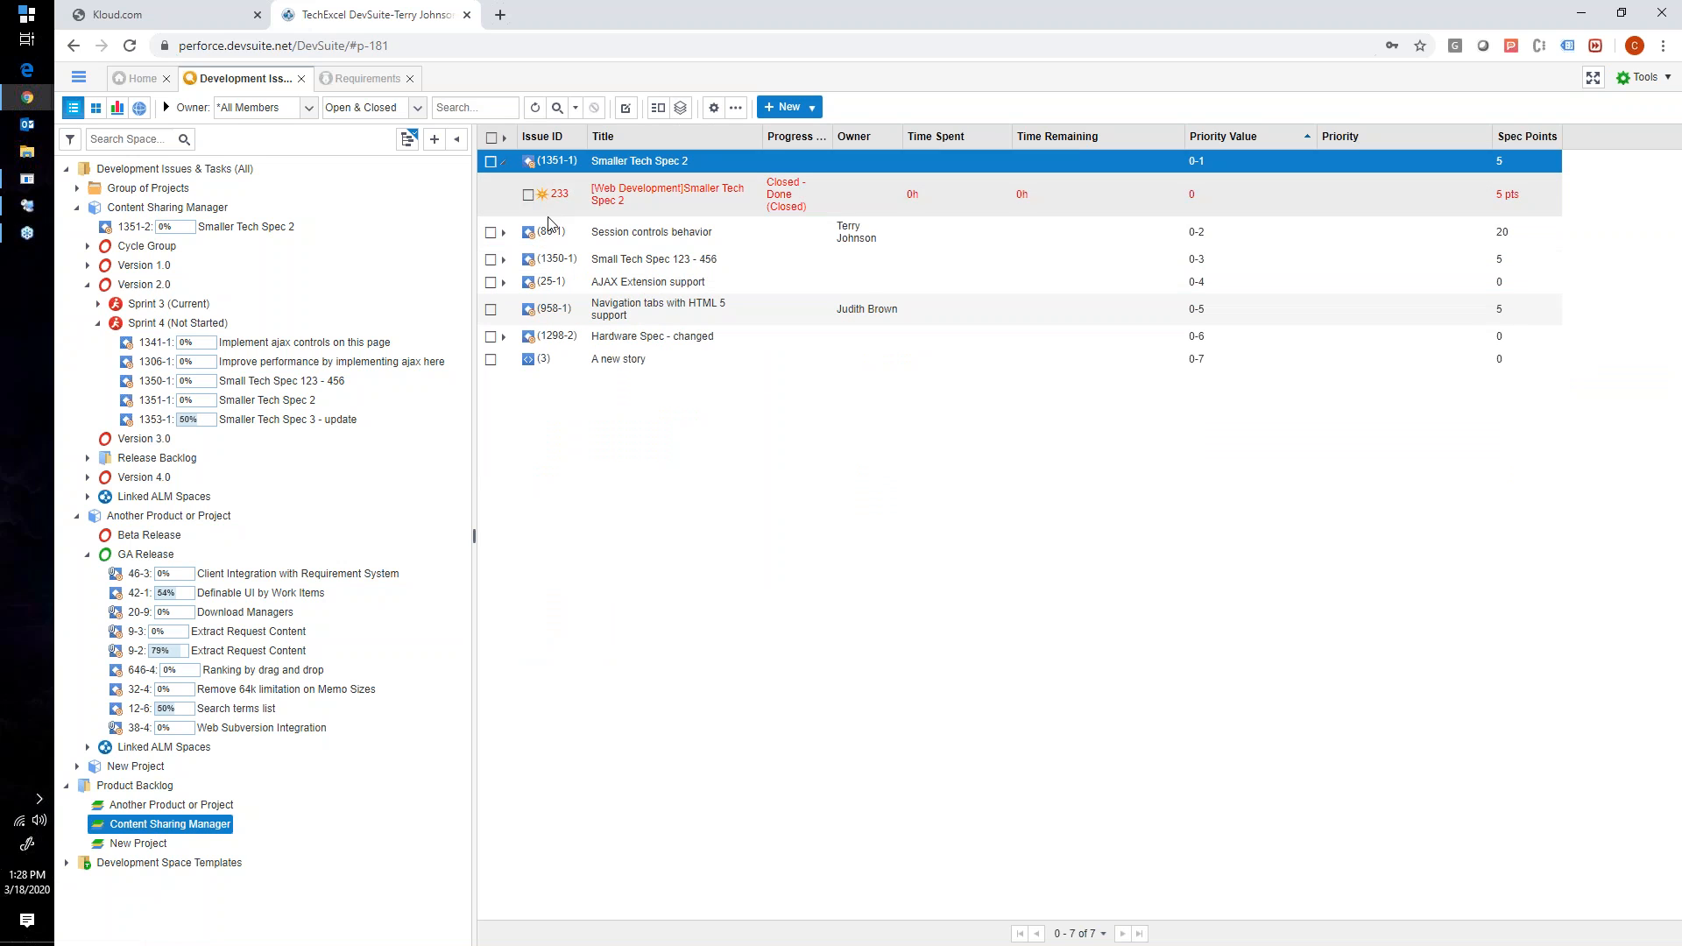
pyautogui.click(503, 232)
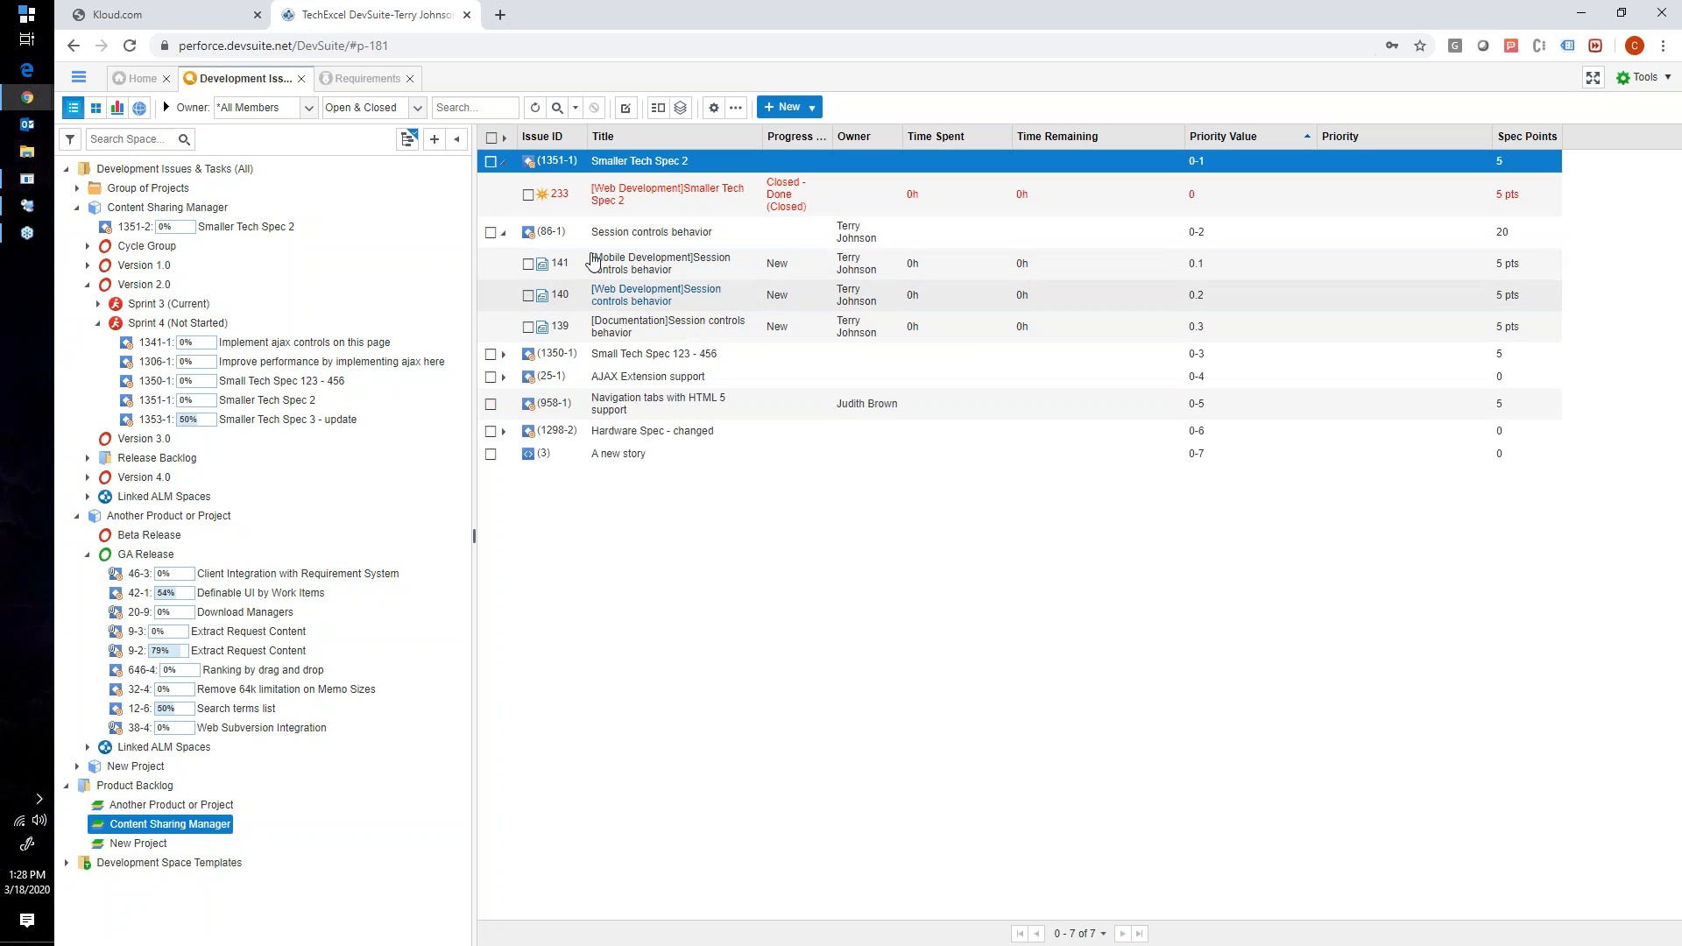
pyautogui.click(503, 232)
pyautogui.click(504, 164)
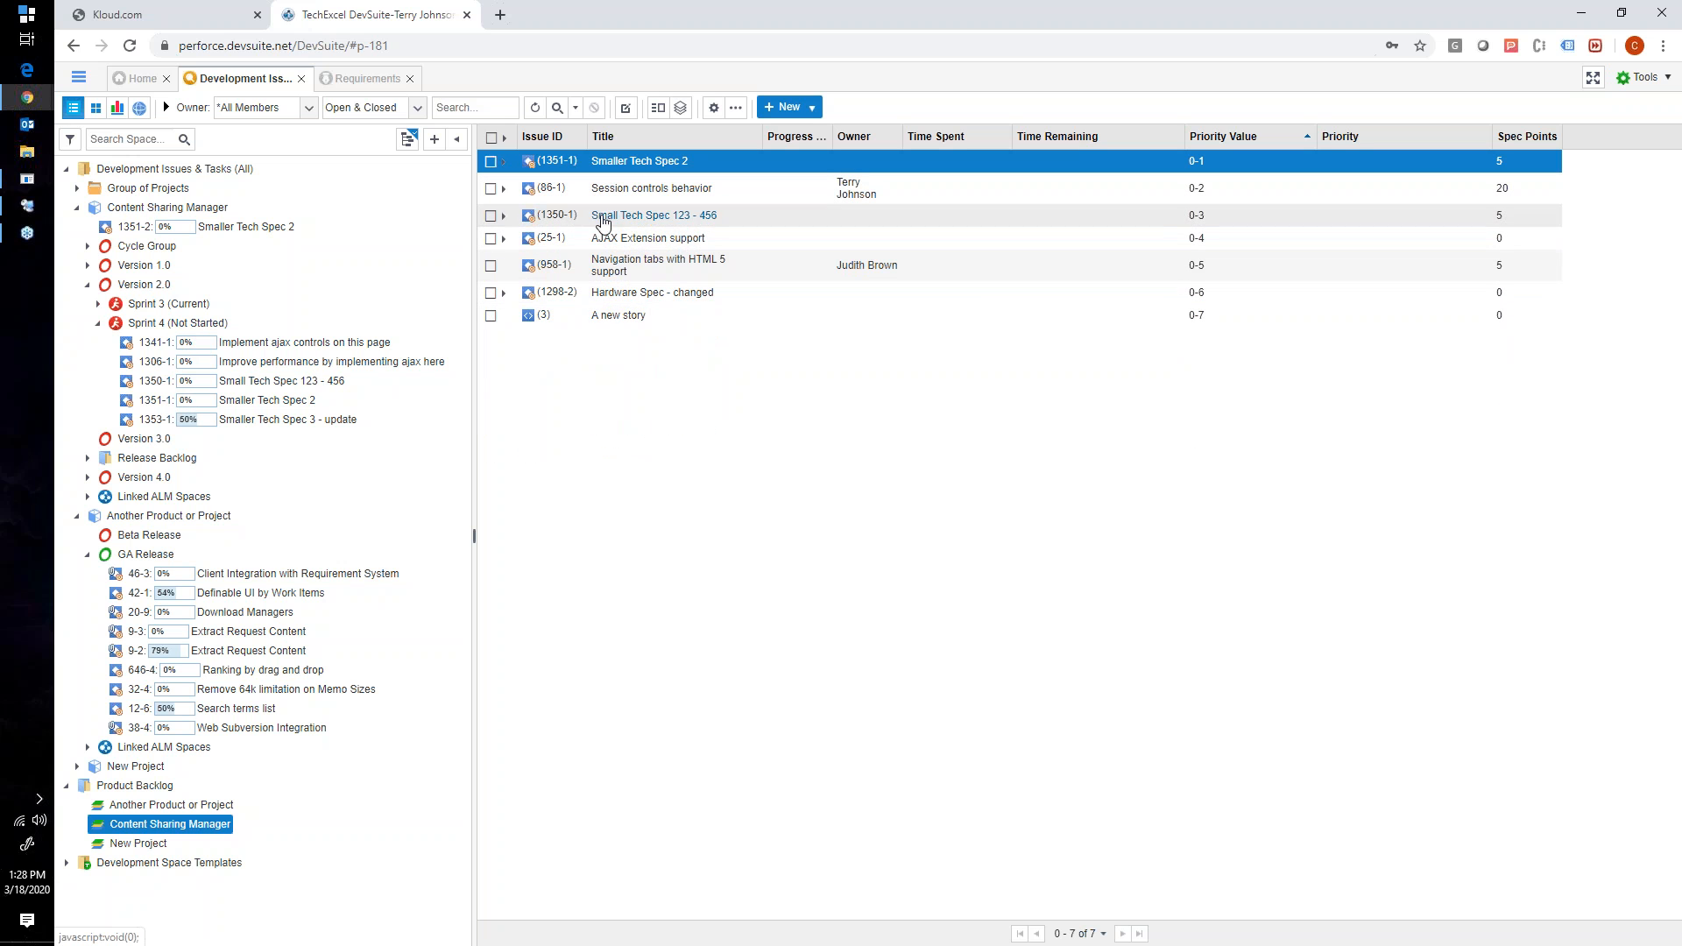
# - In Sprint 4, view the New Group Tasks form for Smaller Tech Spec 3 - update without submitting it, and expand that story's tasks
pyautogui.click(193, 324)
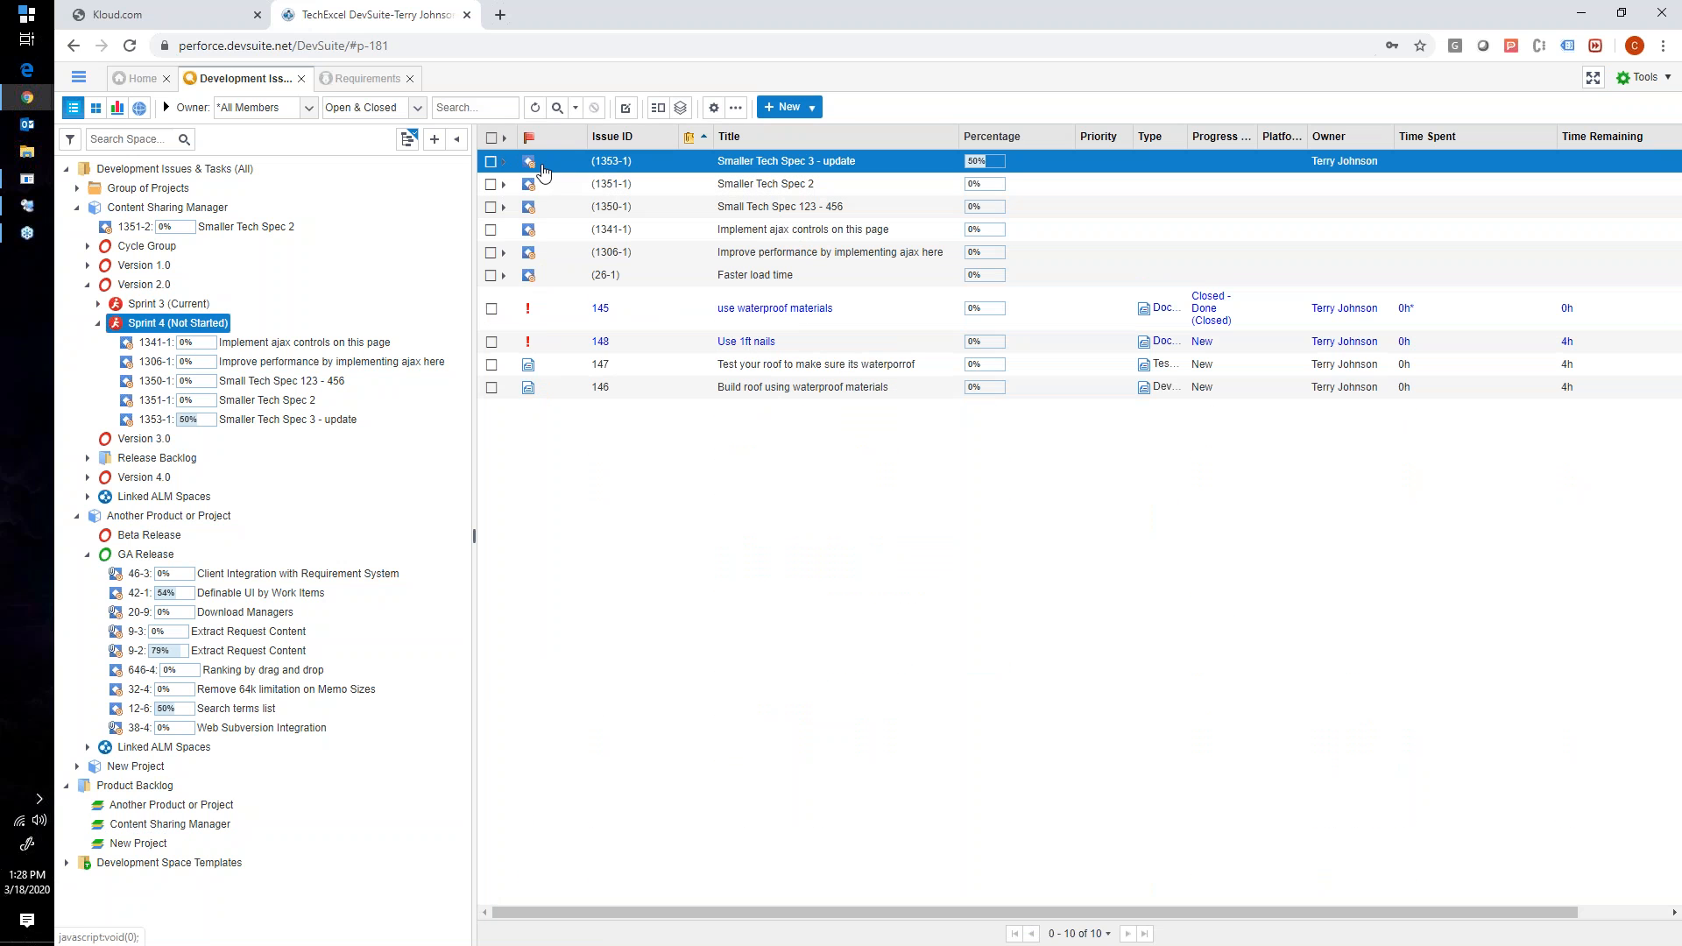
pyautogui.rightClick(540, 167)
pyautogui.moveTo(575, 179)
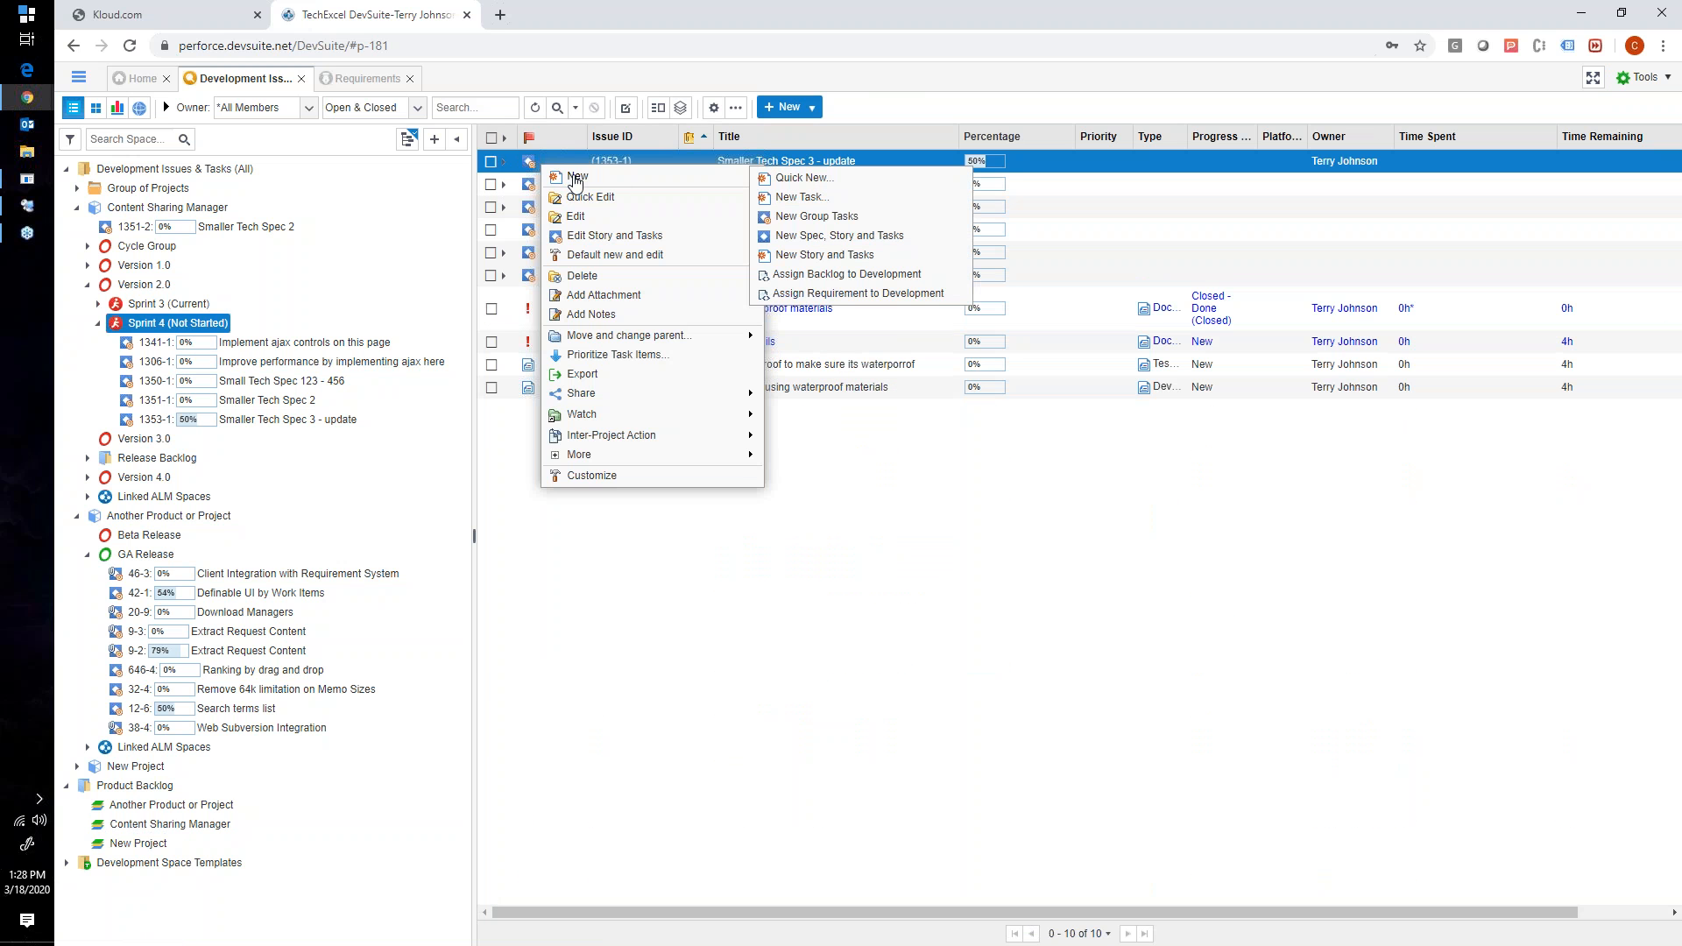
pyautogui.click(816, 215)
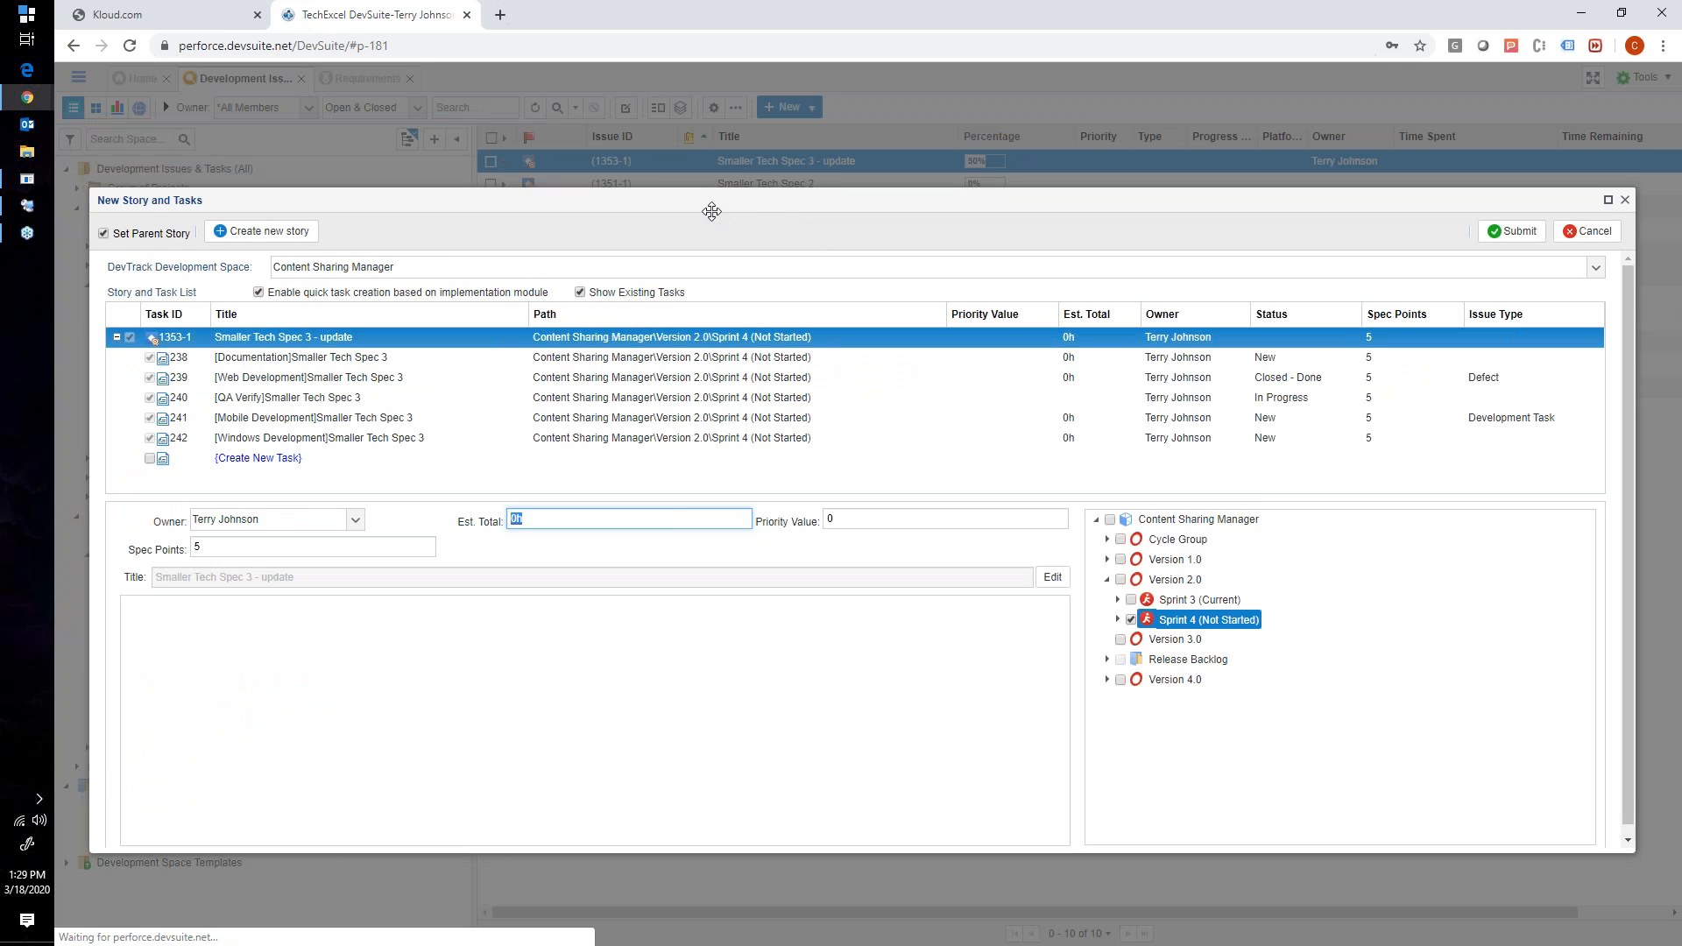
pyautogui.moveTo(711, 211); pyautogui.dragTo(1032, 278)
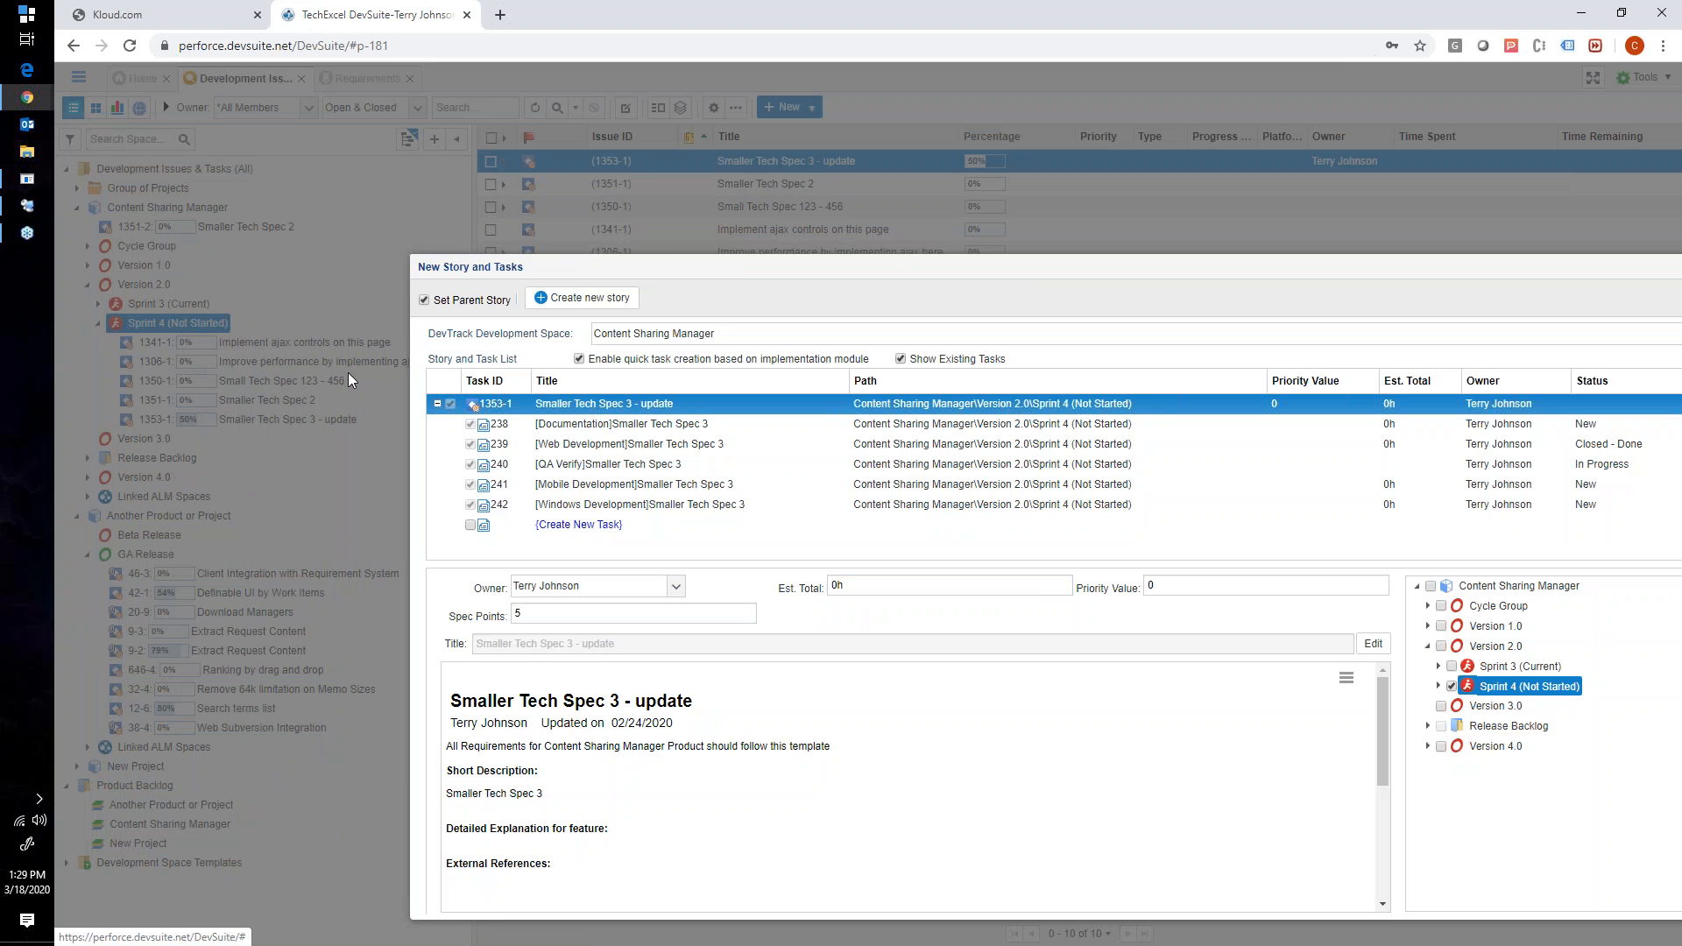
pyautogui.moveTo(612, 266); pyautogui.dragTo(378, 203)
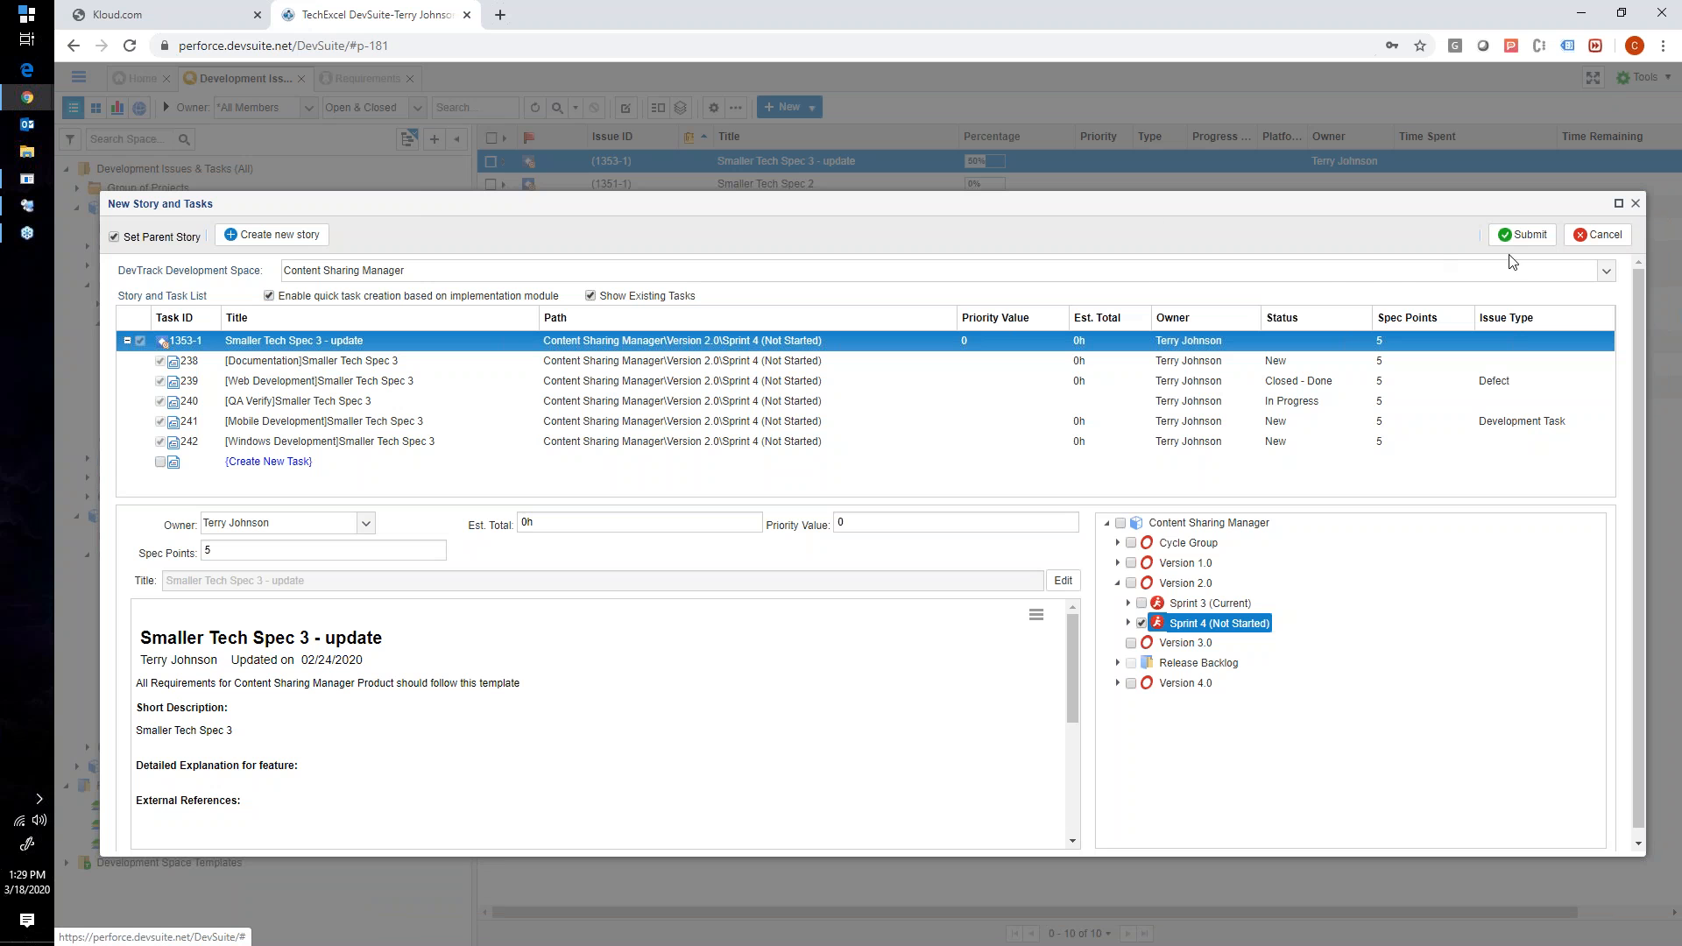
pyautogui.click(1600, 235)
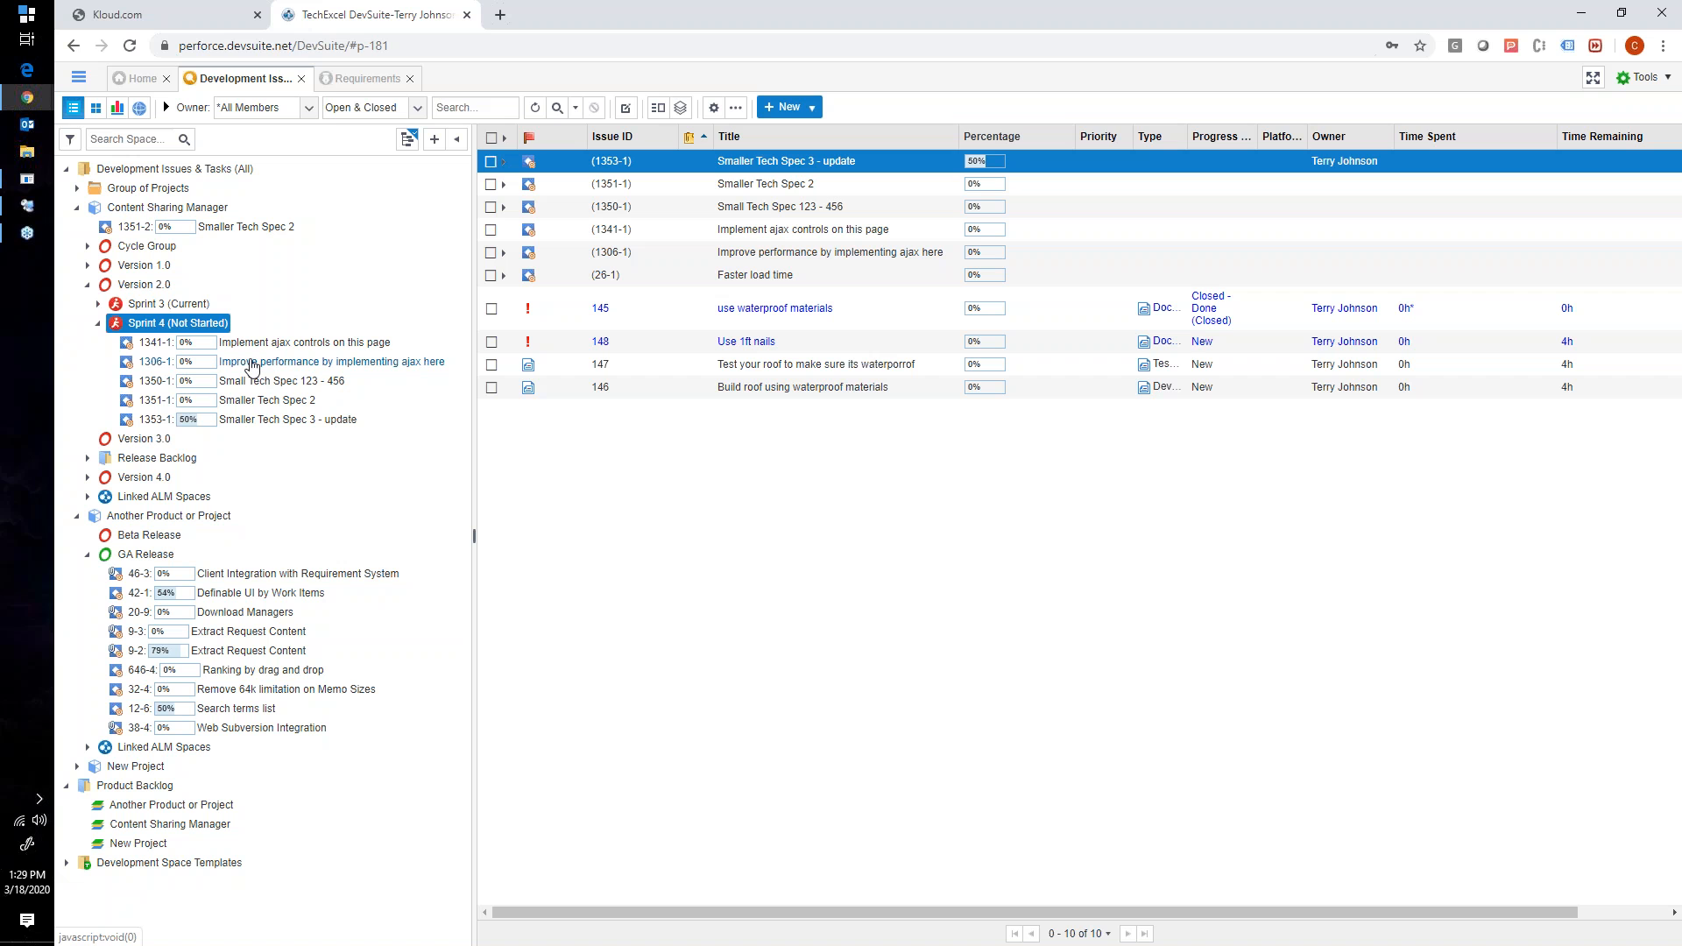
pyautogui.click(503, 161)
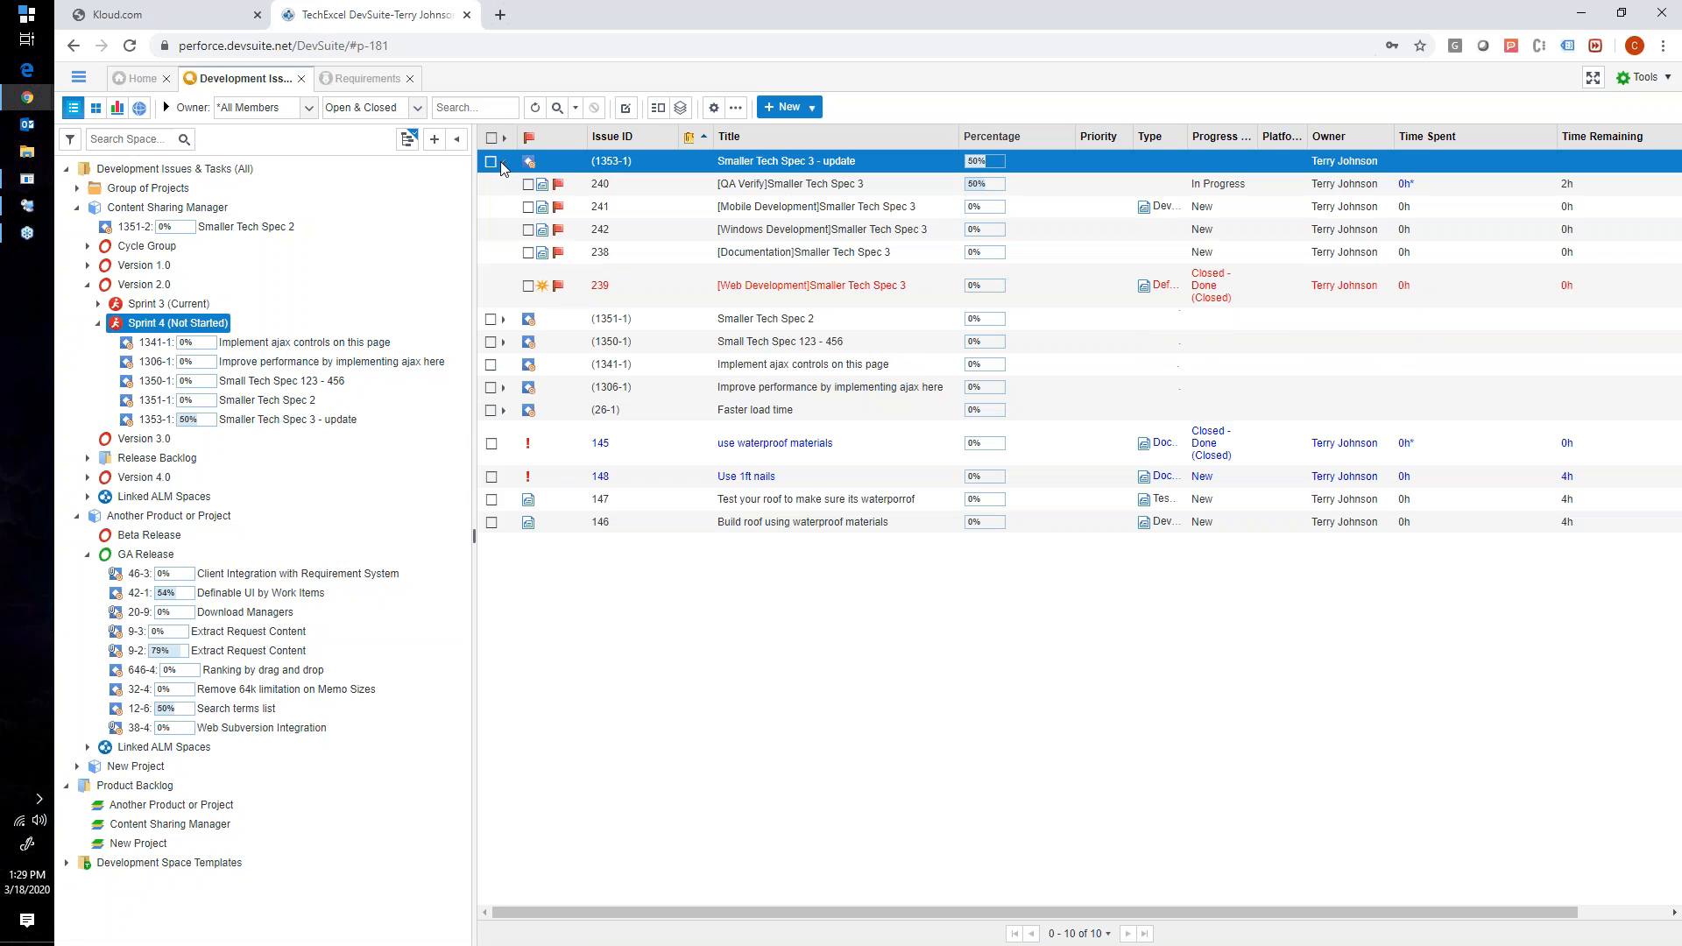
# - View the New Spec Story and Tasks form for Smaller Tech Spec 3 - update, including the documentation task's owner choices, without submitting, and collapse the story
pyautogui.rightClick(550, 159)
pyautogui.moveTo(594, 178)
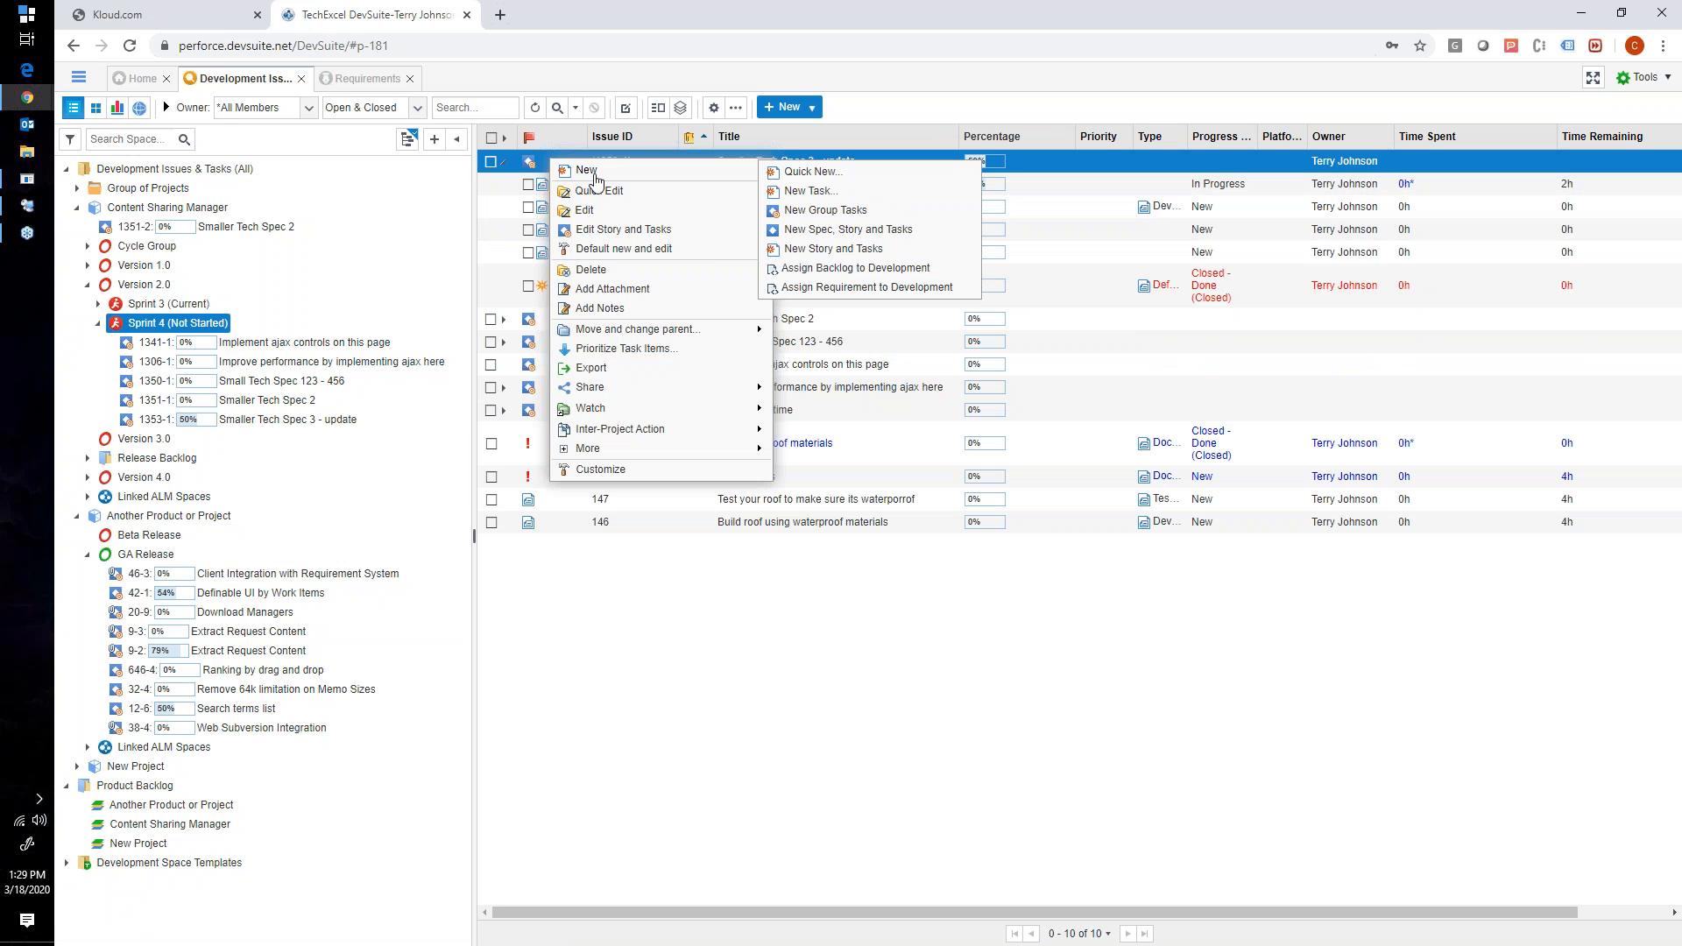
pyautogui.click(832, 229)
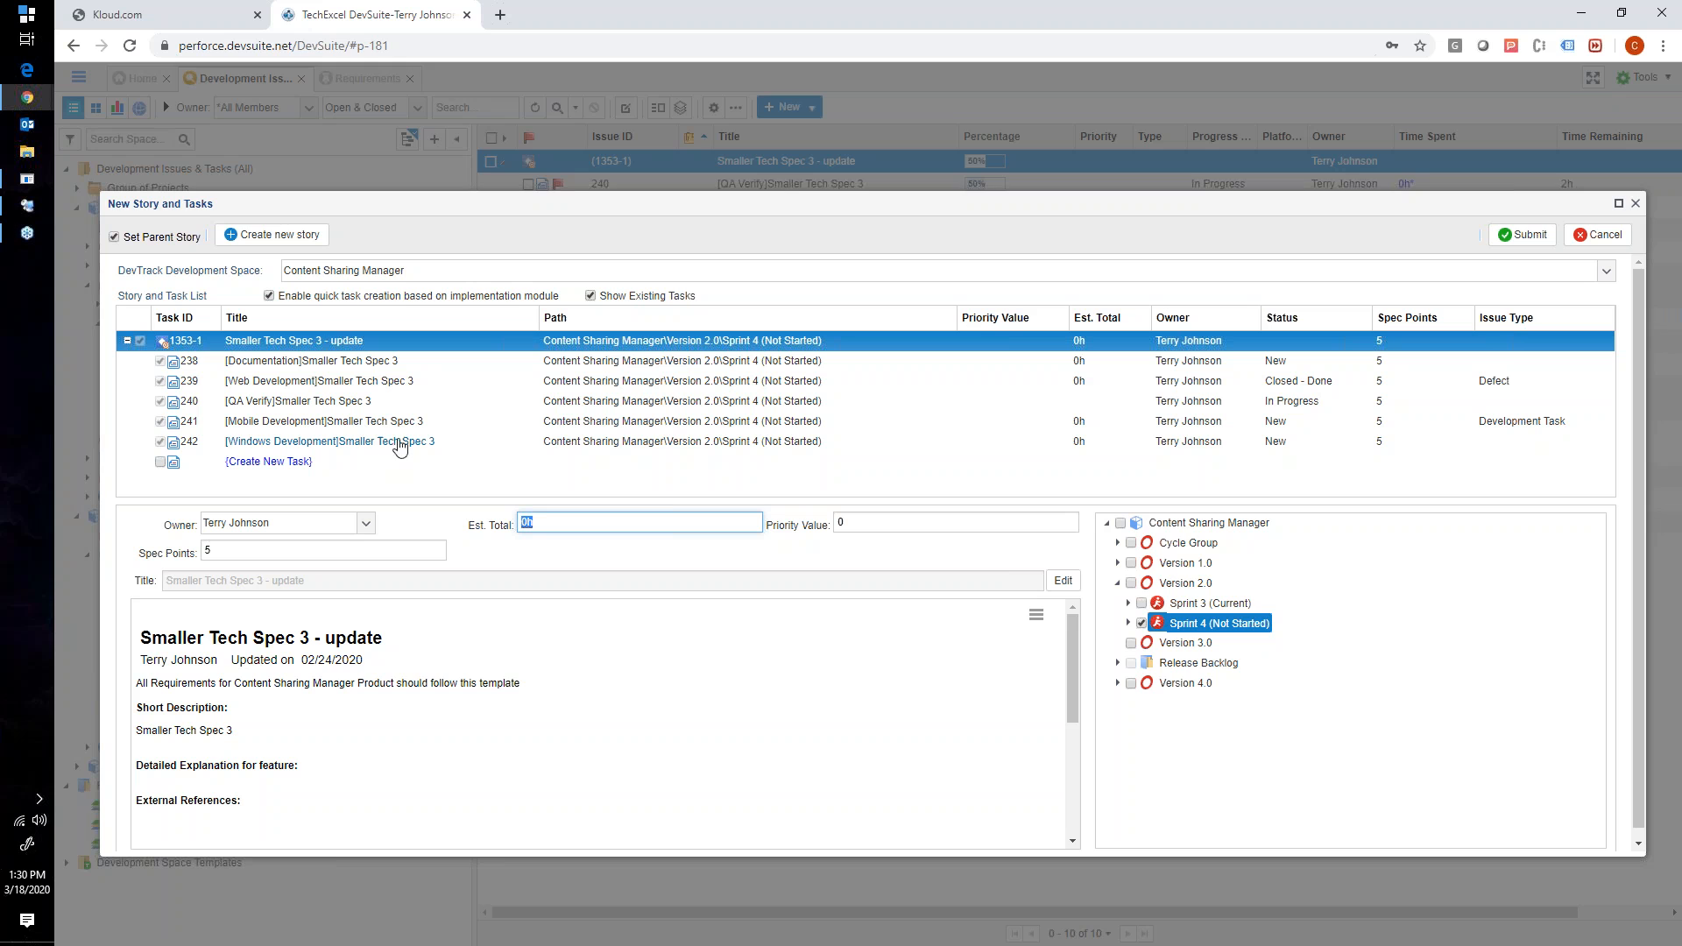
pyautogui.click(688, 361)
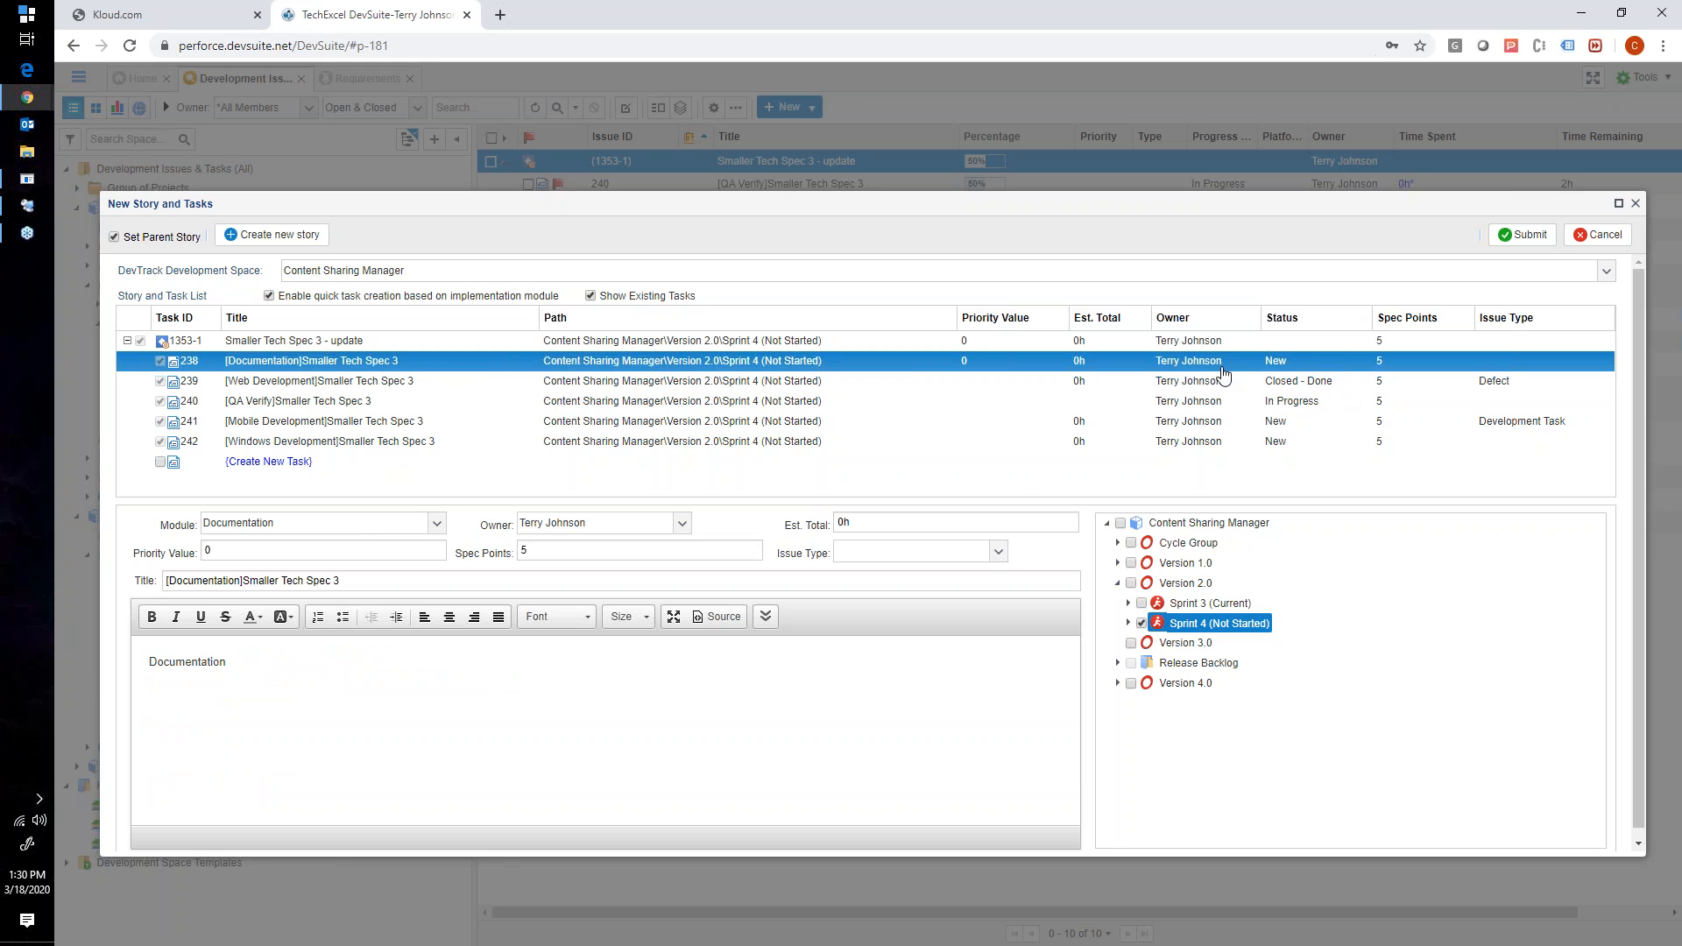
pyautogui.click(680, 524)
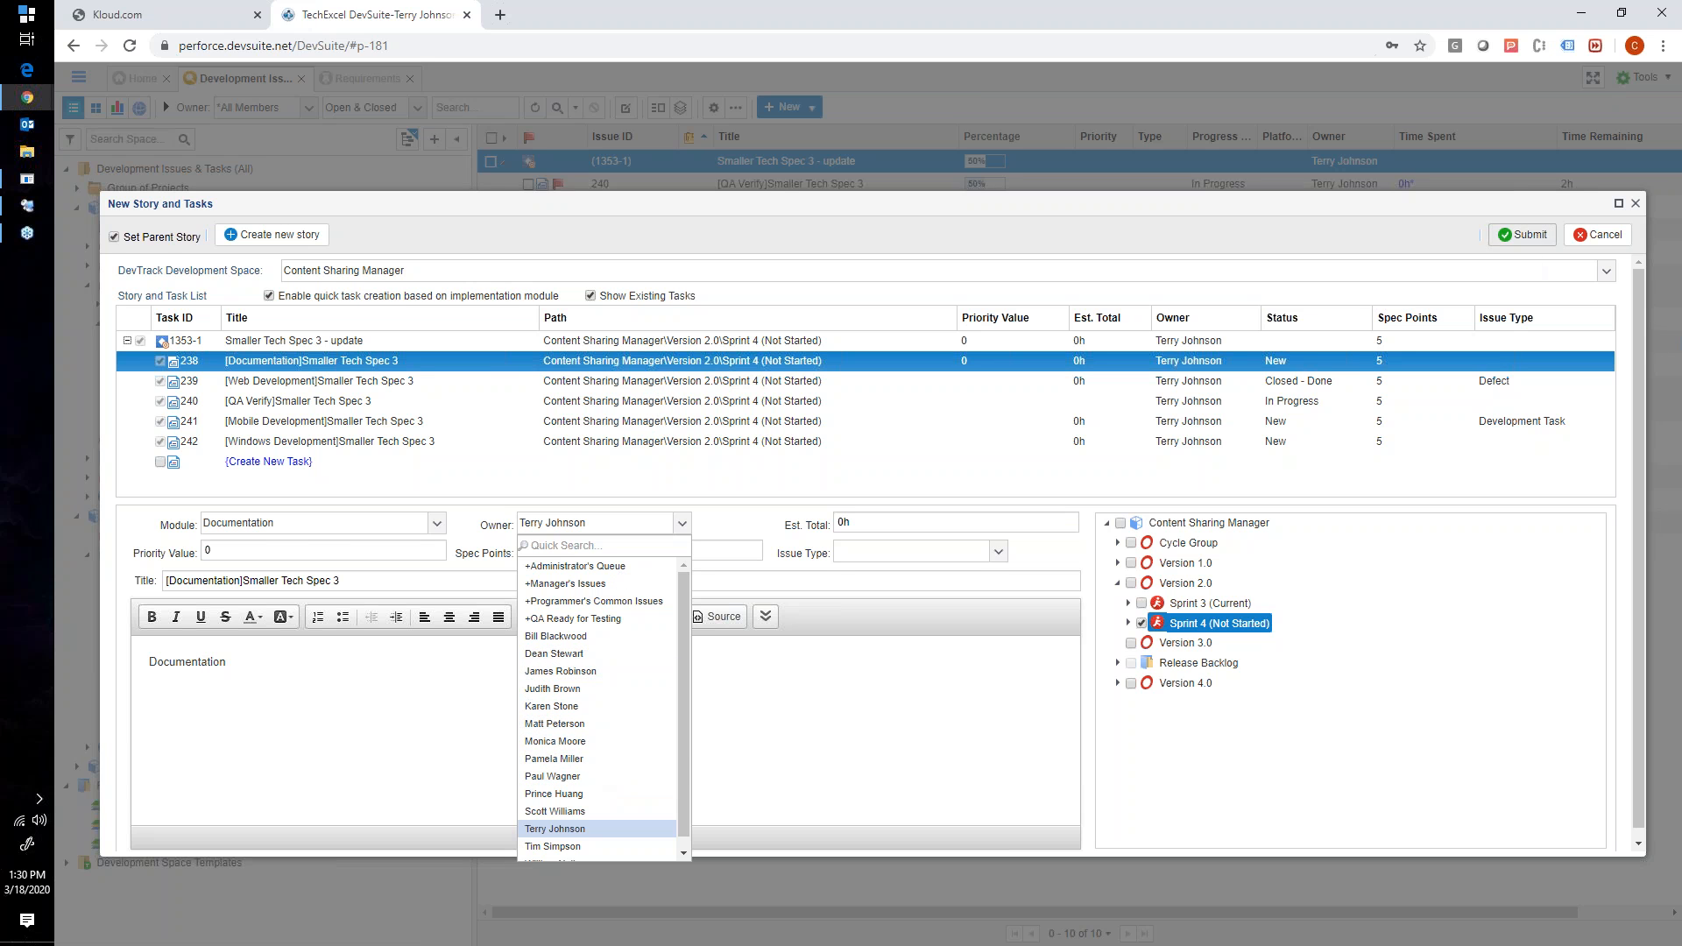
pyautogui.click(1633, 204)
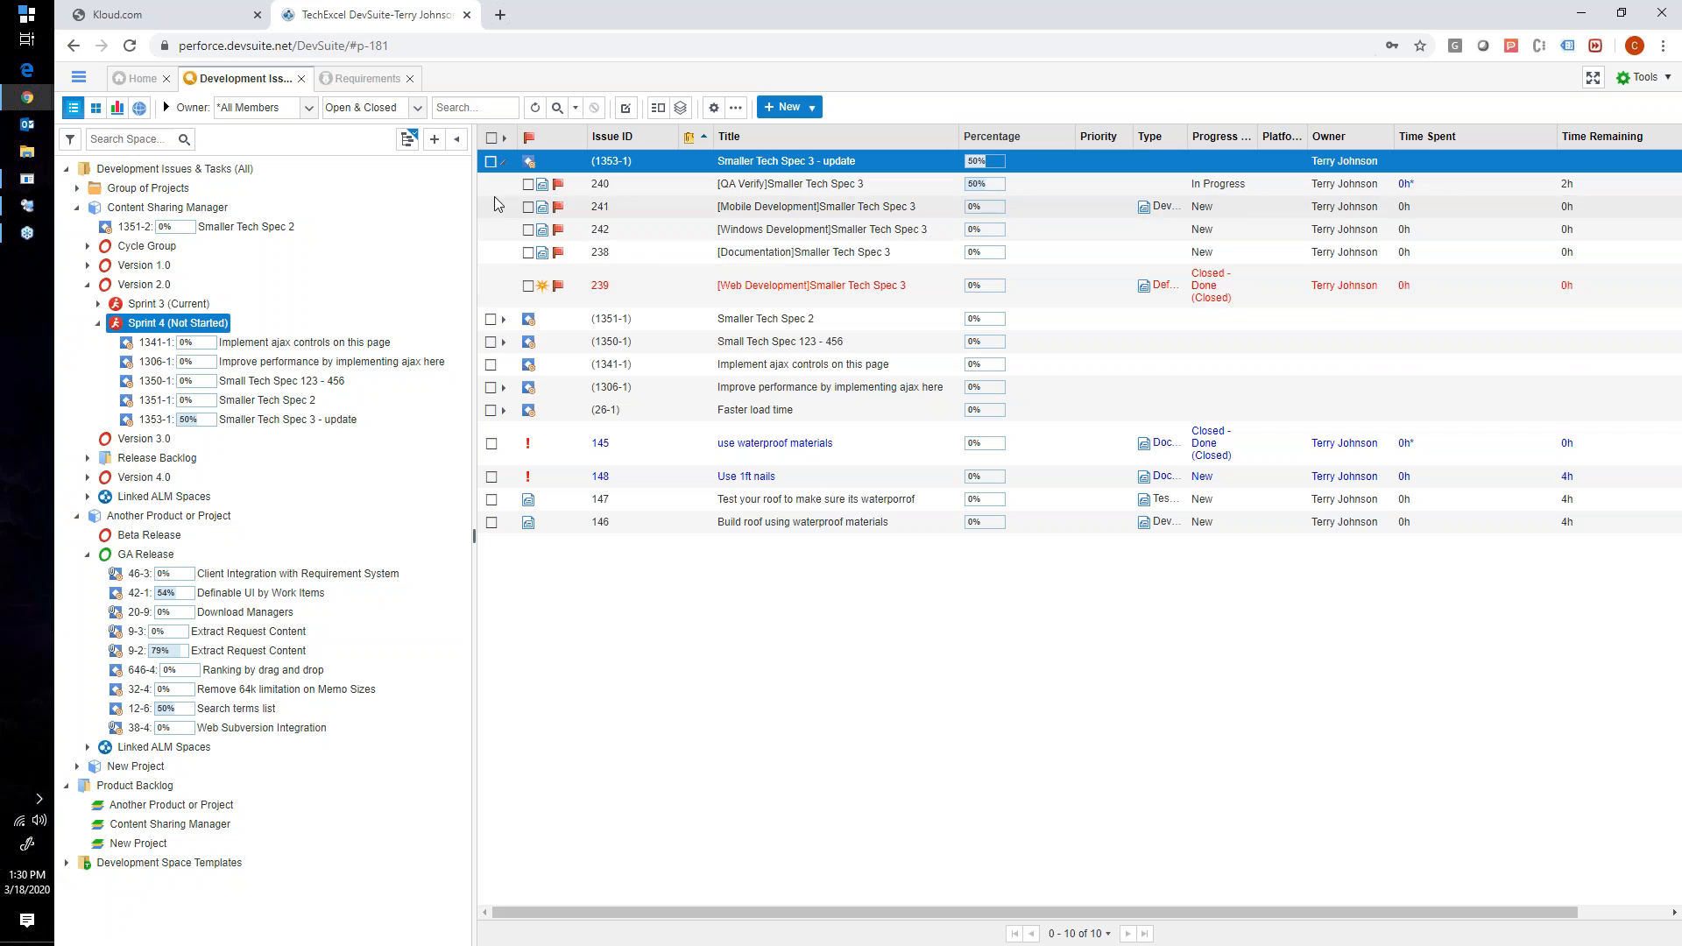
pyautogui.click(503, 162)
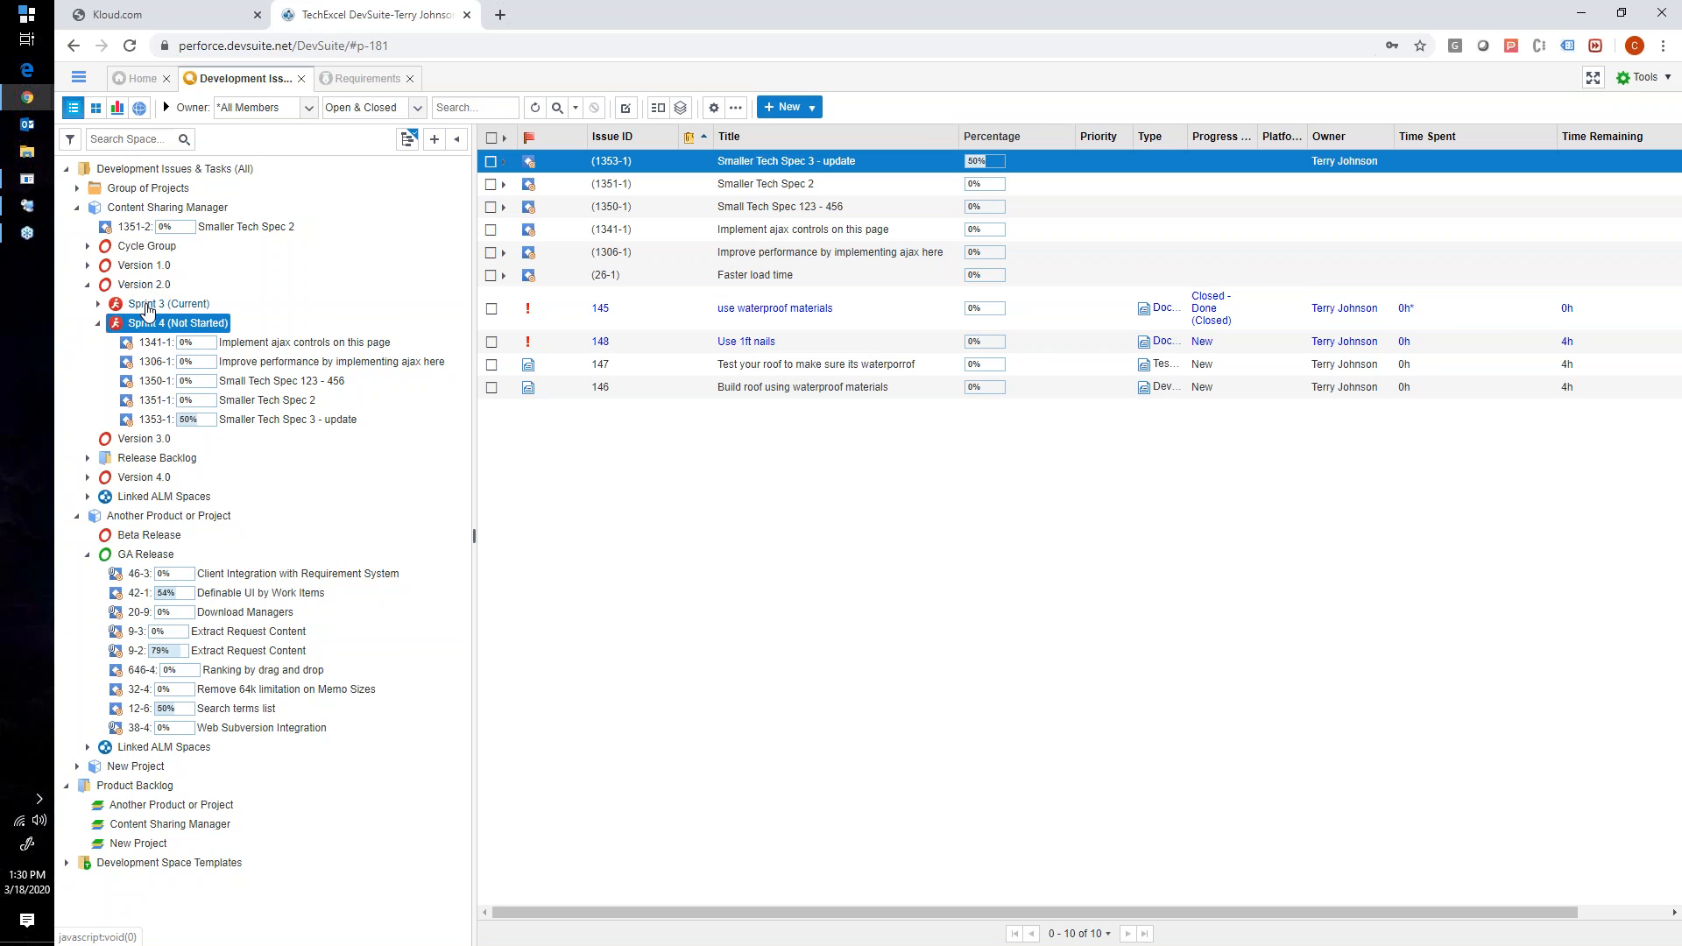
# - Show Sprint 4 as a card board by progress status, with the project tree narrowed to make room
pyautogui.click(97, 109)
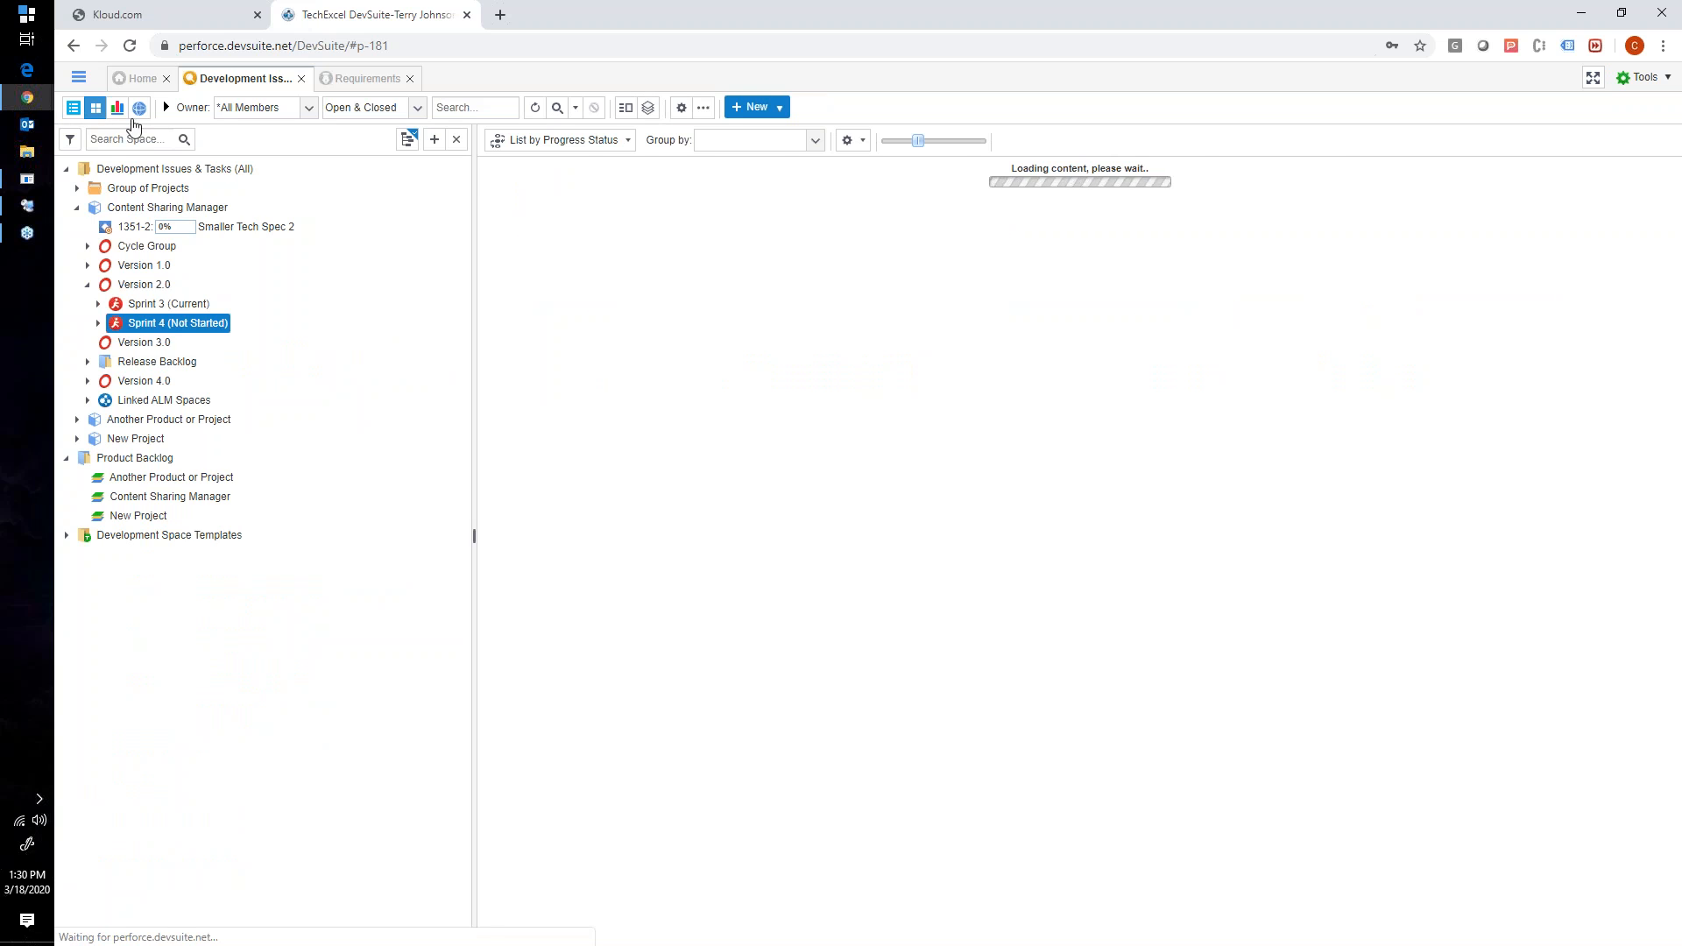
pyautogui.moveTo(472, 277); pyautogui.dragTo(359, 282)
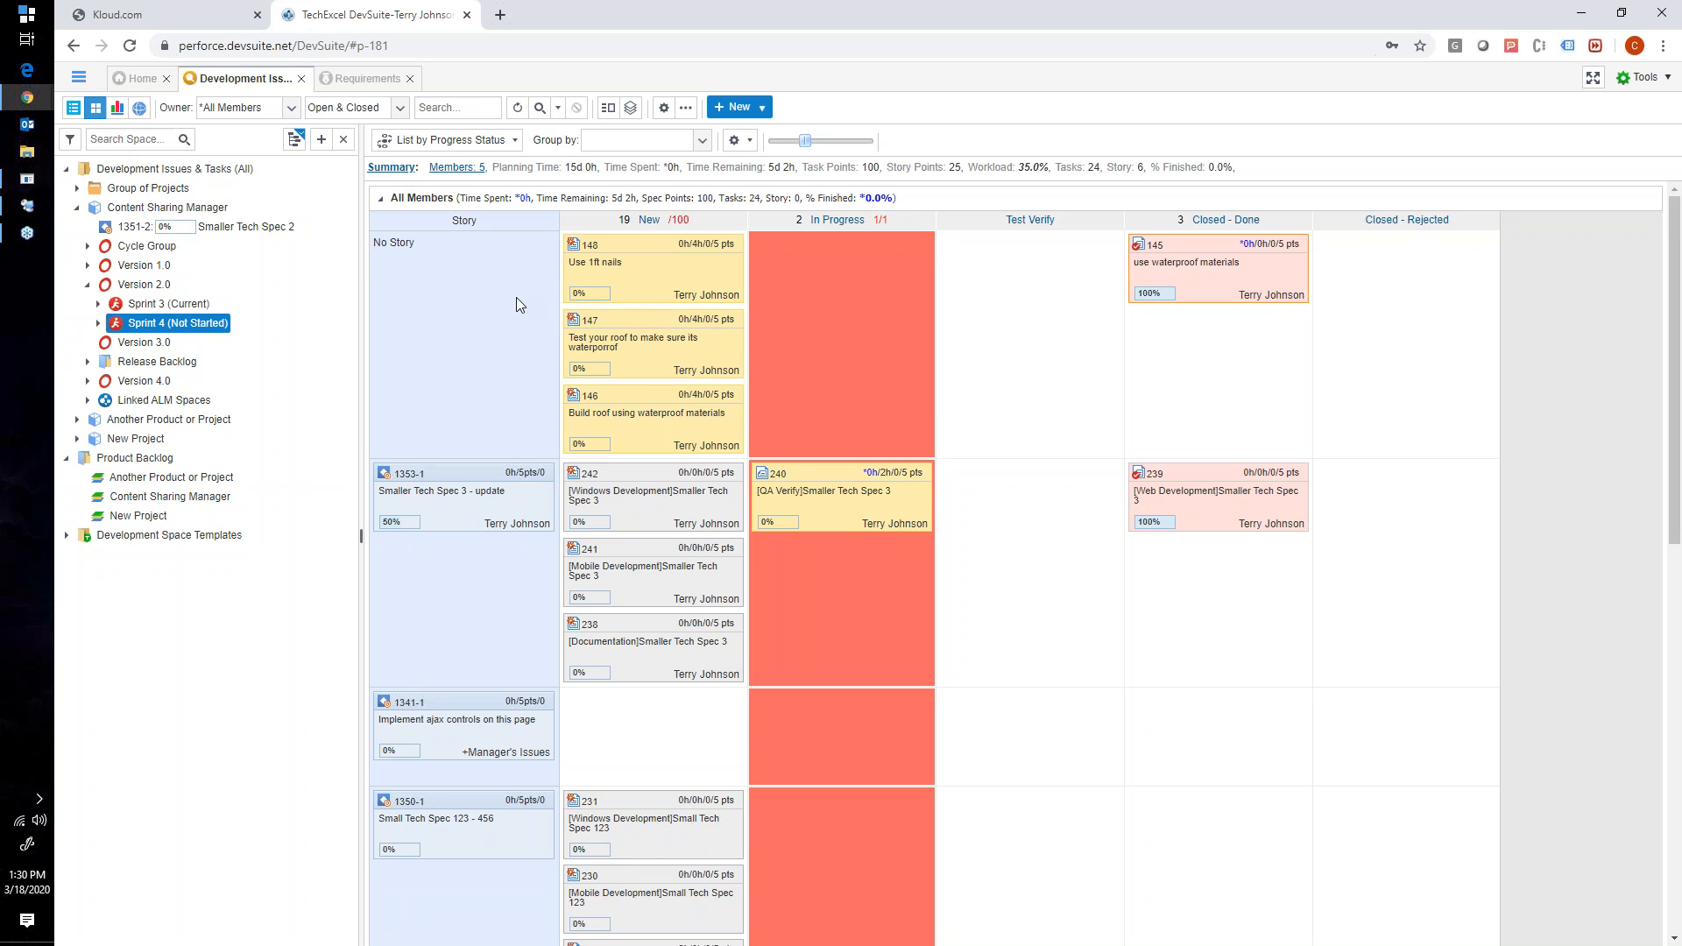
pyautogui.scroll(-1, 518, 299)
pyautogui.scroll(1, 592, 267)
# - View the Workflow Design diagram in DevSuite Admin, and return to the browser to review the Sprint 4 board's status columns
pyautogui.click(27, 205)
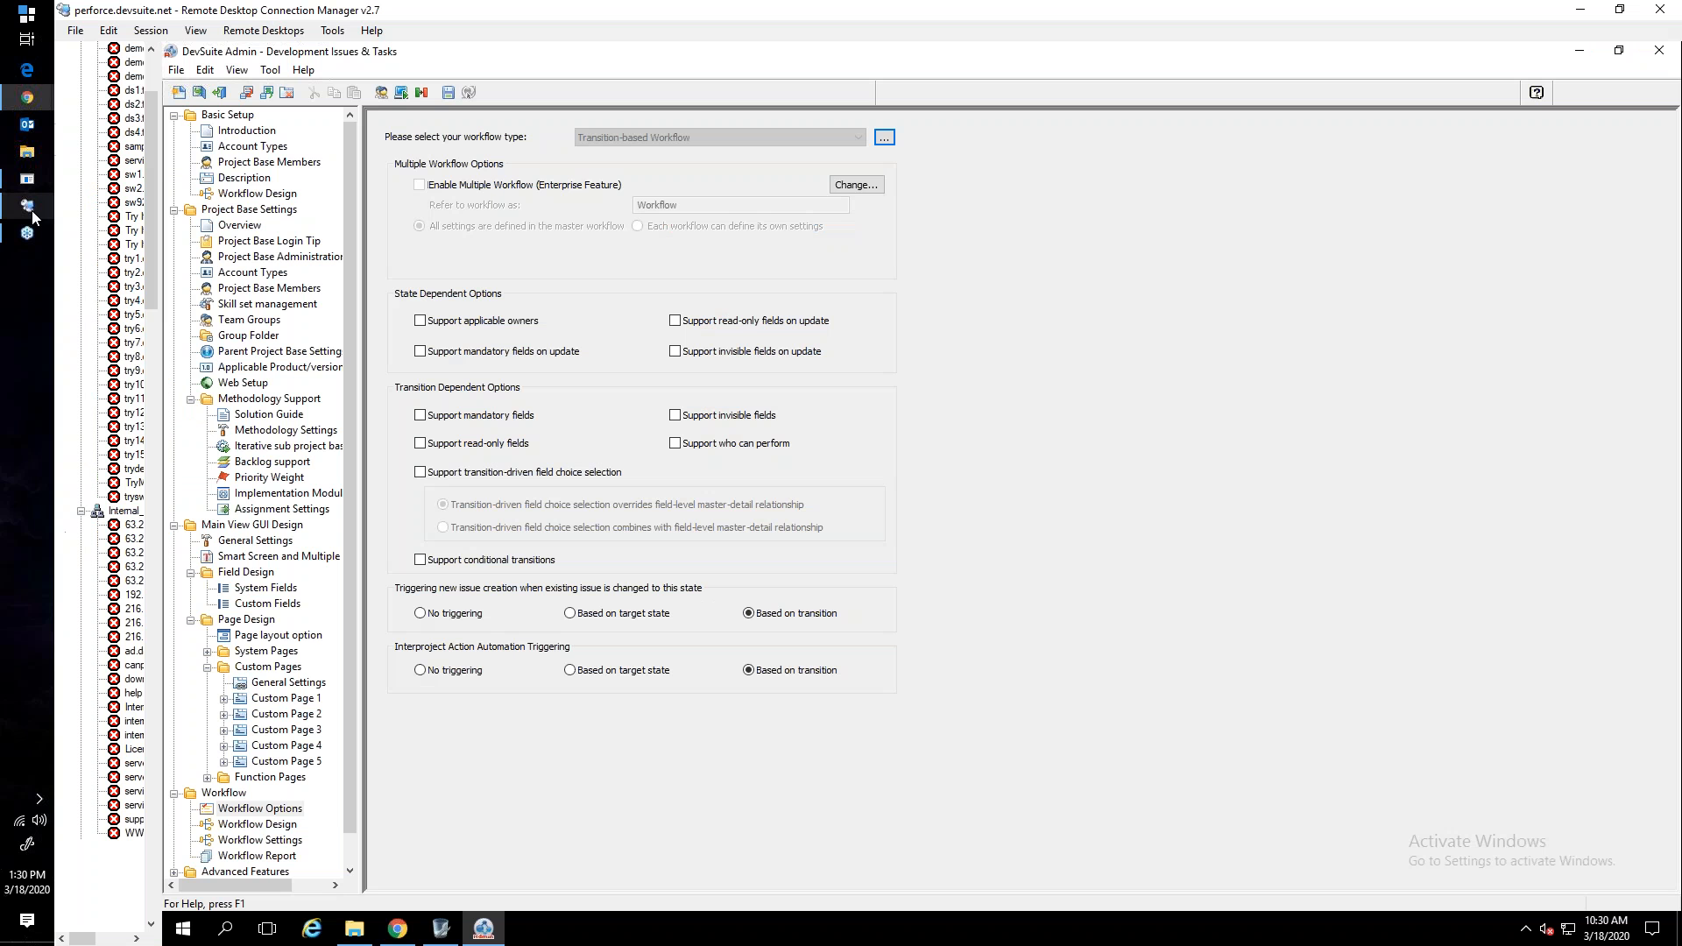
pyautogui.click(230, 195)
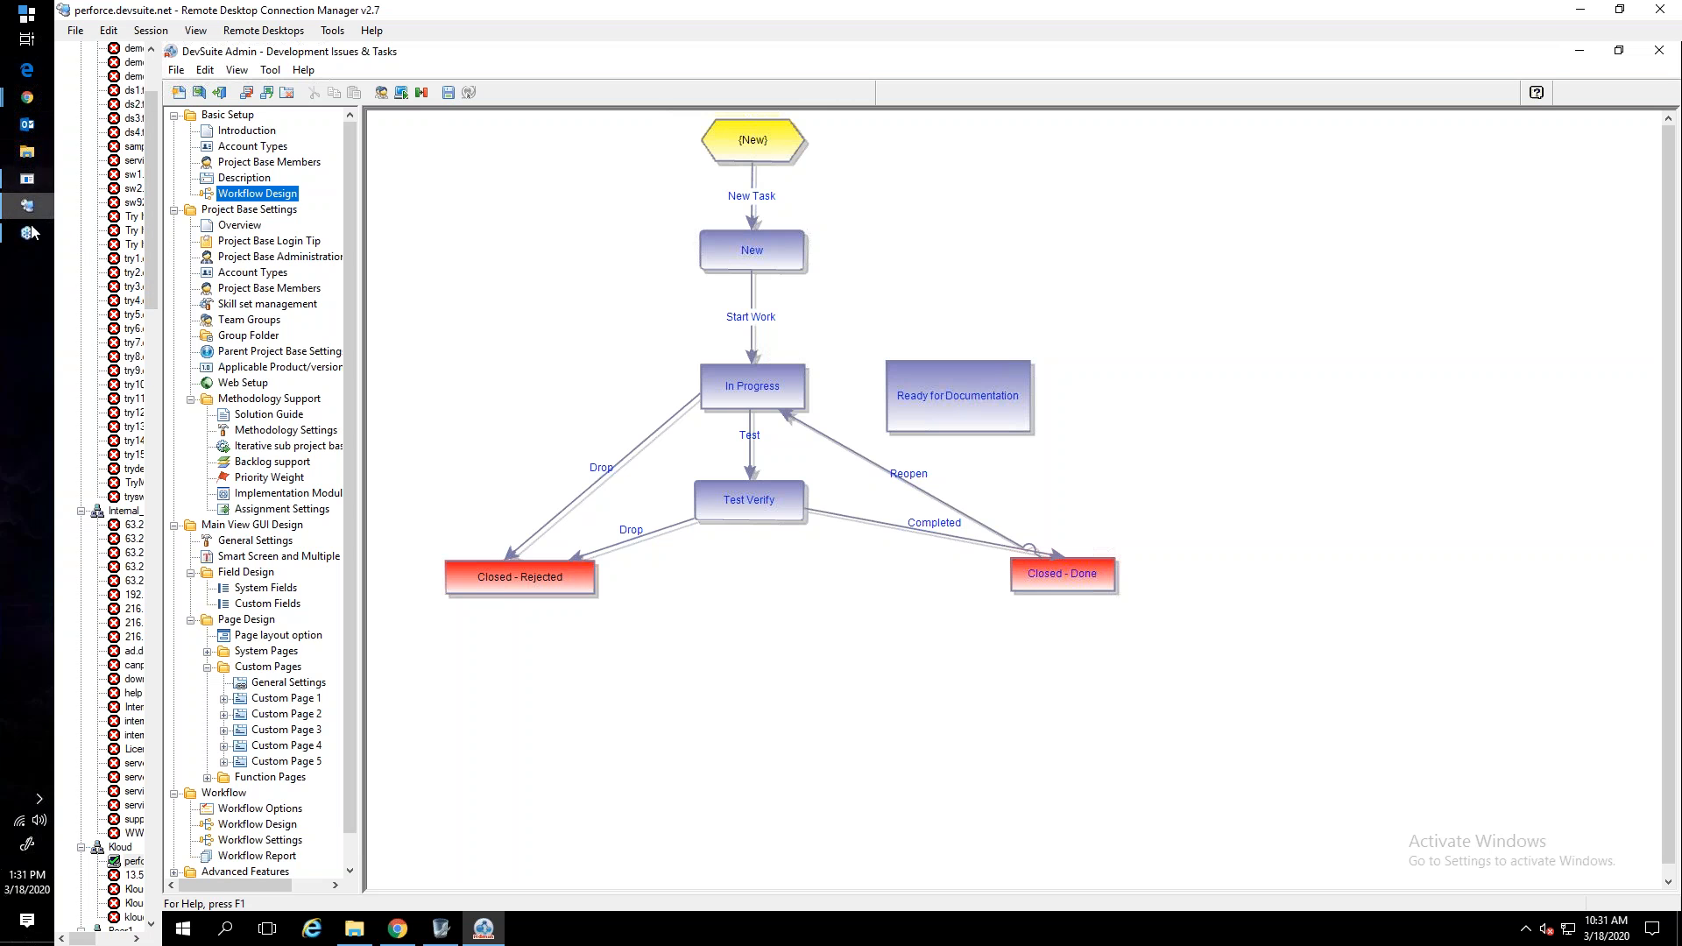
pyautogui.click(30, 109)
pyautogui.click(139, 112)
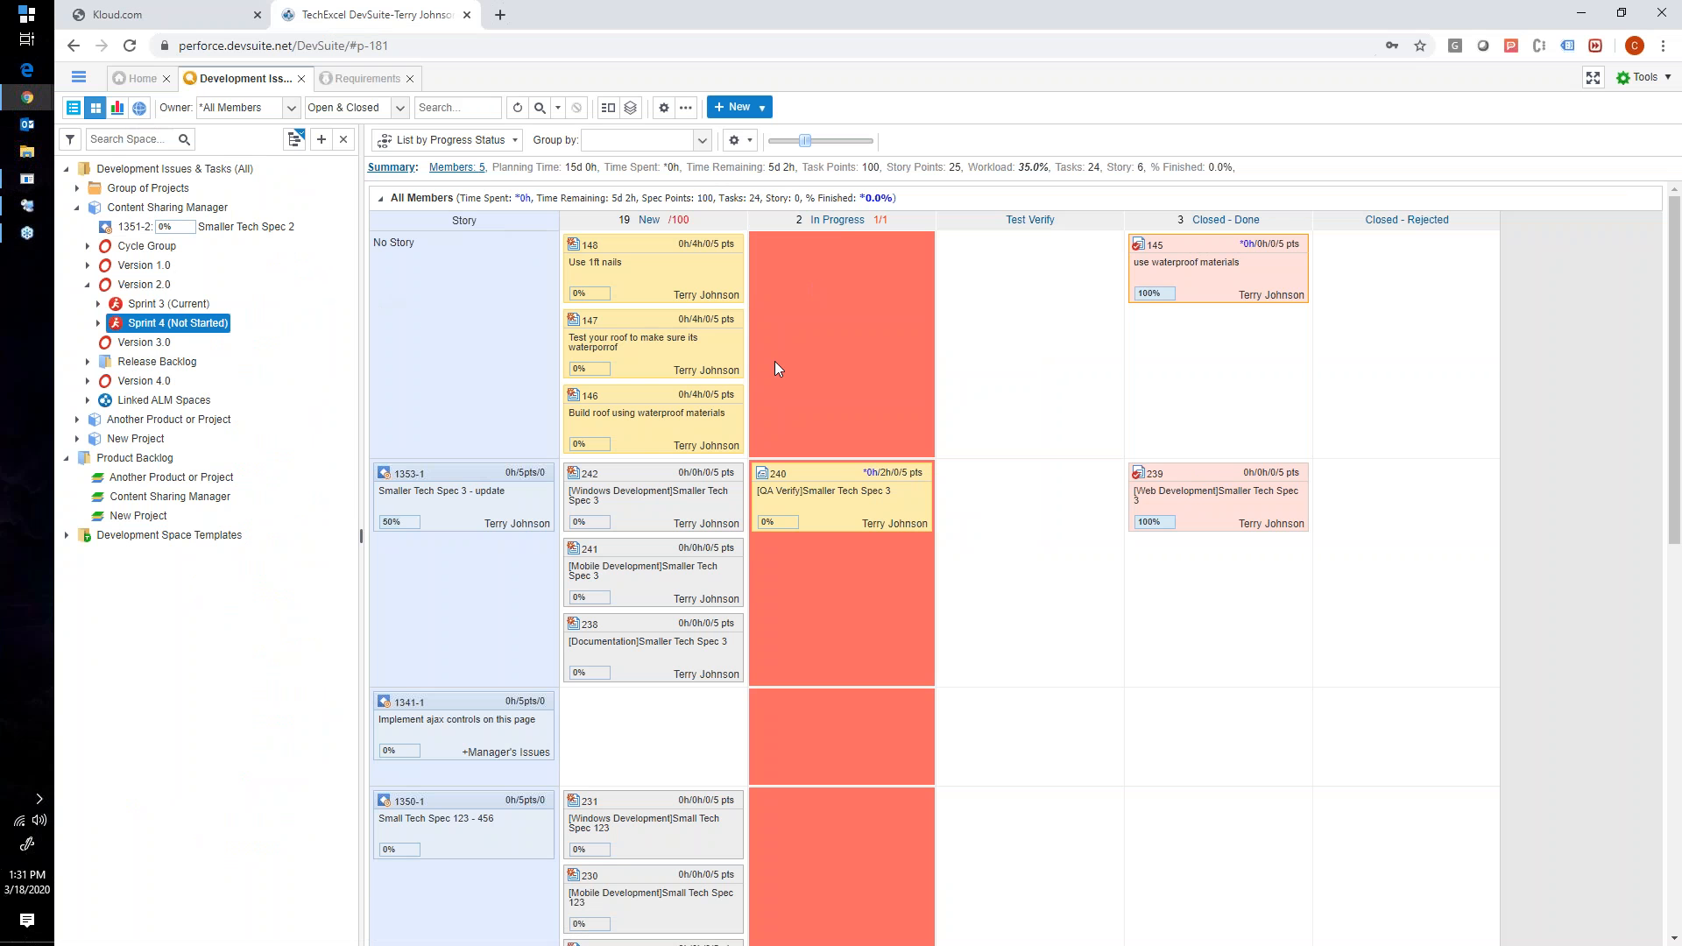
pyautogui.scroll(-1, 450, 489)
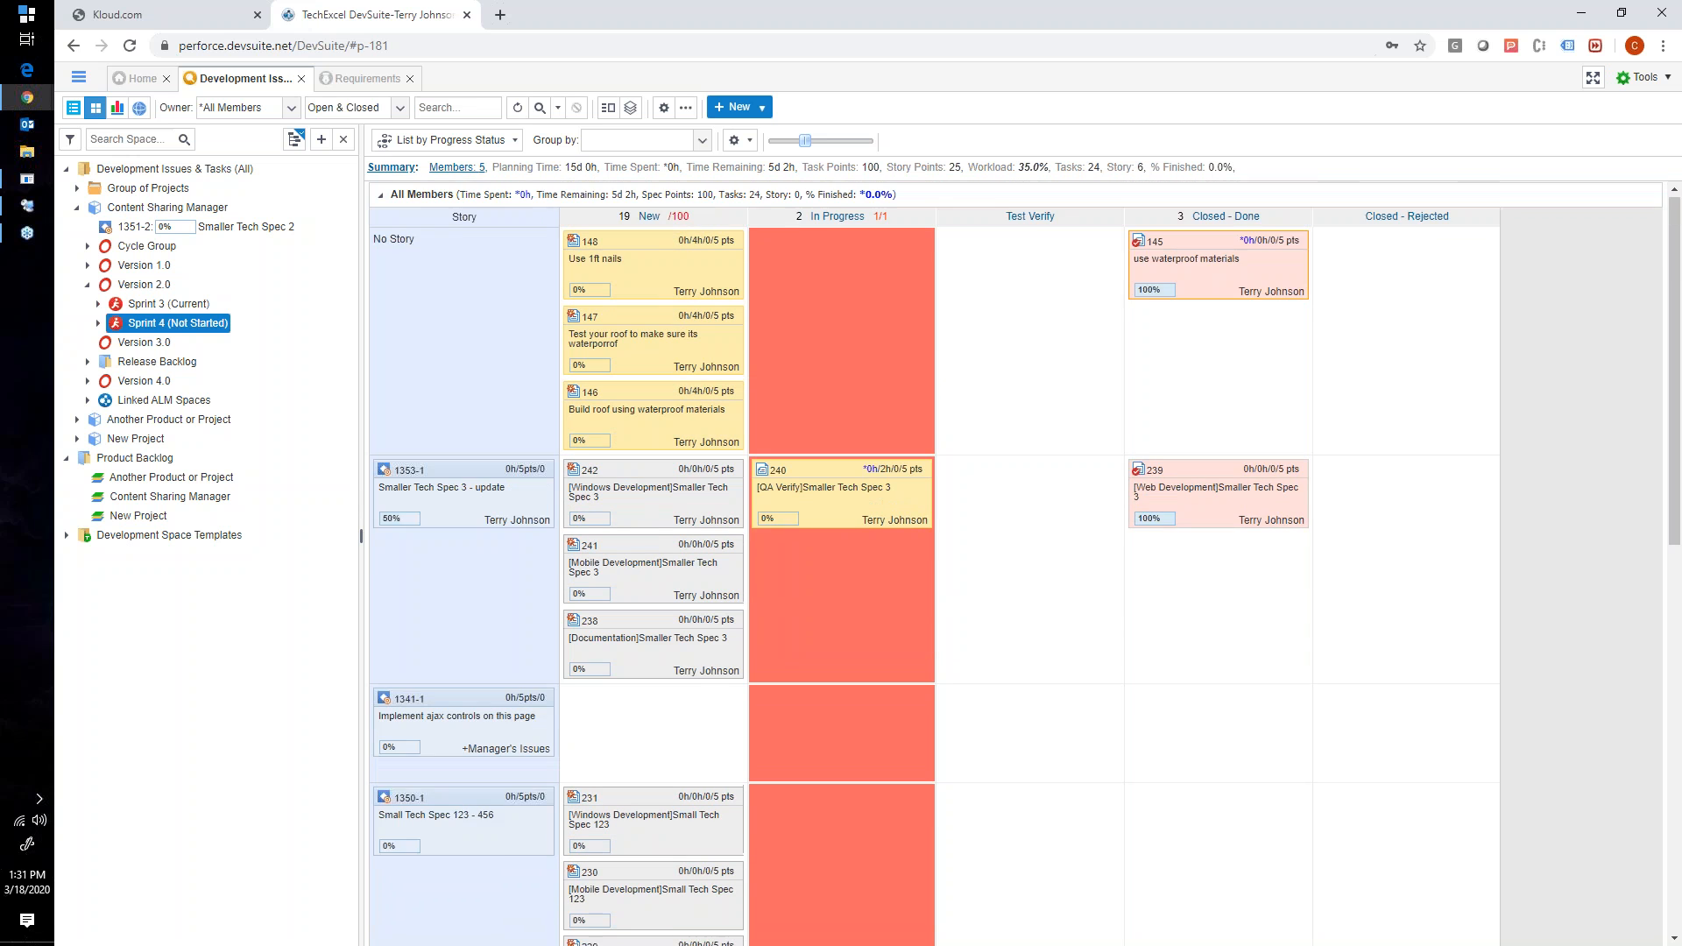
pyautogui.scroll(-2, 414, 410)
pyautogui.scroll(2, 417, 413)
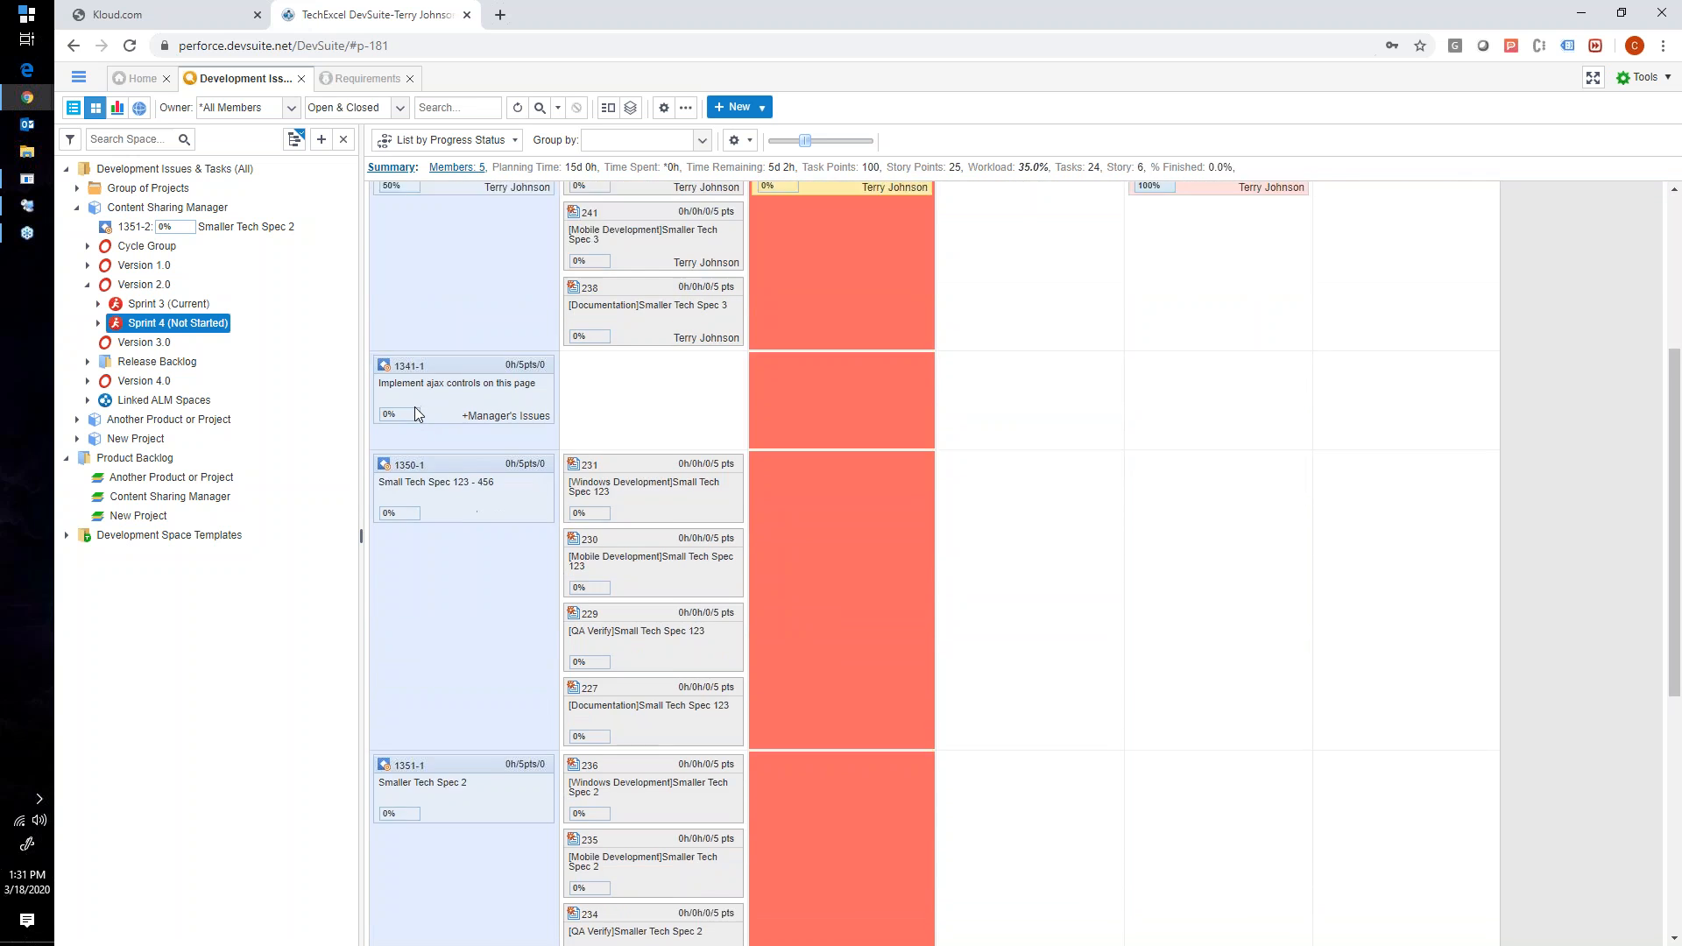
# - Try the Dynamic Columns display style on the Sprint 4 board and switch back to Fixed Columns
pyautogui.click(739, 142)
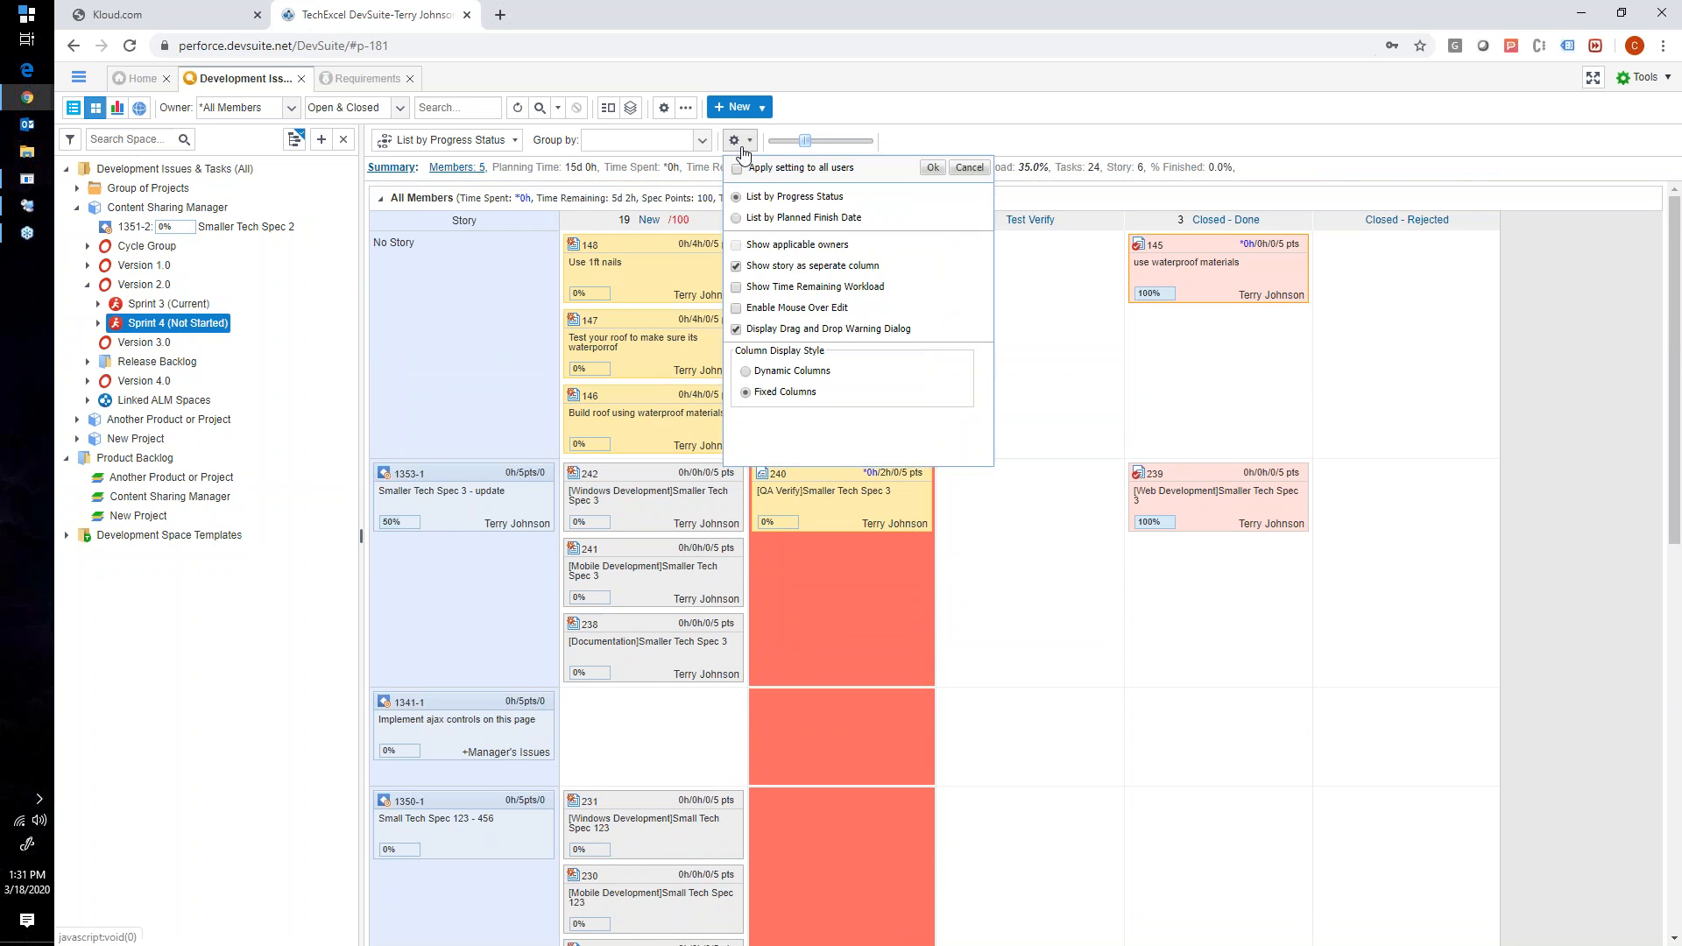
pyautogui.click(751, 150)
pyautogui.click(752, 150)
pyautogui.click(457, 538)
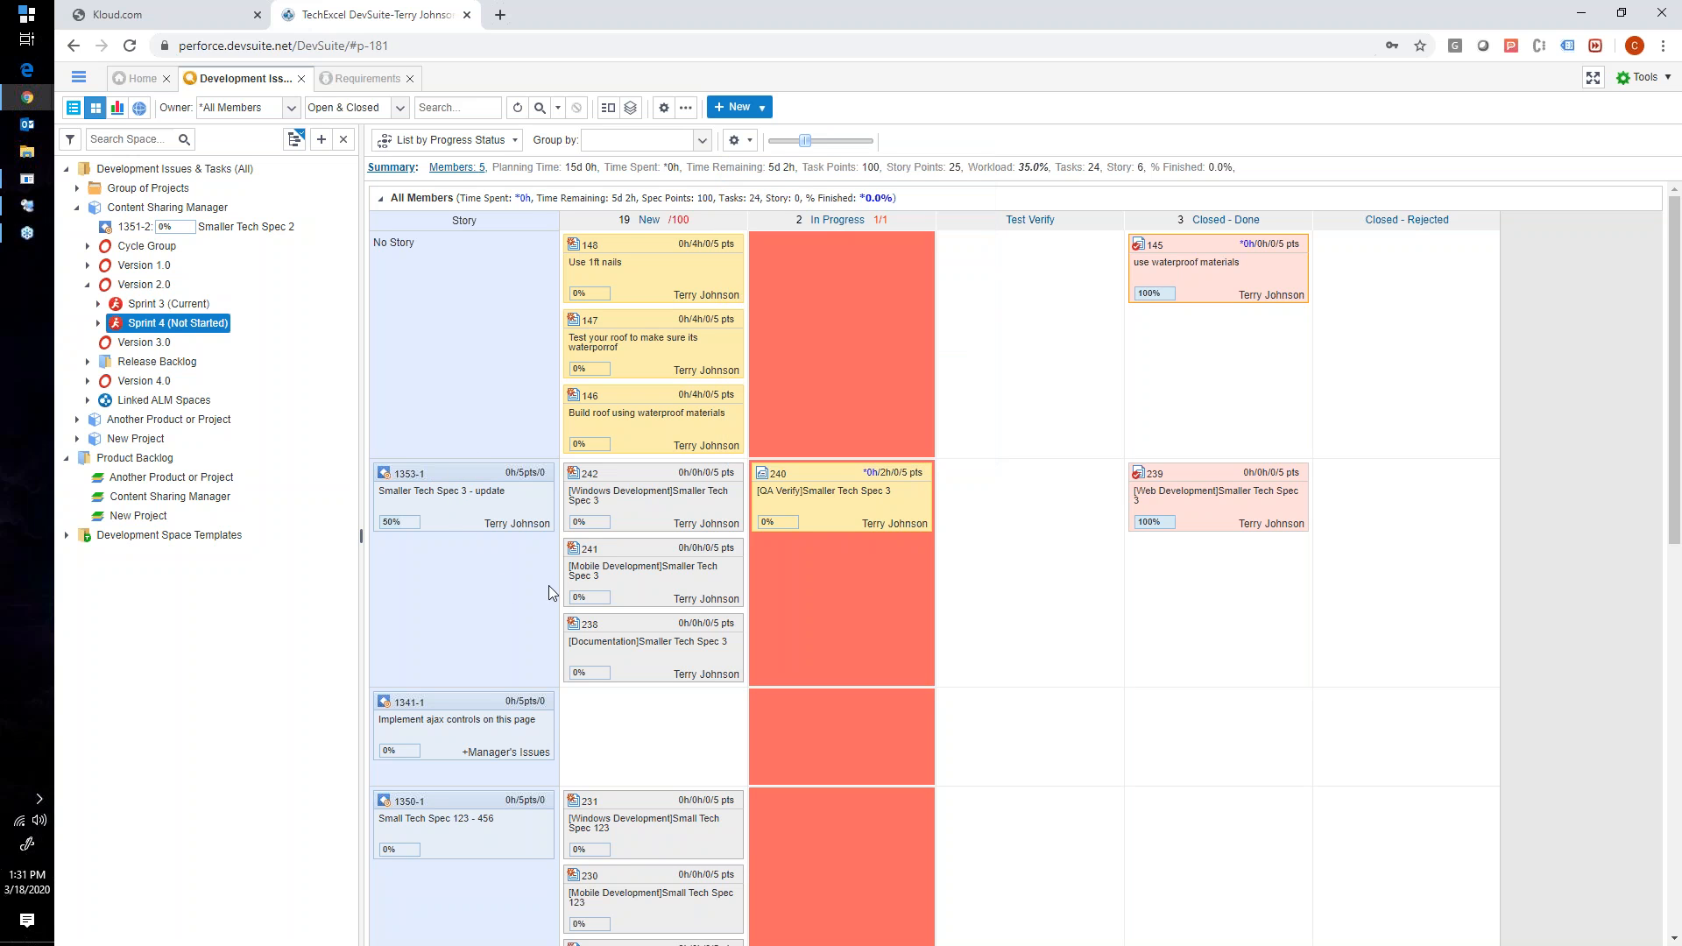
pyautogui.click(701, 140)
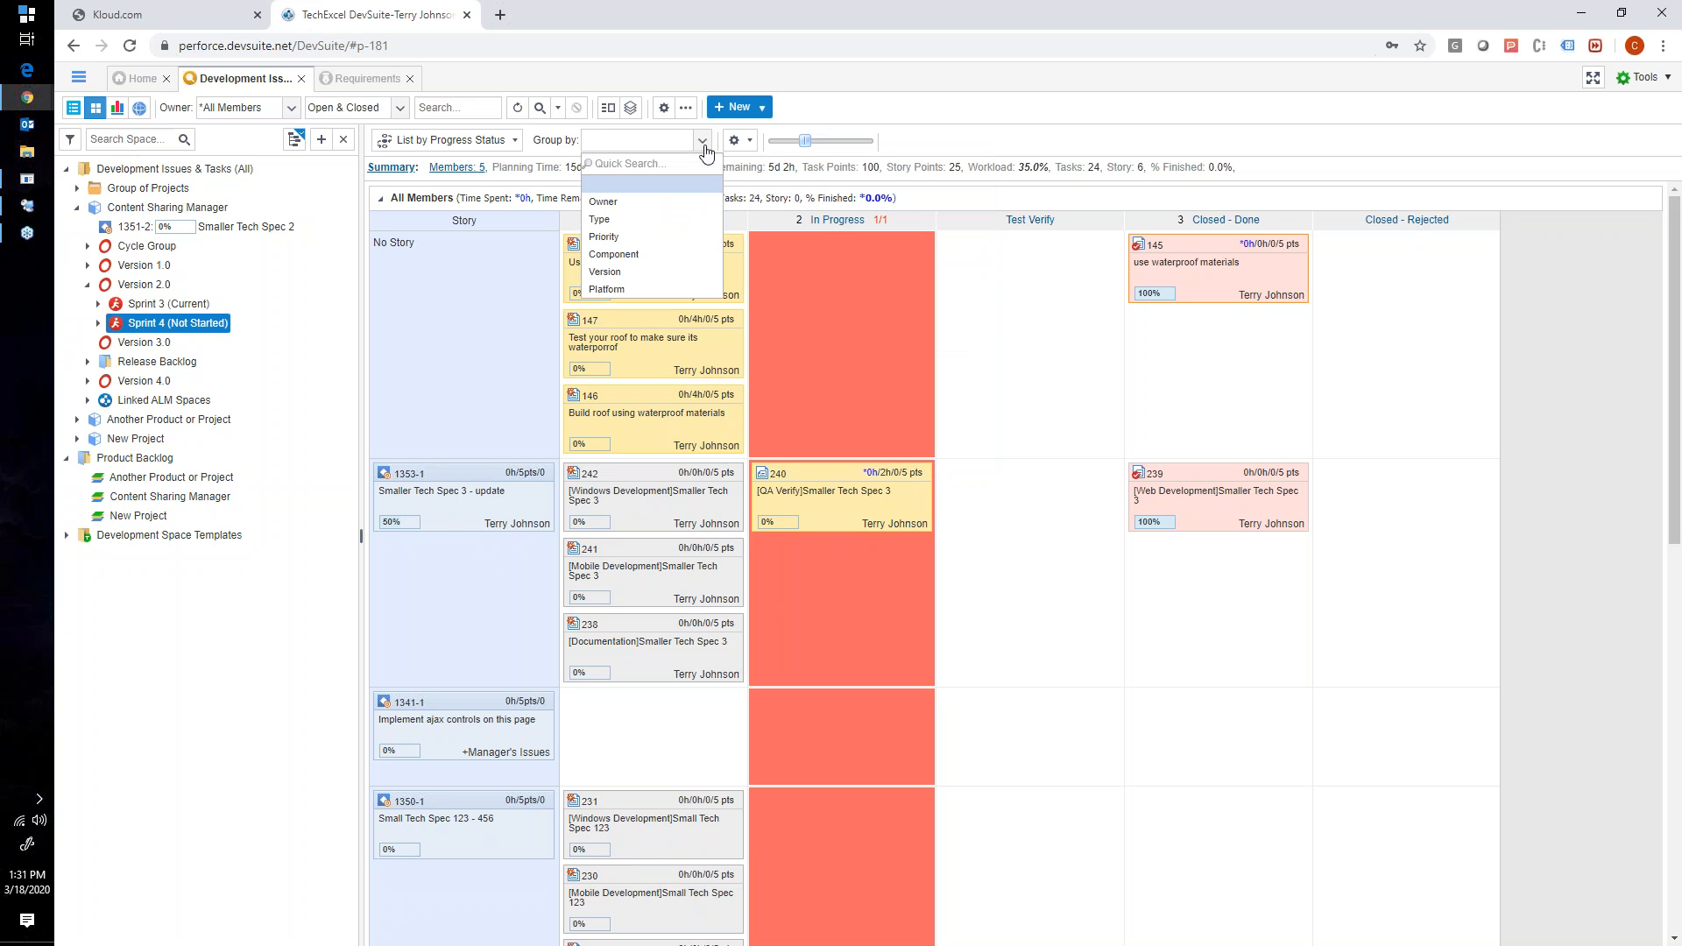
pyautogui.click(737, 140)
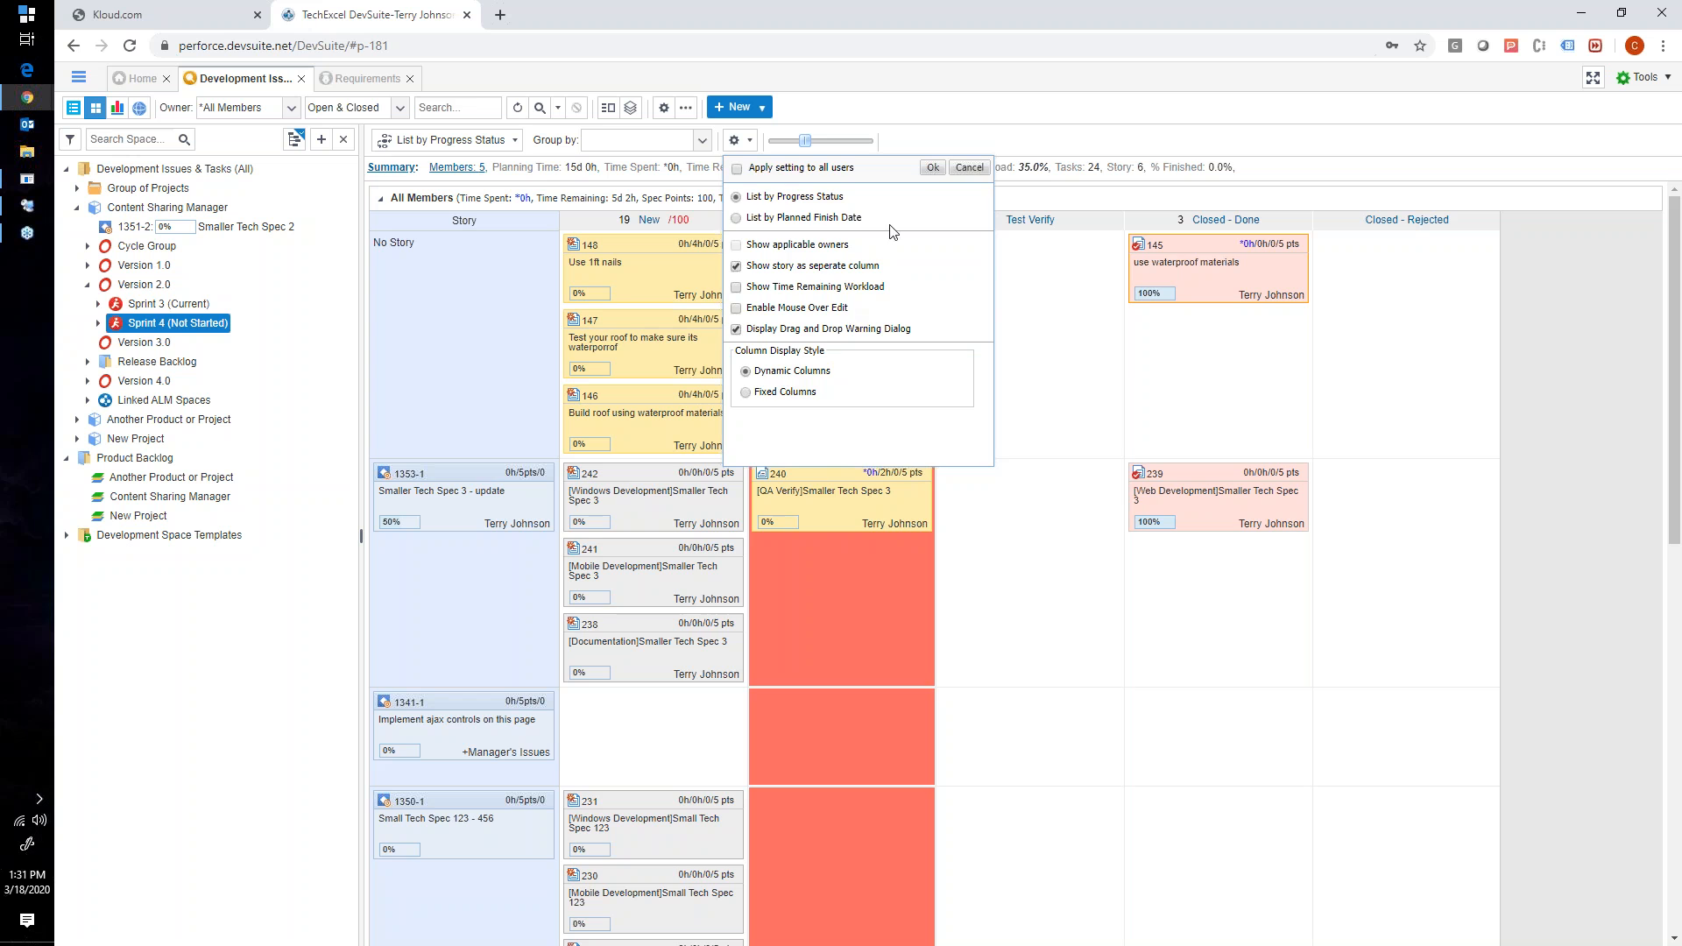
pyautogui.click(932, 167)
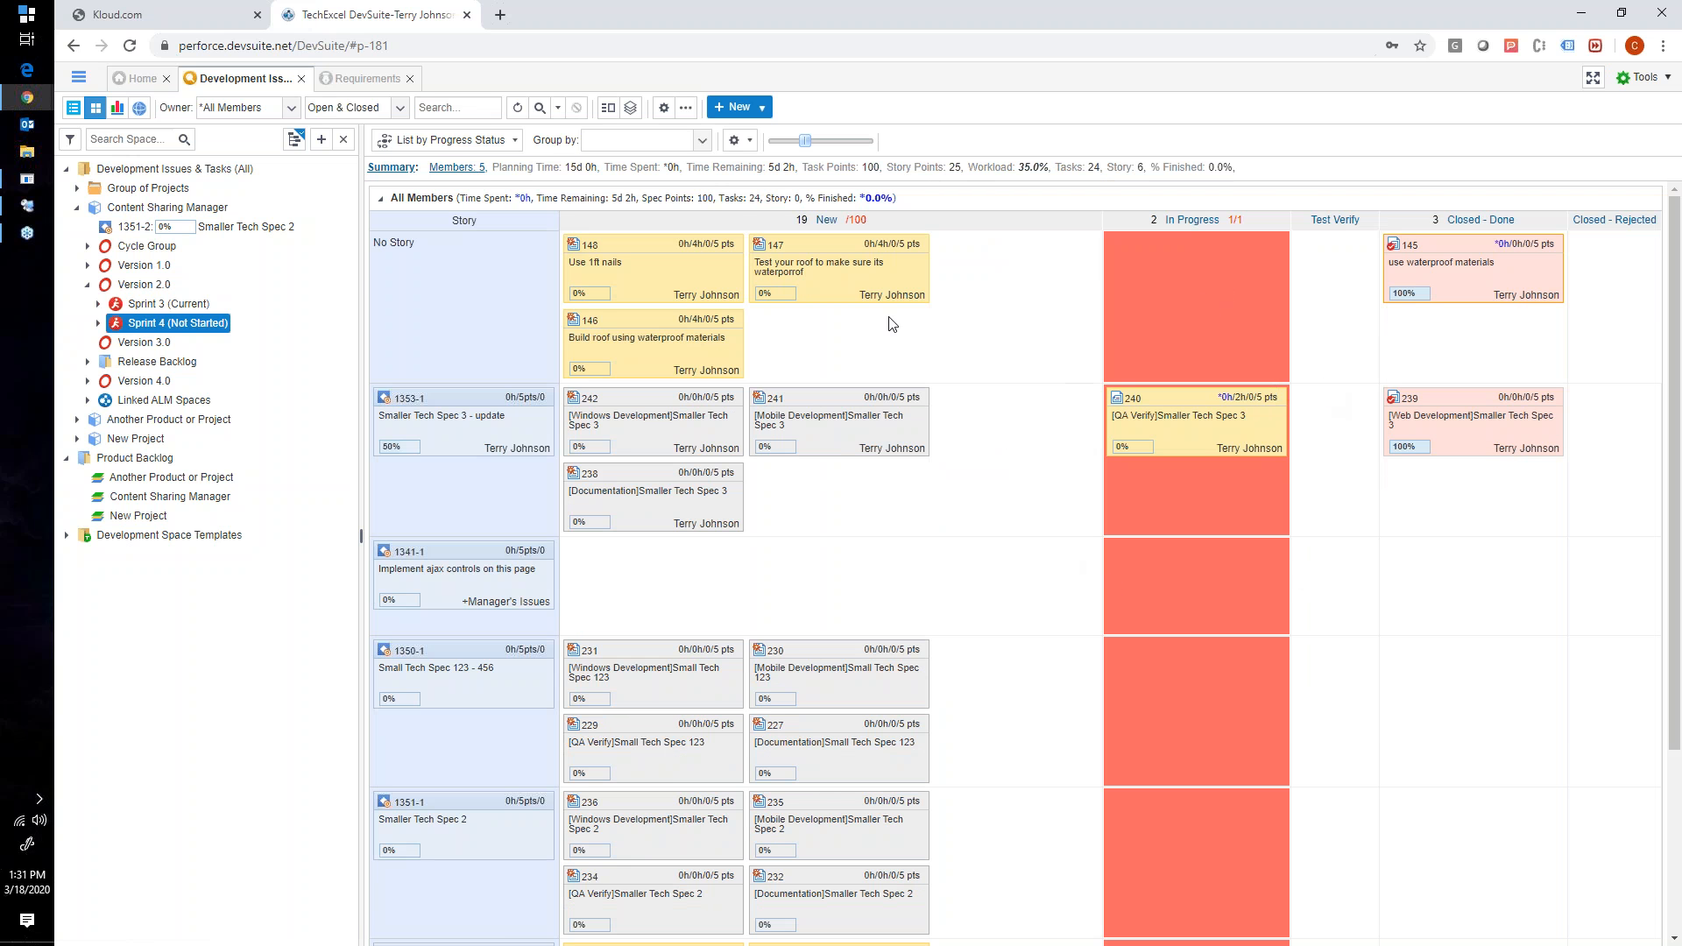
pyautogui.click(737, 141)
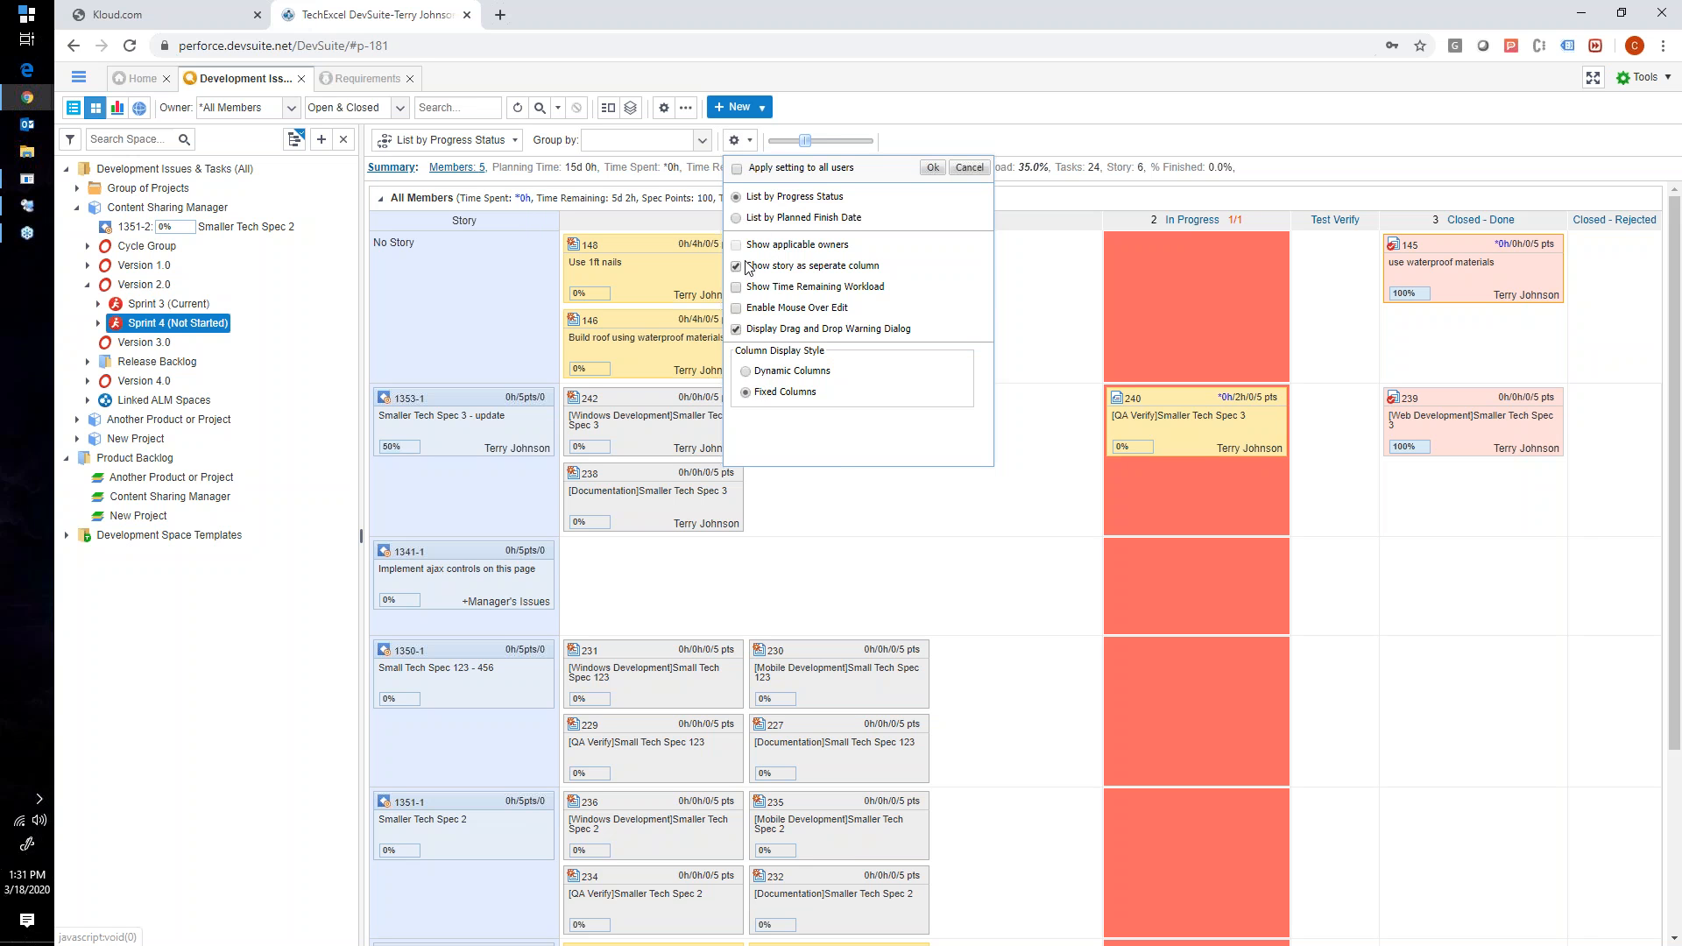
pyautogui.click(933, 168)
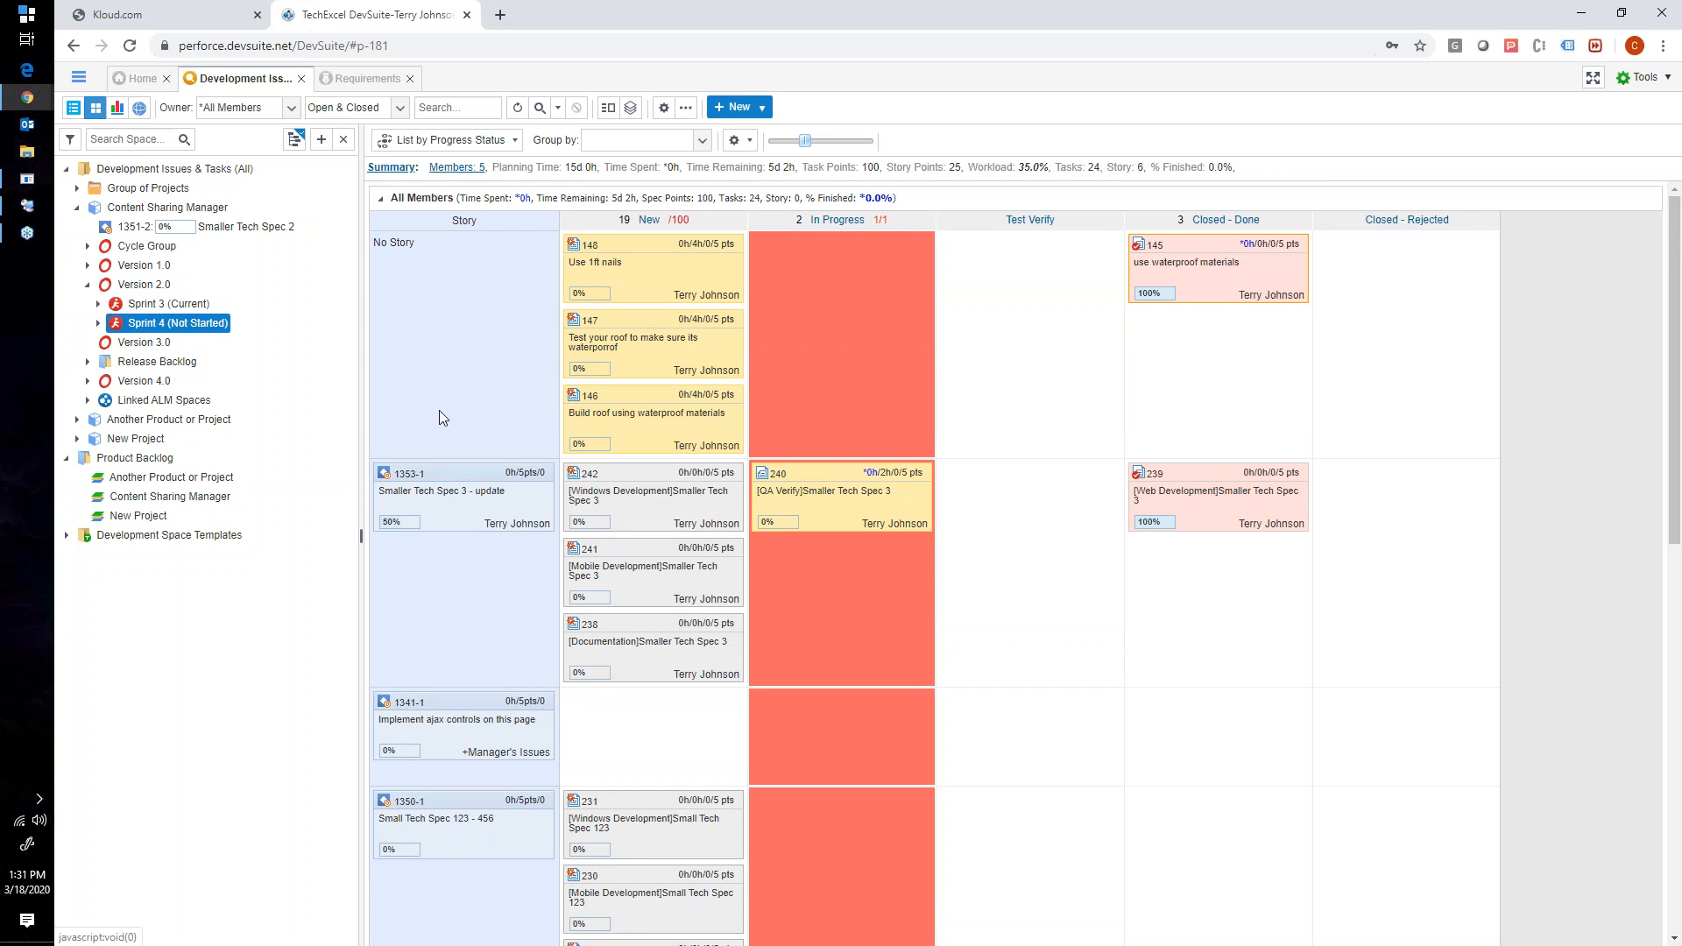
# - View the details form of story Smaller Tech Spec 3 - update without submitting it, and look over the board's stories and tasks
pyautogui.doubleClick(420, 482)
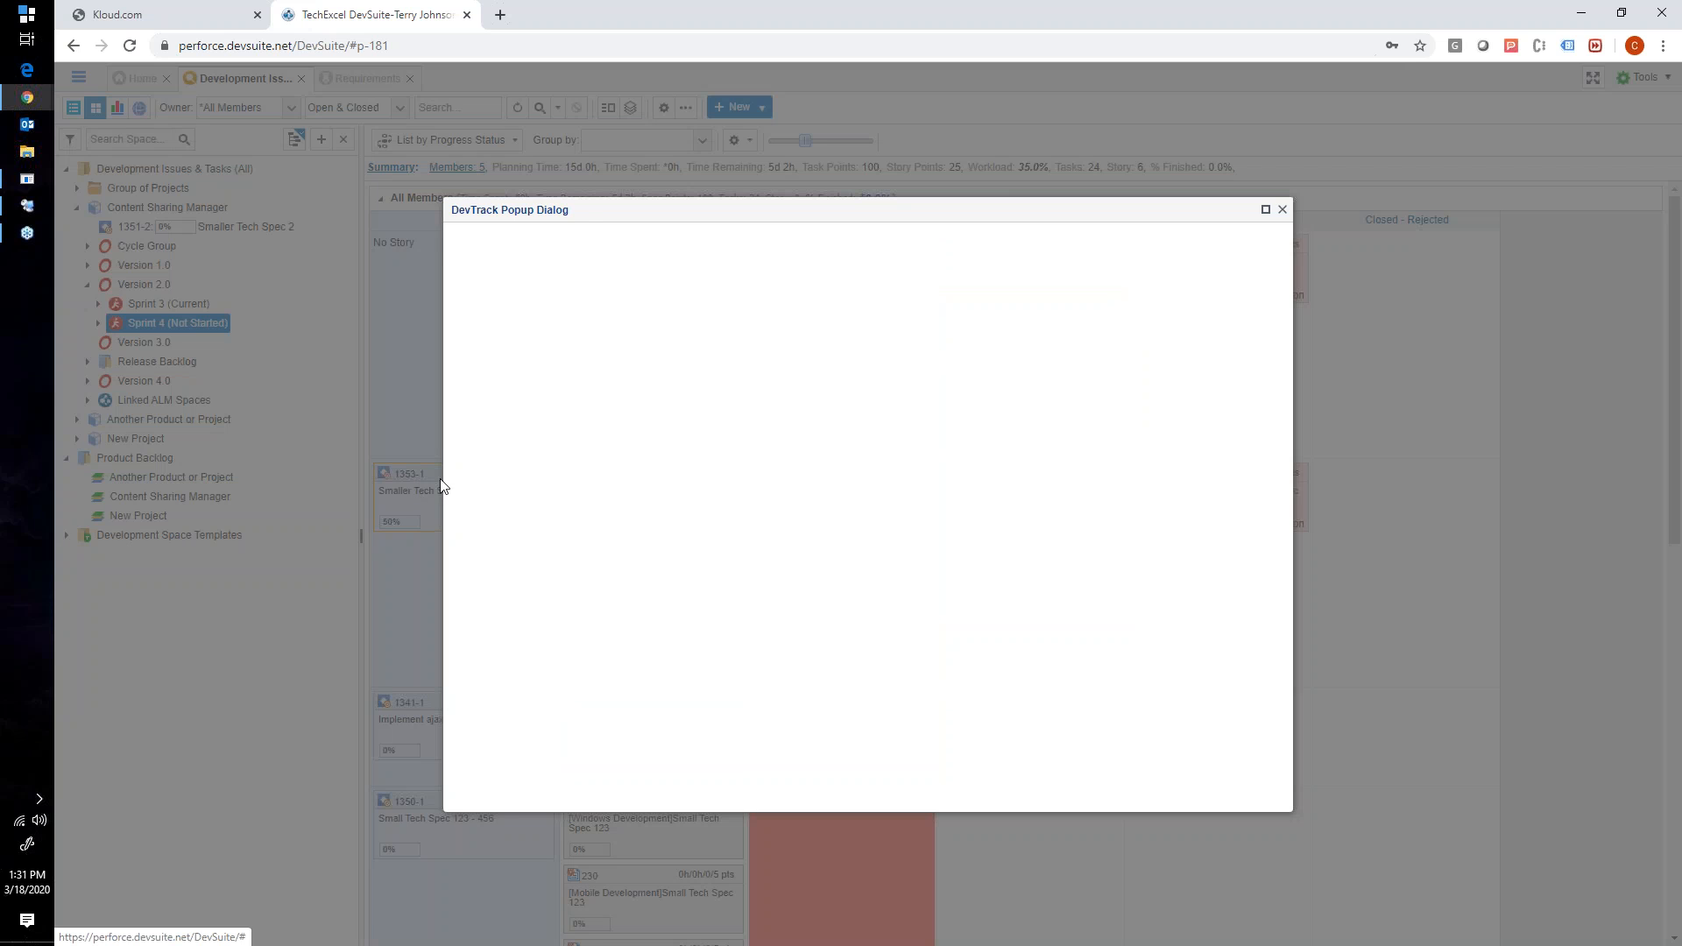
pyautogui.click(1280, 210)
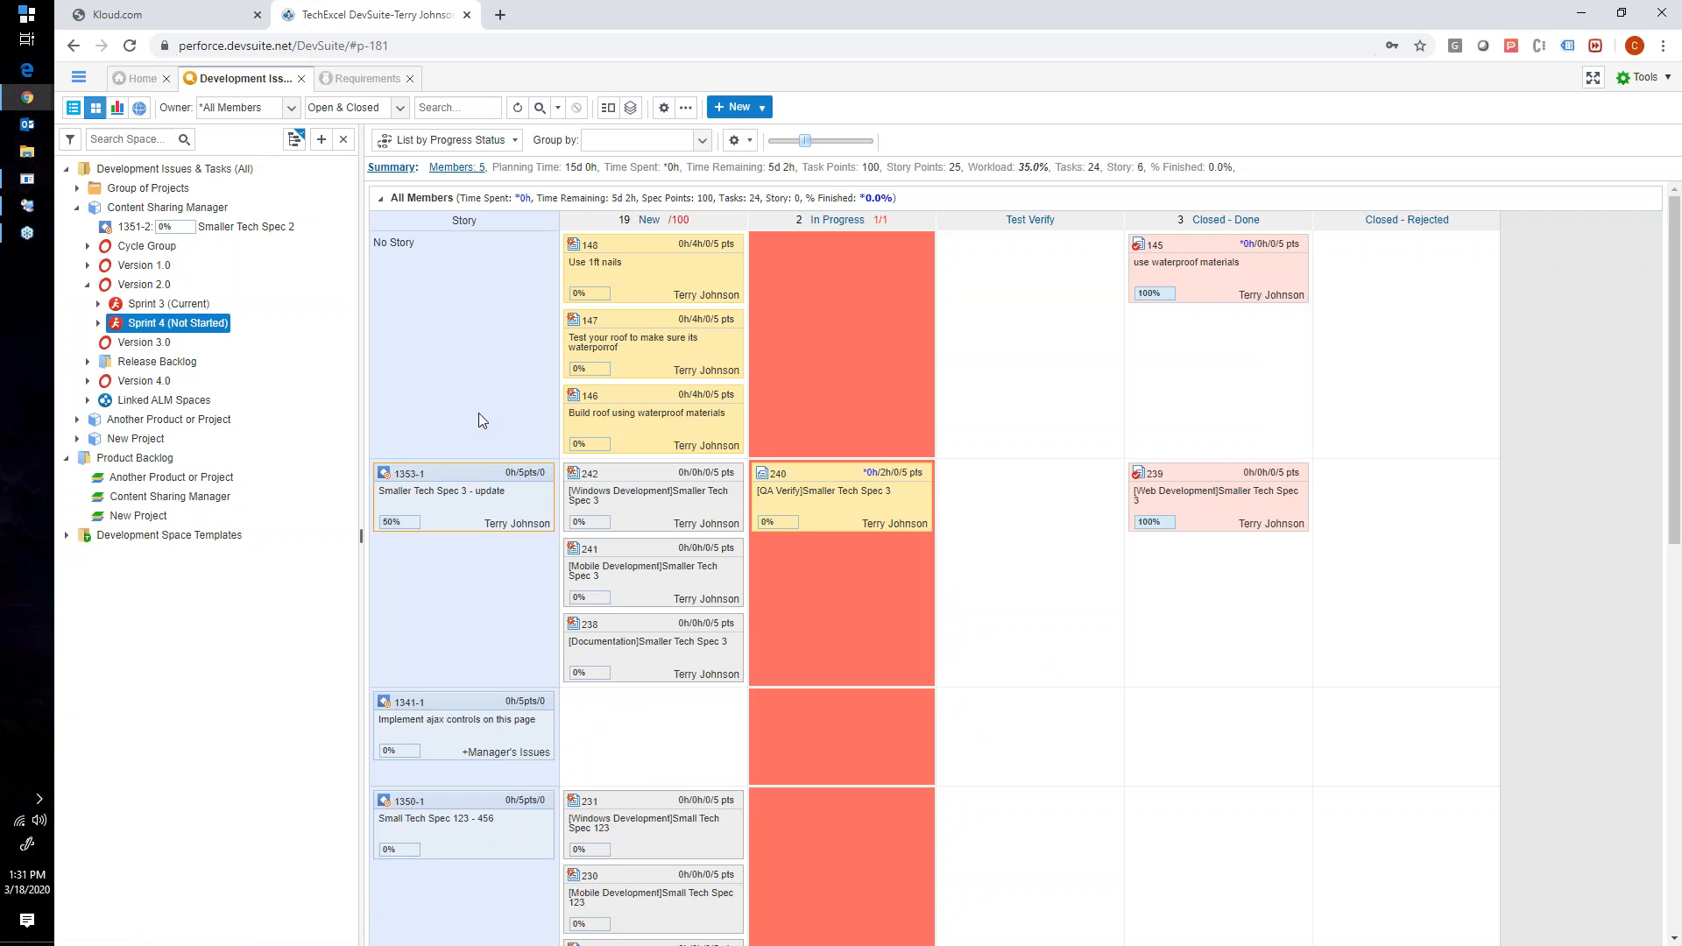
pyautogui.scroll(-3, 460, 343)
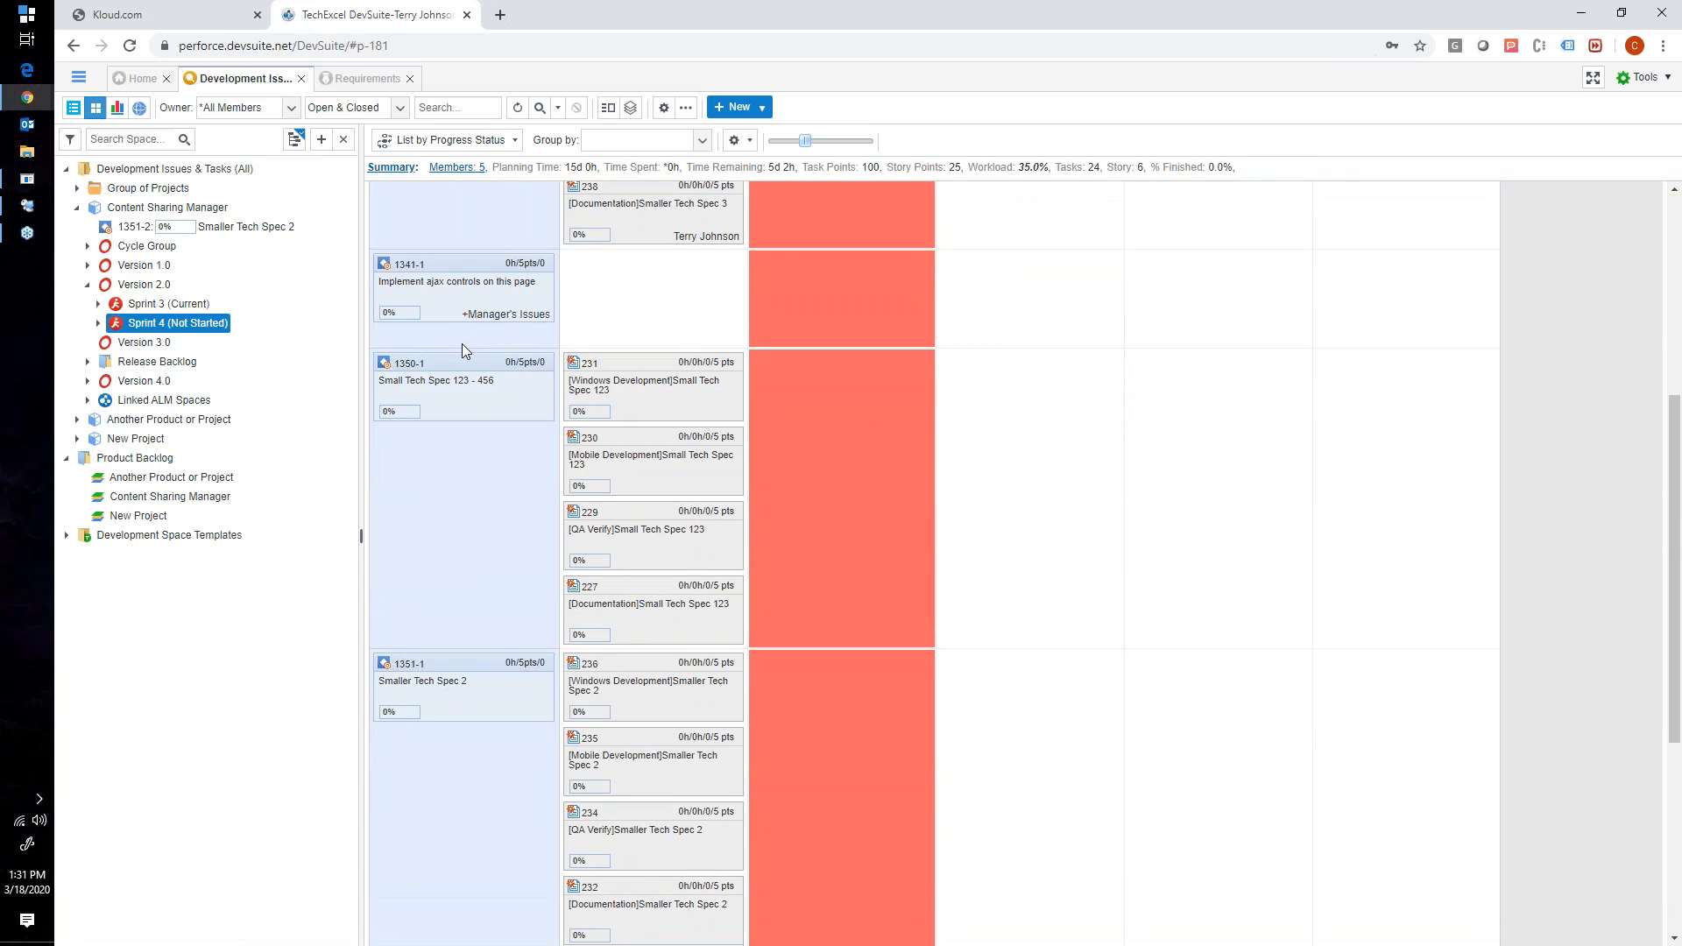
pyautogui.scroll(3, 464, 351)
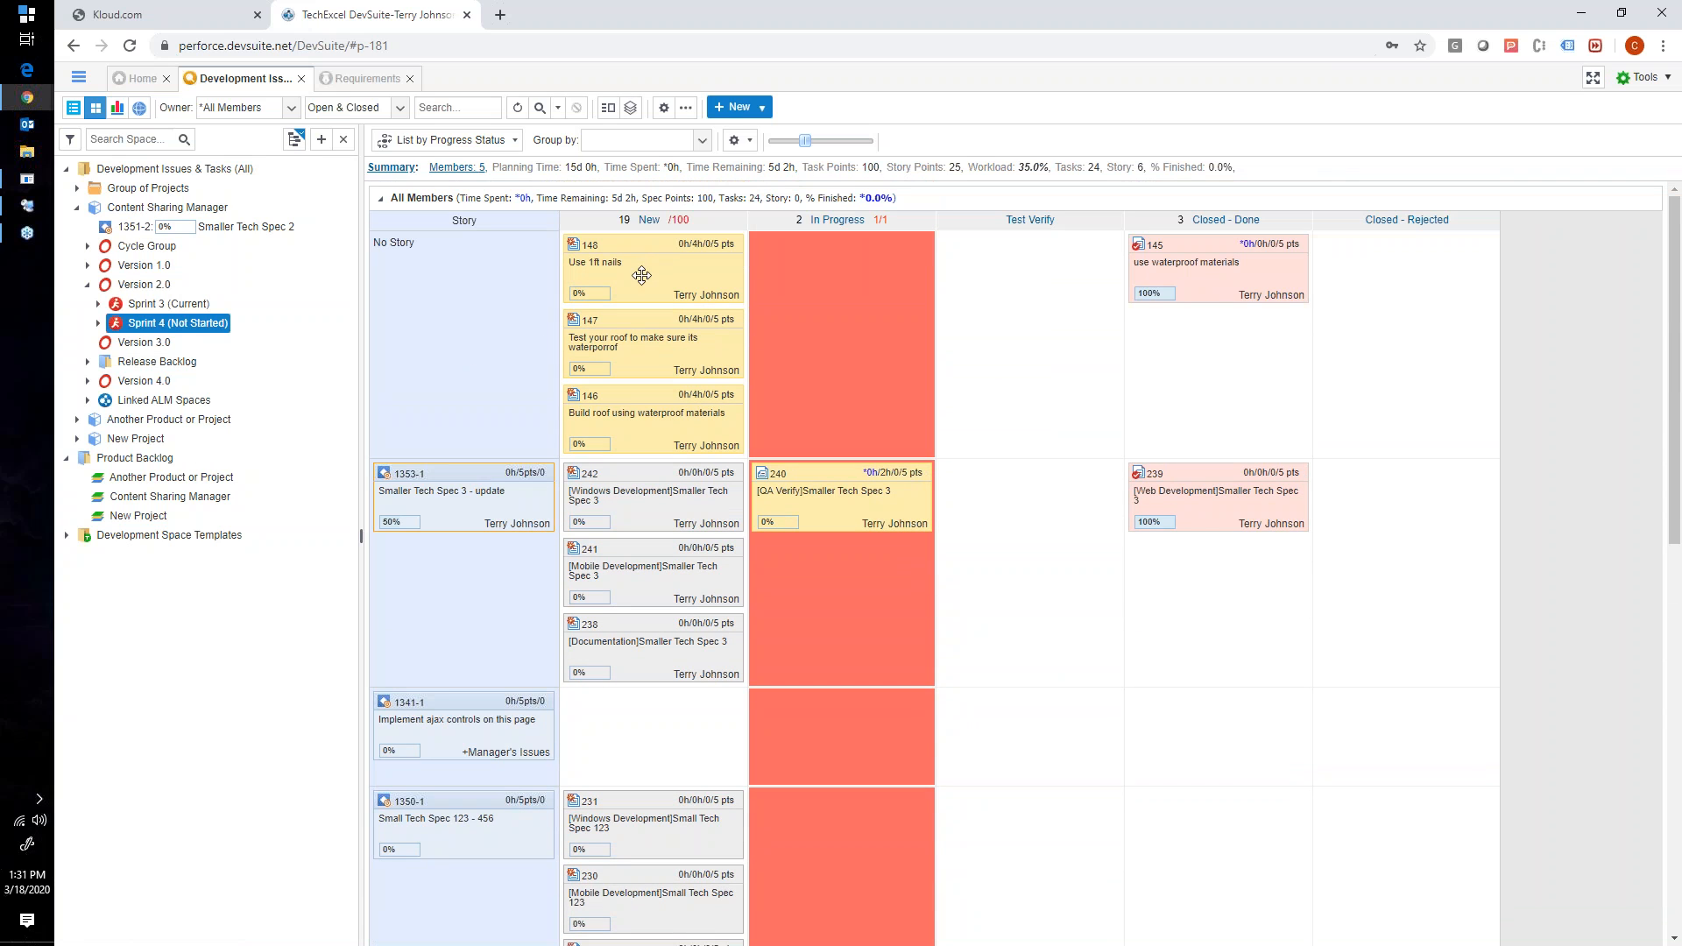
pyautogui.scroll(-6, 634, 403)
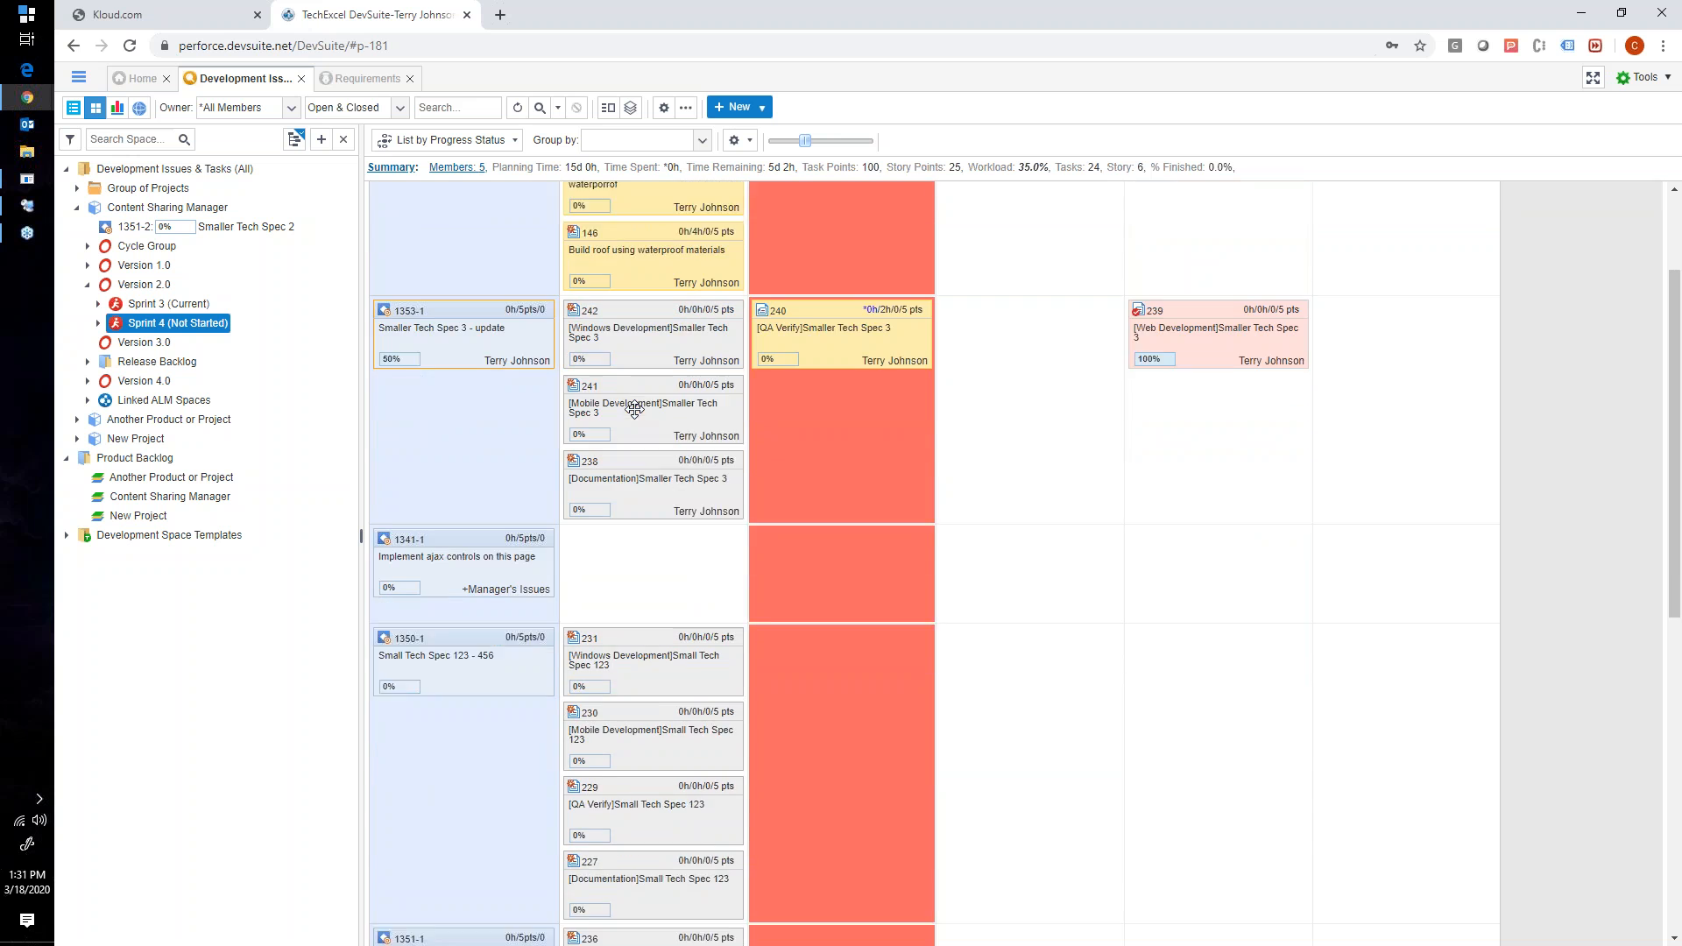
pyautogui.scroll(6, 634, 403)
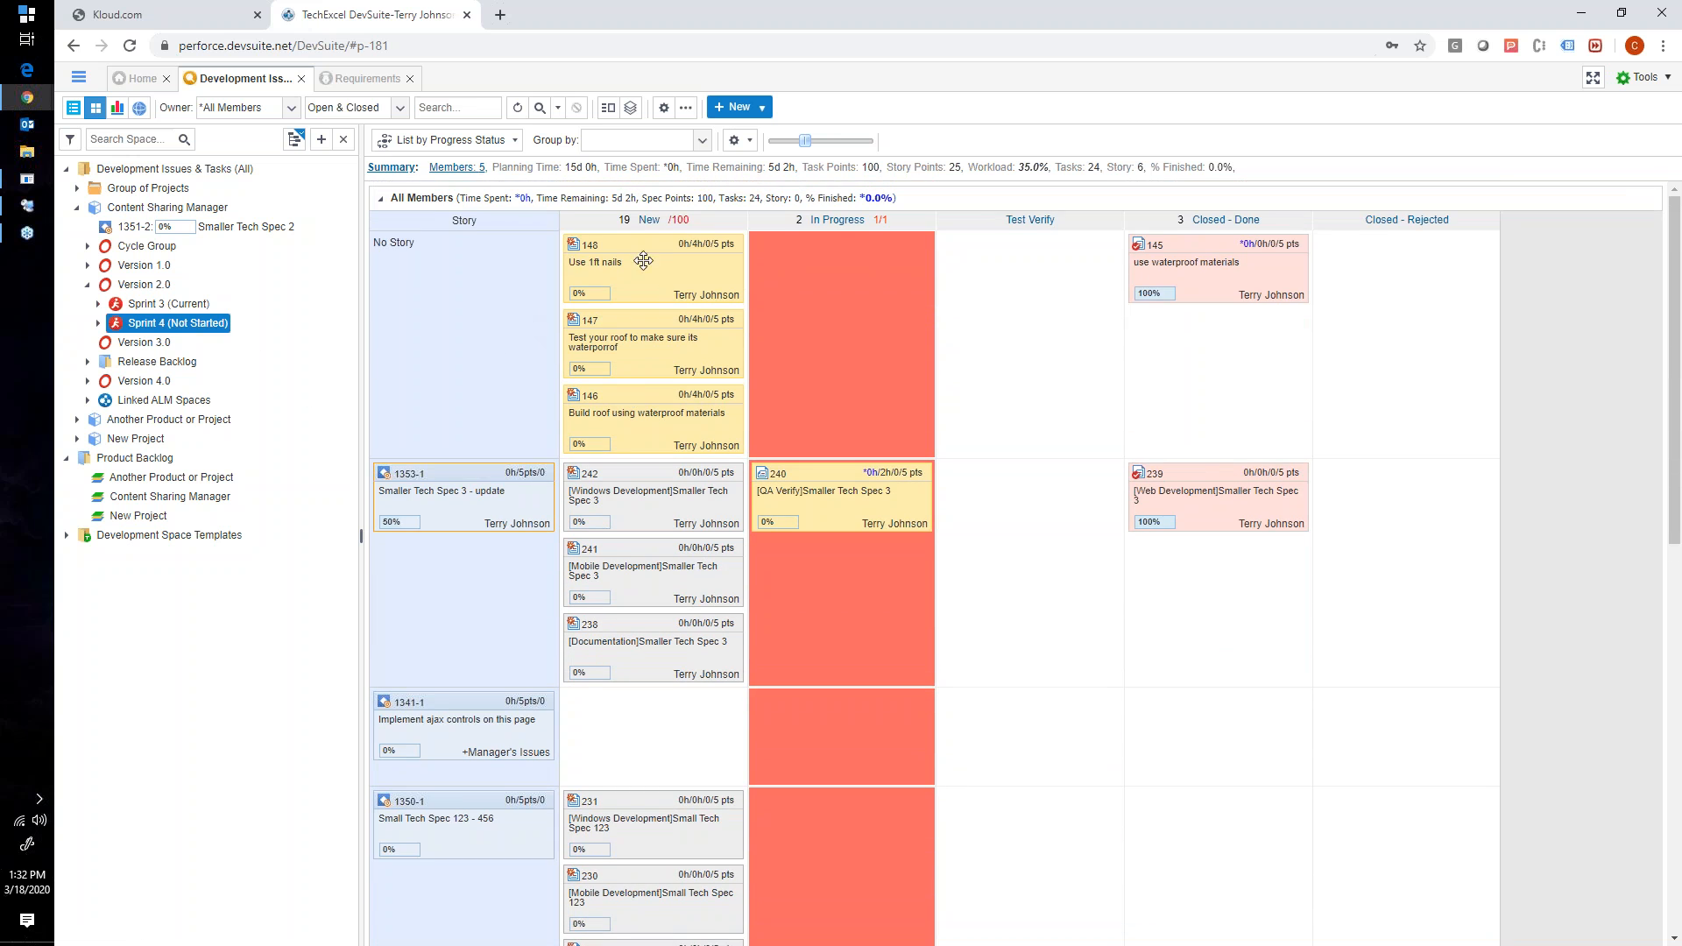
# - Move task 148, Use 1ft nails, from New to In Progress, submit it, and continue through its workflow triggers
pyautogui.moveTo(643, 260); pyautogui.dragTo(680, 305)
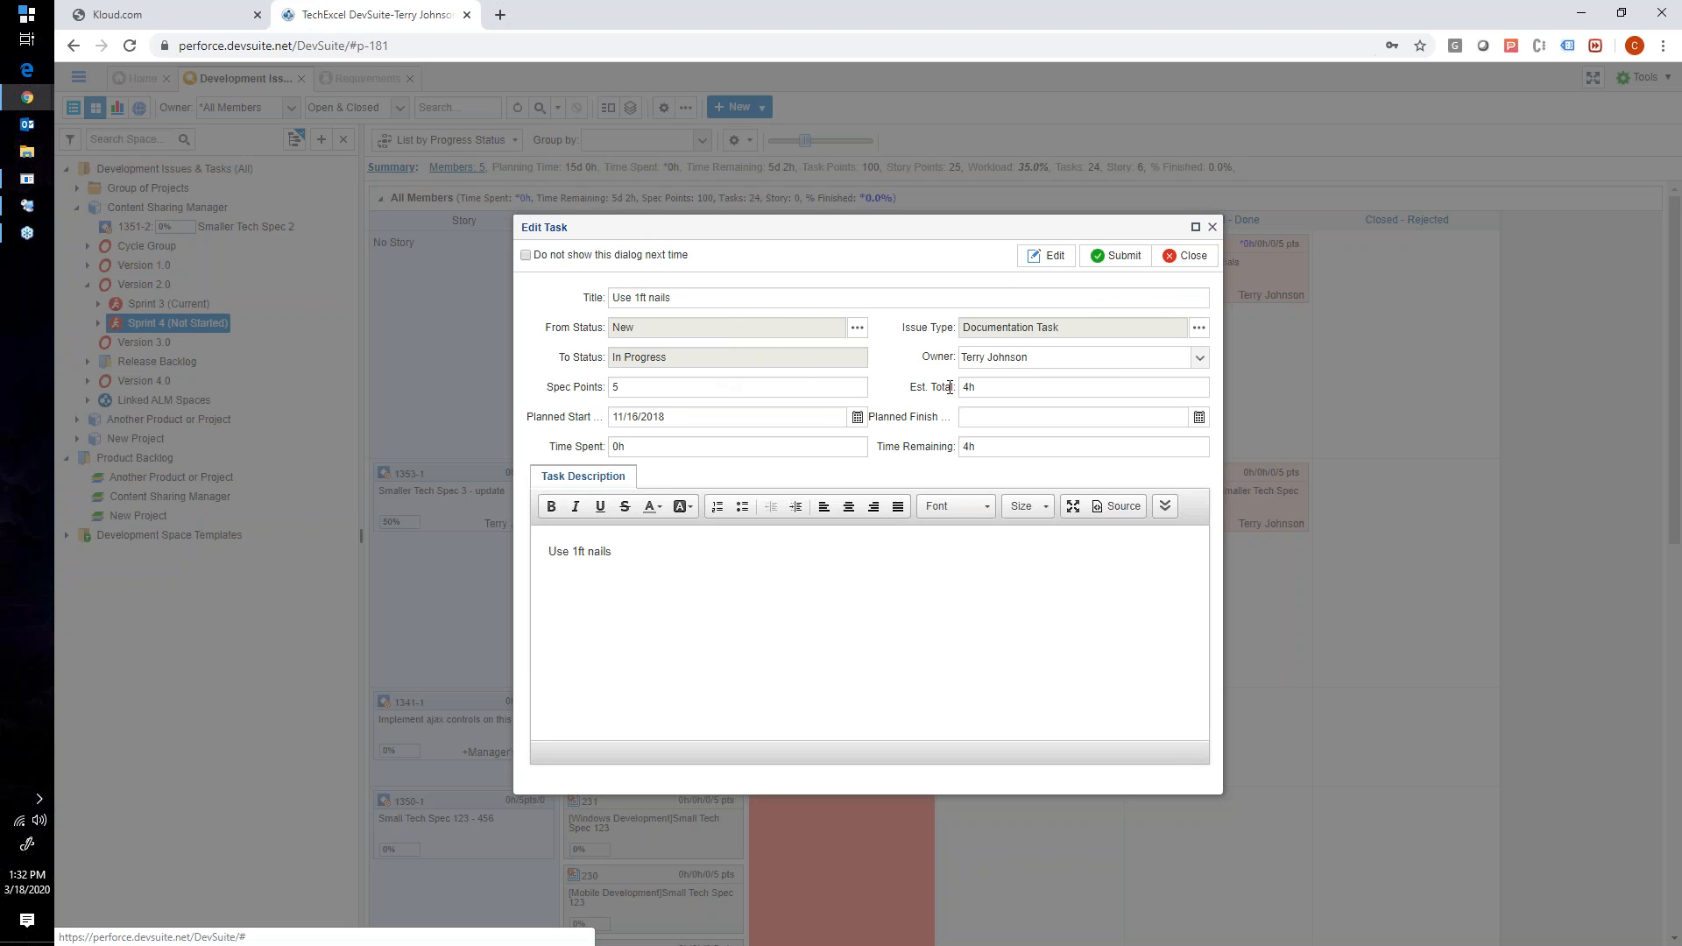
pyautogui.click(1107, 256)
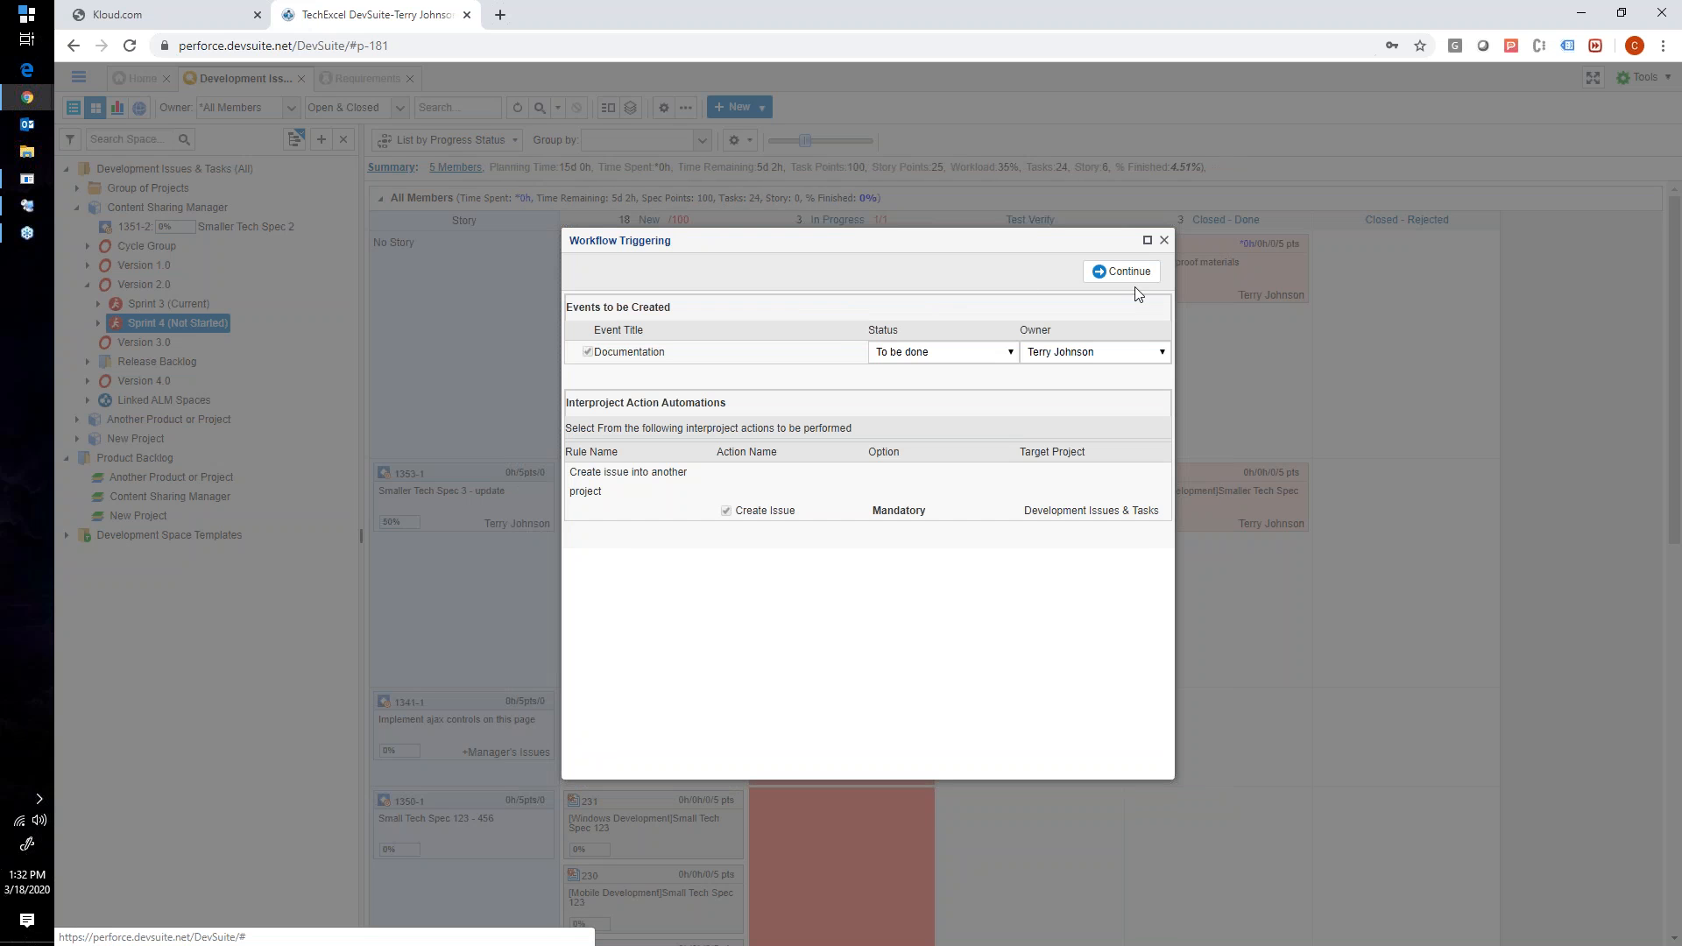
pyautogui.click(1111, 271)
pyautogui.click(1141, 272)
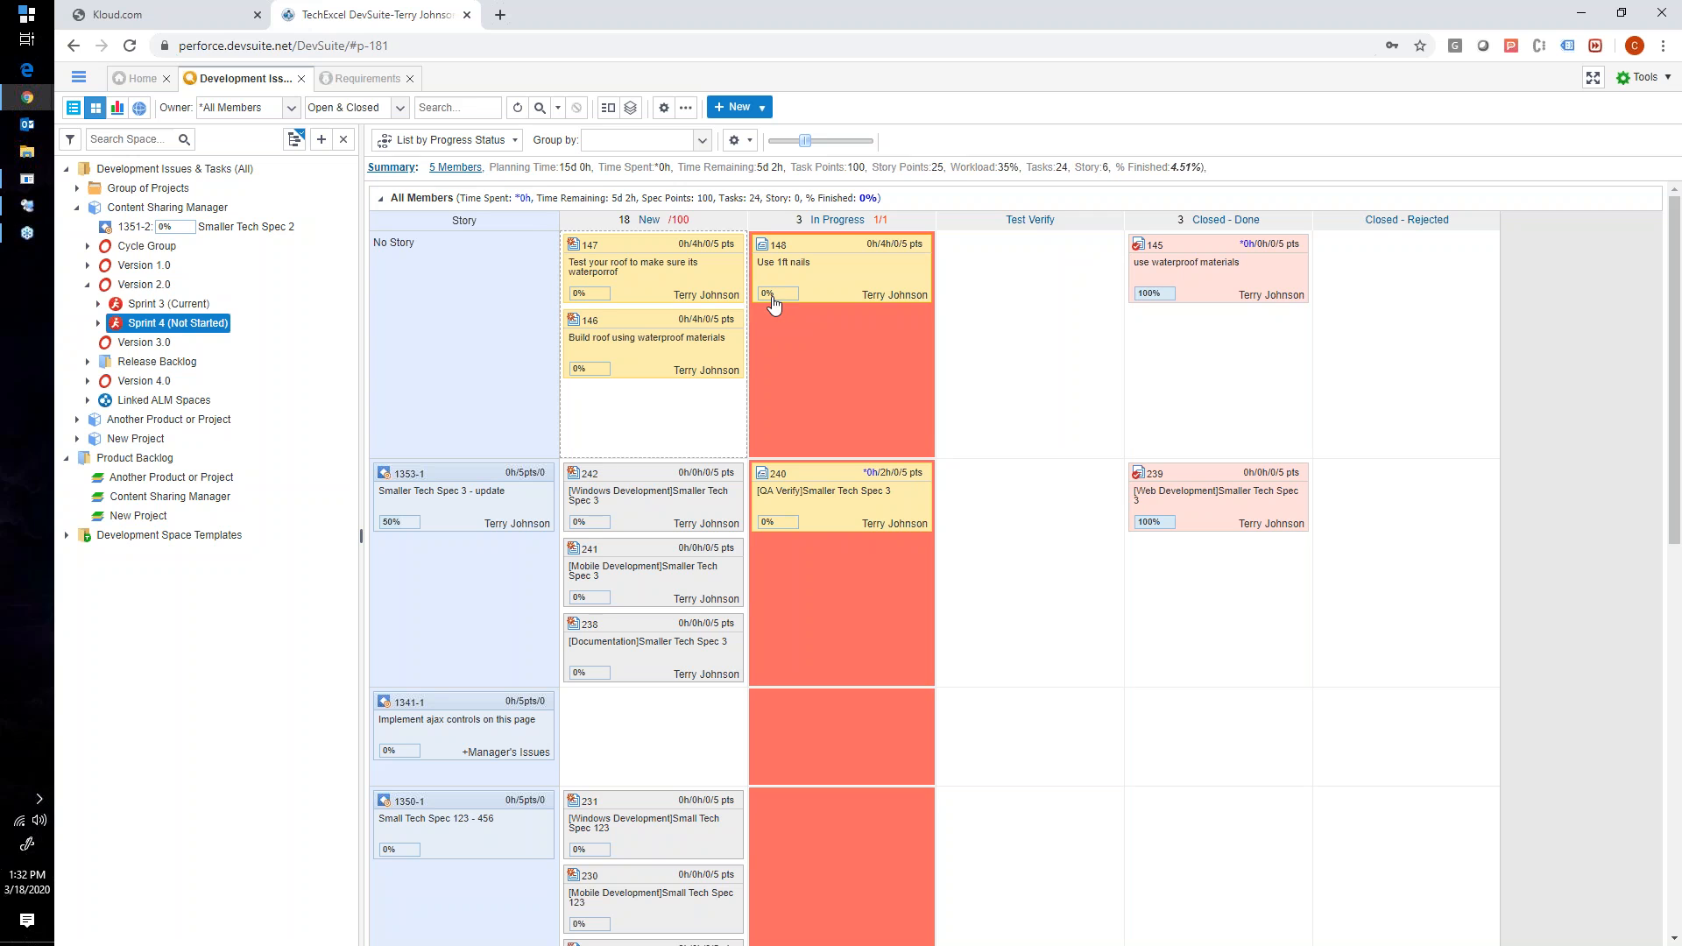
pyautogui.moveTo(774, 303)
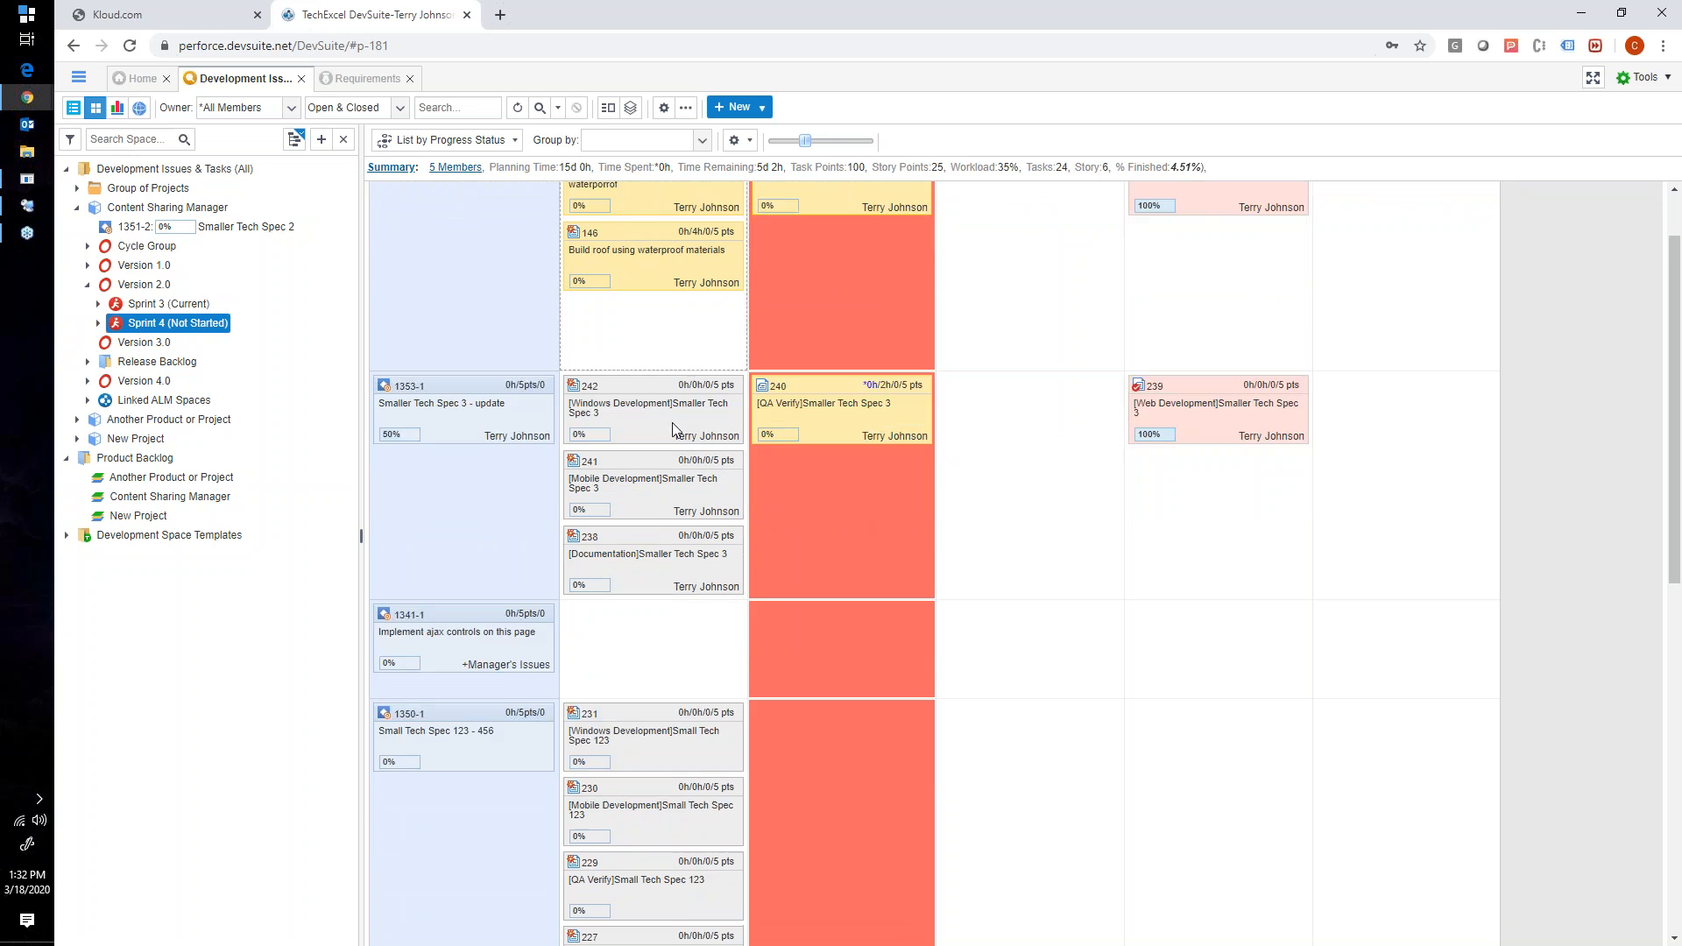
pyautogui.moveTo(649, 322); pyautogui.dragTo(585, 345)
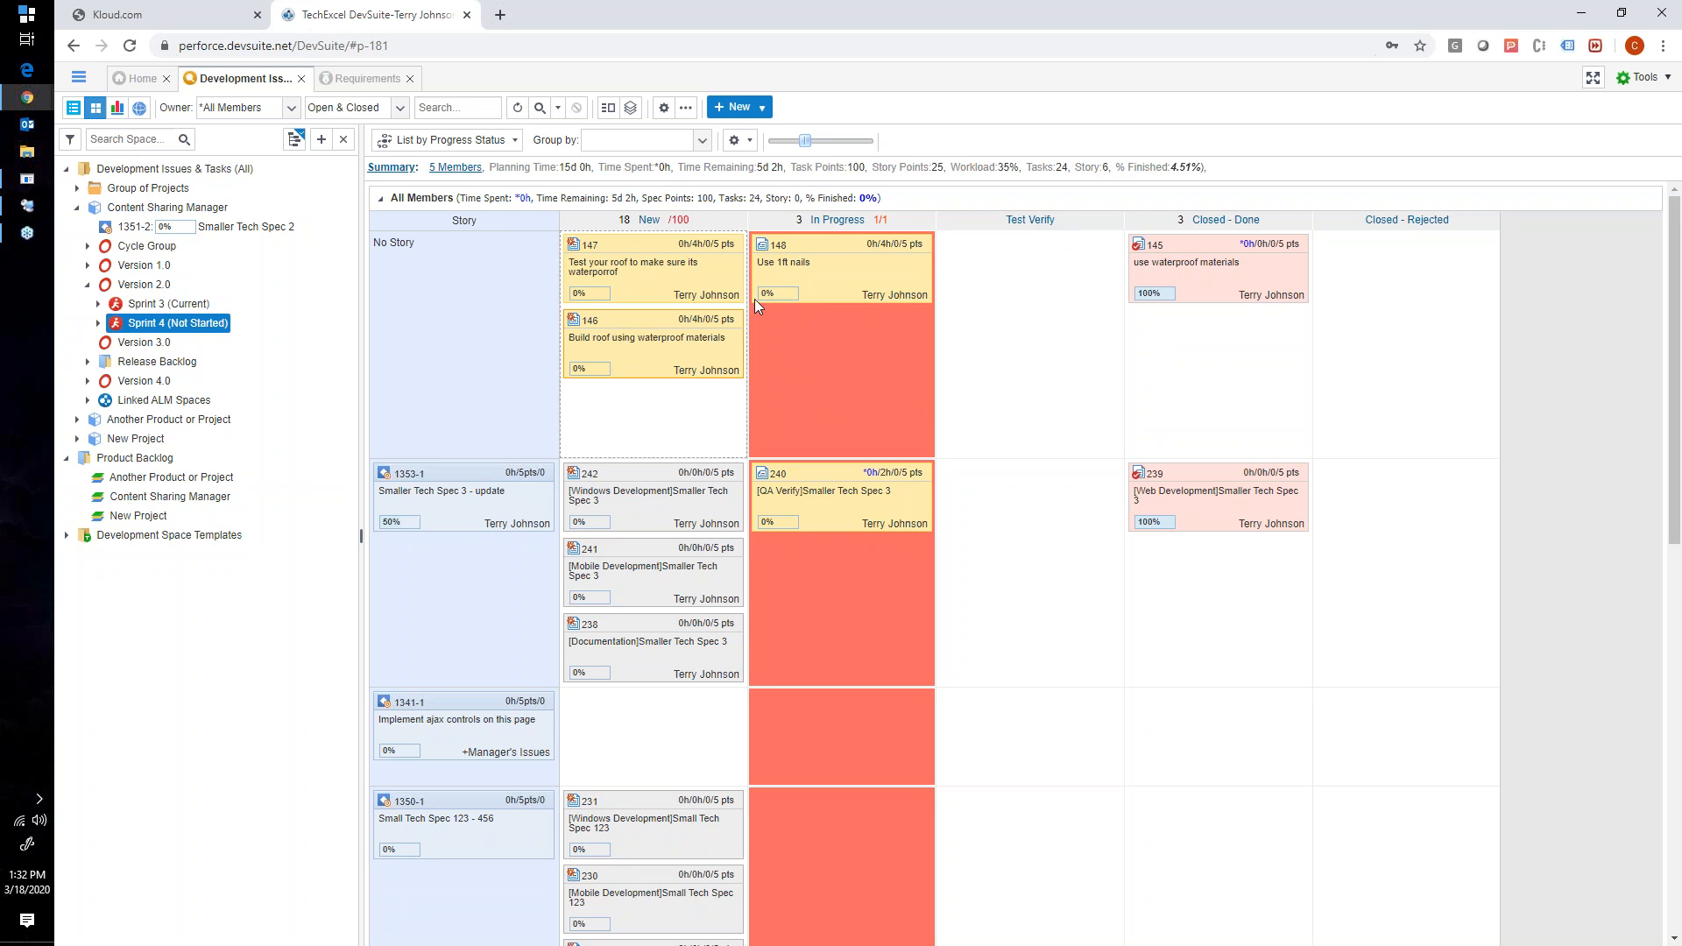
# - Show Sprint 4 as a list, select the story Smaller Tech Spec 3 - update and expand its tasks
pyautogui.click(73, 109)
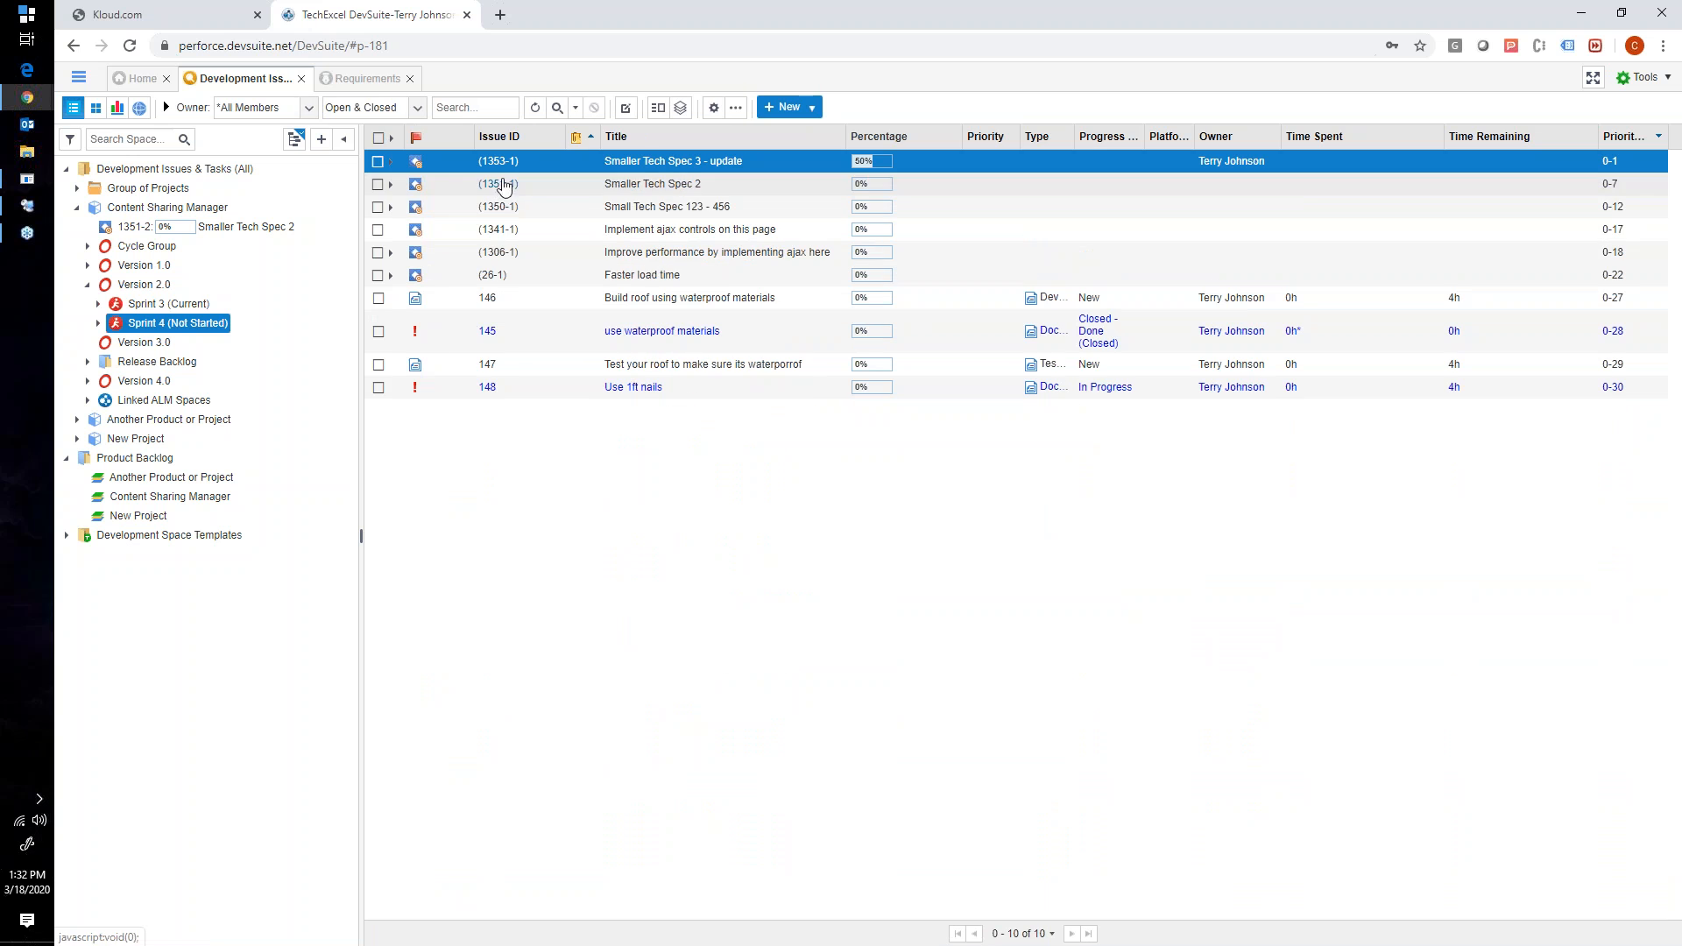
pyautogui.click(380, 163)
pyautogui.click(391, 163)
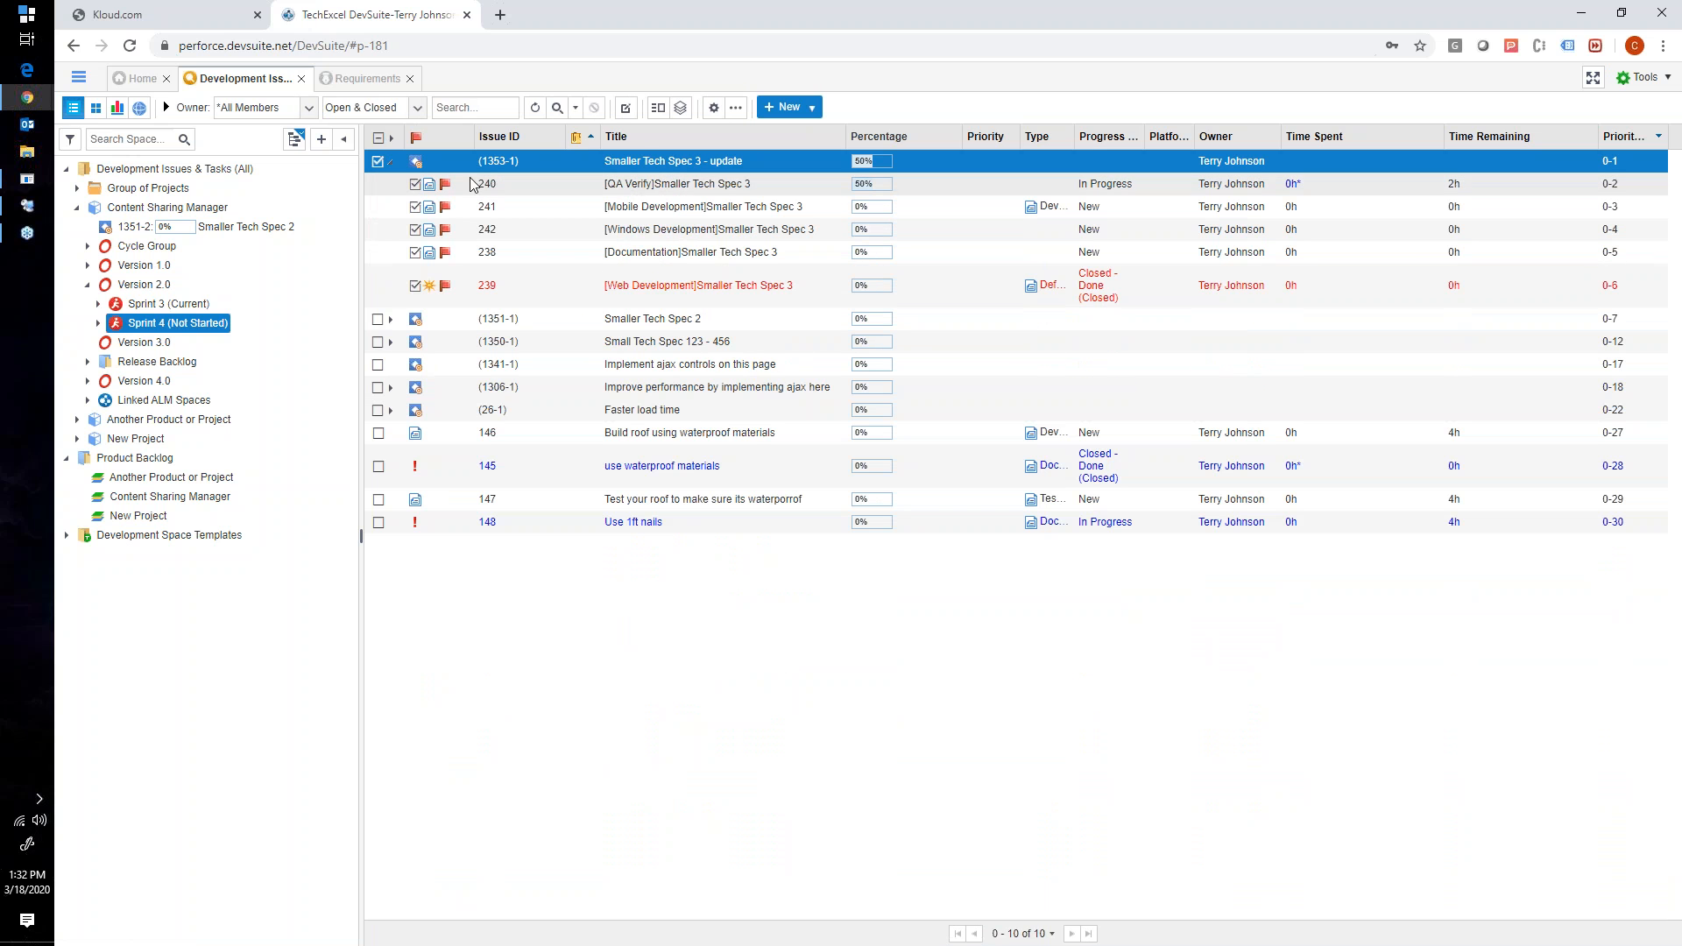
# - Open the QA Verify task under Smaller Tech Spec 3 - update, and switch to the workflow diagram in DevSuite Admin
pyautogui.doubleClick(551, 190)
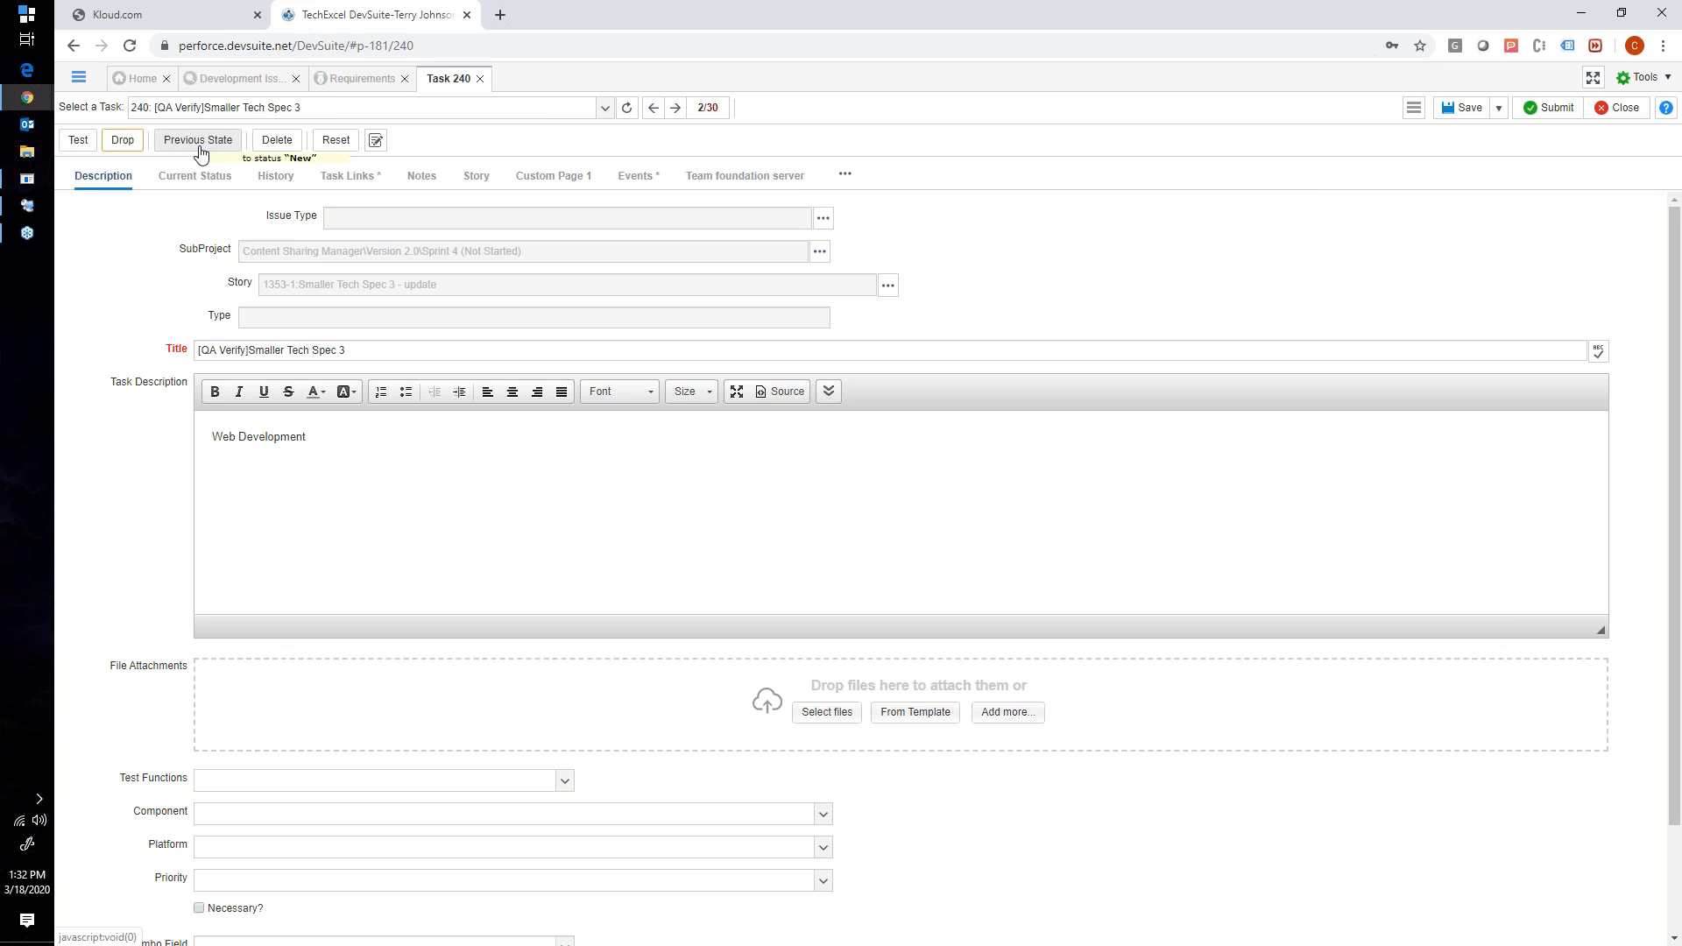
pyautogui.click(27, 206)
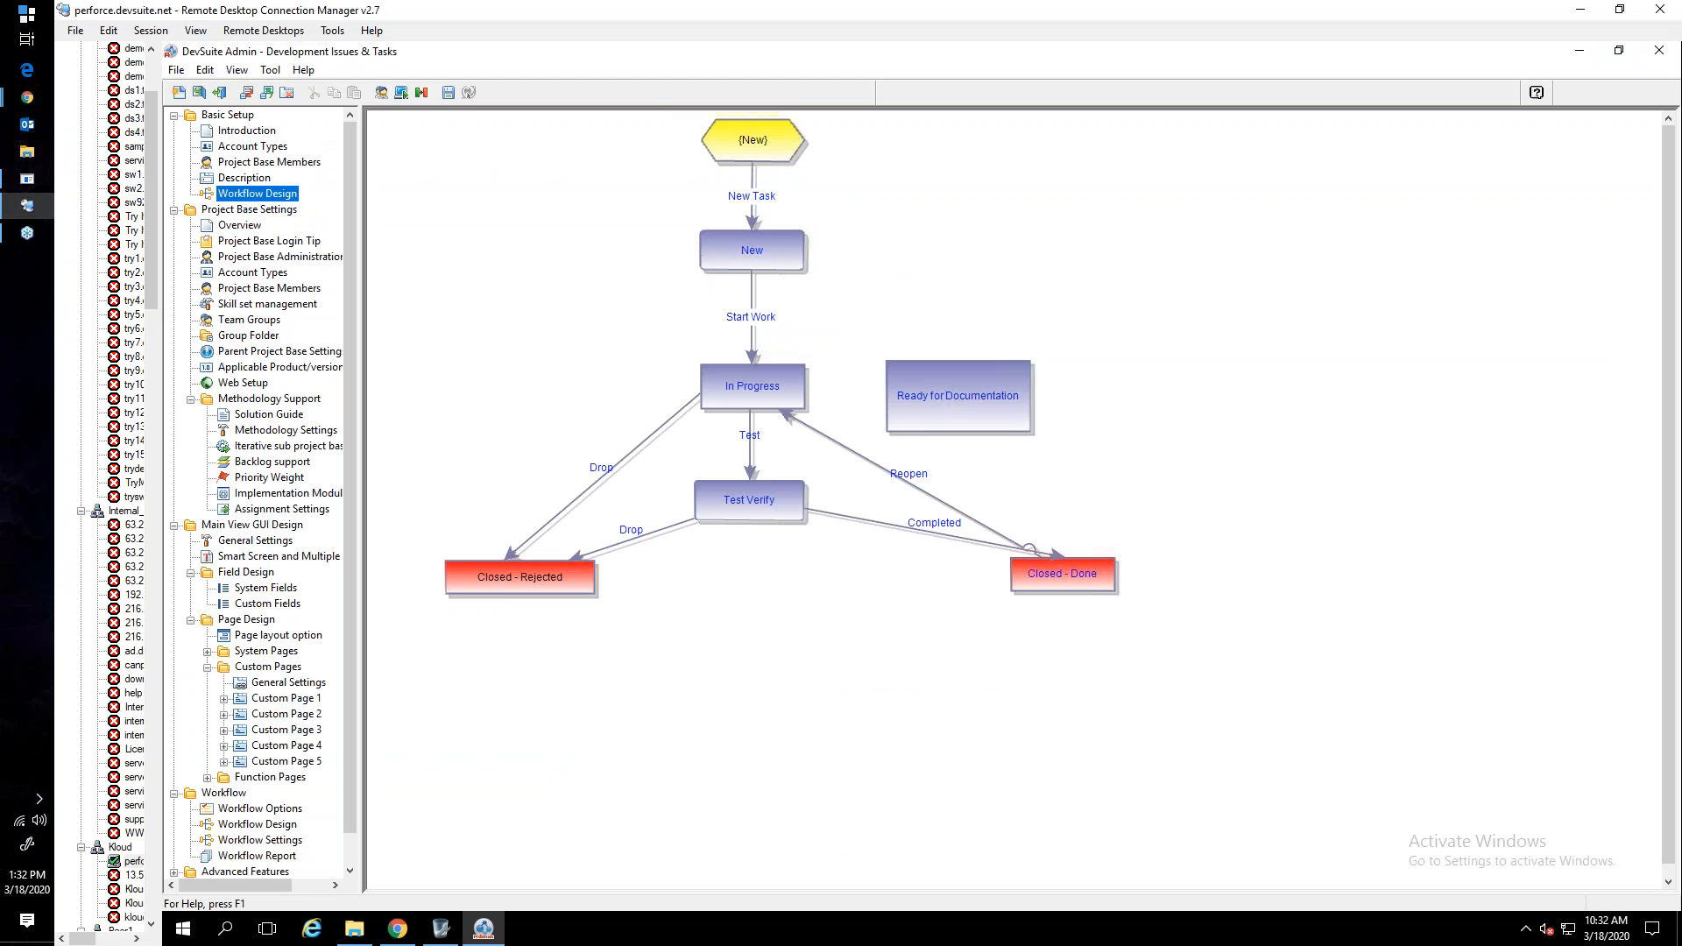
# - Look over the Start Work transition in the workflow diagram and return to the DevSuite Sprint 4 list in the browser
pyautogui.click(749, 324)
pyautogui.click(658, 443)
pyautogui.moveTo(27, 97)
pyautogui.click(110, 132)
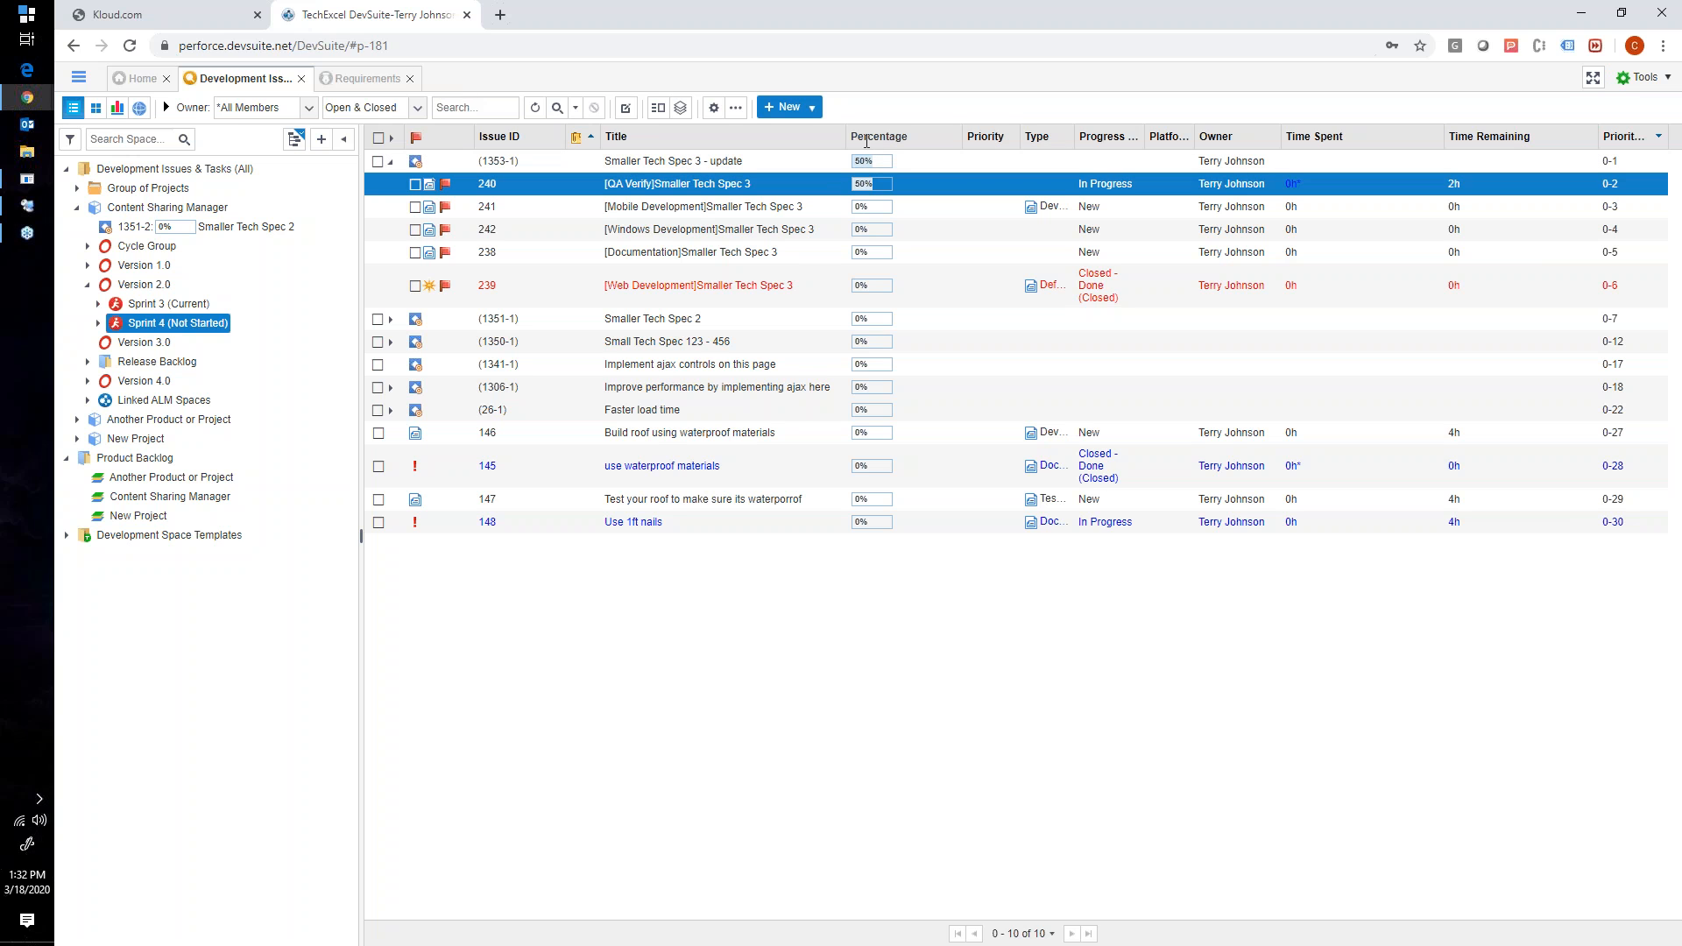
# - Open the QA Verify task 240, review the Time Spent and Time Remaining fields in its current status, and close it without changes
pyautogui.doubleClick(597, 184)
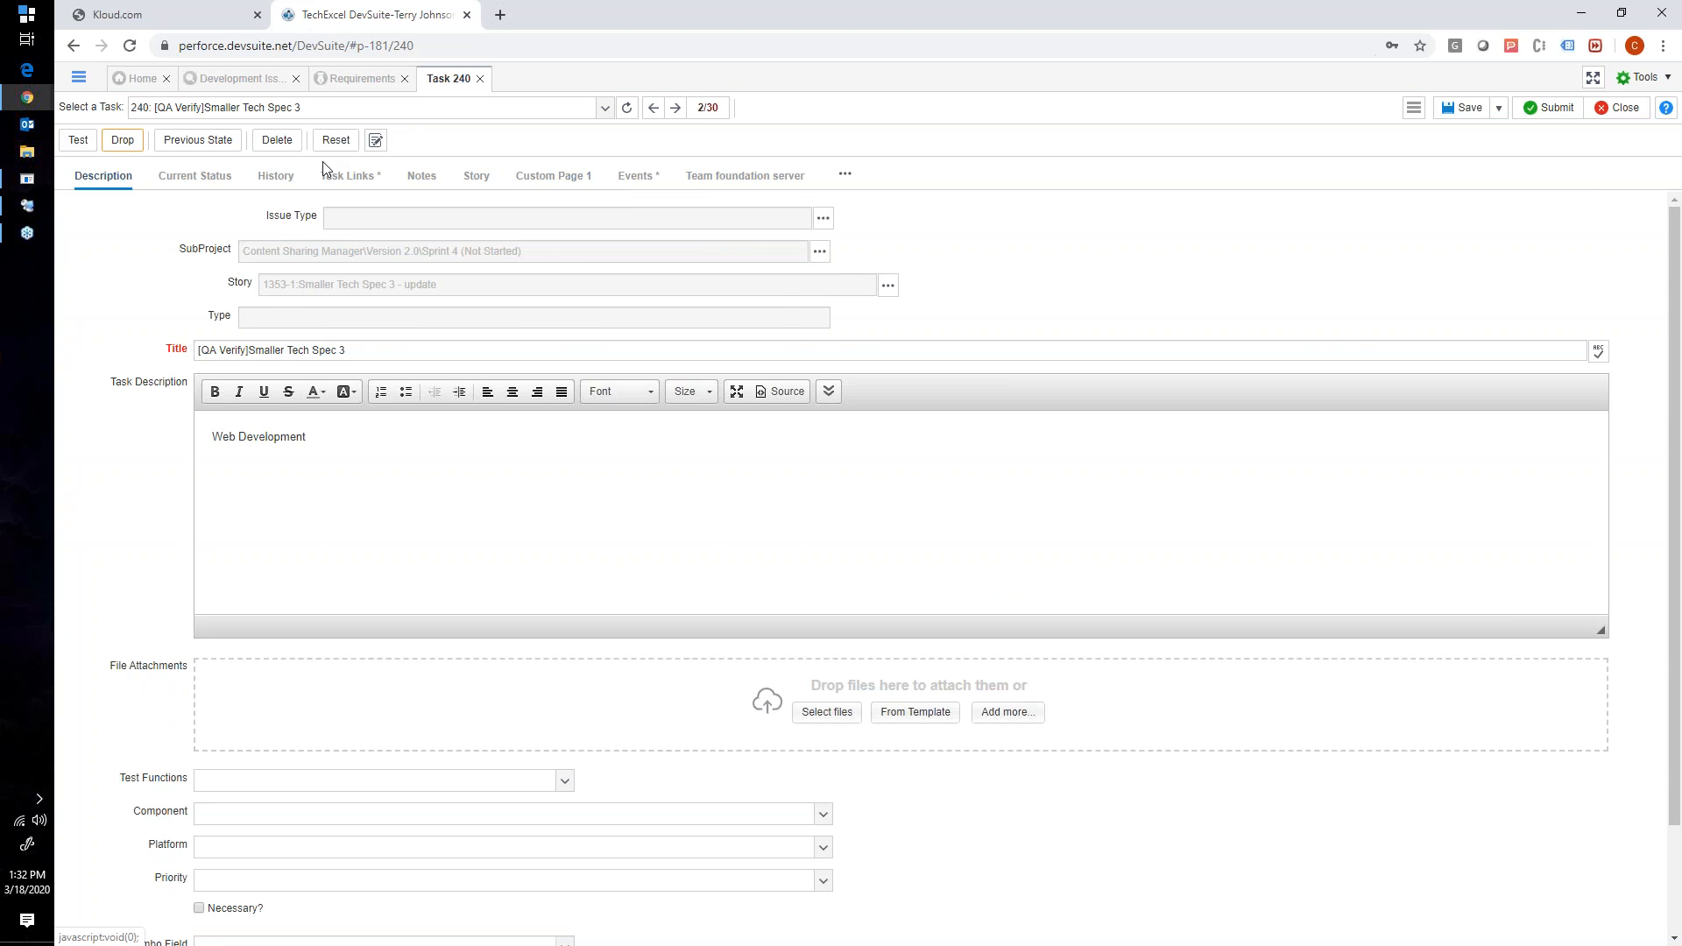
pyautogui.click(221, 183)
pyautogui.doubleClick(336, 351)
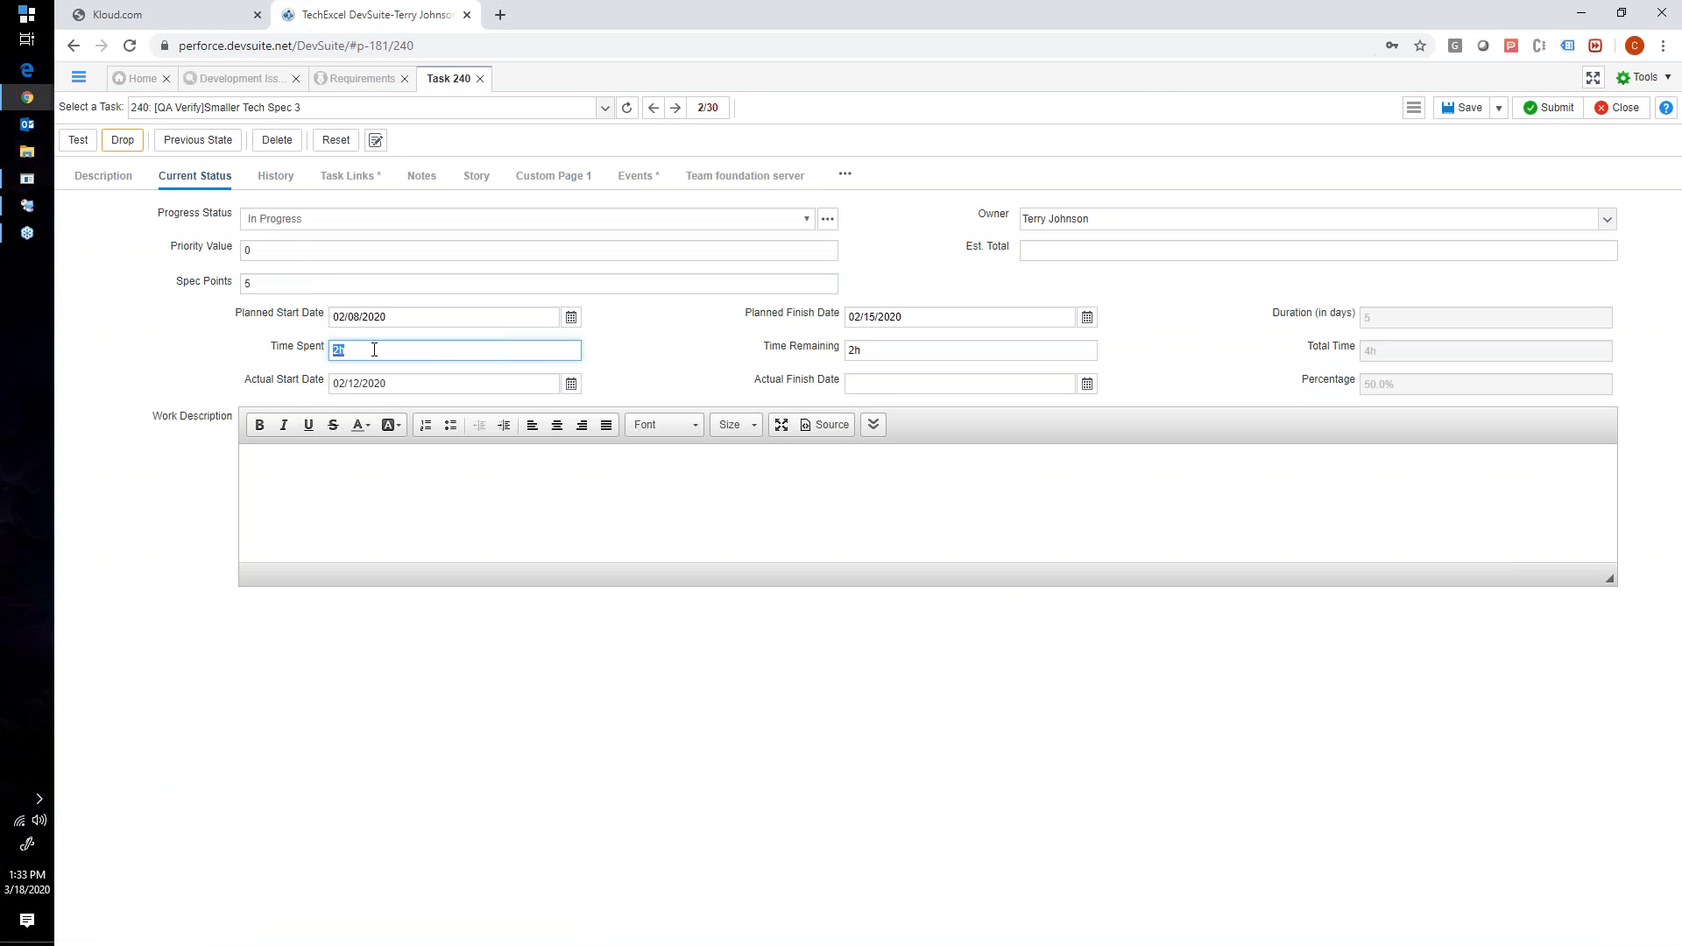
pyautogui.doubleClick(853, 351)
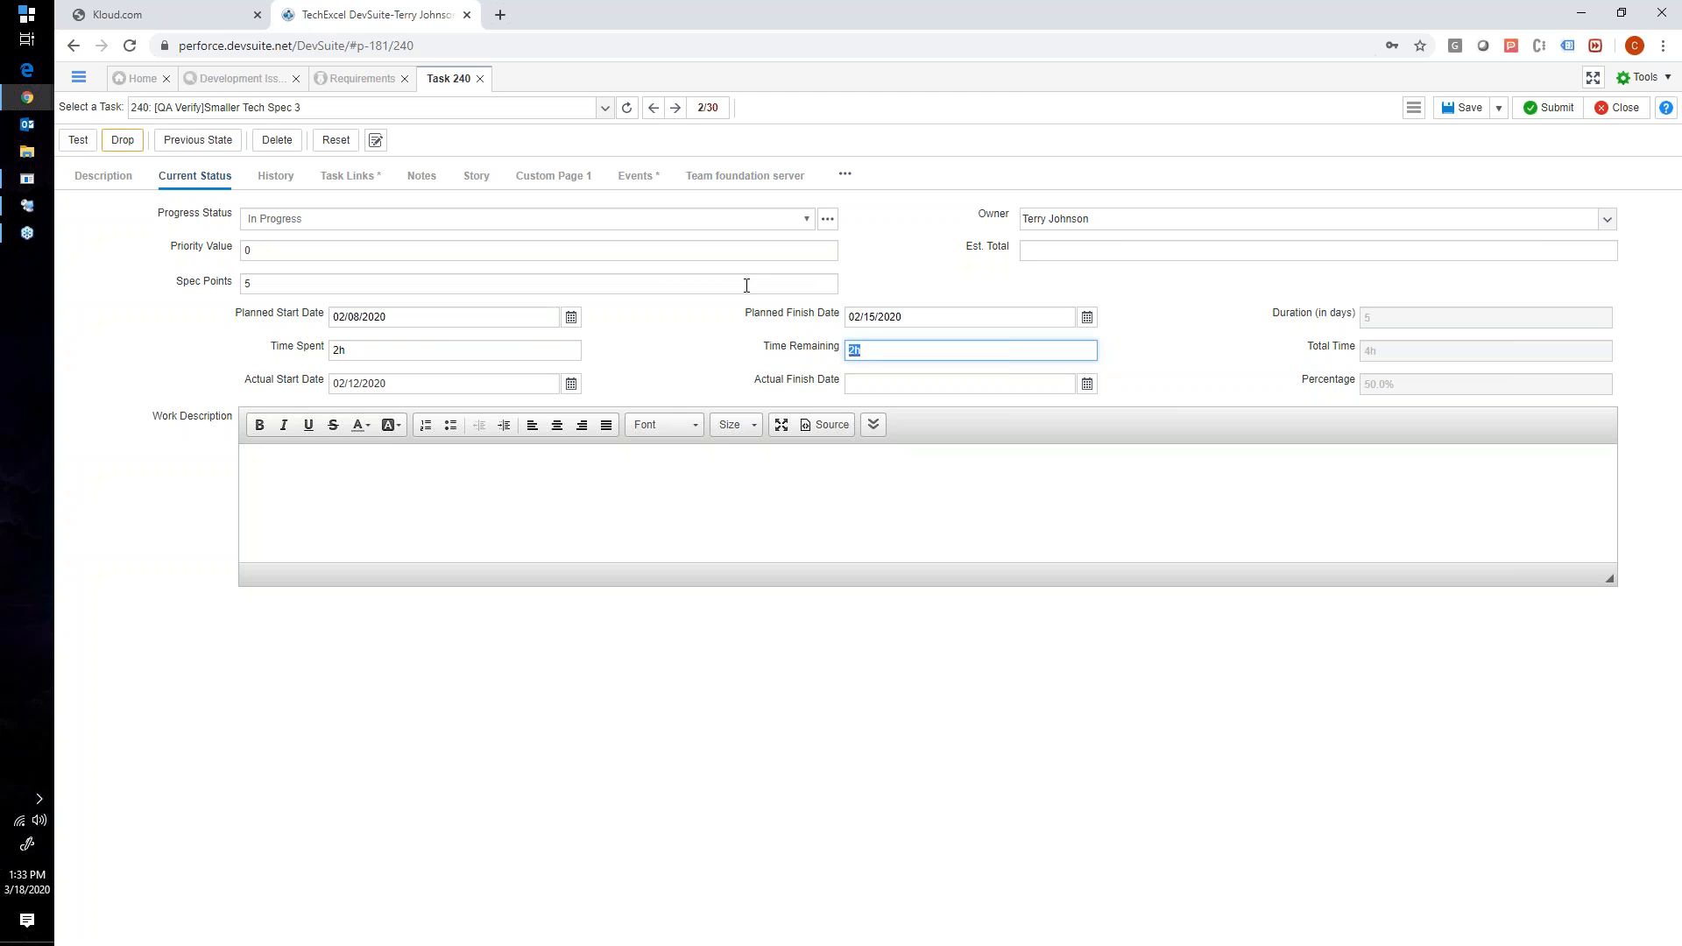
pyautogui.click(345, 345)
pyautogui.click(858, 349)
pyautogui.click(435, 348)
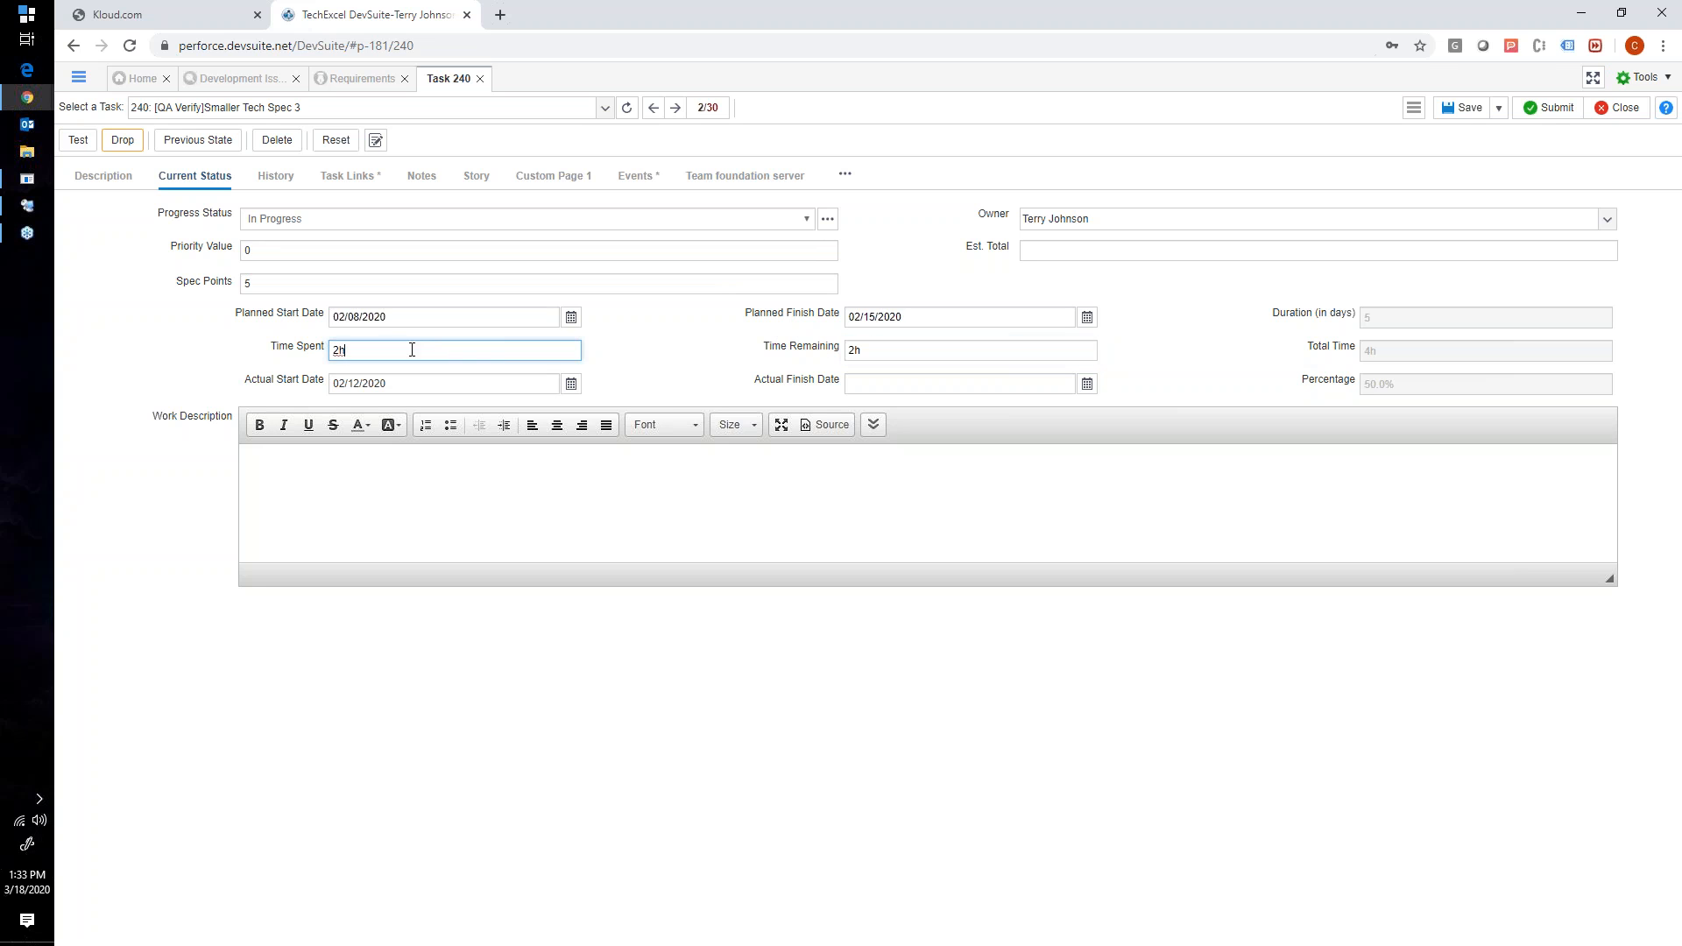
pyautogui.click(953, 352)
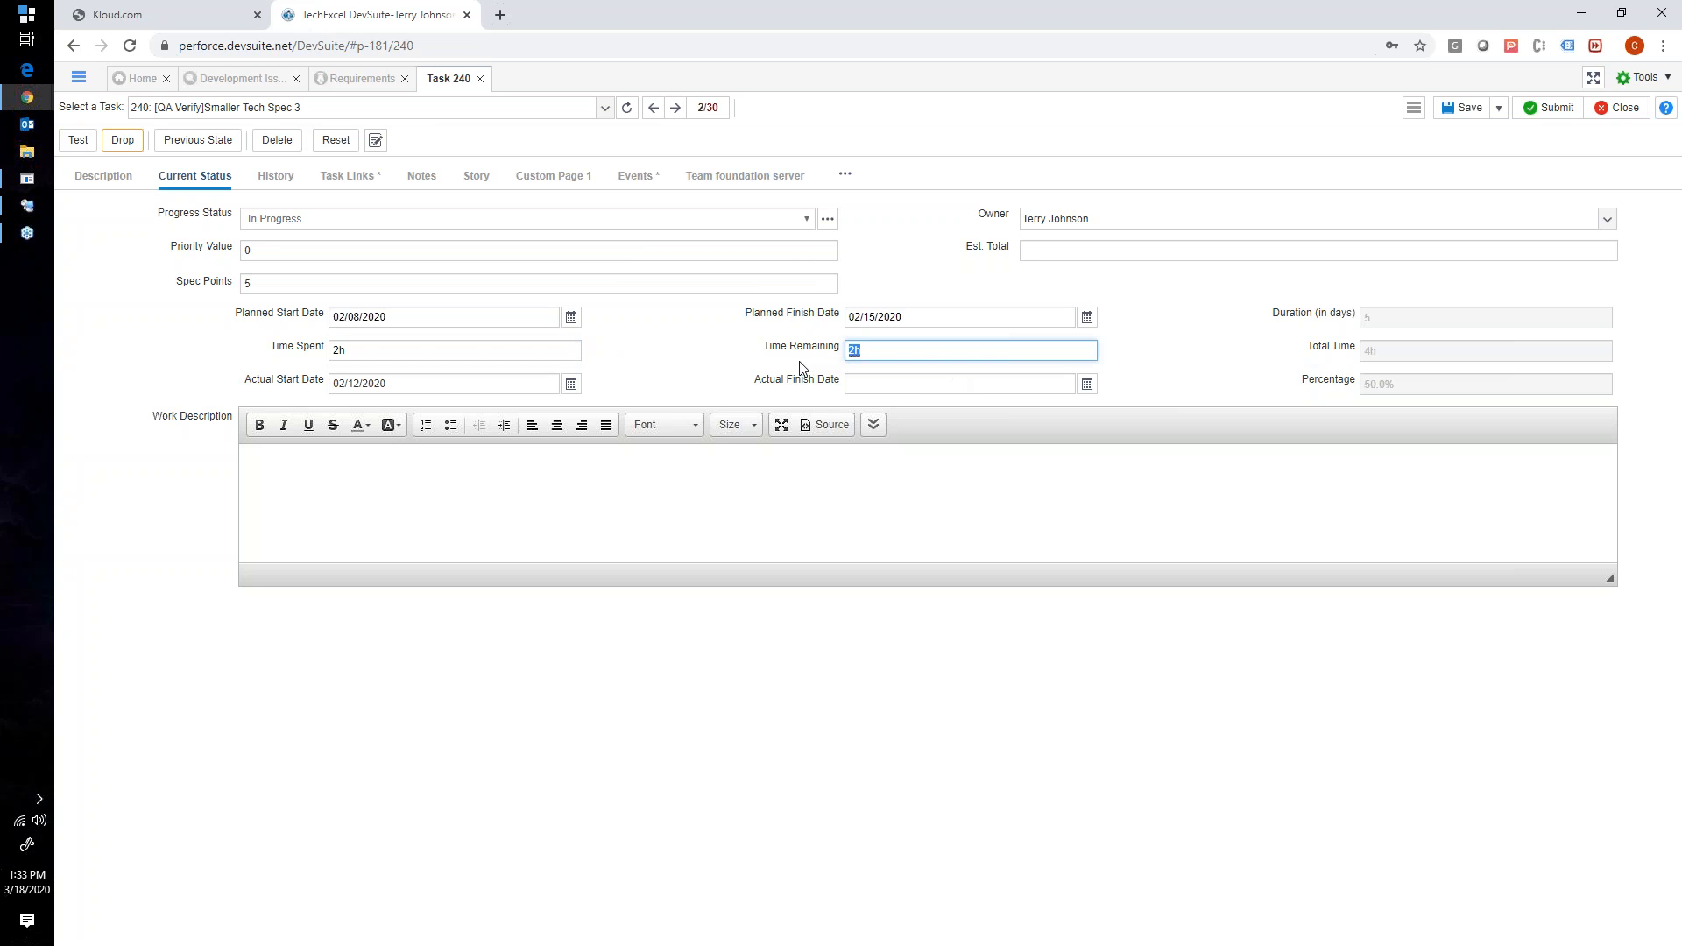
pyautogui.click(387, 349)
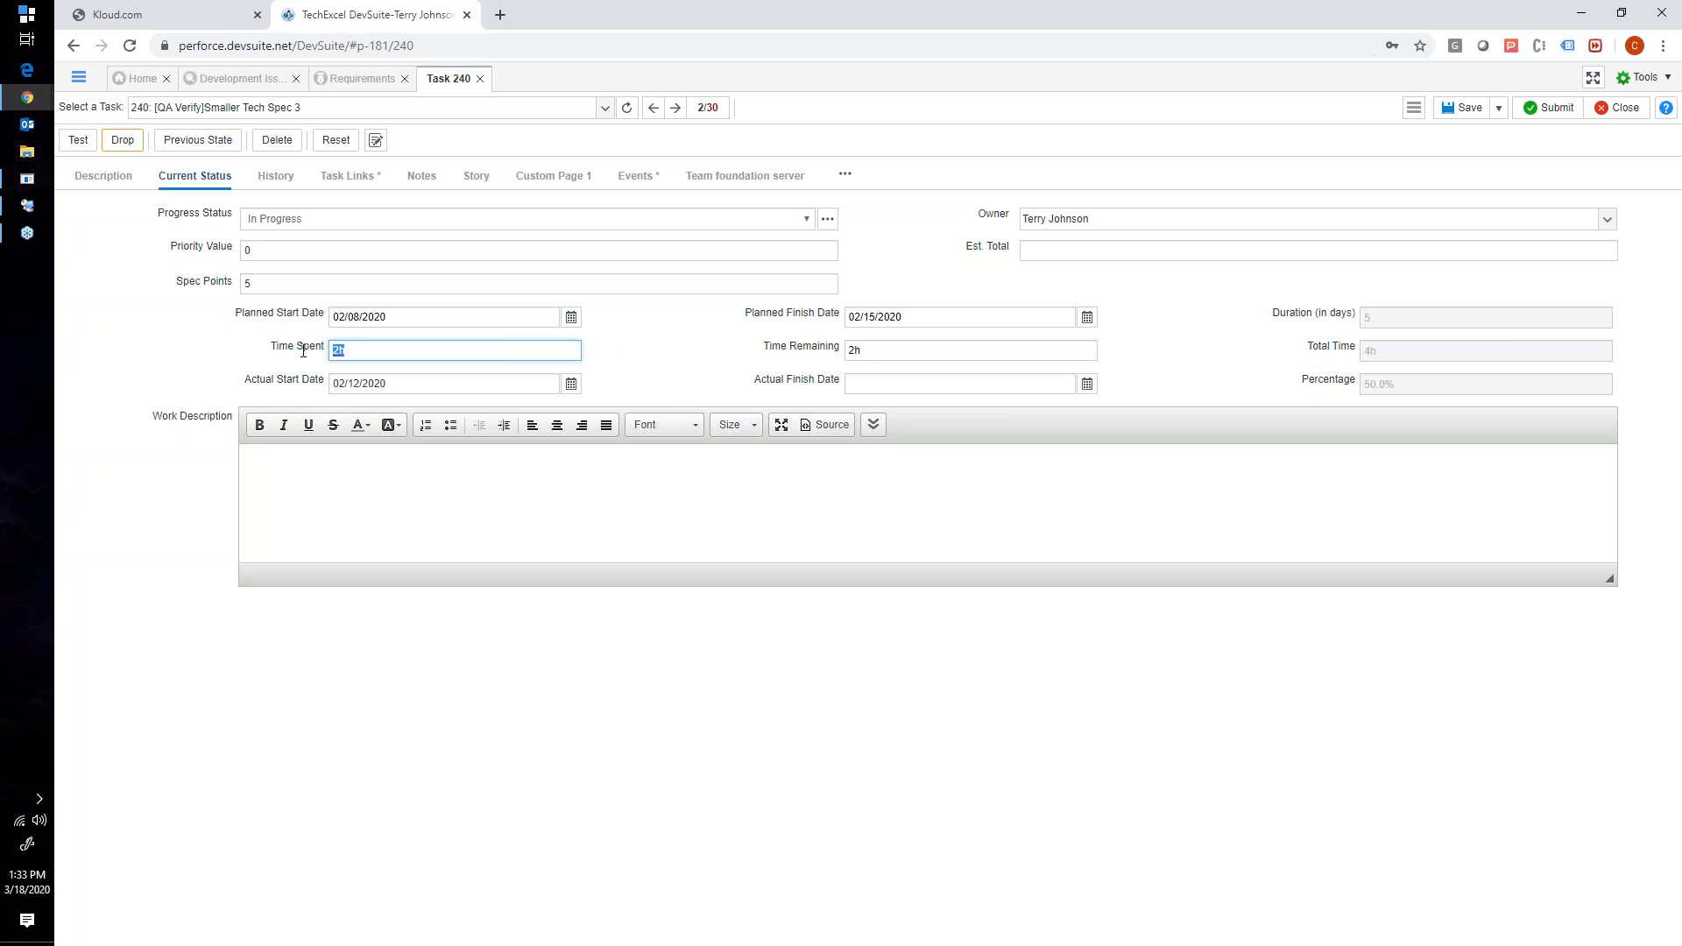
pyautogui.click(480, 78)
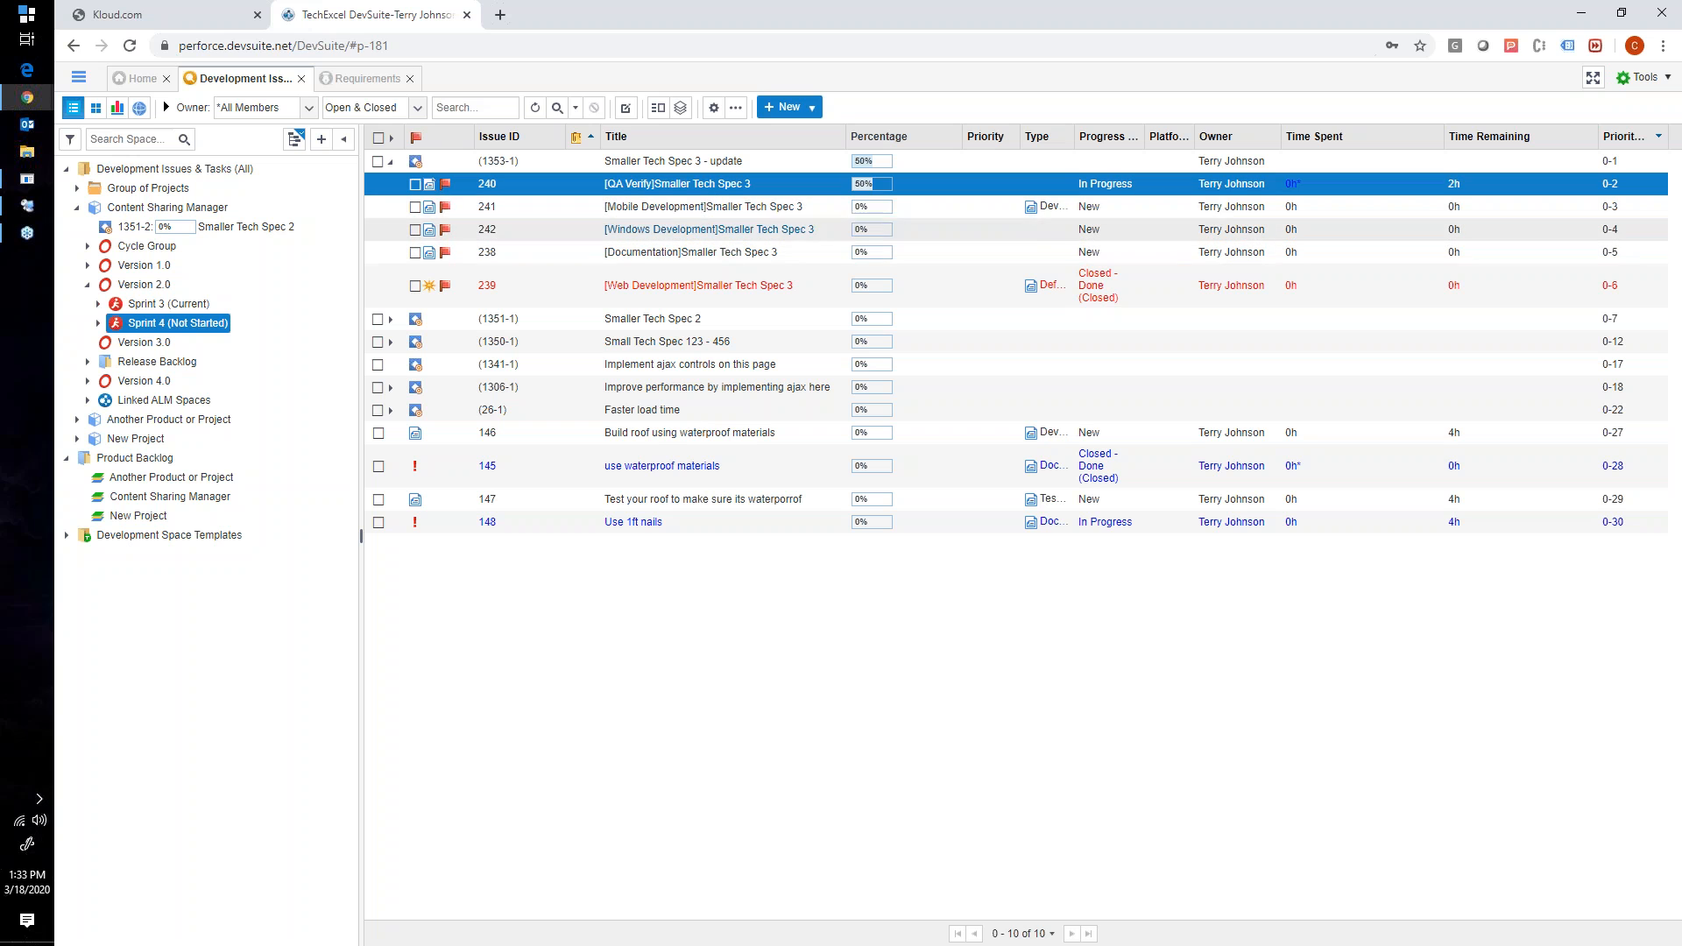
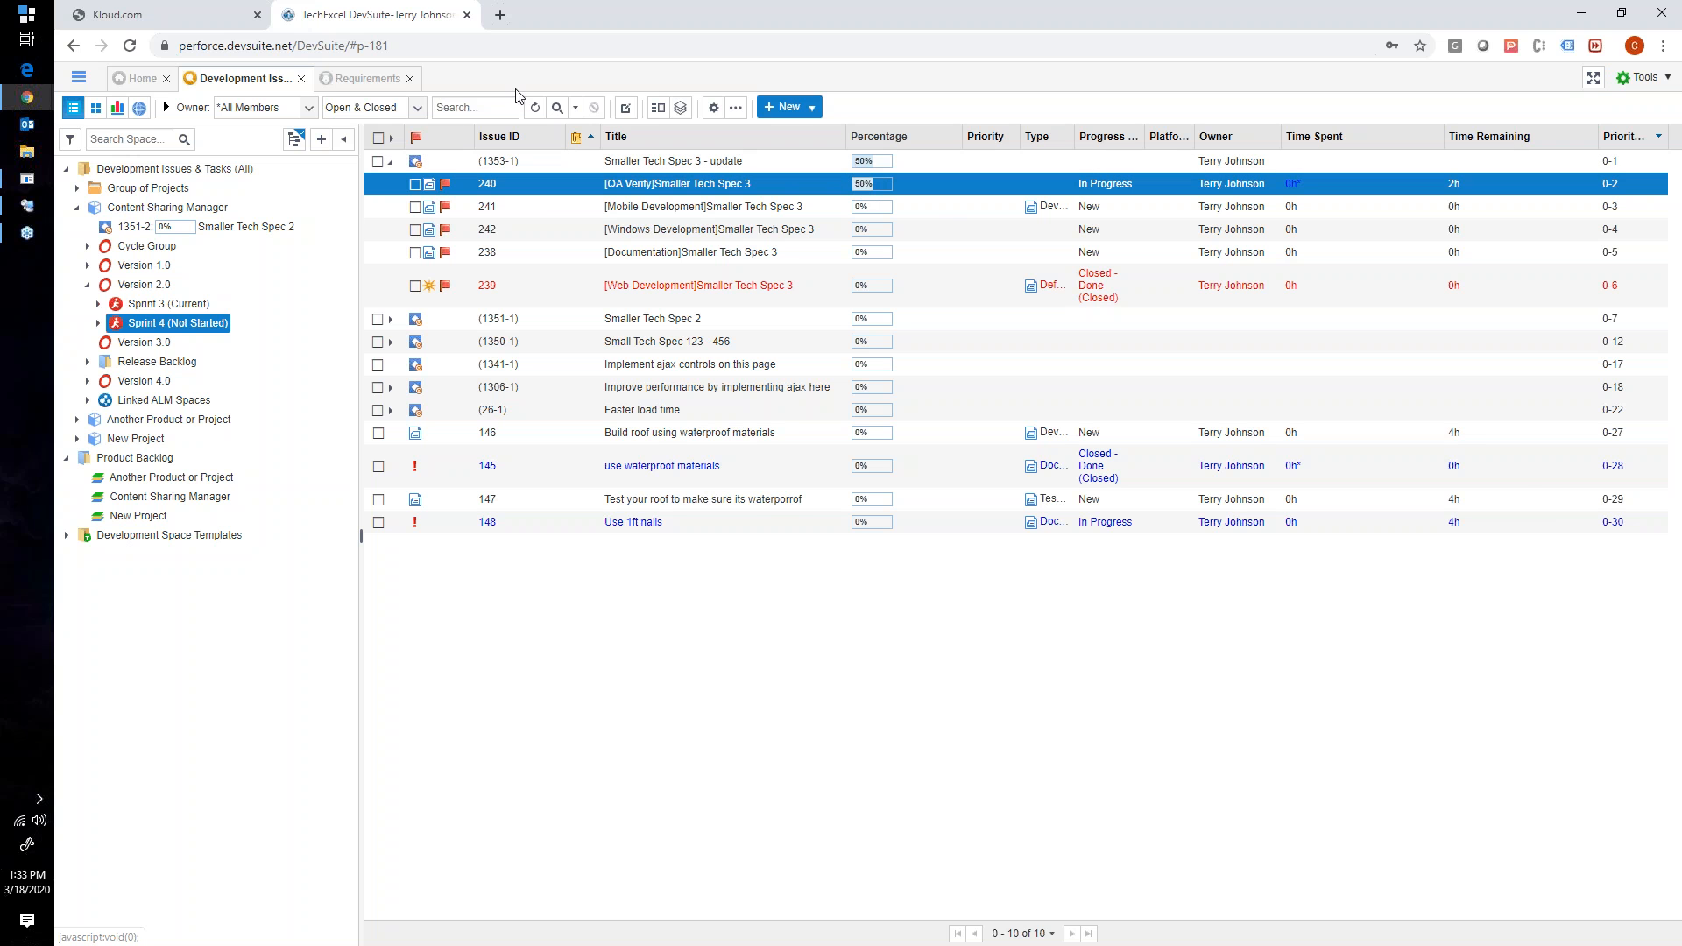
# - Glance at the Requirements list, return to the development issues and show Sprint 4 as a card board
pyautogui.click(362, 83)
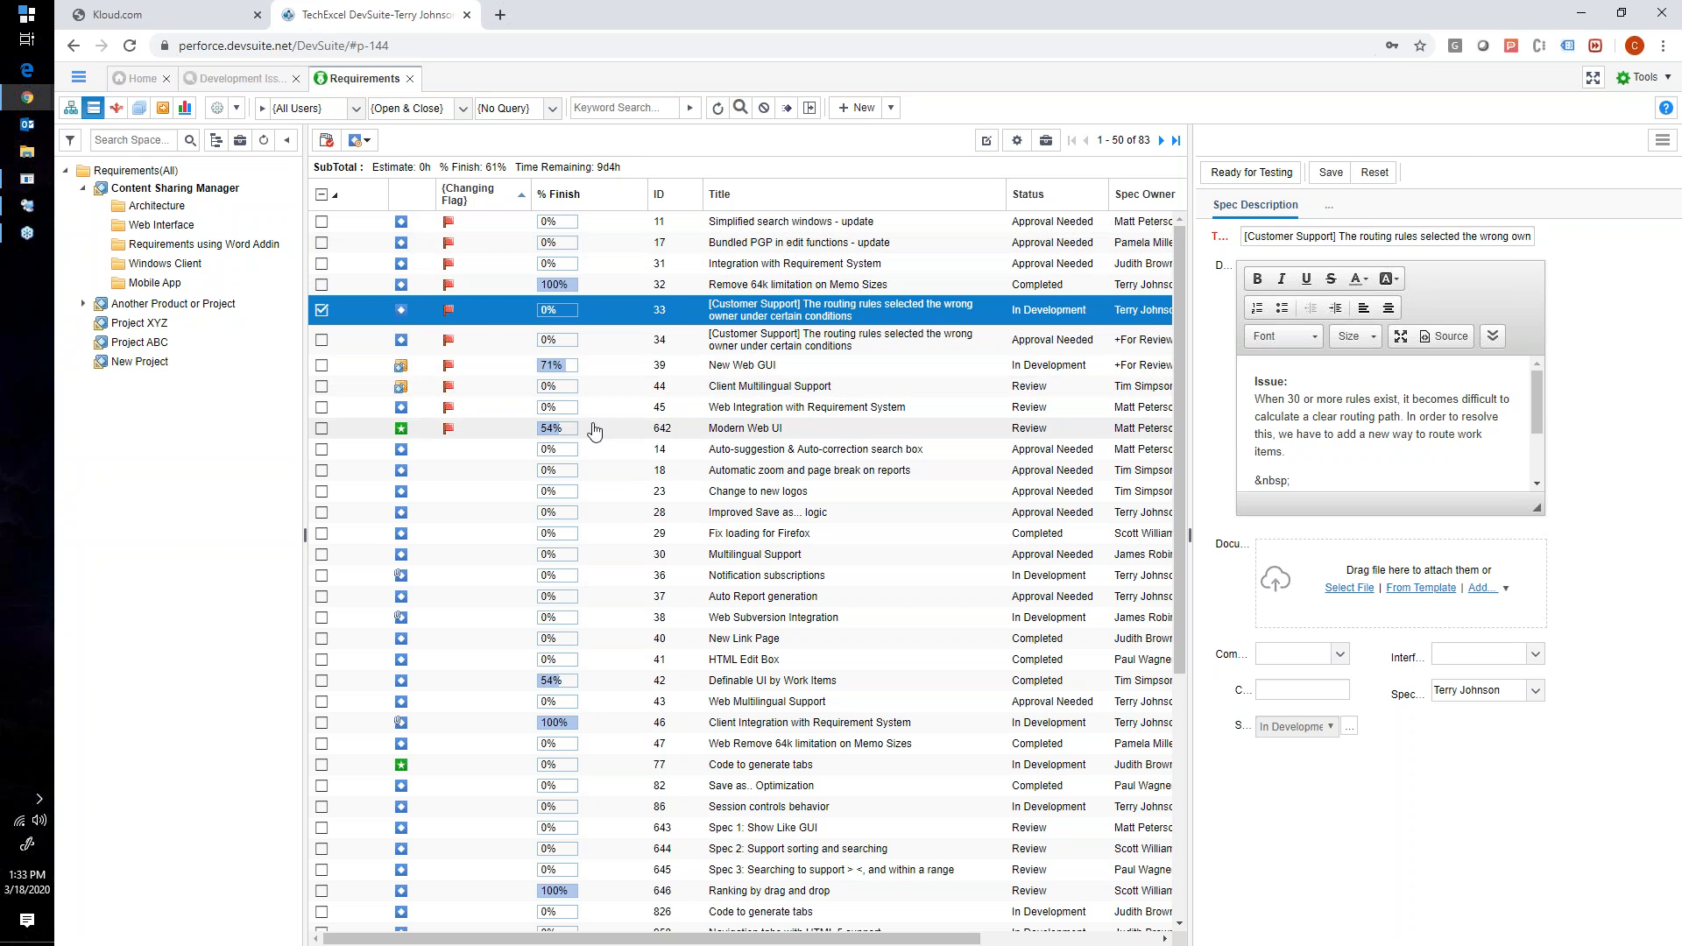
pyautogui.click(242, 79)
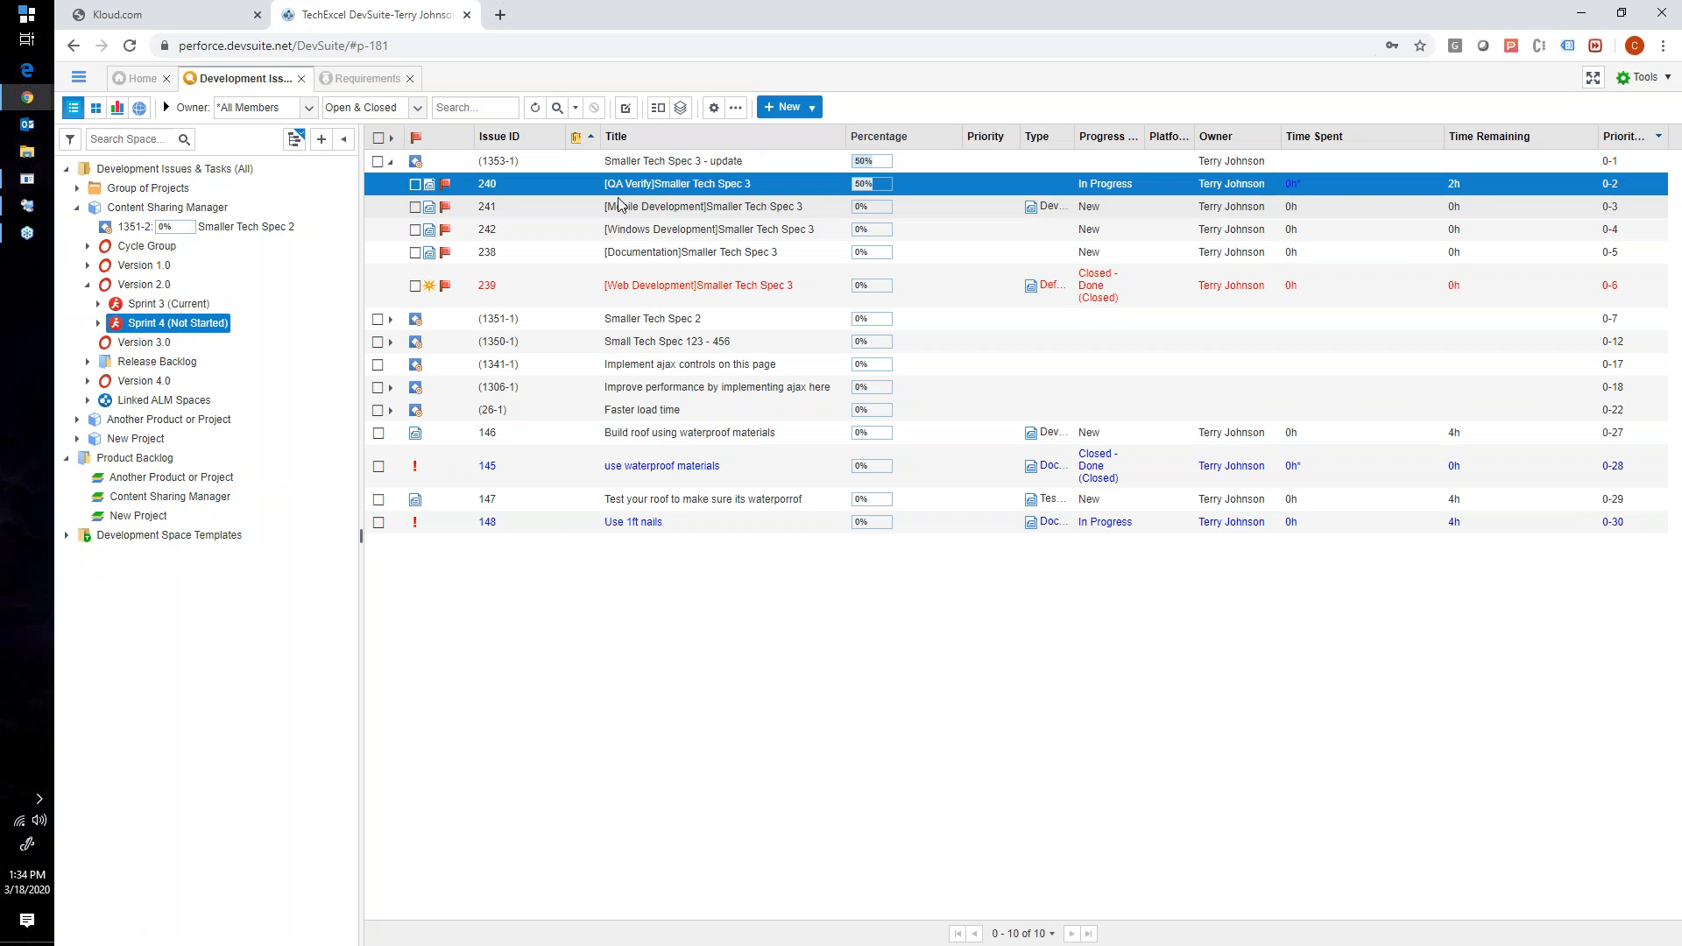
pyautogui.click(95, 107)
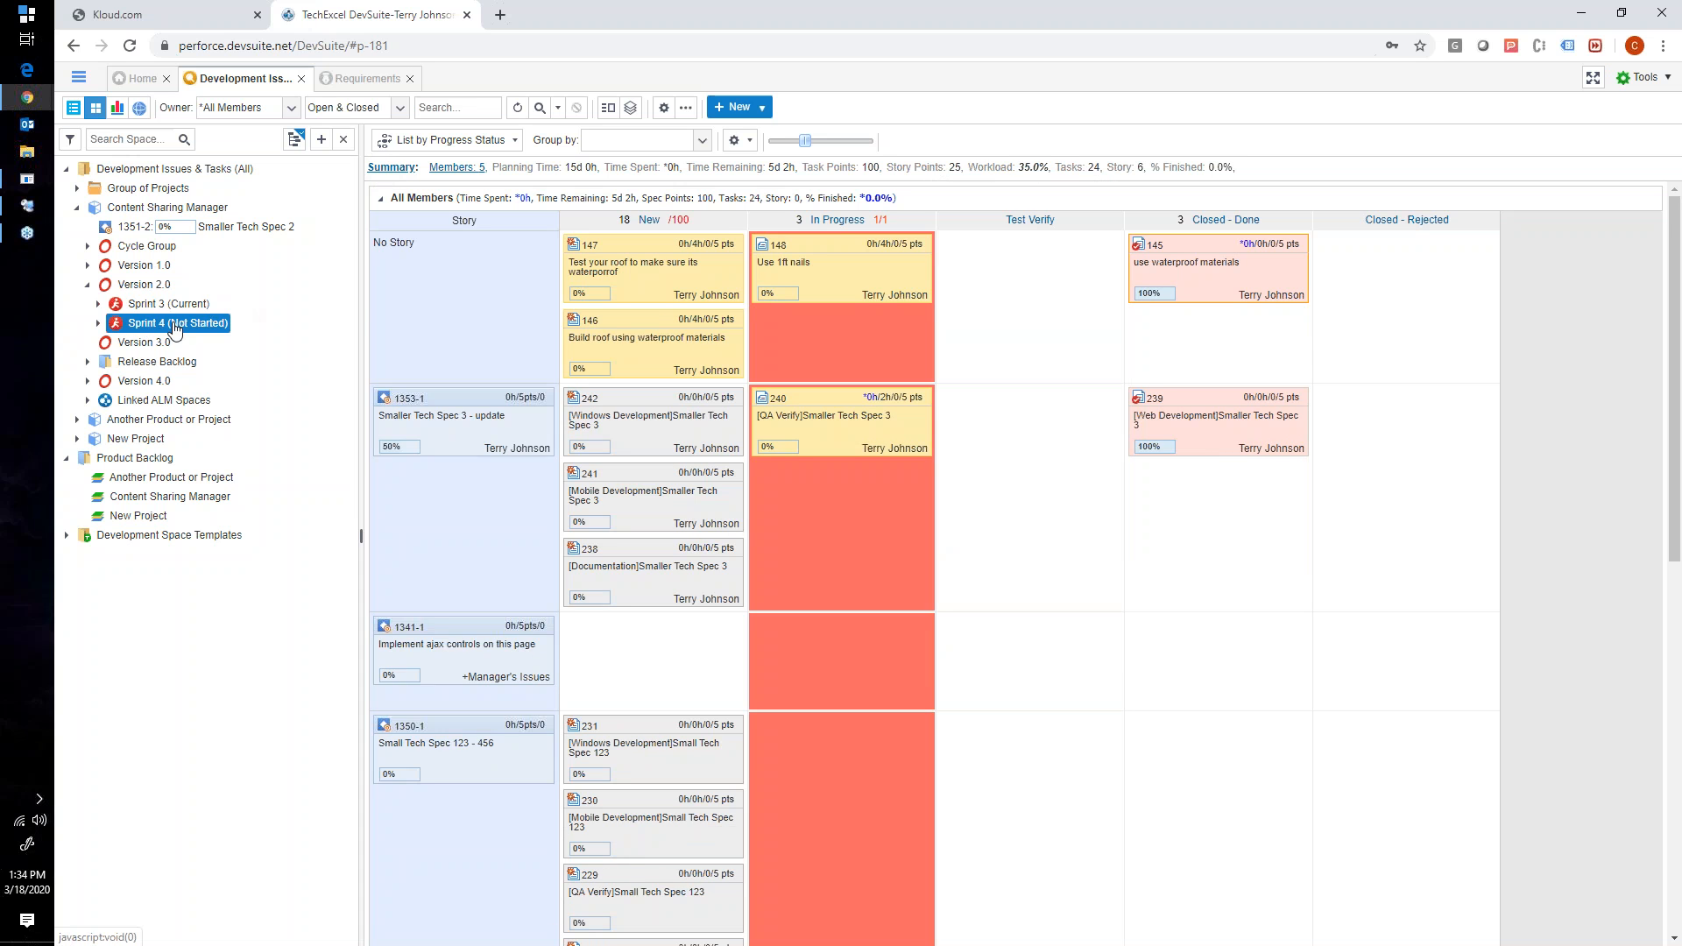
# - Open the Sprint 4 summary, examine its Tasks, Points and Score section and the Burndown Report's daily values, and close it
pyautogui.click(387, 169)
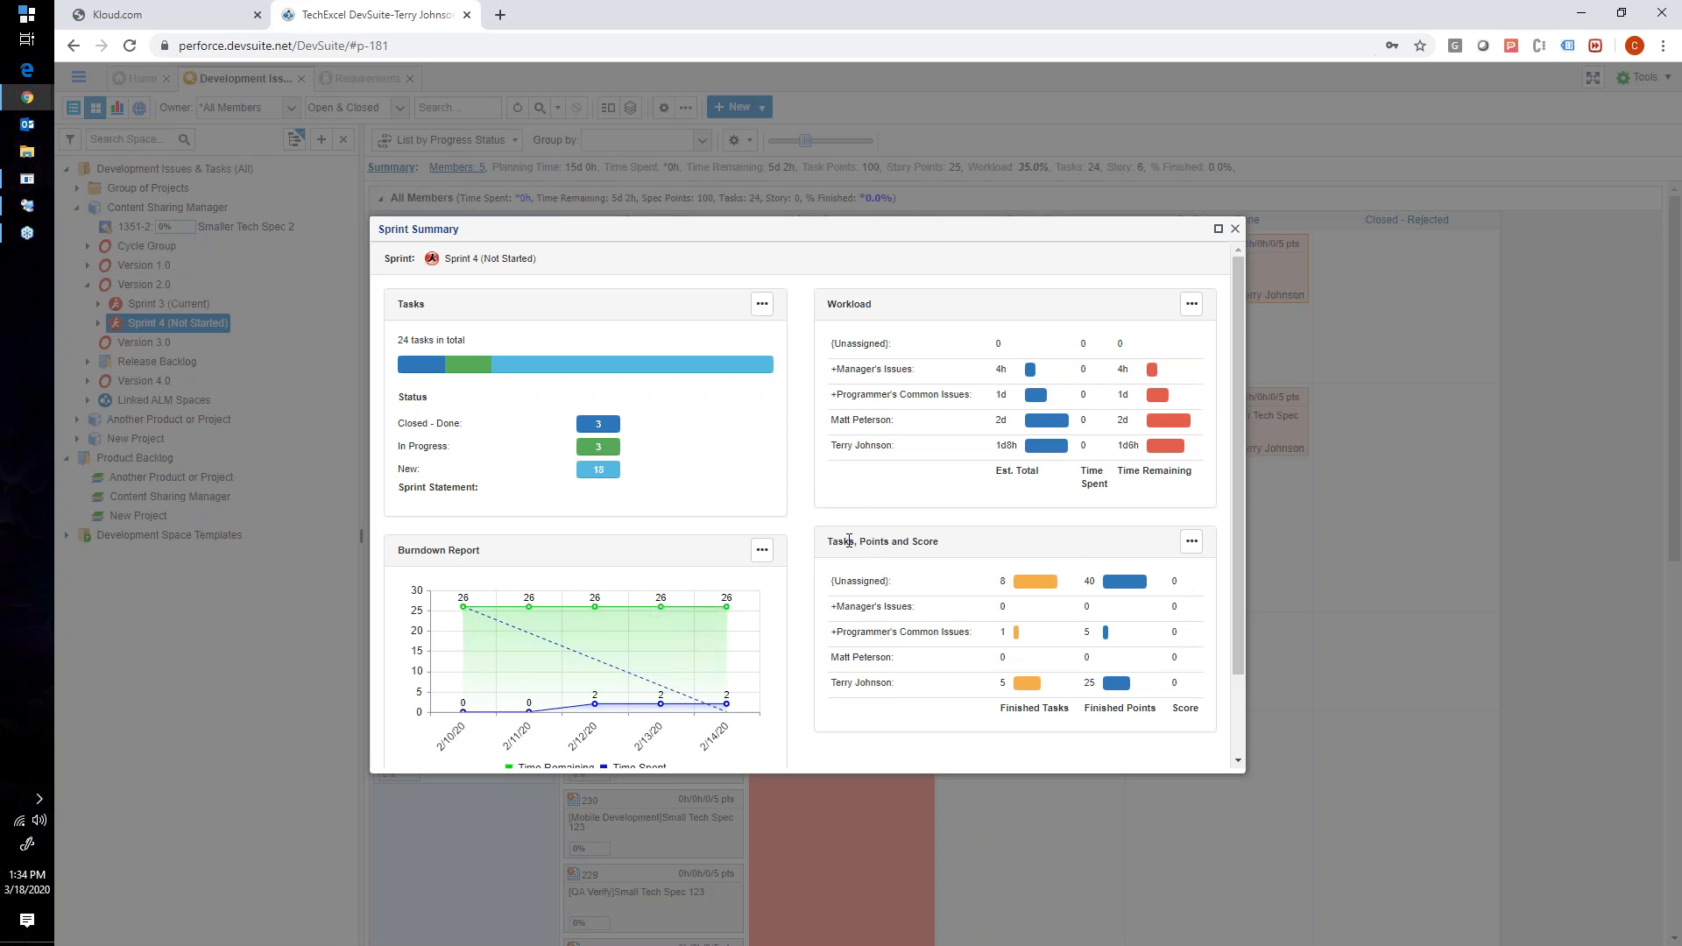
pyautogui.scroll(-1, 849, 540)
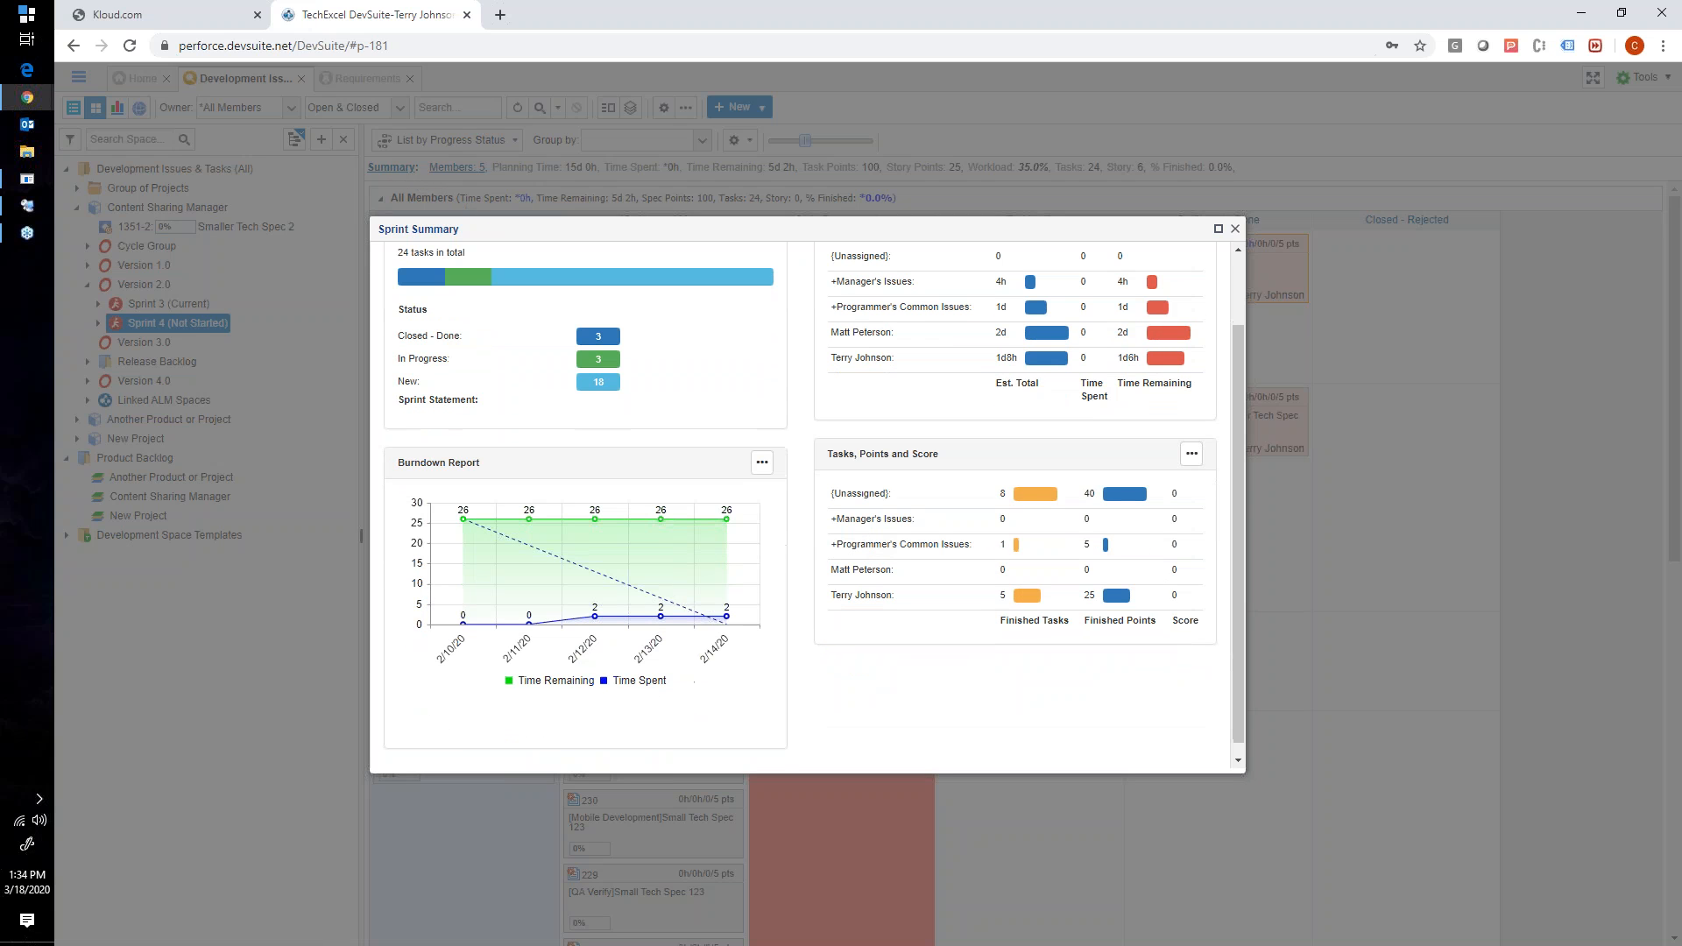
pyautogui.doubleClick(878, 454)
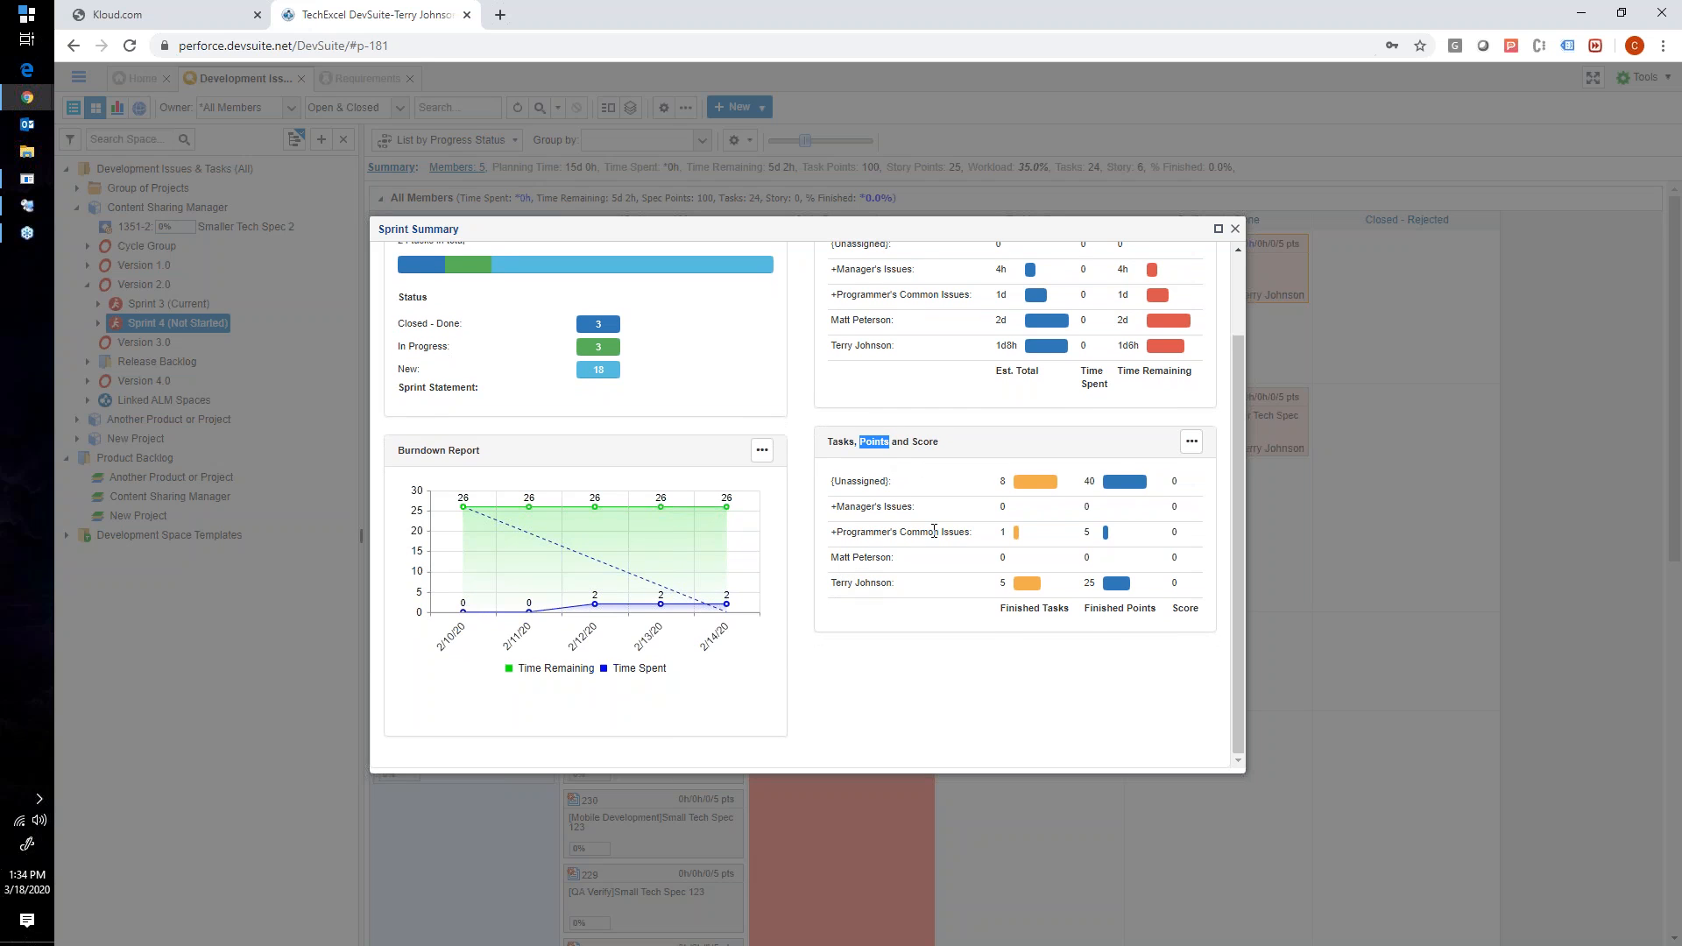
pyautogui.scroll(1, 788, 526)
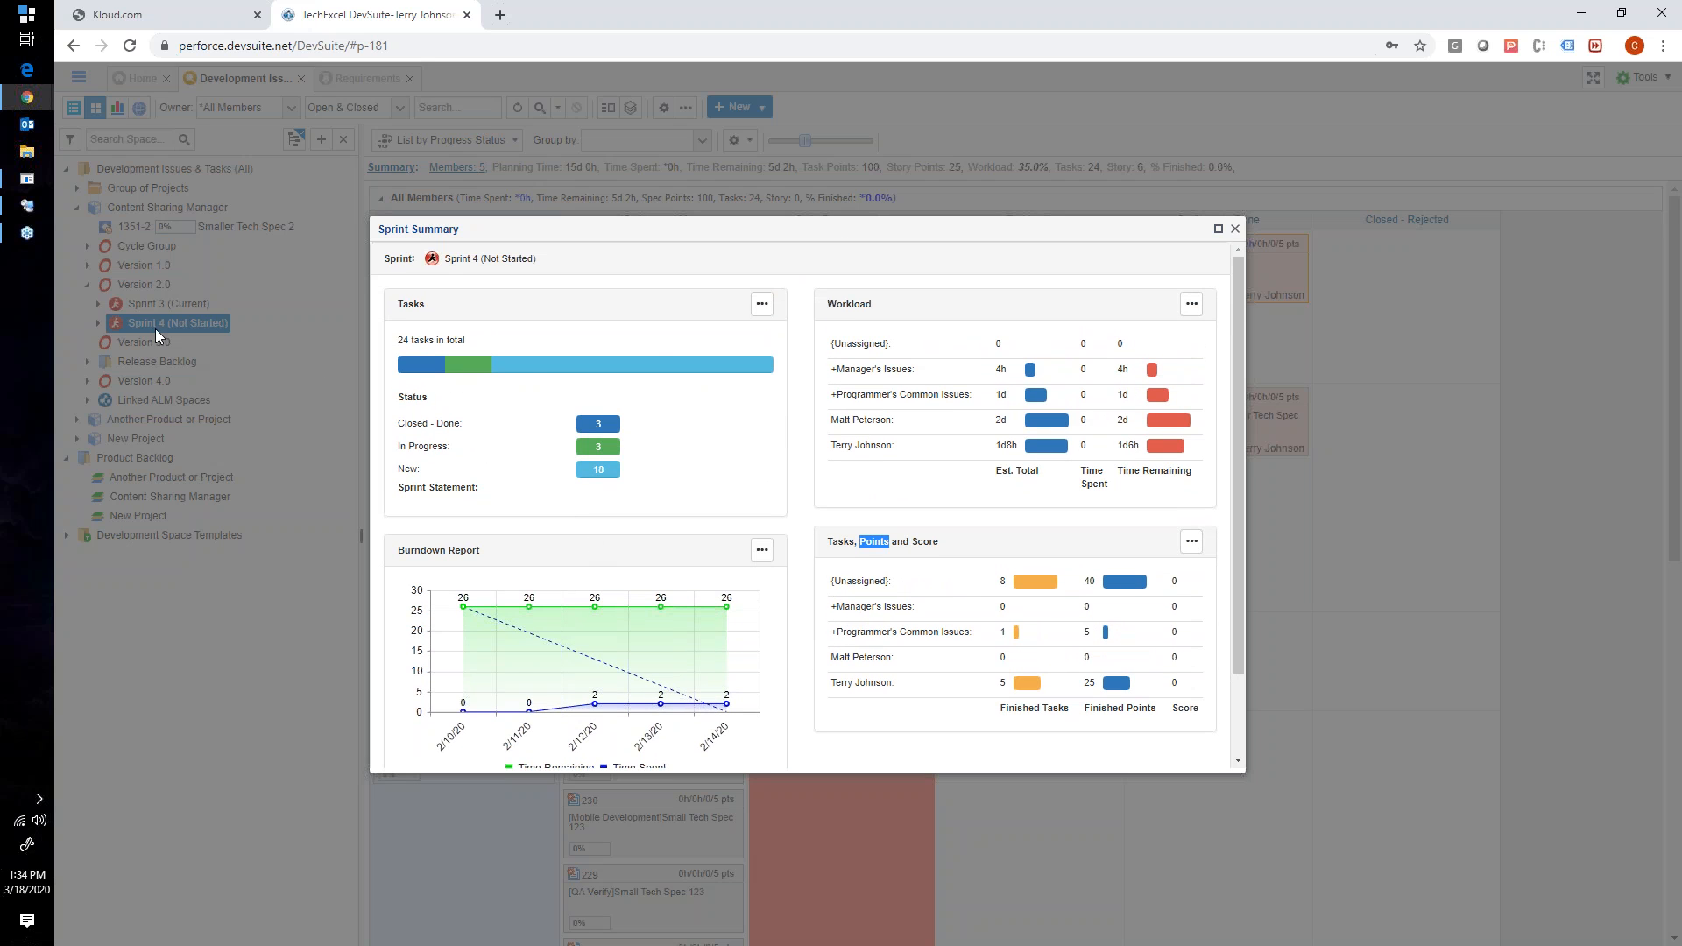
pyautogui.scroll(-1, 442, 431)
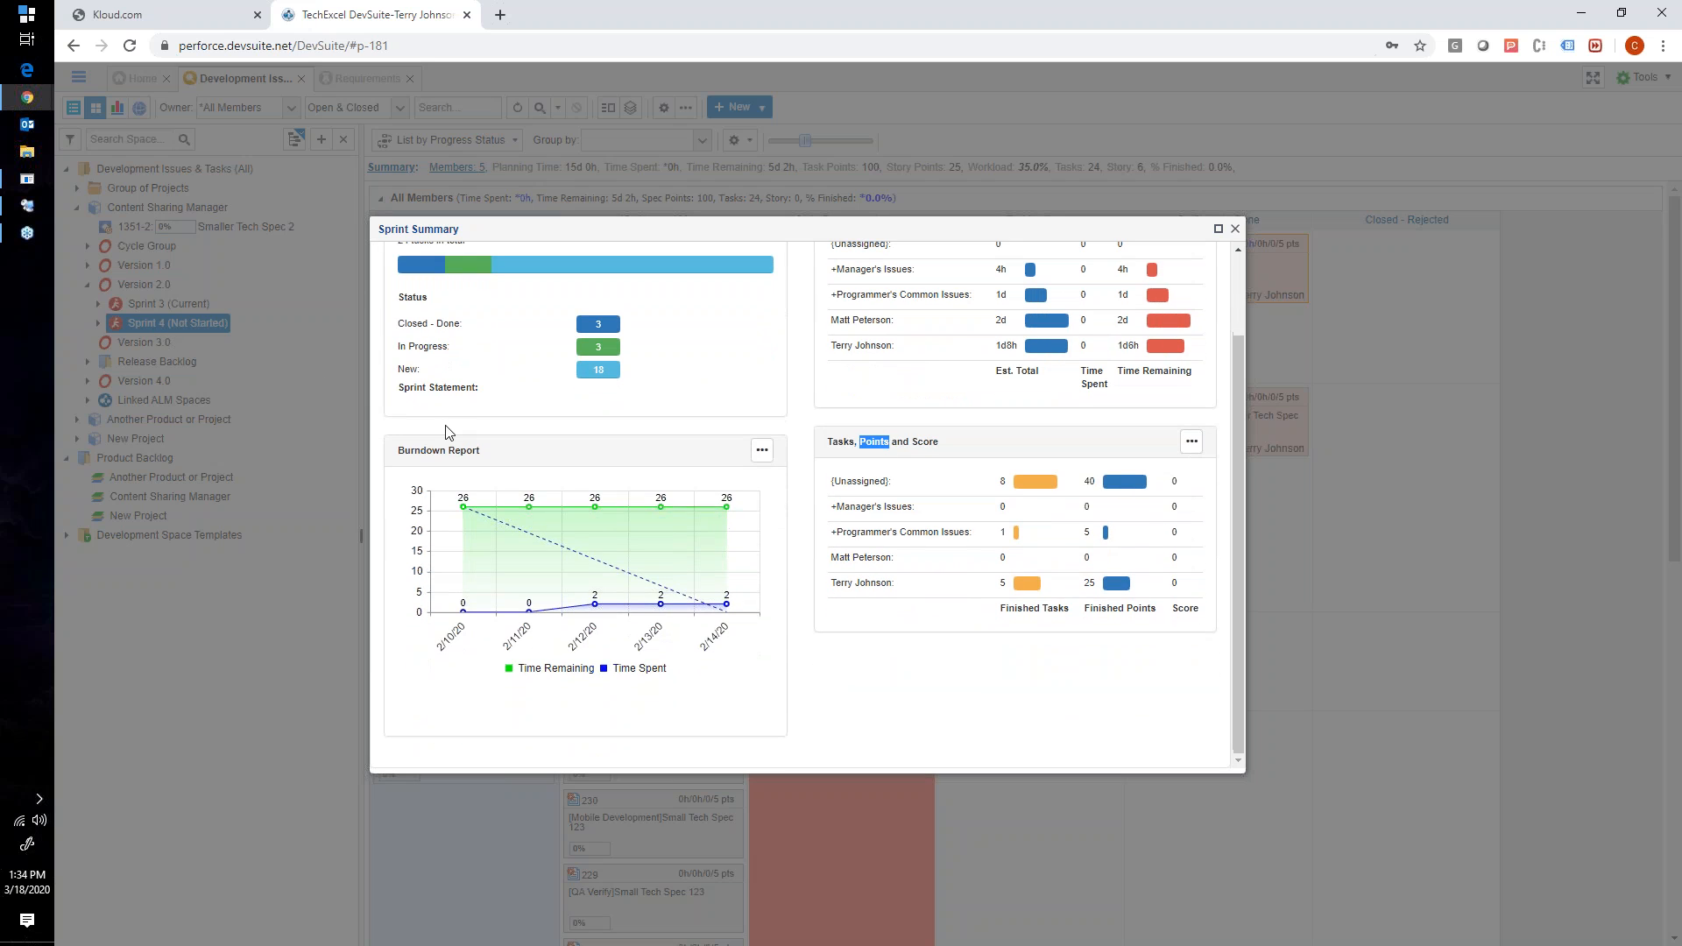
pyautogui.moveTo(404, 450); pyautogui.dragTo(471, 448)
pyautogui.click(412, 455)
pyautogui.moveTo(561, 509)
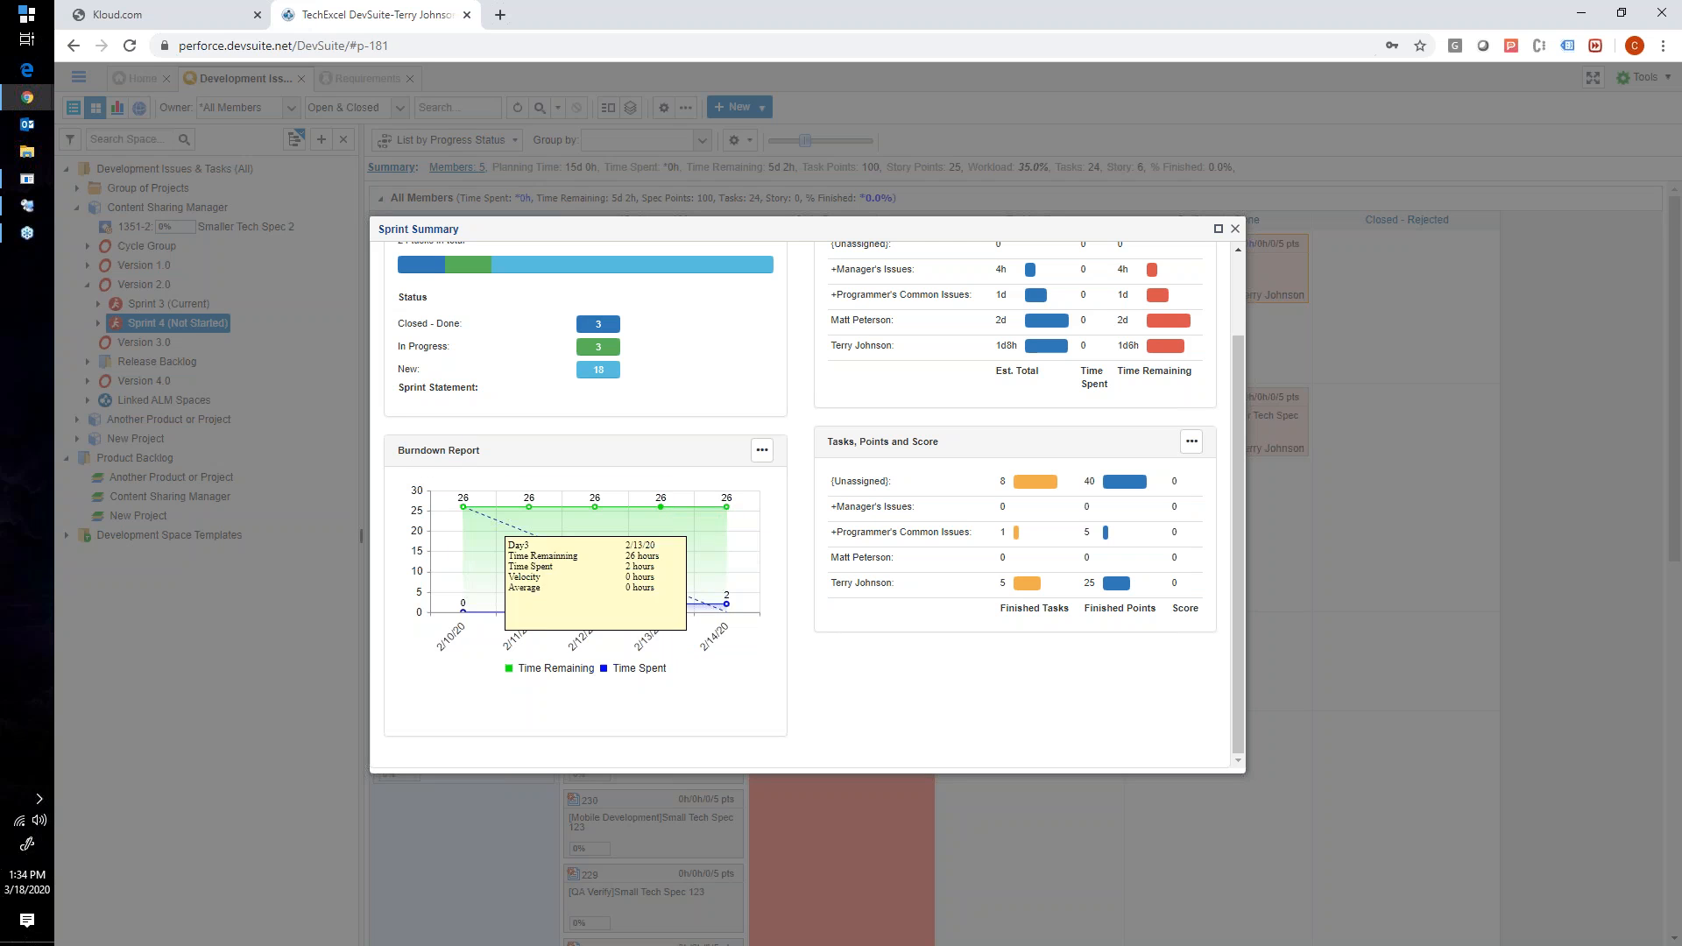
pyautogui.moveTo(699, 561)
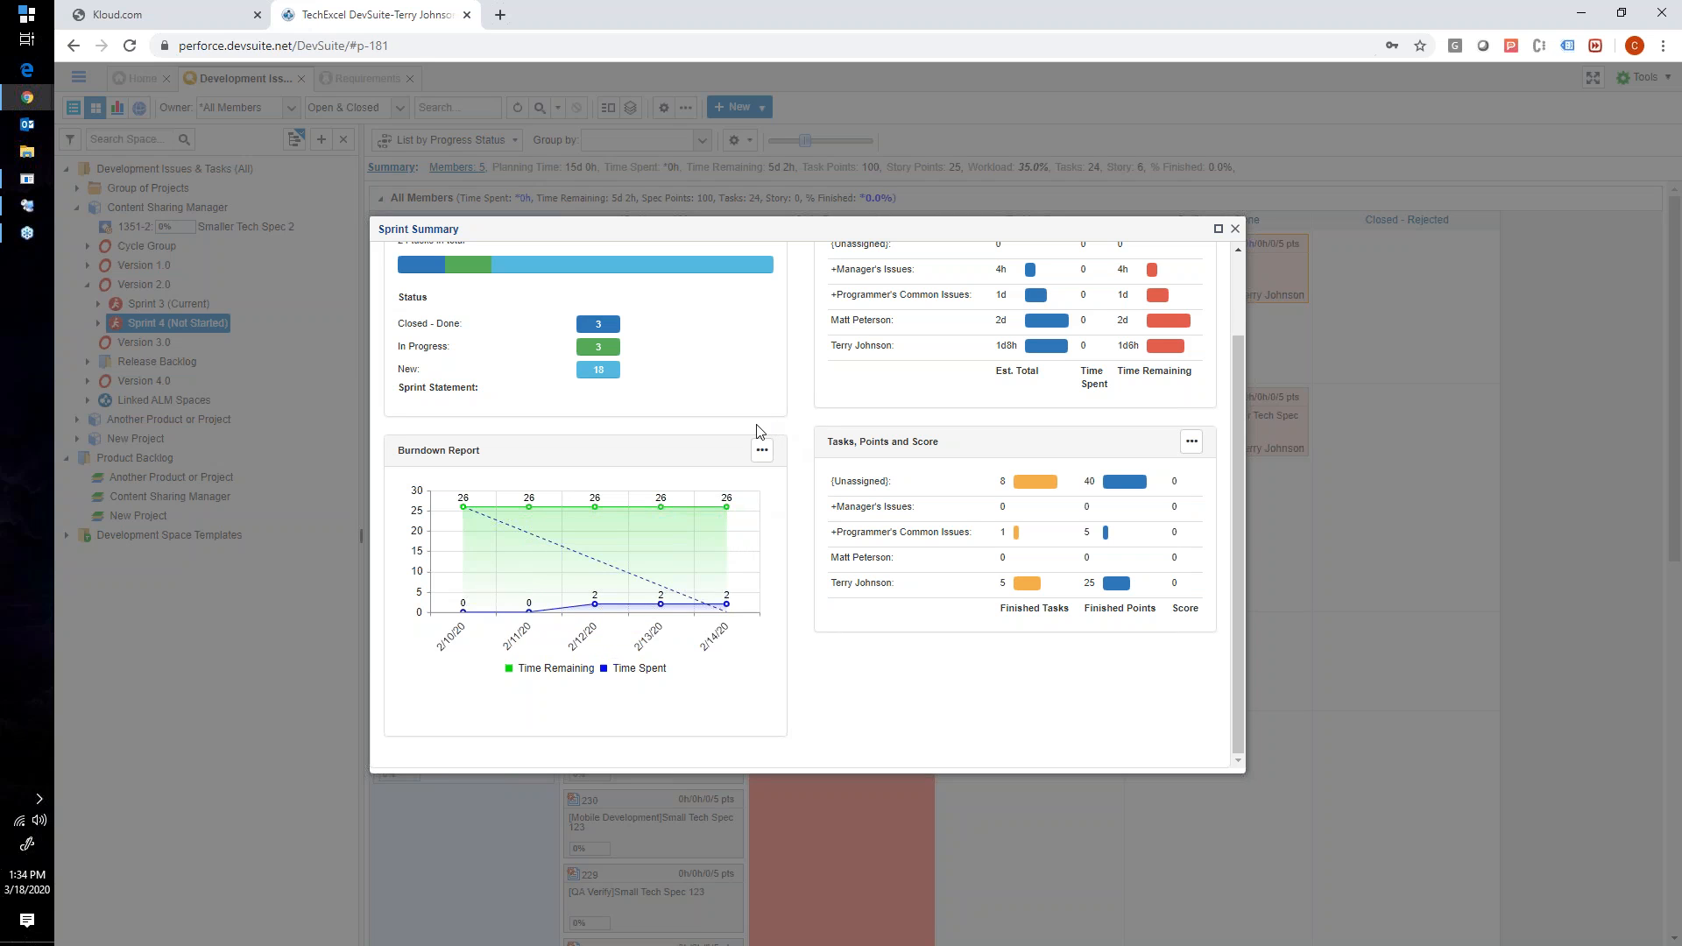
pyautogui.scroll(2, 860, 454)
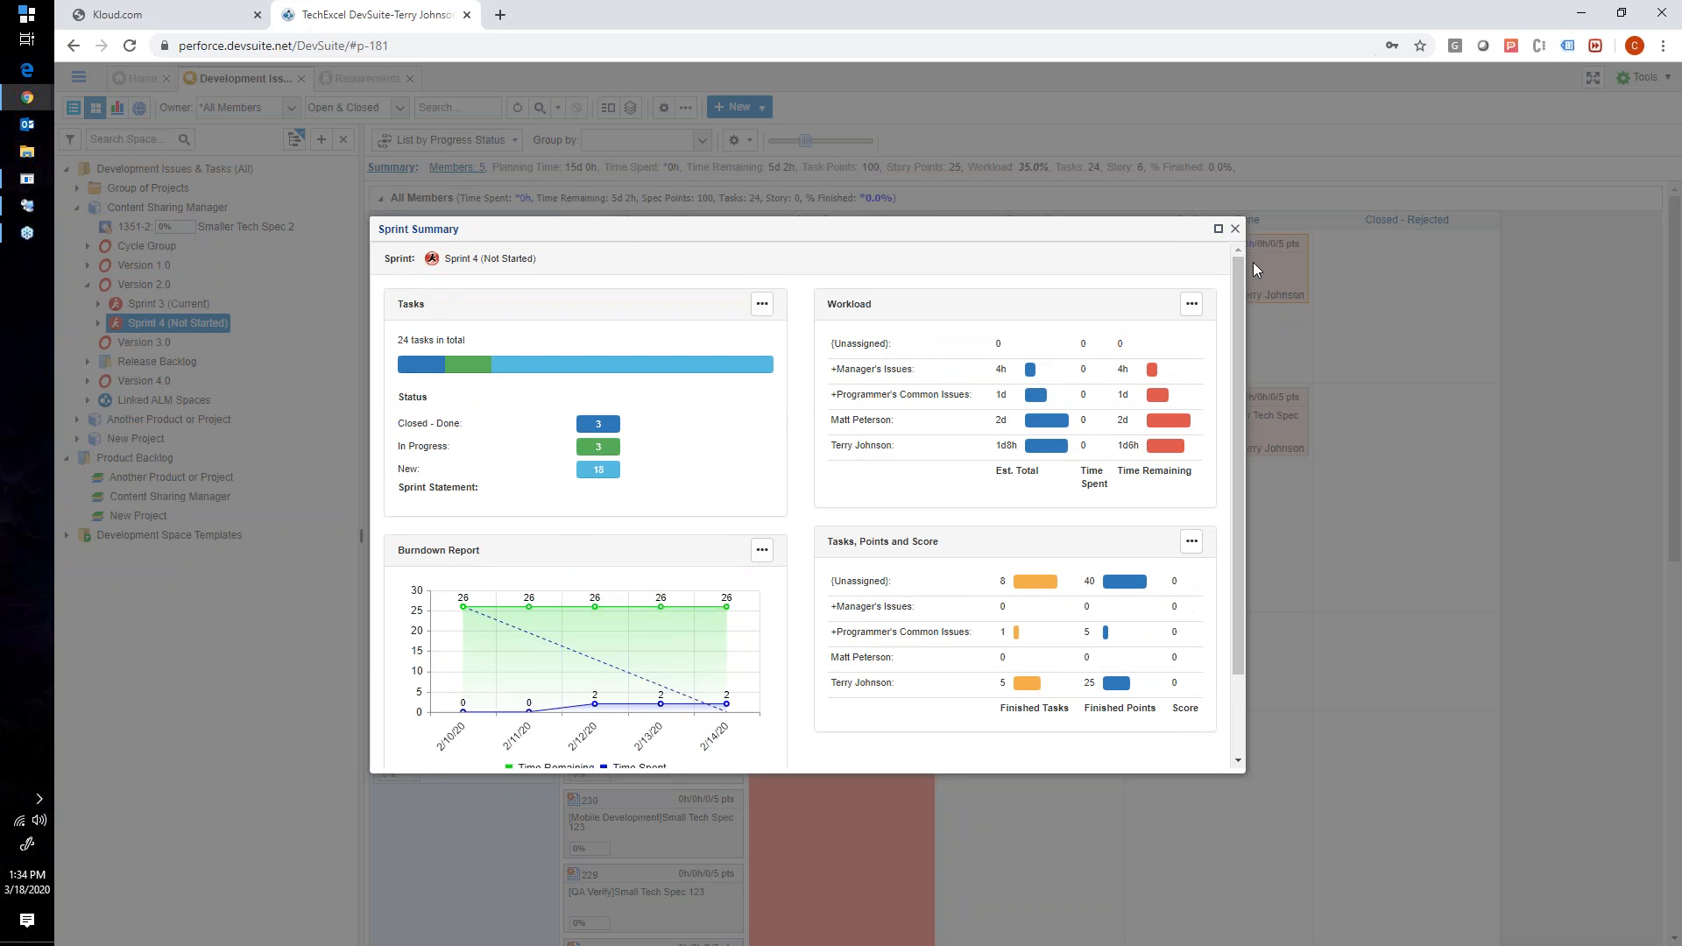
pyautogui.click(1235, 228)
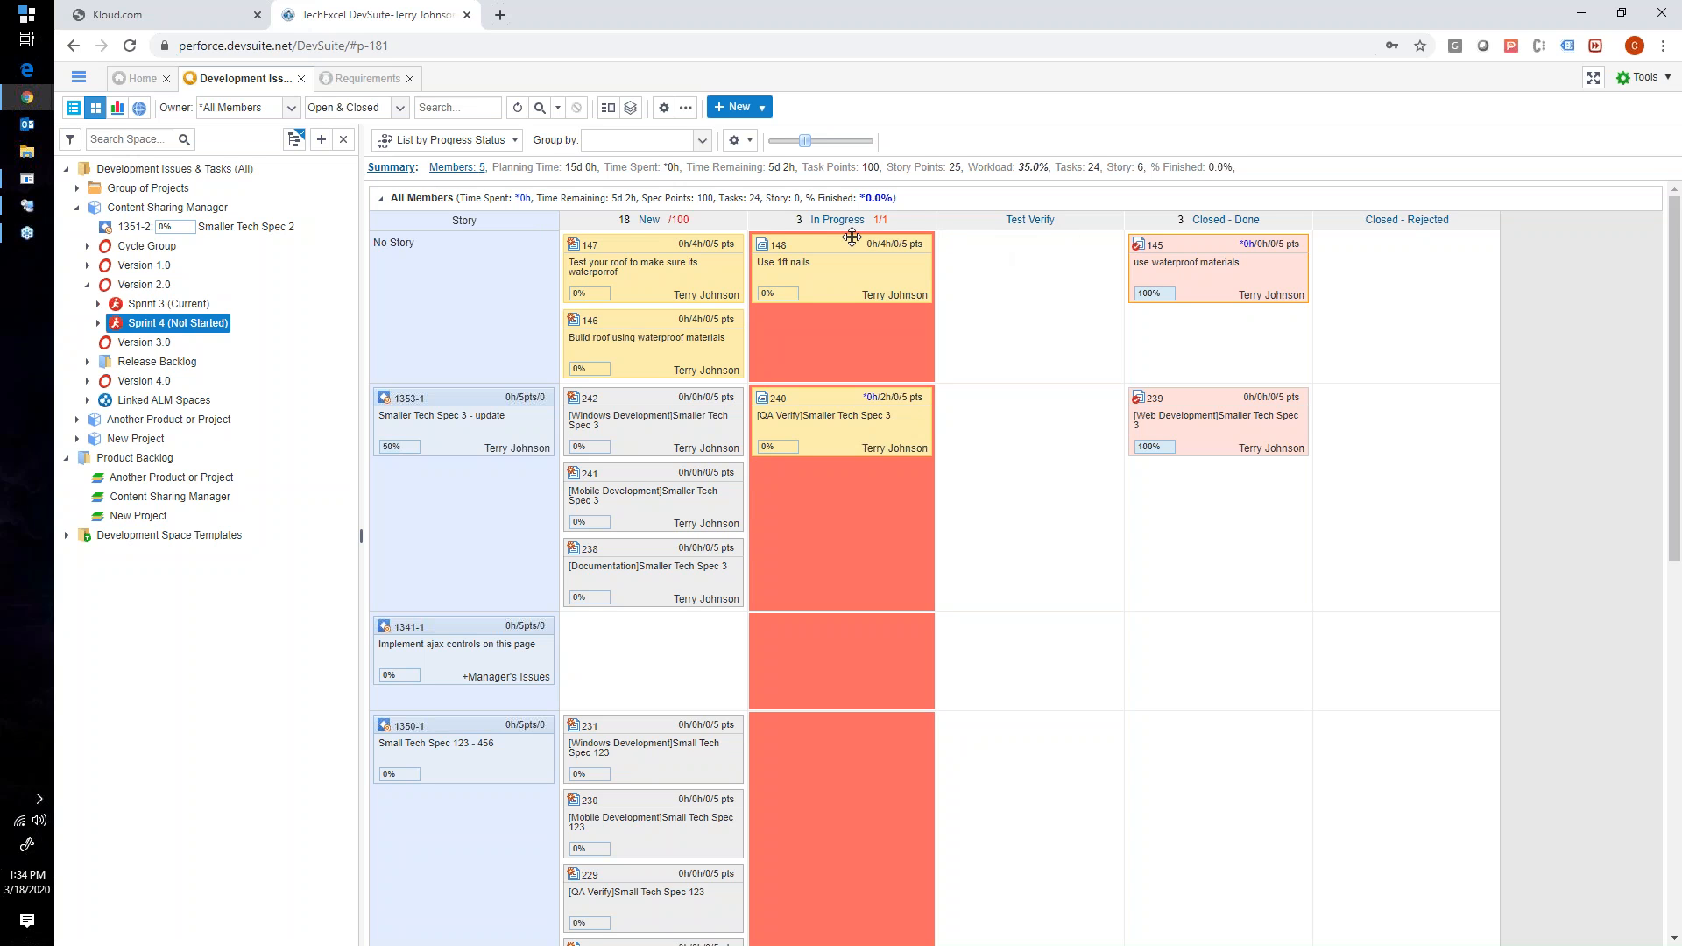
# - Group the Sprint 4 board by Owner and collapse the expanded owner lane
pyautogui.click(606, 142)
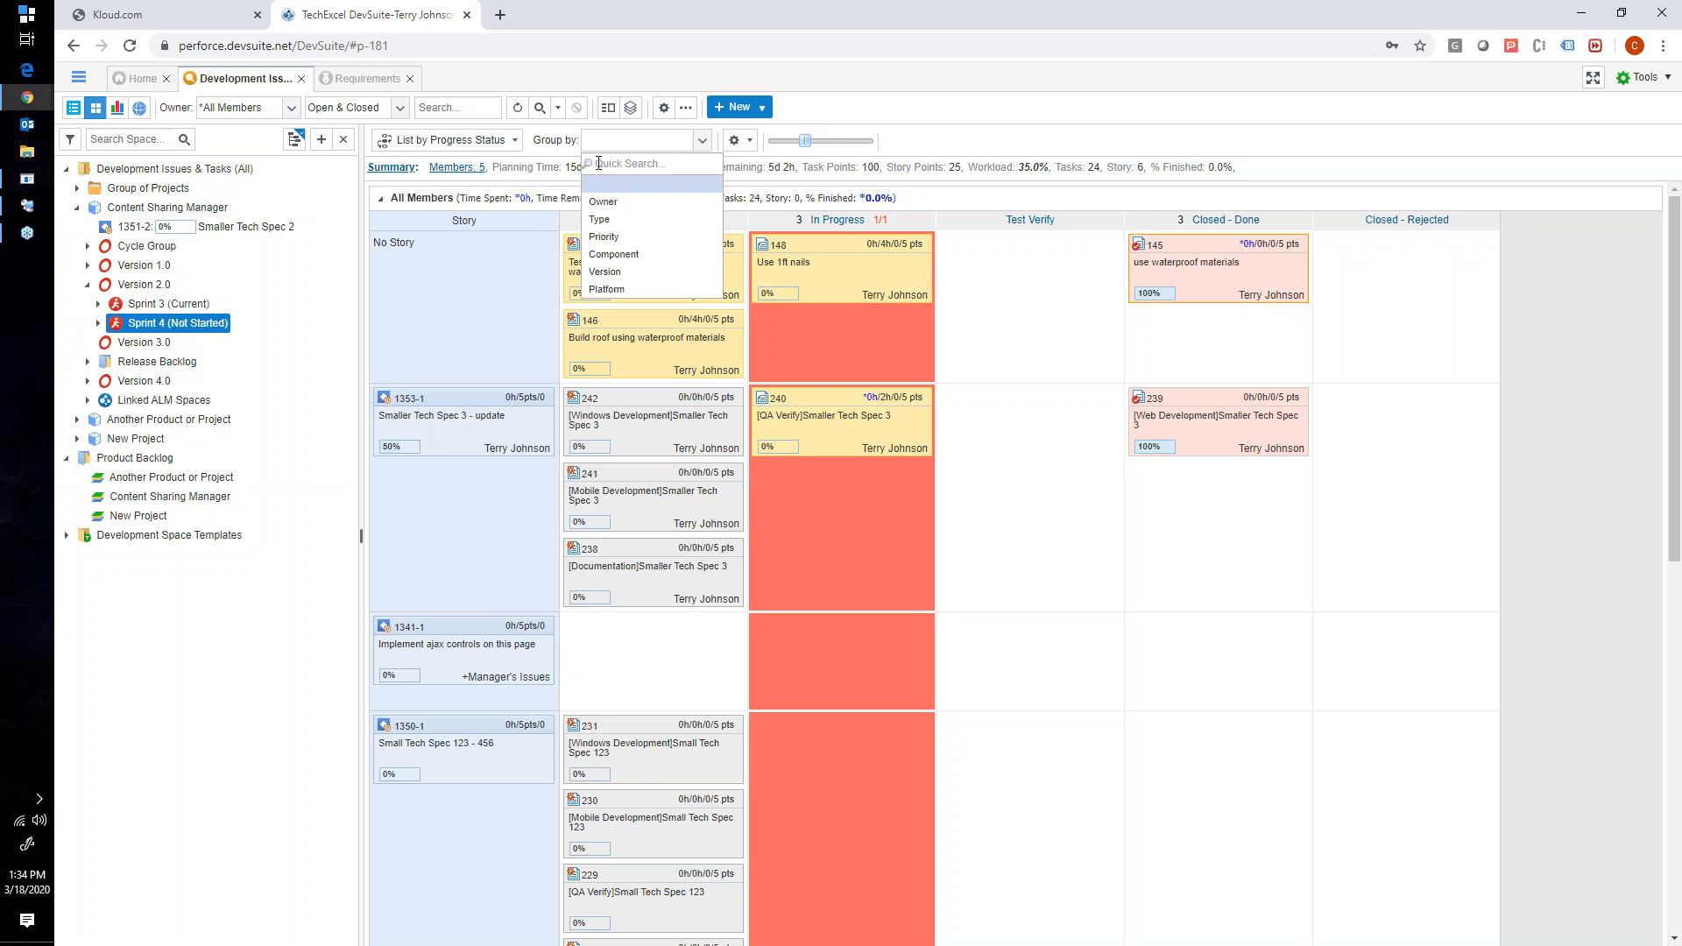
pyautogui.click(602, 202)
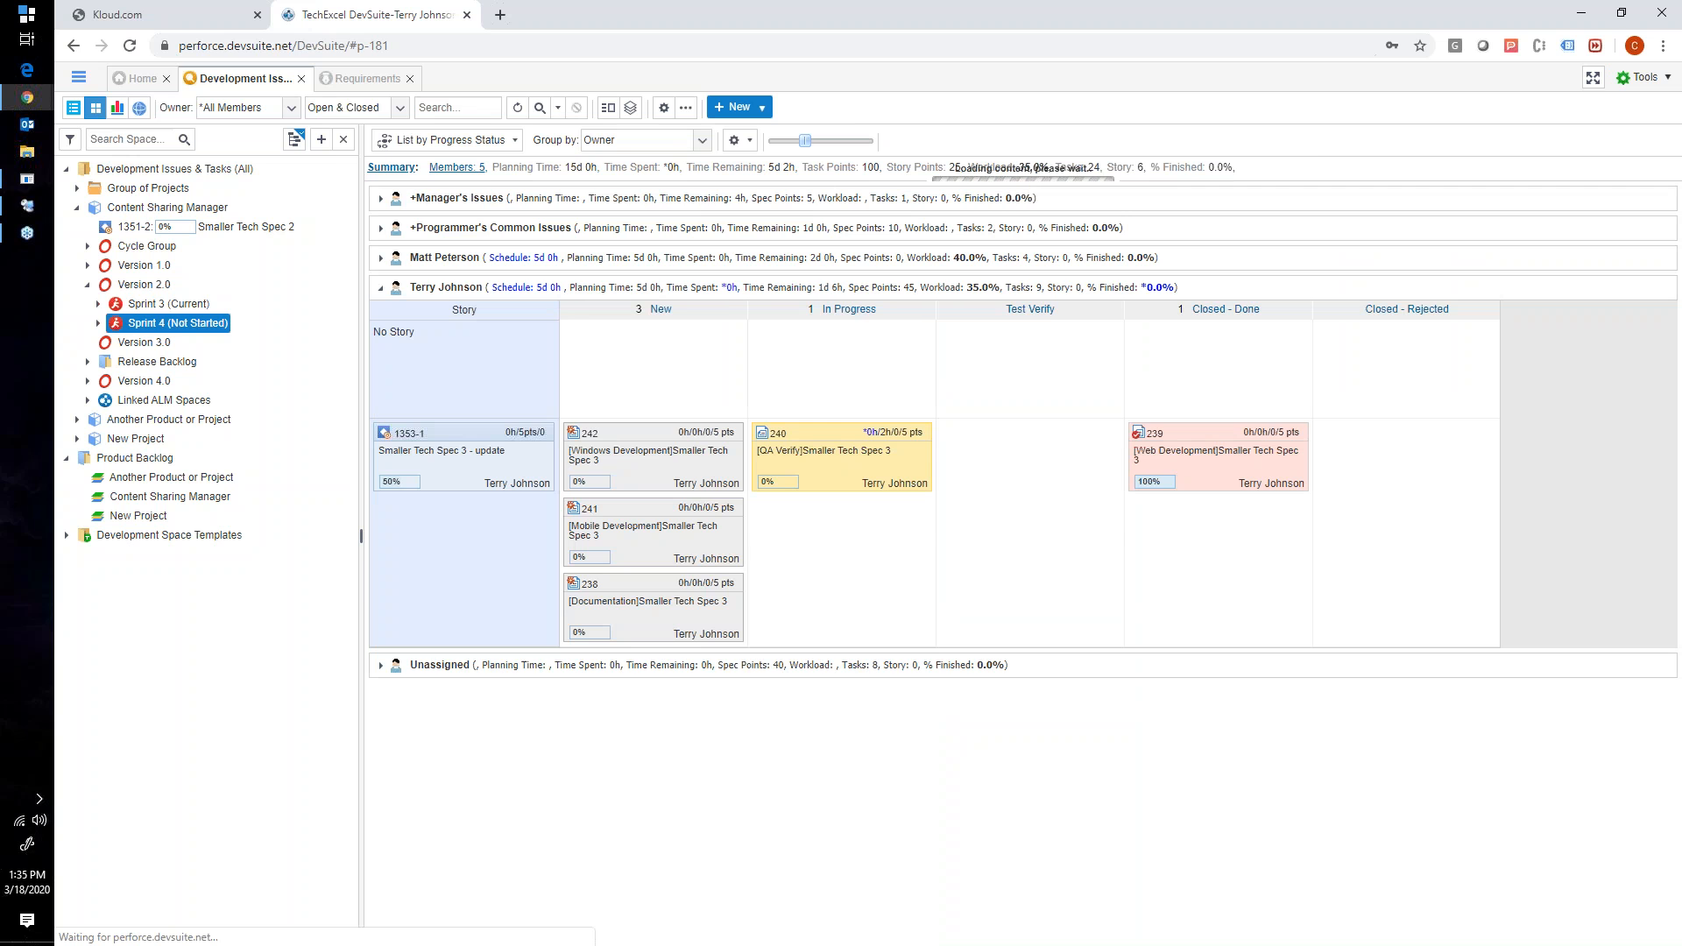
pyautogui.click(381, 288)
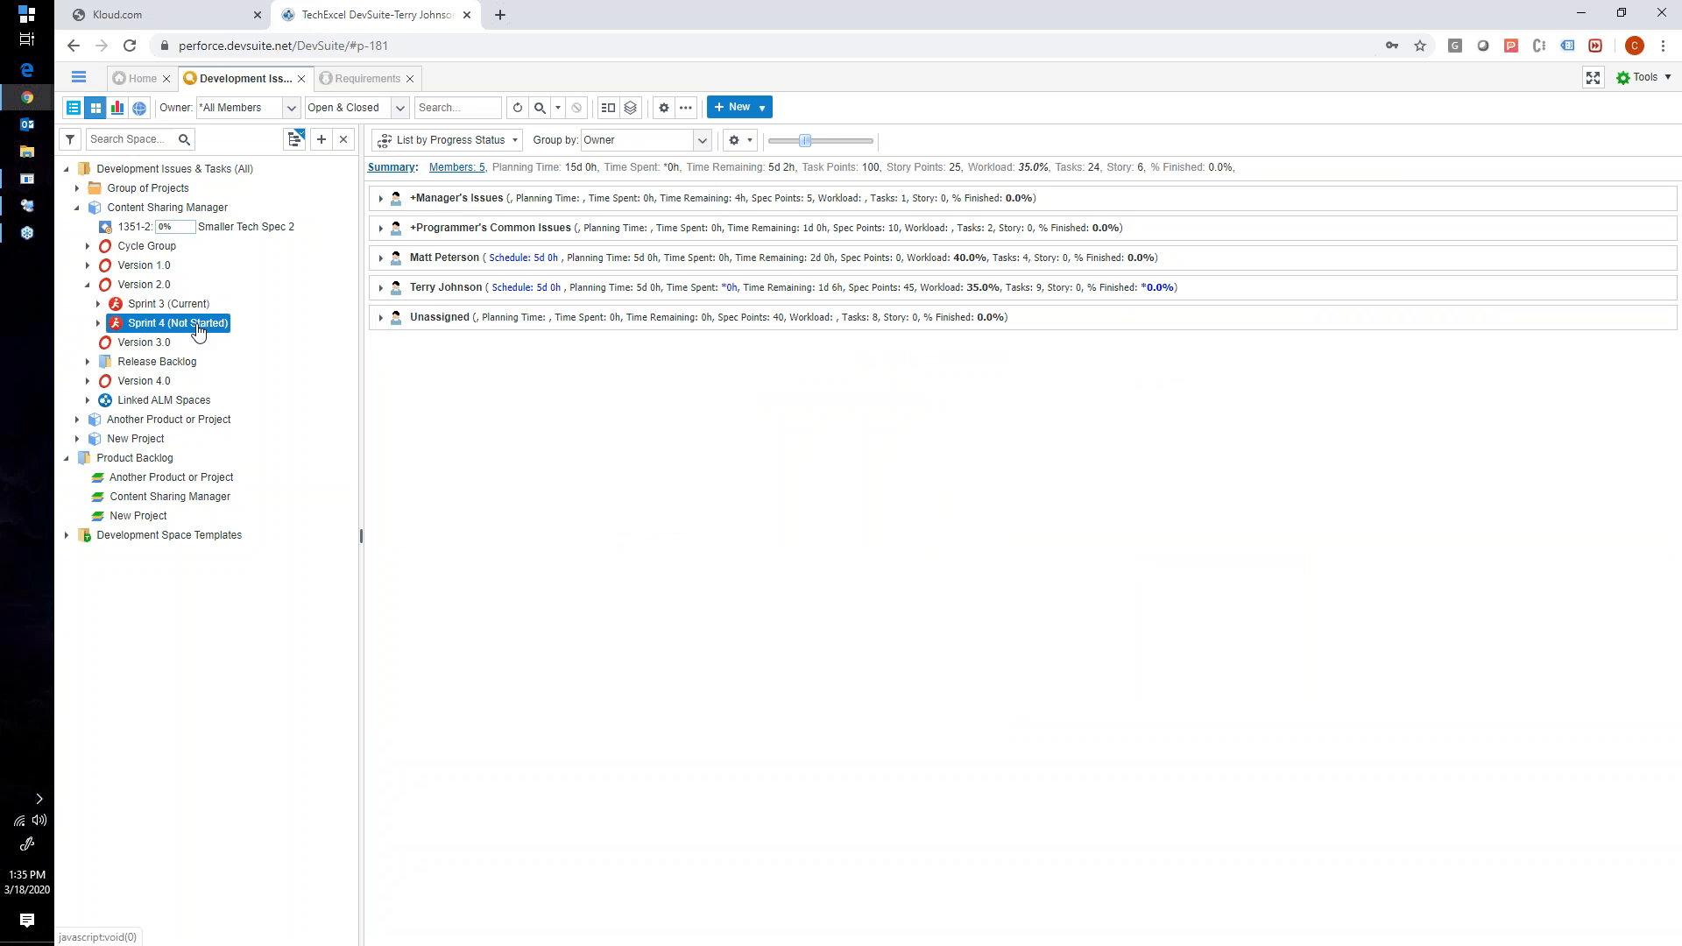
# - Examine the cards in the +Manager's Issues, +Programmer's Common Issues and first team member's lanes, and collapse all three
pyautogui.click(381, 199)
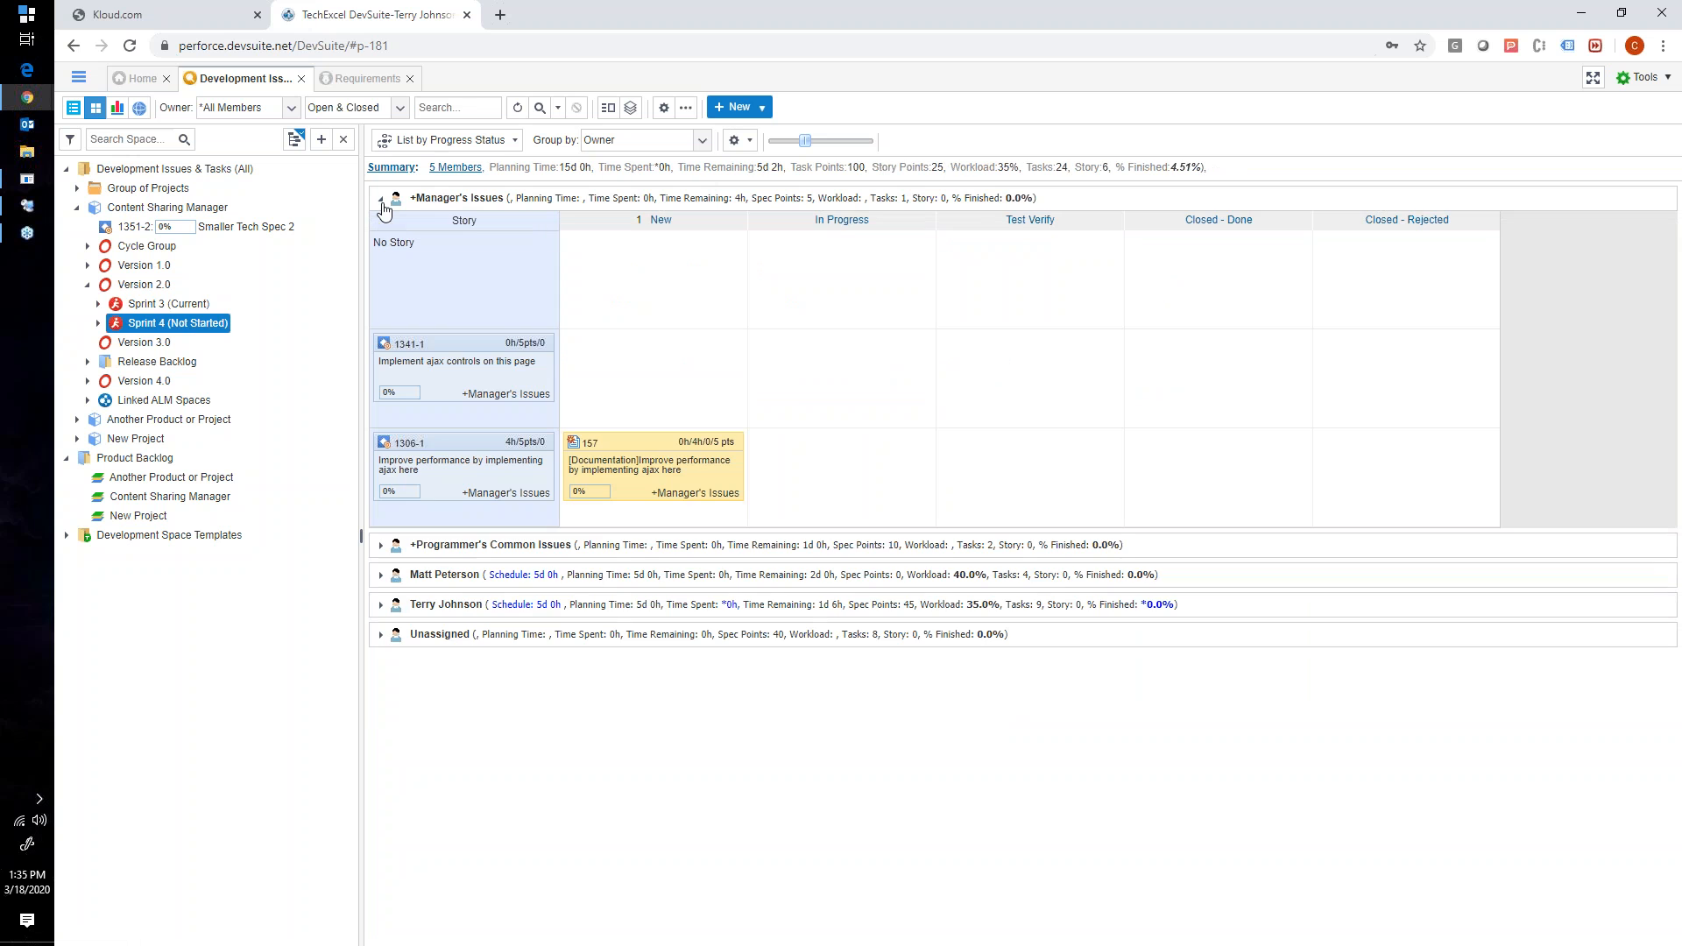
pyautogui.click(381, 544)
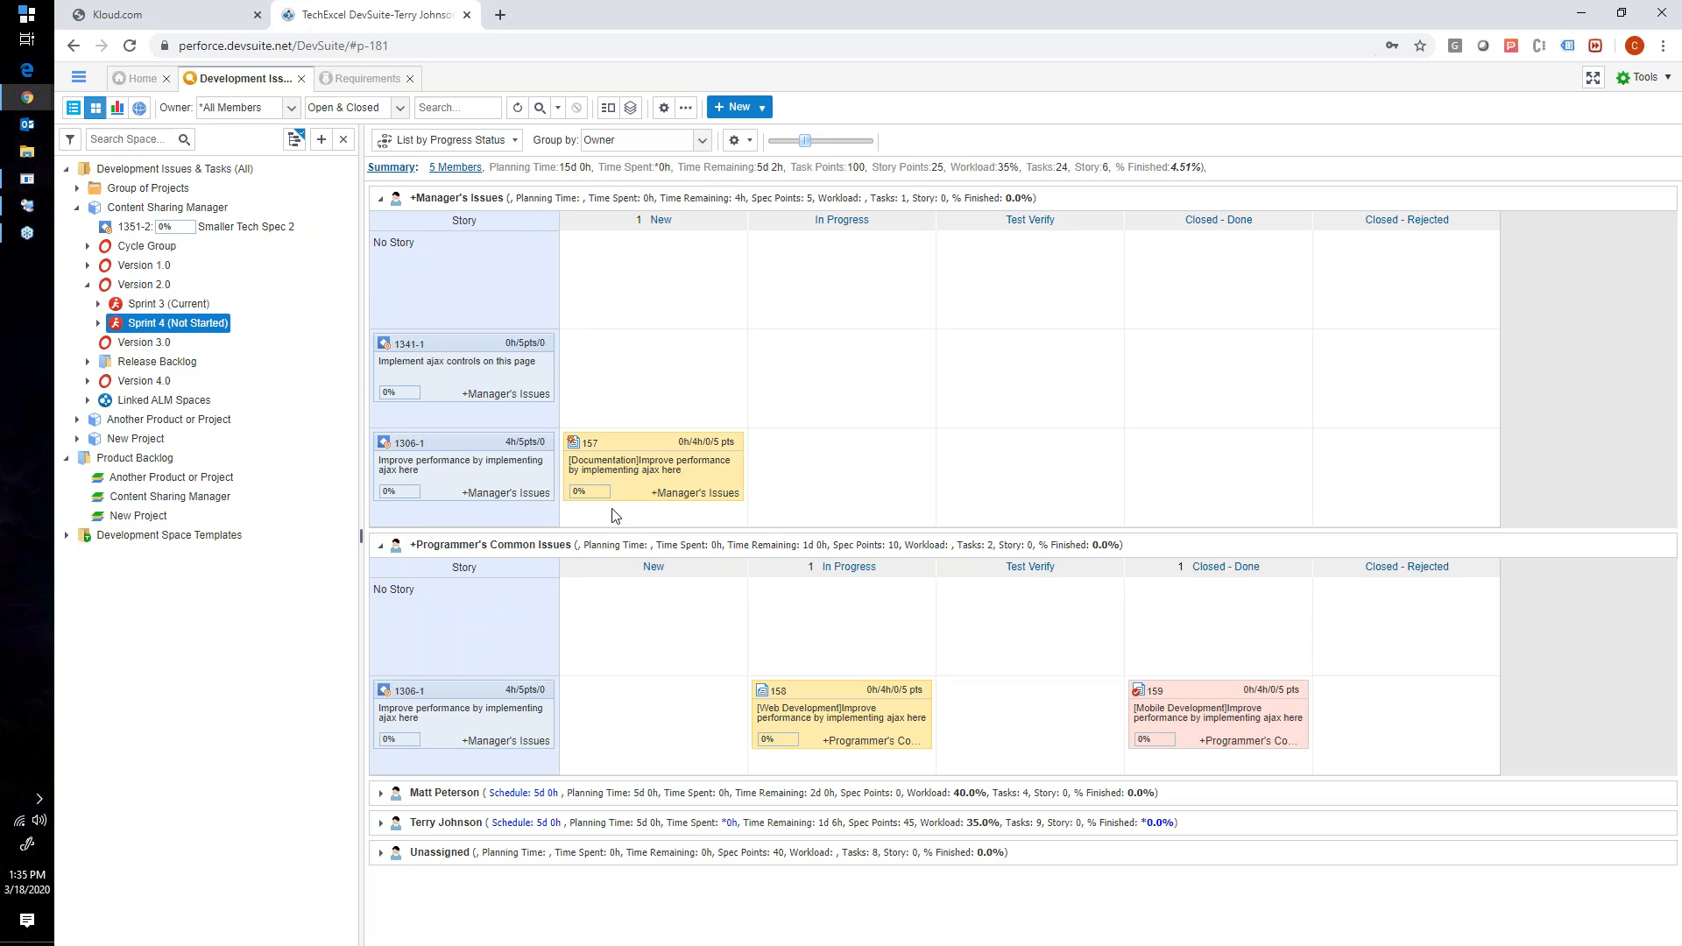
pyautogui.click(381, 793)
pyautogui.scroll(-2, 567, 768)
pyautogui.scroll(-3, 565, 768)
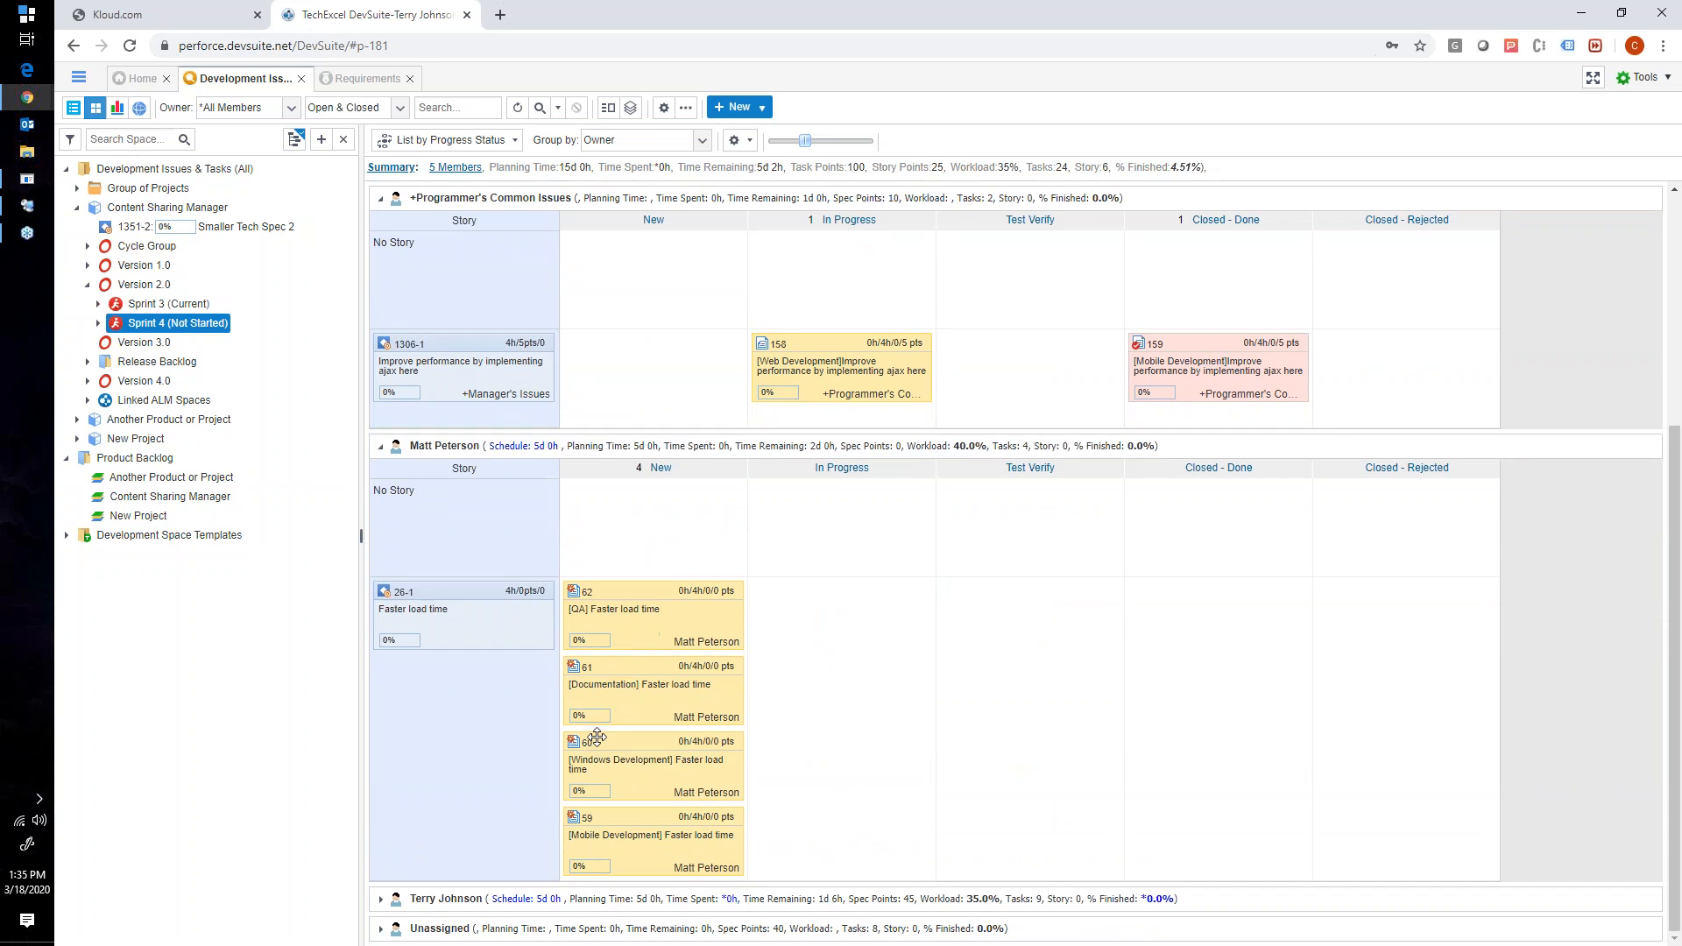
pyautogui.scroll(5, 680, 639)
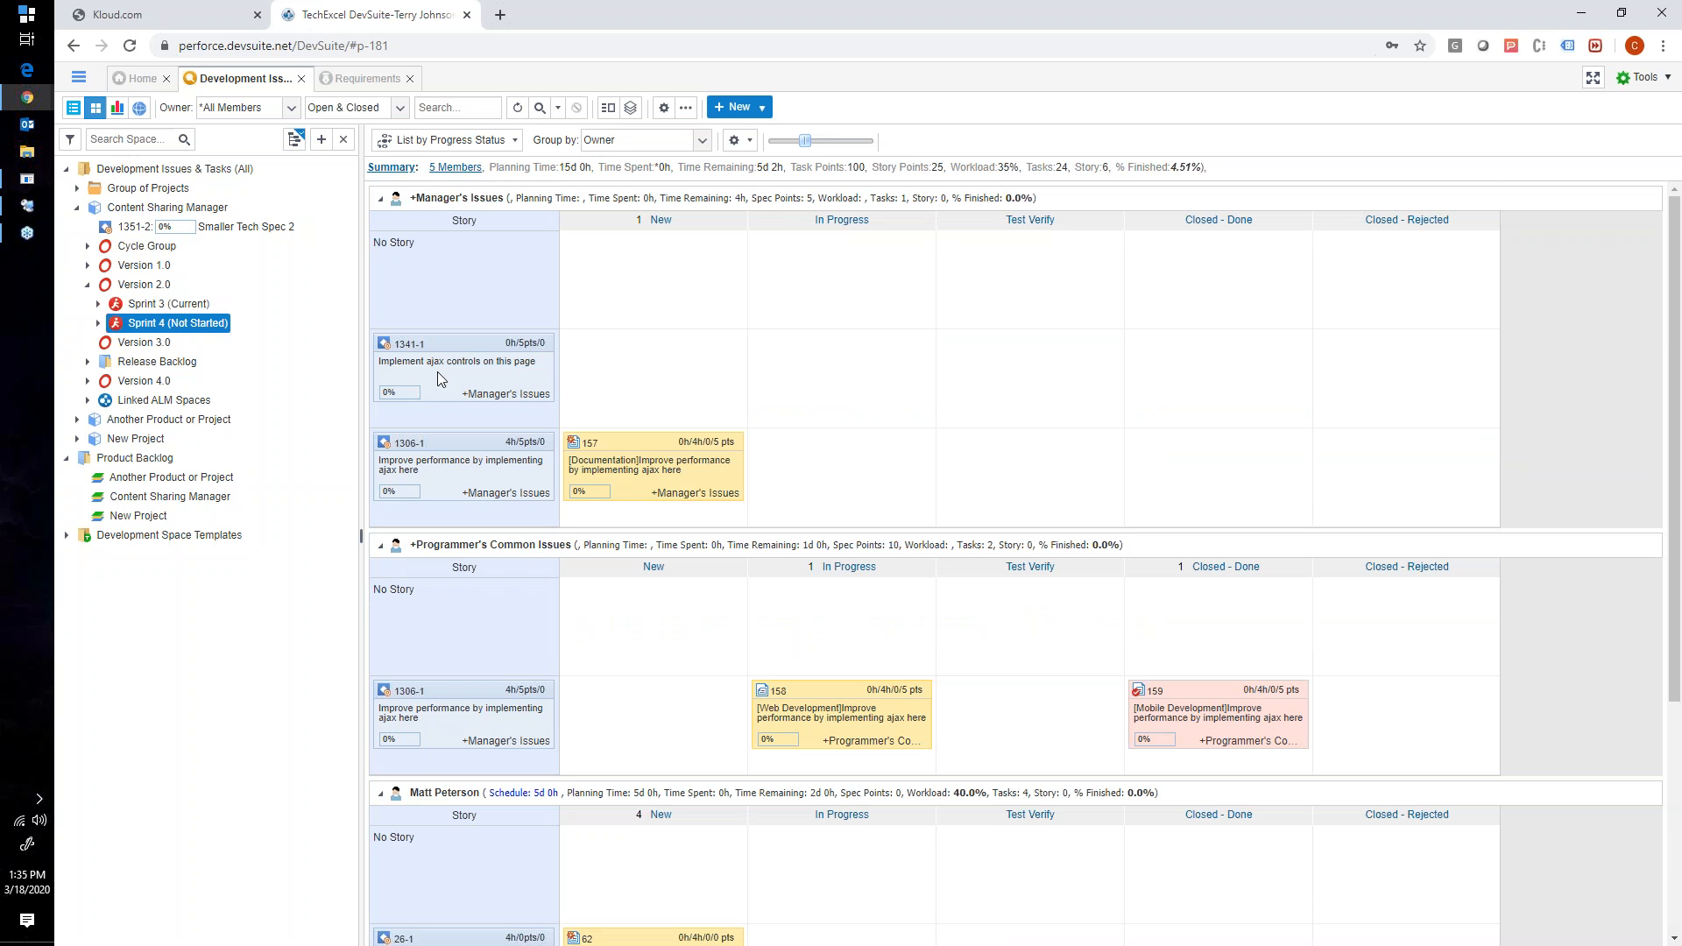
pyautogui.click(380, 199)
pyautogui.click(381, 229)
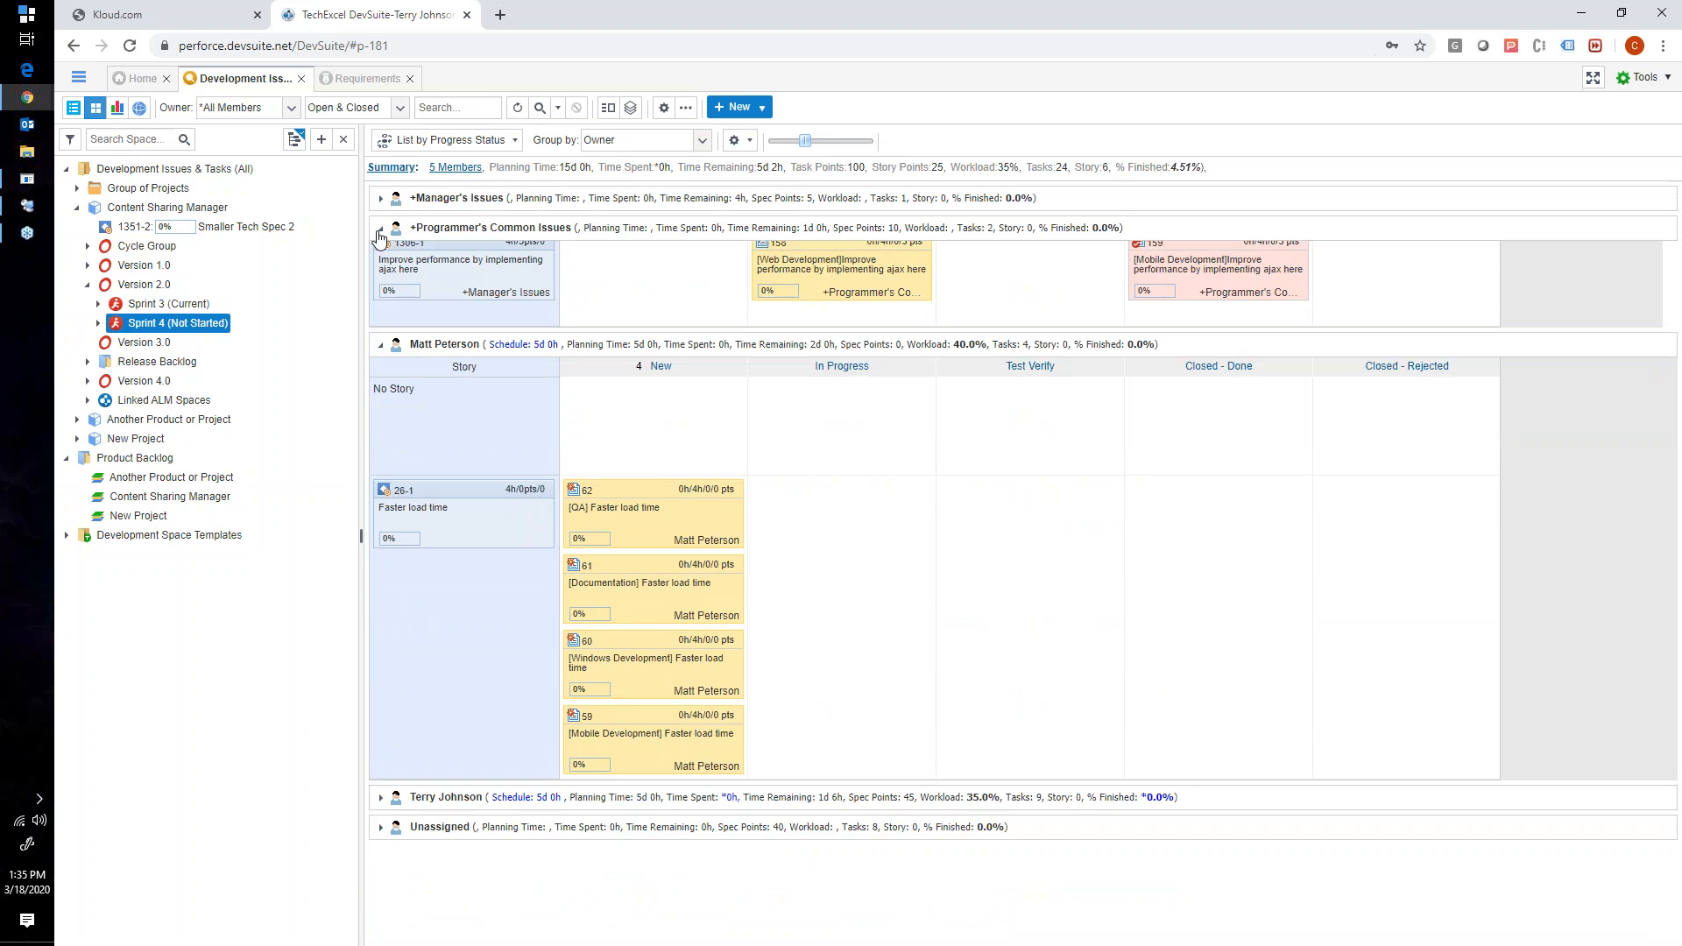
pyautogui.click(380, 258)
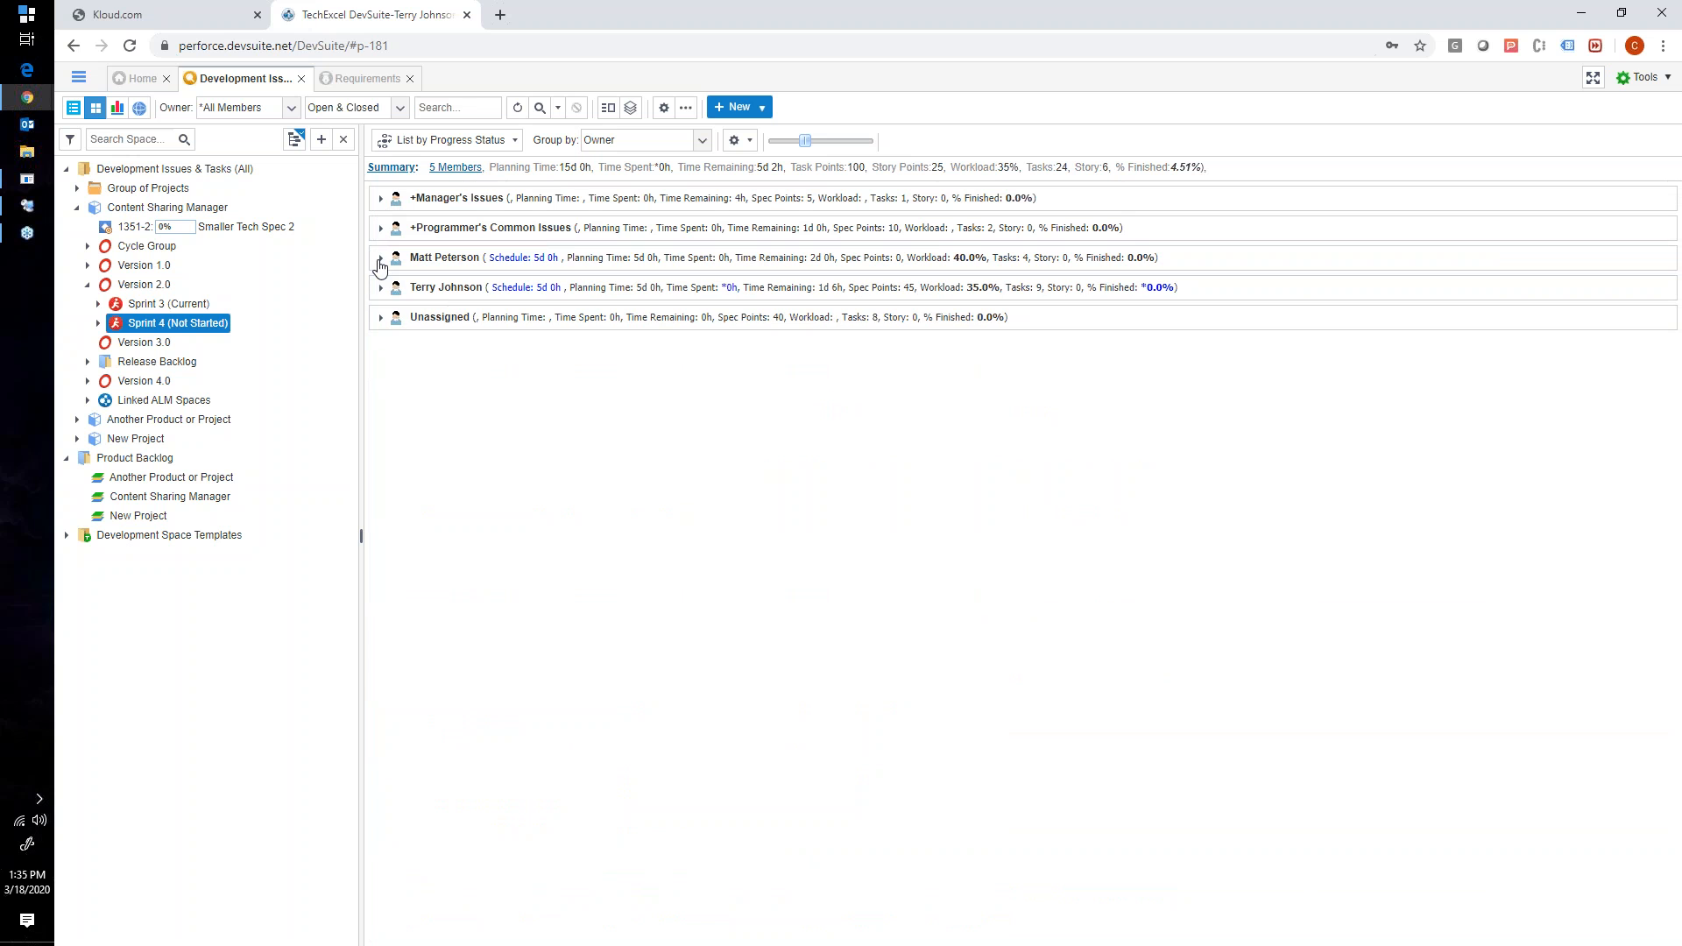
# - Recheck the +Manager's Issues and +Programmer's Common Issues lanes and view the fields available for grouping the board
pyautogui.click(381, 199)
pyautogui.click(381, 199)
pyautogui.click(380, 229)
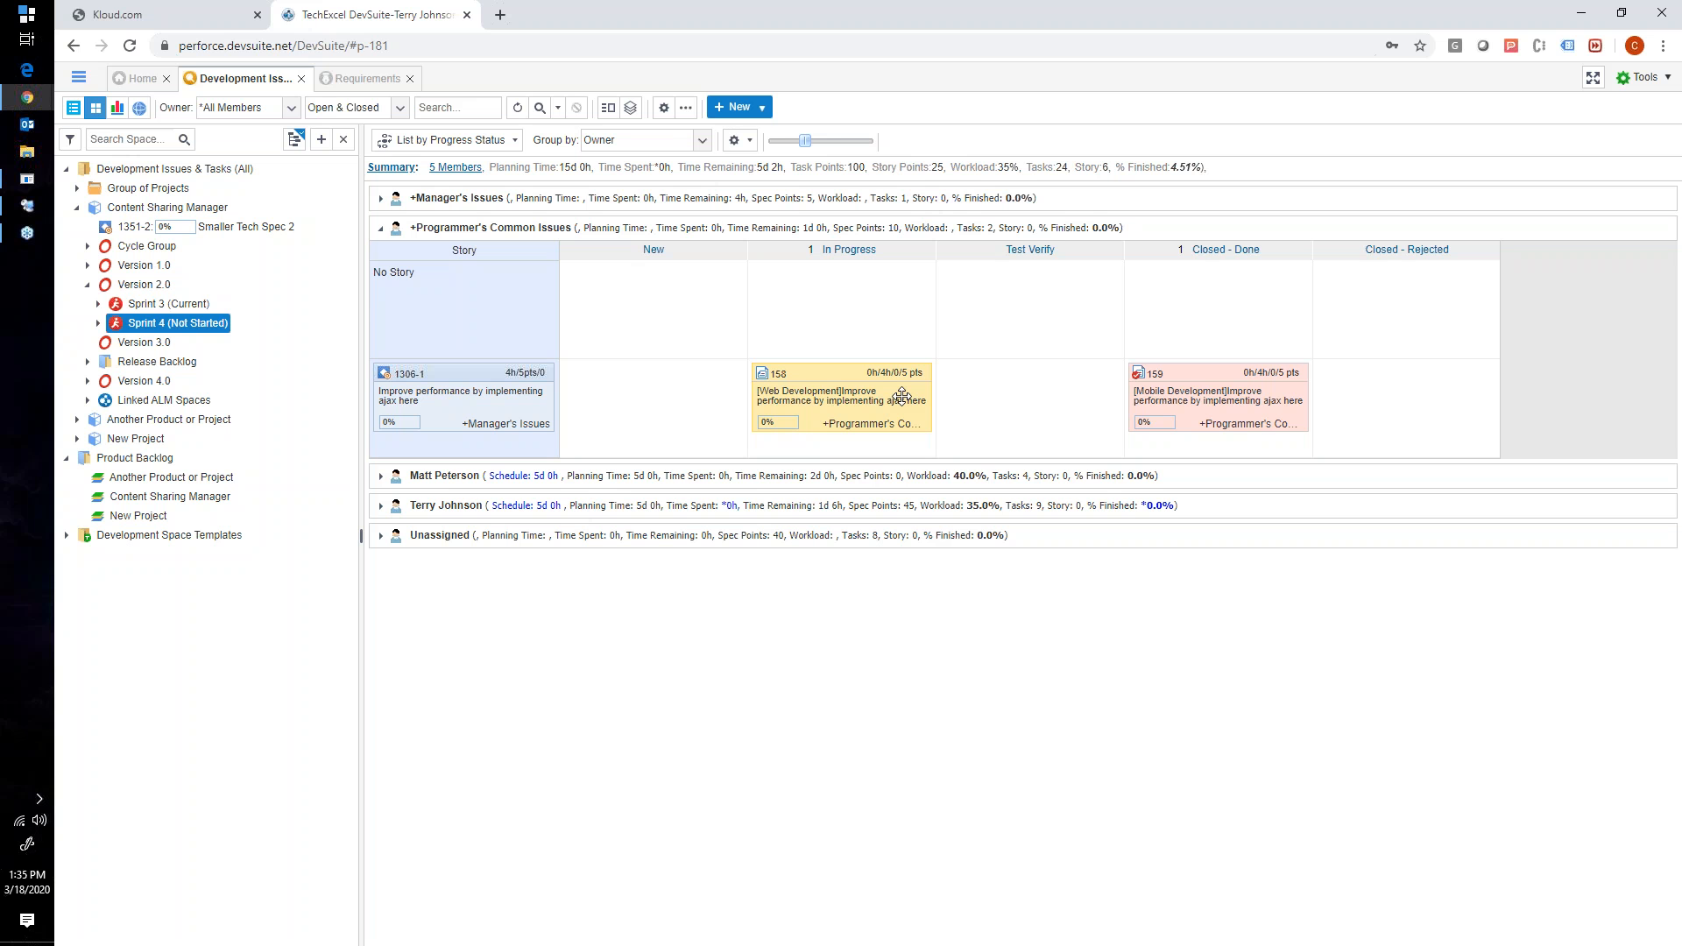
pyautogui.click(380, 229)
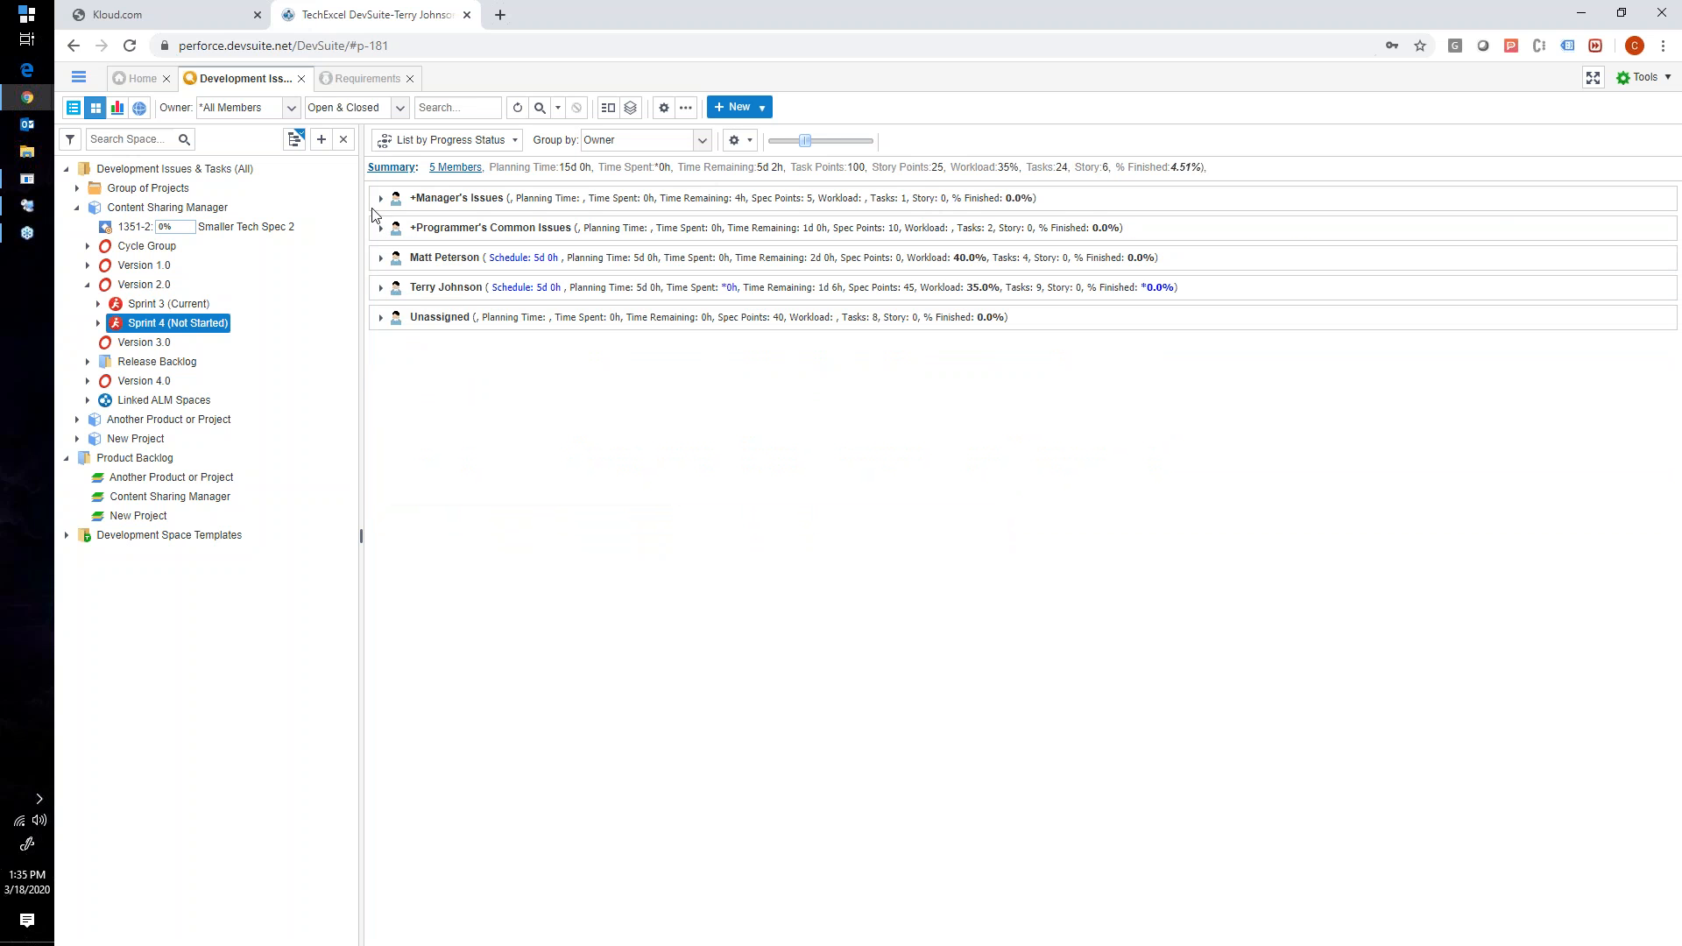
pyautogui.click(381, 197)
pyautogui.click(604, 142)
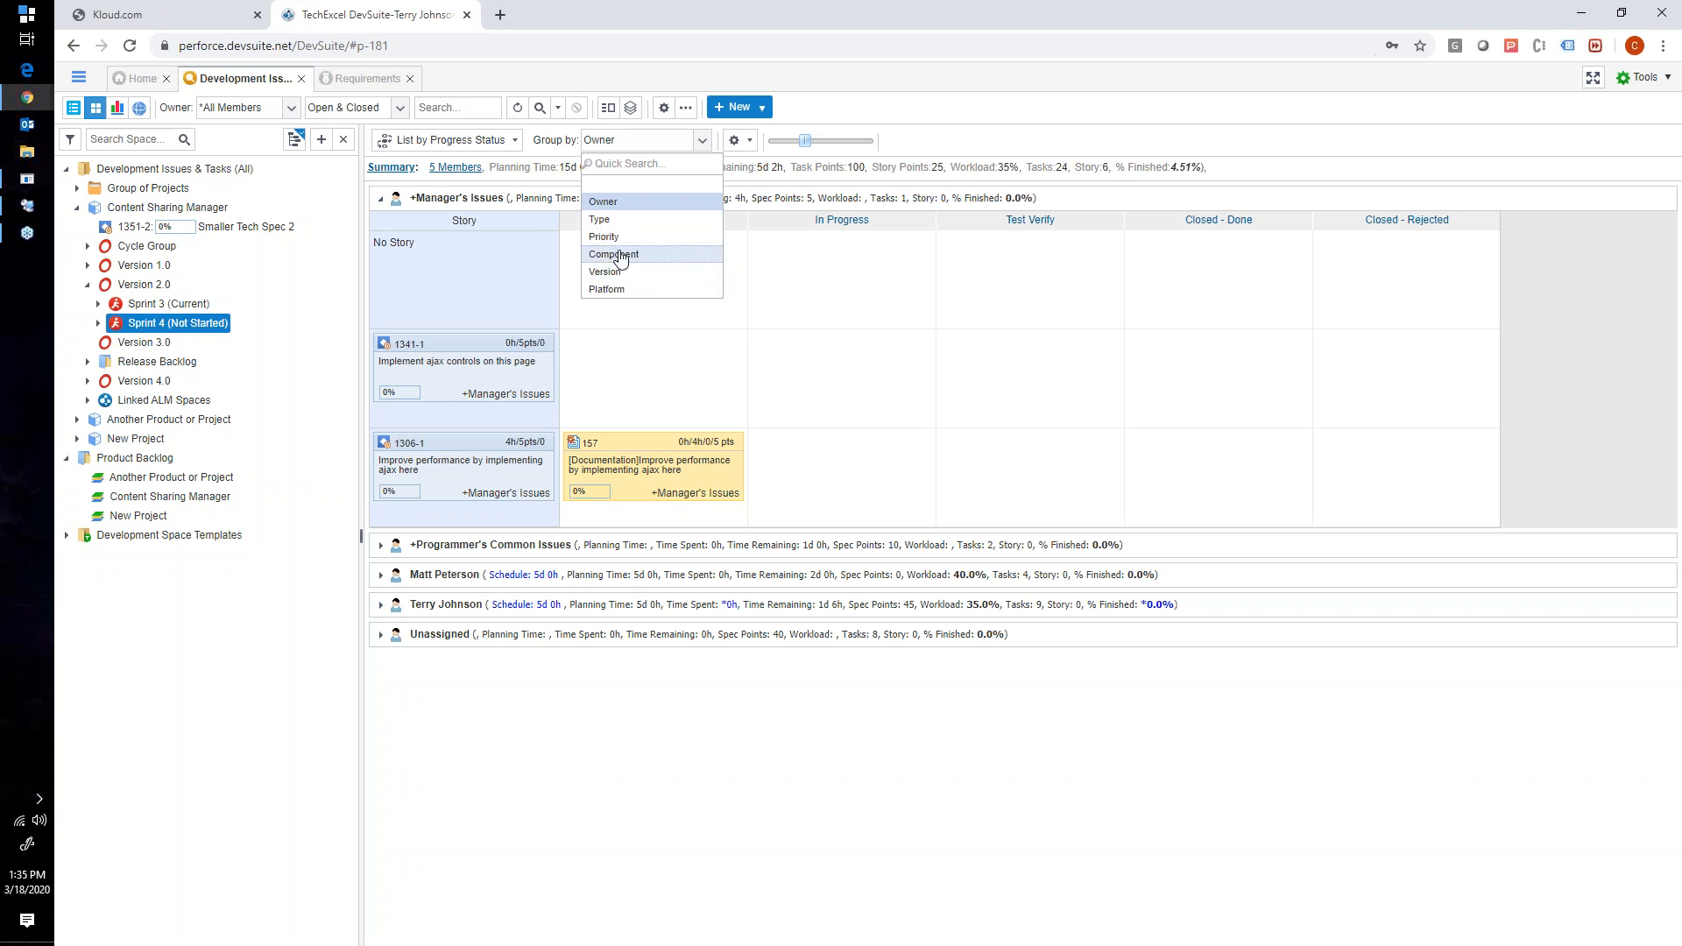
pyautogui.click(380, 198)
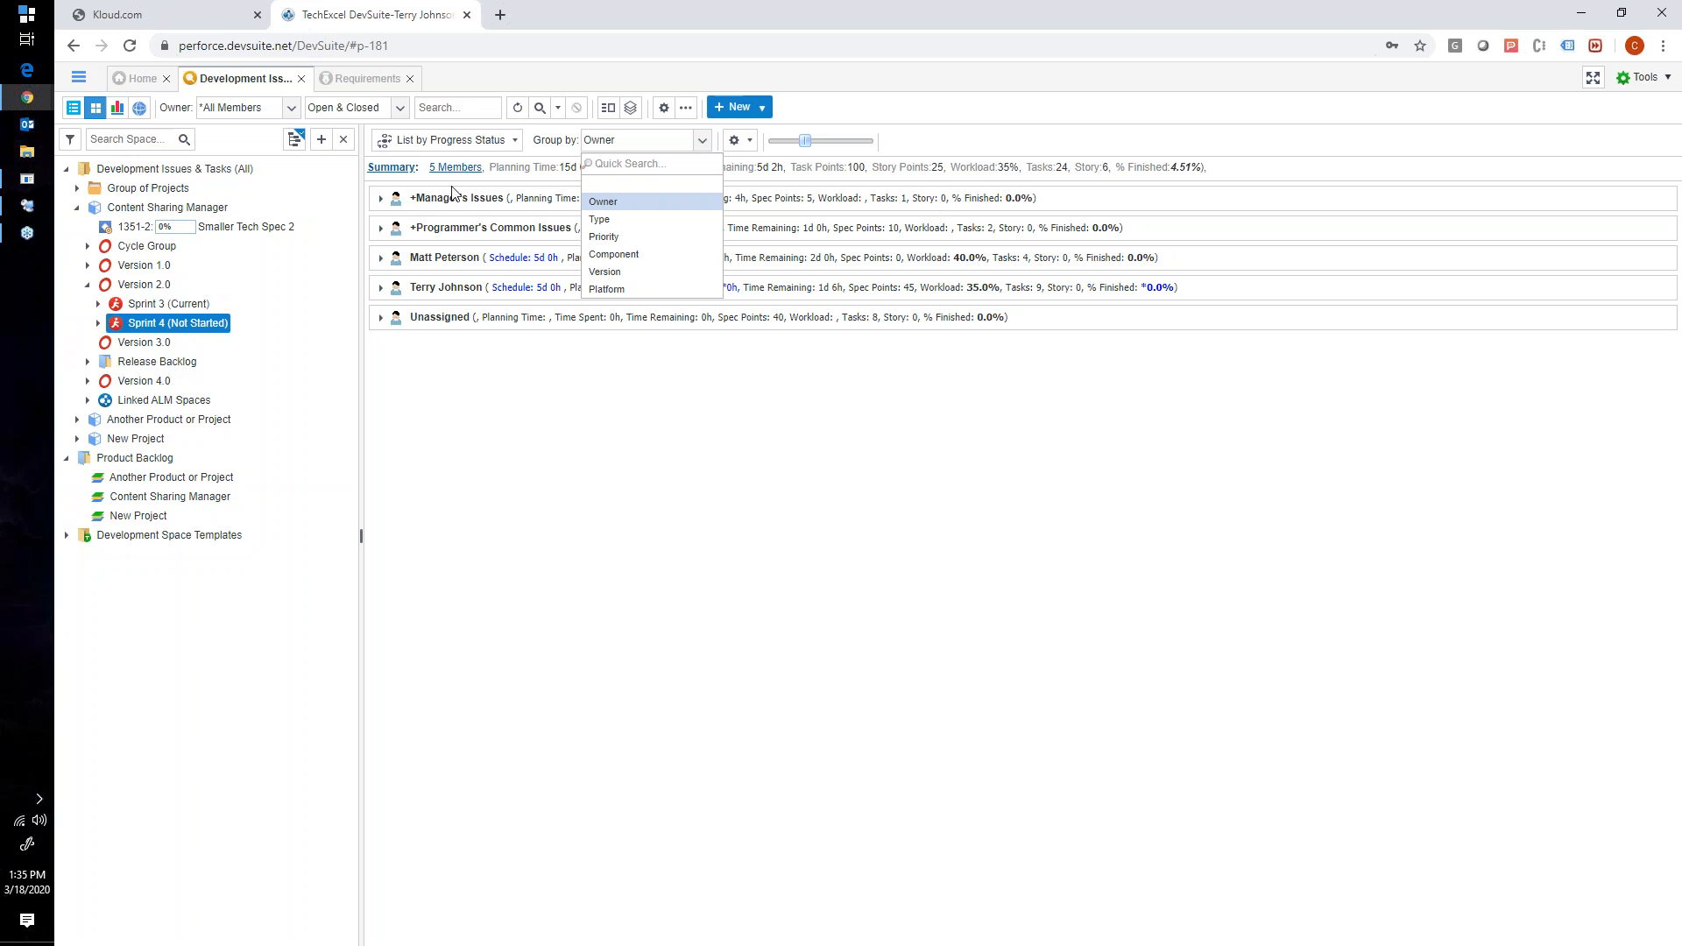
# - Arrange the Sprint 4 board with List by Planned Finish Date and group it by Owner
pyautogui.click(501, 144)
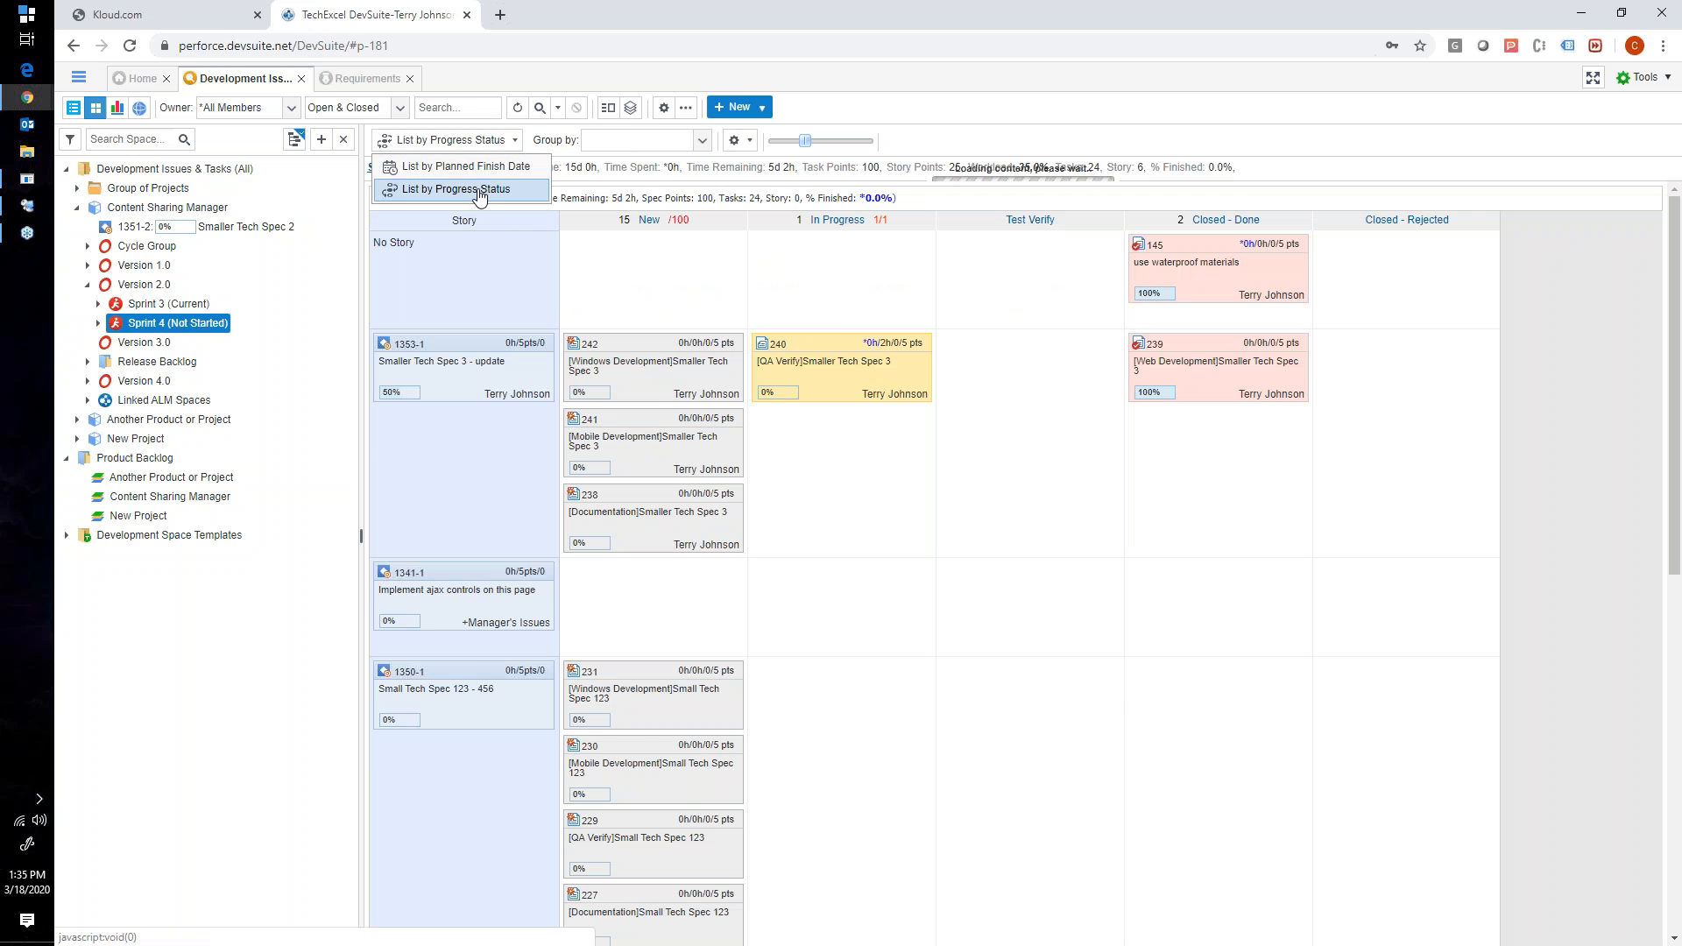
pyautogui.click(487, 188)
pyautogui.click(491, 146)
pyautogui.click(466, 167)
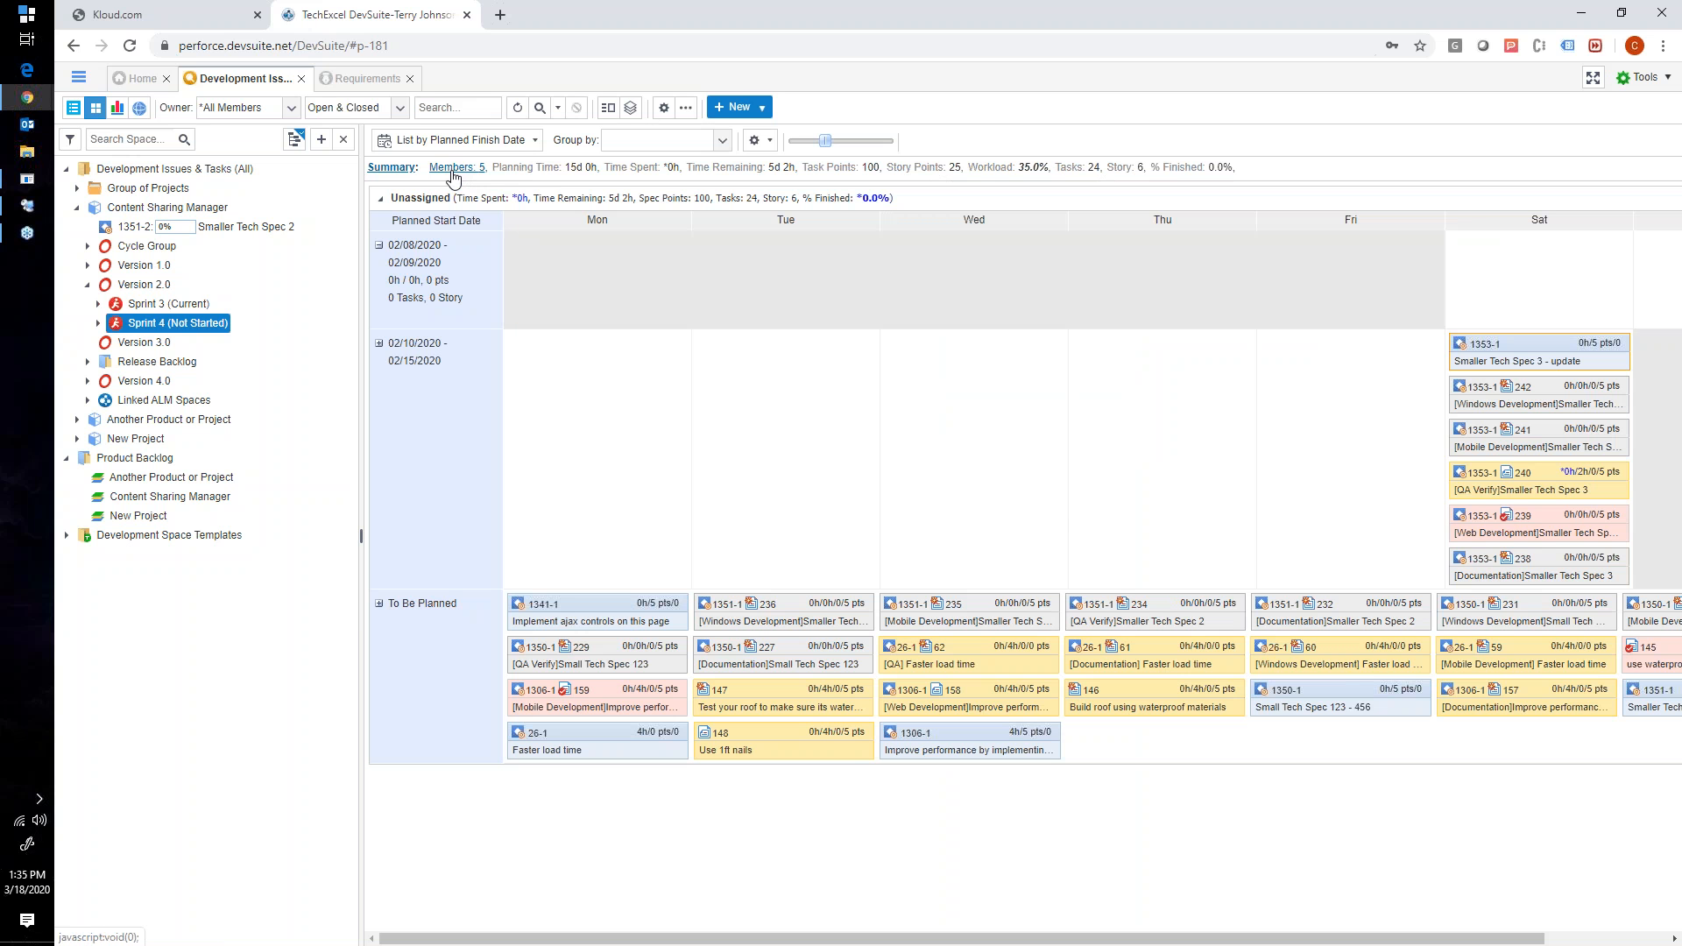
pyautogui.click(624, 150)
pyautogui.click(623, 199)
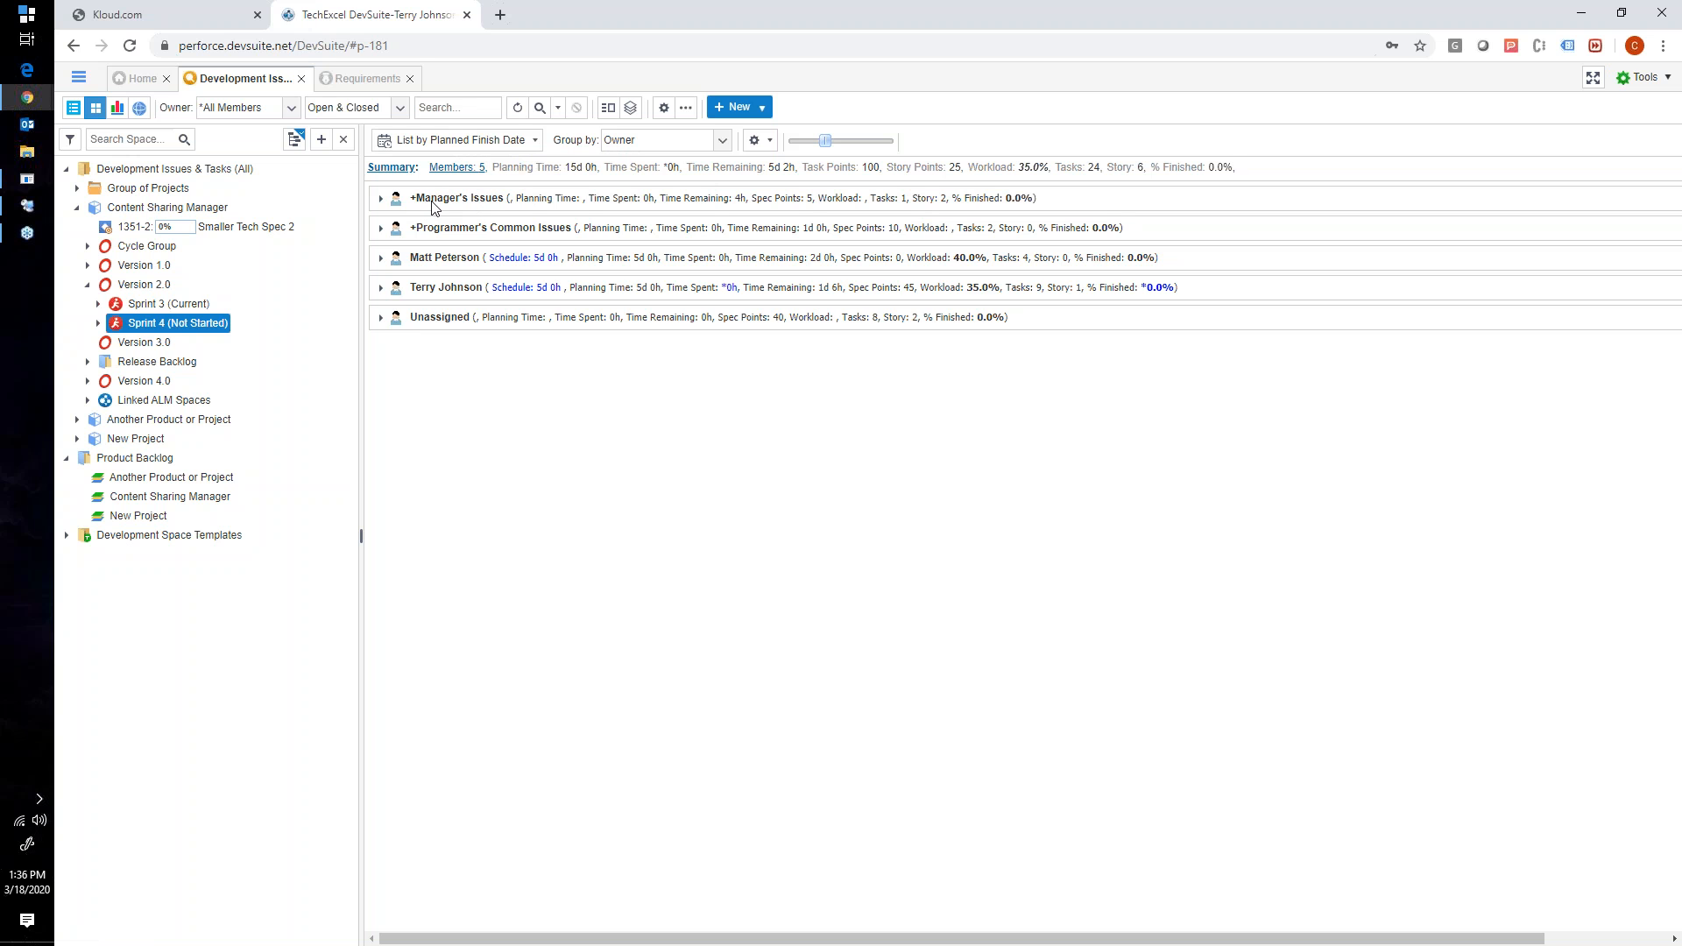
# - In the +Manager's Issues lane, try to schedule task 157 for Tuesday and move story 1306-1 to Wednesday of 02/10/2020 - 02/15/2020
pyautogui.click(382, 199)
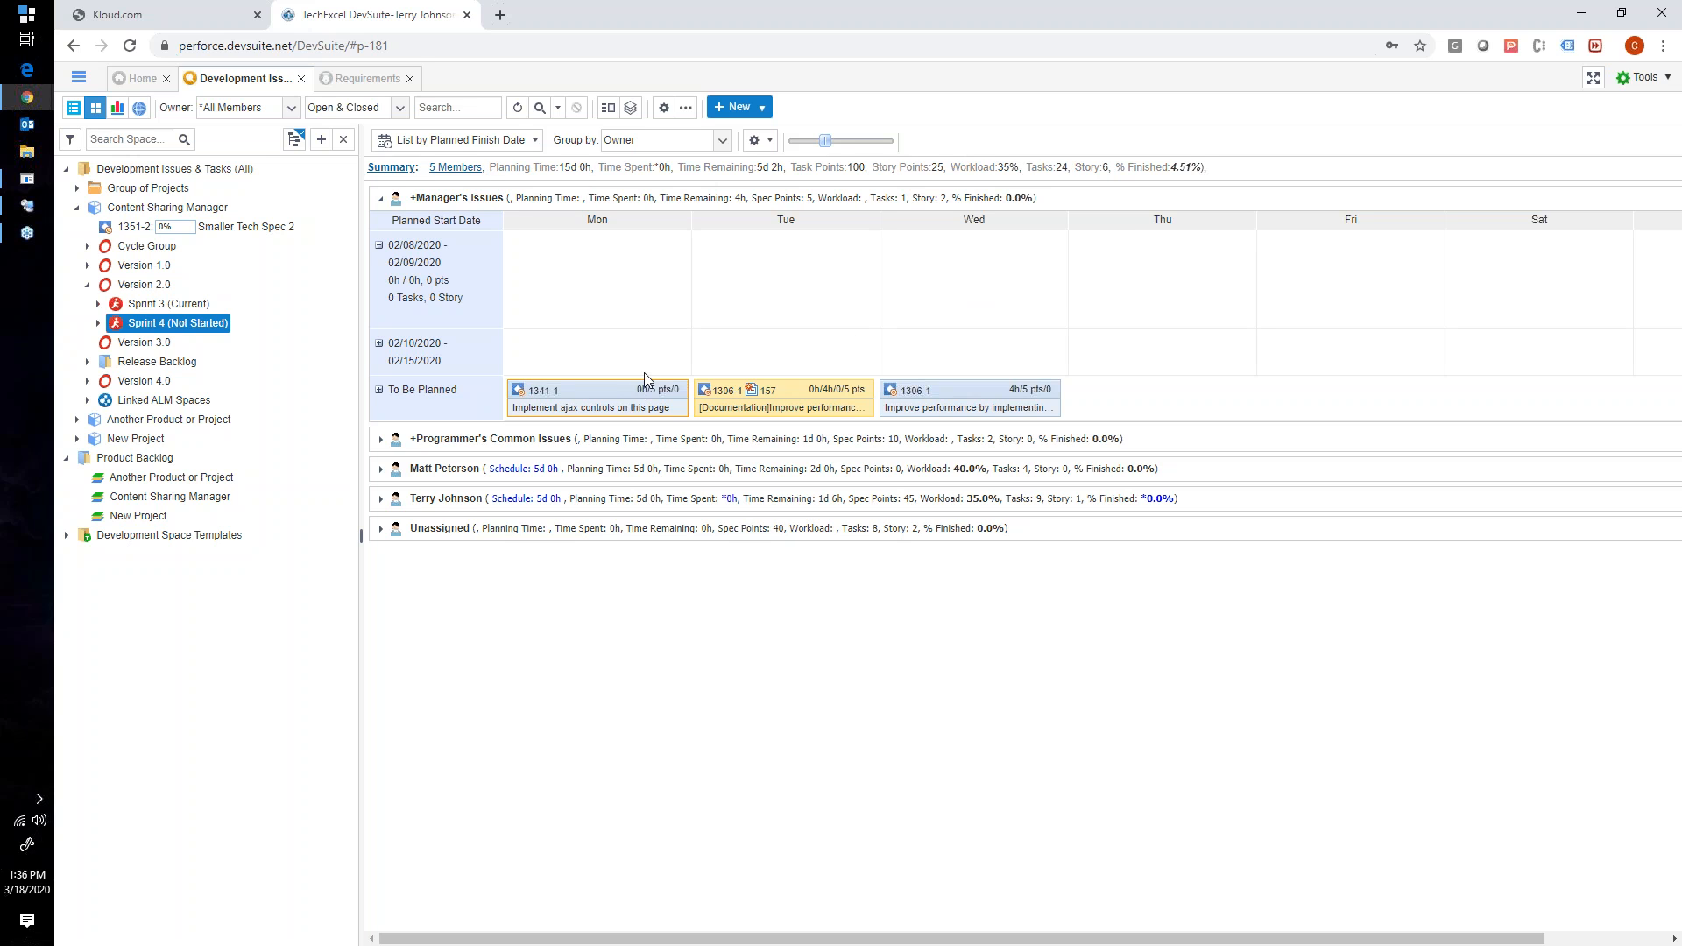
pyautogui.moveTo(752, 409); pyautogui.dragTo(814, 318)
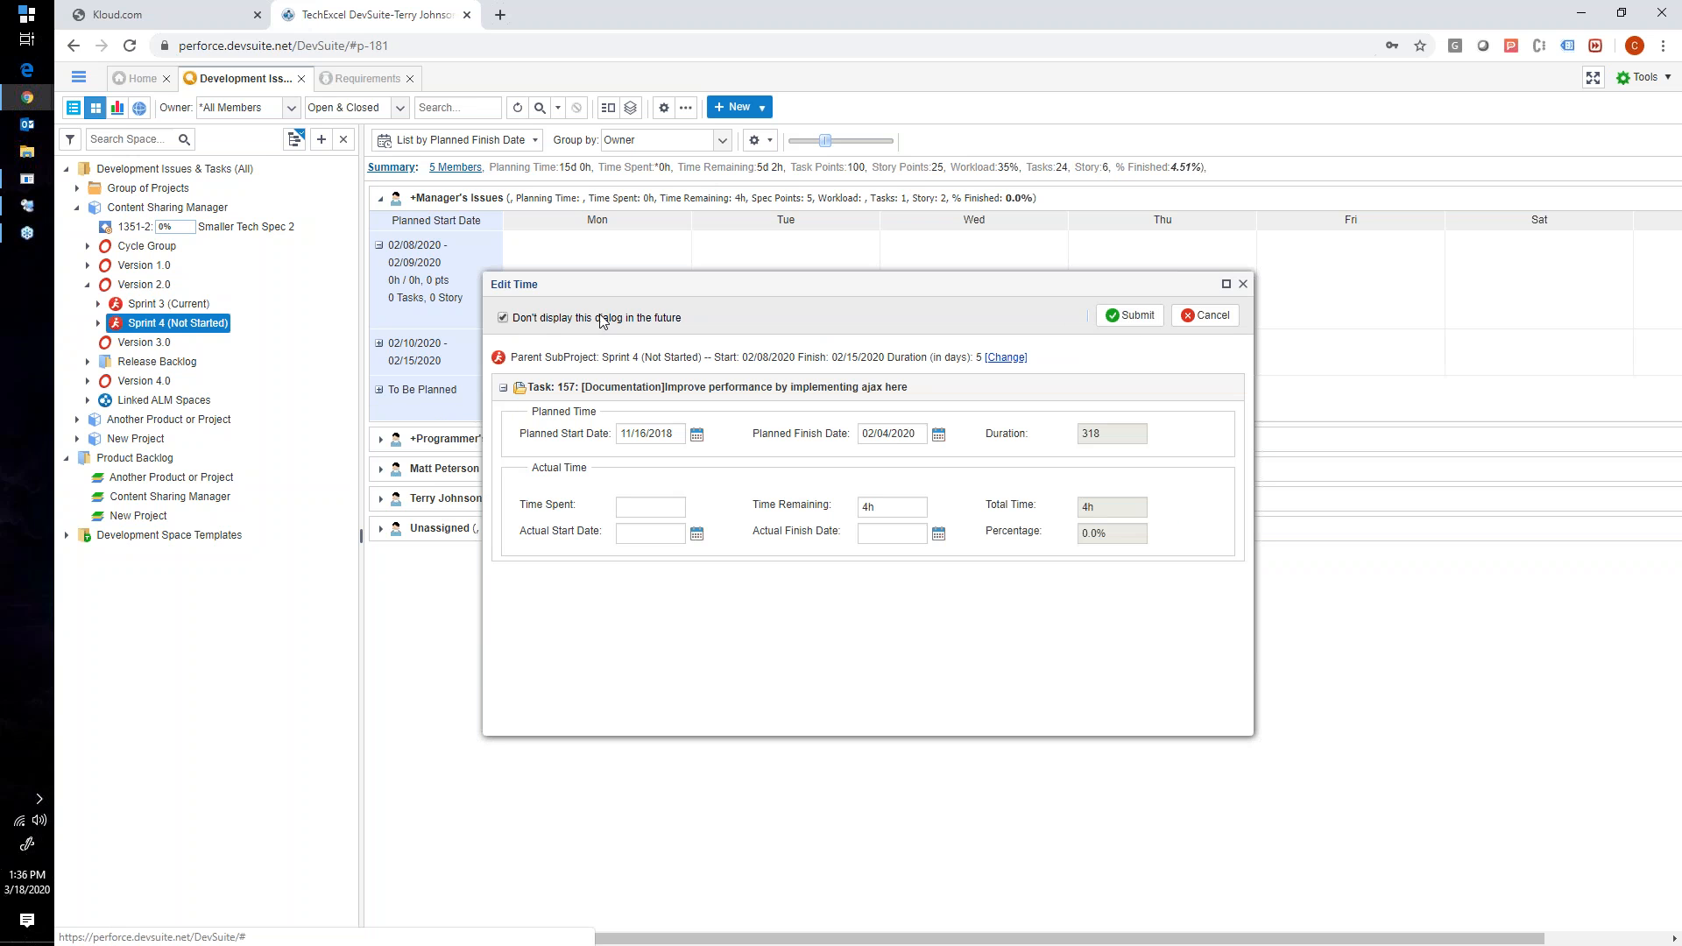
pyautogui.click(1139, 315)
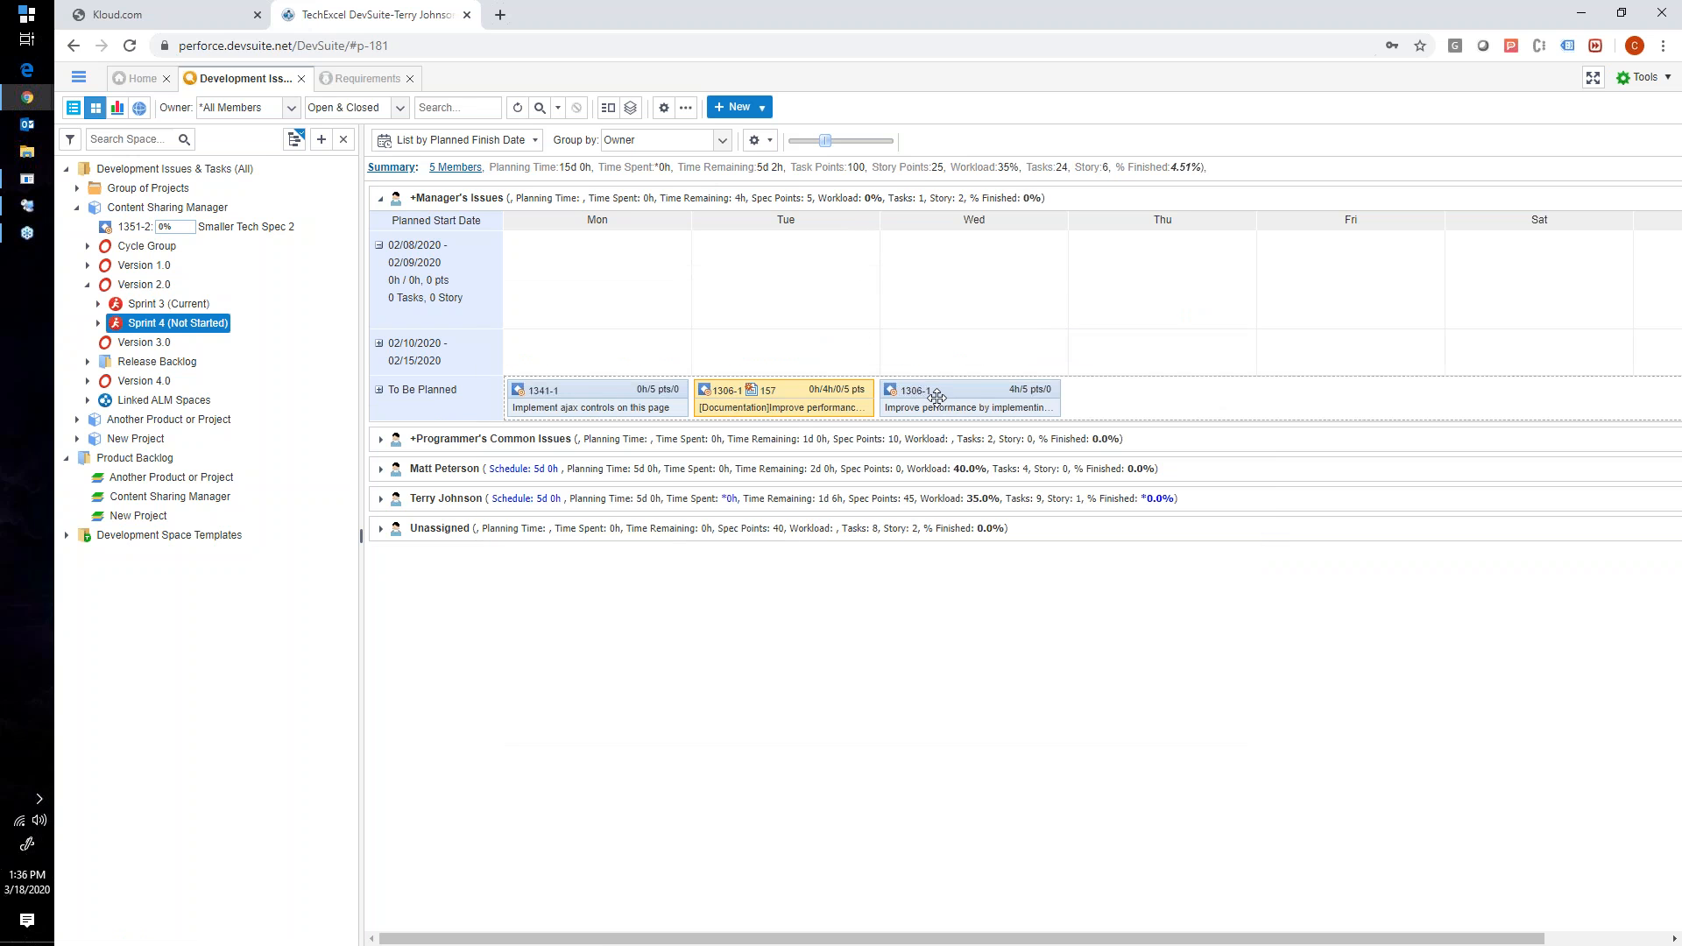
pyautogui.moveTo(934, 390); pyautogui.dragTo(963, 359)
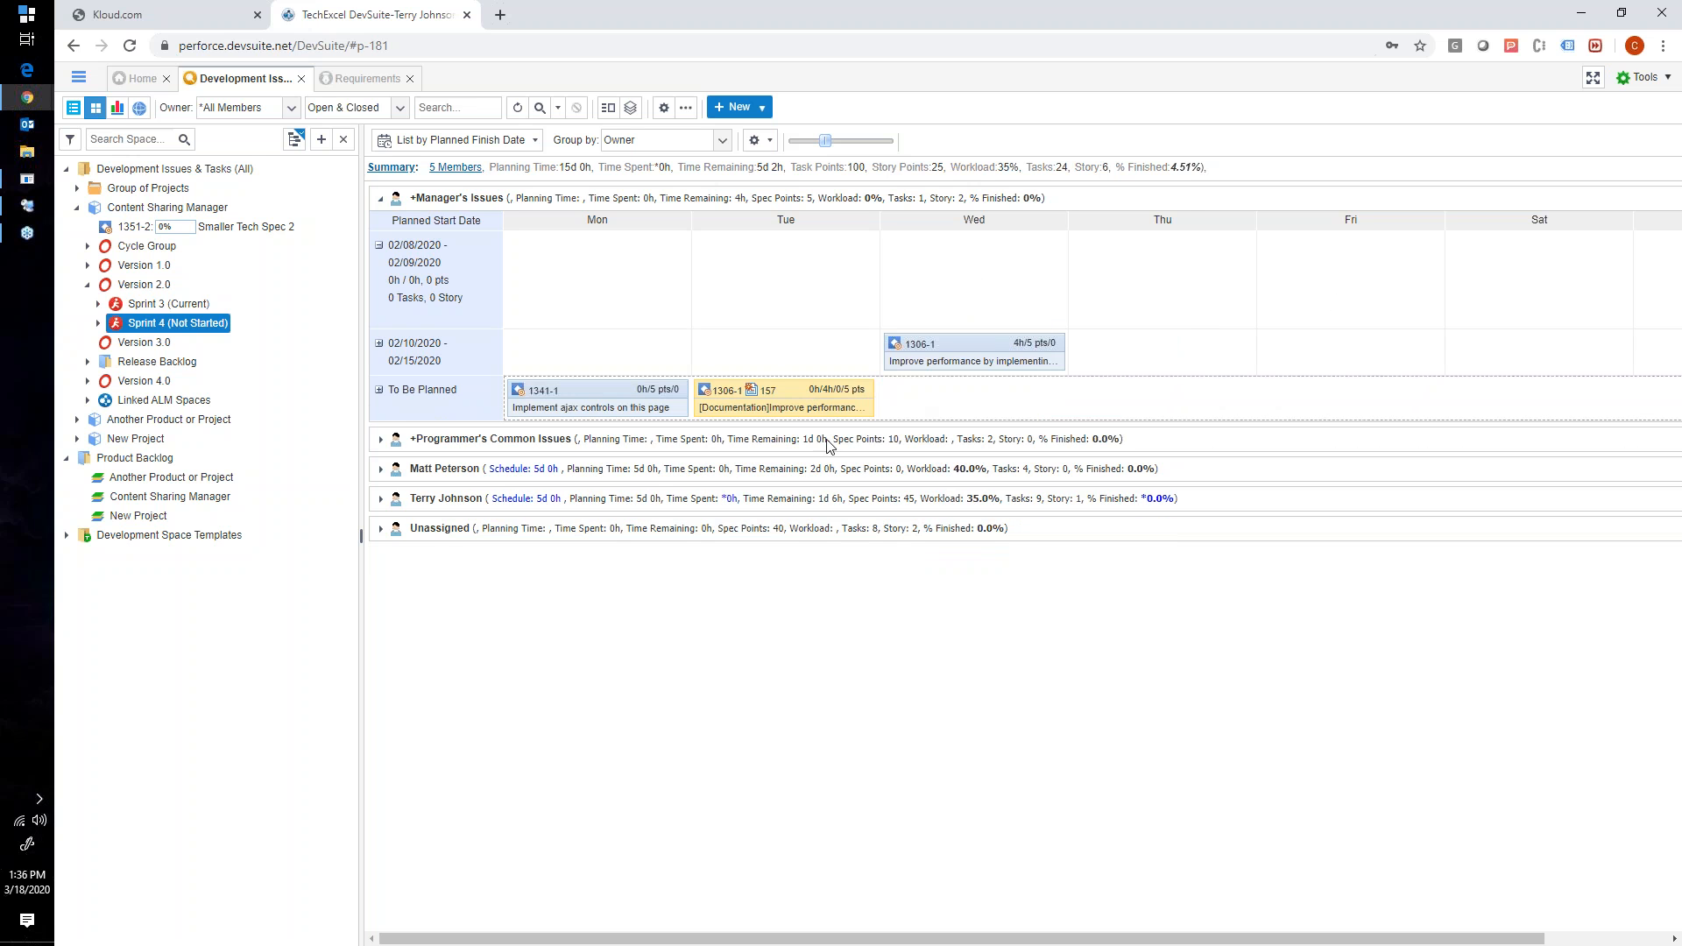
pyautogui.moveTo(757, 390); pyautogui.dragTo(818, 391)
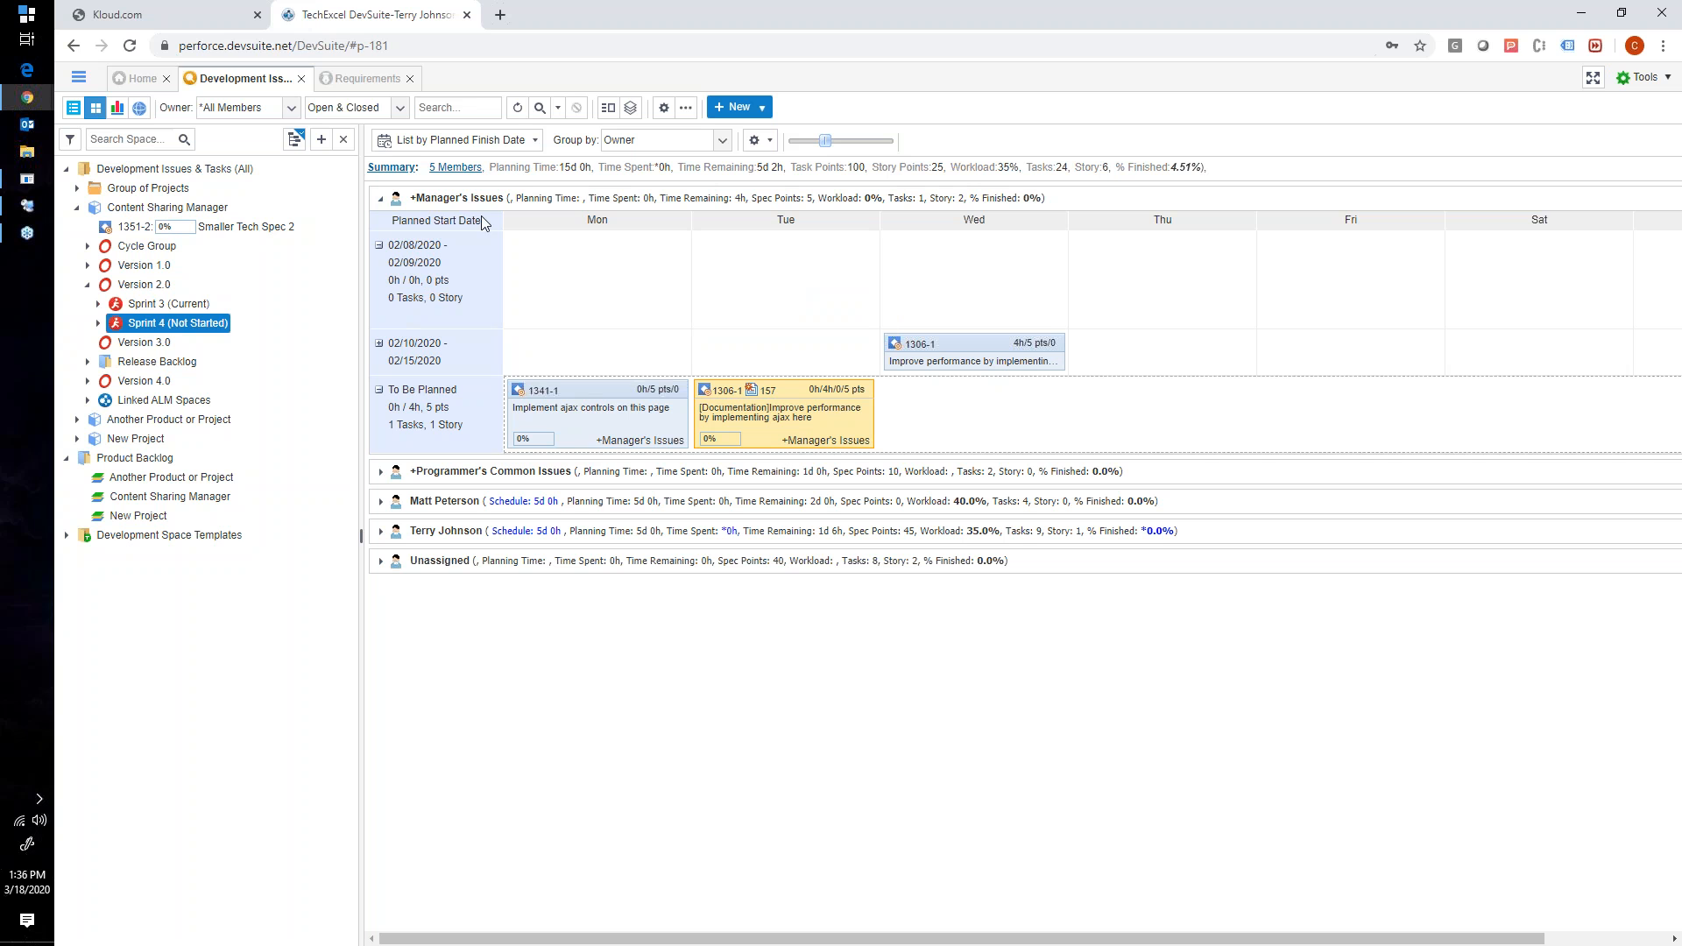
# - Collapse the +Manager's Issues lane and expand the first team member's lane to view the tasks still to plan
pyautogui.click(396, 202)
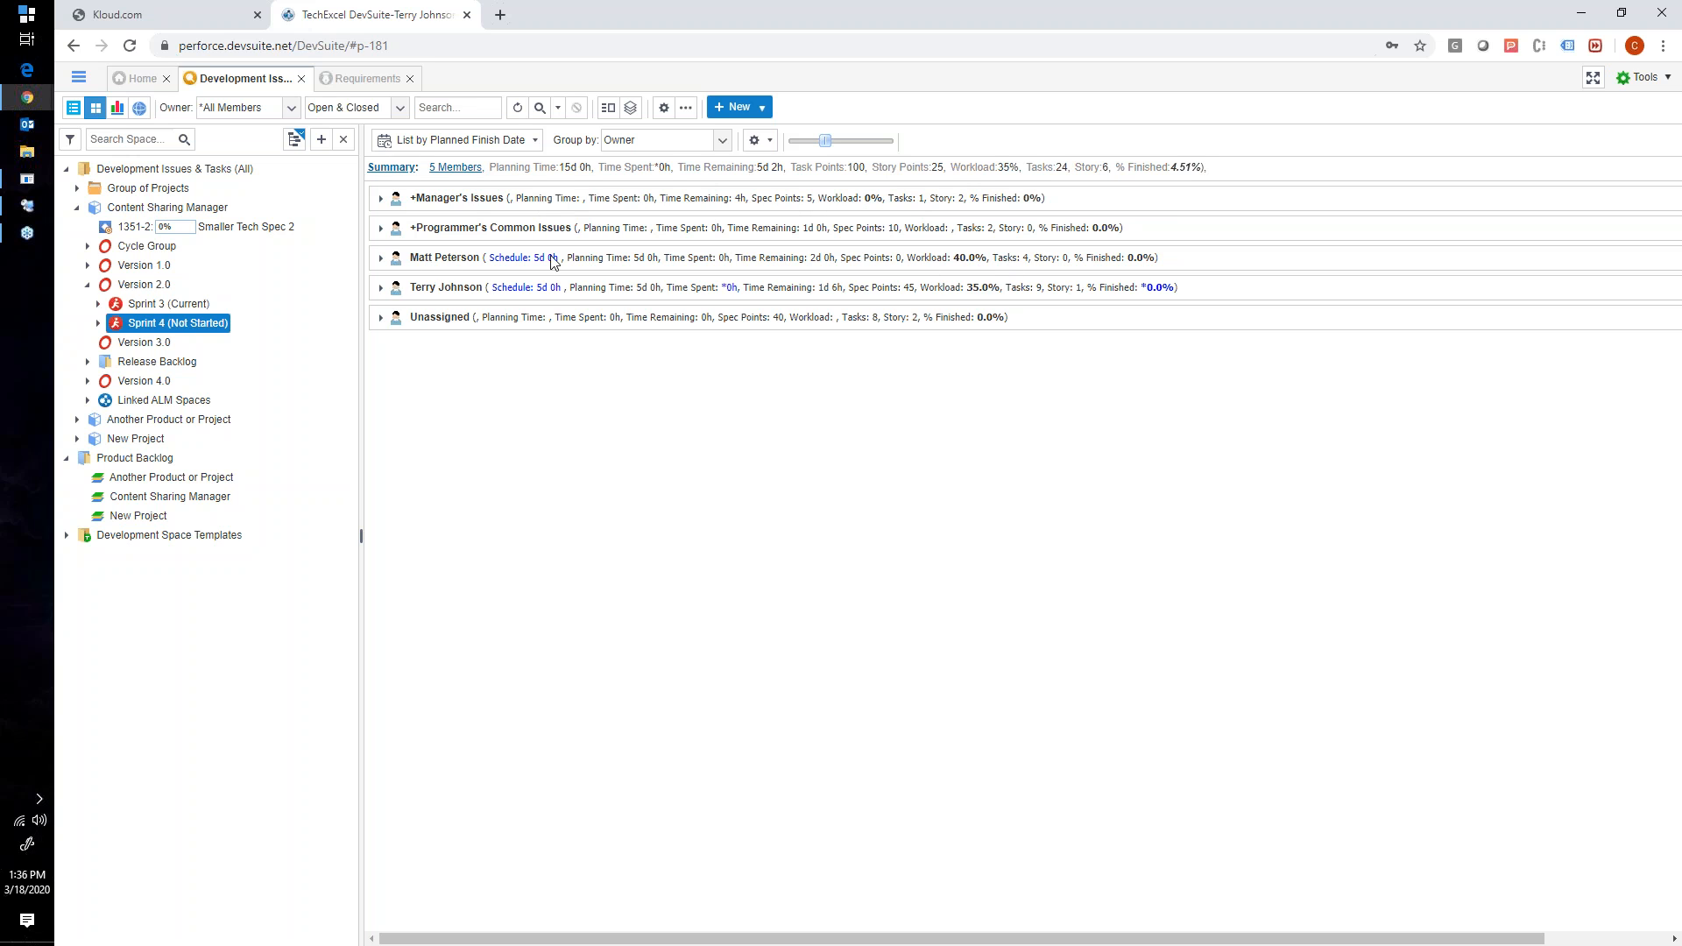
pyautogui.click(381, 259)
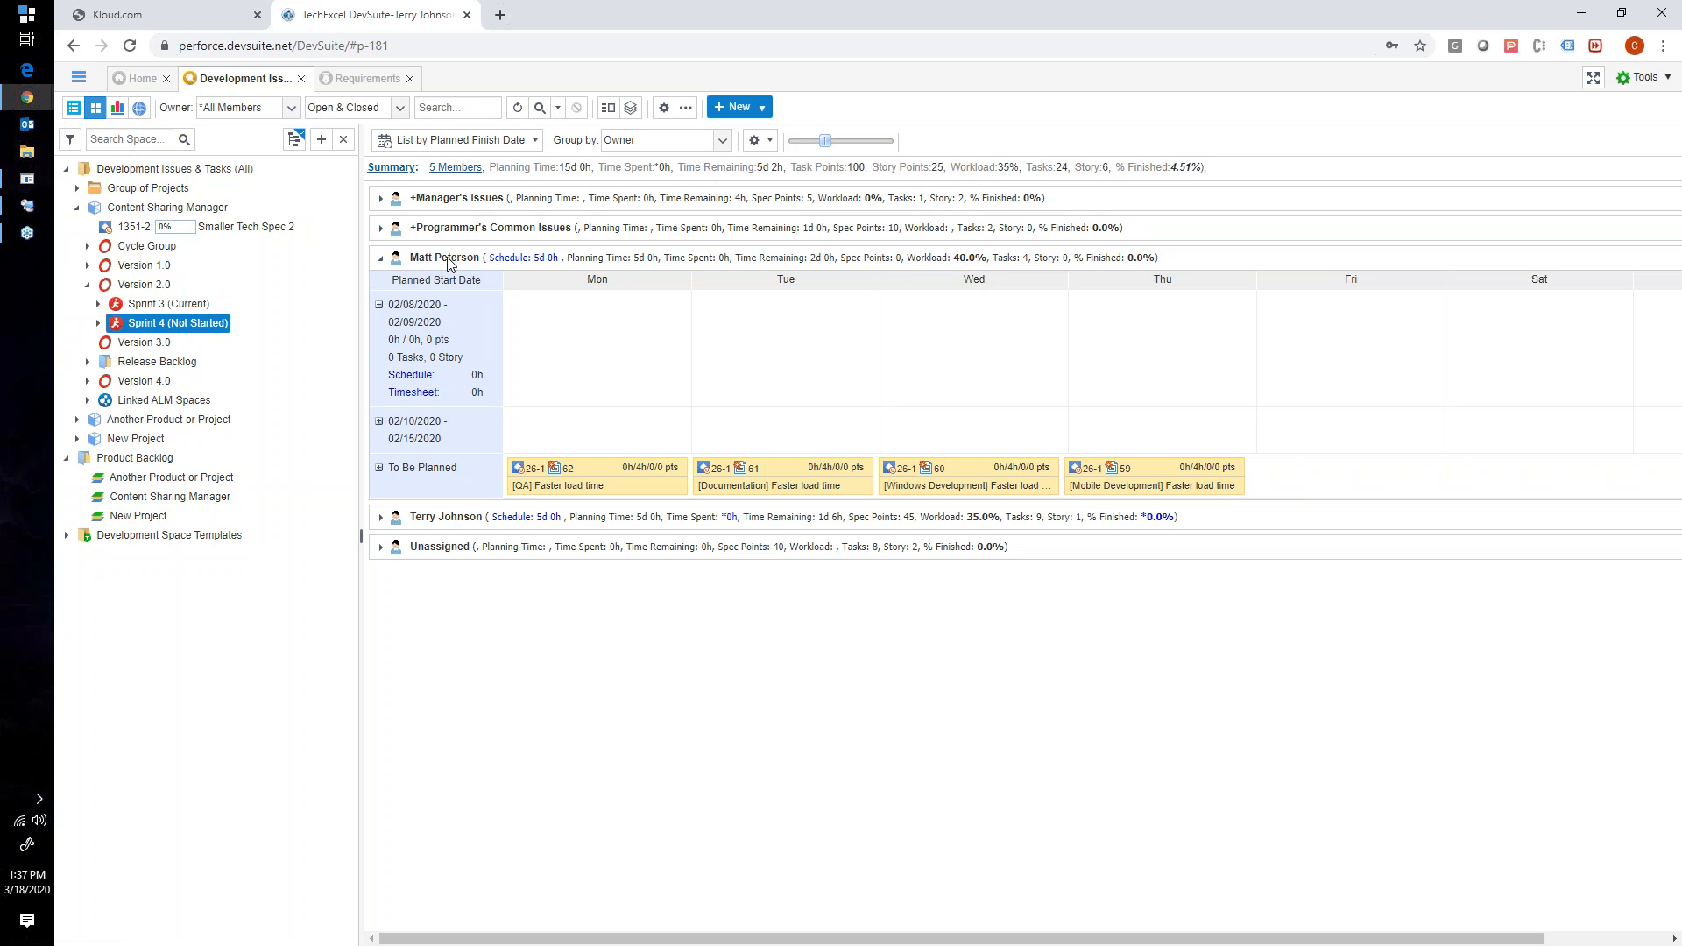
# - View the expanded team member's Sprint 4 work schedule, close it, and collapse that member's lane
pyautogui.click(512, 260)
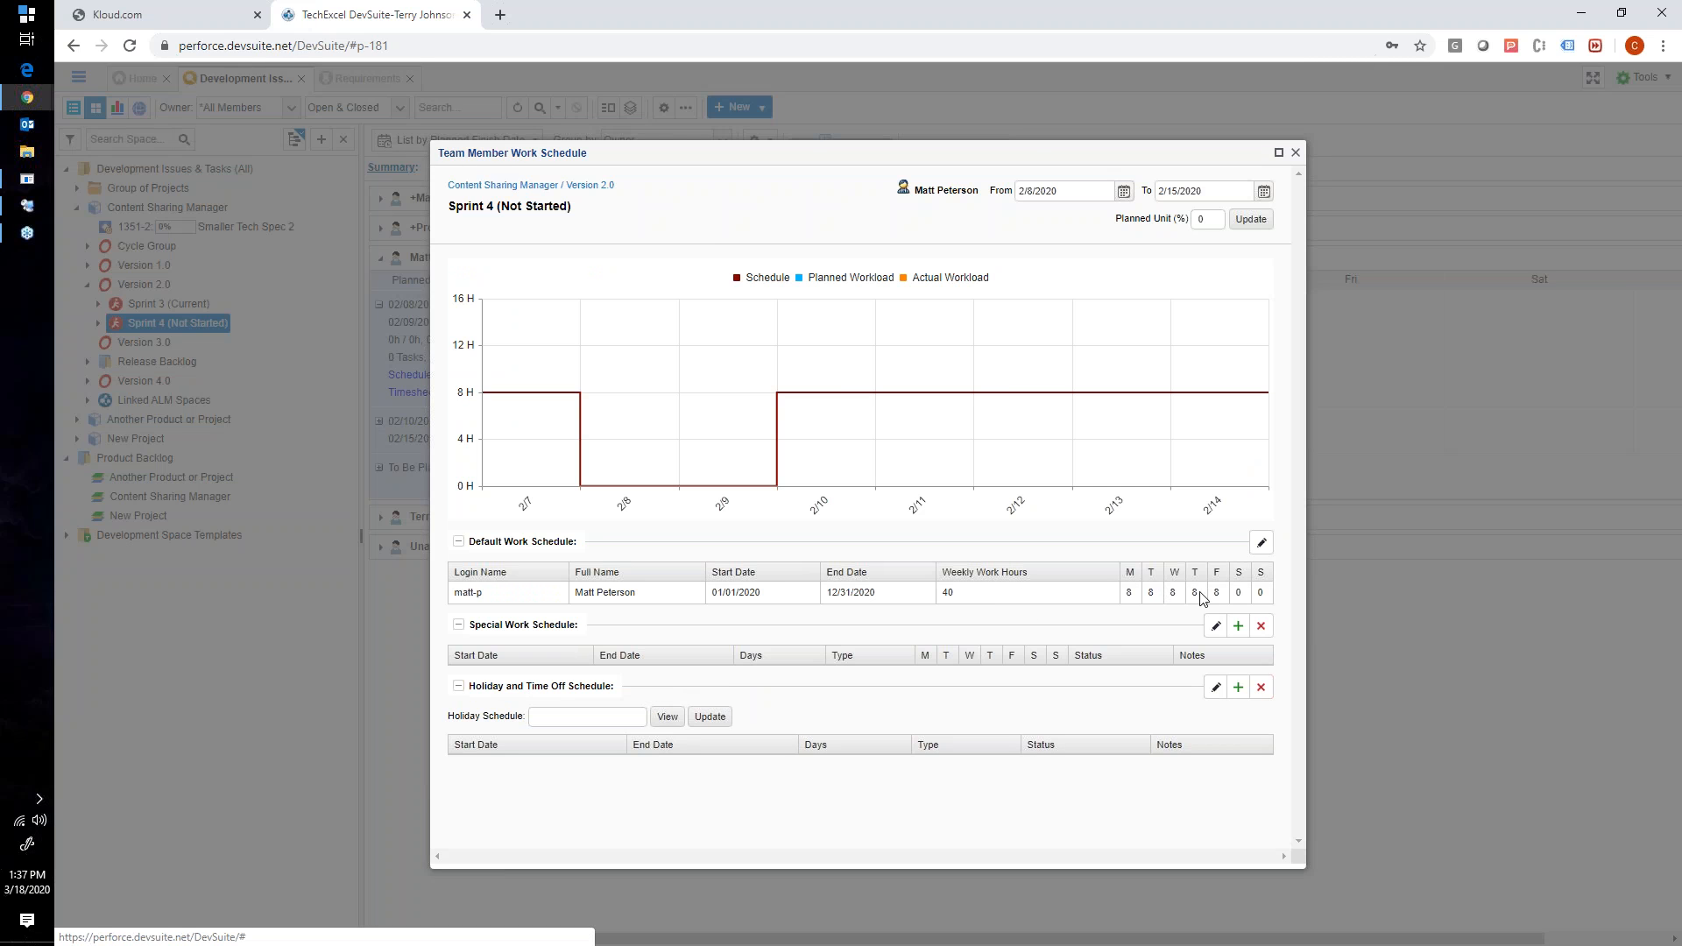
pyautogui.click(1295, 154)
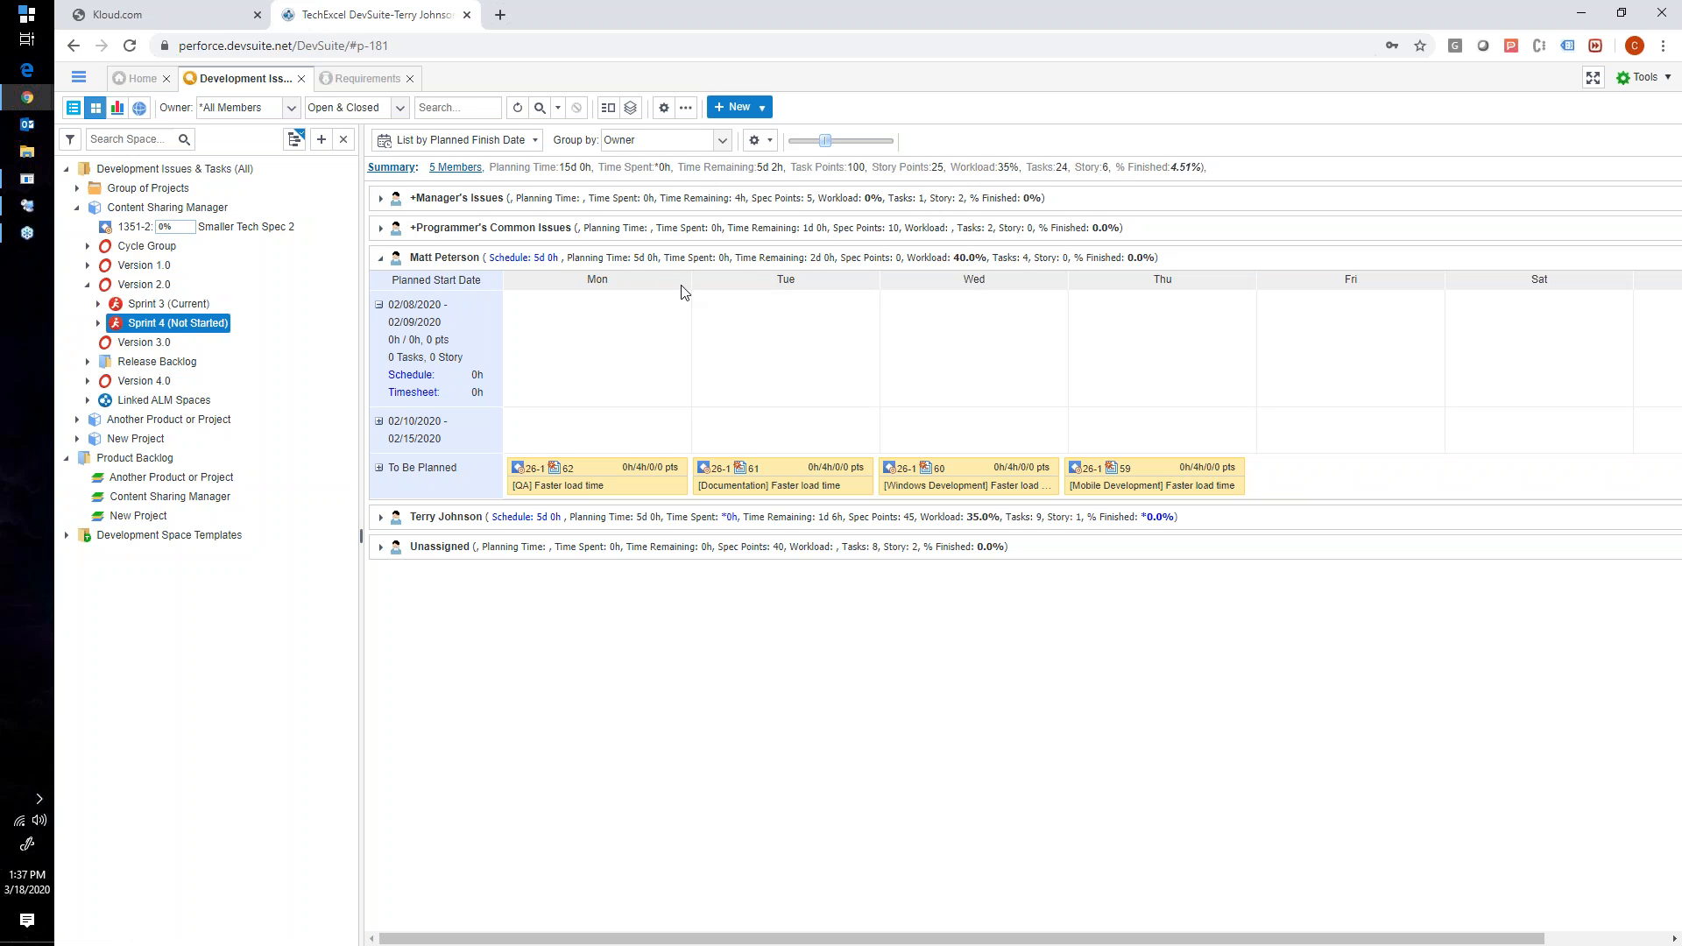
pyautogui.click(382, 258)
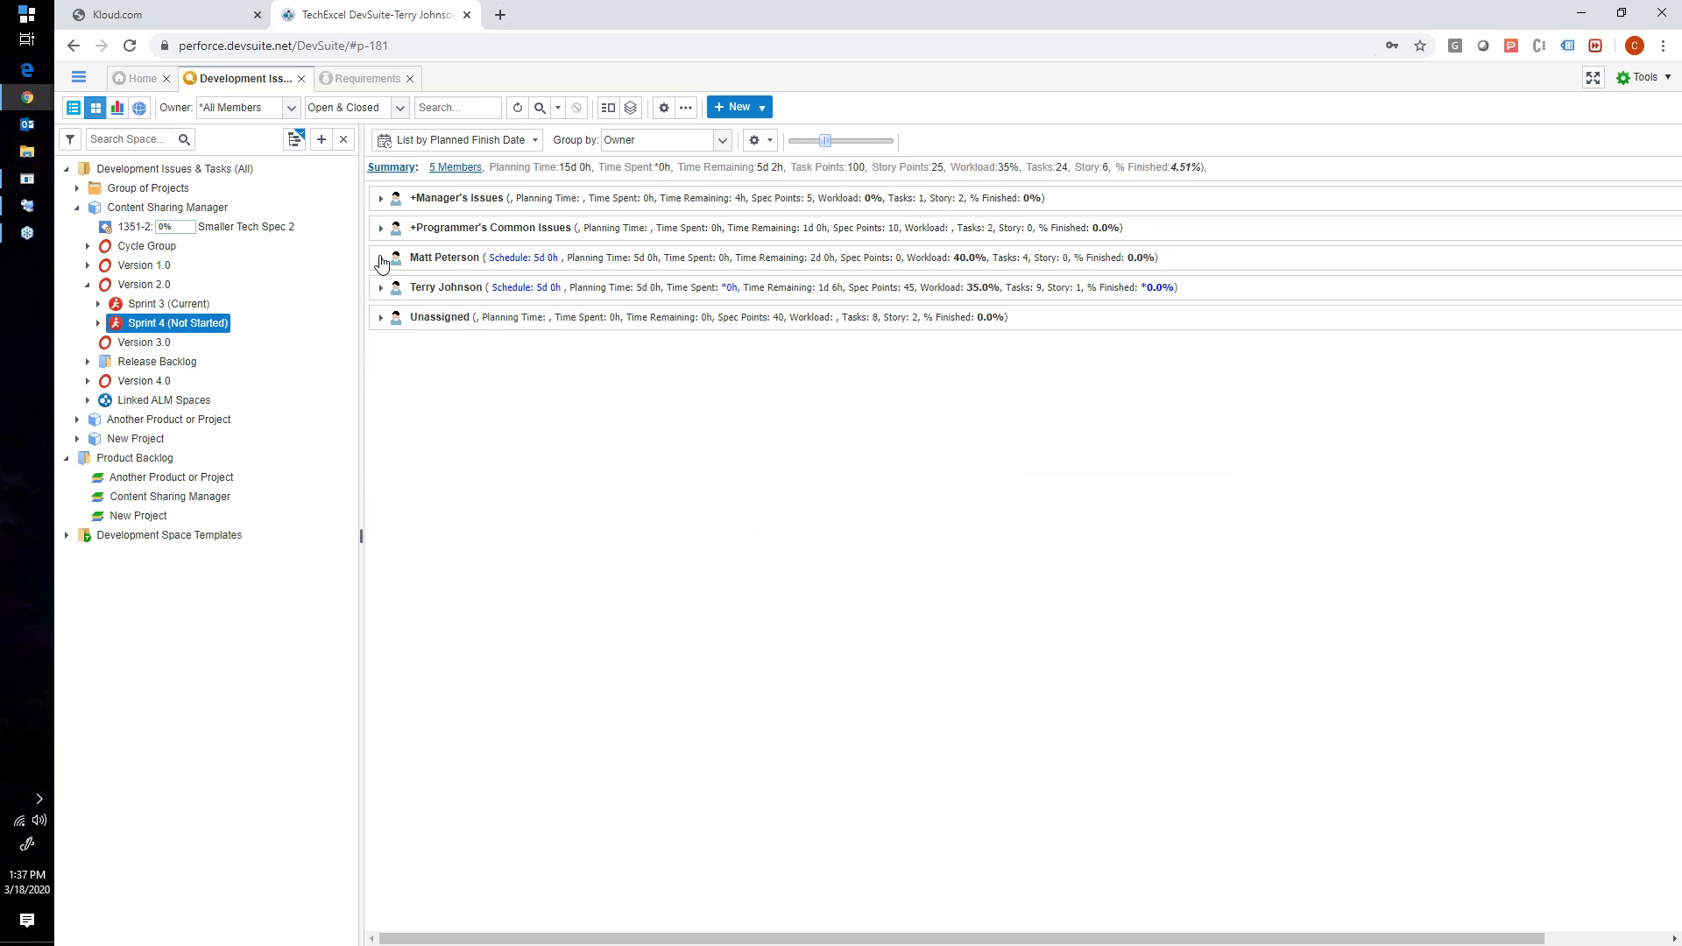
# - Arrange the Sprint 4 board with List by Progress Status and clear its Group by field
pyautogui.click(508, 141)
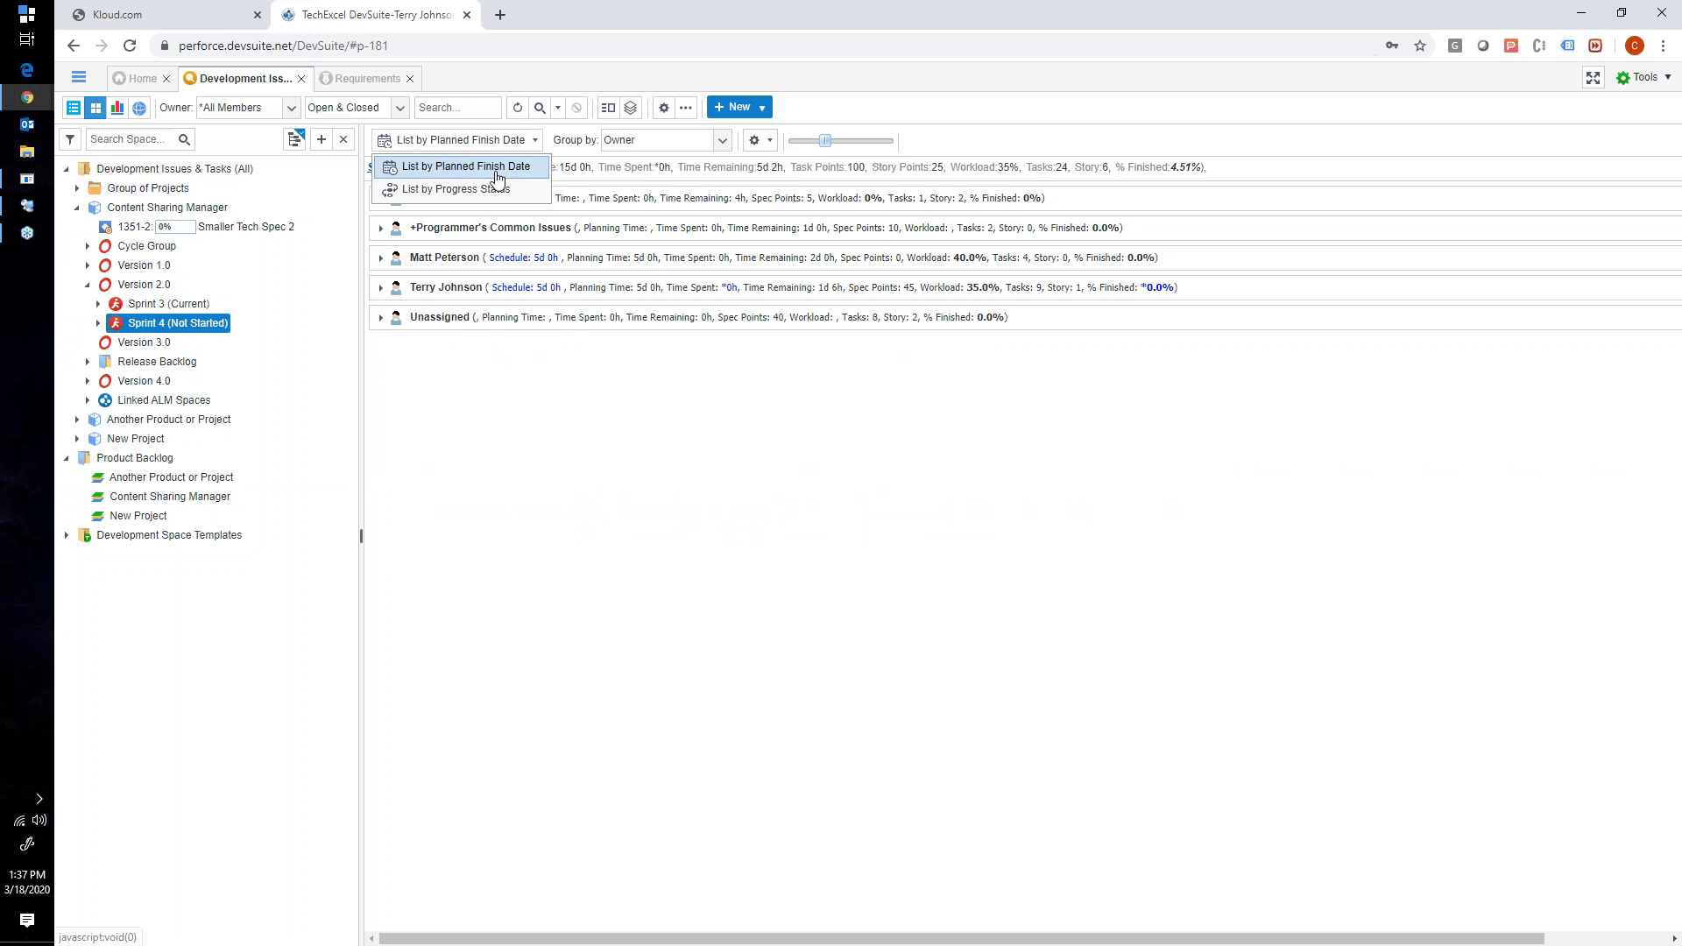
pyautogui.click(480, 190)
pyautogui.click(603, 143)
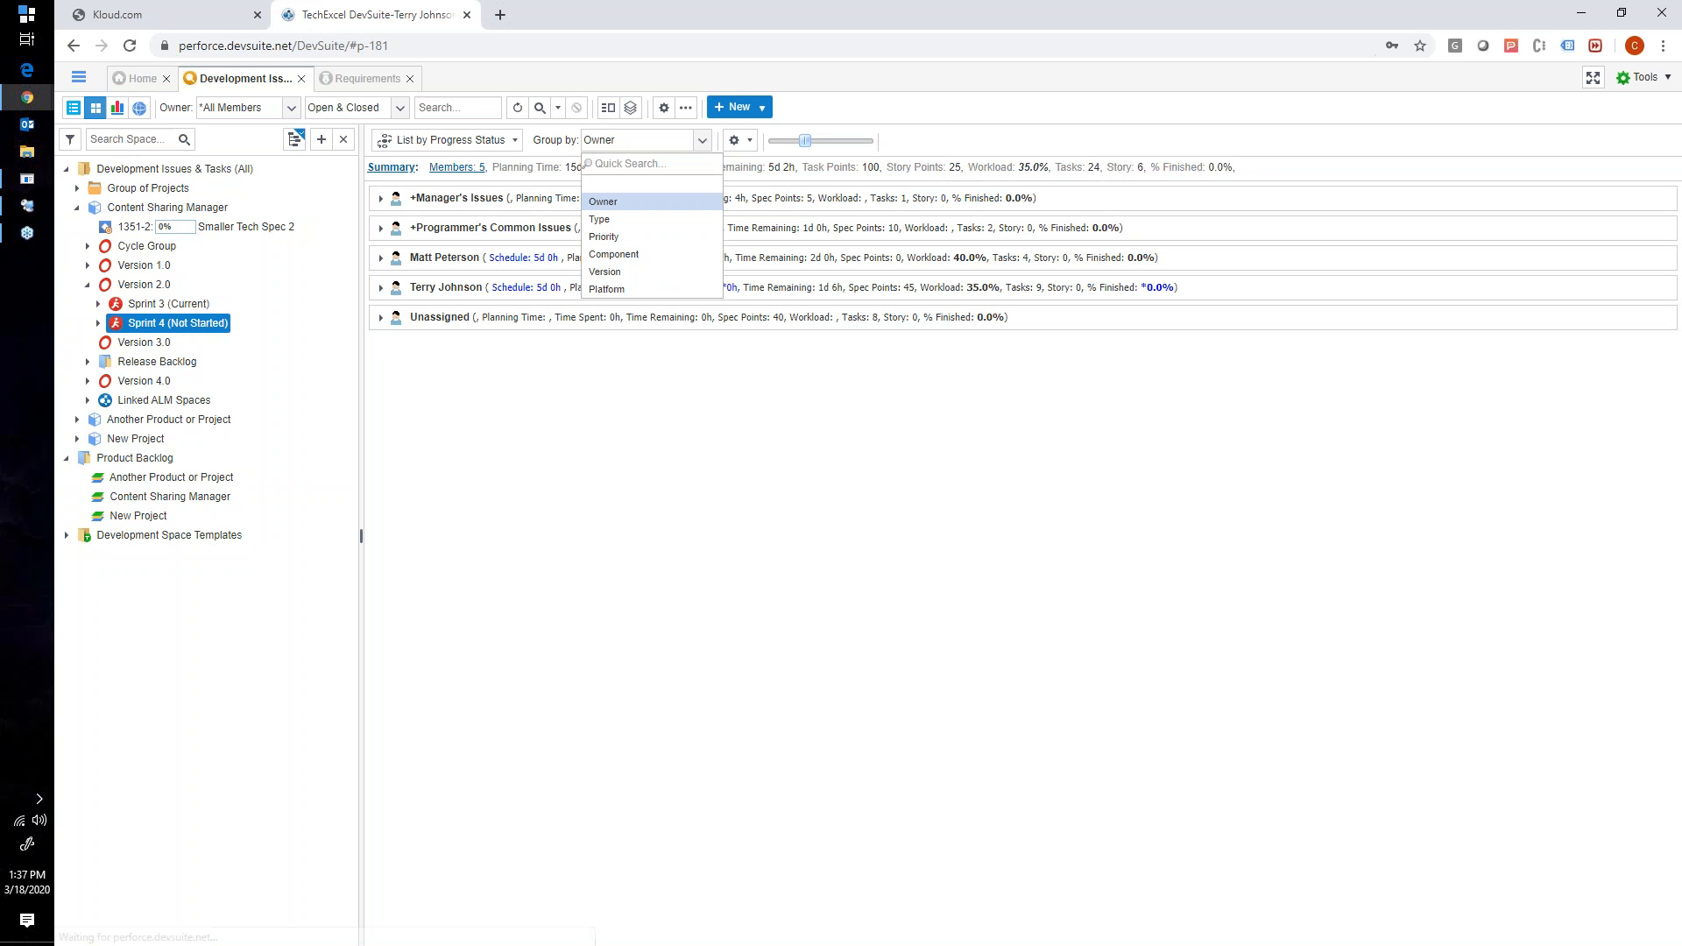
pyautogui.click(608, 185)
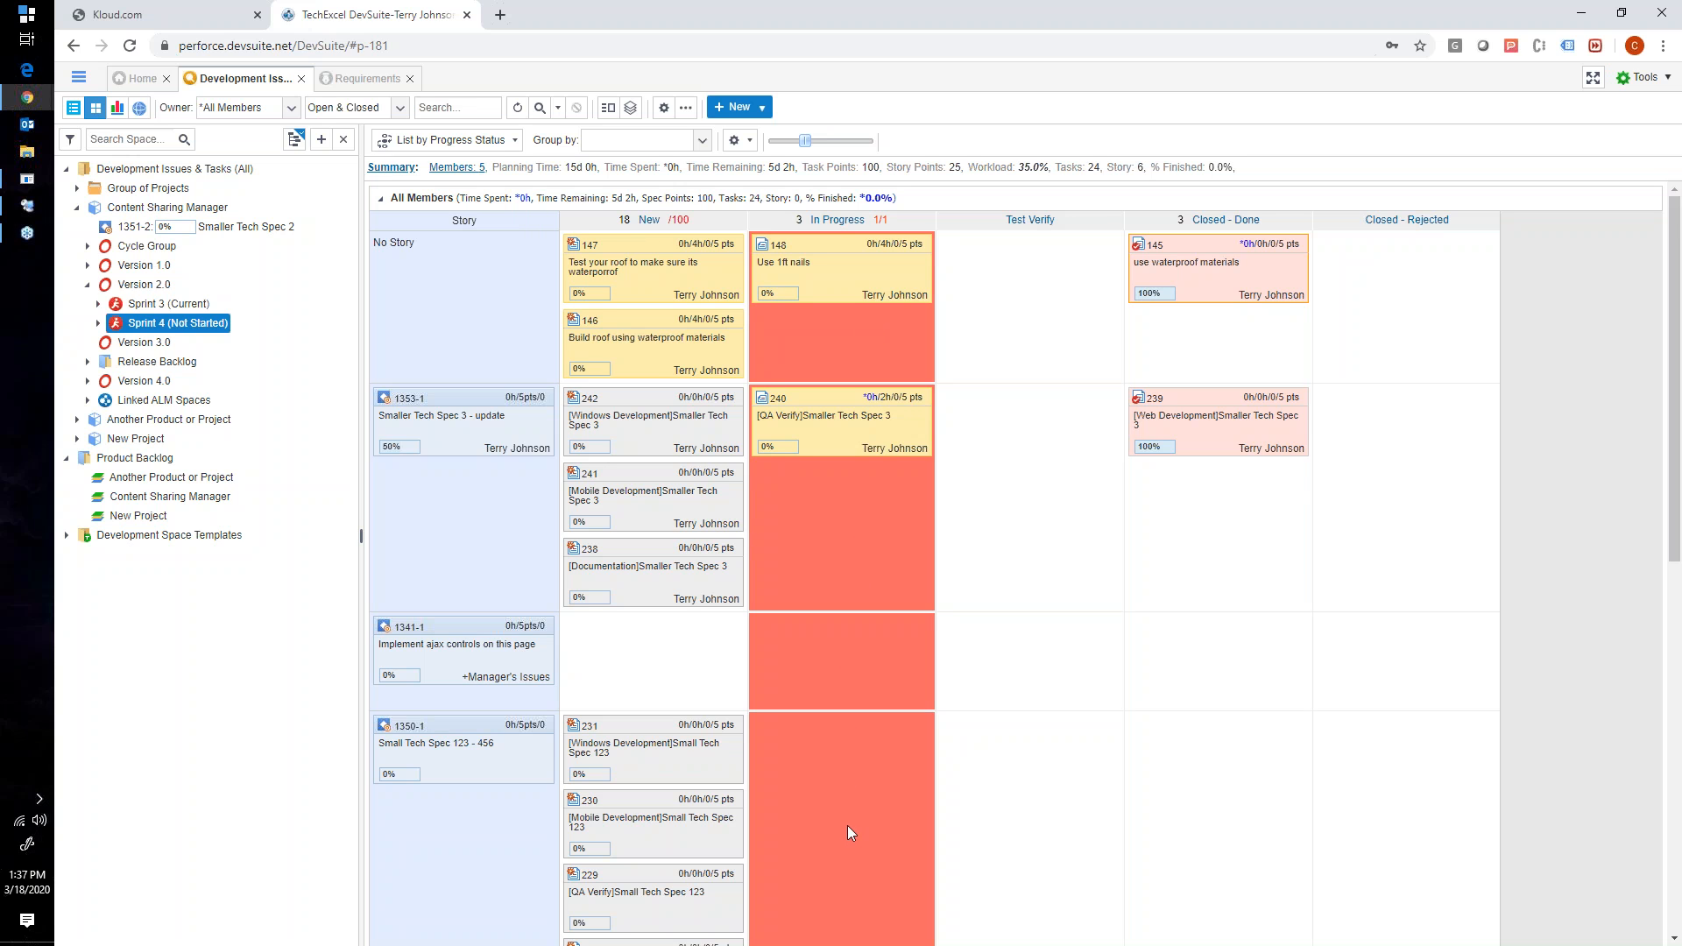
# - Expand Cycle Group under Content Sharing Manager and open the board of its Cycle iteration
pyautogui.click(87, 246)
pyautogui.click(89, 305)
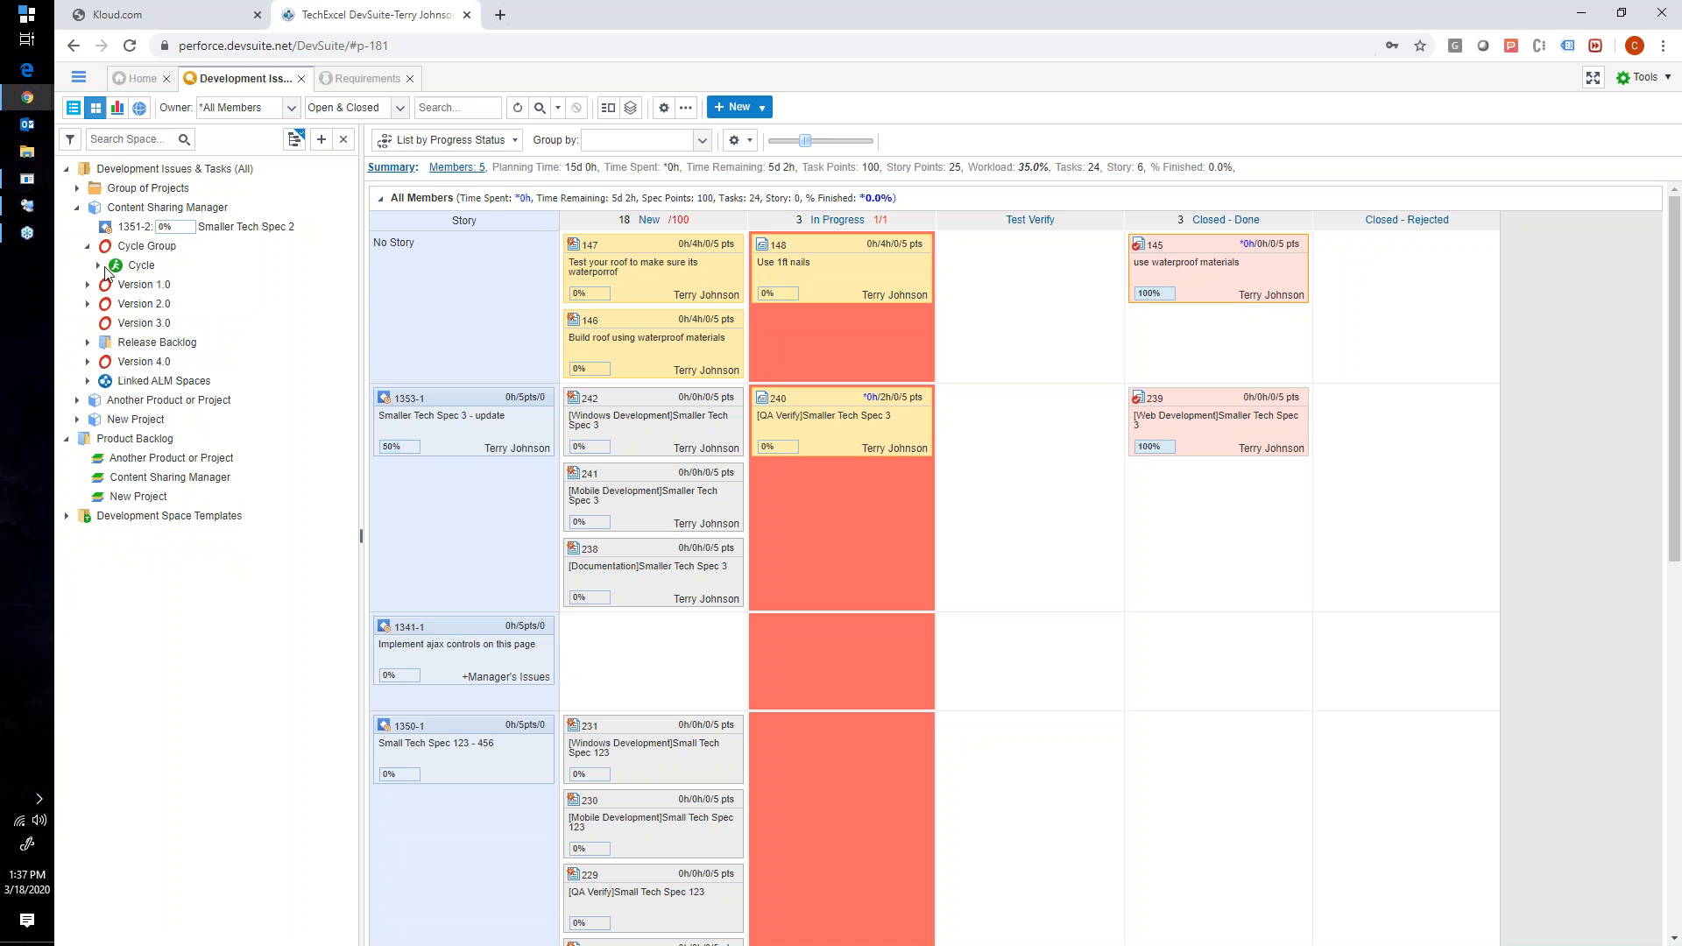
pyautogui.click(147, 247)
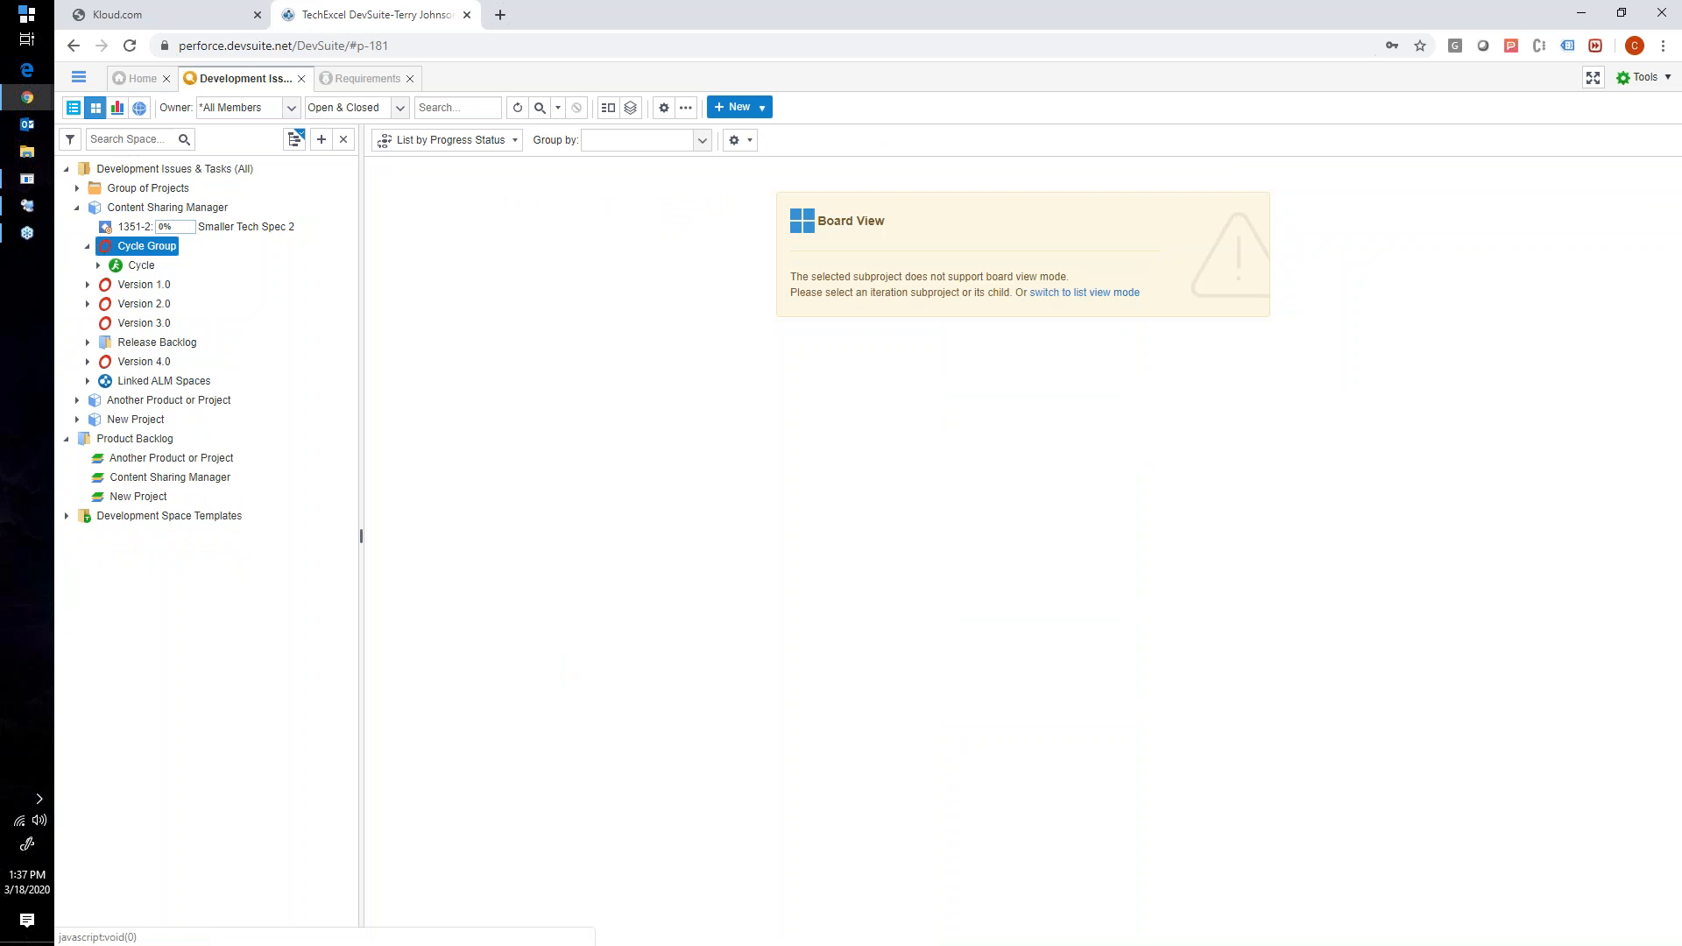
pyautogui.click(145, 265)
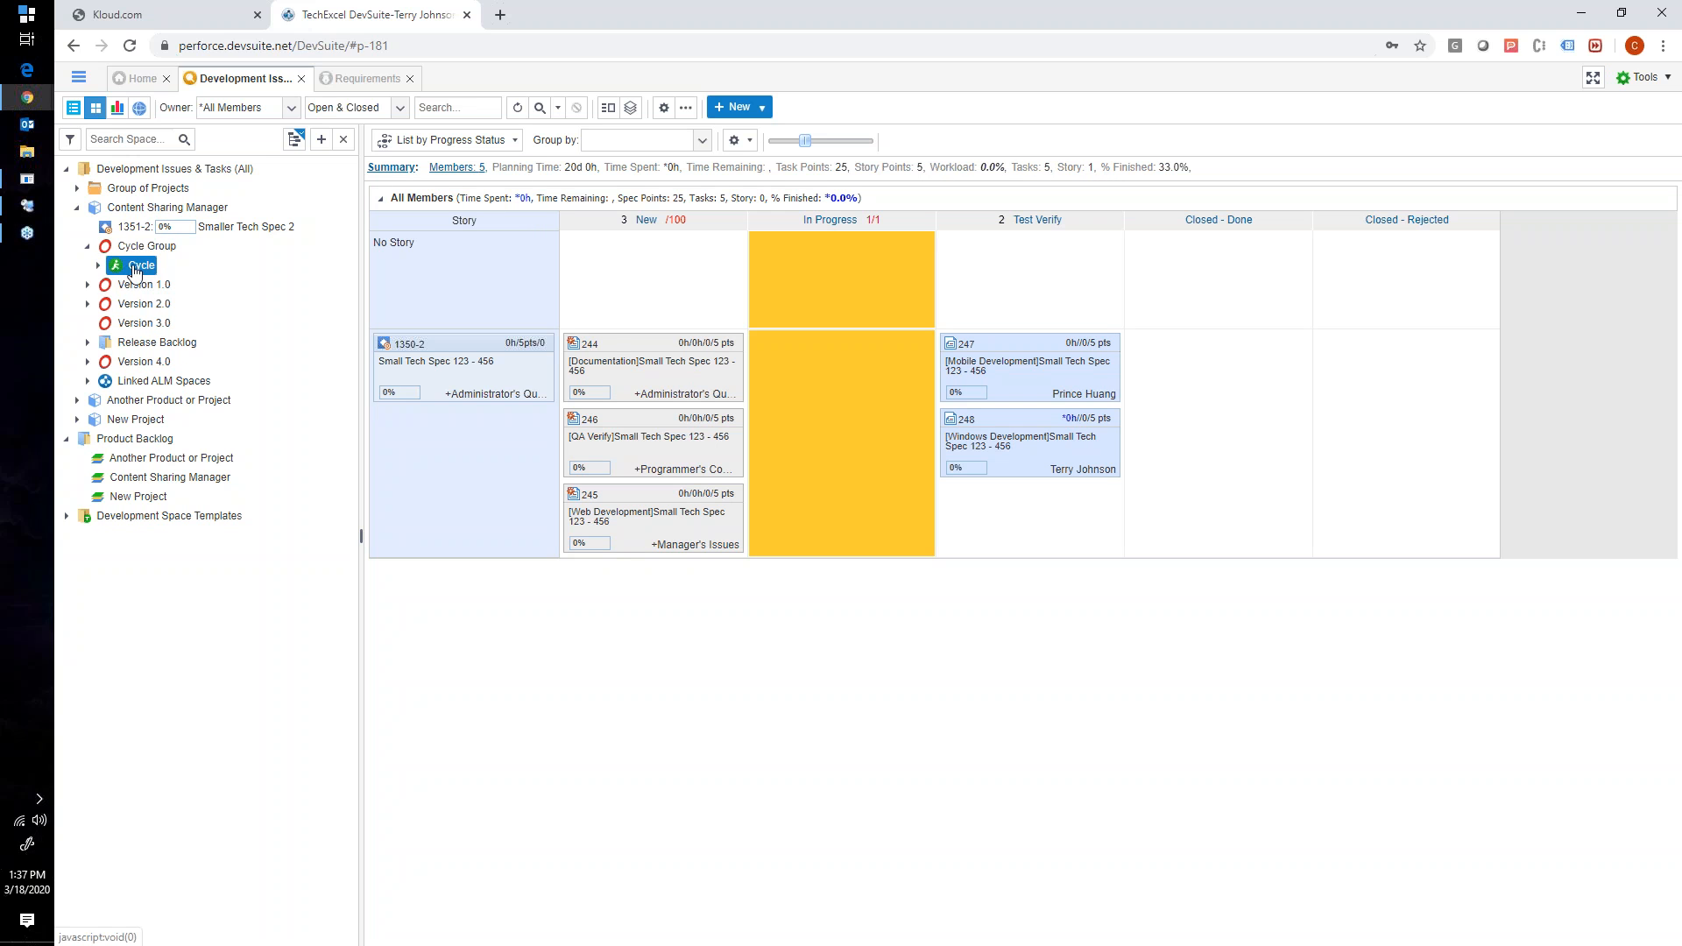
pyautogui.click(99, 265)
pyautogui.click(99, 266)
# - View the minimum and maximum work limits of the Cycle board's In Progress column and close them without changes
pyautogui.moveTo(873, 228)
pyautogui.click(839, 228)
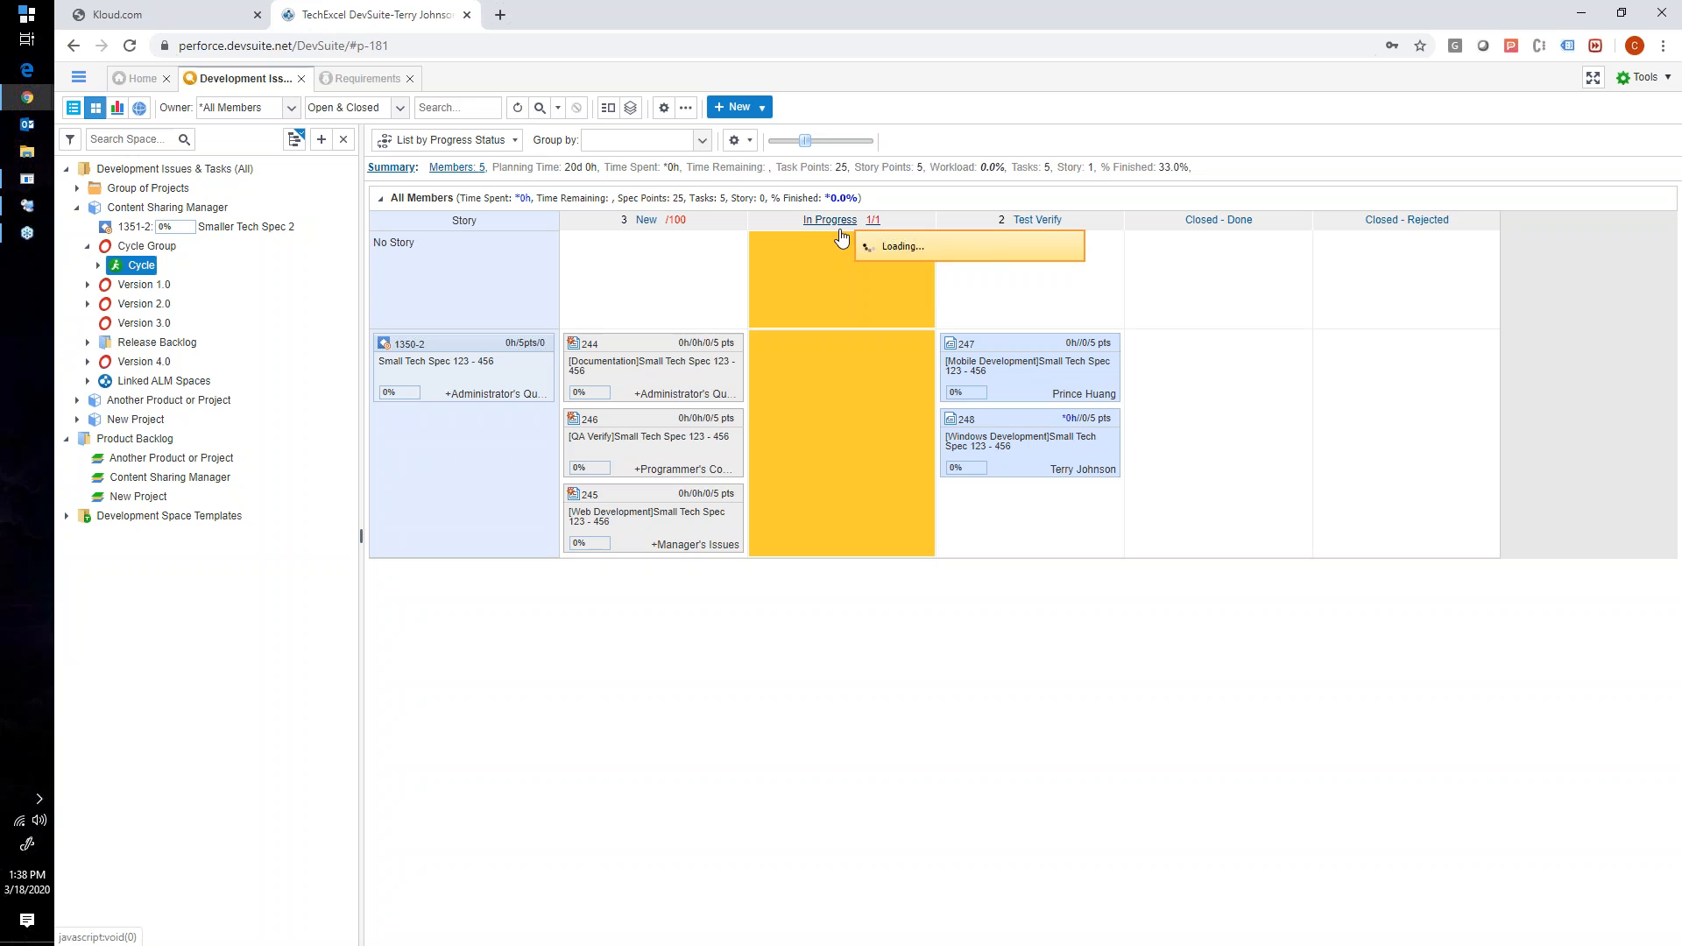
pyautogui.moveTo(927, 252); pyautogui.dragTo(894, 253)
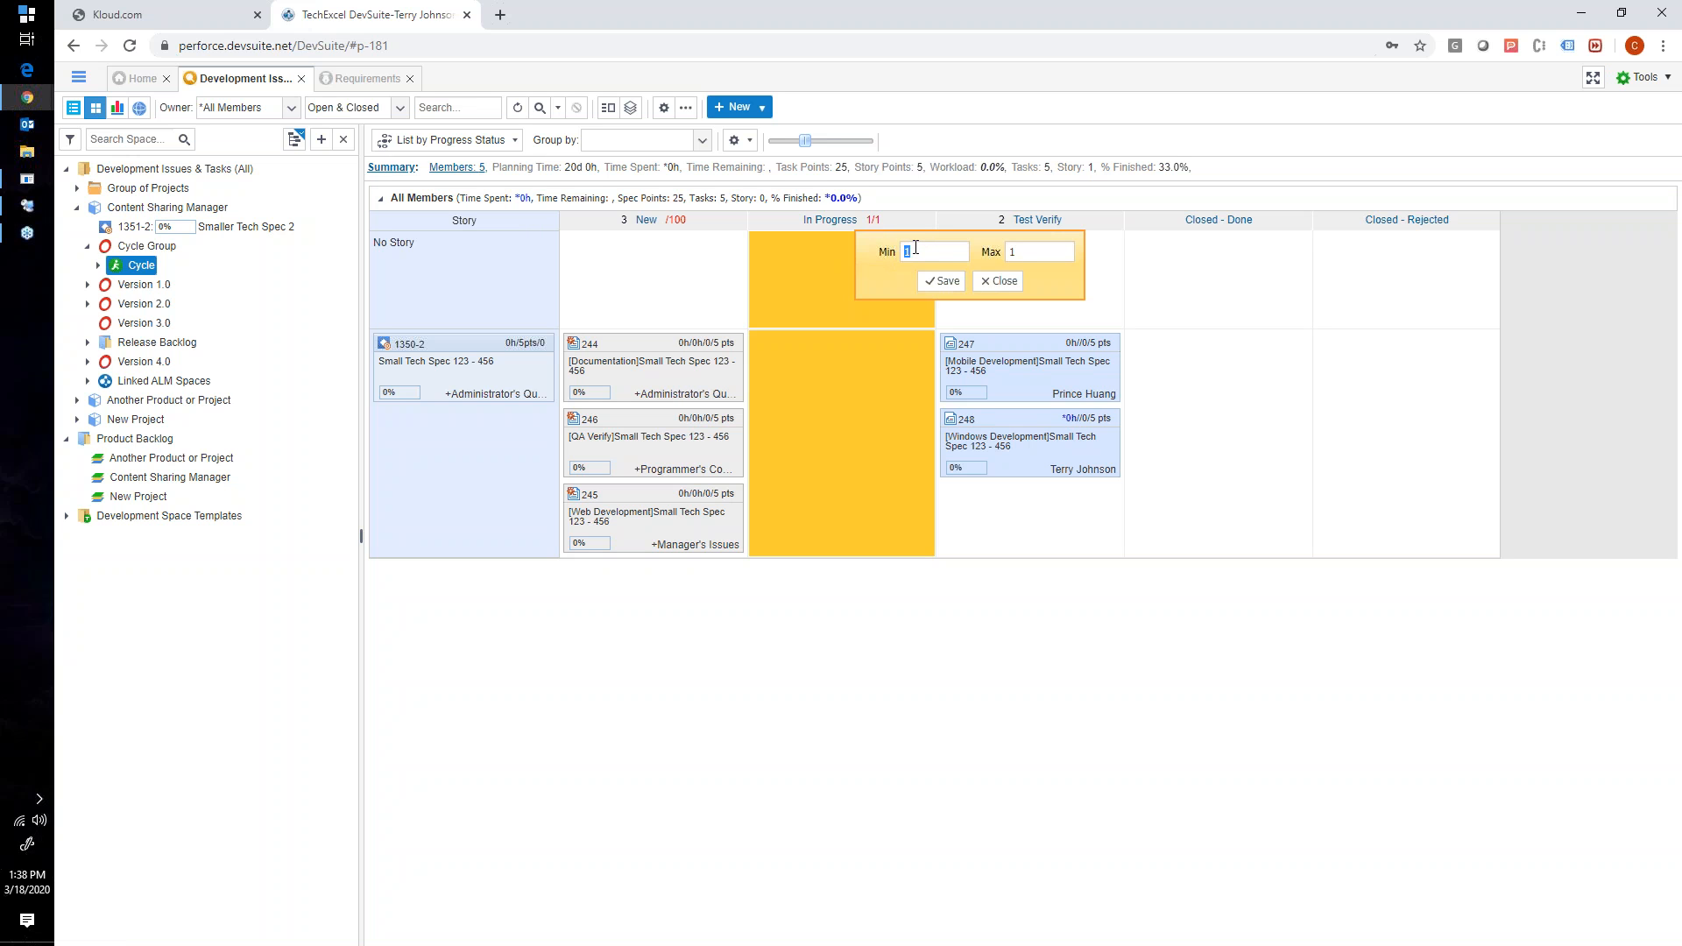
pyautogui.click(998, 281)
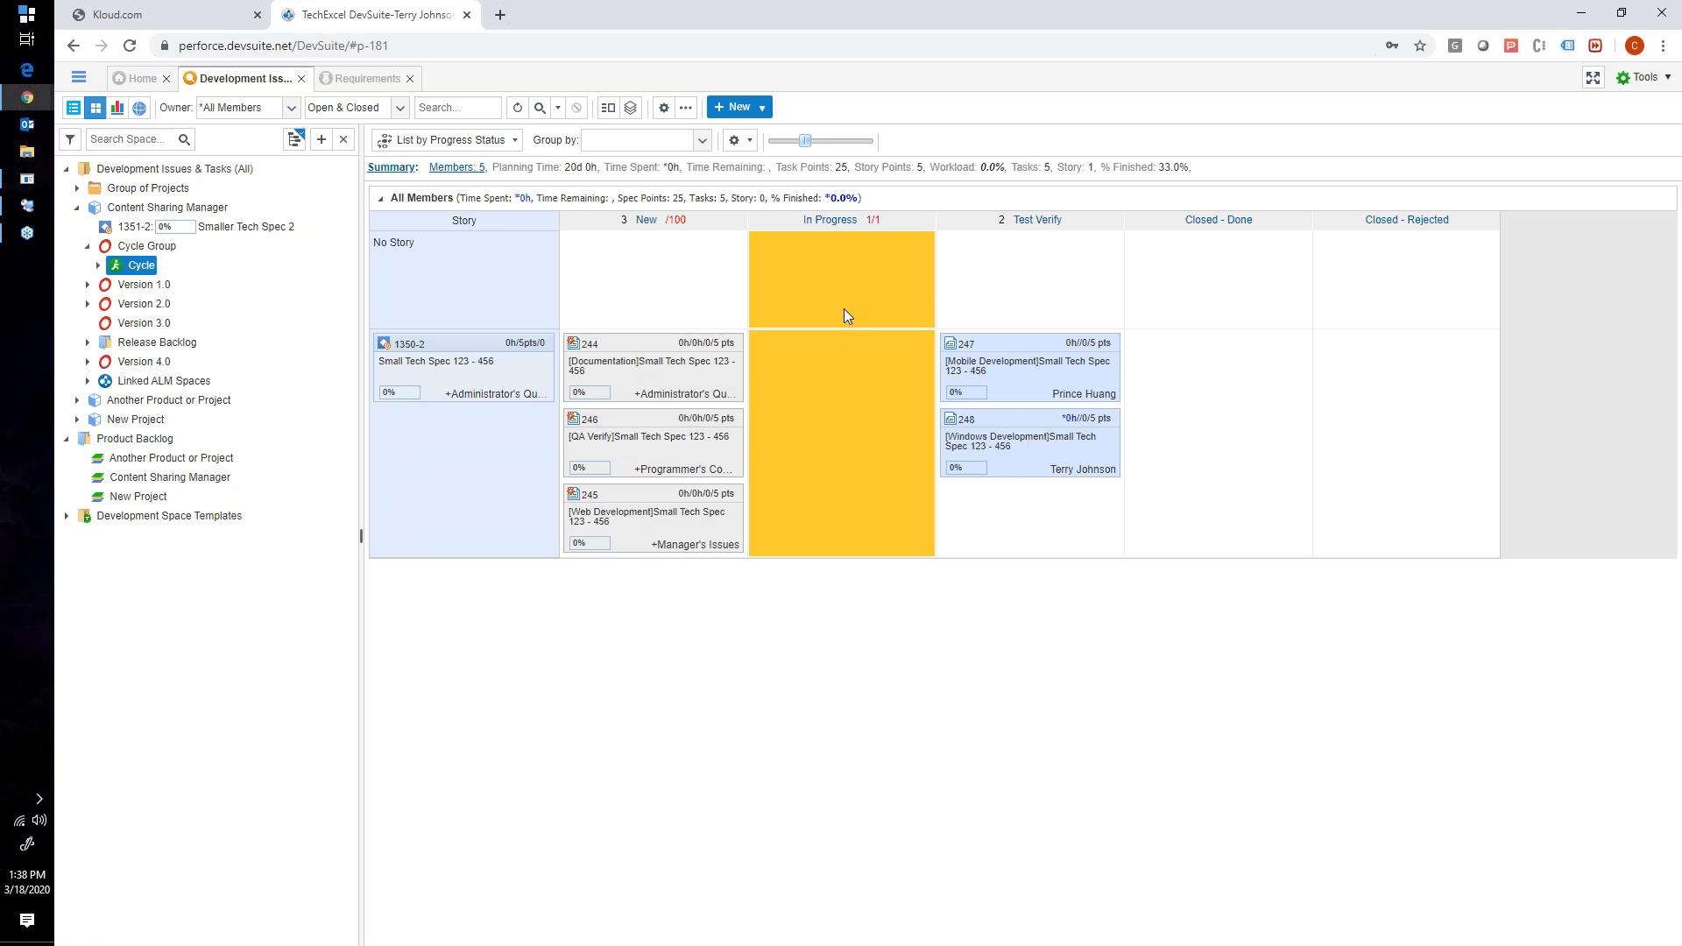
# - Move Documentation task 244 from New to In Progress, submitting the change and the workflow actions it triggers
pyautogui.moveTo(874, 233)
pyautogui.moveTo(743, 343); pyautogui.dragTo(834, 364)
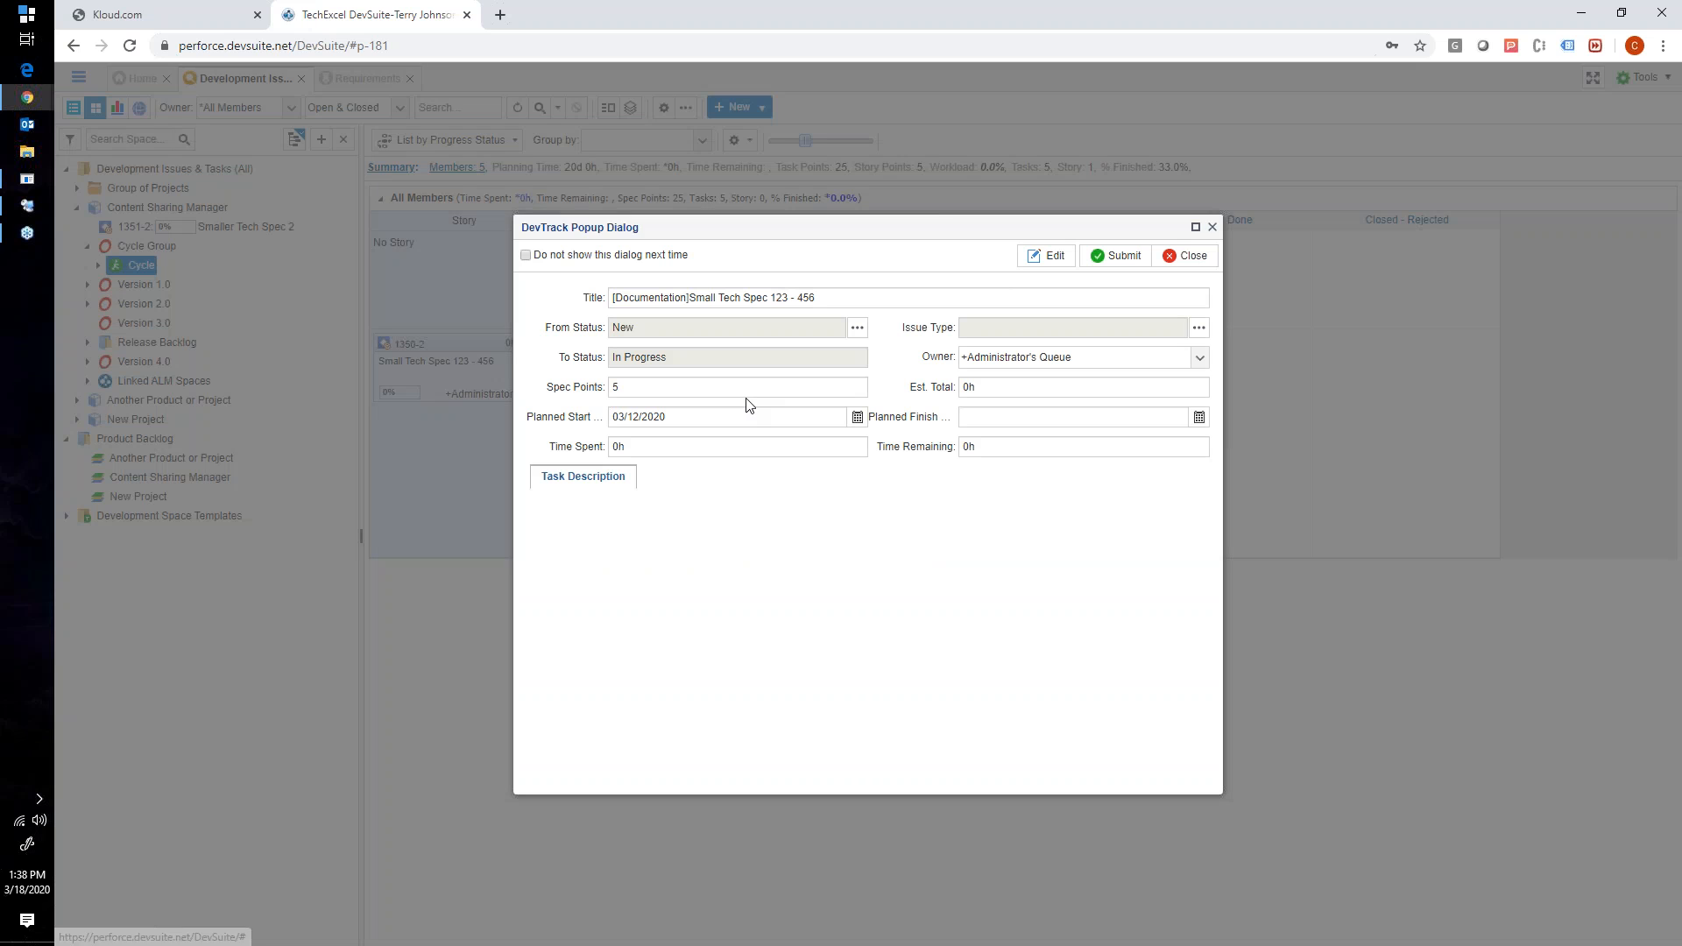
pyautogui.click(1099, 256)
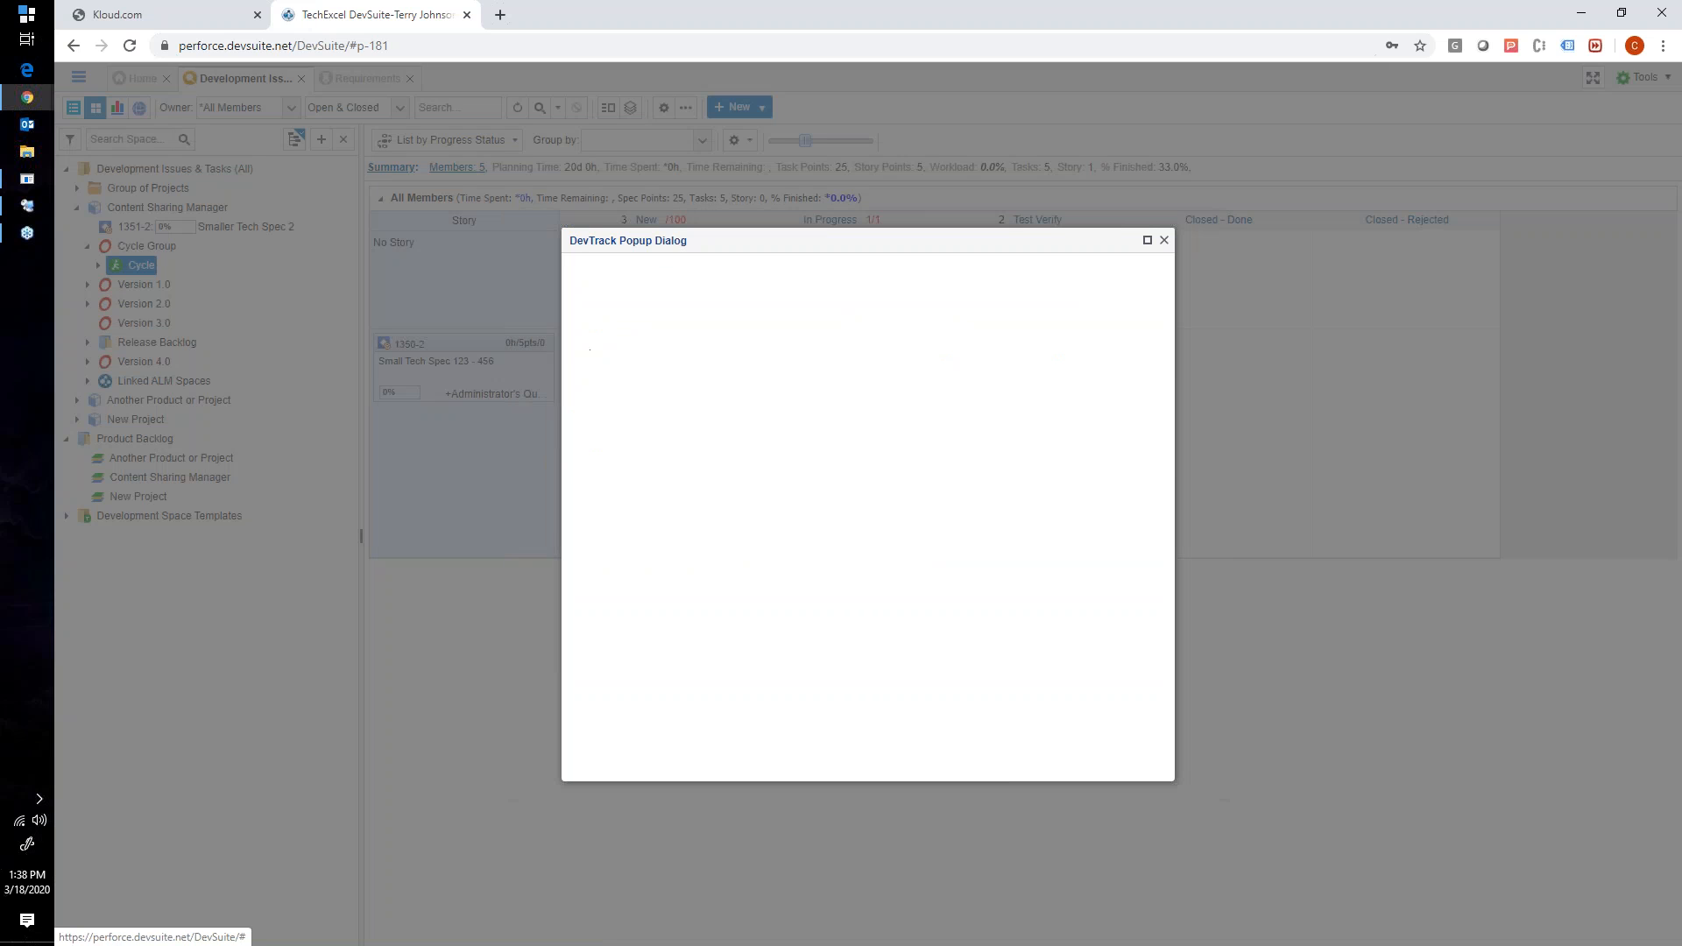
pyautogui.click(1086, 277)
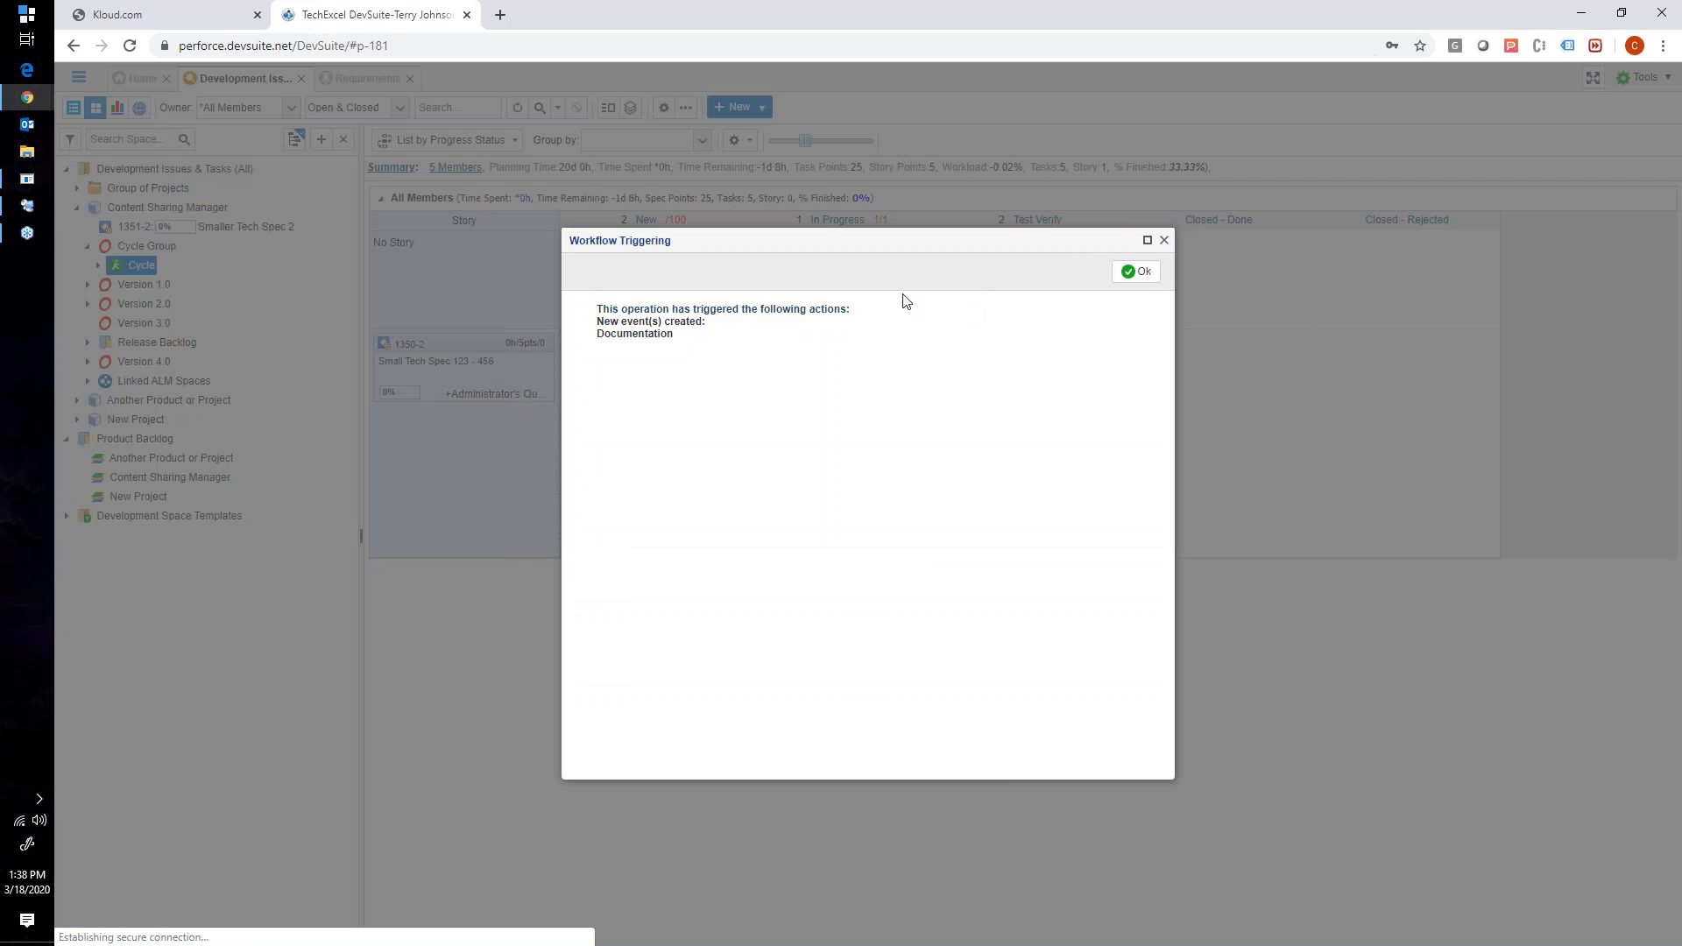
pyautogui.click(1134, 271)
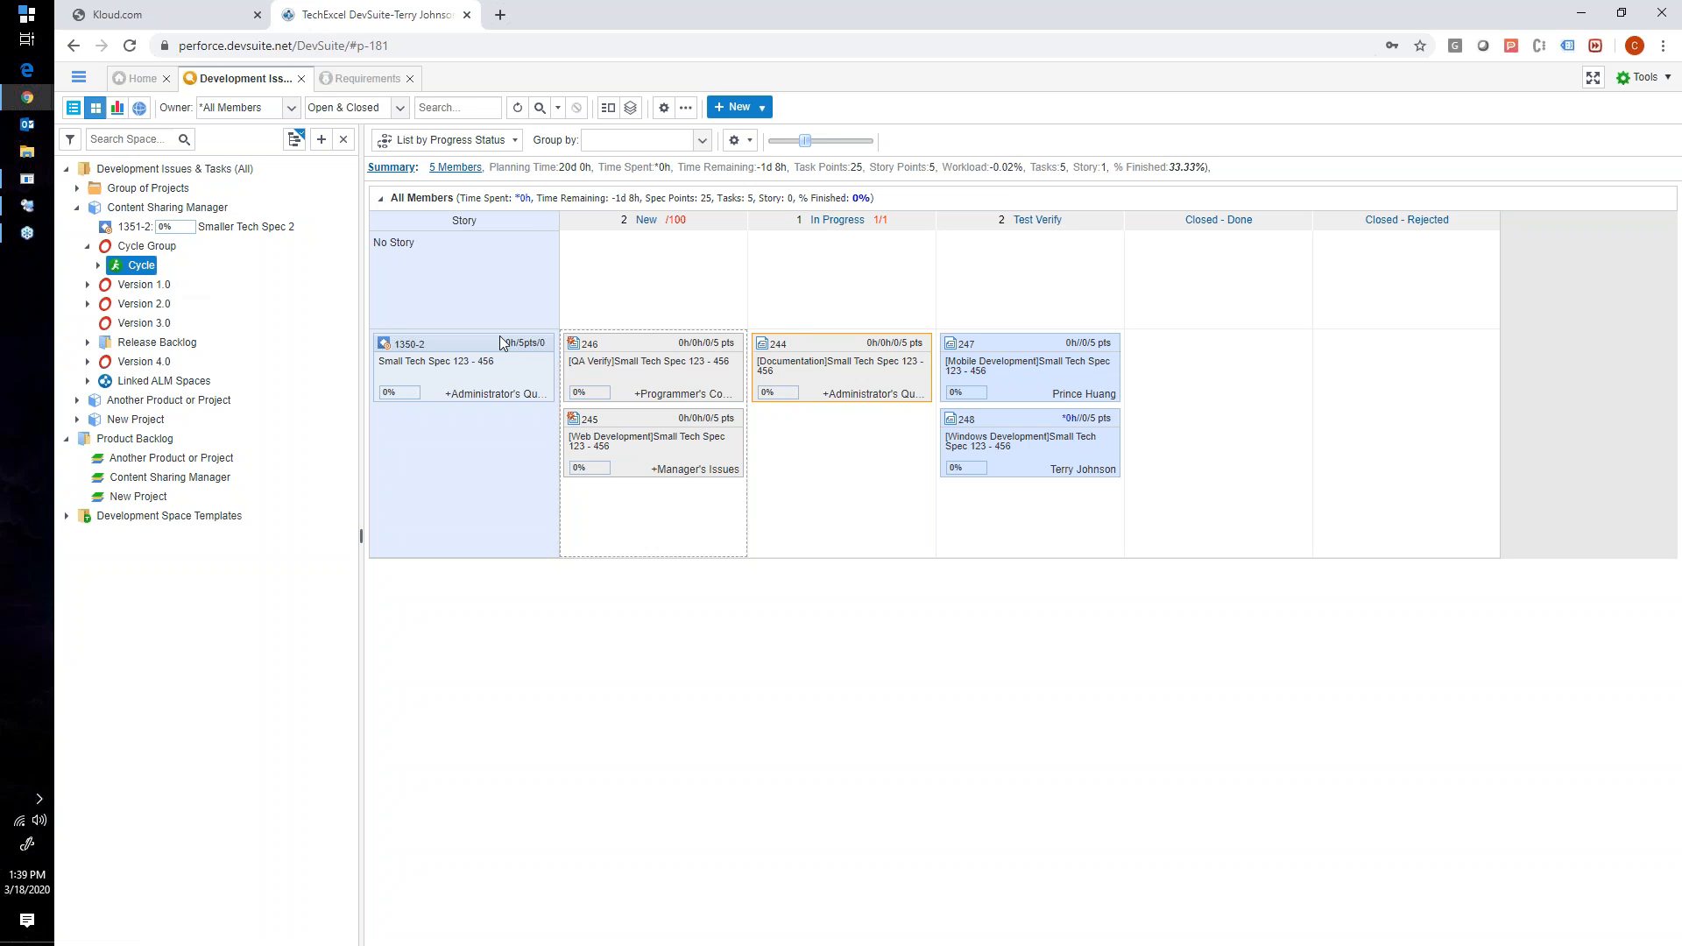
# - Move Web Development task 245 from New to In Progress, submitting the change and its triggered workflow actions
pyautogui.moveTo(656, 418); pyautogui.dragTo(807, 422)
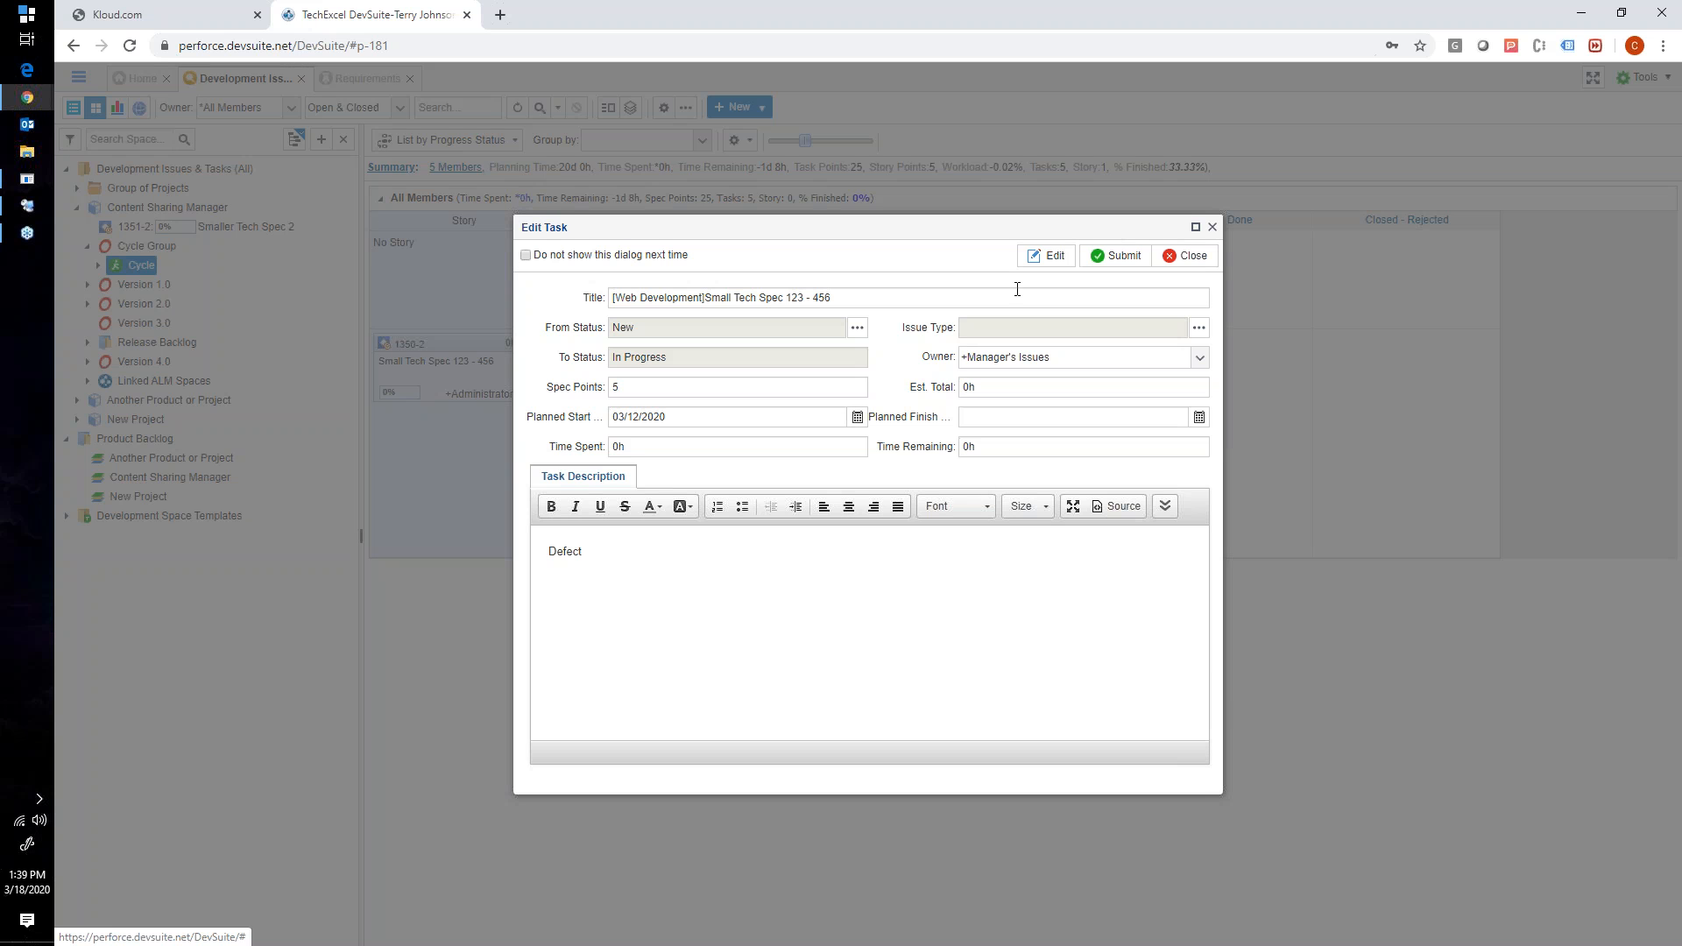
pyautogui.click(1122, 262)
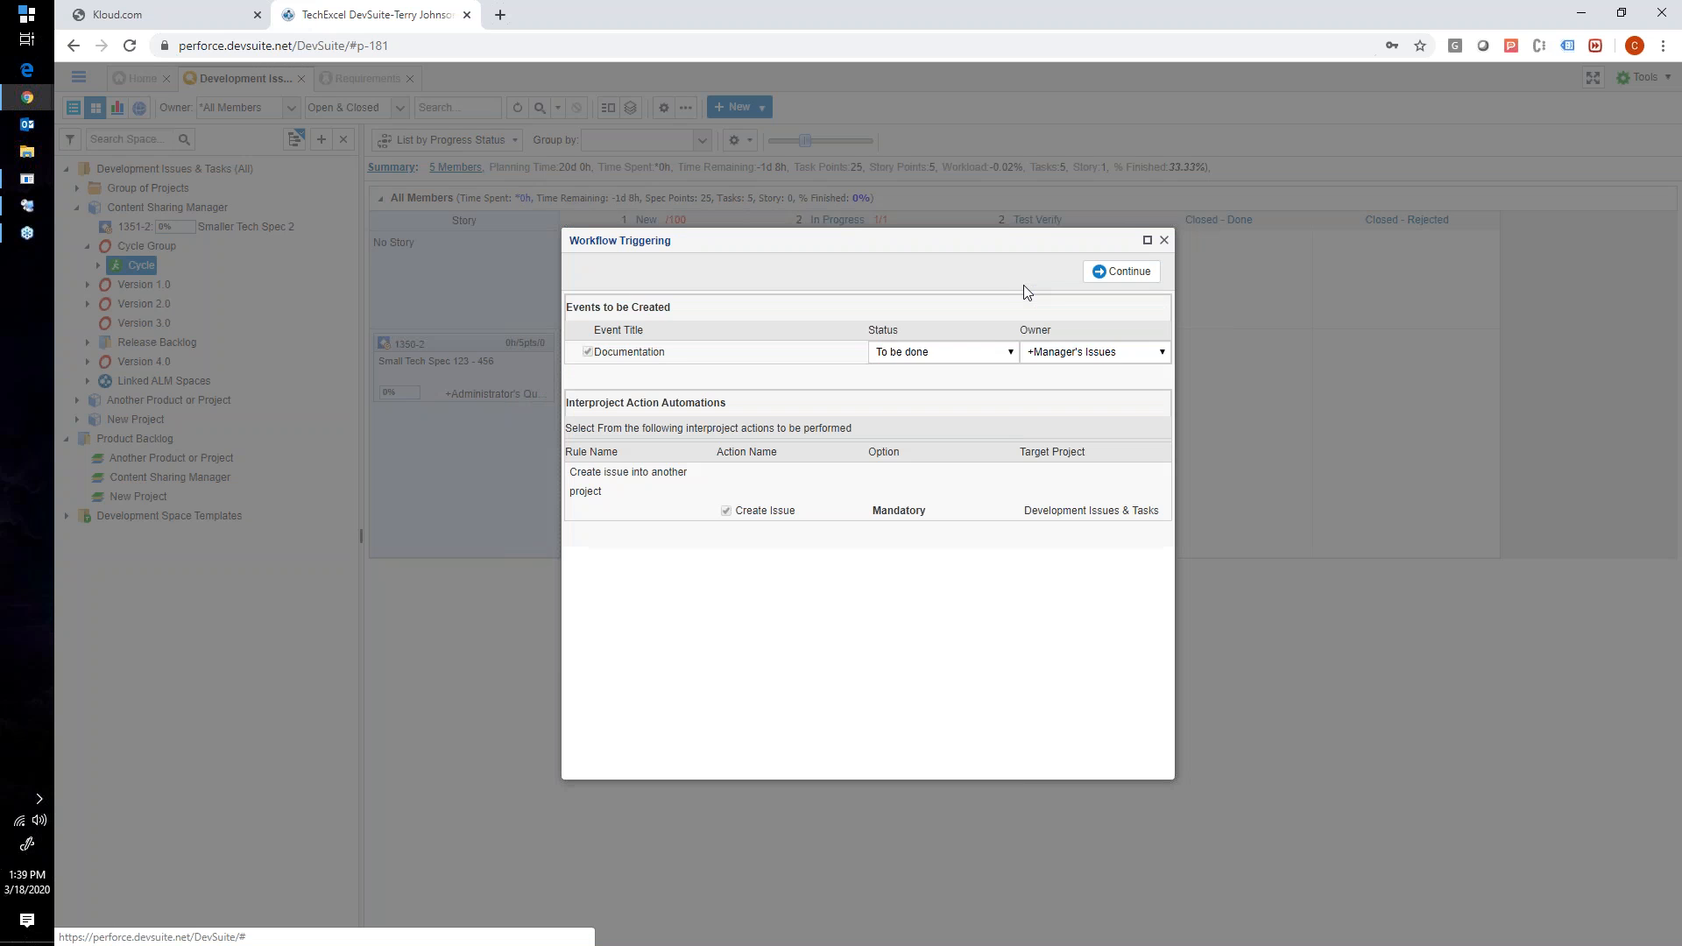
pyautogui.click(1083, 279)
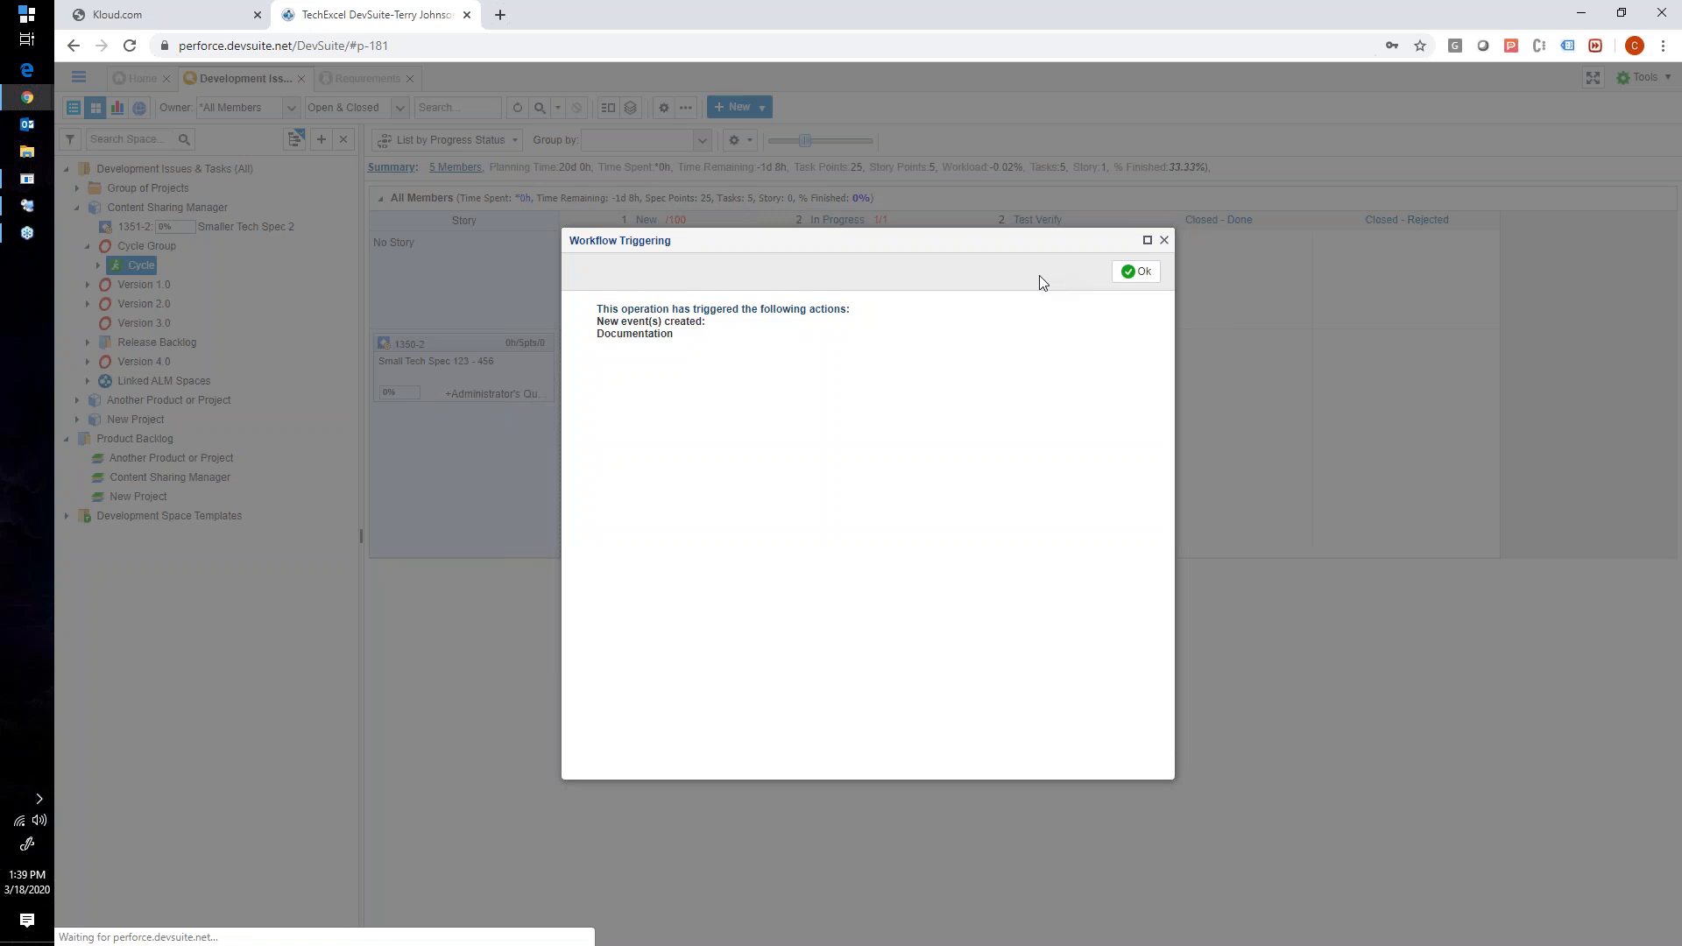
pyautogui.click(1127, 271)
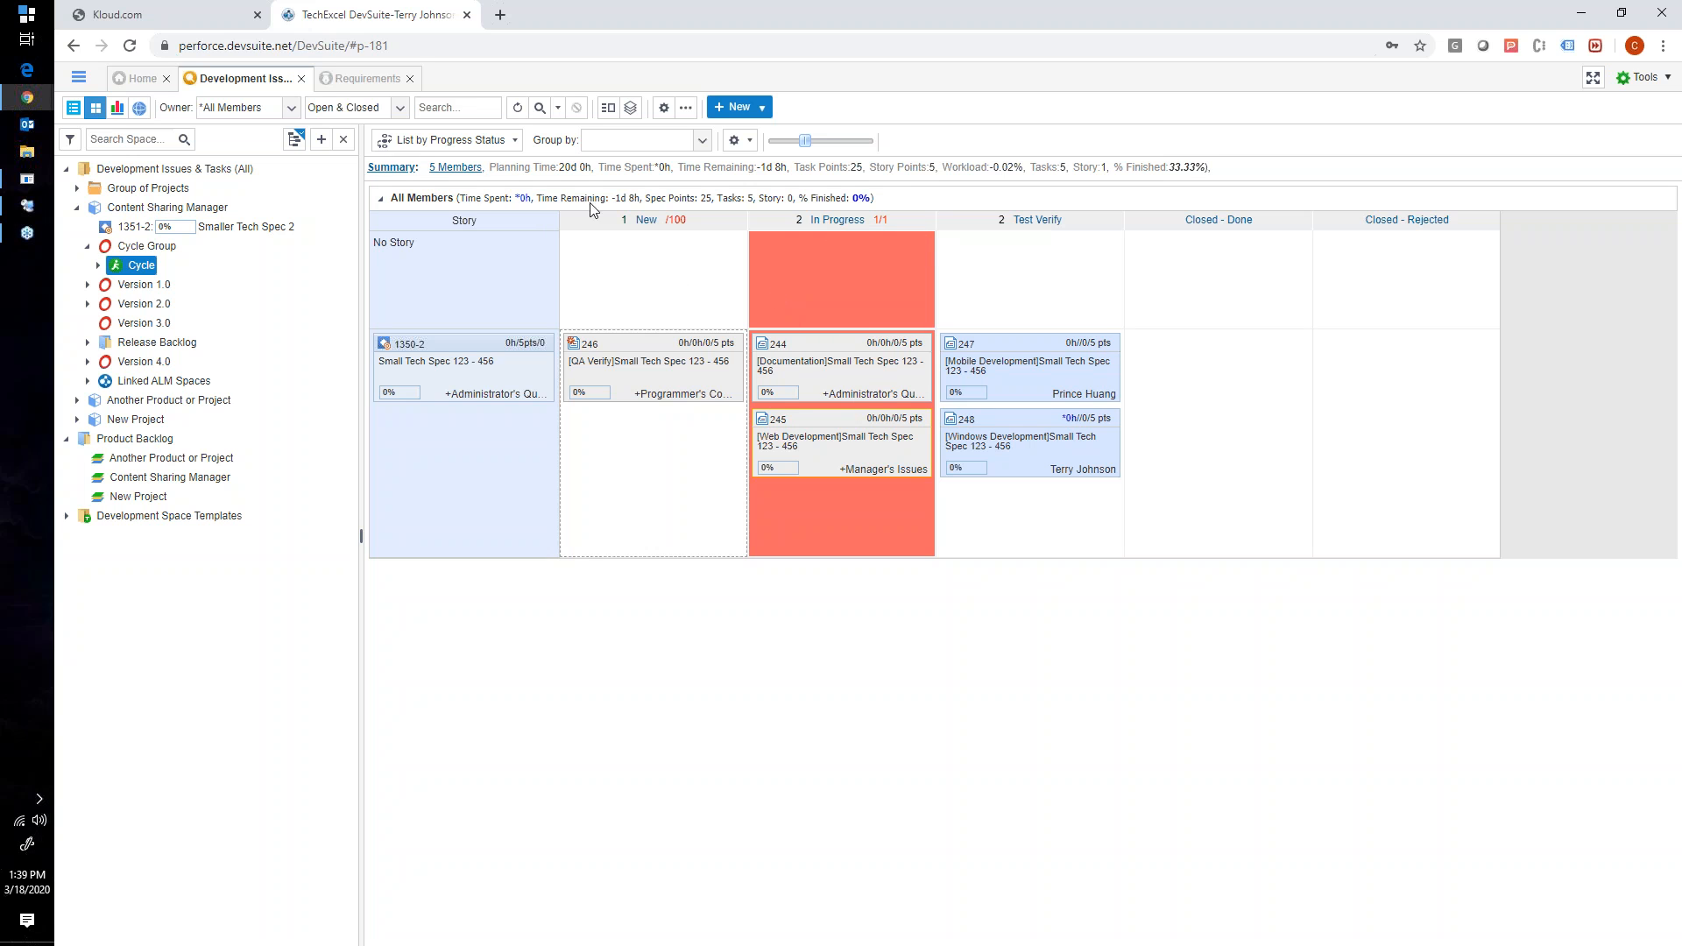
# - Group the Cycle board by Owner and expand the +Programmer's Common Issues, +Manager's Issues and +Administrator's Queue lanes
pyautogui.click(604, 142)
pyautogui.click(608, 201)
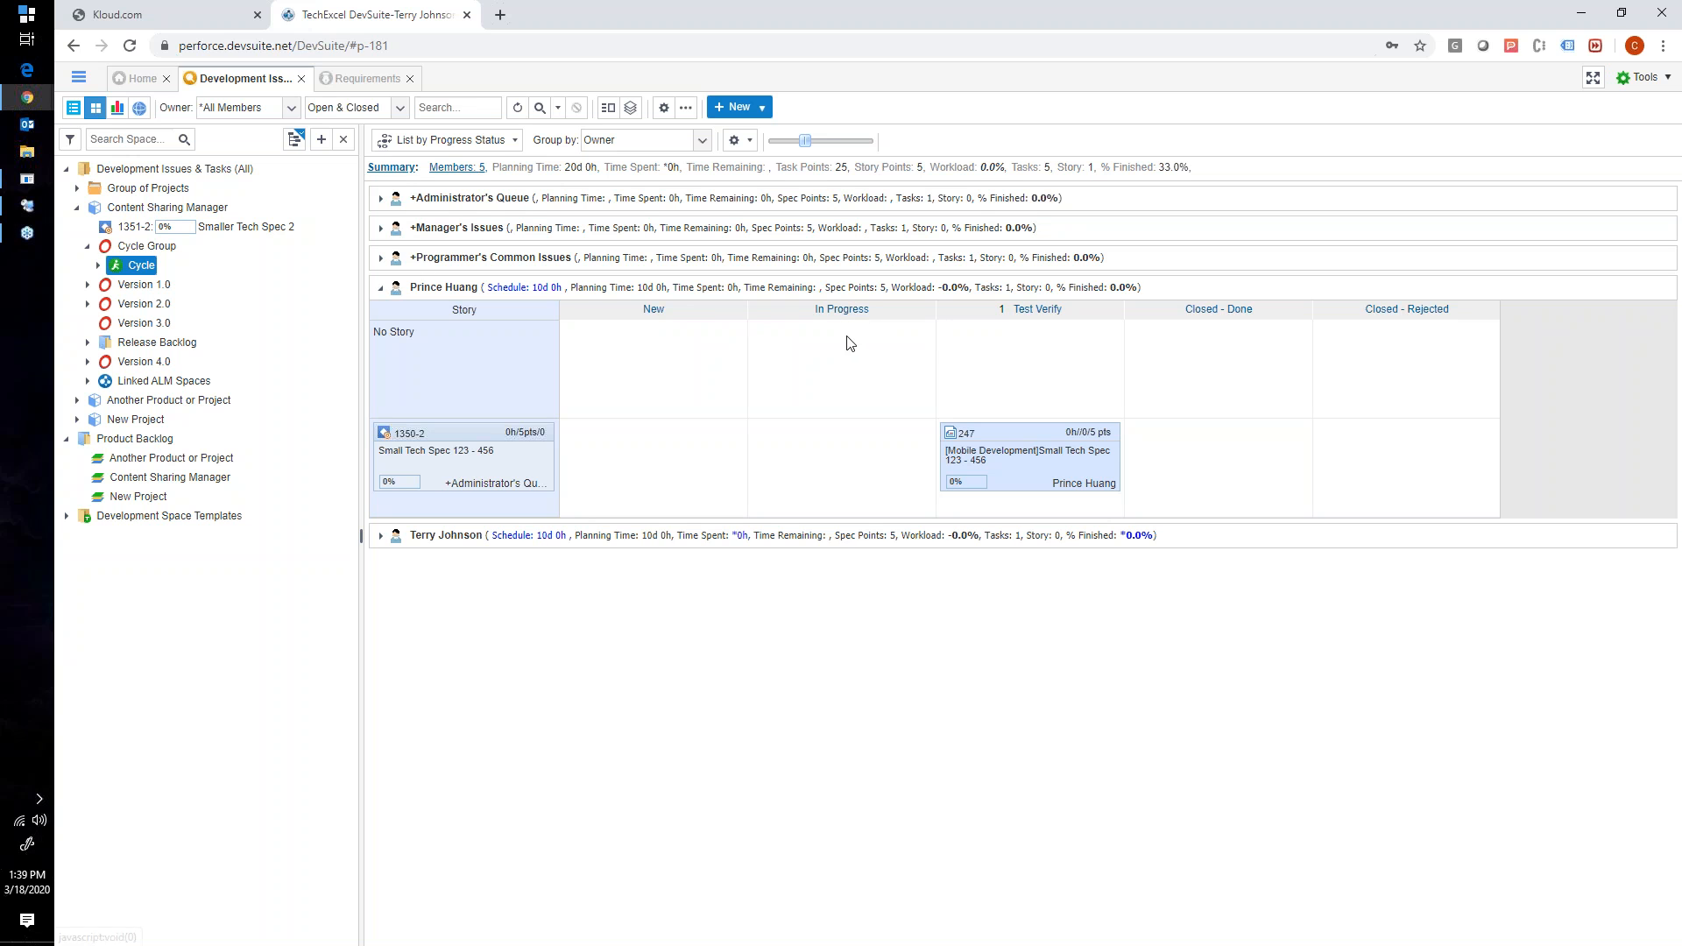
pyautogui.click(381, 258)
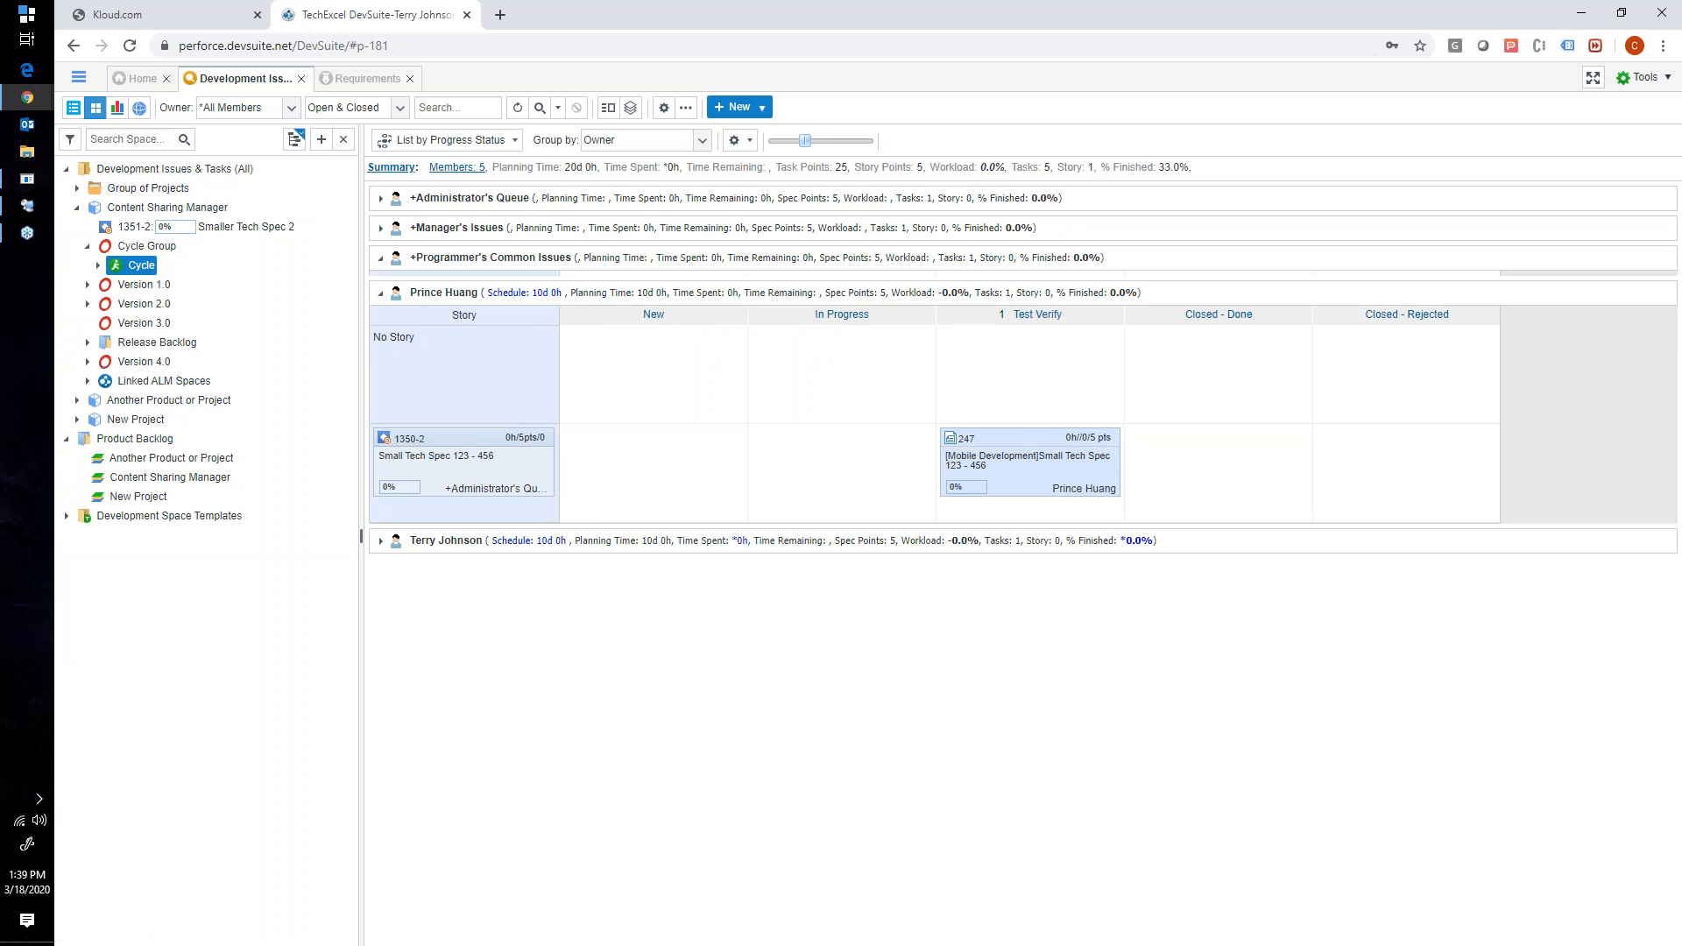
pyautogui.click(381, 228)
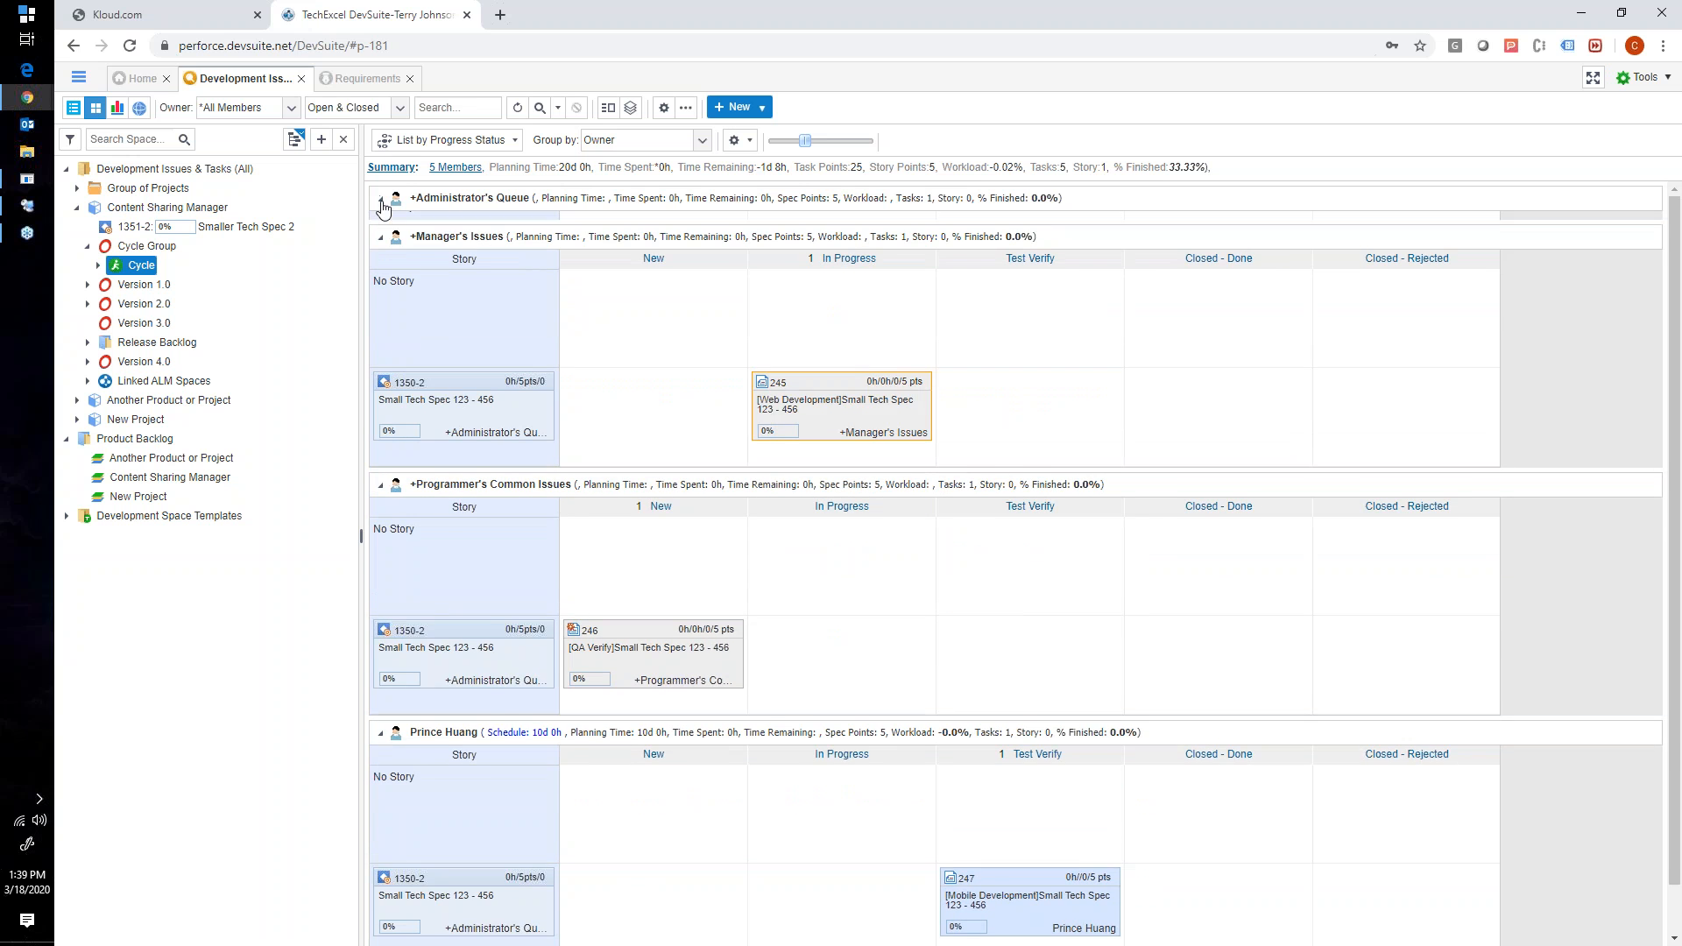
pyautogui.click(381, 200)
# - Examine the progress status of each owner's tasks across the expanded lanes of the Cycle board
pyautogui.scroll(-5, 574, 302)
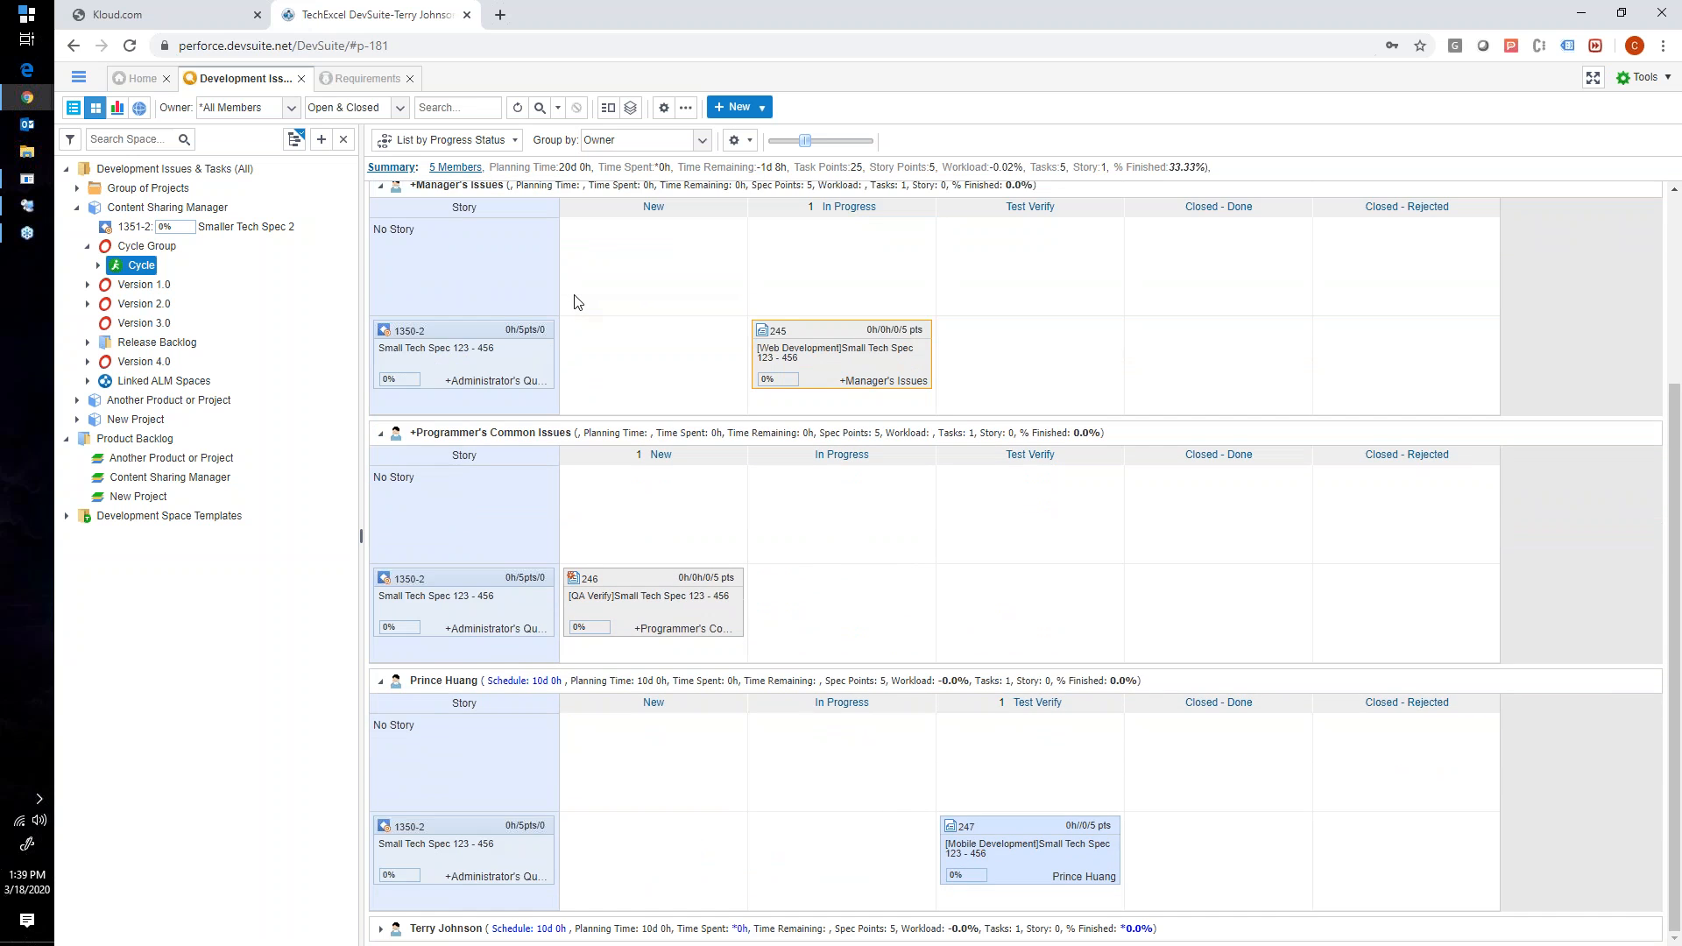
pyautogui.scroll(3, 577, 302)
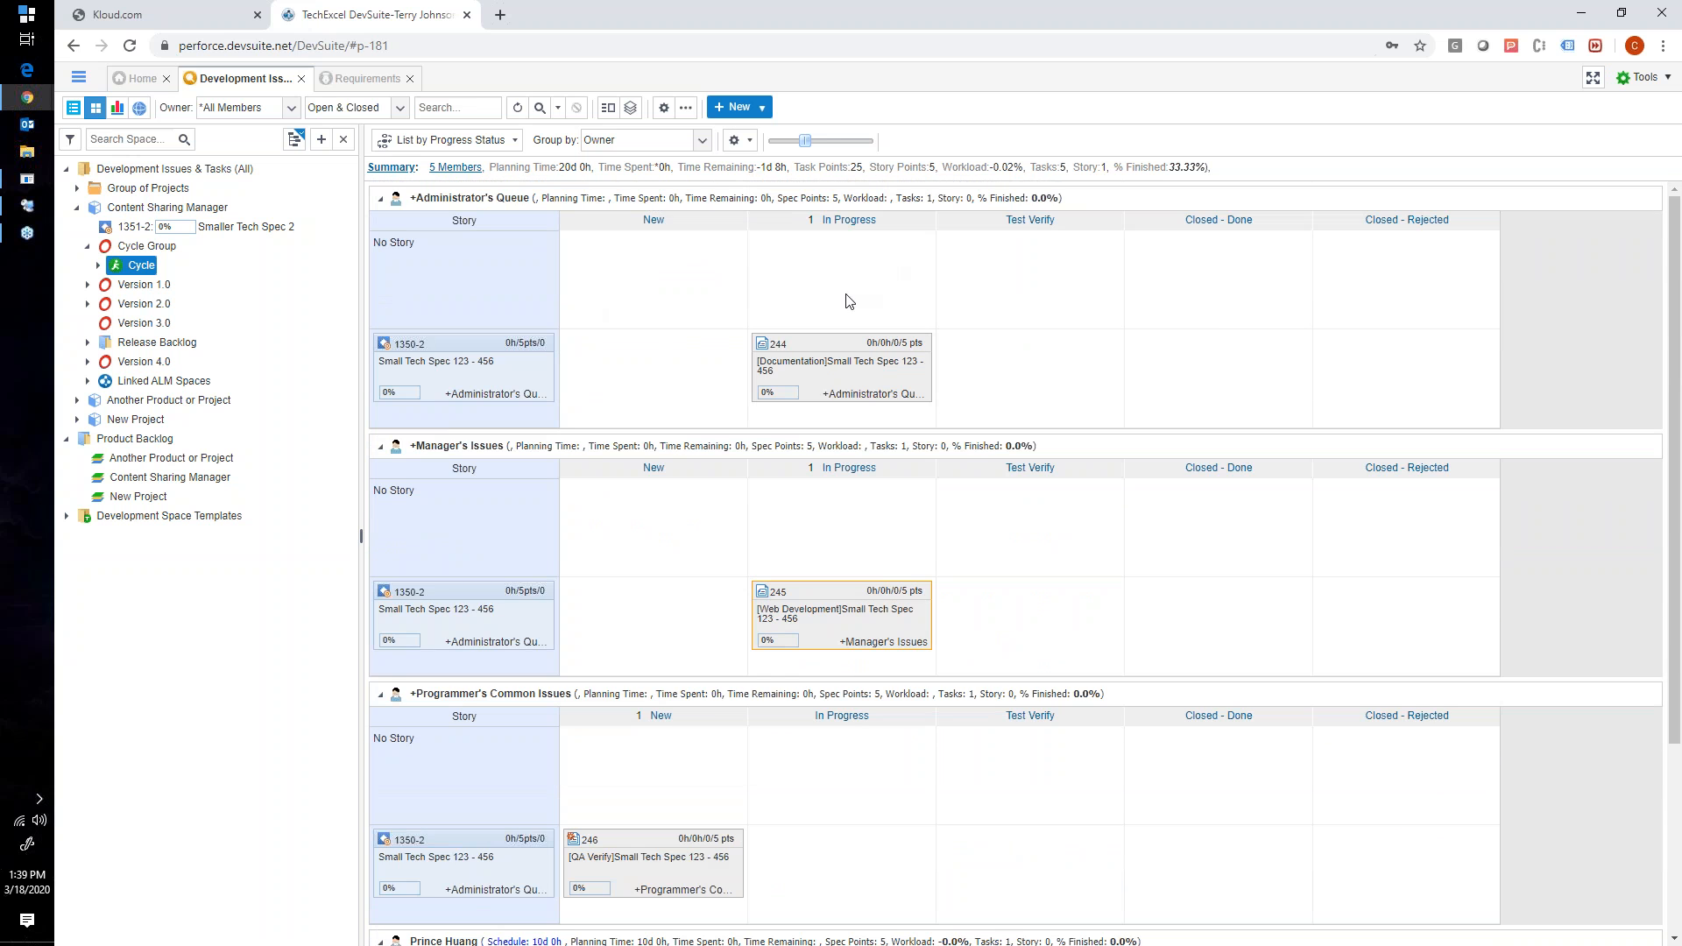
pyautogui.scroll(-3, 846, 300)
pyautogui.scroll(3, 846, 301)
pyautogui.scroll(-2, 791, 338)
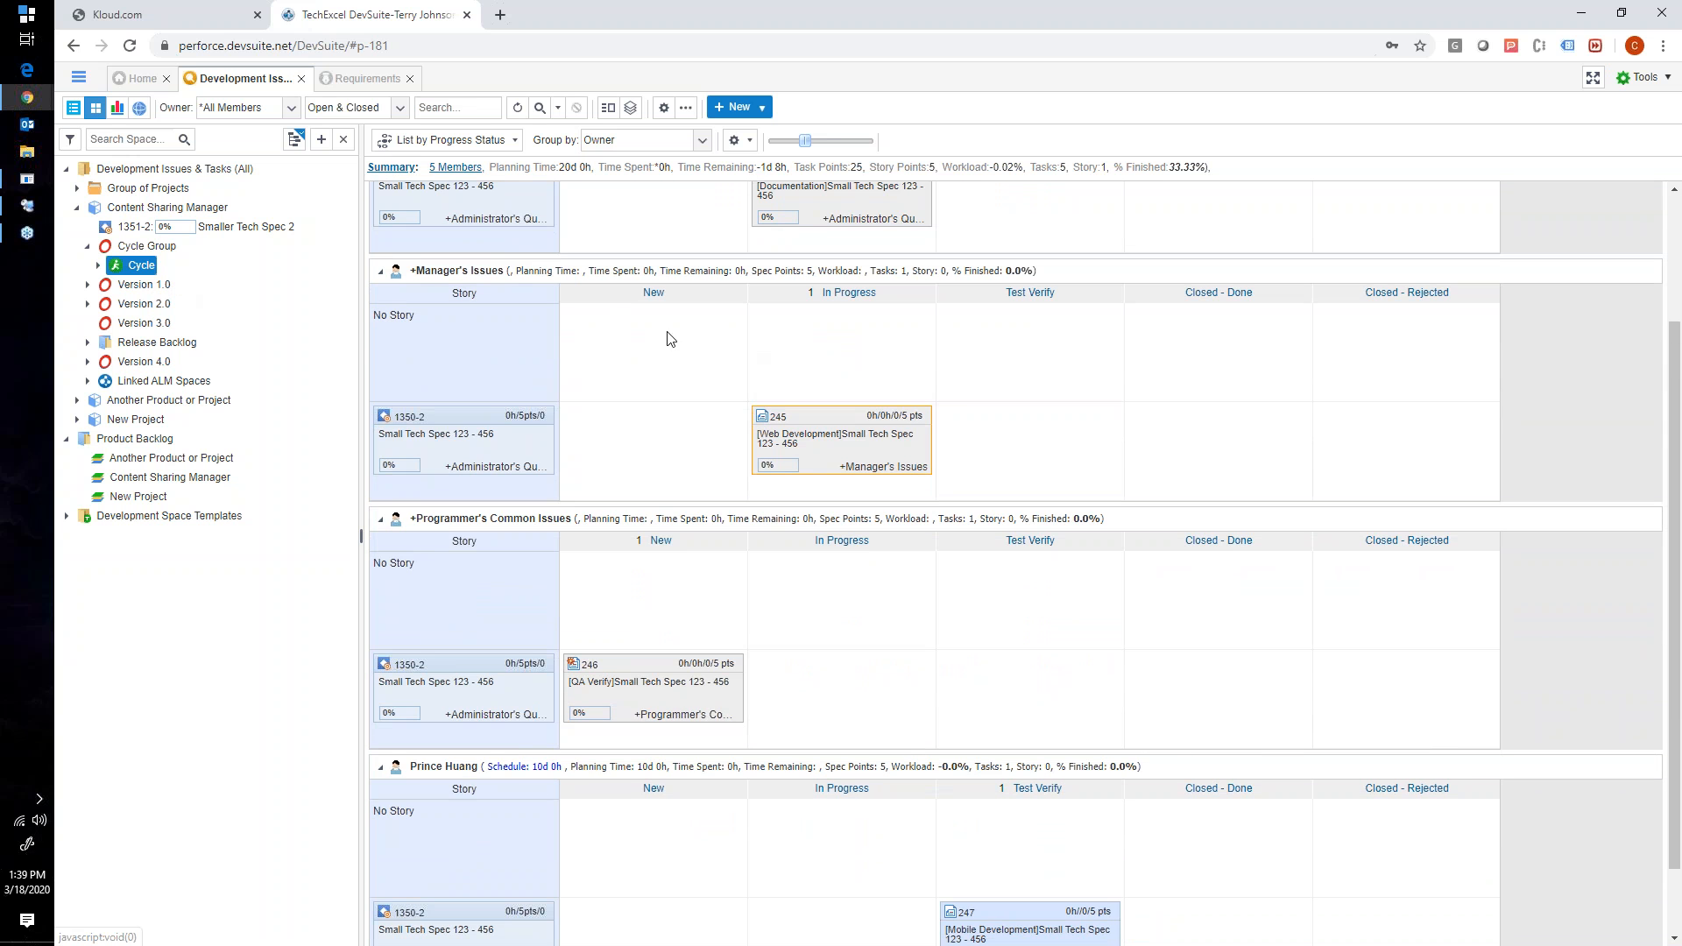
pyautogui.scroll(2, 675, 341)
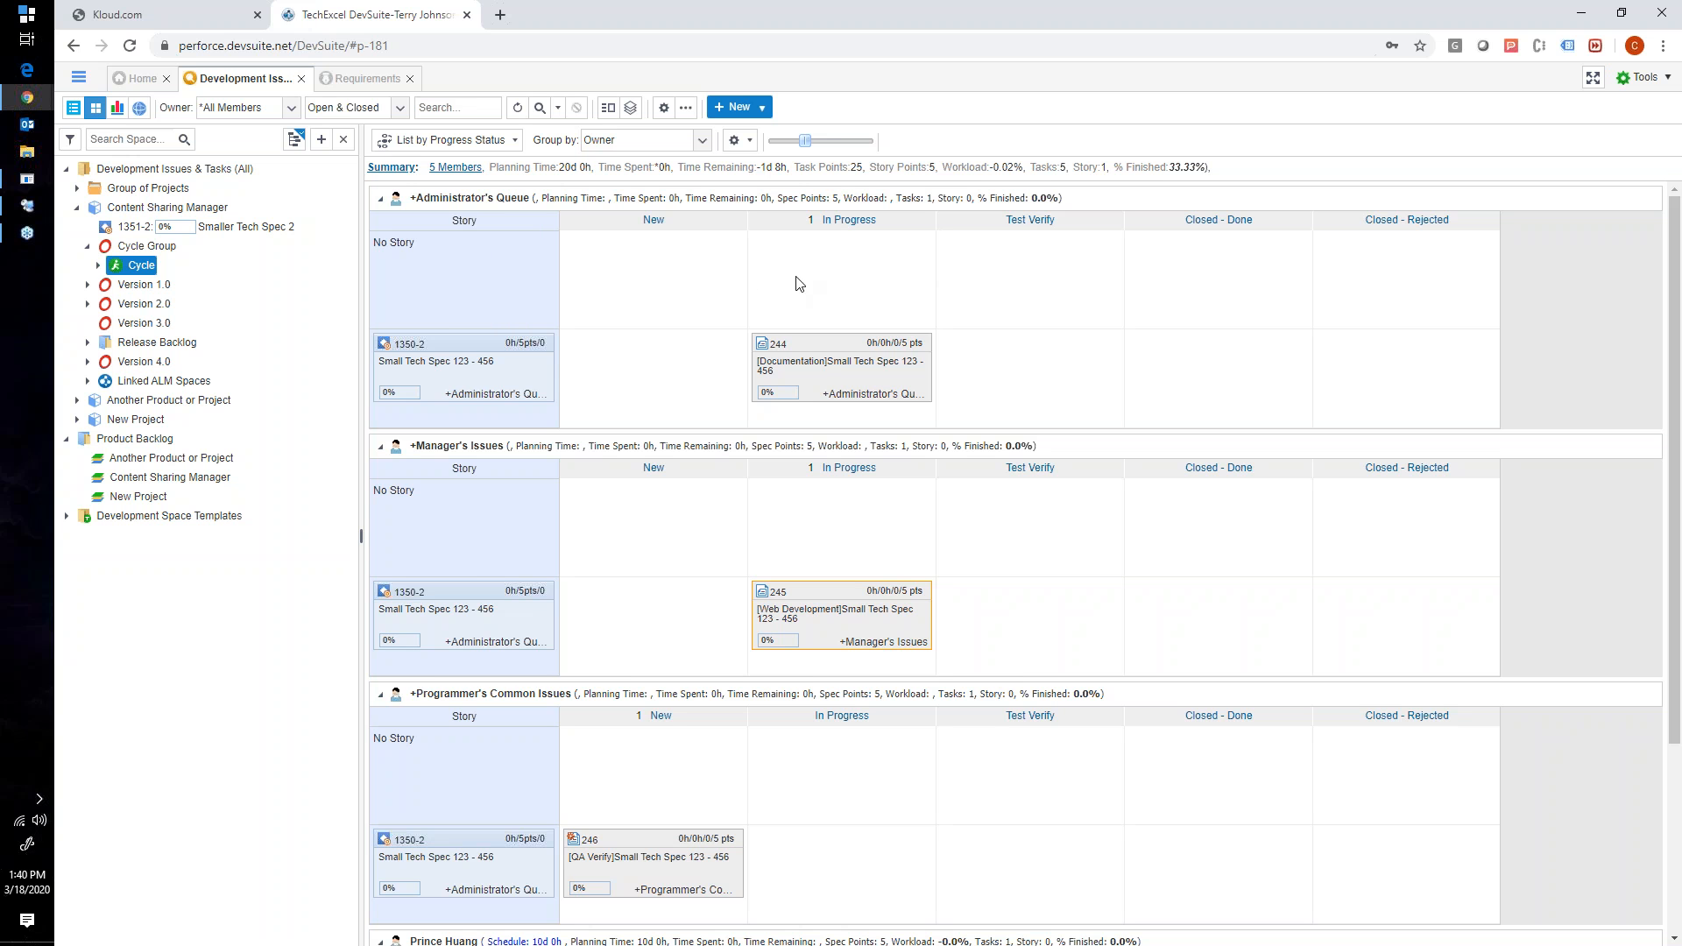
pyautogui.scroll(-3, 778, 416)
pyautogui.scroll(3, 779, 416)
# - Open the Content Sharing Manager space for editing, view its development method and WIP limit options, and close without changes
pyautogui.rightClick(208, 210)
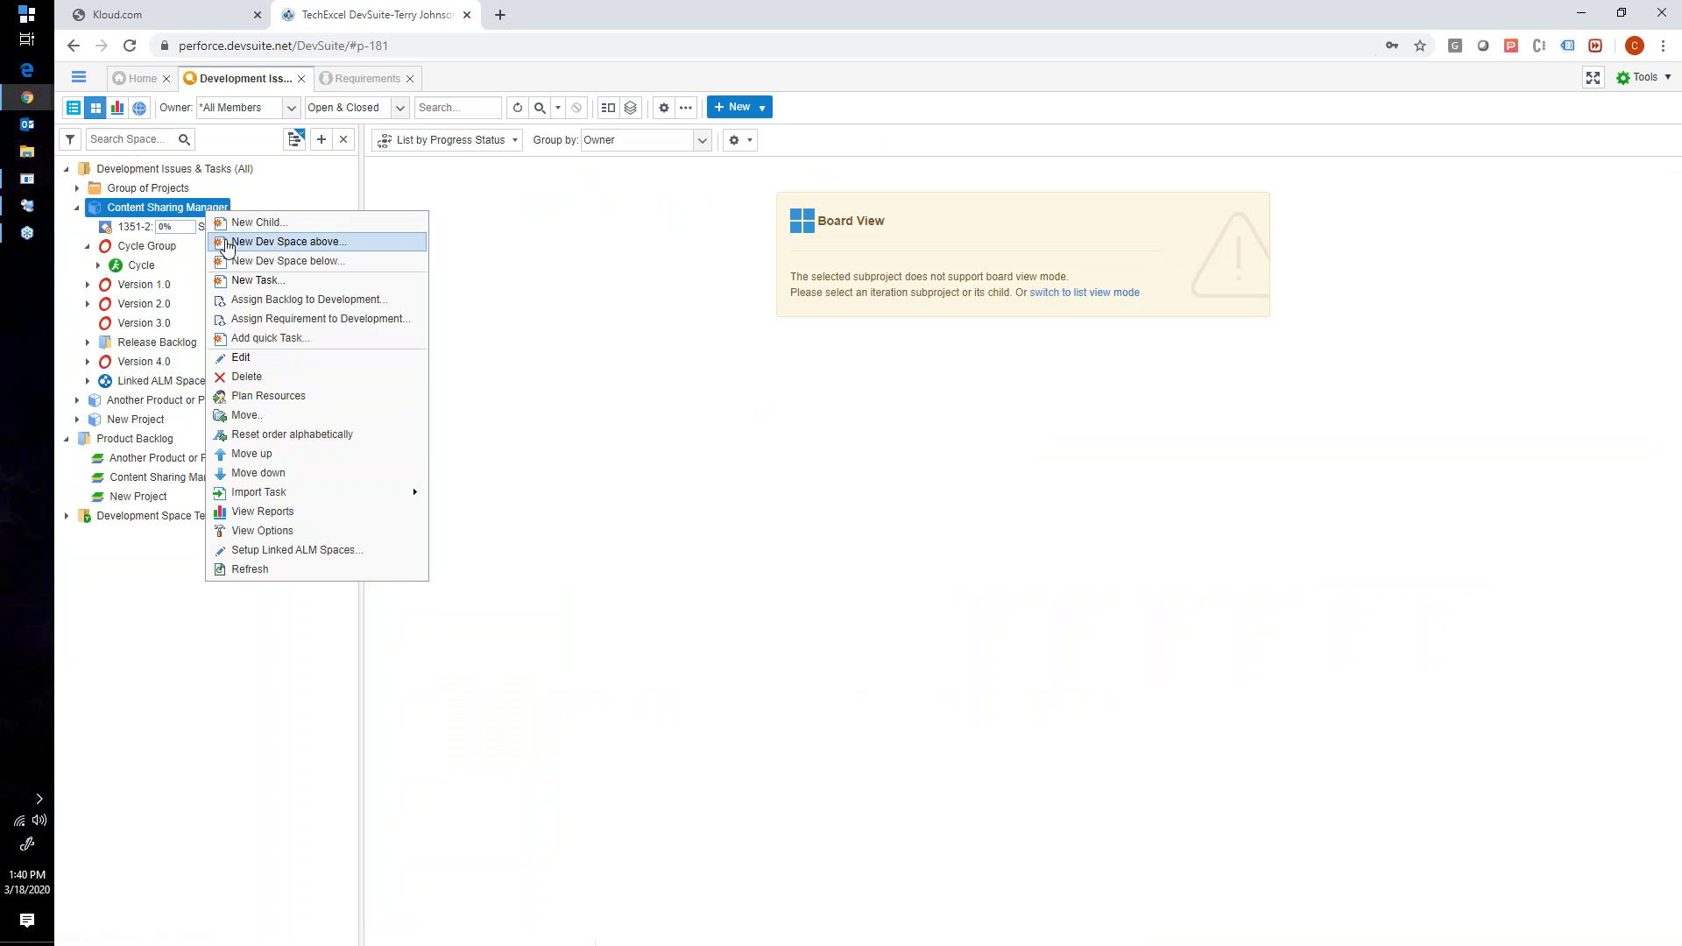
pyautogui.click(236, 357)
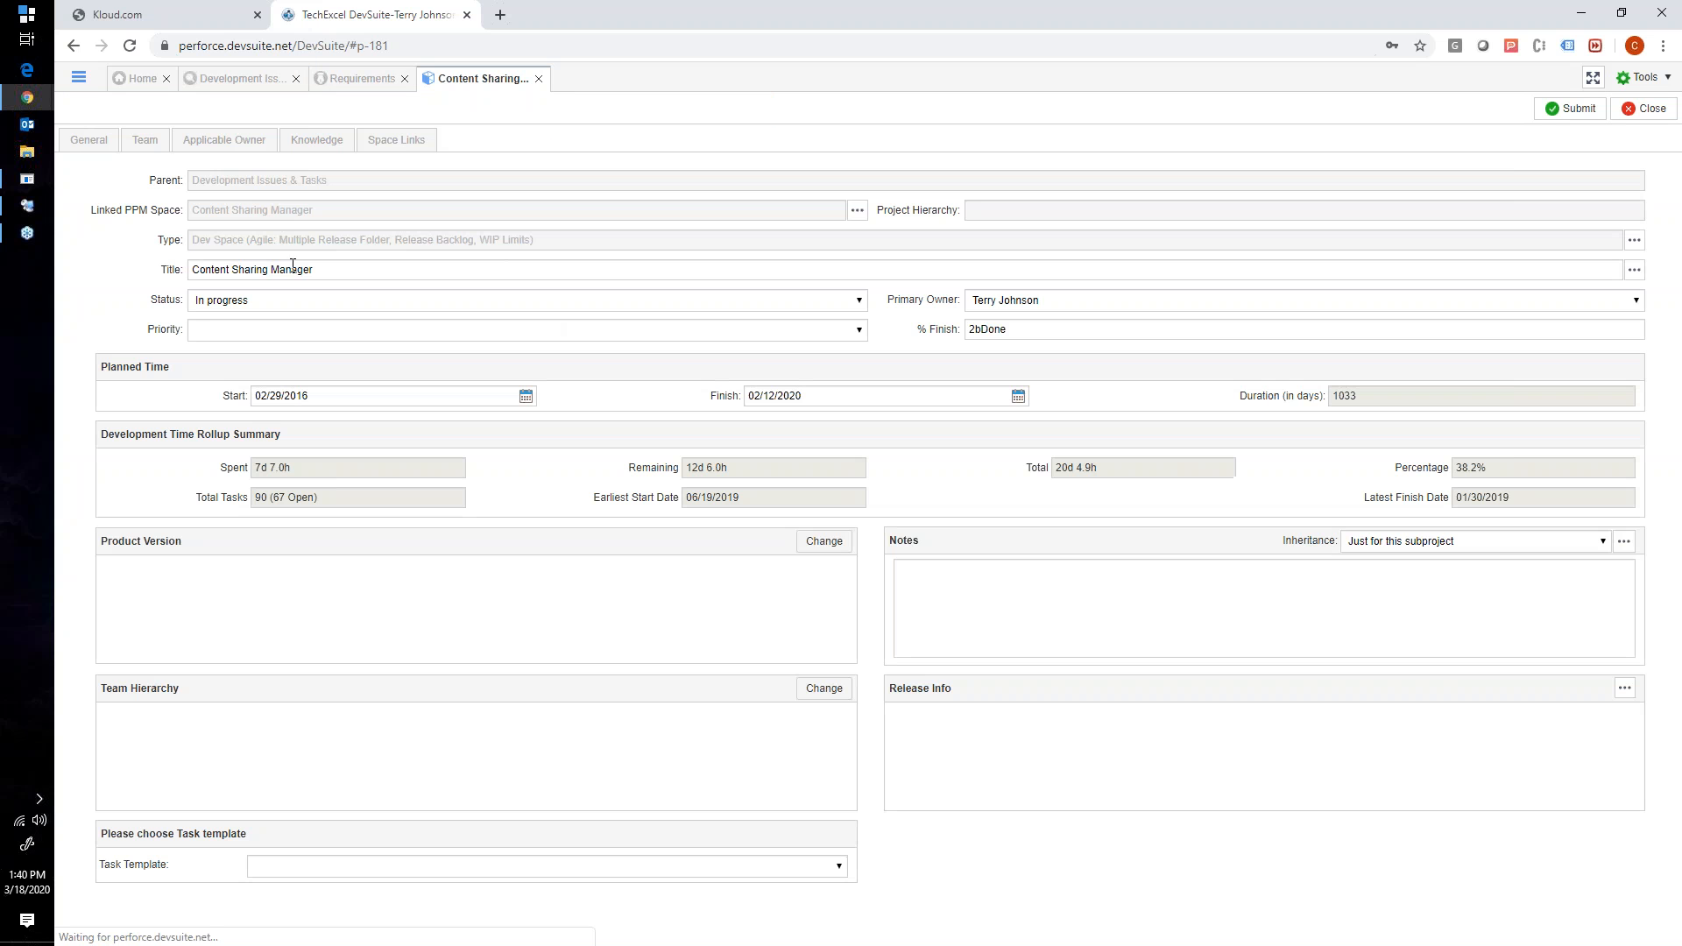
pyautogui.click(1635, 241)
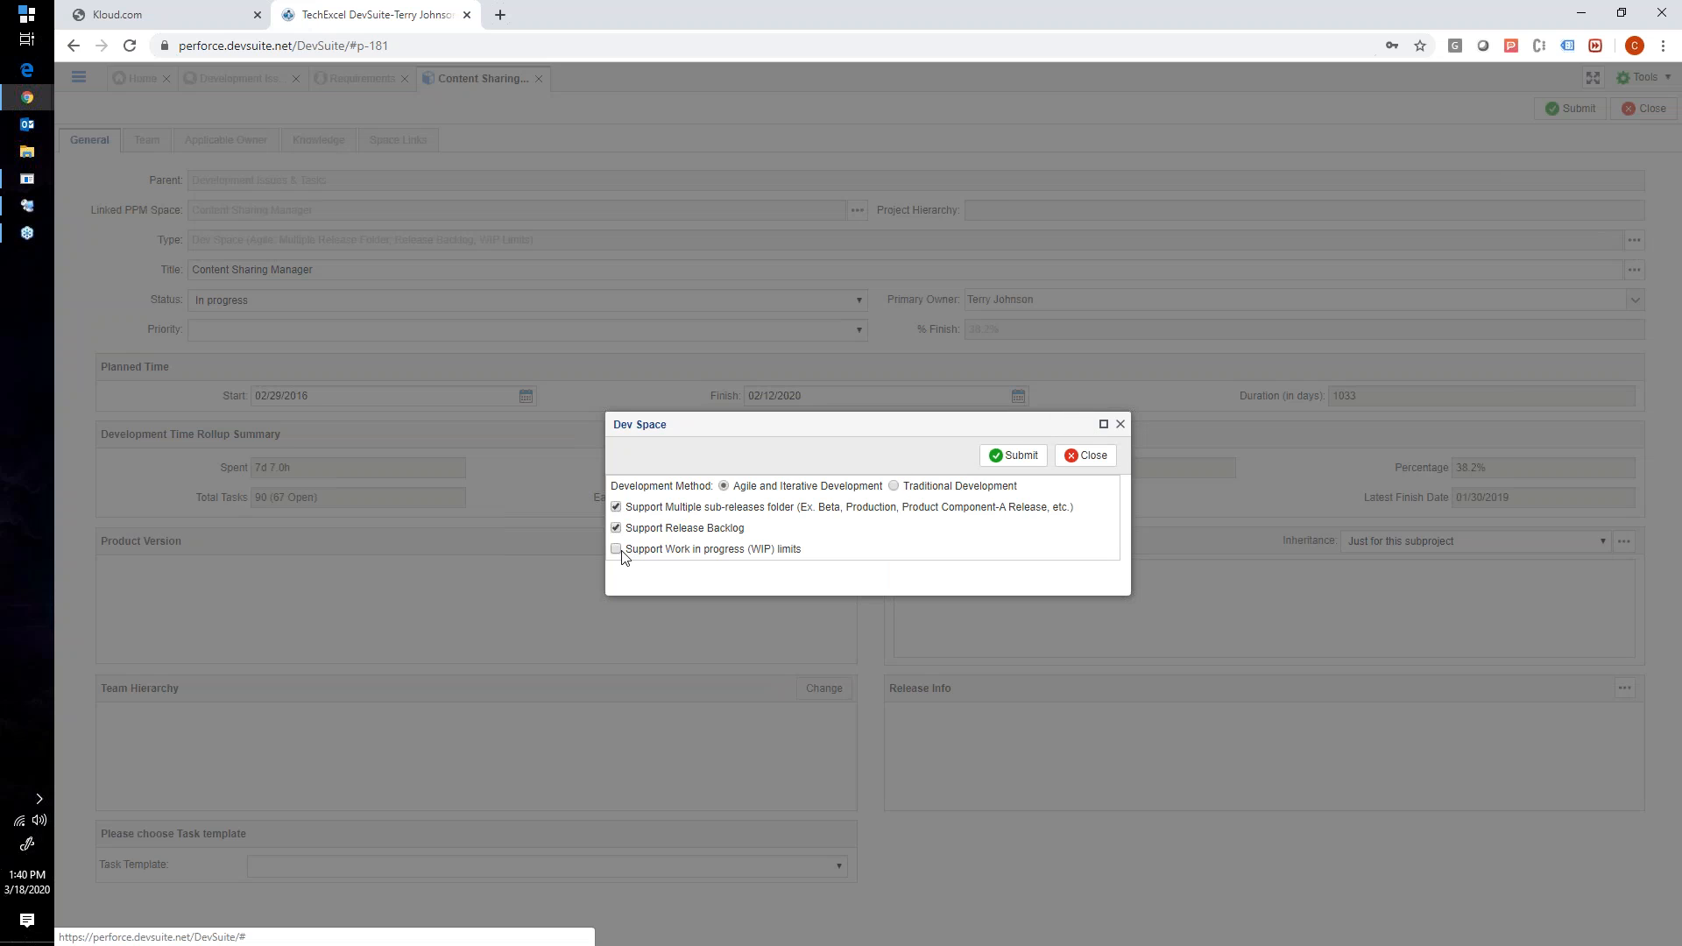
pyautogui.click(1087, 469)
pyautogui.click(1631, 113)
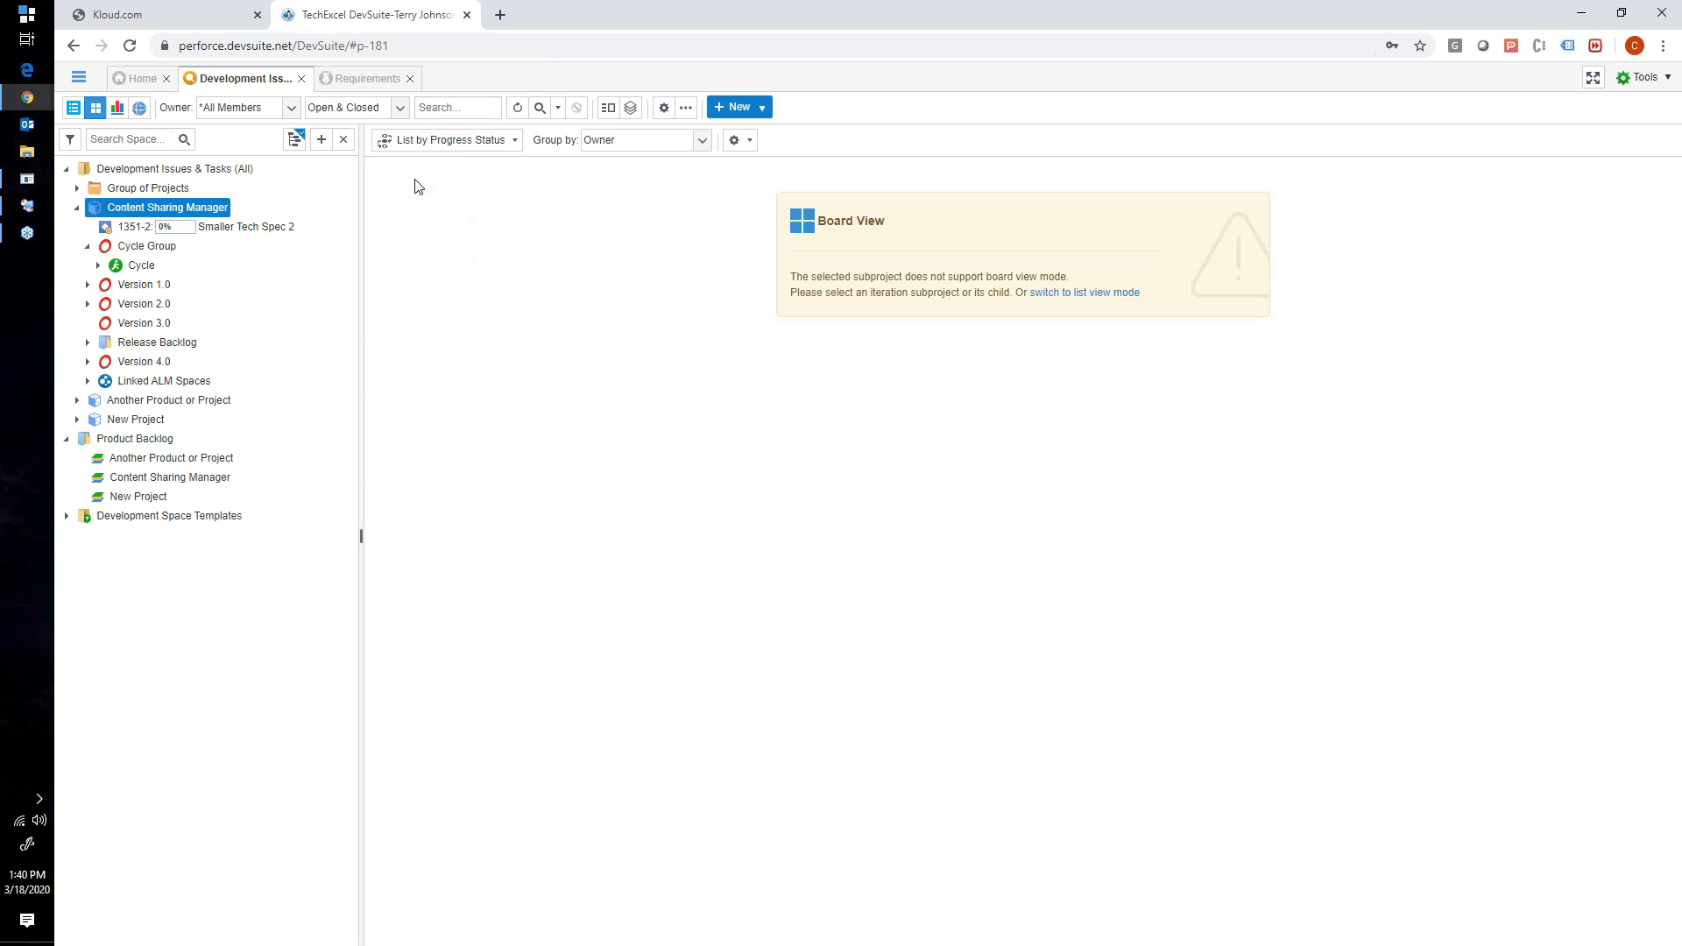
# - Open the Planning timeline for Content Sharing Manager, adjust its time scale, and widen the list to reveal the Duration column
pyautogui.click(140, 109)
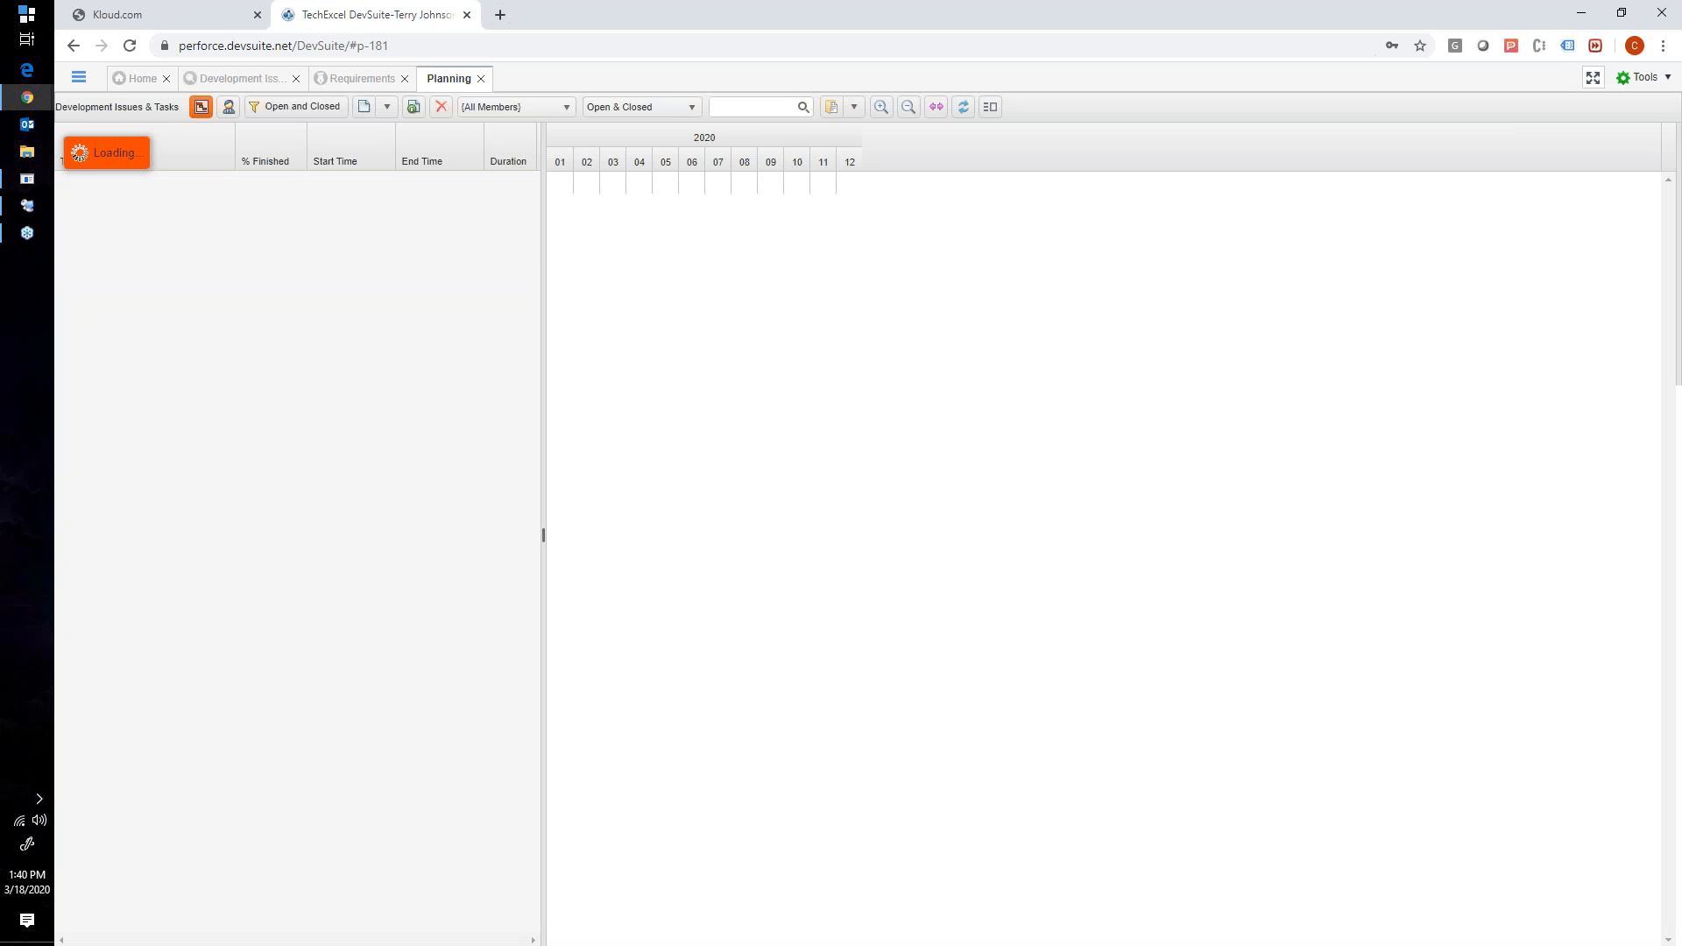
pyautogui.moveTo(544, 238); pyautogui.dragTo(501, 239)
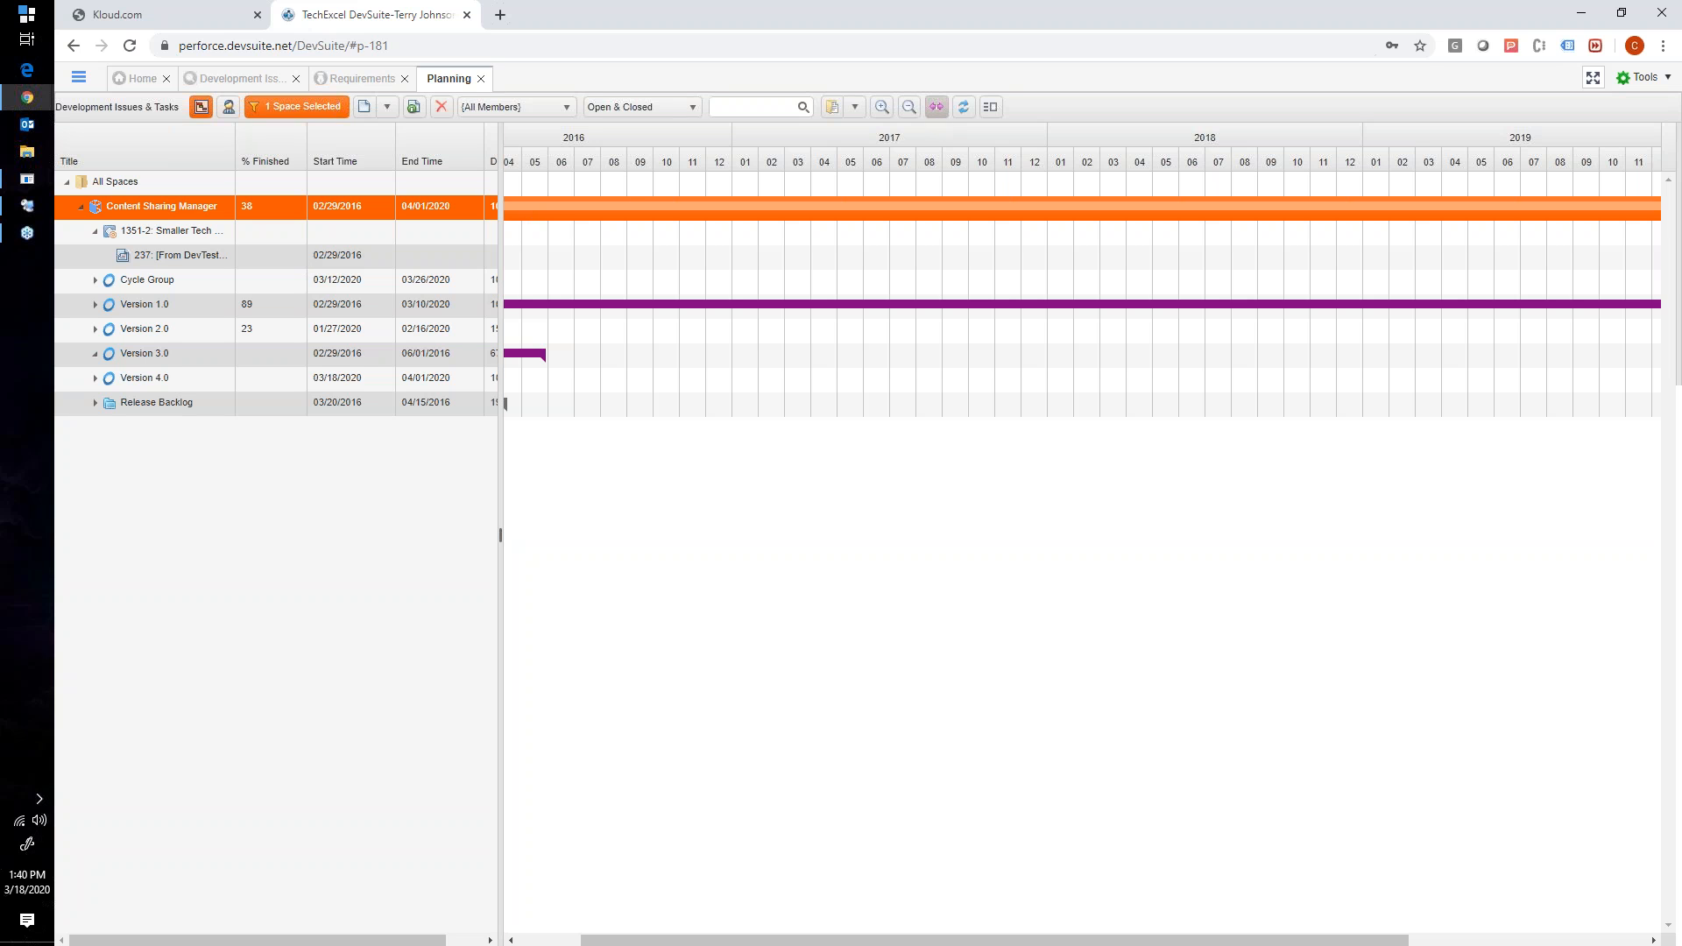
pyautogui.click(937, 109)
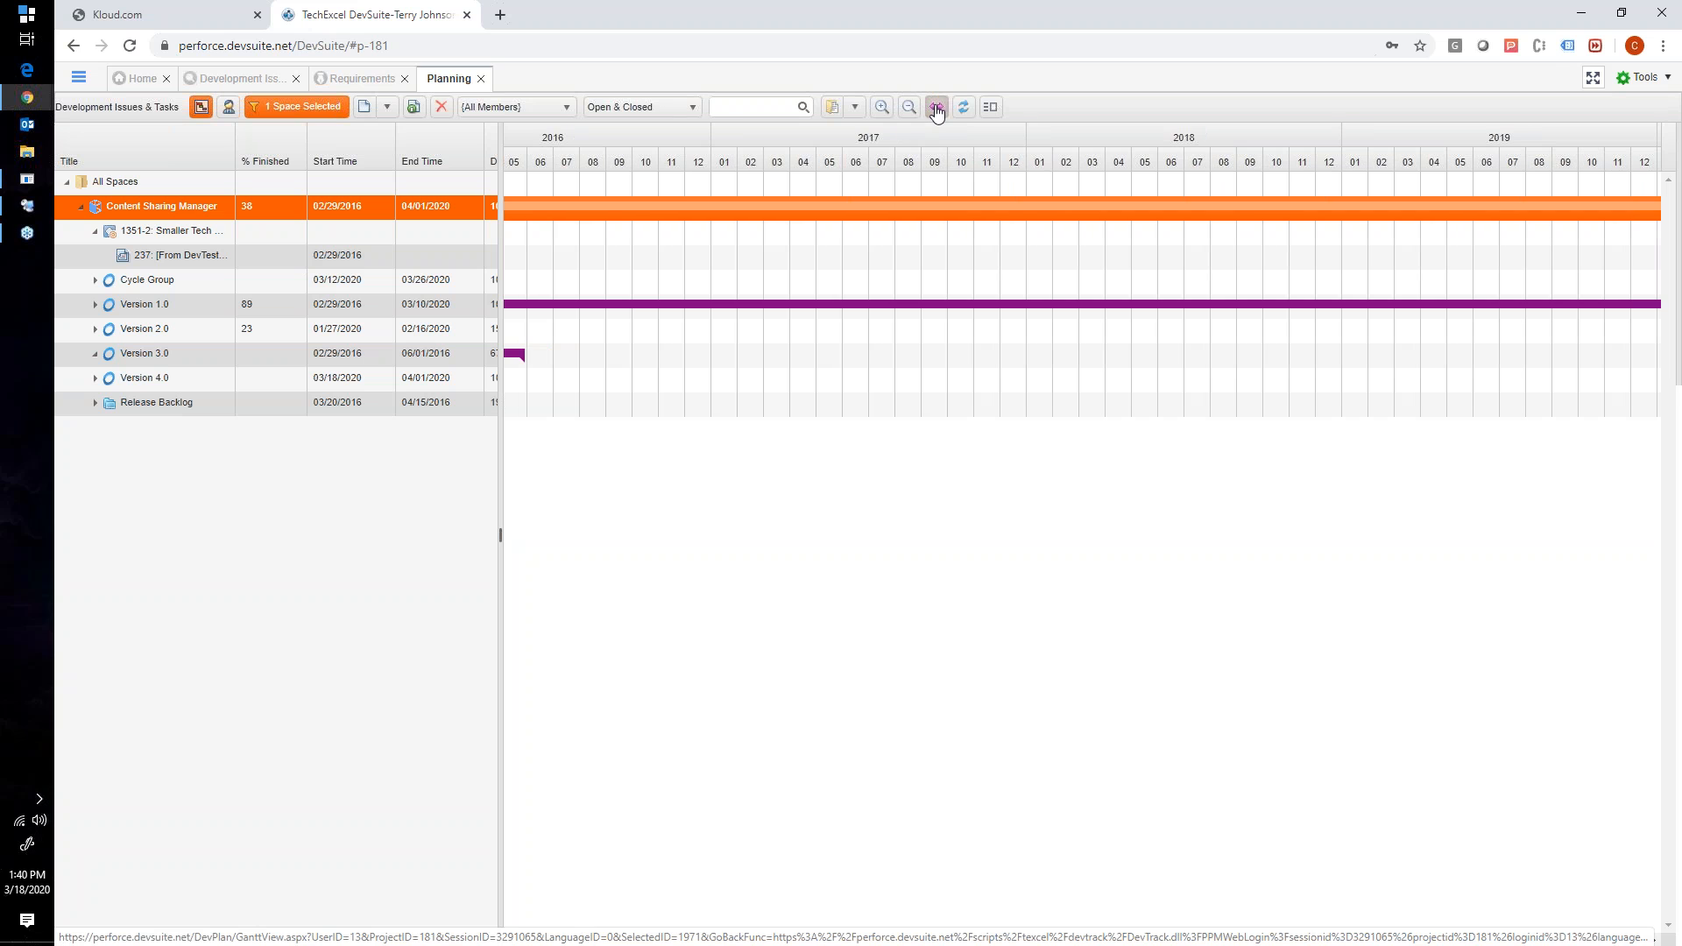
pyautogui.click(909, 112)
pyautogui.moveTo(499, 337); pyautogui.dragTo(633, 337)
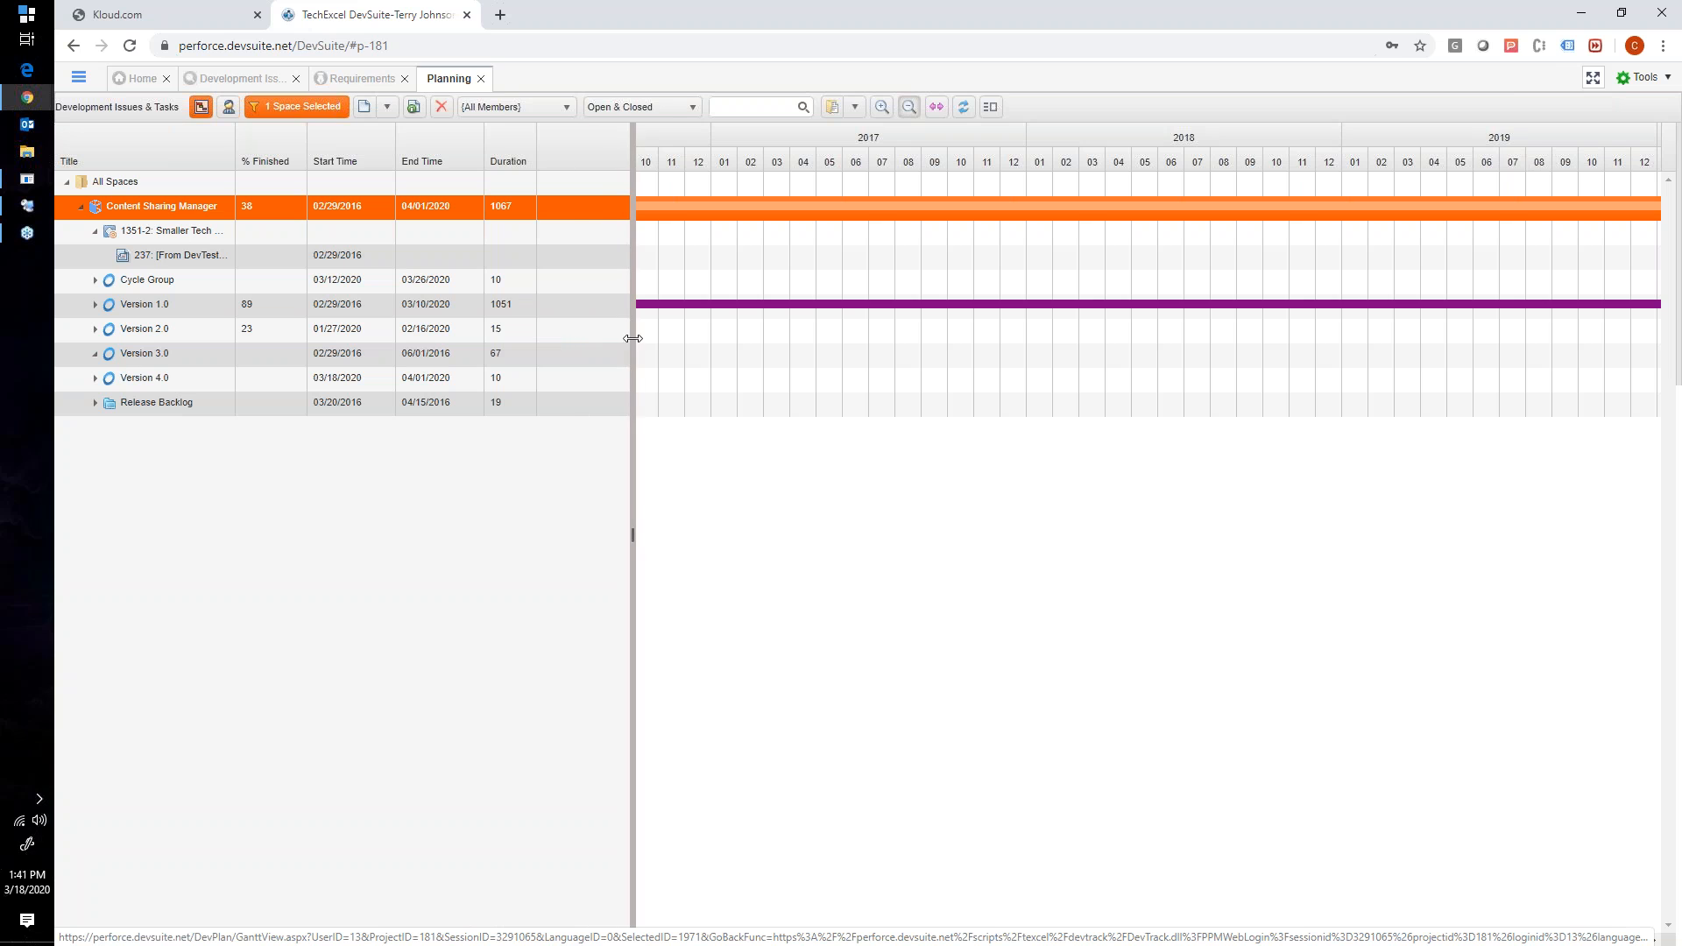
# - Expand Version 4.0 in the Planning list, select its Sprint 1, and narrow the list to widen the timeline
pyautogui.click(97, 378)
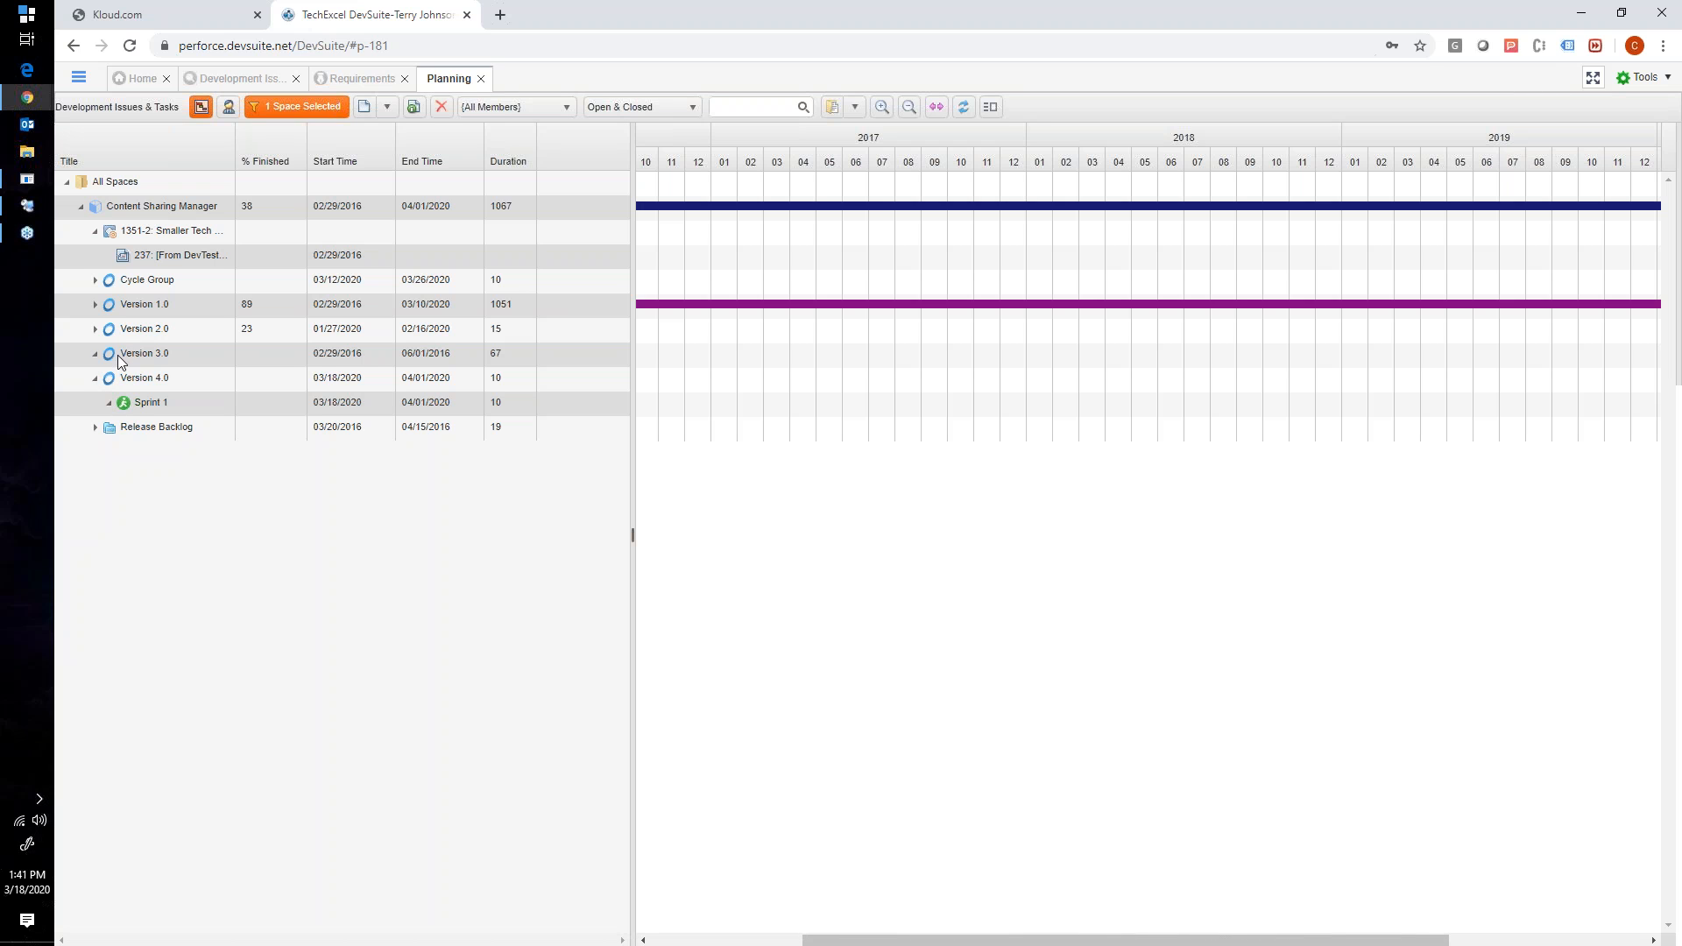
pyautogui.click(246, 404)
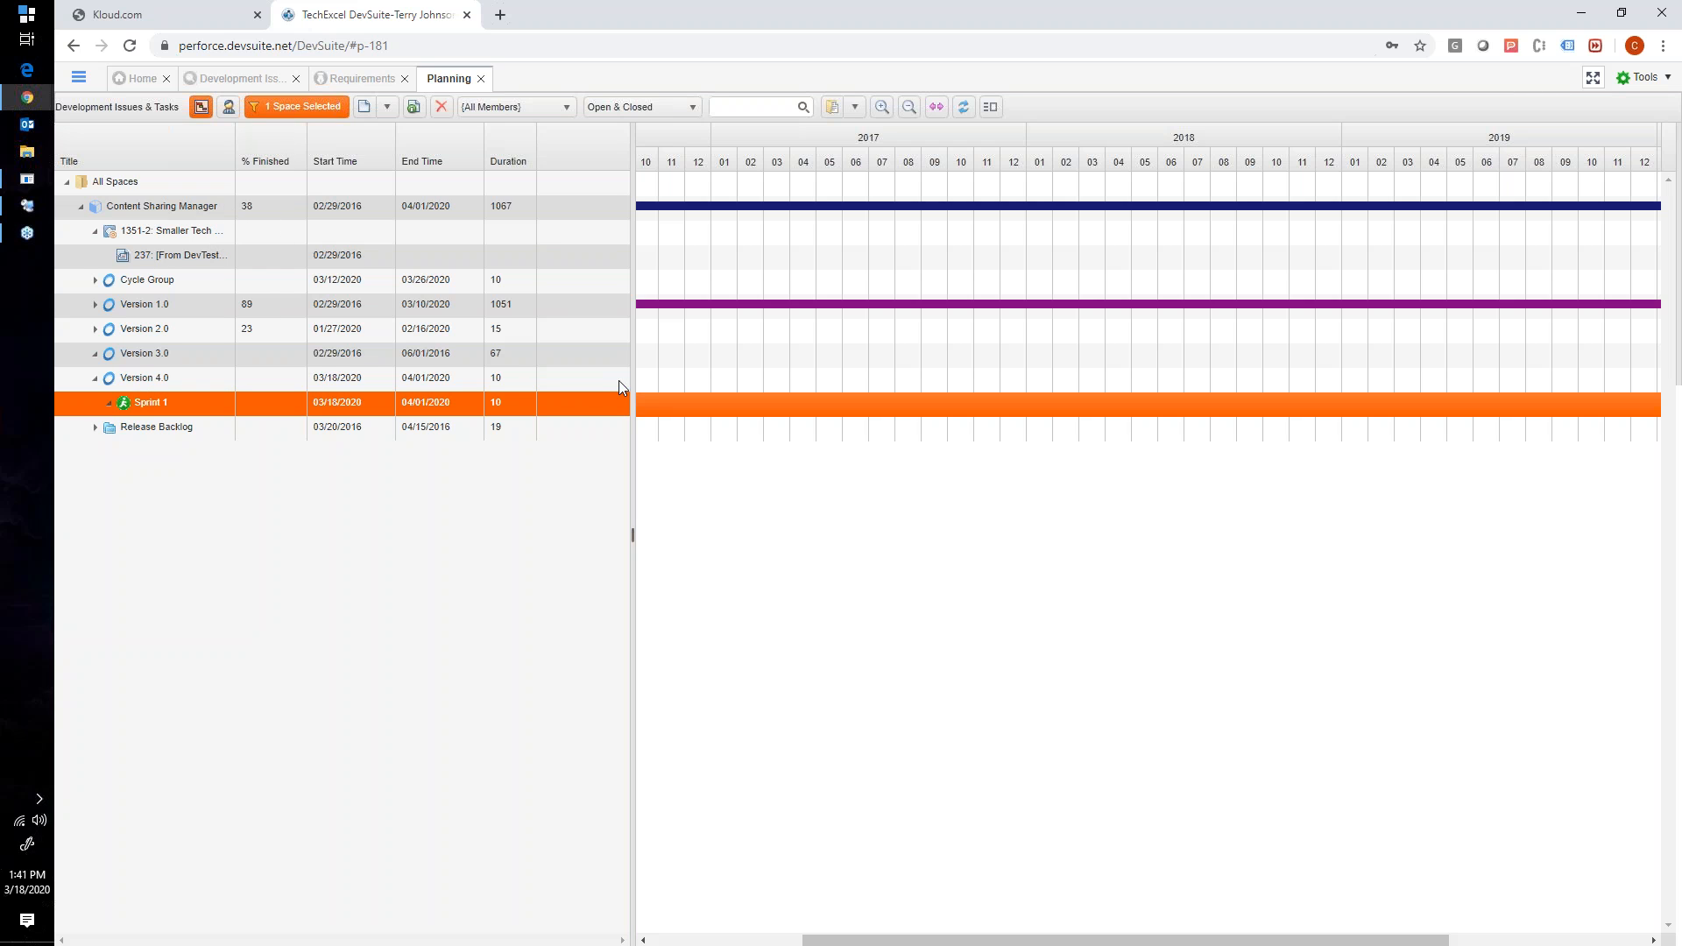
pyautogui.moveTo(632, 376); pyautogui.dragTo(532, 377)
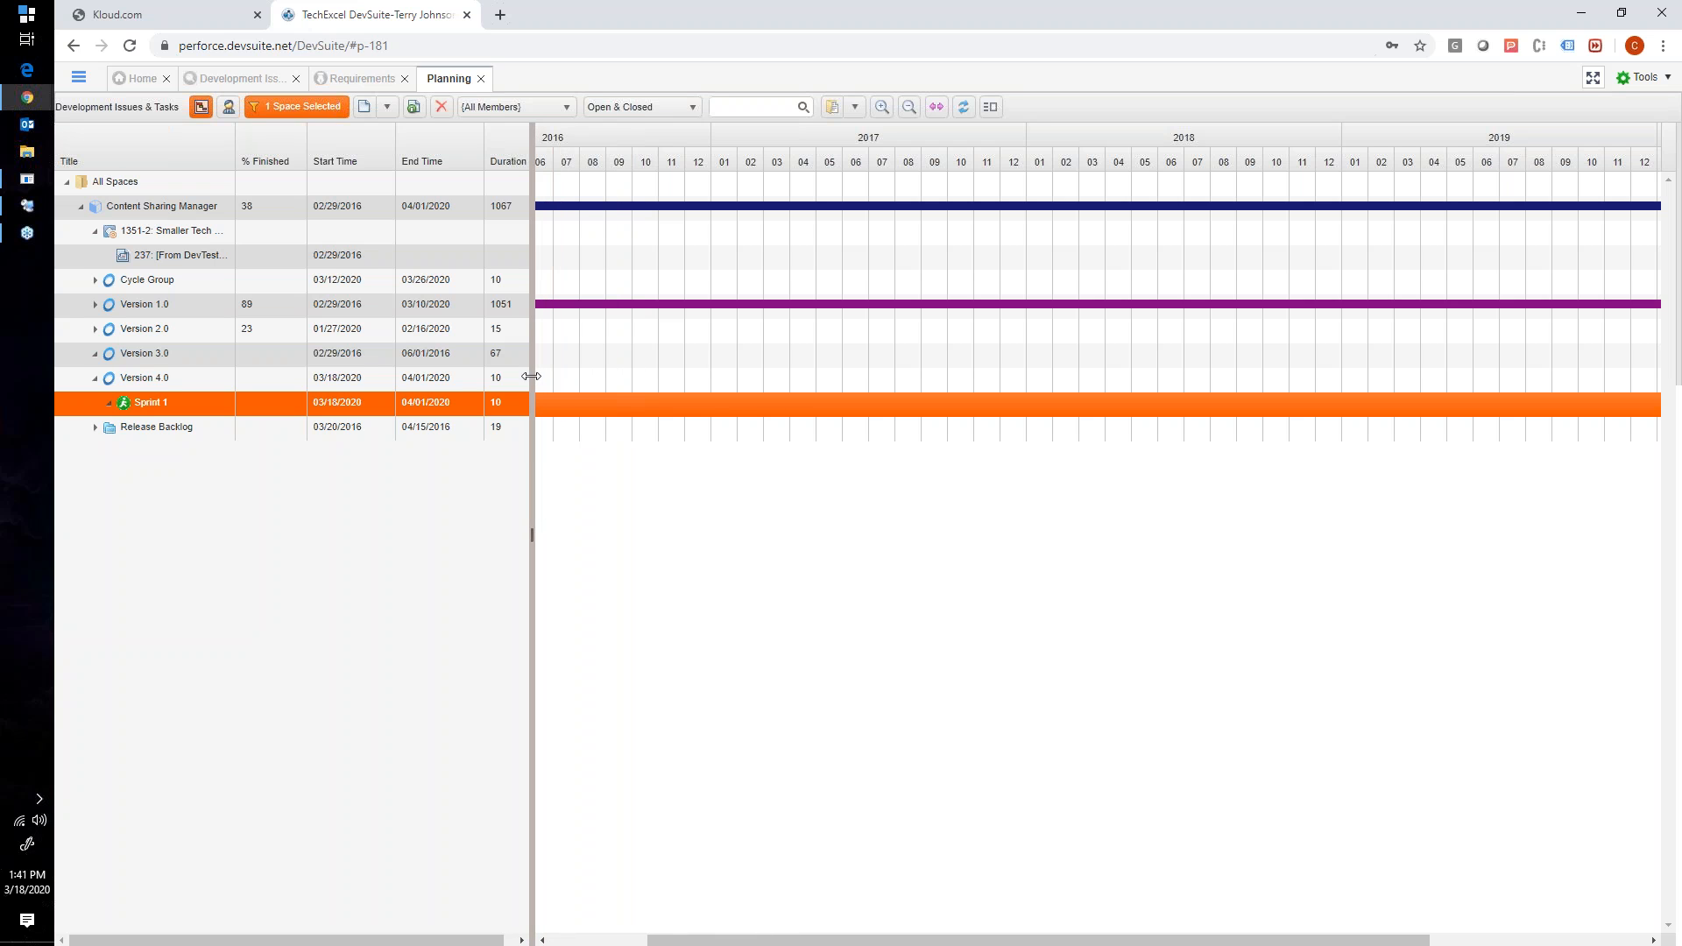
pyautogui.click(111, 405)
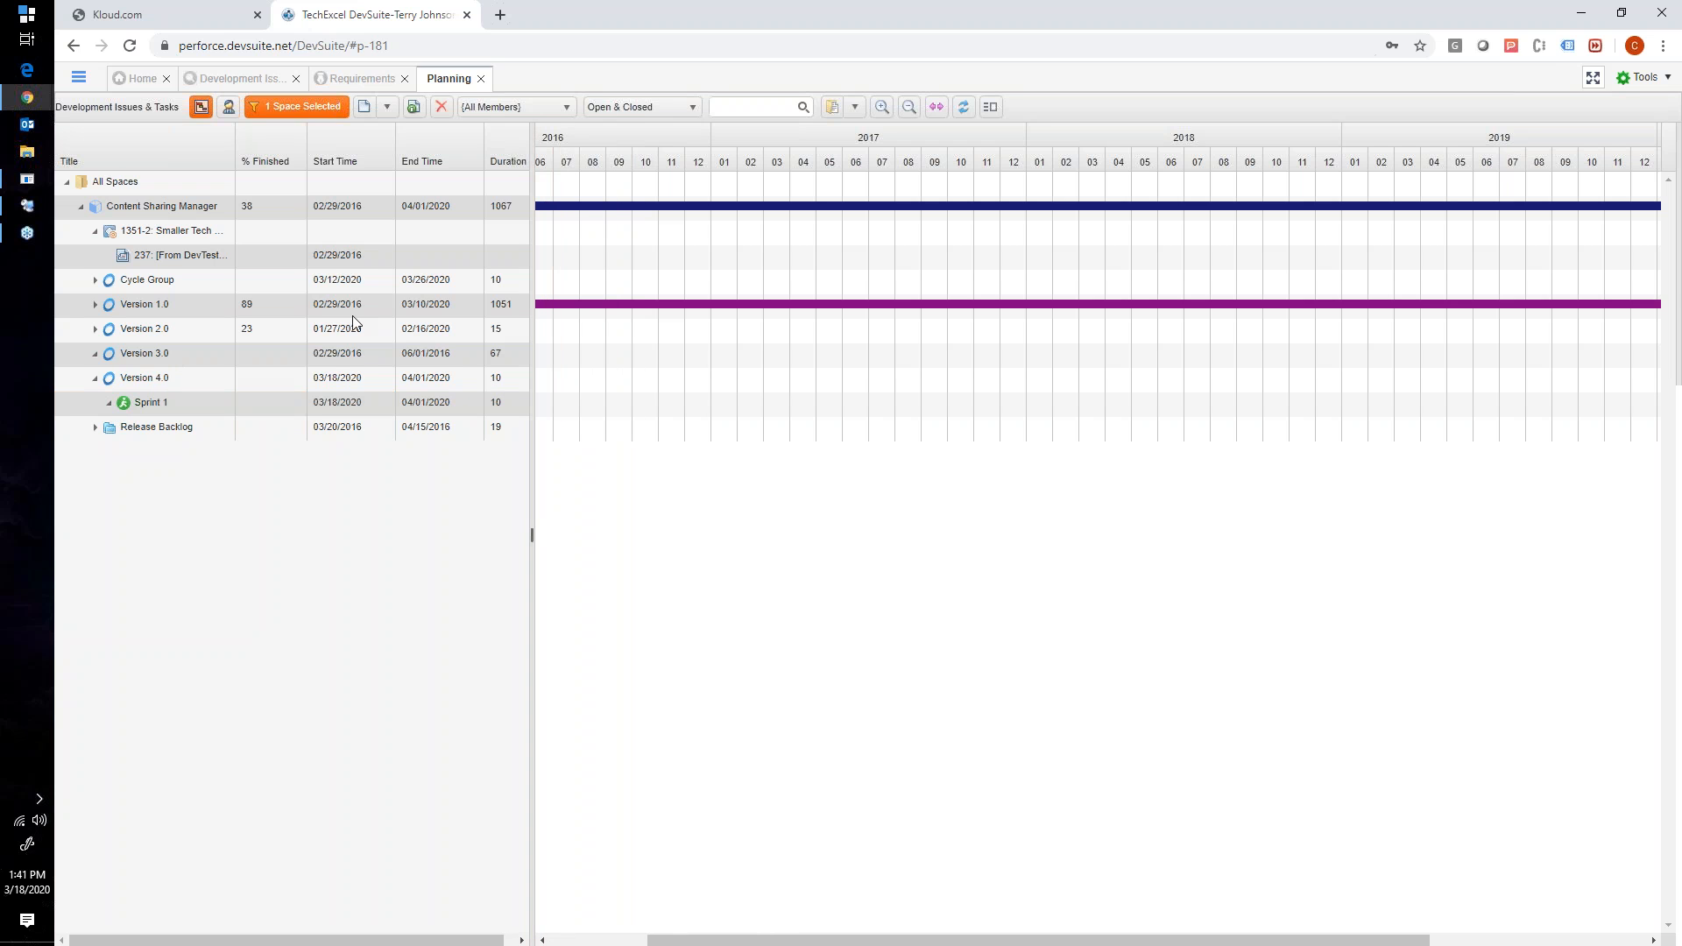
# - Collapse Sprint 1 under Version 4.0 and narrow the list to the Start Time column to show the timeline from January 2016
pyautogui.doubleClick(108, 401)
pyautogui.click(559, 80)
pyautogui.doubleClick(112, 407)
pyautogui.click(561, 81)
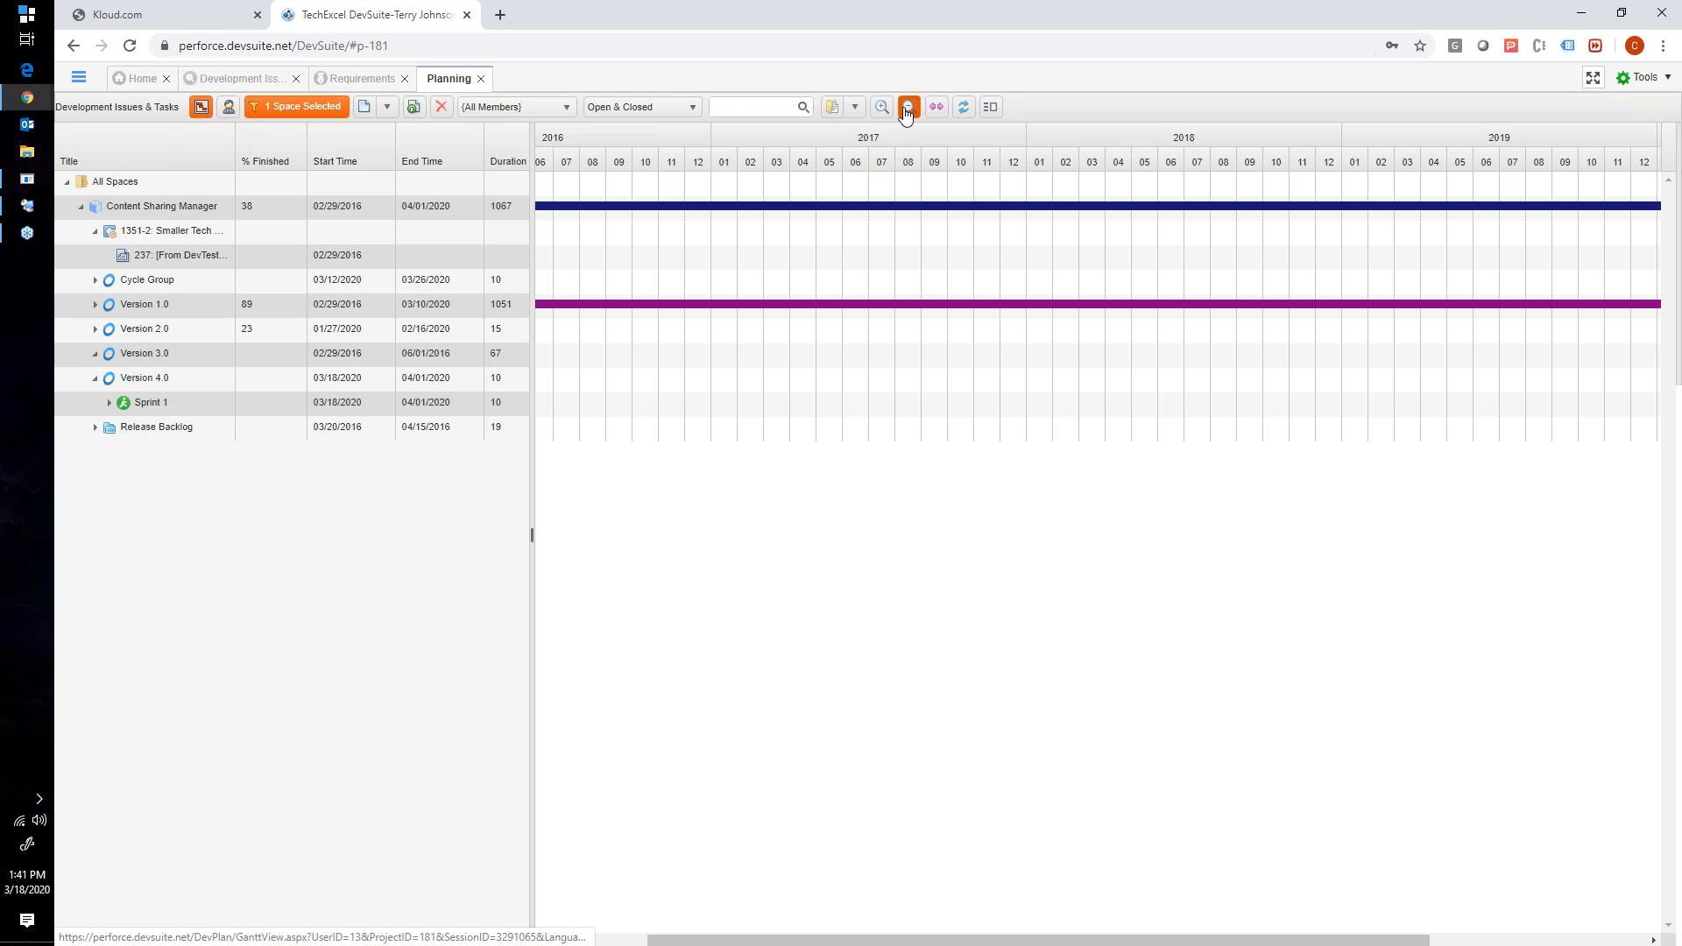
pyautogui.moveTo(531, 268); pyautogui.dragTo(364, 306)
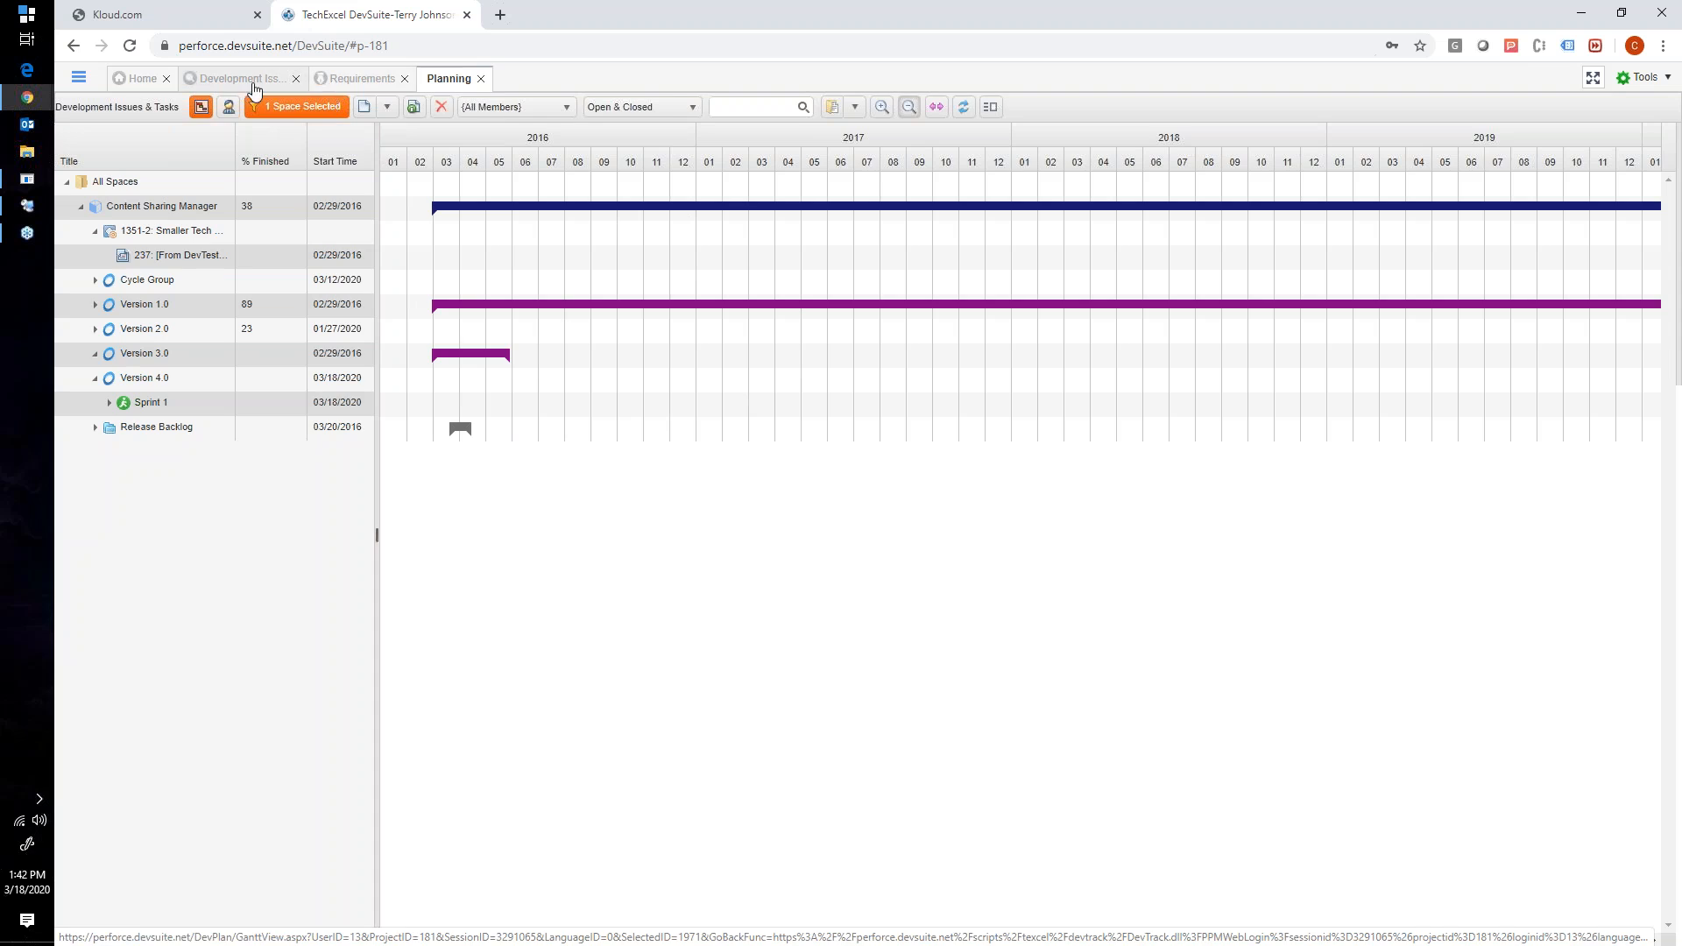
# - Return to the Development Issues & Tasks tree and expand Version 2.0 to show its sprints
pyautogui.click(282, 77)
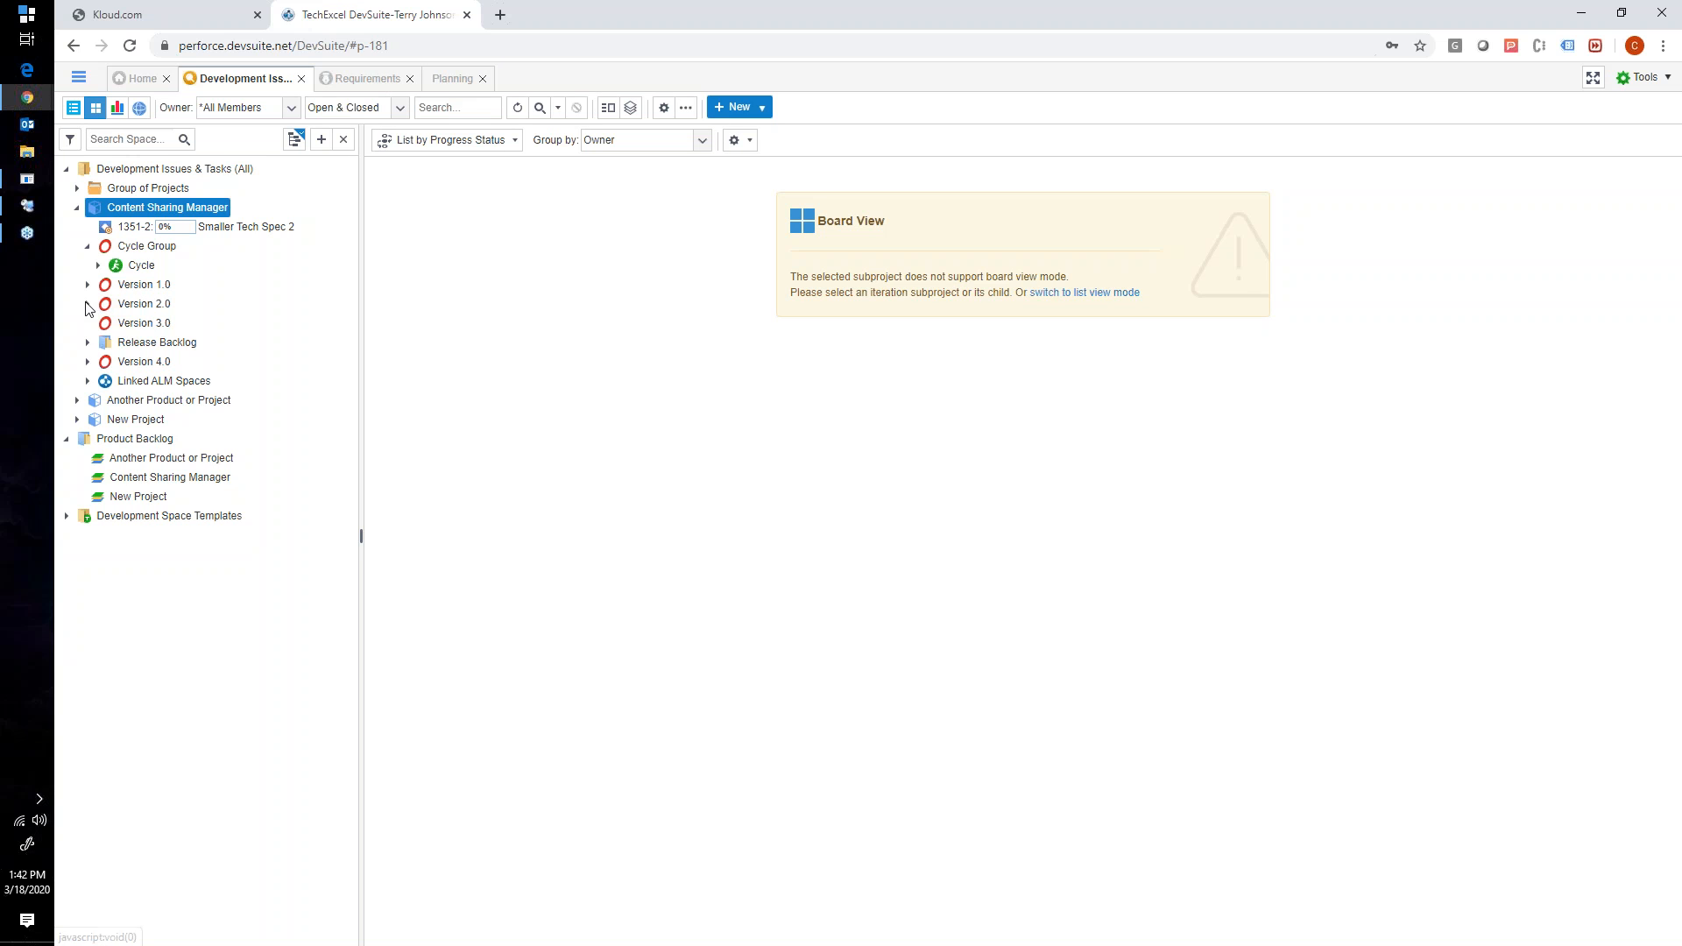
pyautogui.click(87, 304)
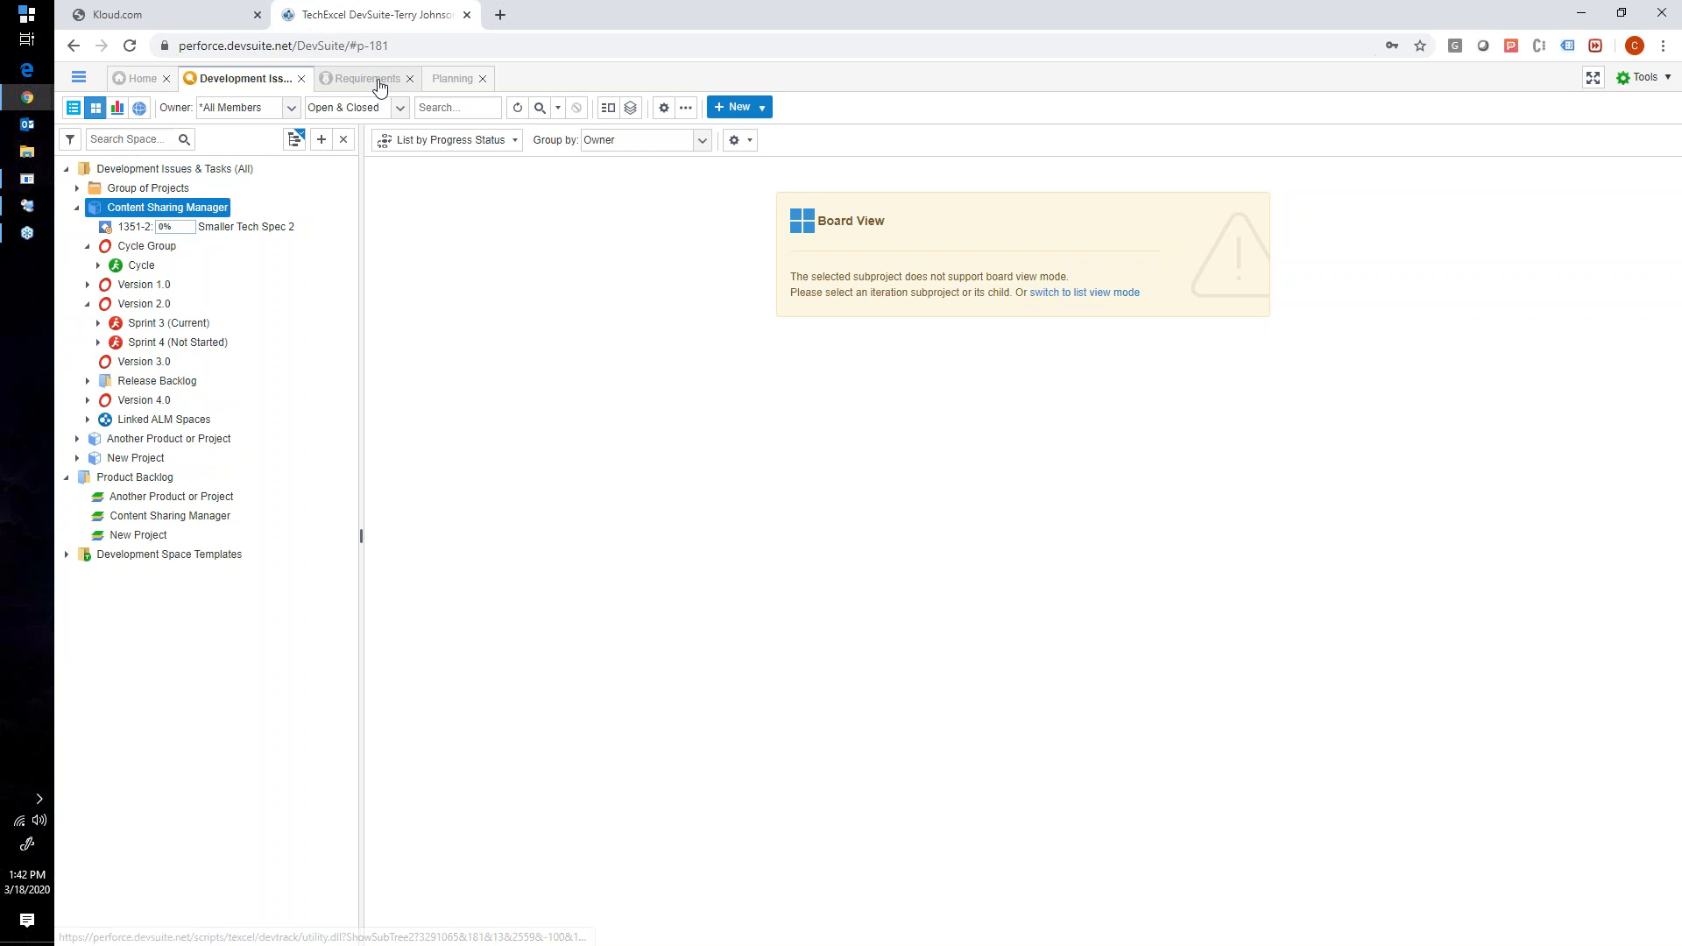
# - Try to extend the Version 3.0 bar on the Planning timeline to the end of 2016, and return to the Development Issues & Tasks page
pyautogui.click(440, 79)
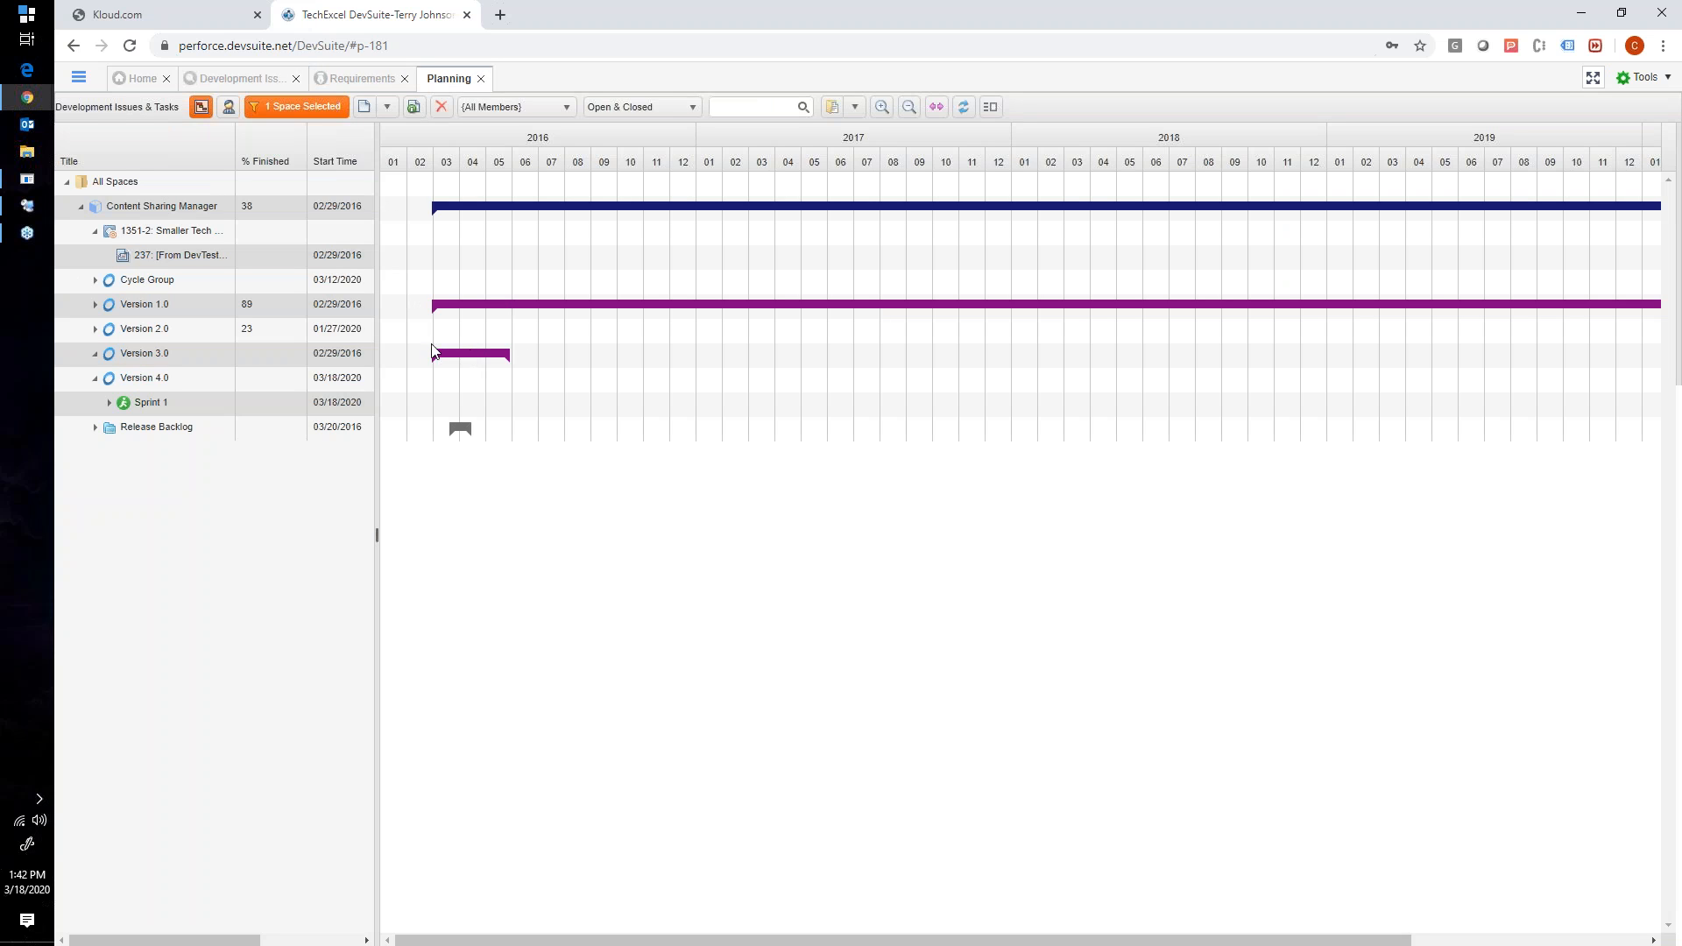
pyautogui.moveTo(523, 354); pyautogui.dragTo(692, 364)
pyautogui.moveTo(523, 354)
pyautogui.mouseDown()
pyautogui.moveTo(530, 340)
pyautogui.moveTo(455, 310)
pyautogui.moveTo(520, 317)
pyautogui.moveTo(498, 334)
pyautogui.moveTo(519, 359)
pyautogui.mouseUp()
pyautogui.click(499, 363)
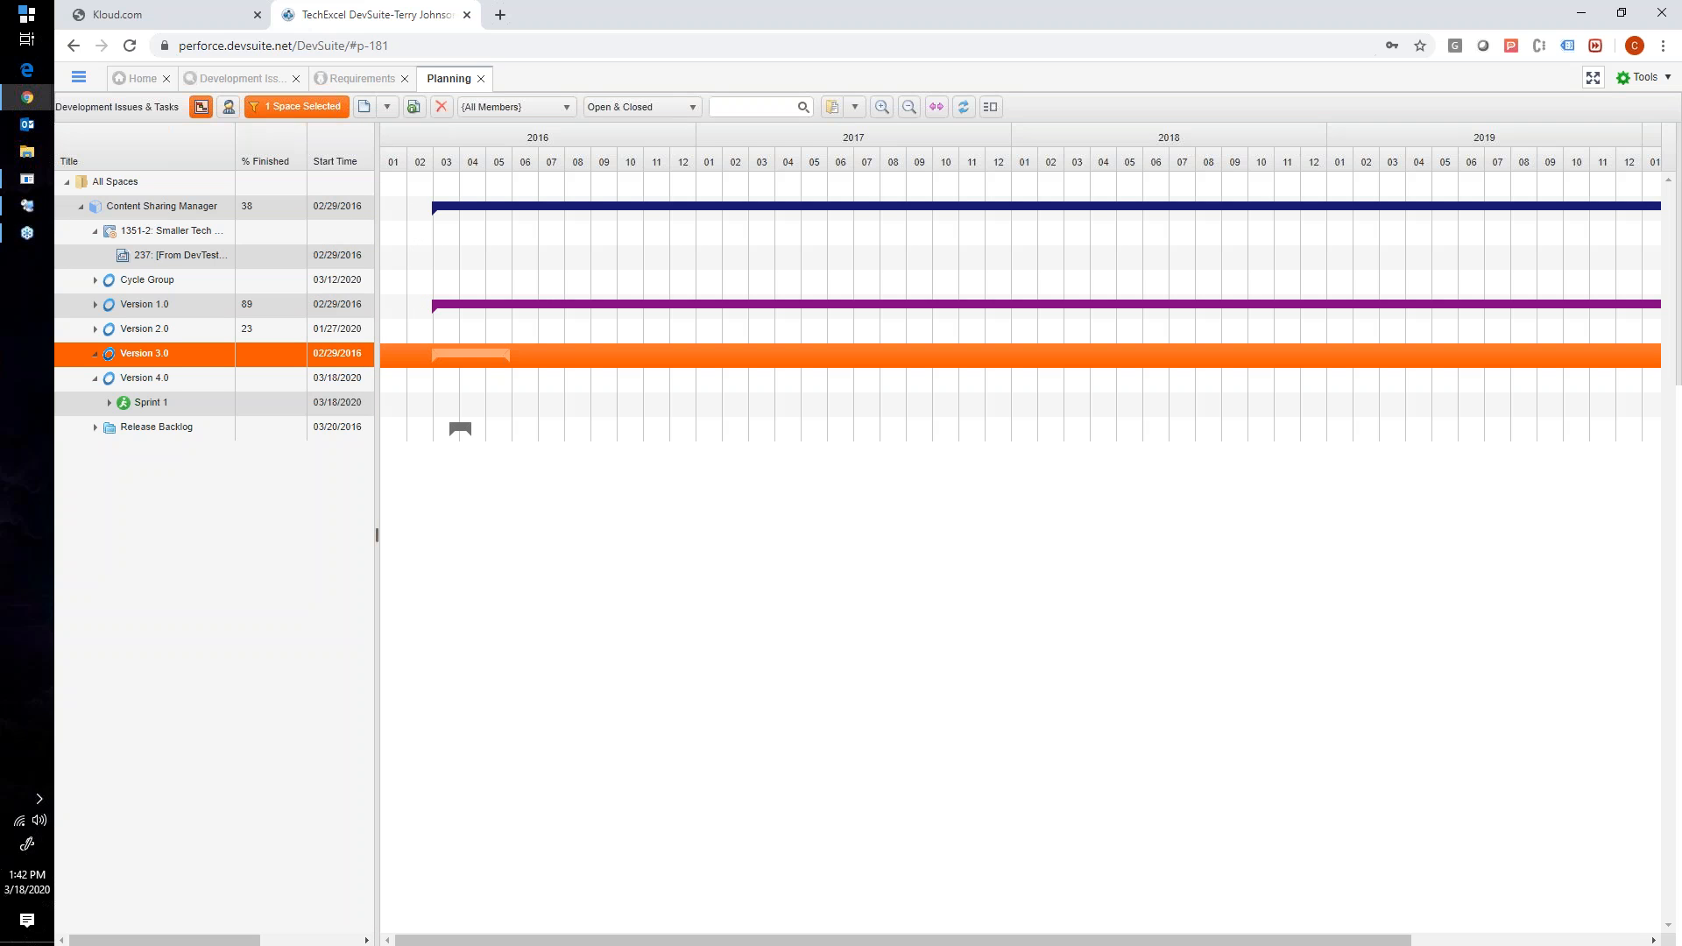
pyautogui.click(253, 81)
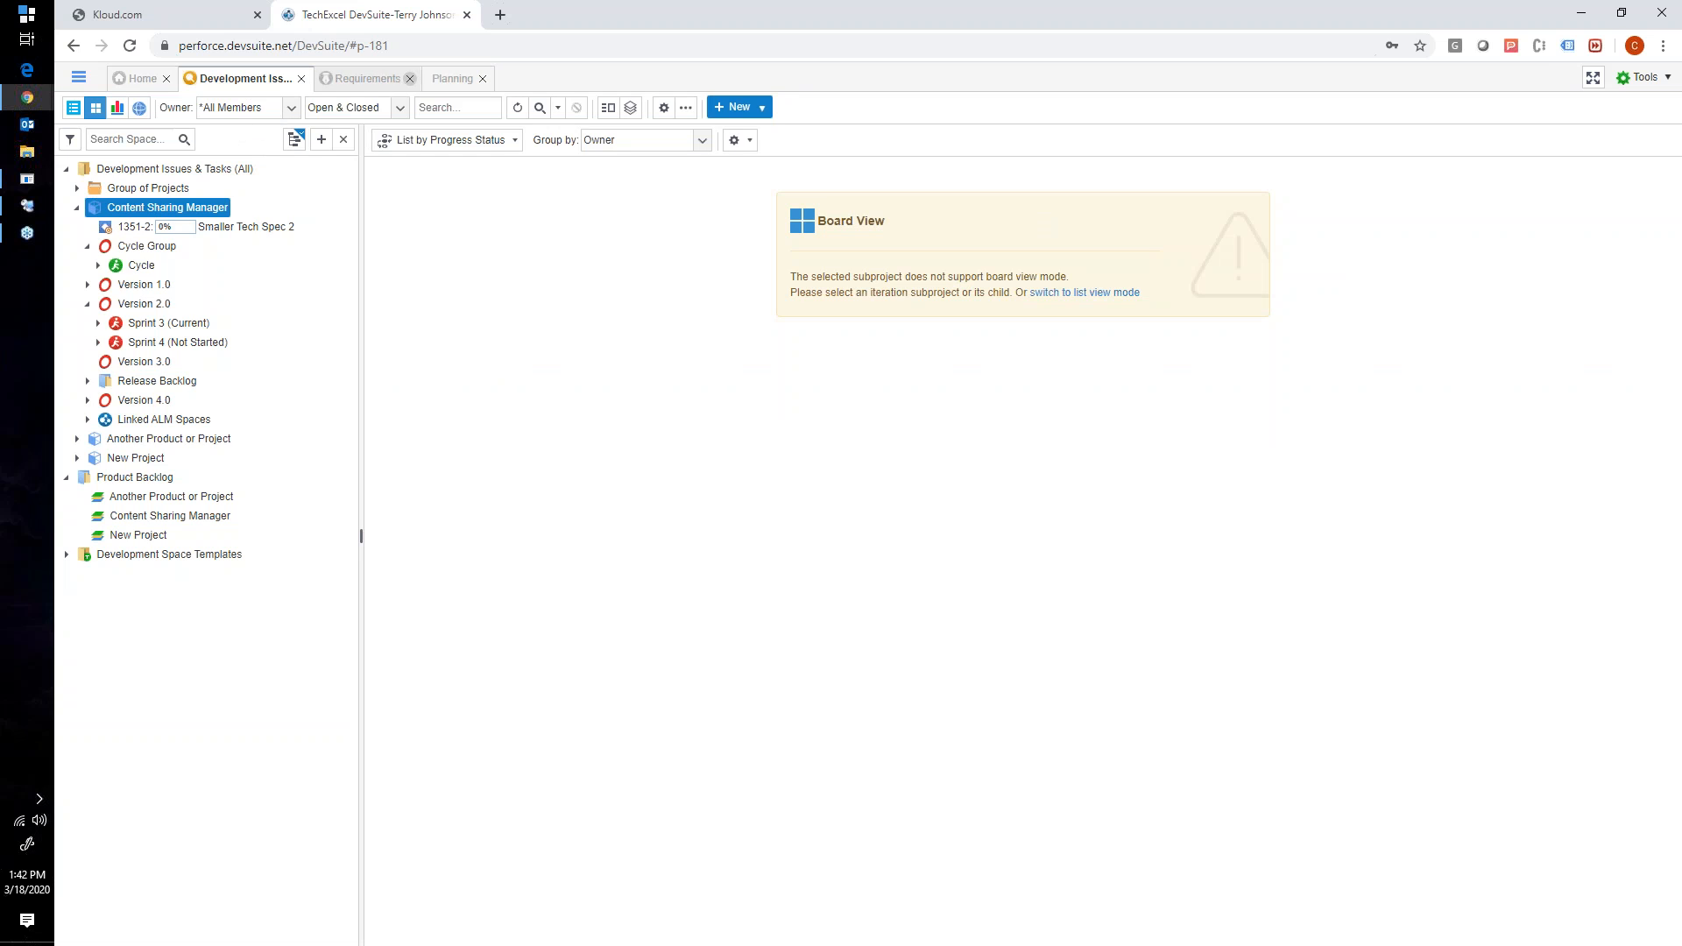
pyautogui.click(797, 3)
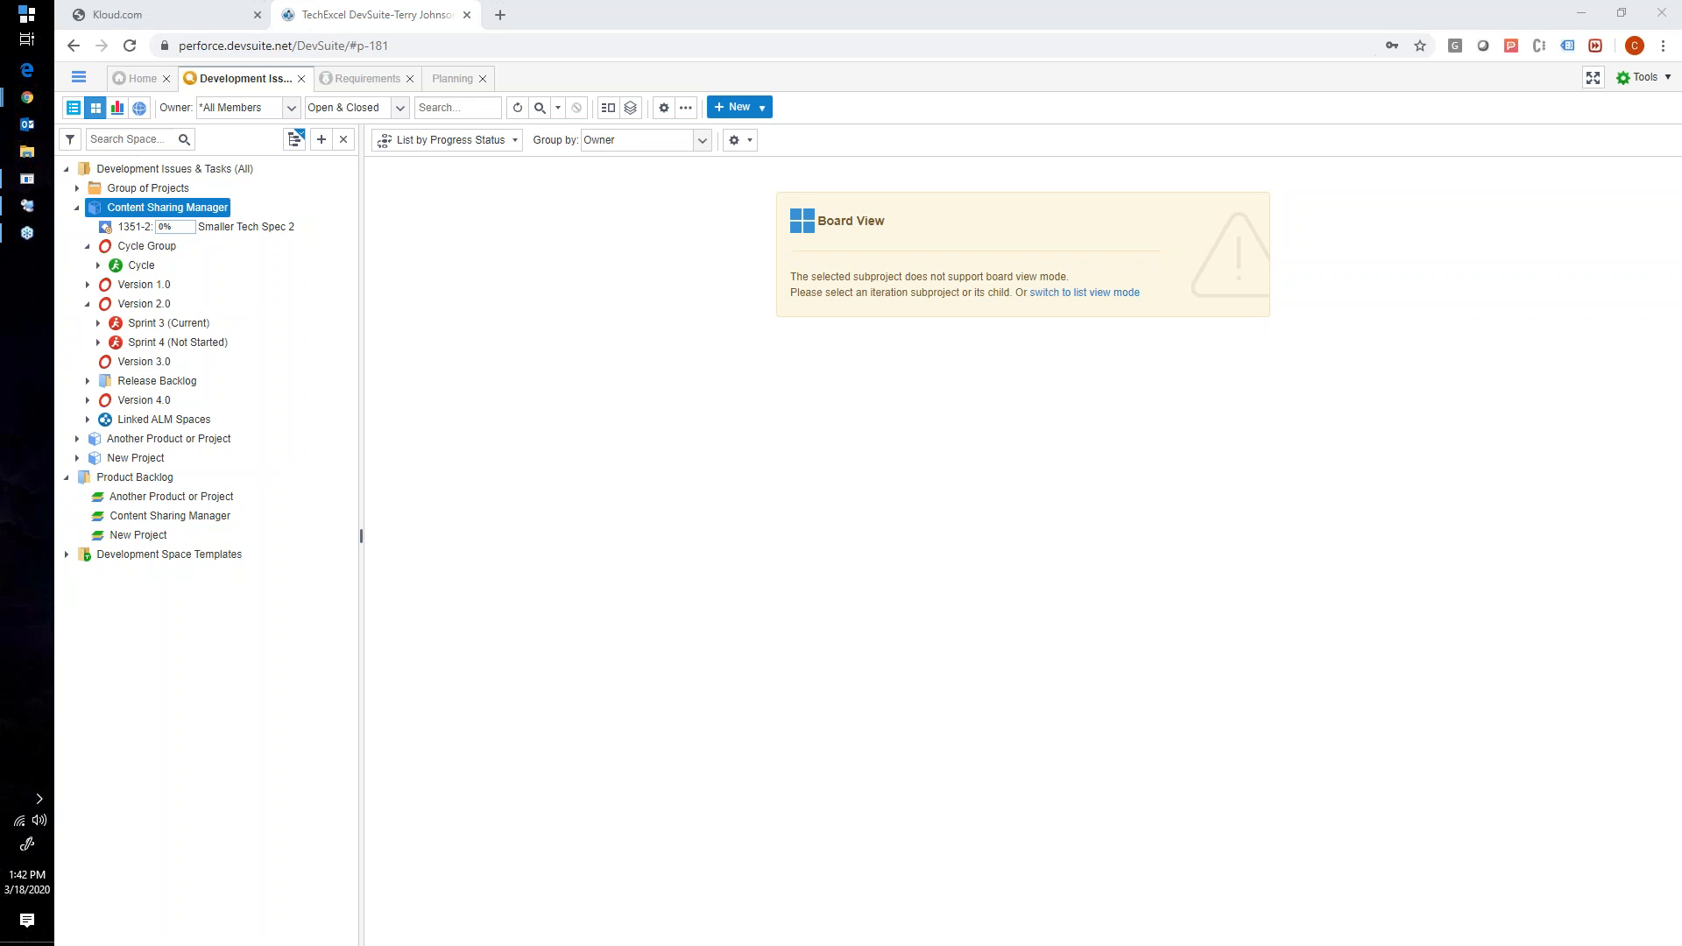